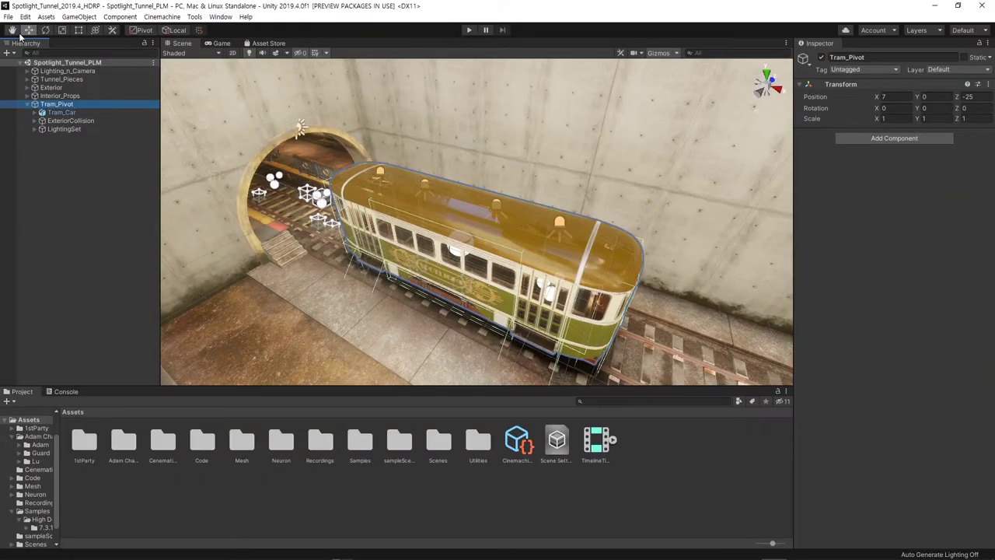
- Set Tram_Pivot's Position X to 7.11 and pan the Scene view slightly
drag(876, 97, 886, 108)
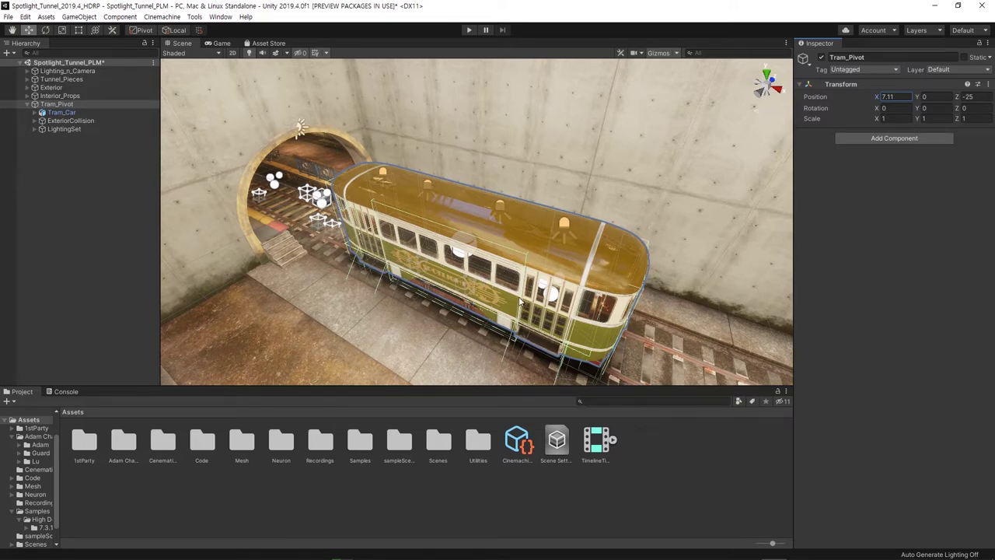
mouse_move(482, 315)
right_down()
mouse_move(451, 309)
mouse_move(497, 305)
mouse_move(665, 399)
right_up()
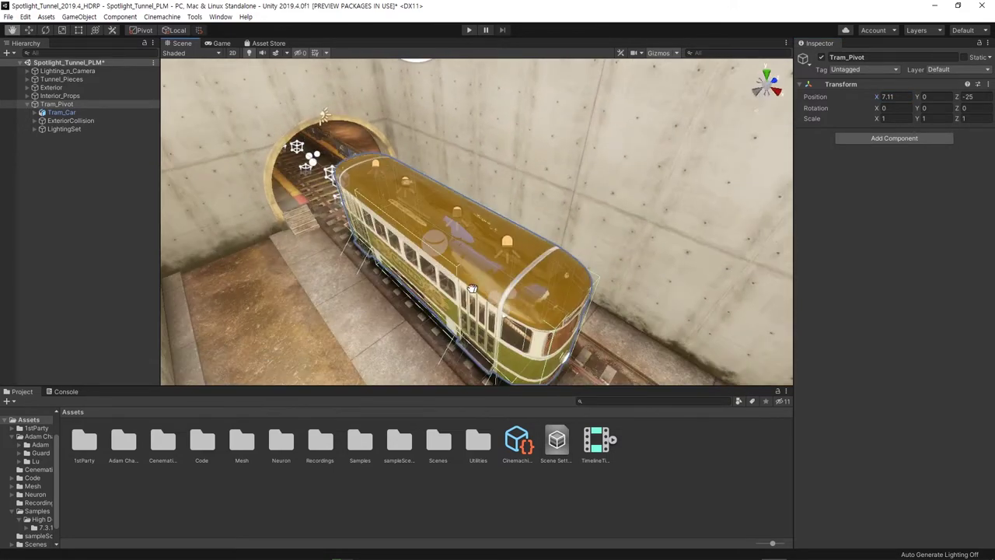
- Search the Project panel for 'ad' and drag the Adam prefab into the Hierarchy
click(665, 400)
text(adam)
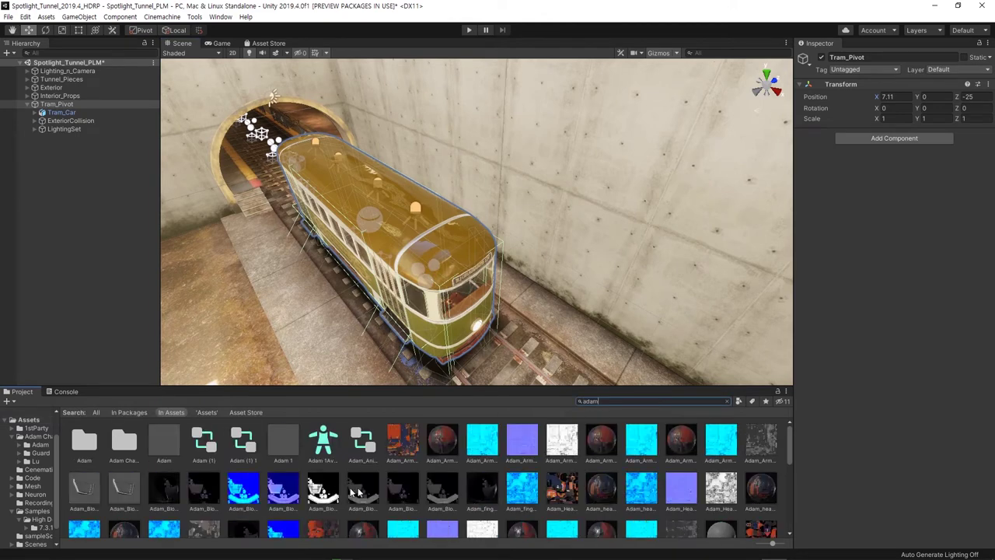
scroll(441, 476, down, 2)
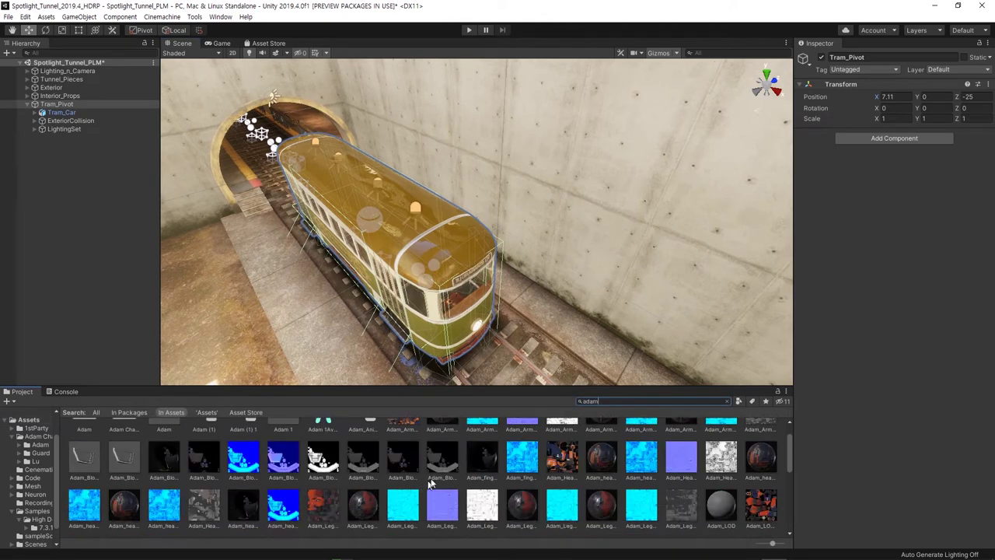
scroll(441, 476, down, 3)
scroll(440, 473, down, 3)
scroll(440, 470, down, 2)
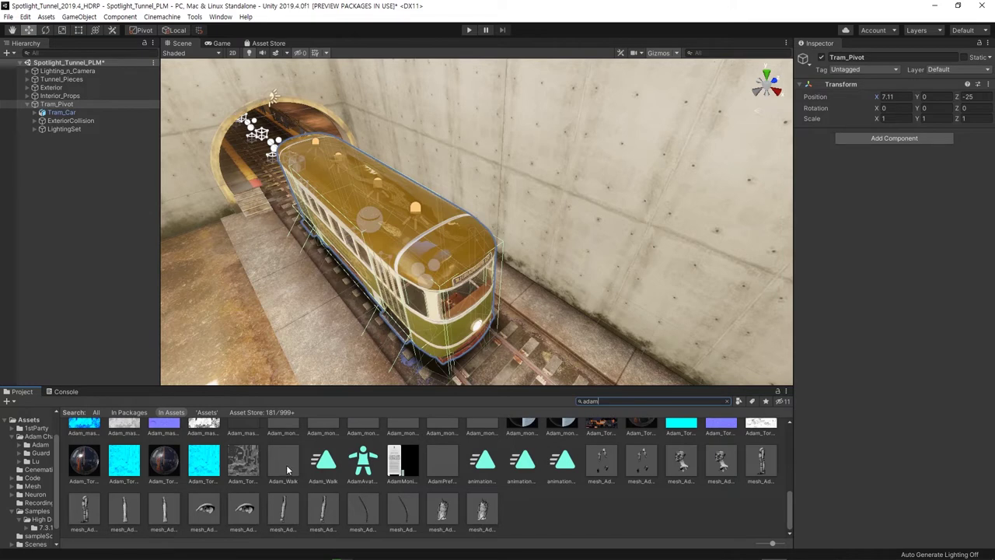
scroll(286, 465, up, 2)
scroll(312, 459, up, 3)
scroll(342, 452, up, 3)
scroll(369, 447, up, 3)
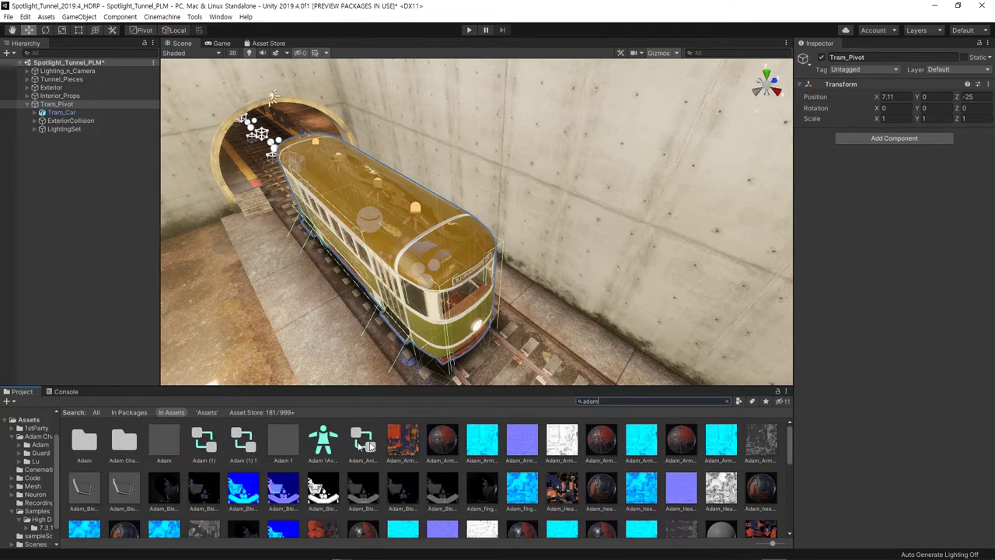
drag(168, 443, 65, 164)
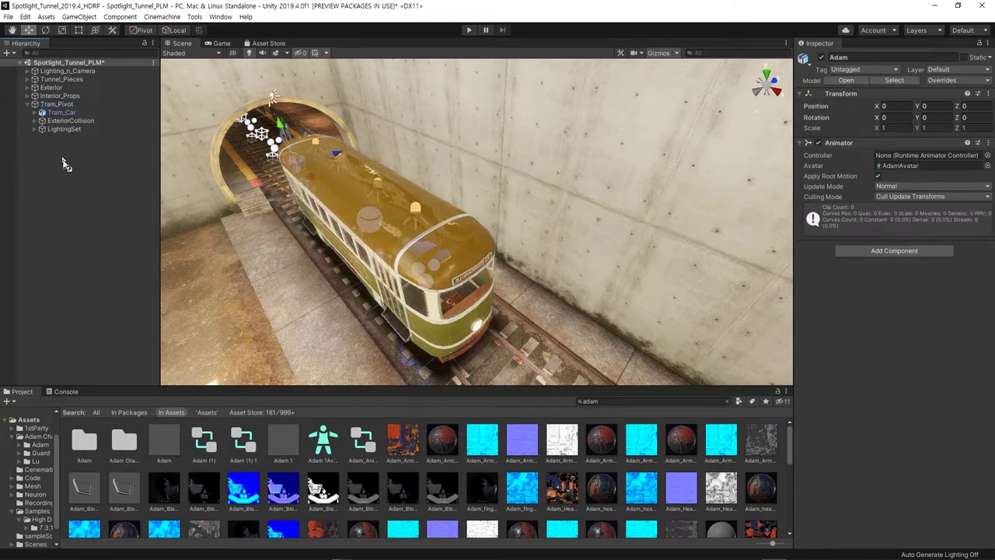
- Frame the Scene view on the new Adam and orbit around him
double_click(48, 138)
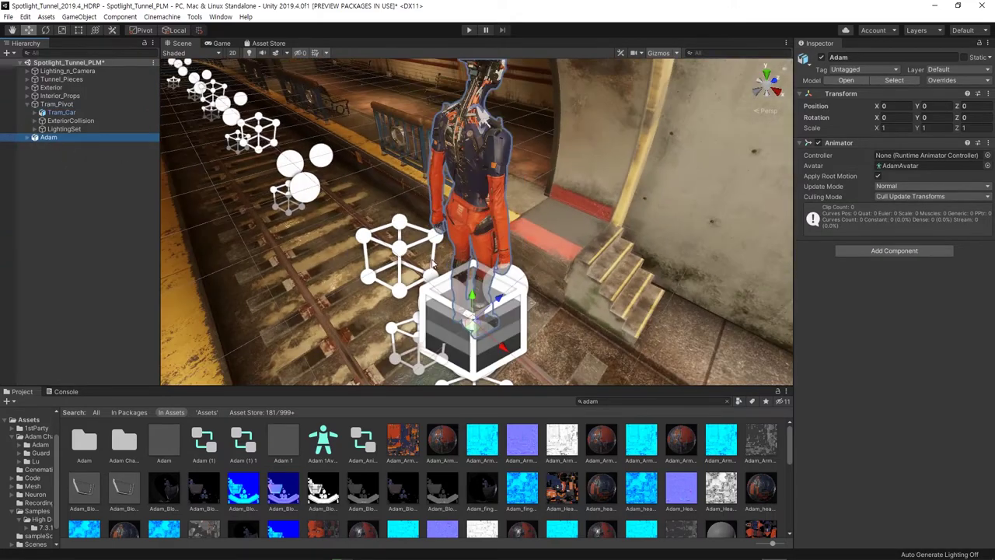
mouse_move(433, 264)
alt+mouse_down()
mouse_move(310, 140)
mouse_move(400, 189)
alt+mouse_up()
middle_drag(423, 182, 448, 192)
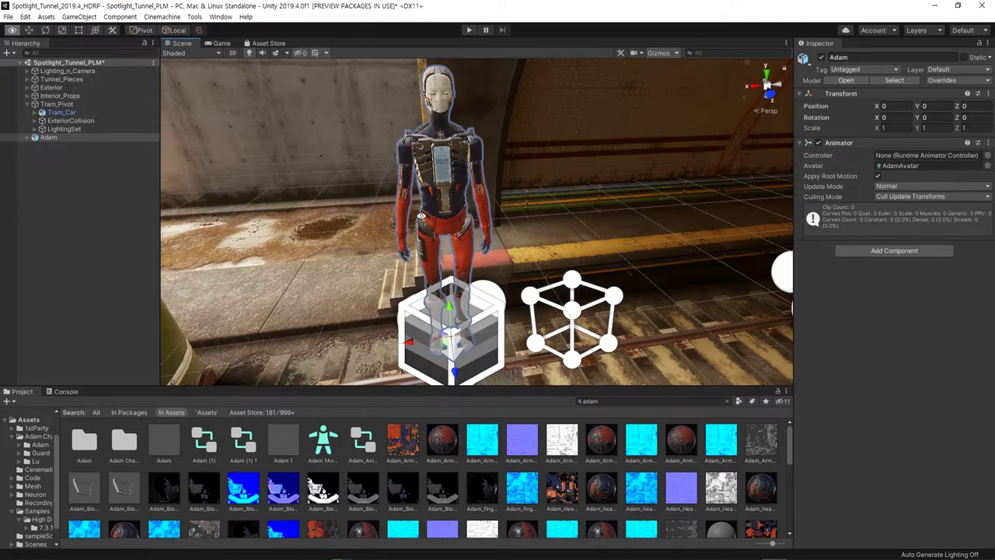
key(alt+Tab)
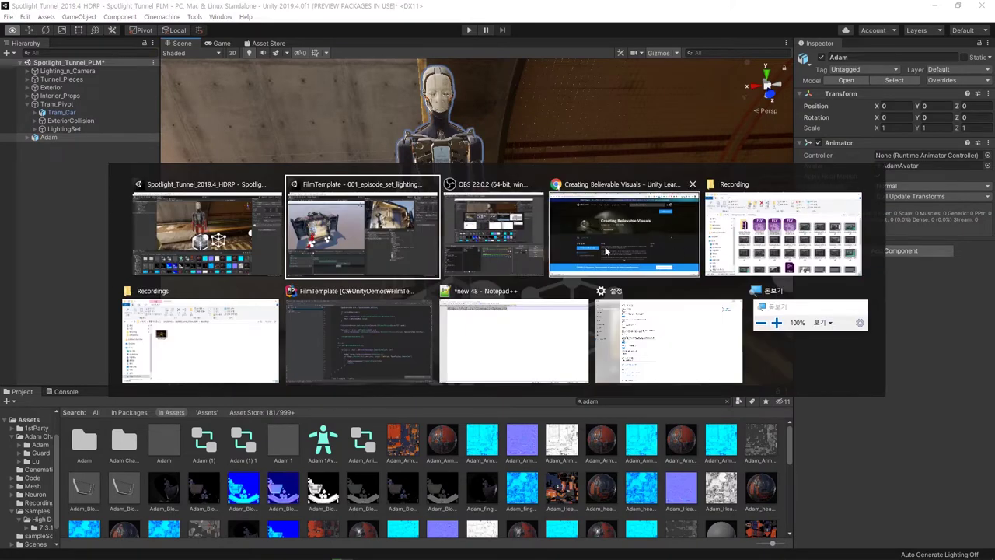
- Back in Unity, orbit above the tram, frame Adam, and start Play mode
click(619, 243)
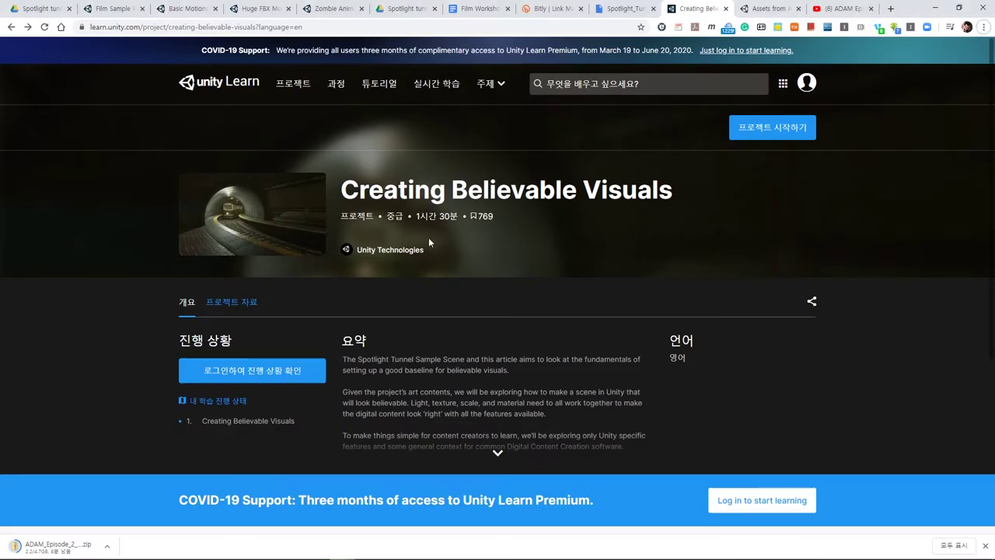
key(alt+Tab)
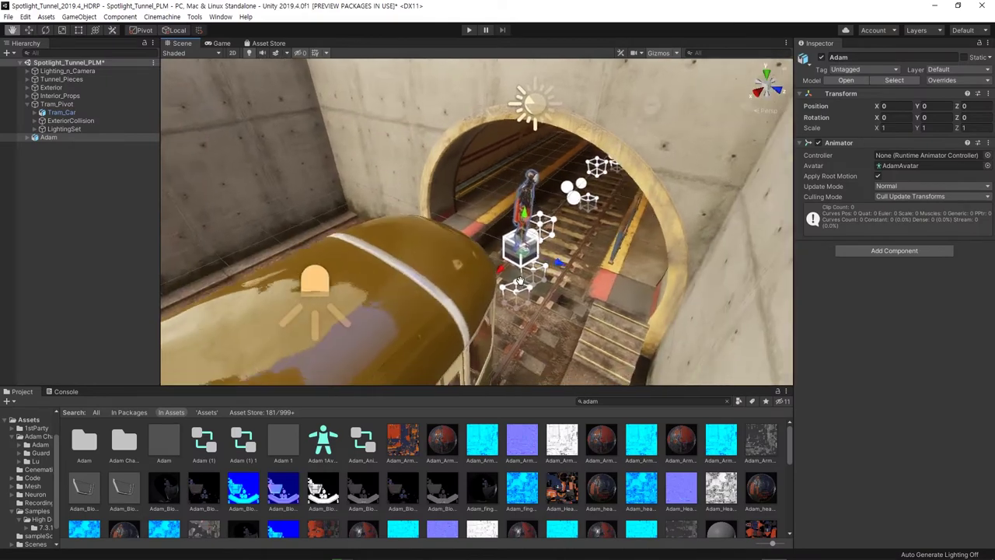
mouse_move(297, 288)
alt+mouse_down()
mouse_move(394, 366)
mouse_move(589, 332)
mouse_move(488, 251)
alt+mouse_up()
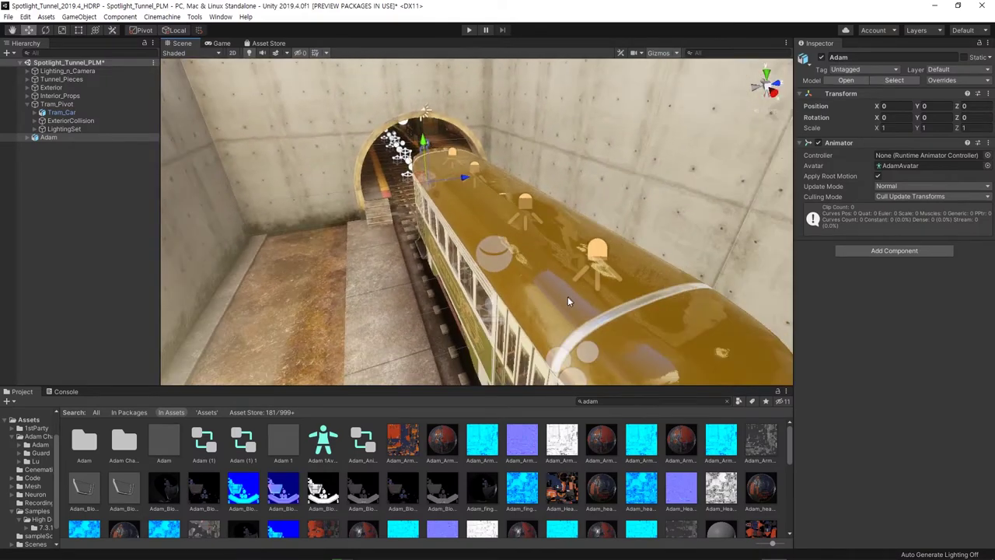
key(f)
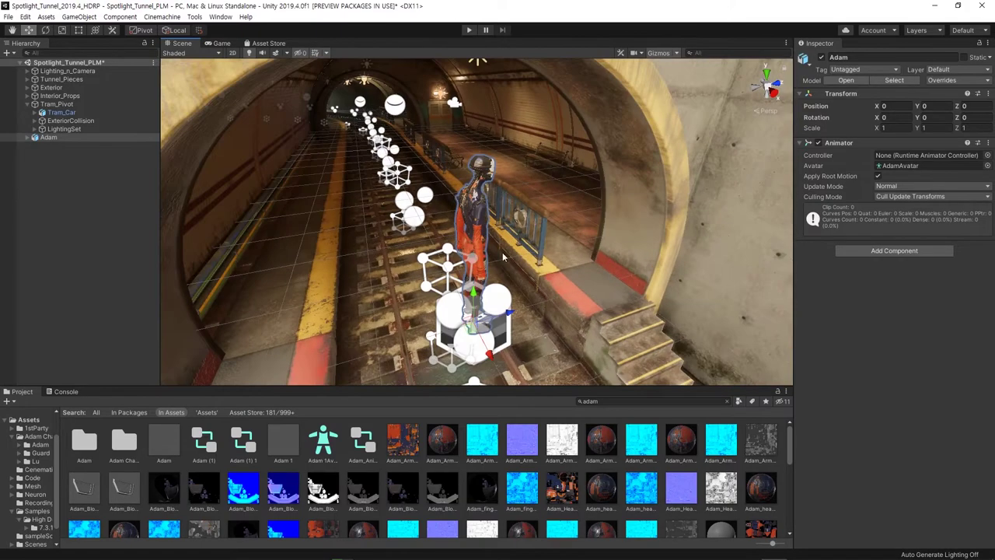
click(468, 30)
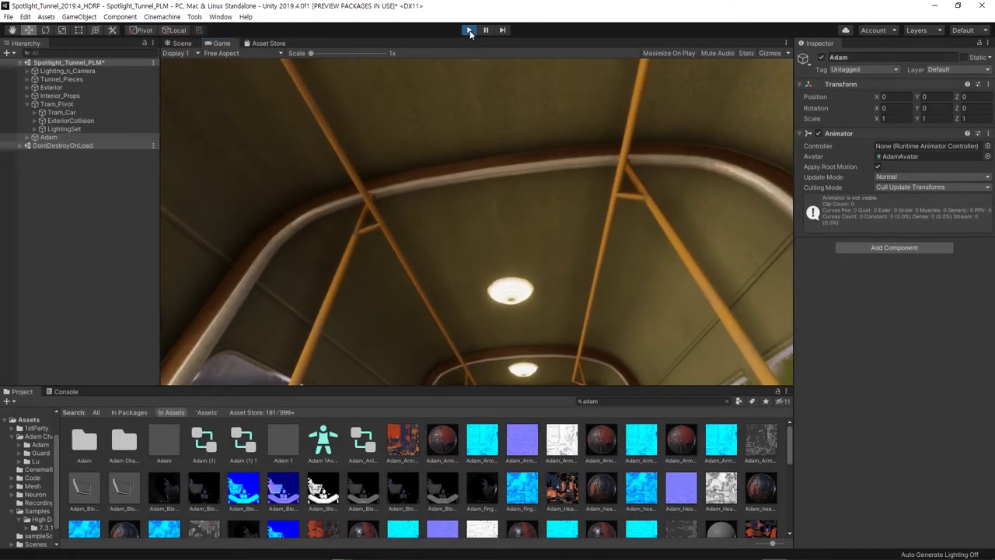
- Stop Play mode and open the Creating Believable Visuals tutorial card on Unity Learn
click(470, 31)
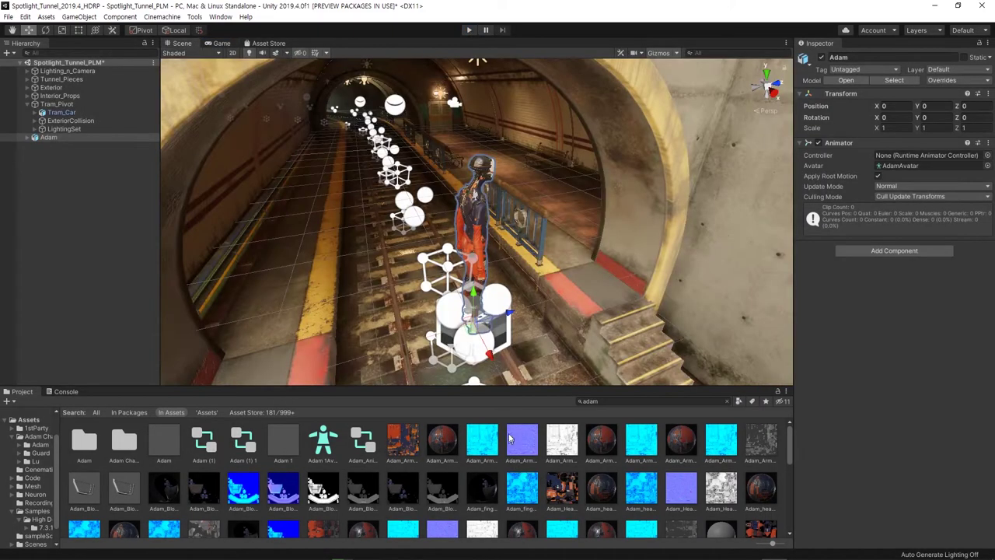
key(alt+Tab)
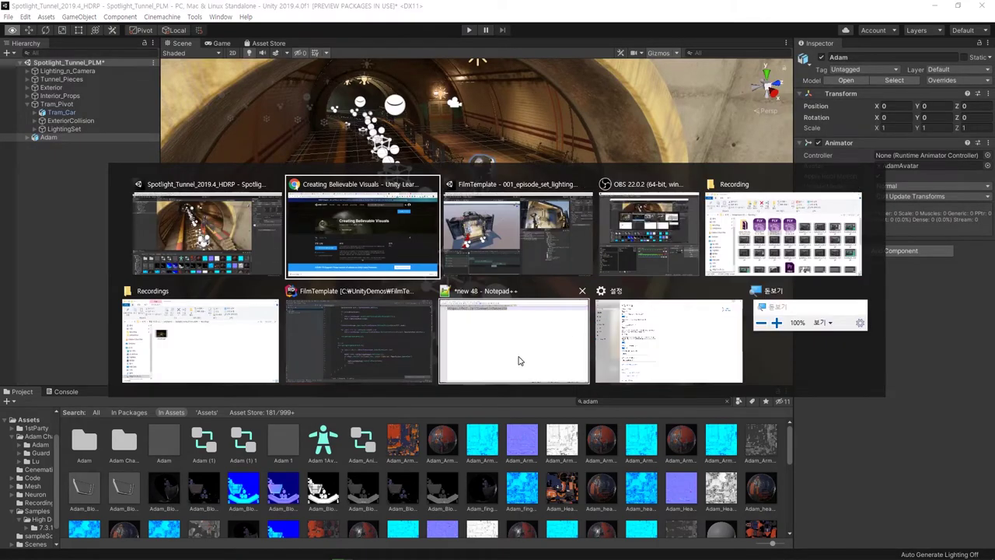
click(426, 243)
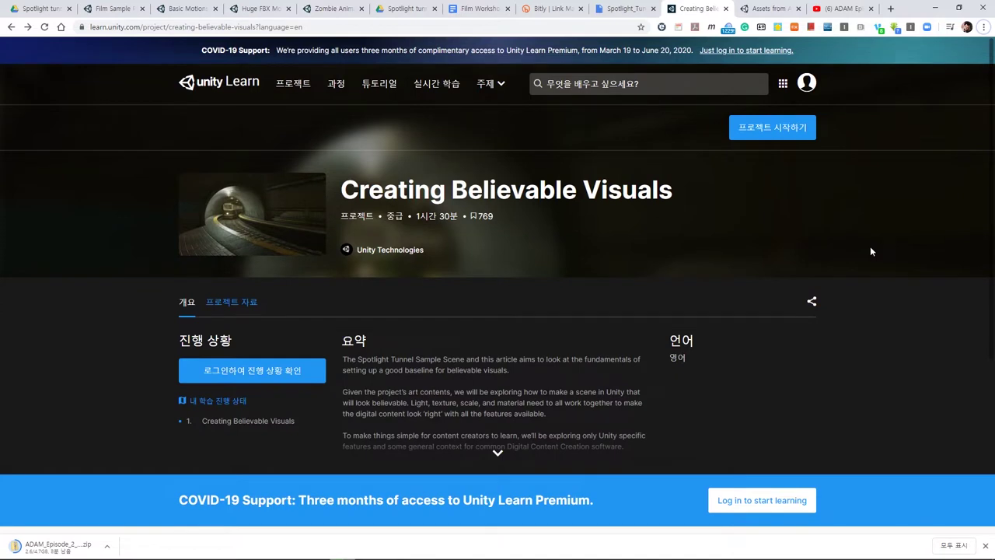
scroll(859, 286, down, 5)
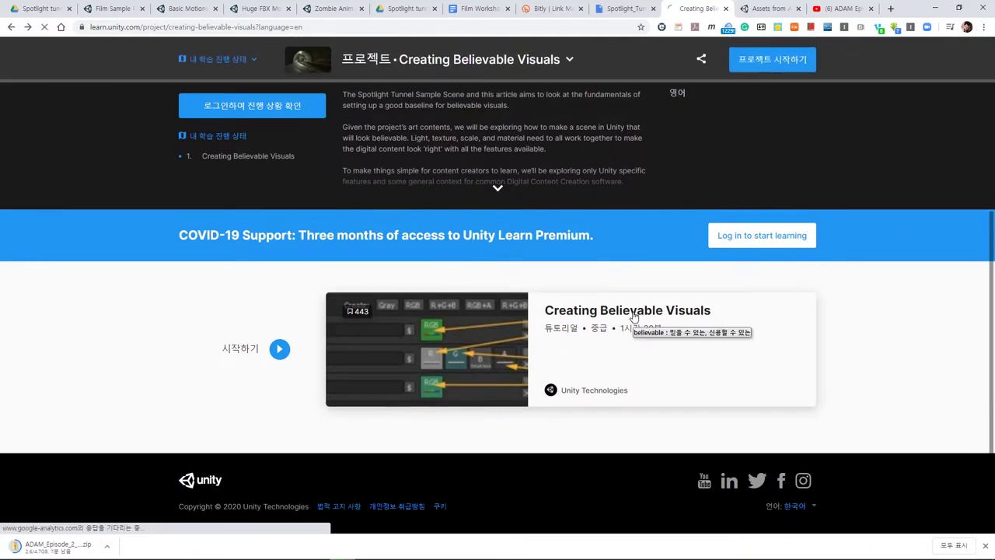
click(633, 317)
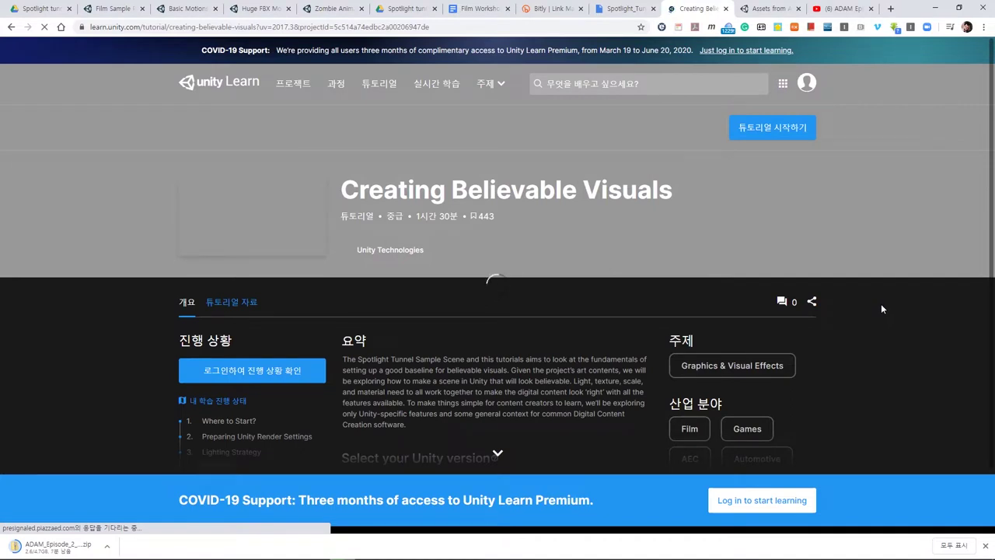
- Scroll the tutorial from section 3, Lighting Strategy, down to section 7's Bloom and emissive guidance
scroll(880, 309, down, 2)
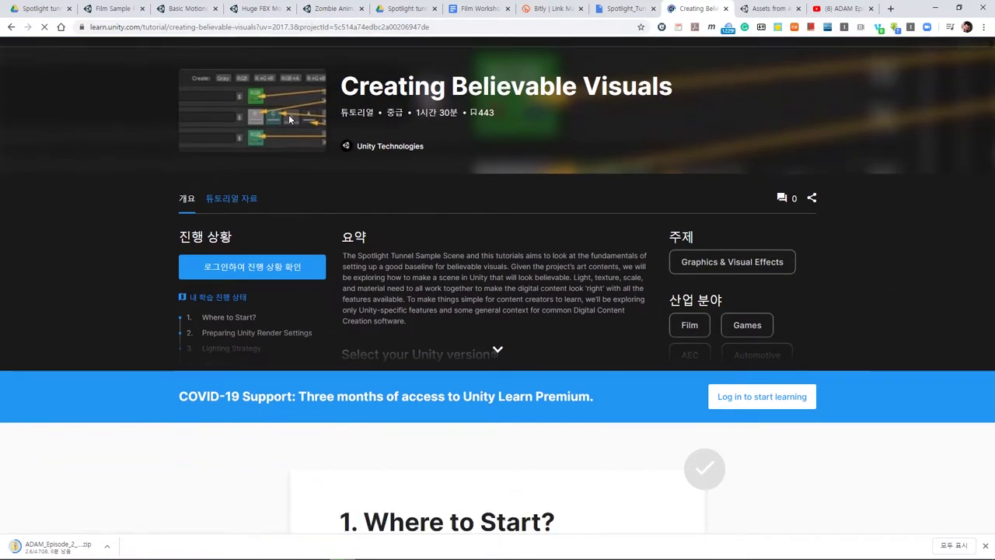
scroll(884, 314, down, 2)
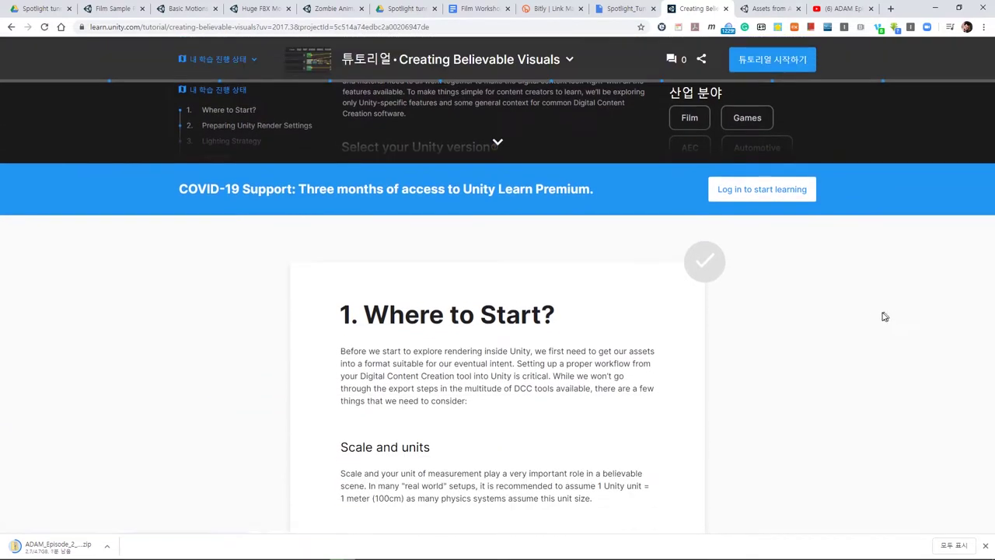
scroll(821, 317, down, 2)
scroll(819, 315, down, 1)
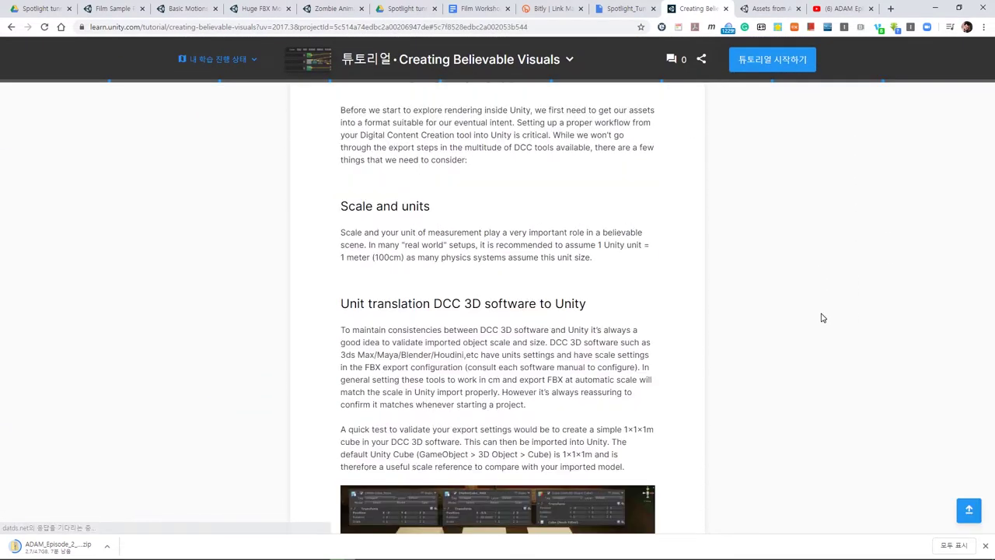
scroll(820, 315, down, 2)
scroll(793, 310, down, 2)
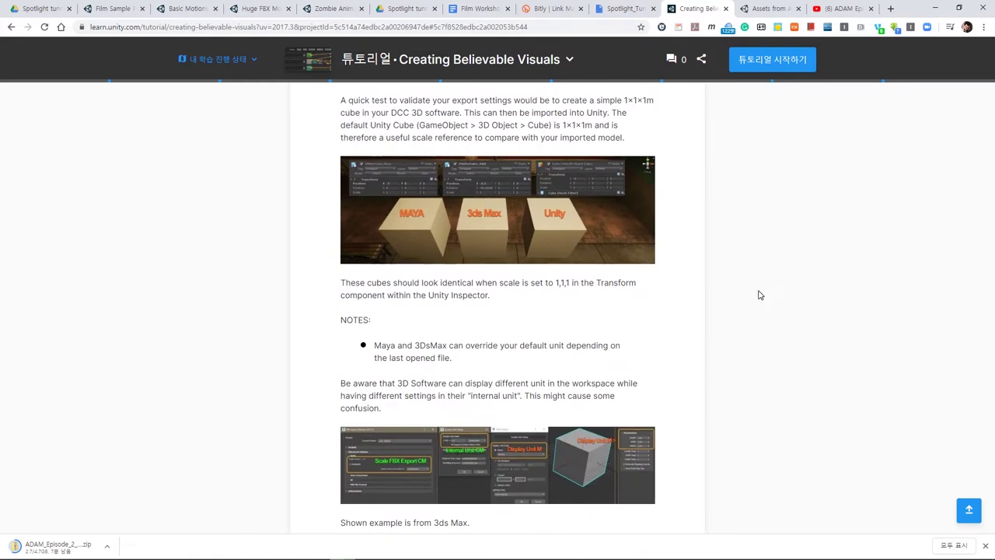
scroll(757, 300, down, 2)
scroll(755, 298, down, 1)
scroll(756, 298, down, 3)
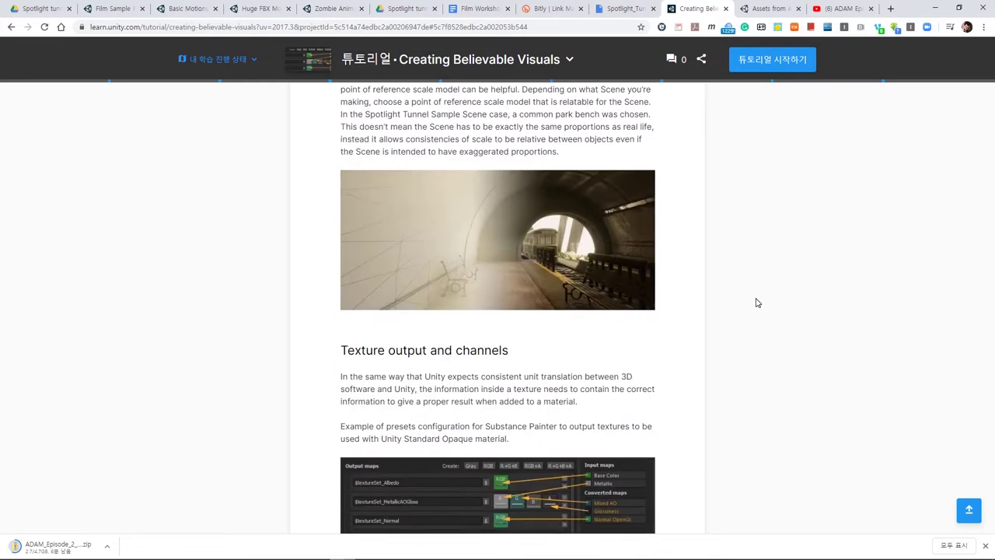
scroll(757, 303, down, 3)
scroll(757, 303, down, 5)
scroll(757, 302, down, 4)
scroll(757, 303, down, 2)
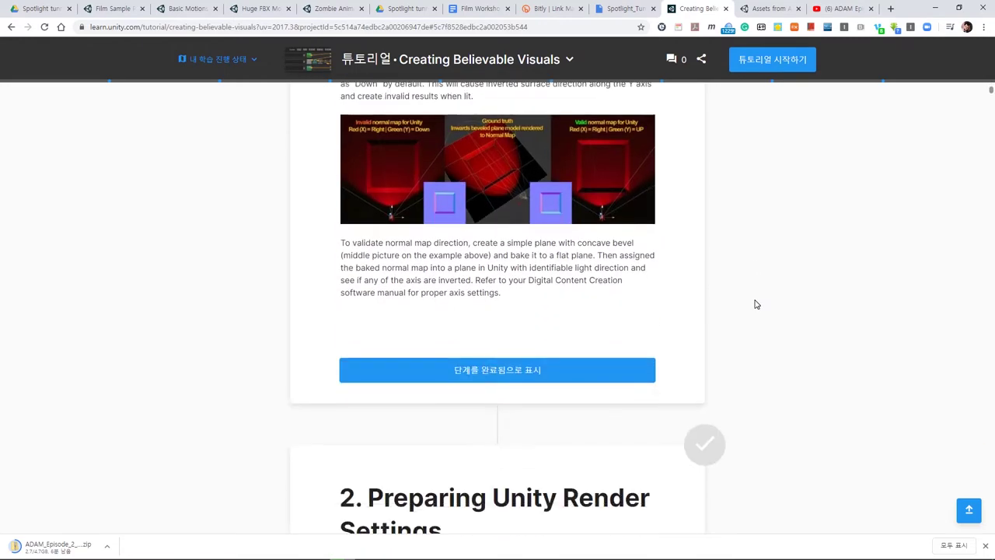
scroll(757, 304, down, 2)
scroll(757, 304, down, 2)
scroll(756, 304, down, 2)
scroll(756, 304, down, 4)
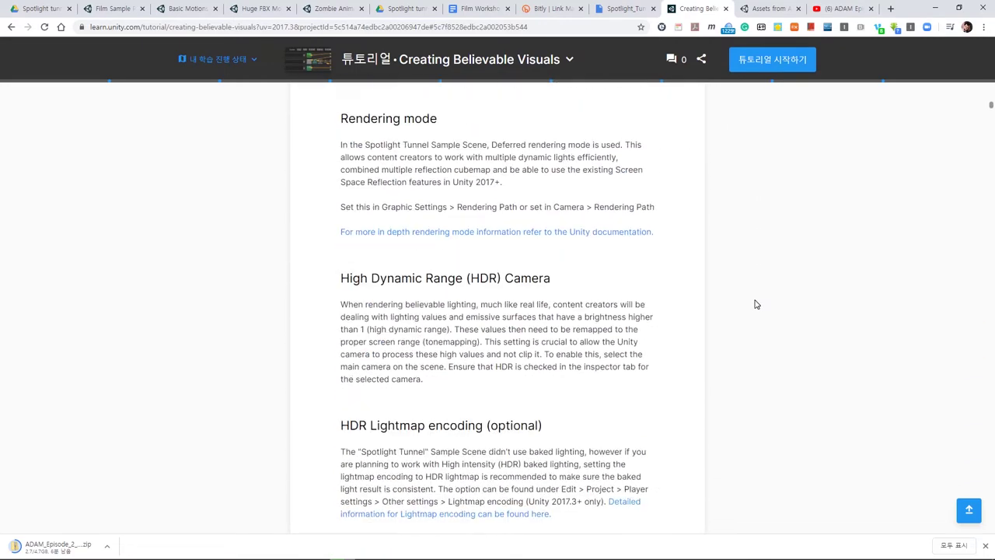
scroll(756, 304, down, 3)
scroll(756, 304, down, 2)
scroll(756, 304, down, 3)
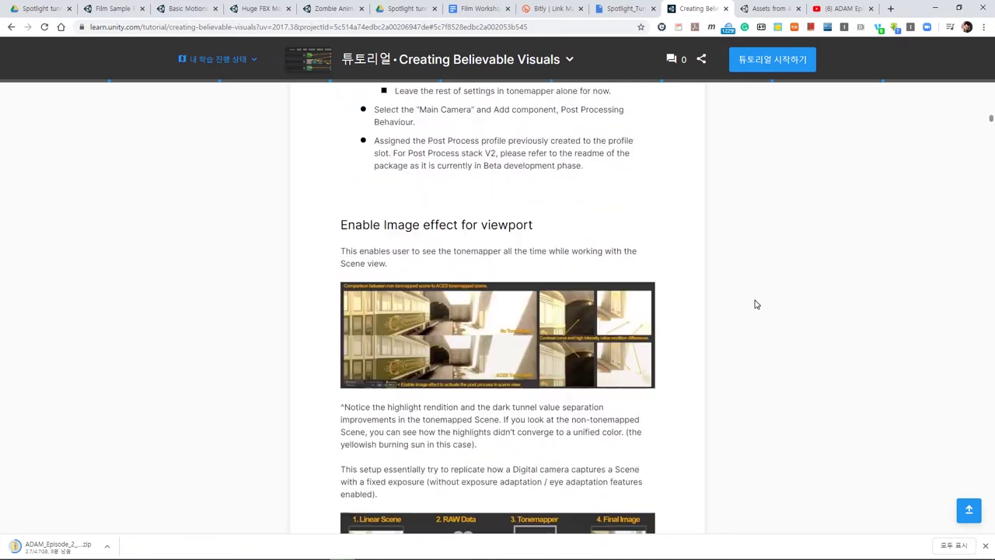
scroll(757, 304, down, 2)
scroll(757, 304, down, 5)
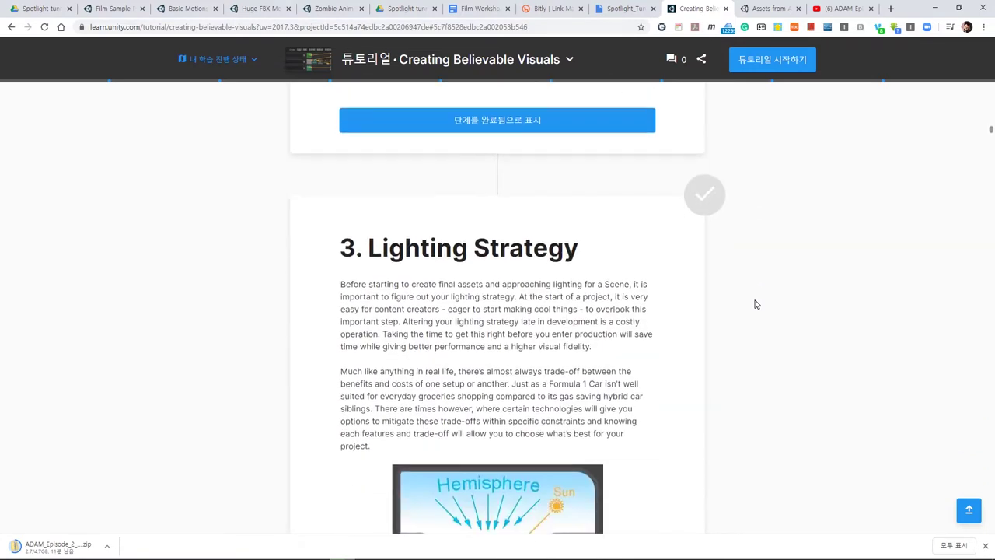
scroll(755, 303, down, 3)
scroll(755, 303, down, 1)
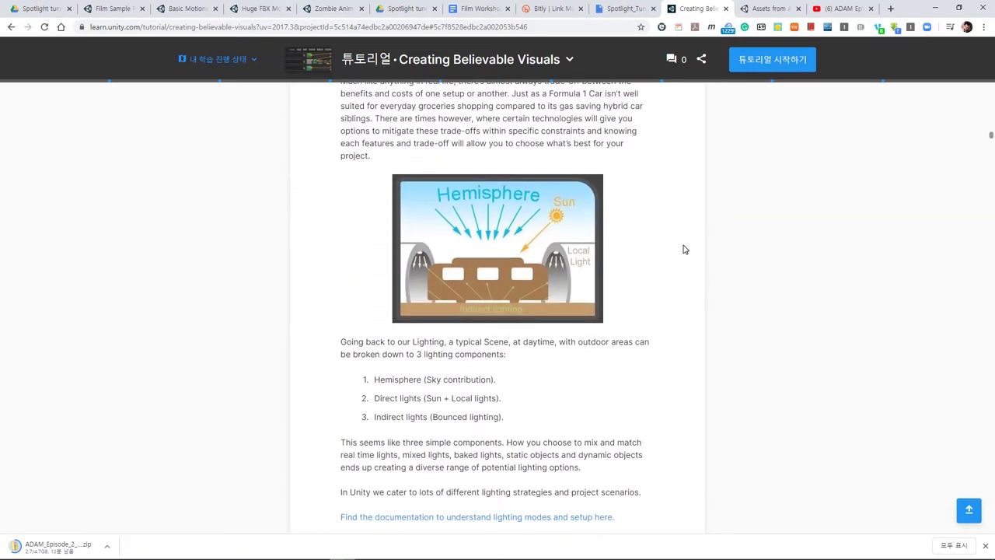
scroll(777, 284, down, 3)
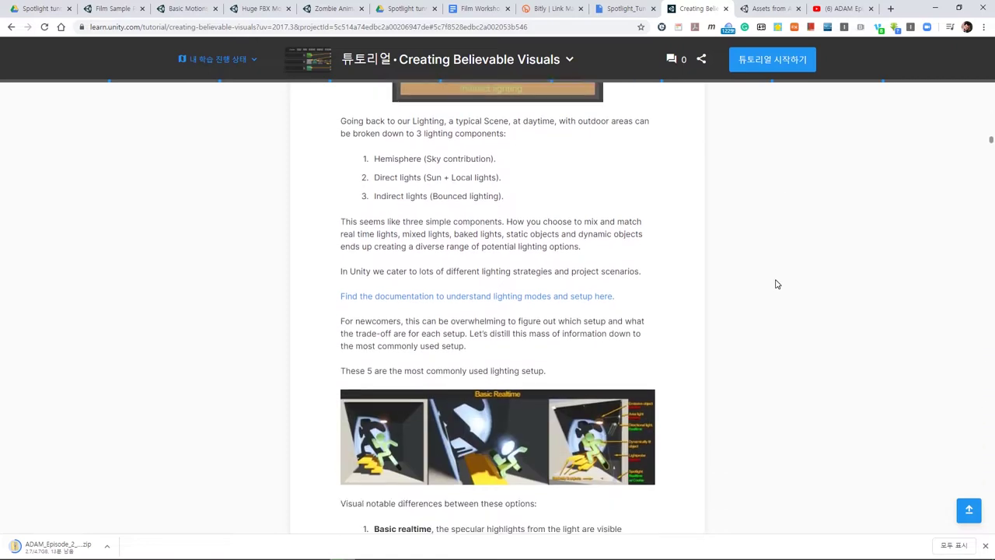
scroll(776, 284, down, 2)
scroll(776, 285, down, 1)
scroll(775, 284, down, 3)
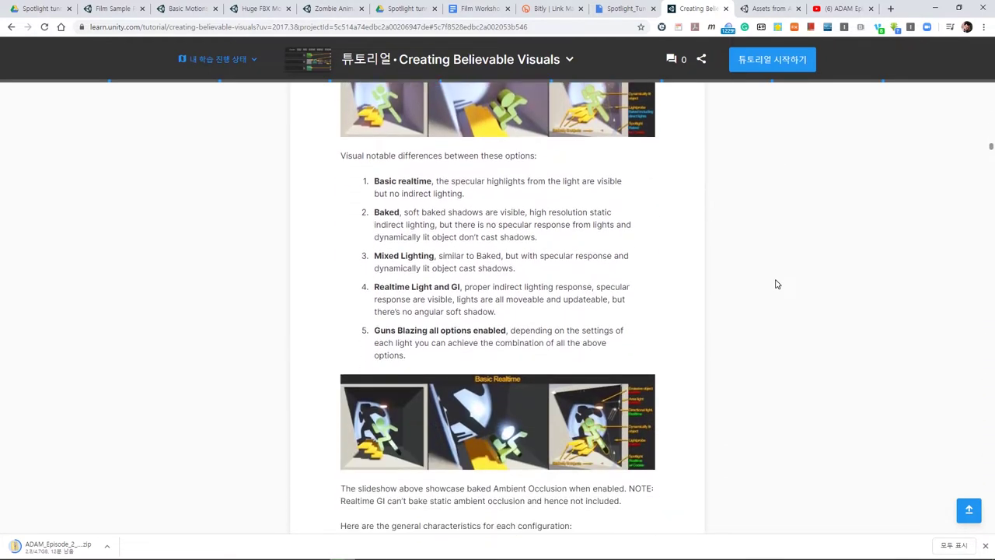
scroll(775, 284, down, 3)
scroll(775, 284, down, 2)
scroll(775, 284, down, 3)
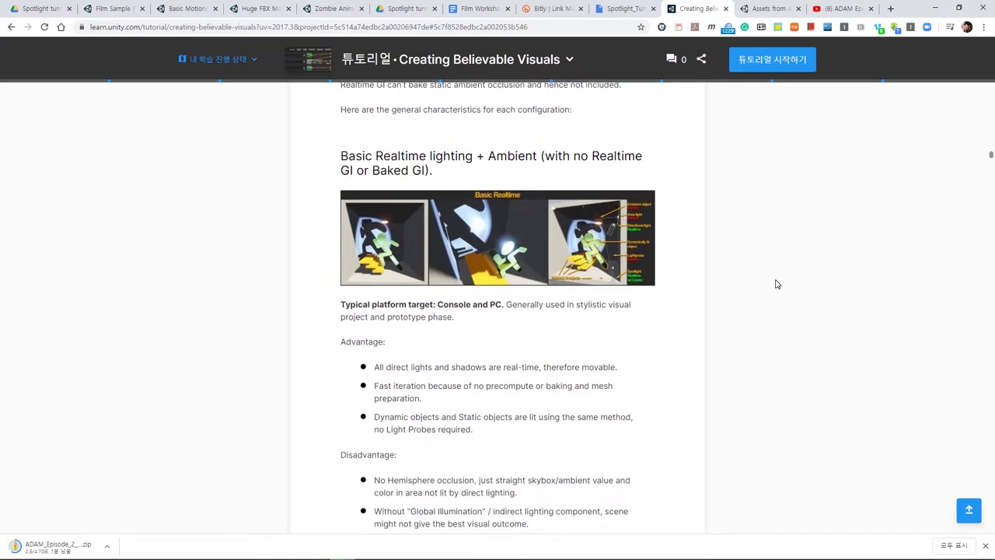
scroll(775, 284, down, 2)
scroll(775, 284, down, 3)
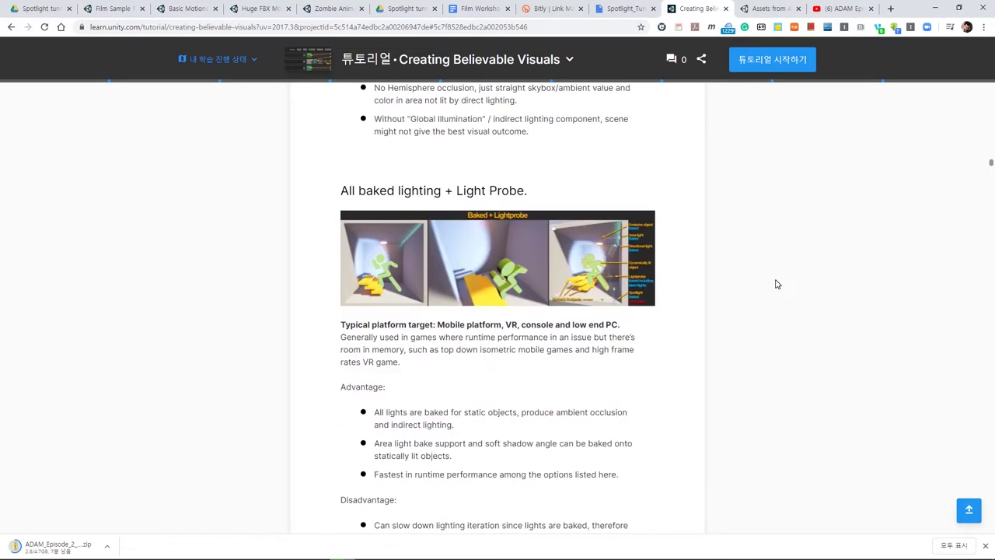
scroll(775, 284, down, 3)
scroll(775, 284, down, 2)
scroll(775, 283, down, 3)
scroll(776, 284, down, 3)
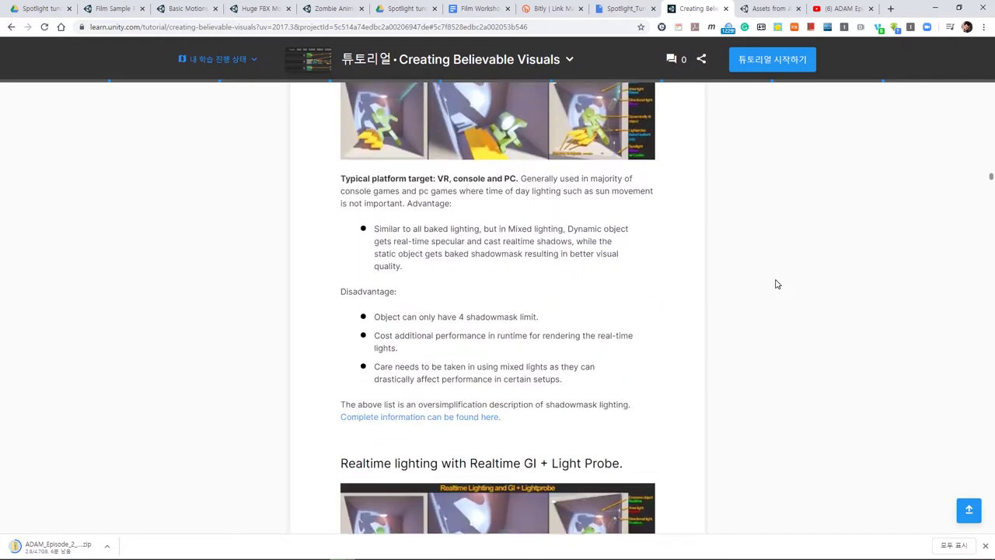
scroll(775, 283, down, 3)
scroll(775, 283, down, 4)
scroll(775, 284, down, 3)
scroll(776, 284, down, 4)
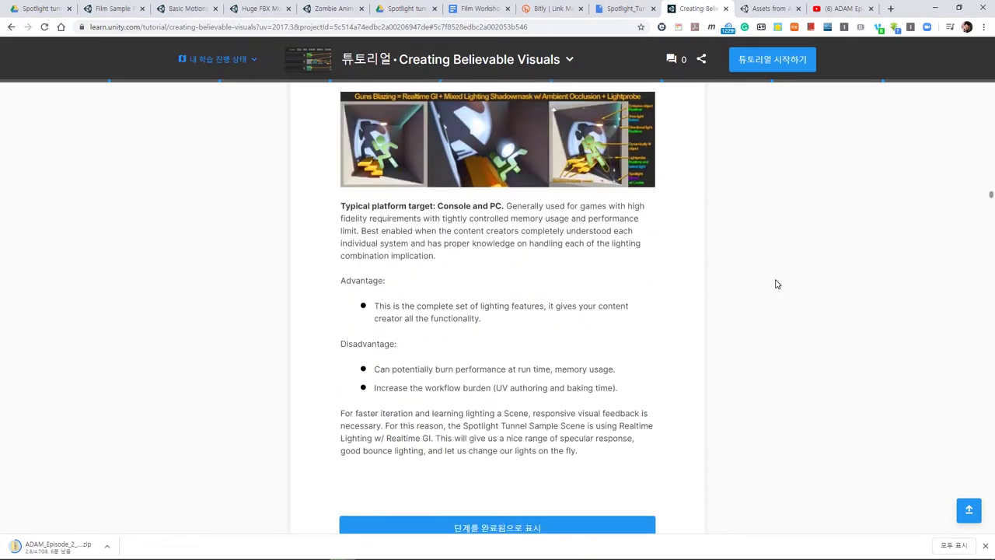
scroll(775, 284, down, 3)
scroll(776, 284, down, 3)
scroll(775, 284, down, 3)
scroll(775, 284, down, 2)
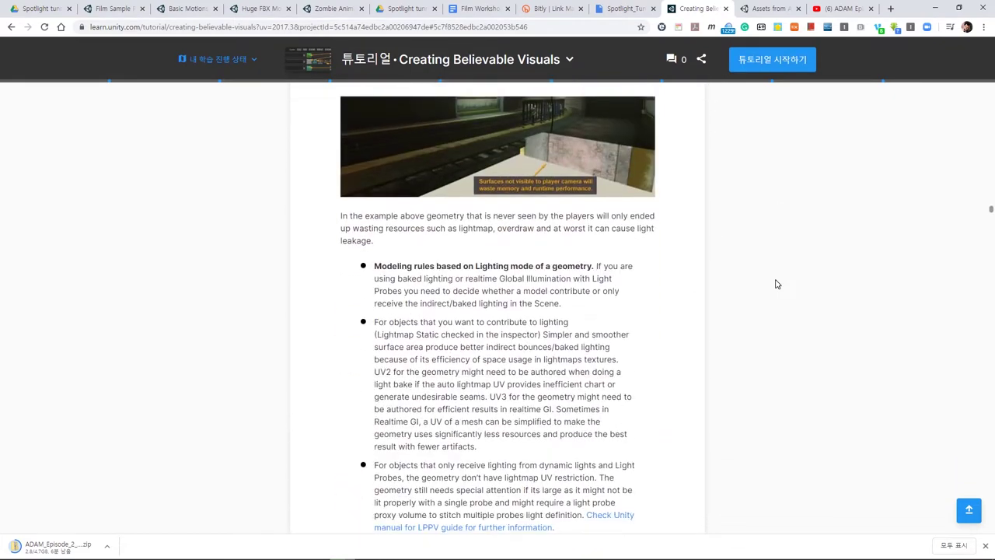
scroll(775, 284, down, 3)
scroll(775, 284, down, 3)
scroll(775, 284, down, 1)
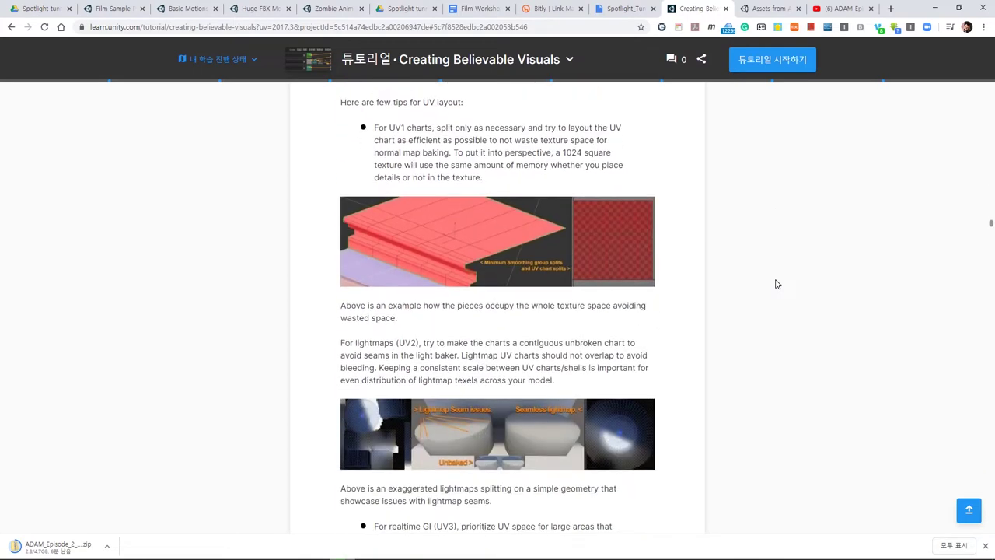
scroll(775, 284, down, 3)
scroll(775, 283, down, 1)
scroll(775, 284, down, 3)
scroll(775, 284, down, 4)
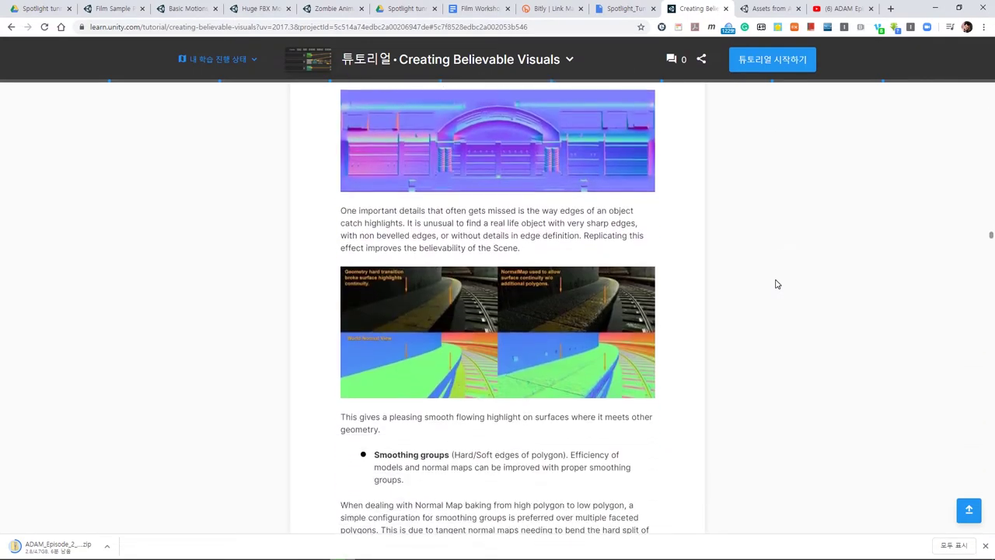
scroll(775, 283, down, 2)
scroll(775, 283, down, 3)
scroll(775, 283, down, 2)
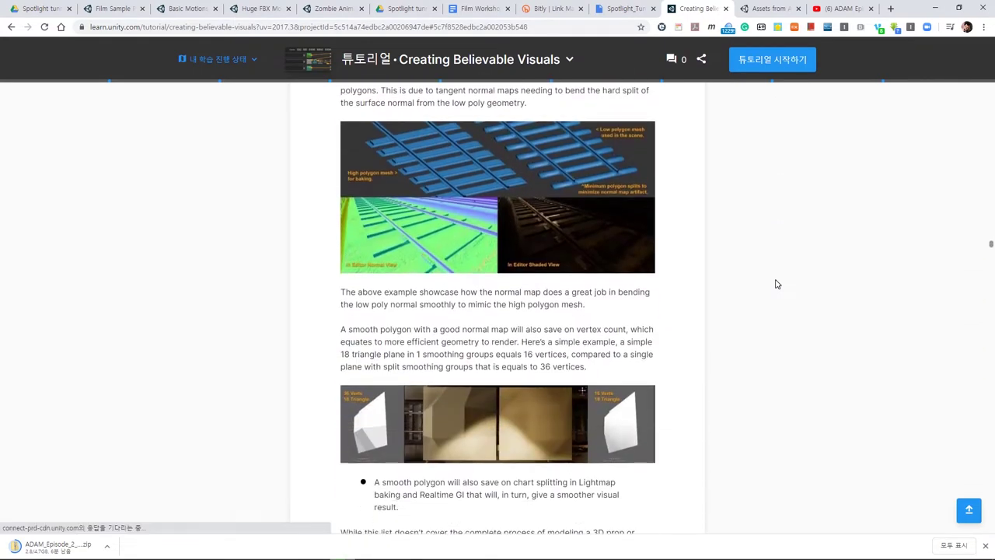
scroll(775, 284, down, 1)
scroll(775, 284, down, 3)
scroll(775, 284, down, 3)
scroll(775, 284, down, 5)
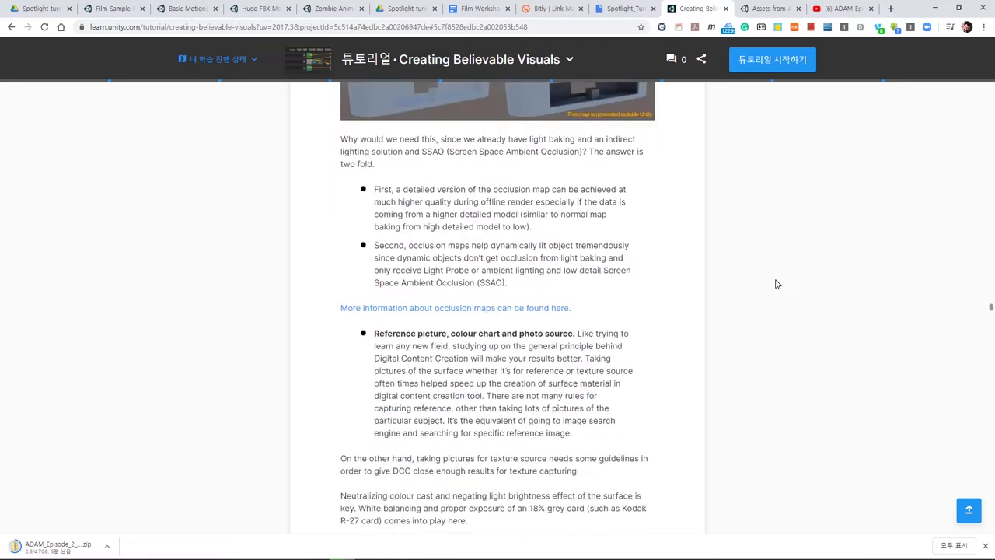
scroll(775, 284, down, 1)
scroll(775, 283, down, 4)
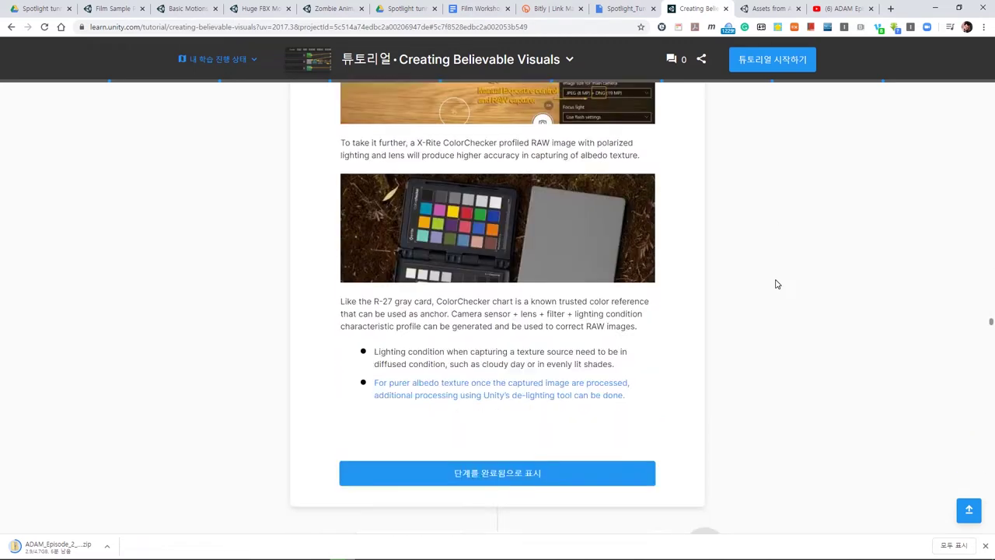
scroll(775, 283, down, 2)
scroll(775, 284, down, 3)
scroll(775, 283, down, 2)
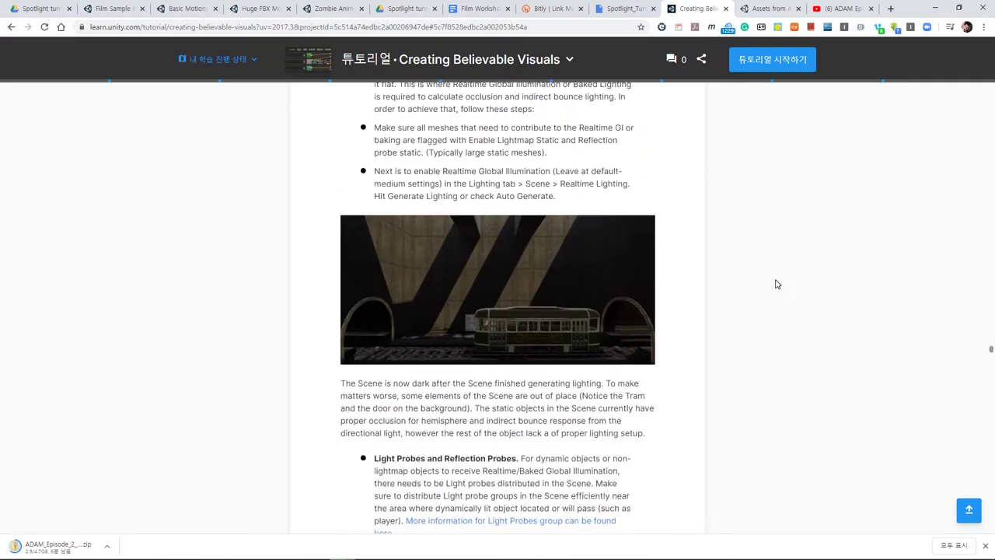
scroll(775, 284, down, 3)
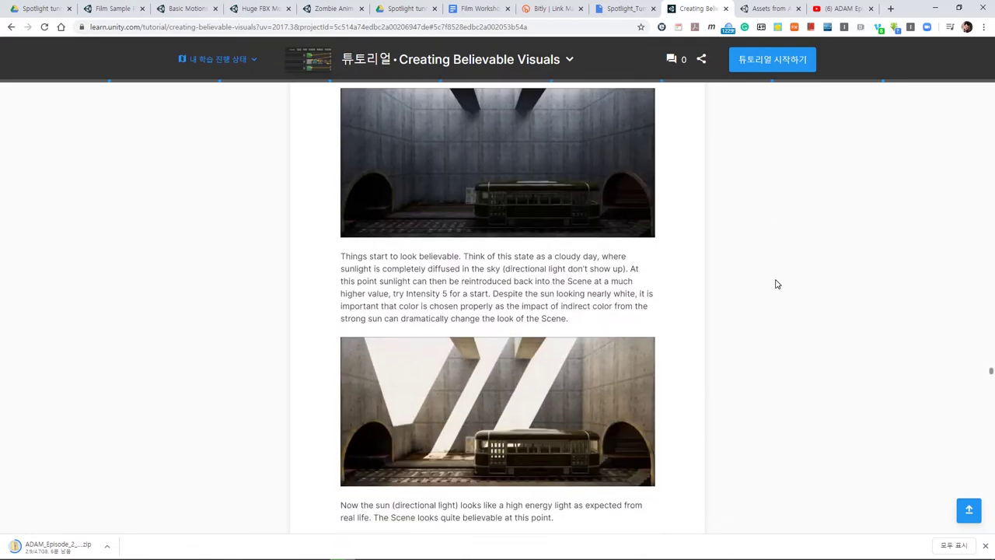
scroll(775, 283, down, 3)
scroll(775, 284, down, 4)
scroll(776, 284, down, 4)
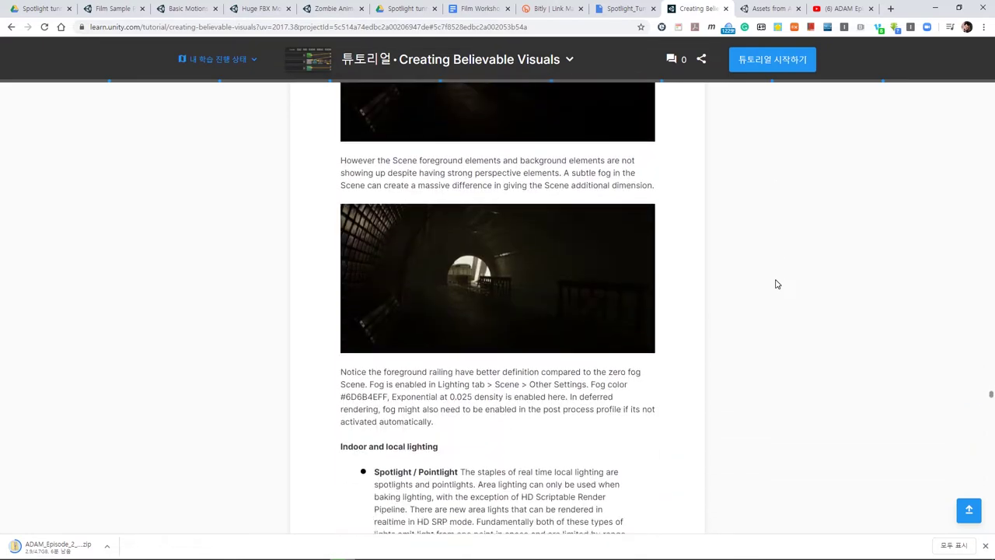
scroll(775, 284, down, 5)
scroll(775, 284, down, 1)
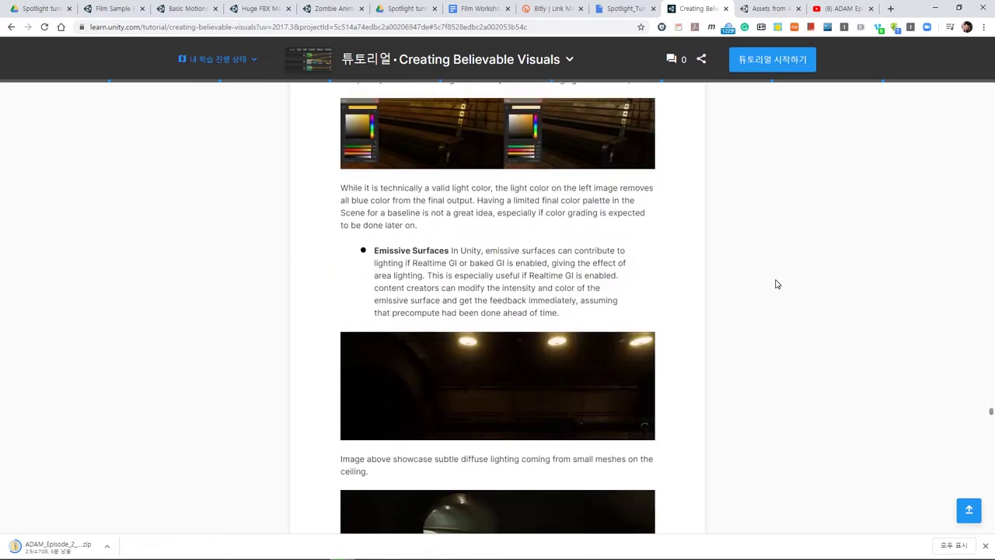
scroll(776, 284, down, 3)
scroll(775, 284, down, 3)
scroll(775, 284, down, 1)
scroll(775, 283, down, 2)
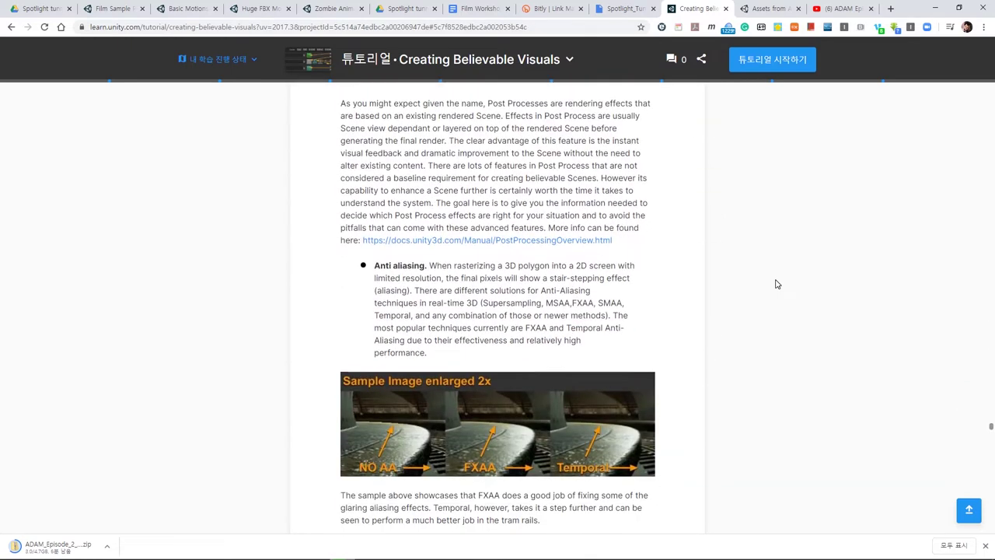
scroll(775, 284, down, 2)
scroll(775, 283, down, 1)
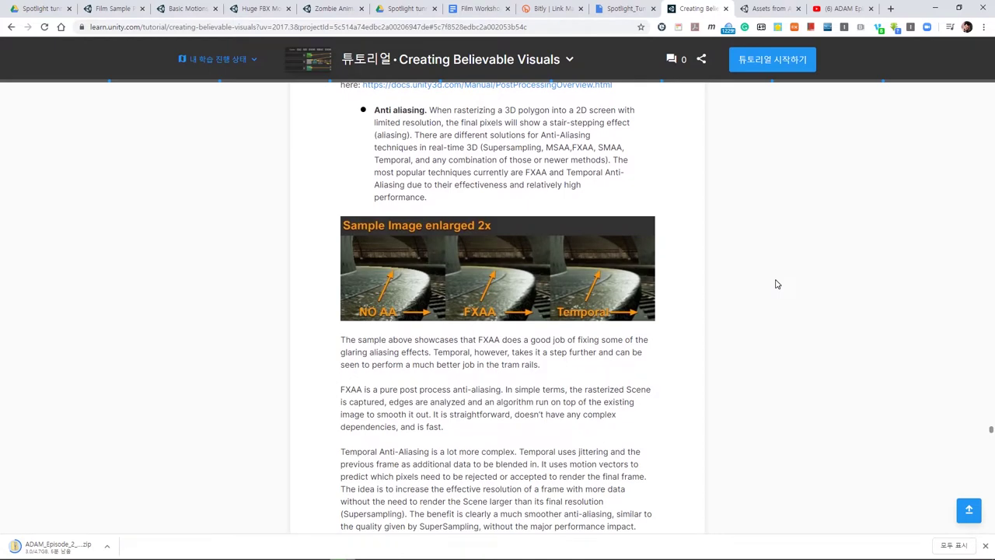
scroll(775, 284, down, 1)
scroll(775, 284, down, 2)
scroll(775, 284, down, 2)
scroll(776, 283, down, 2)
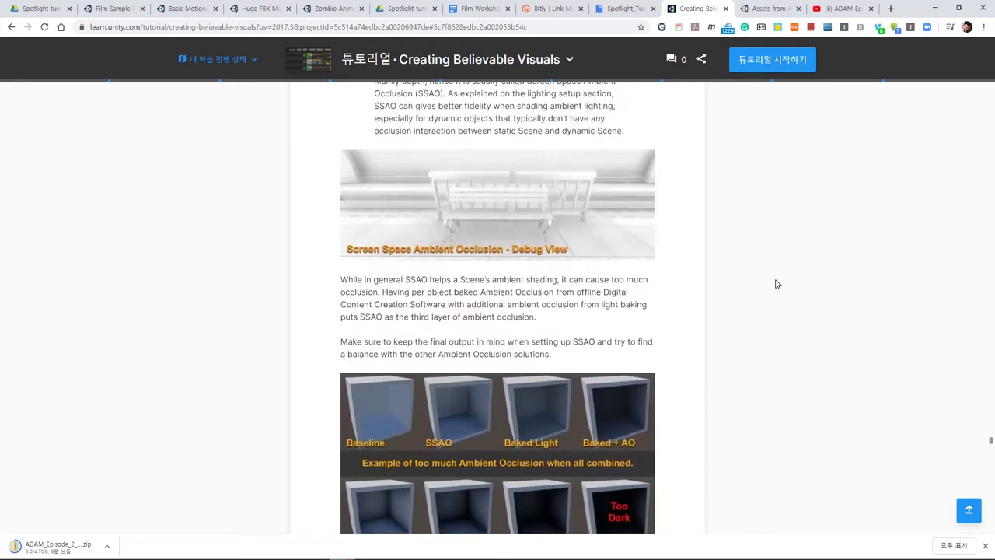
scroll(775, 284, down, 1)
scroll(775, 283, down, 1)
scroll(775, 284, down, 1)
scroll(776, 284, down, 2)
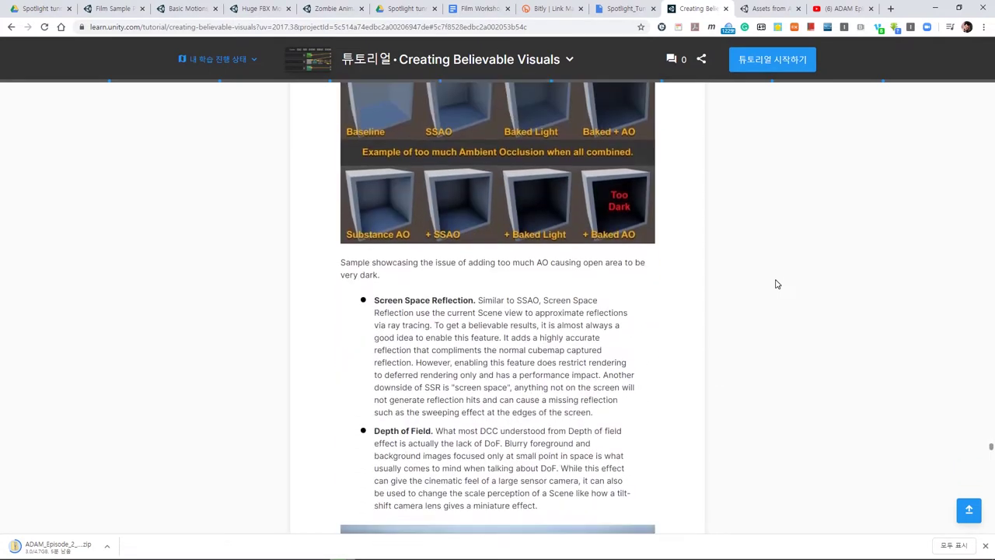
scroll(775, 283, down, 1)
scroll(775, 284, down, 2)
scroll(775, 284, down, 3)
scroll(775, 284, down, 3)
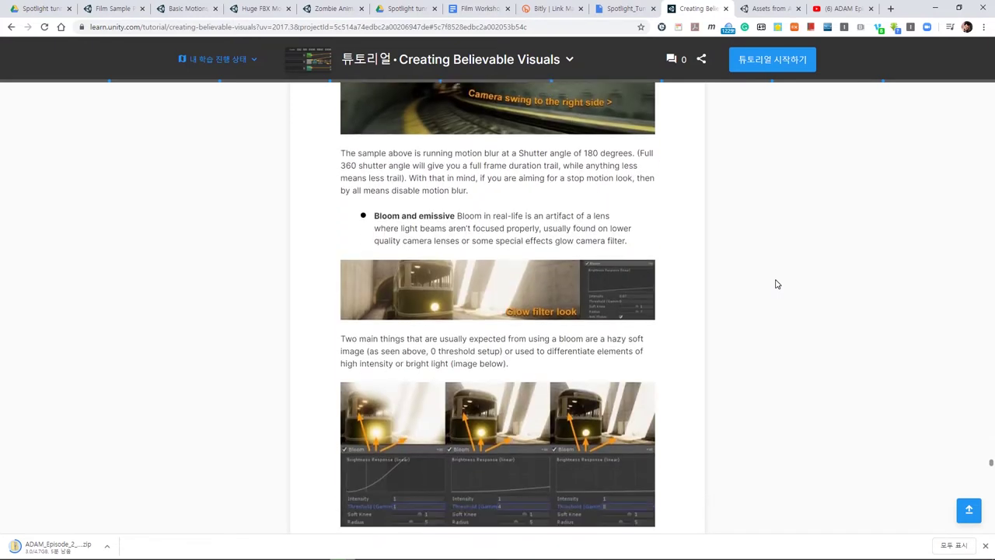
scroll(775, 284, down, 2)
scroll(775, 284, up, 1)
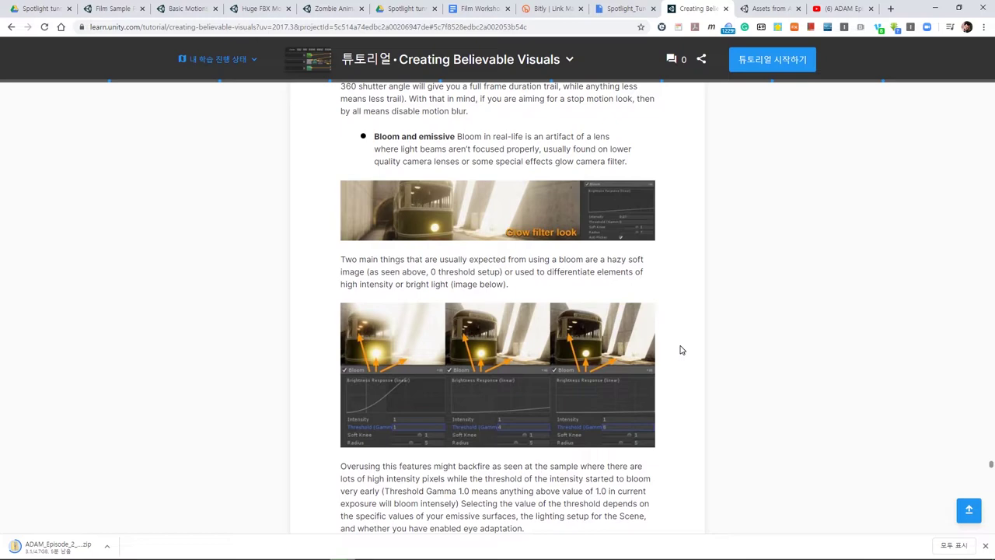
- Check the Spotlight_Tunnel Unity window, then bring forward the Notepad++ note holding the bit.ly link
key(alt+Tab)
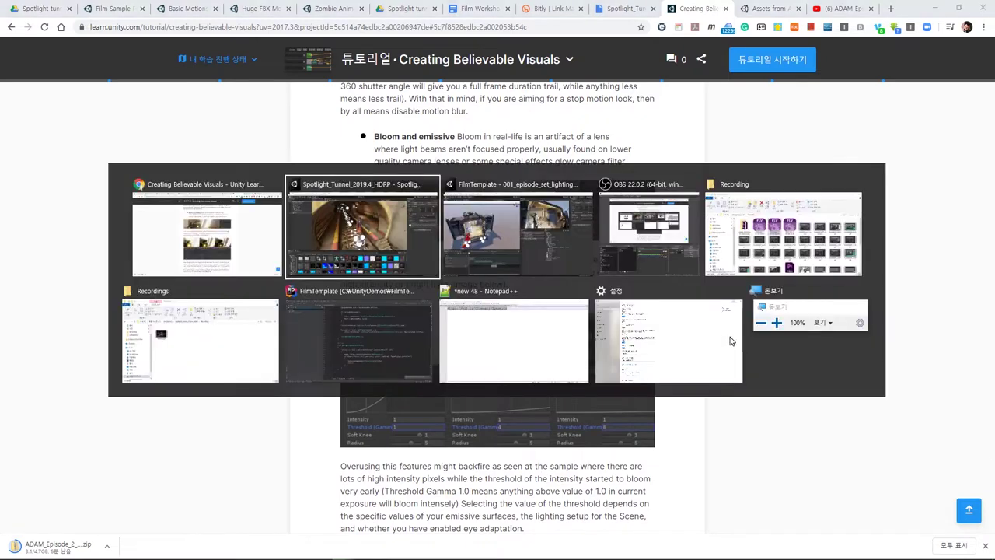
click(645, 240)
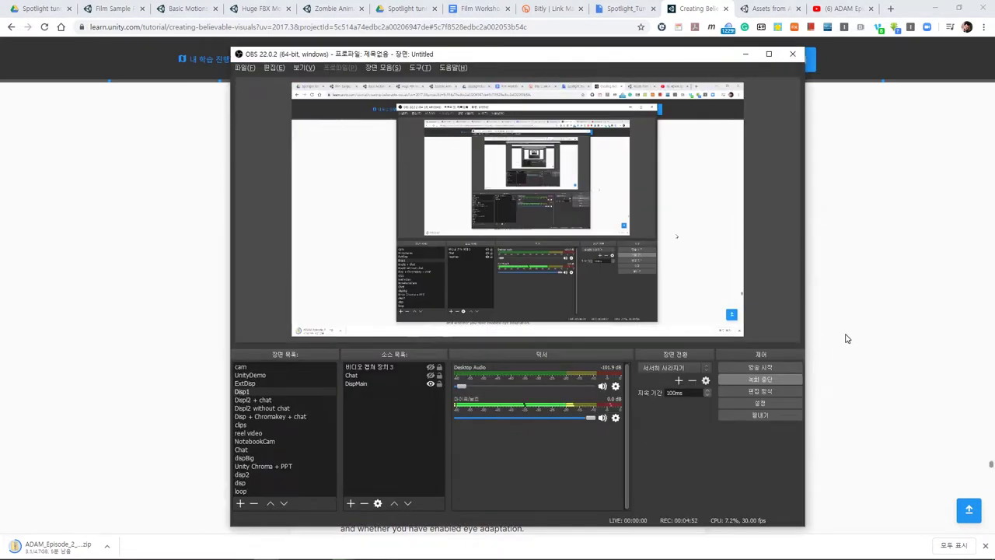
key(alt+Tab)
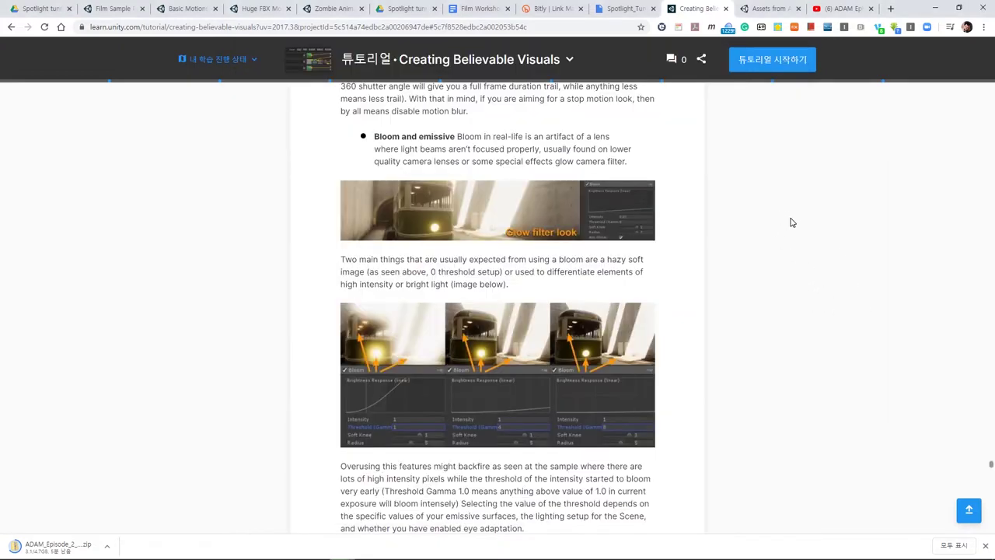
key(alt+Tab)
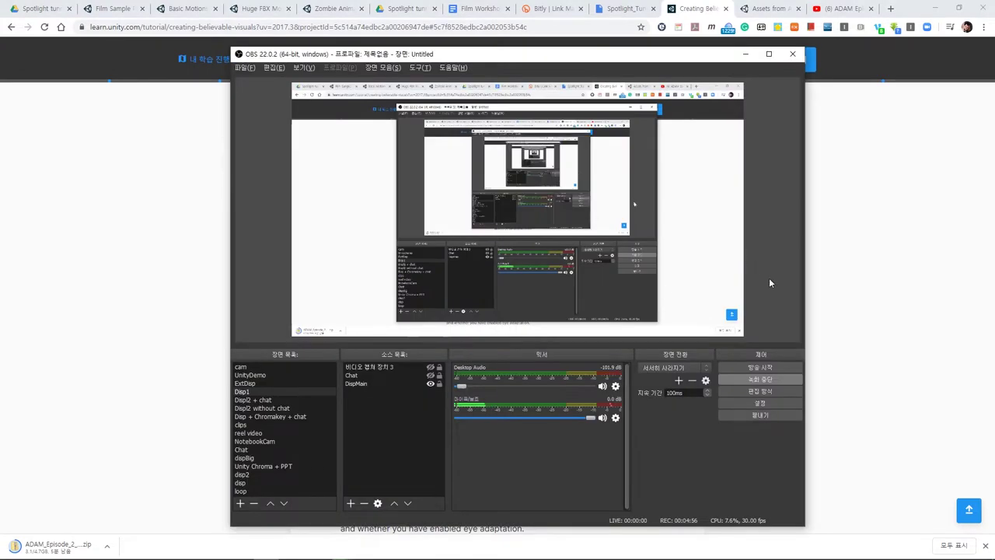
key(alt+Tab)
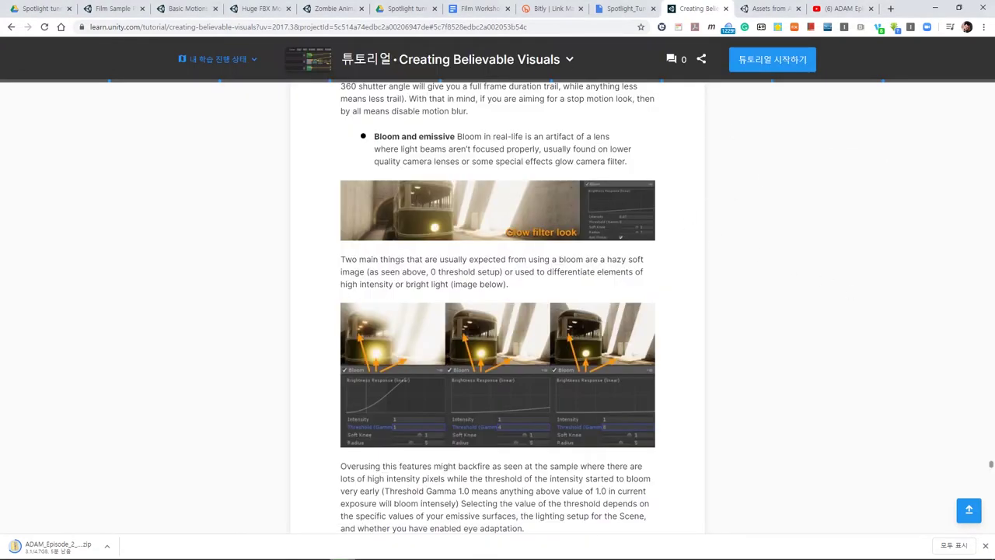
click(748, 549)
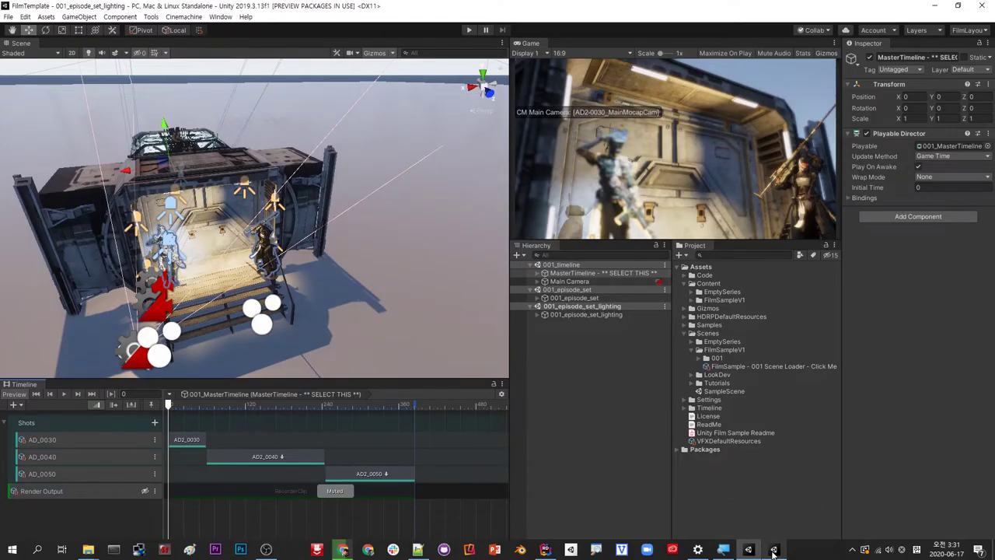
click(774, 550)
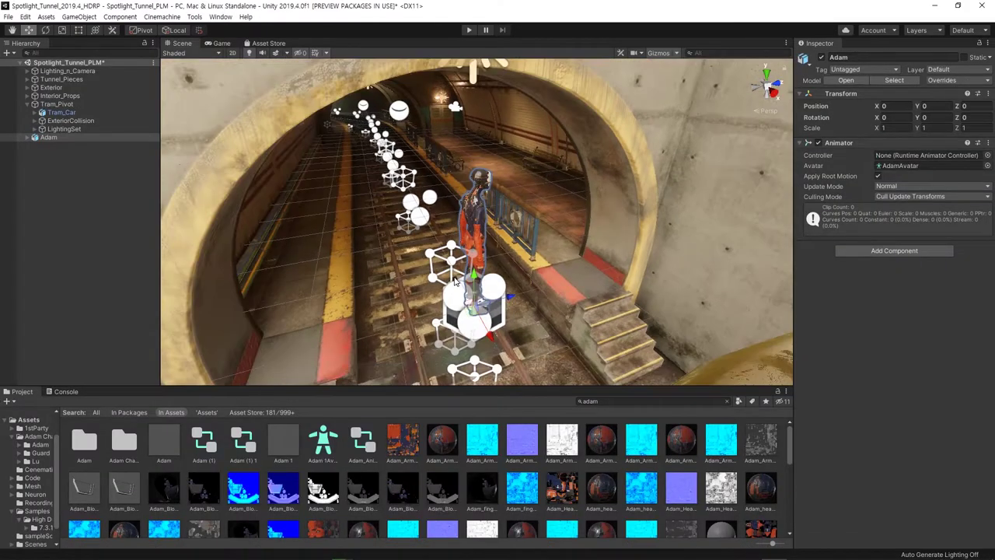
scroll(455, 281, down, 5)
key(alt+Tab)
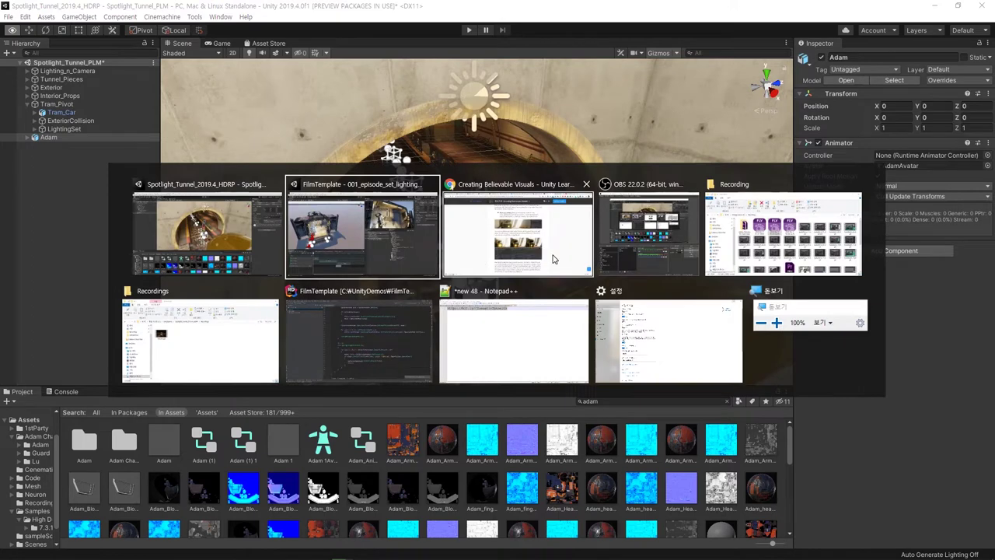
click(522, 356)
click(462, 74)
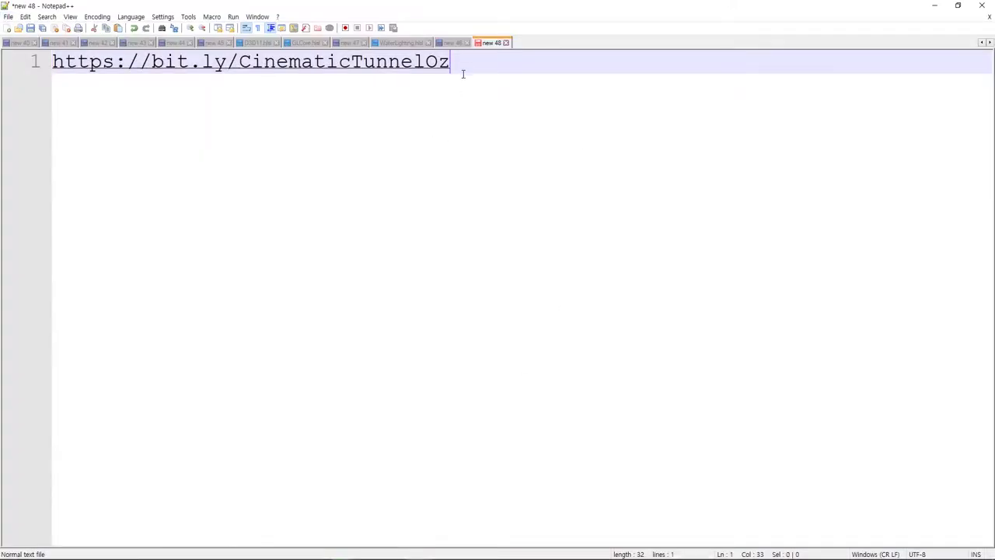
key(ctrl+shift+Left)
key(ctrl+shift+Left)
key(ctrl+shift+Left)
key(ctrl+shift+Left)
key(ctrl+shift+Left)
key(ctrl+shift+Left)
key(ctrl+c)
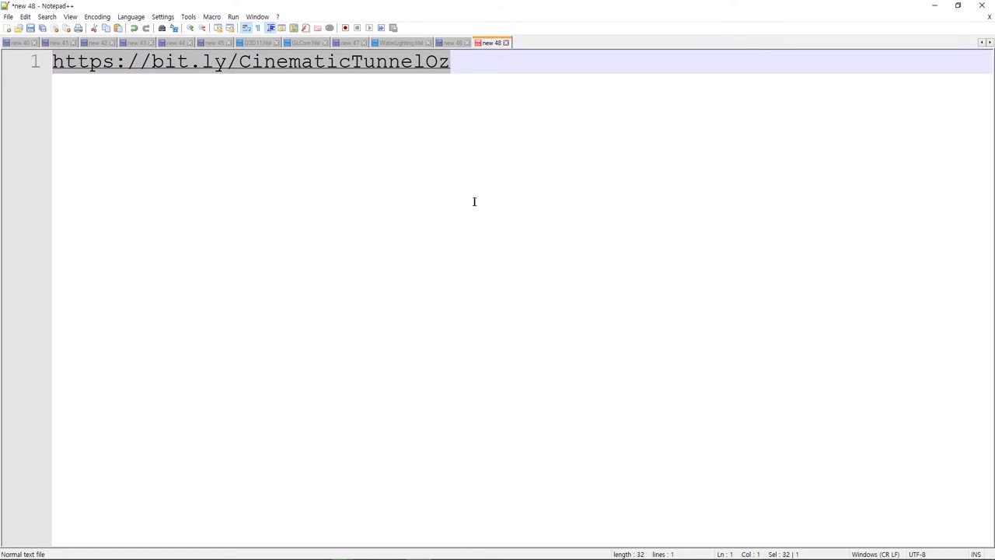
key(alt)
key(alt+Tab)
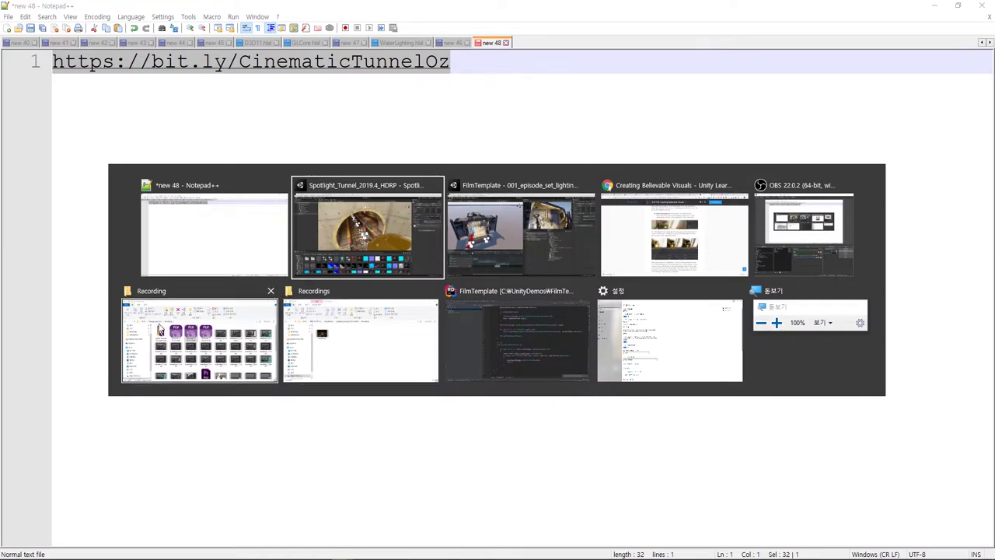
click(653, 226)
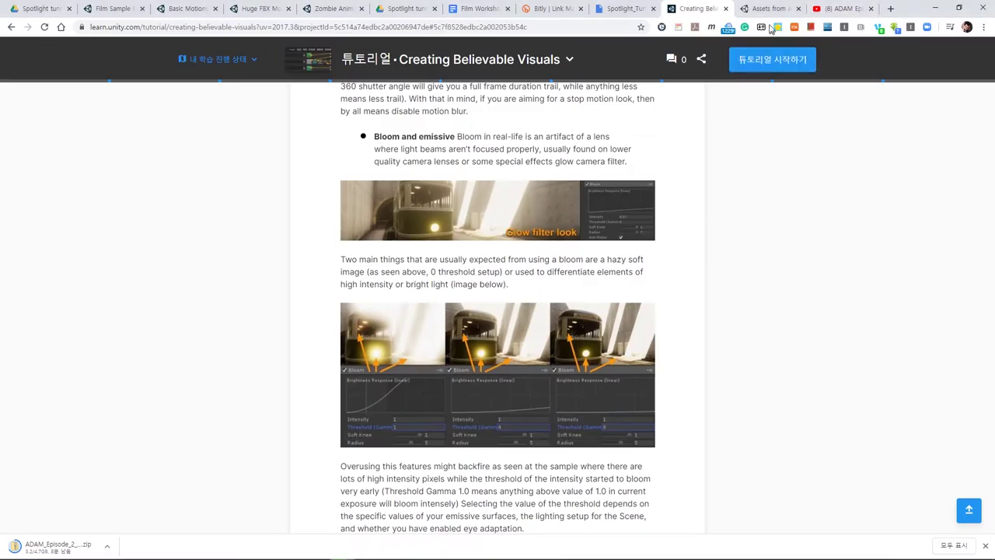
- In the Drive tab, paste the bit.ly link into the address bar and open it
click(625, 8)
click(452, 27)
key(ctrl+v)
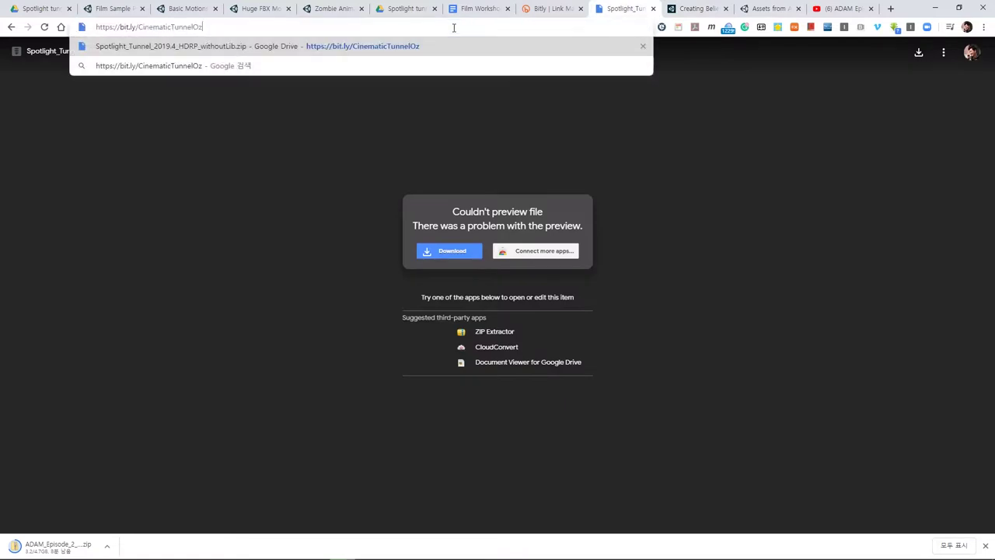
key(Return)
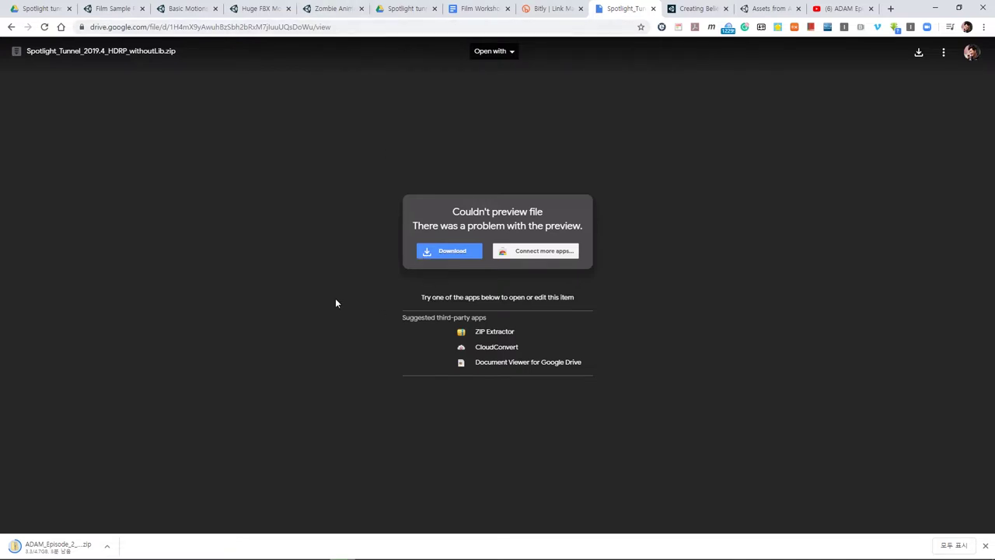
key(alt+Tab)
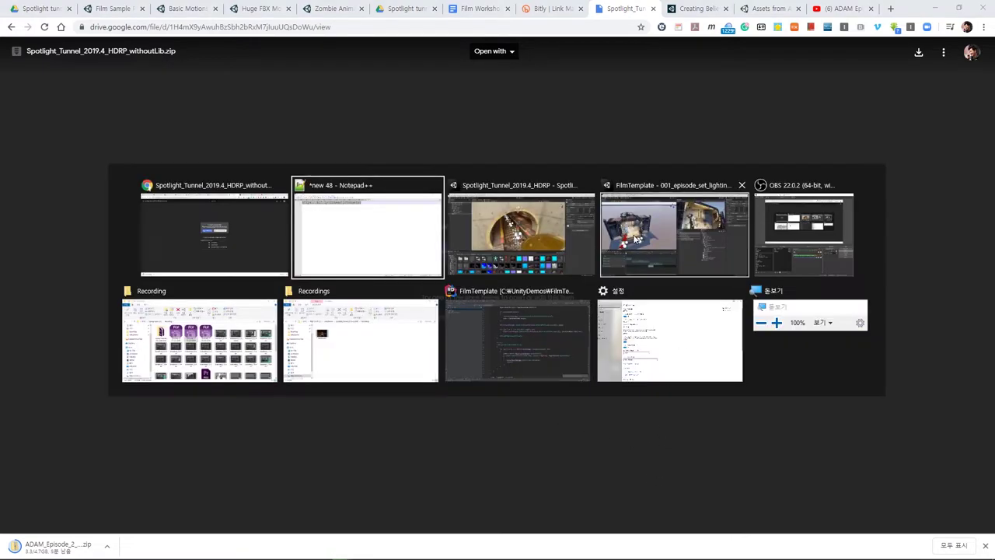
- Back in Unity, clear the 'adam' Project search and switch the bottom panel to the empty Console
click(523, 259)
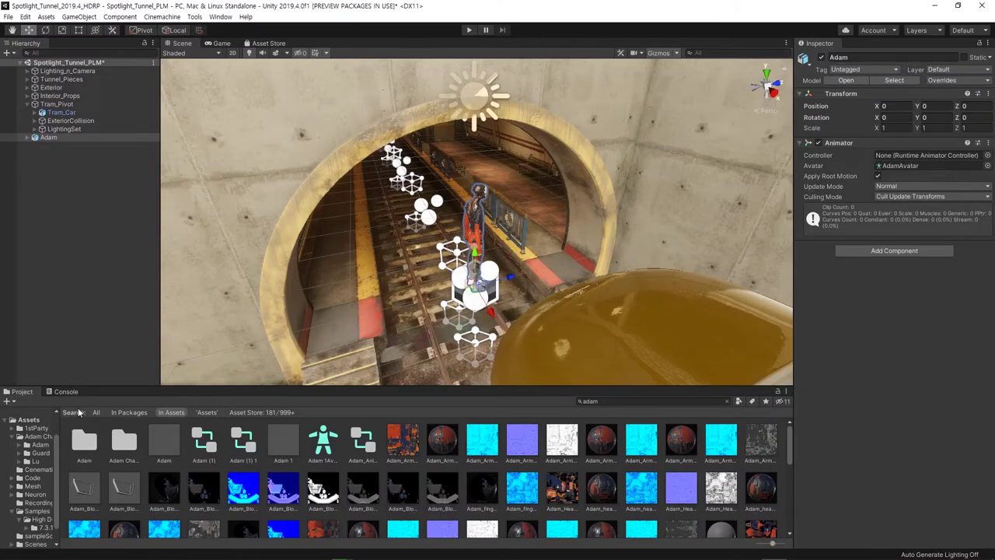
click(727, 402)
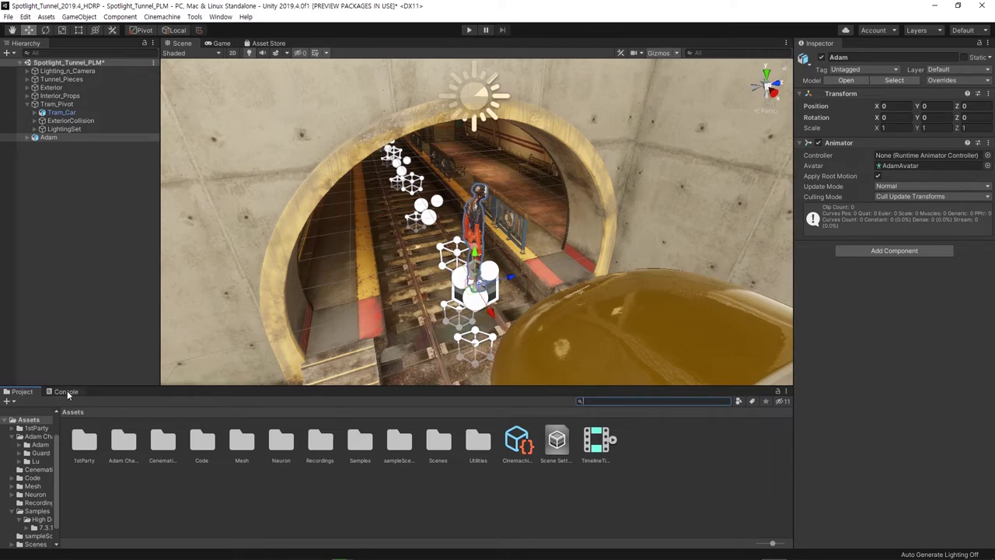
click(68, 393)
click(19, 394)
click(66, 392)
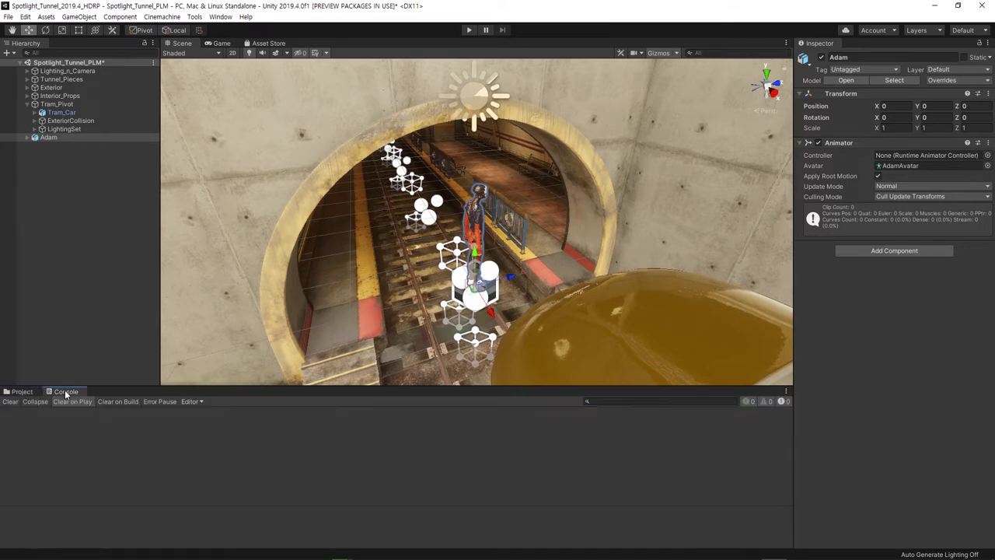
click(220, 17)
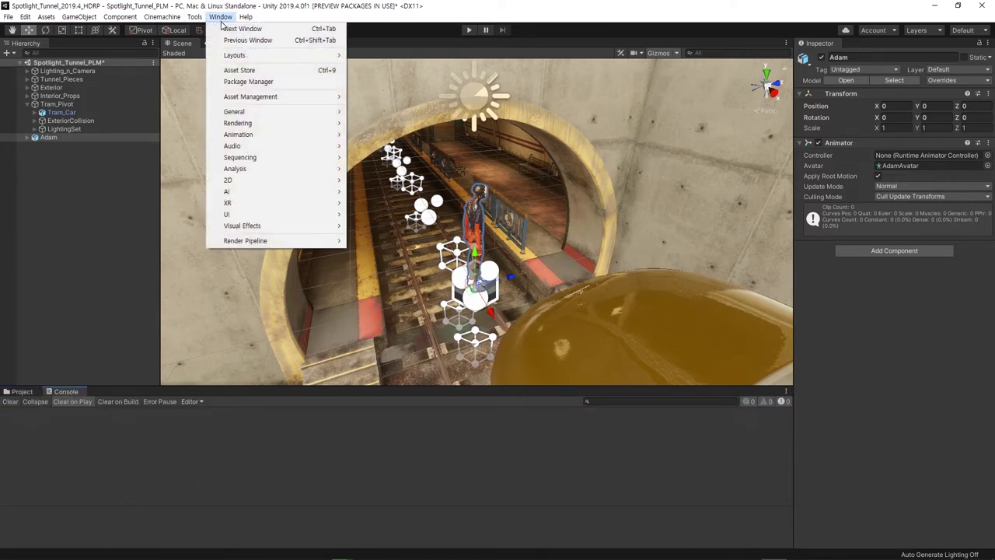
click(265, 83)
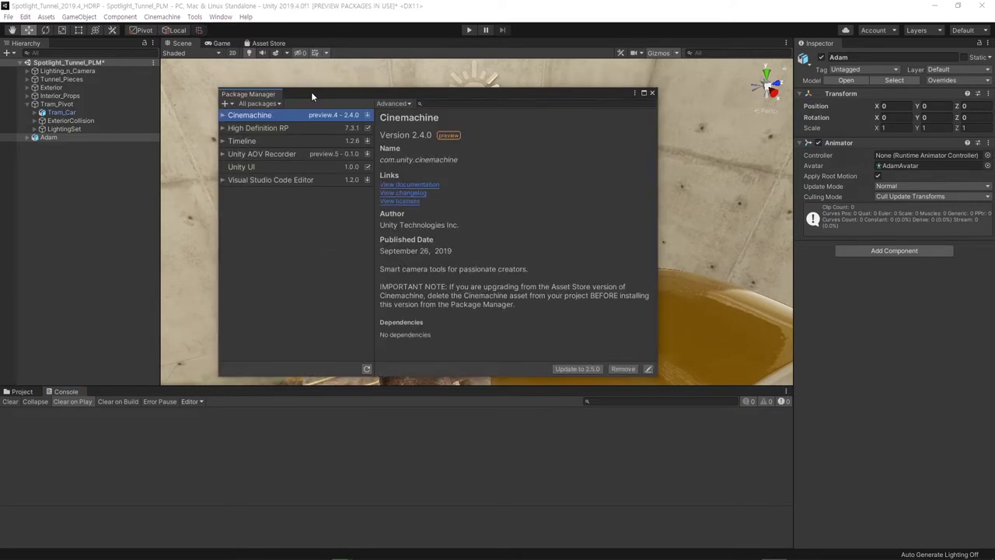
click(241, 130)
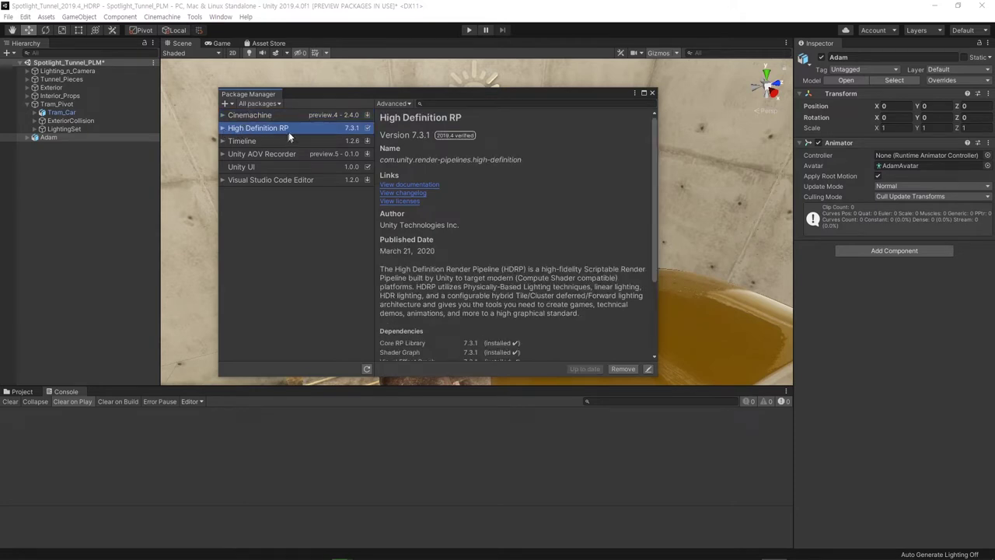
scroll(545, 237, down, 1)
scroll(545, 237, down, 1)
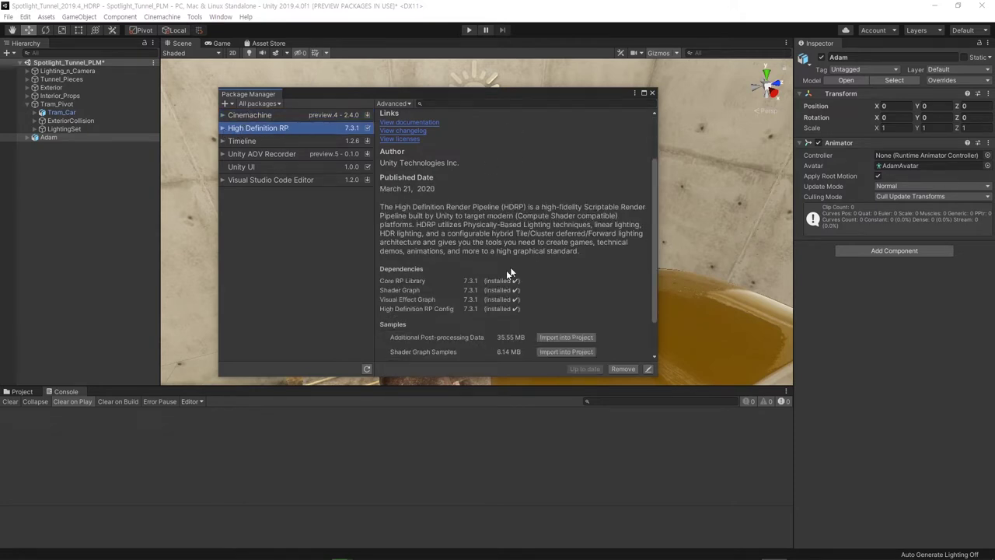
scroll(597, 272, down, 2)
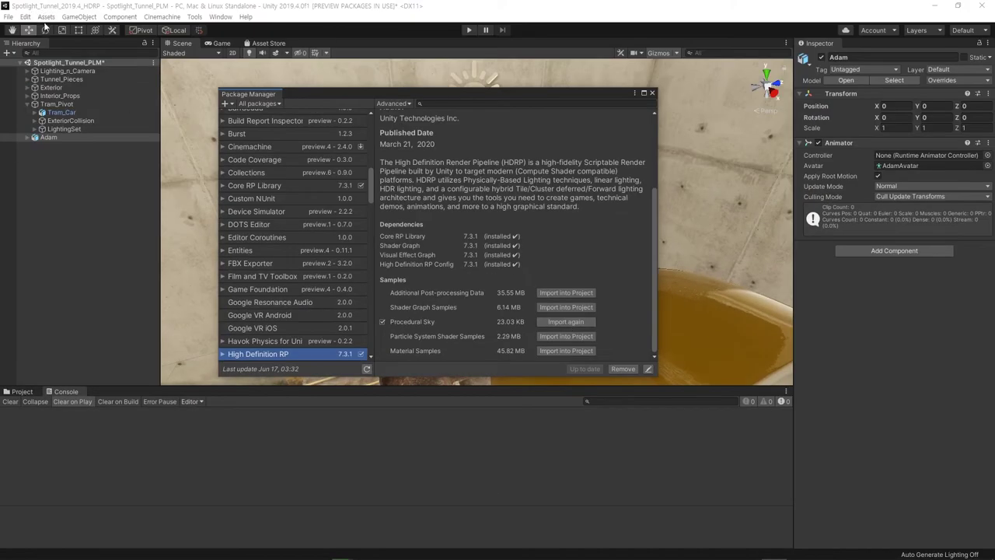
click(652, 93)
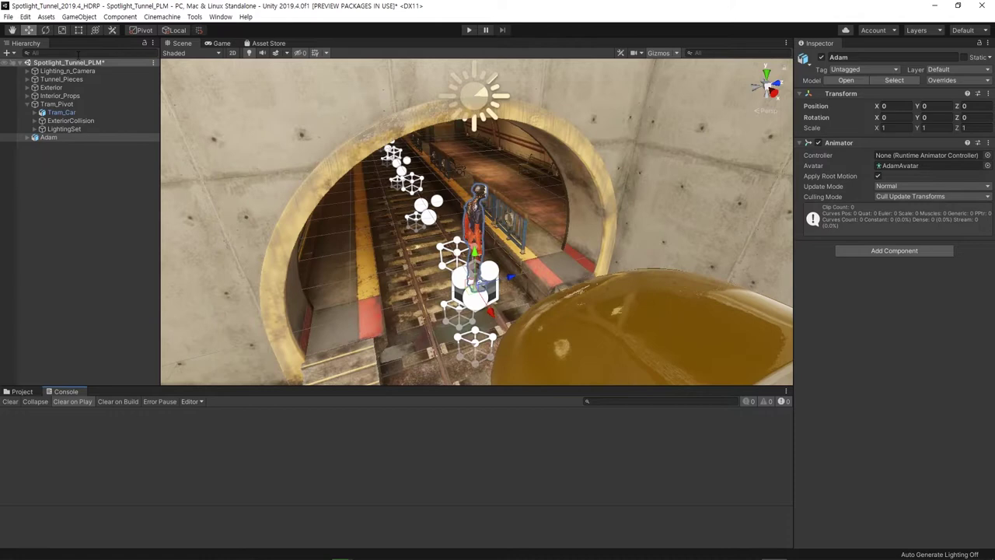
click(26, 16)
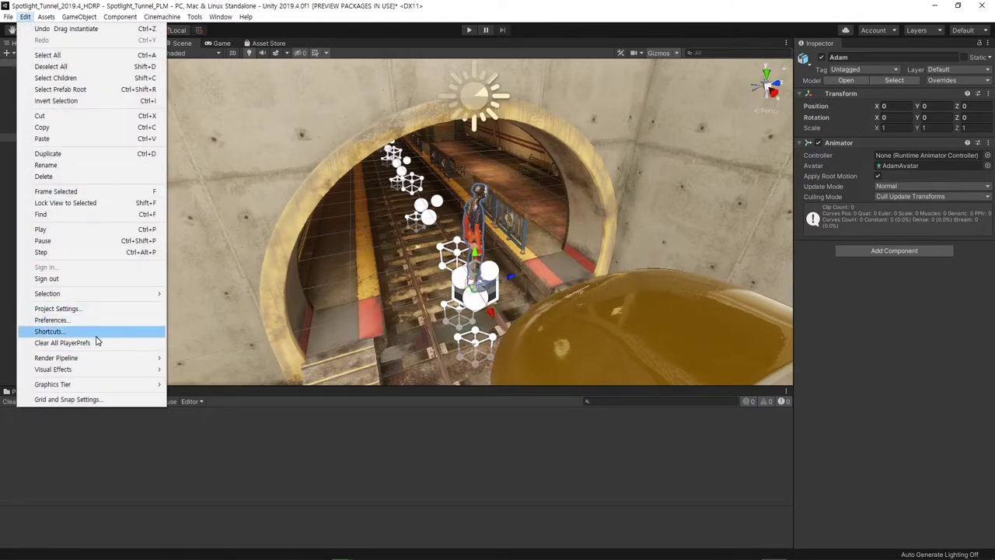
mouse_move(104, 361)
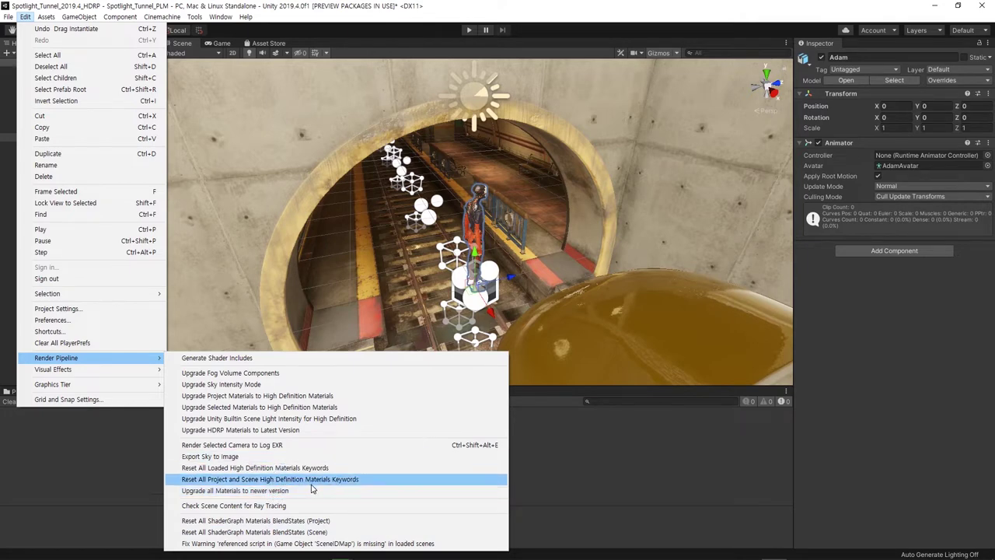
click(436, 12)
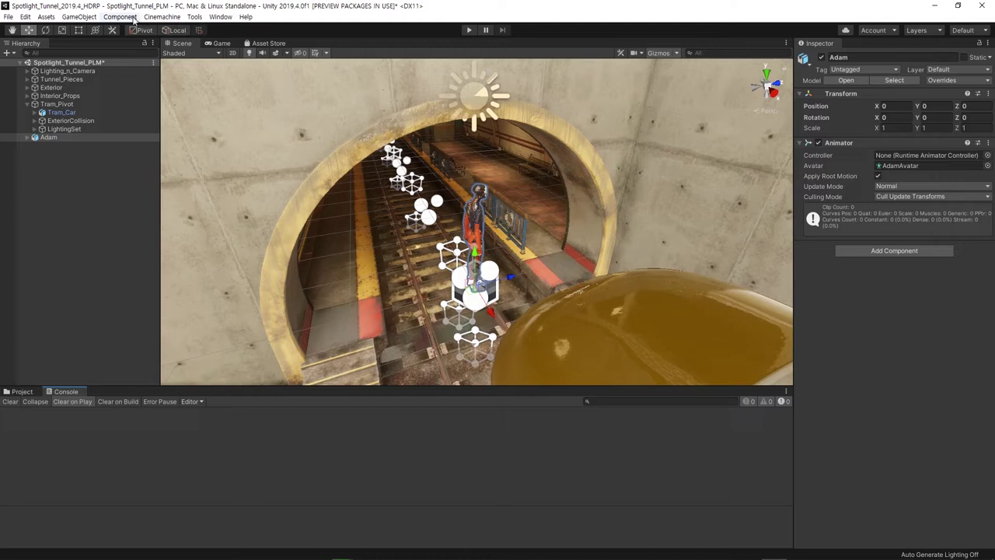
click(222, 17)
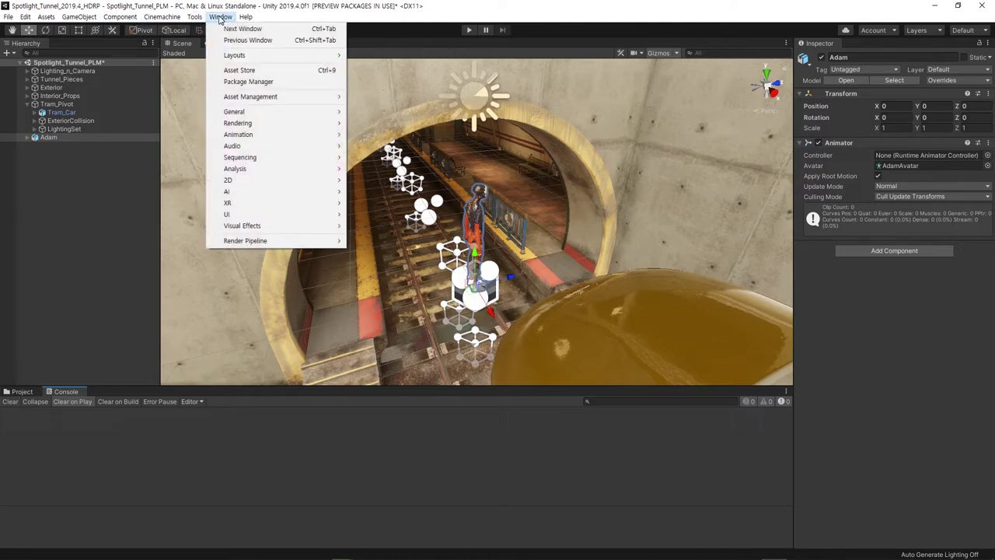
click(257, 84)
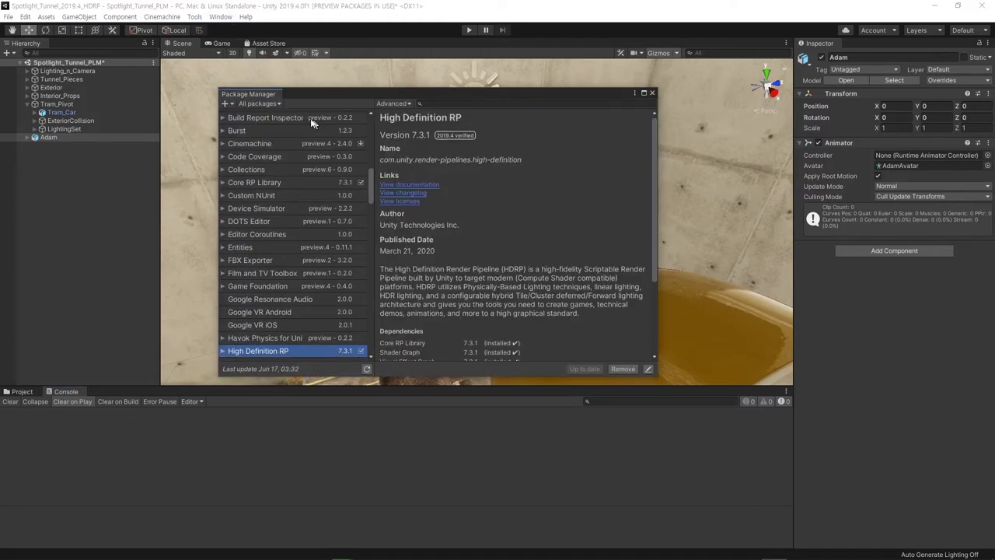
scroll(505, 301, down, 2)
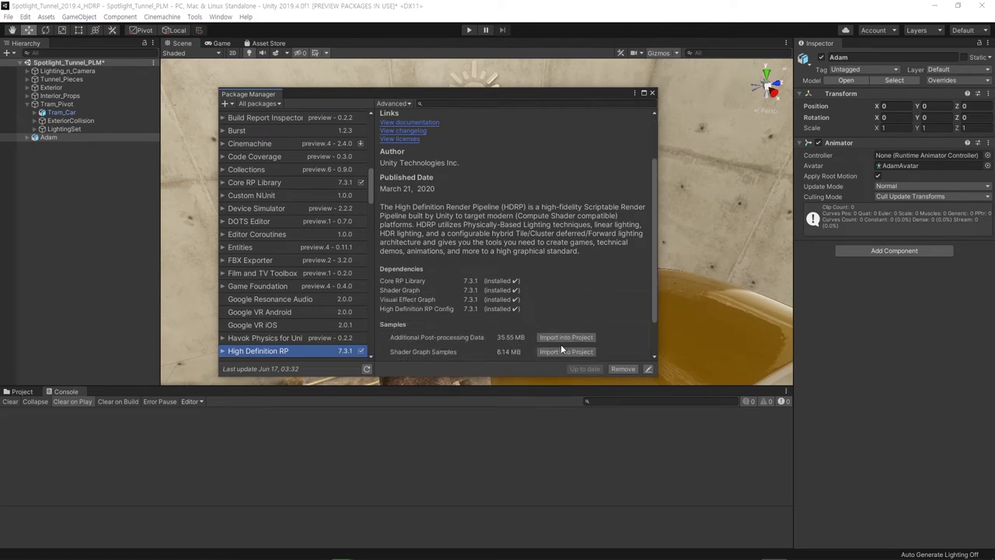
scroll(560, 343, down, 2)
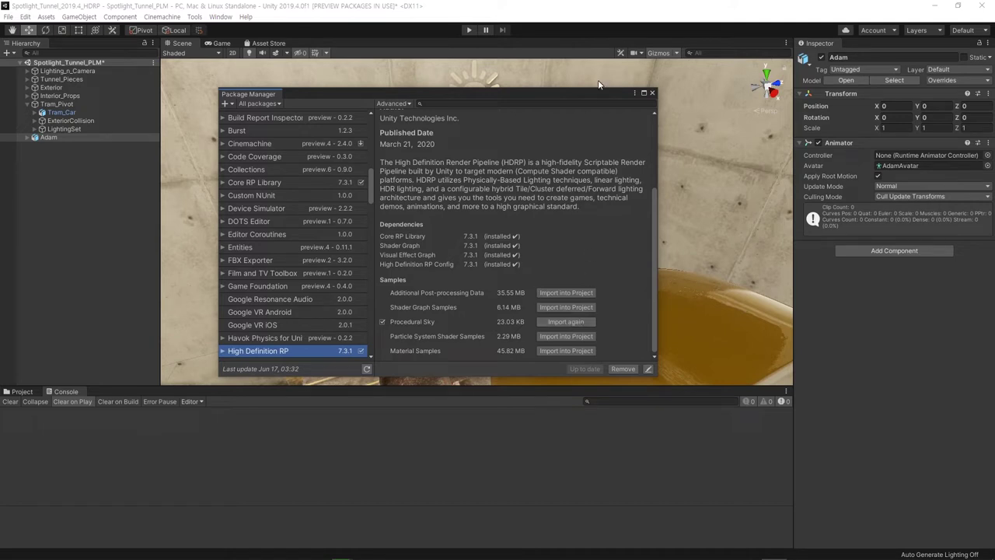
click(653, 94)
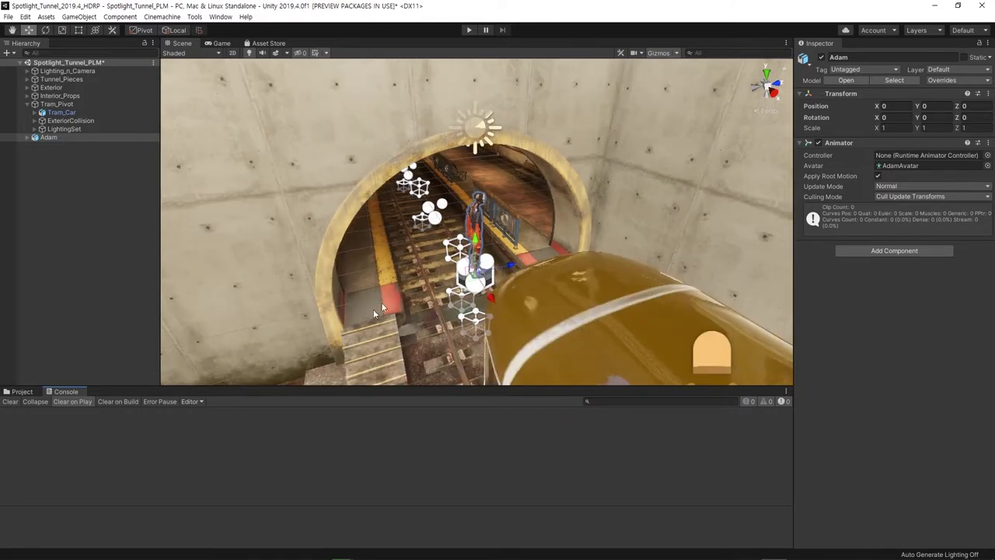
- Filter the Project assets to show only scenes (t:Scene)
click(22, 392)
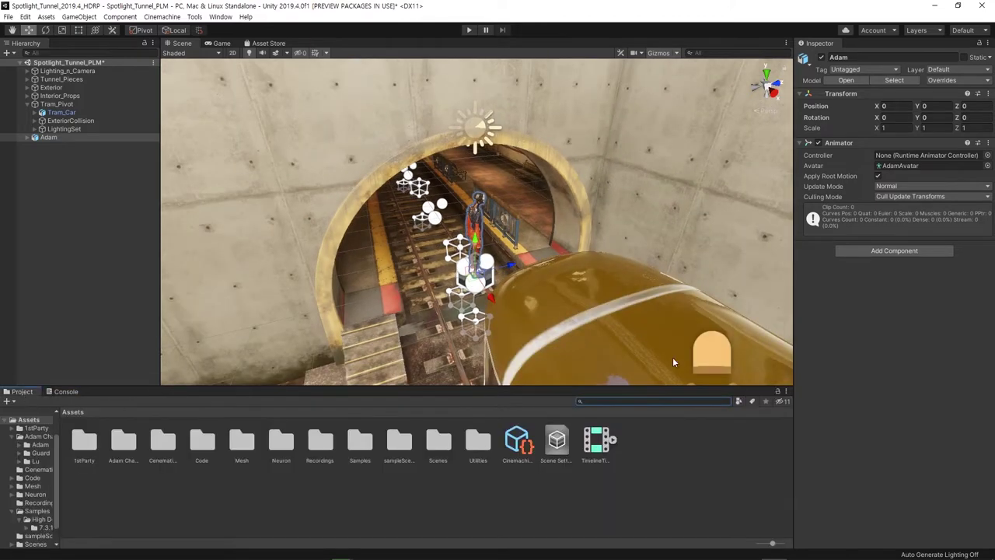
click(738, 400)
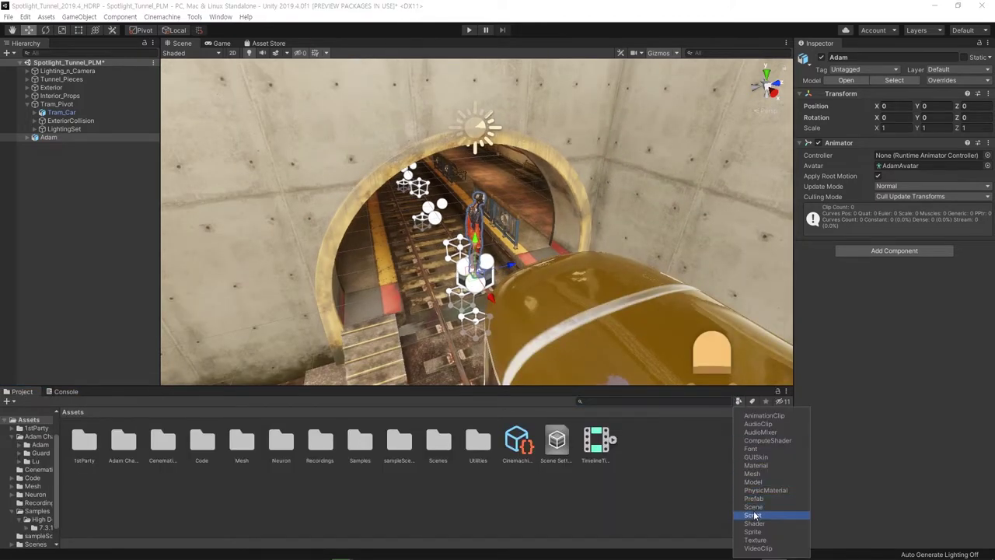
click(753, 515)
click(751, 506)
- Open trainingScene, answering the modified-scenes prompt, and view the tram from the side
click(201, 440)
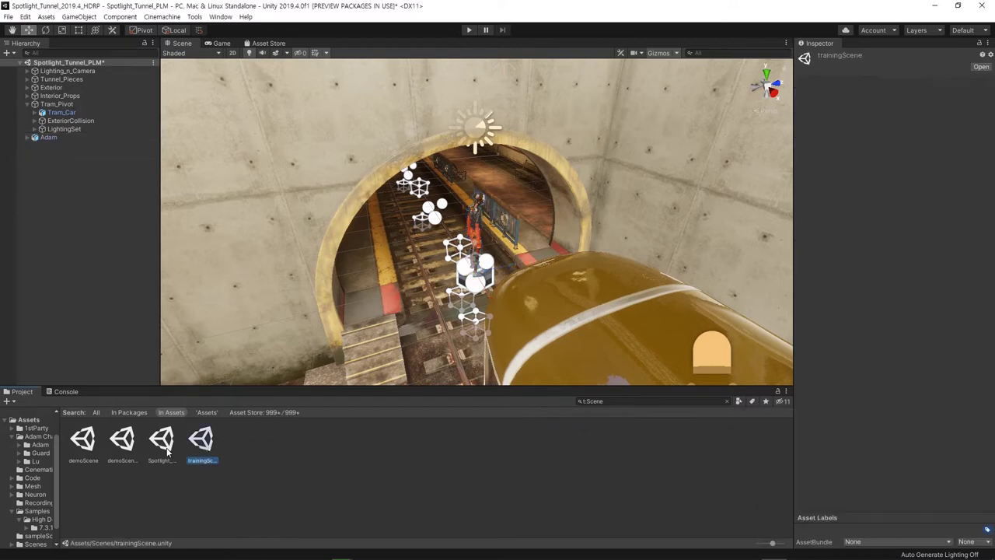
click(167, 451)
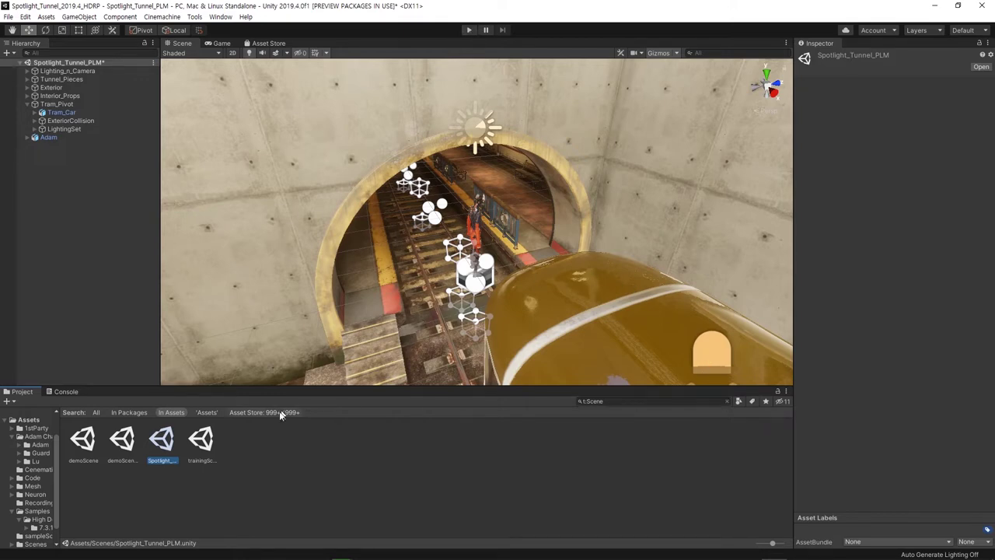
double_click(209, 443)
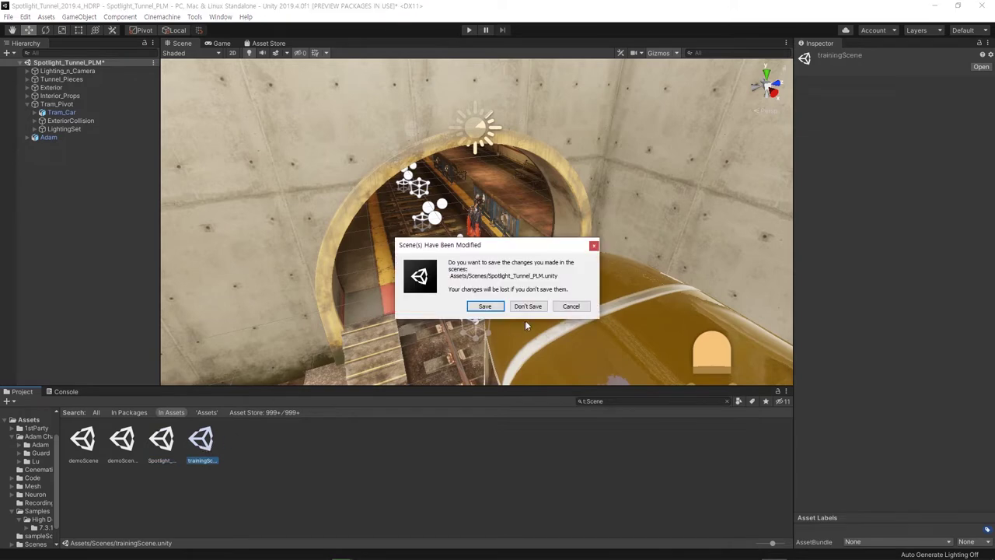
click(535, 305)
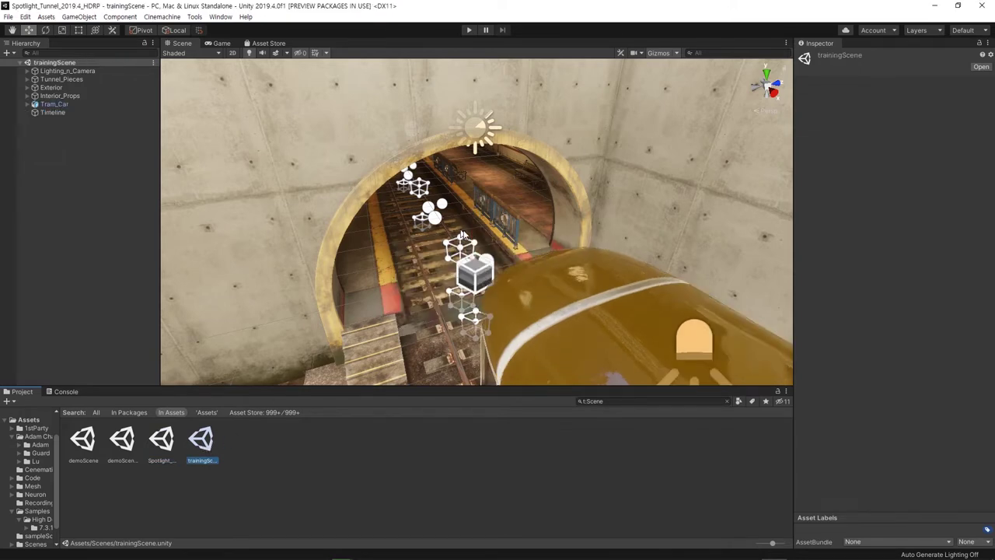
click(162, 440)
click(201, 440)
right_drag(248, 79, 471, 168)
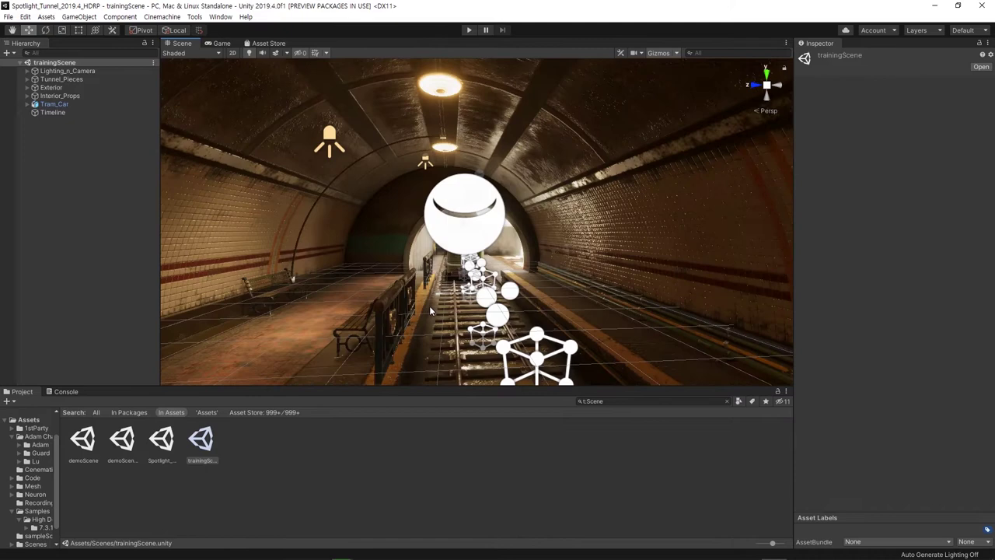
- Add the Adam model to the scene and place him on the tunnel platform
right_drag(470, 168, 455, 298)
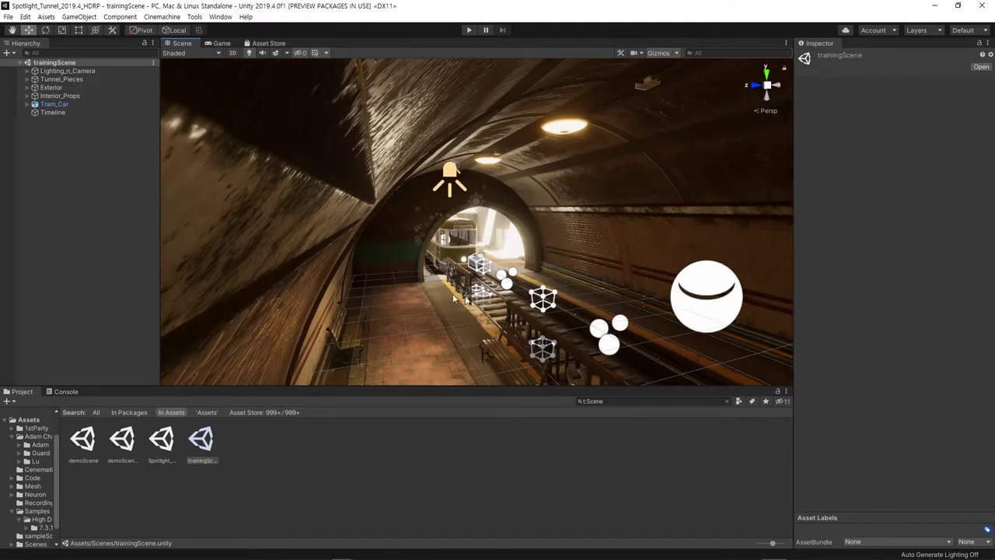
click(728, 402)
text(adam)
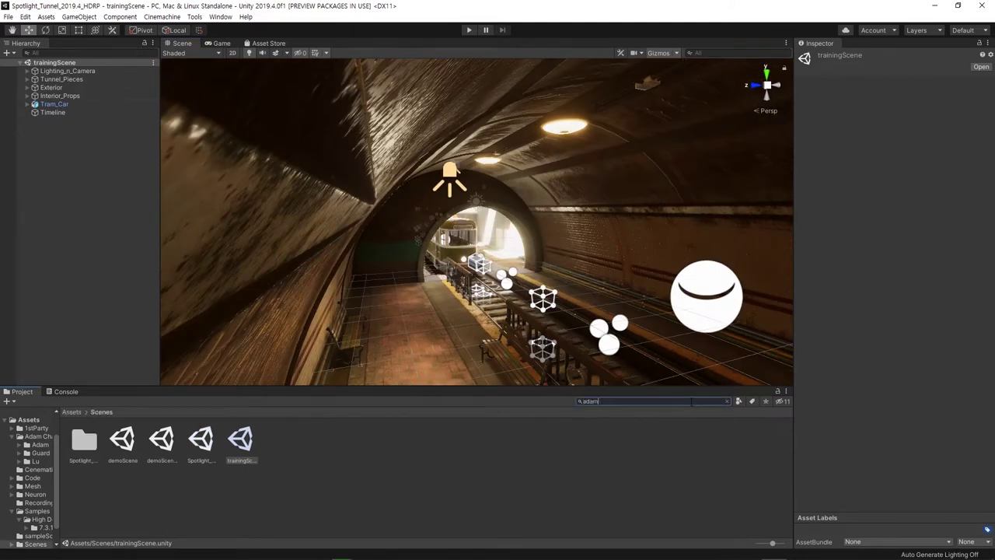
click(163, 444)
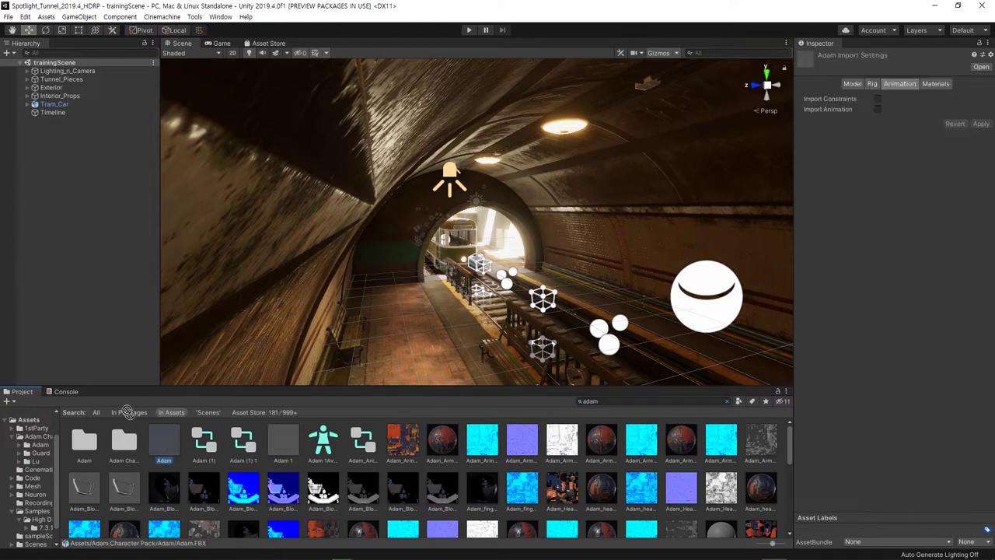
drag(165, 447, 104, 320)
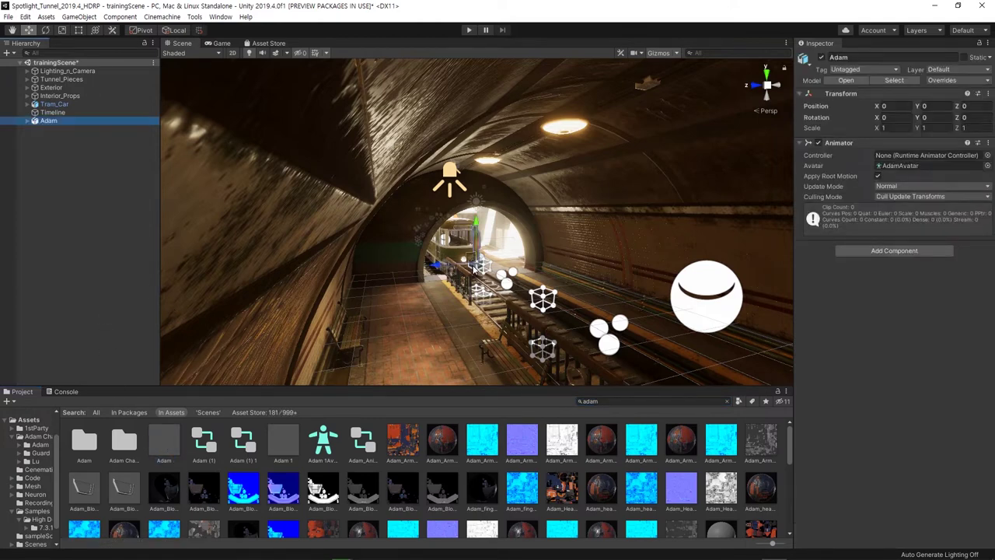
drag(484, 270, 414, 304)
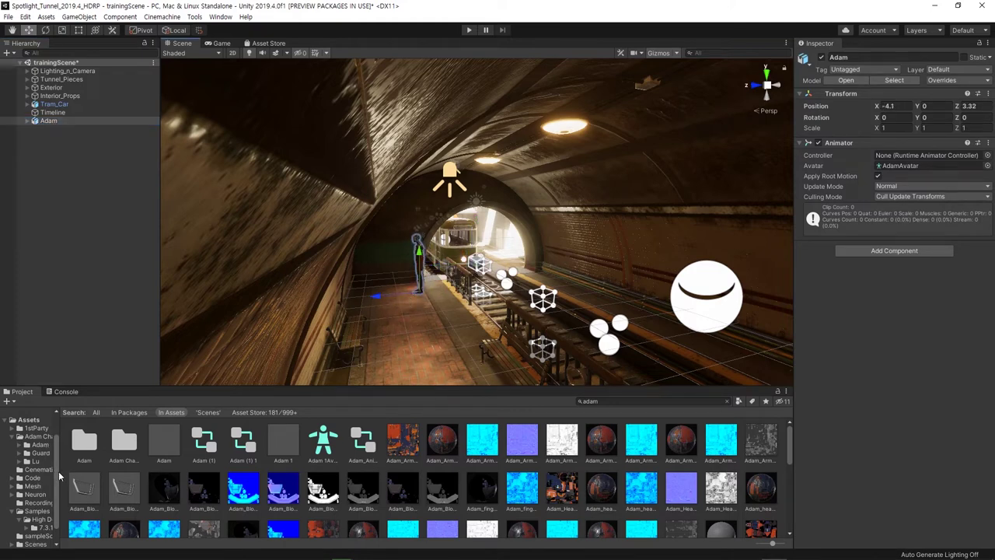
- Add a Guard character from the Guard folder beside Adam on the platform
drag(59, 476, 141, 476)
scroll(31, 435, down, 1)
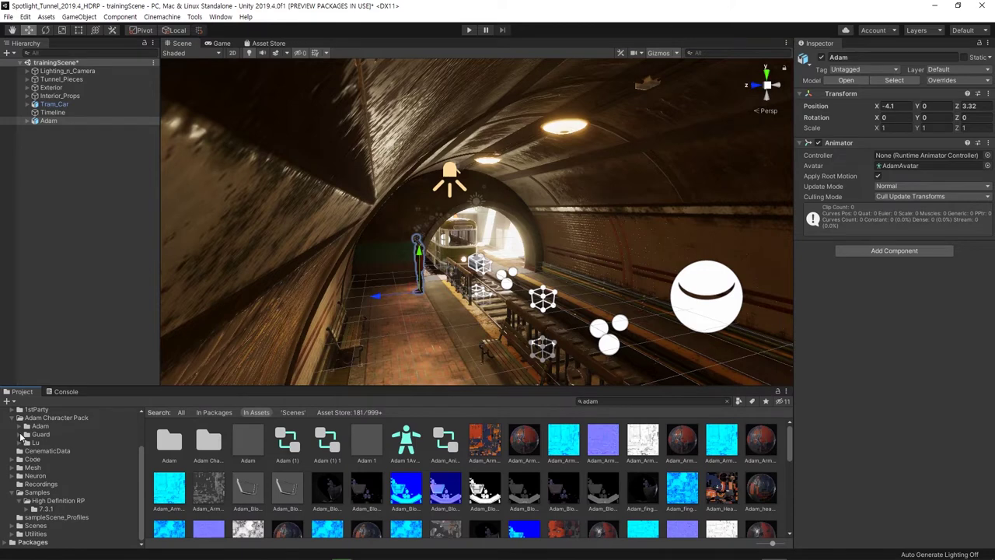
click(21, 434)
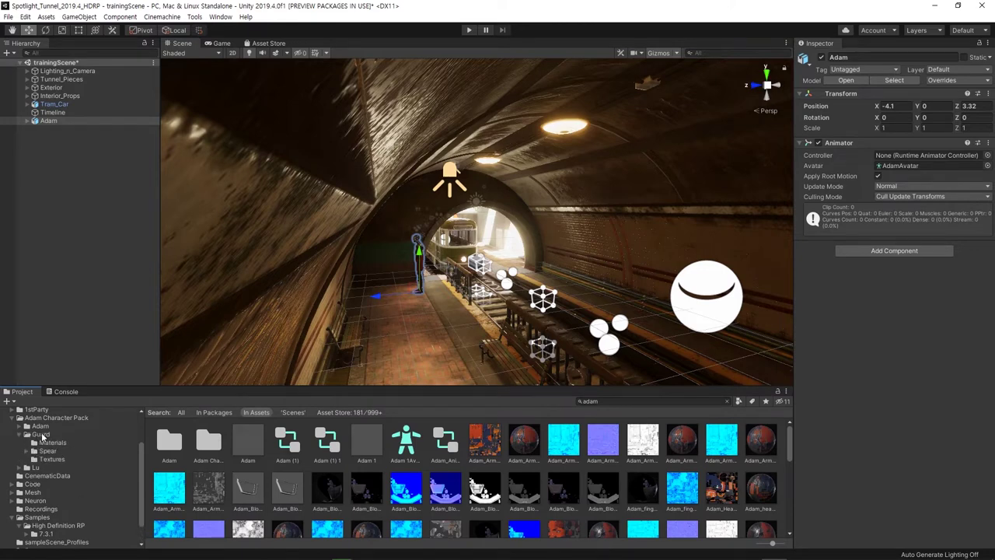
click(43, 435)
drag(288, 450, 434, 326)
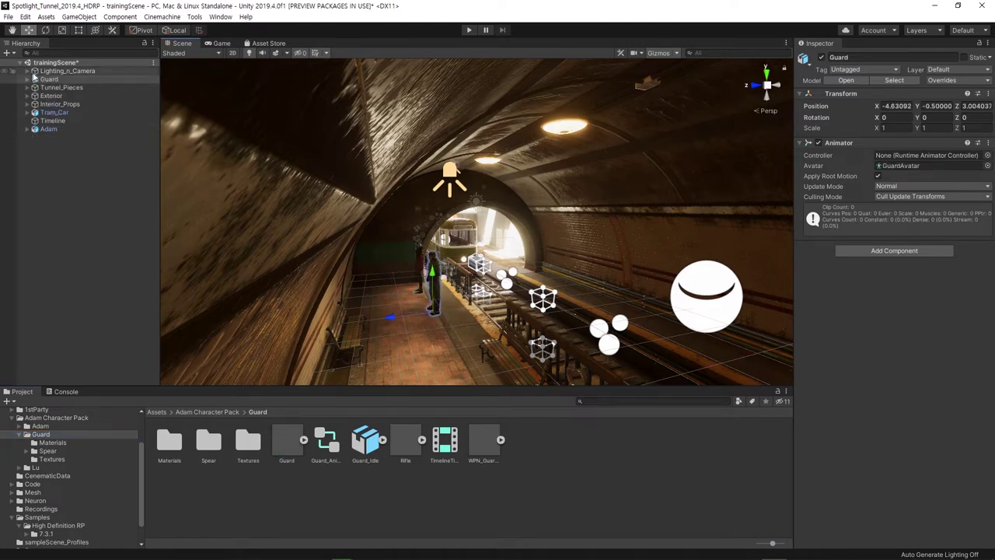
- Select Tram_Car and drag it along the track toward the far tunnel entrance
click(55, 113)
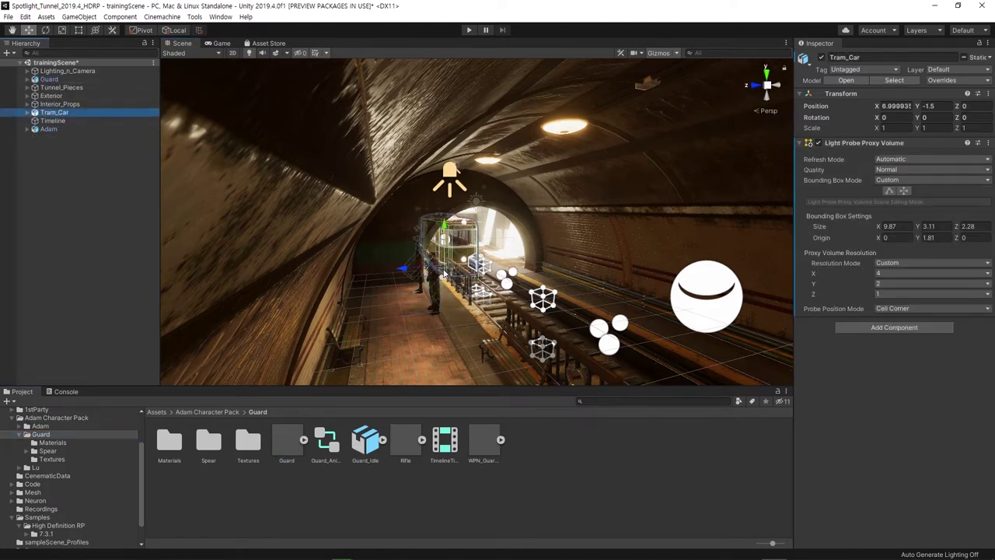
mouse_move(459, 299)
alt+mouse_down()
mouse_move(457, 283)
mouse_move(389, 257)
mouse_move(423, 258)
mouse_move(501, 326)
alt+mouse_up()
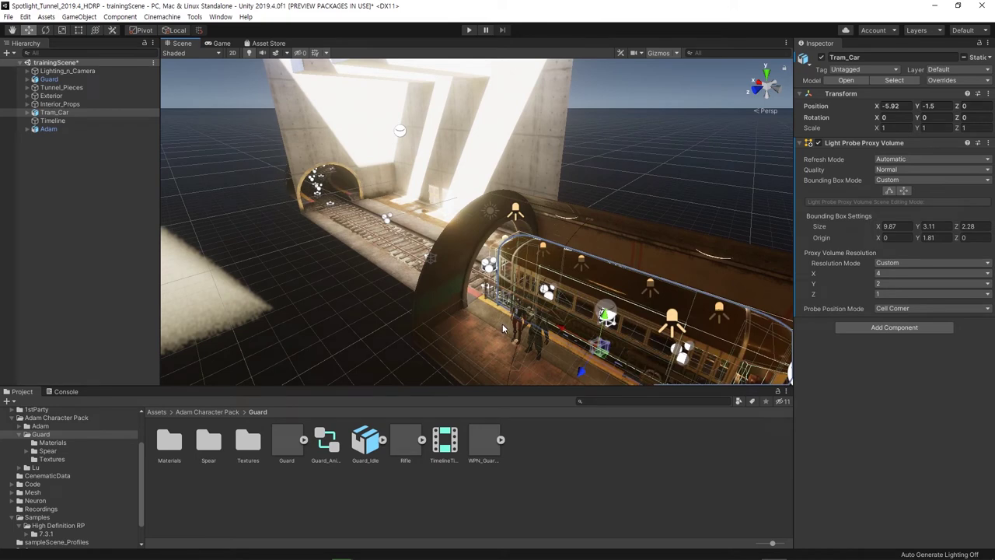
alt+drag(513, 332, 548, 309)
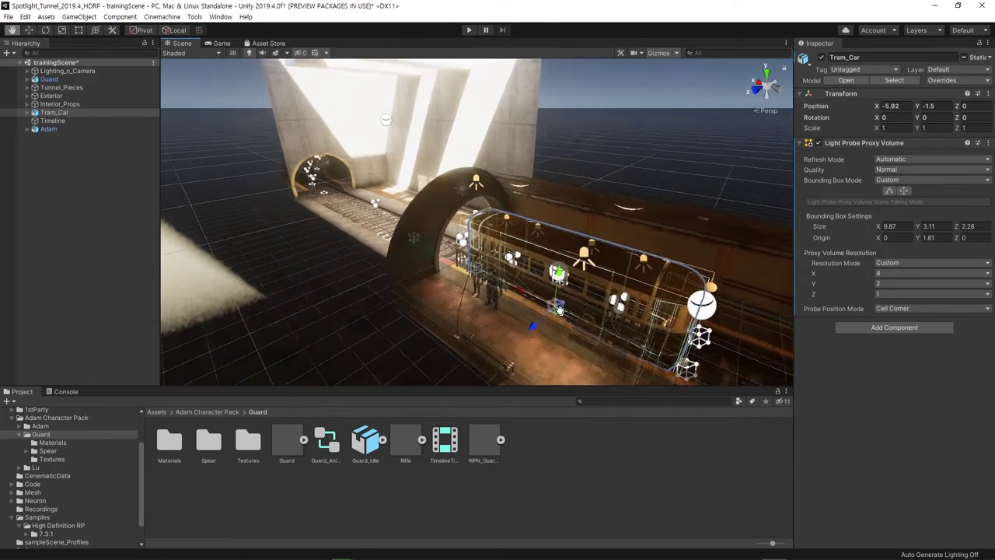
drag(502, 276, 710, 320)
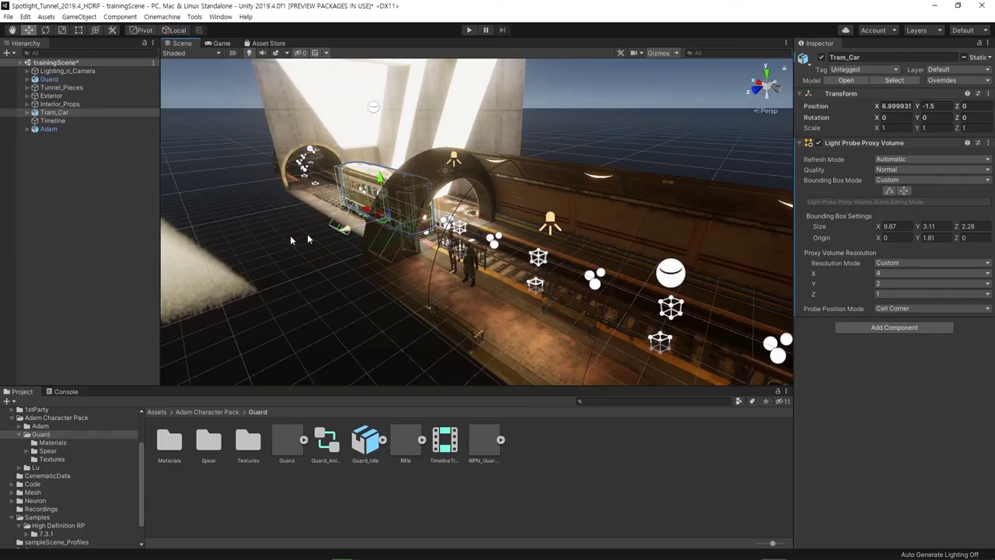
- Set the Timeline object's position to 0, 0, 0 and move it to the top of the Hierarchy
click(51, 138)
click(52, 122)
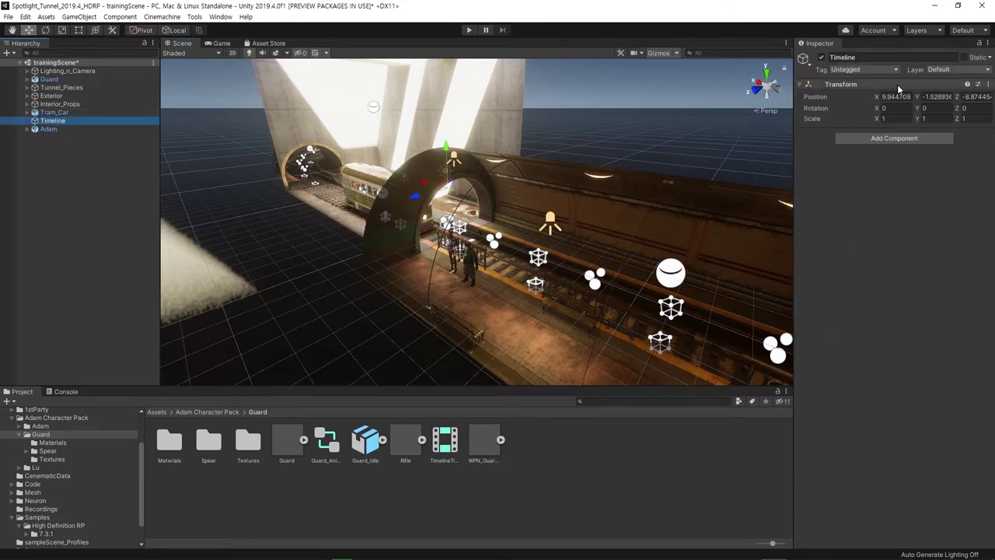
click(895, 96)
text(0)
key(Tab)
text(0)
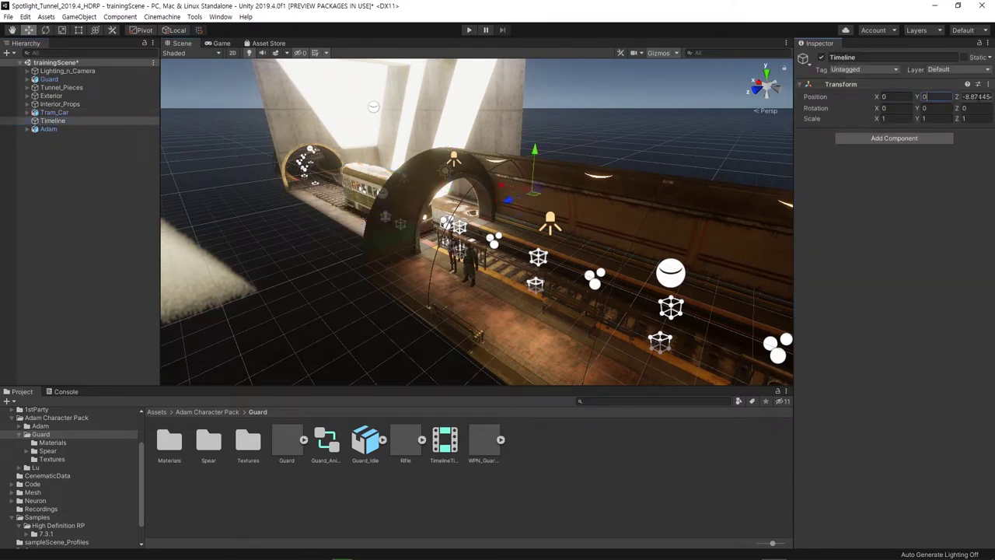
key(Tab)
text(0)
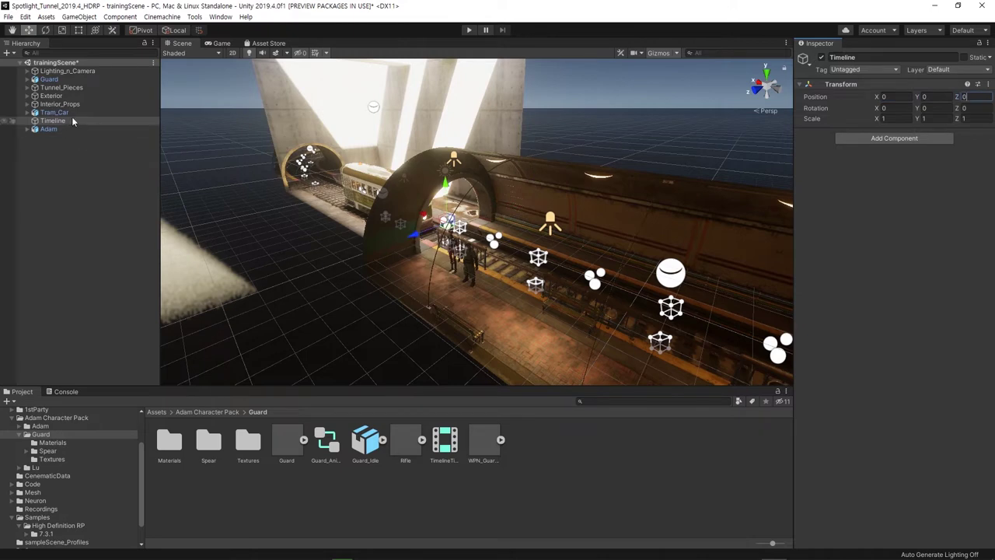
mouse_move(72, 120)
mouse_down()
mouse_move(56, 138)
mouse_move(76, 68)
mouse_up()
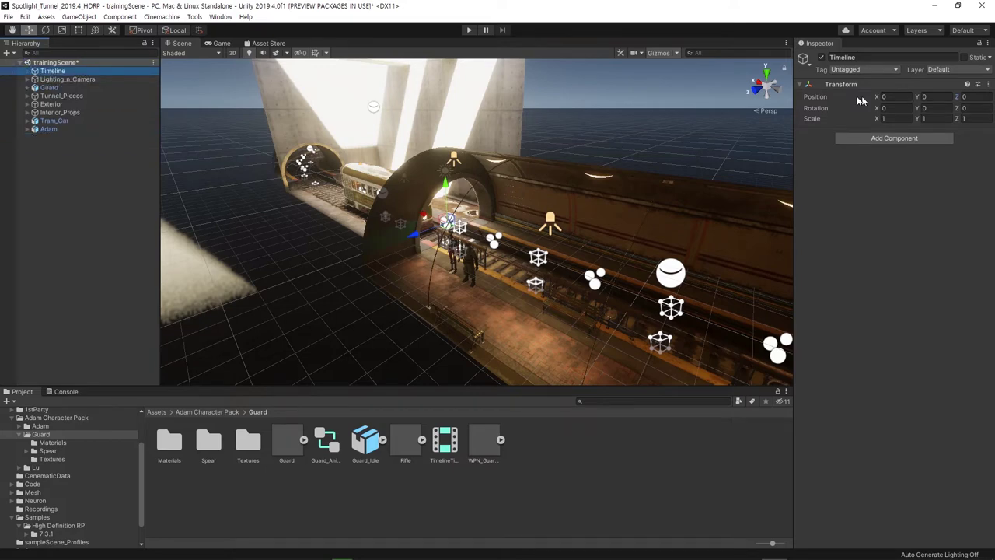
- Open the Timeline editor window and dock it across the bottom of the layout
click(221, 17)
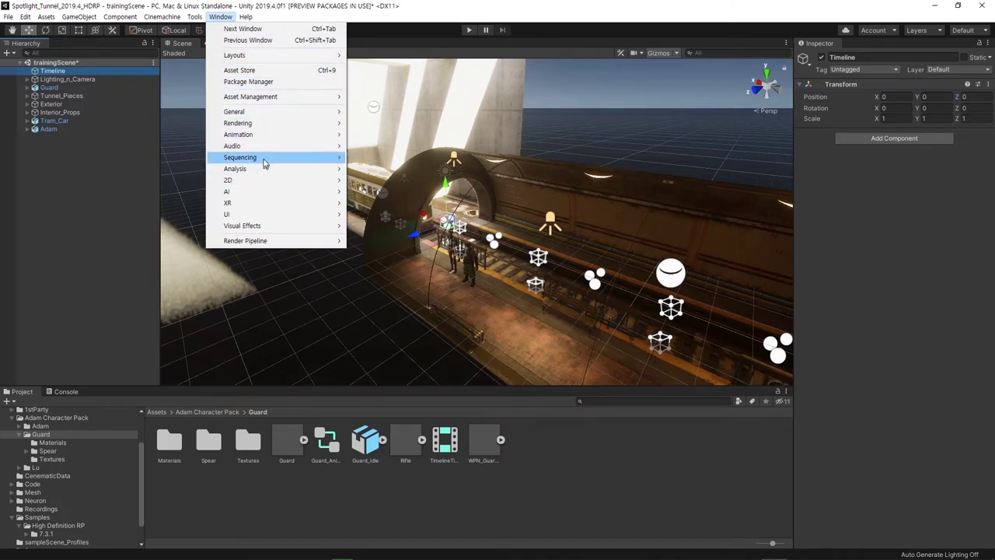
mouse_move(284, 159)
click(382, 158)
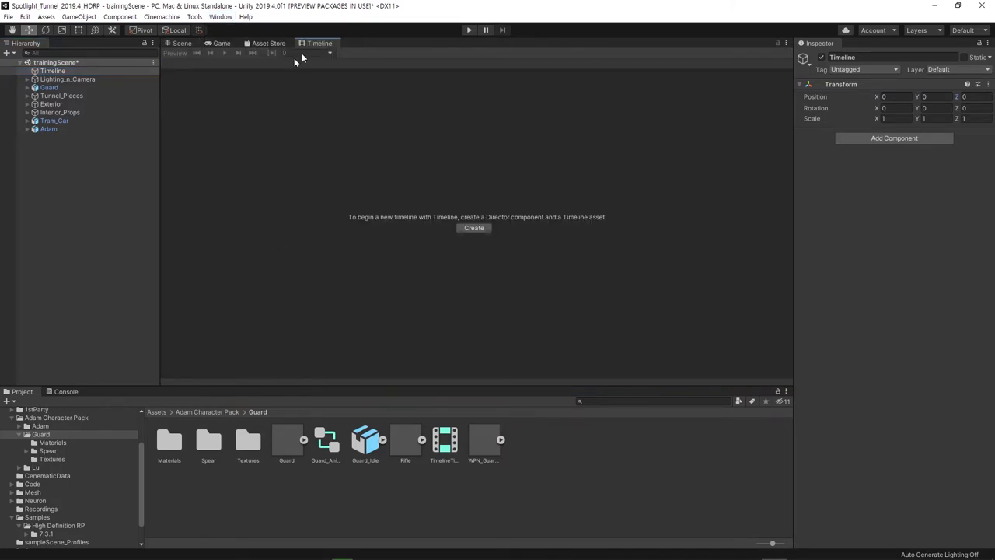
drag(318, 44, 618, 476)
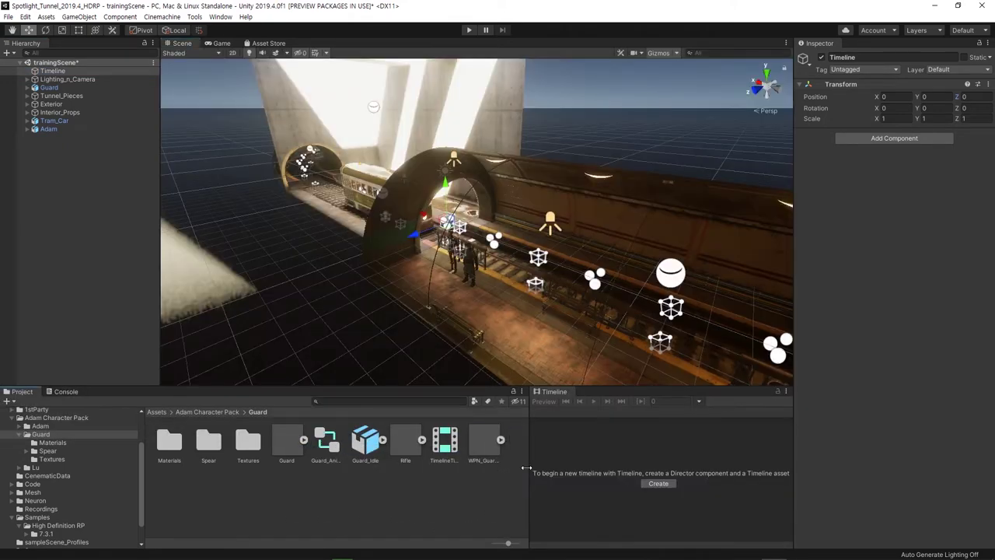
drag(528, 469, 417, 470)
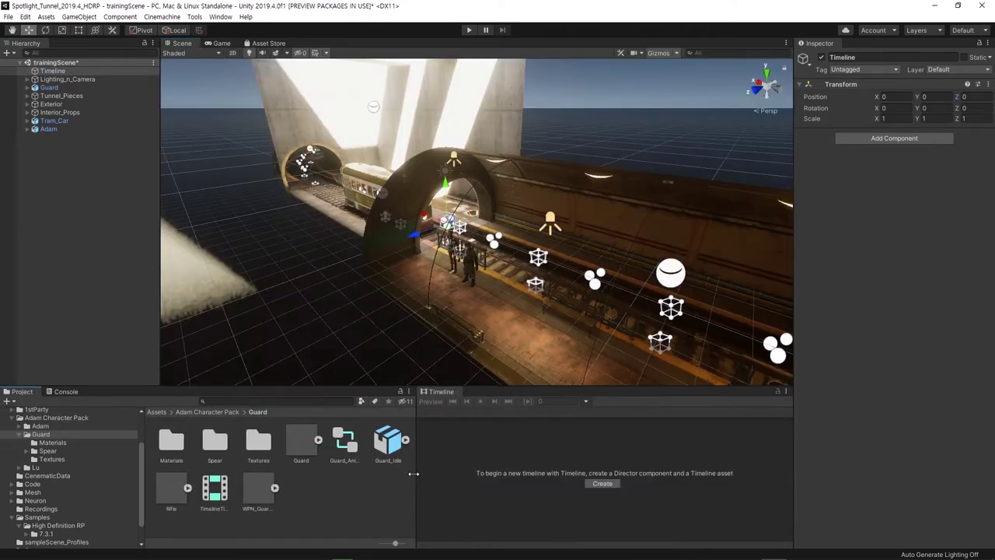
drag(842, 45, 770, 146)
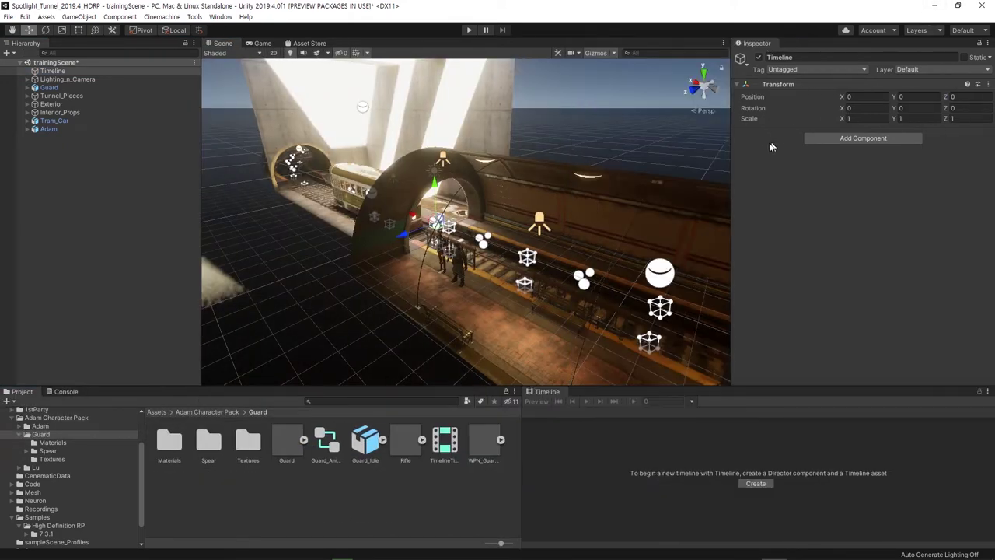
- Resize the panels to widen the Scene view and Timeline, with Project assets as a compact list
drag(731, 192, 853, 192)
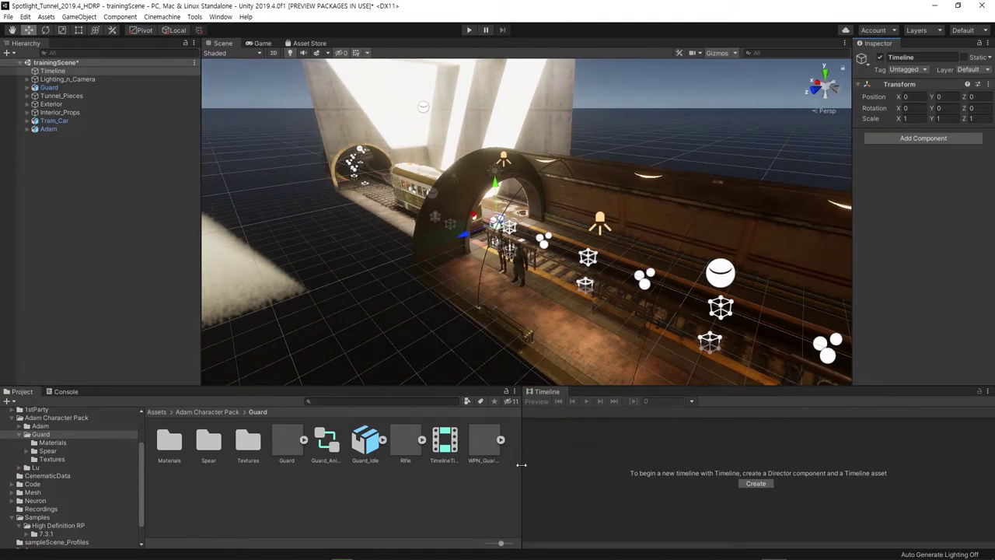
drag(519, 467, 269, 484)
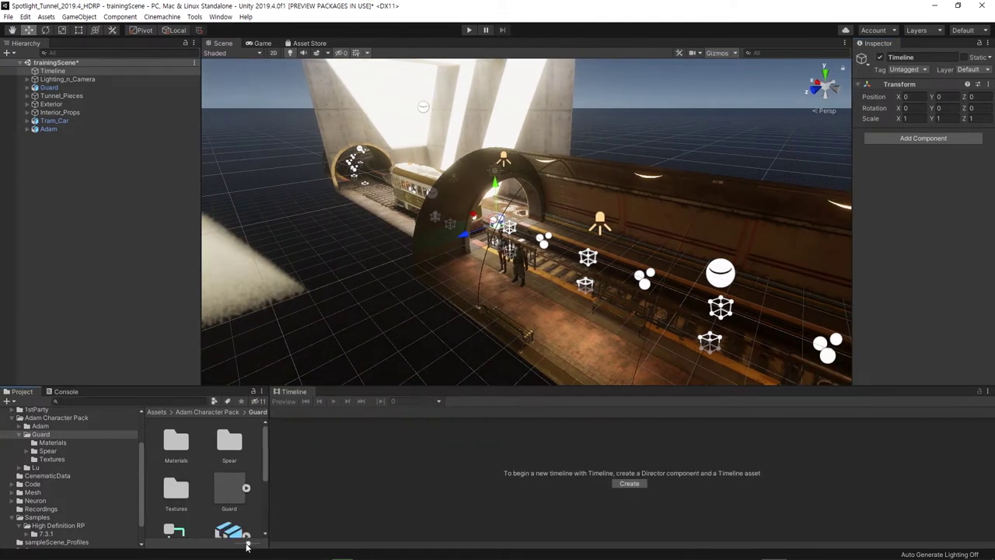
drag(247, 547, 200, 543)
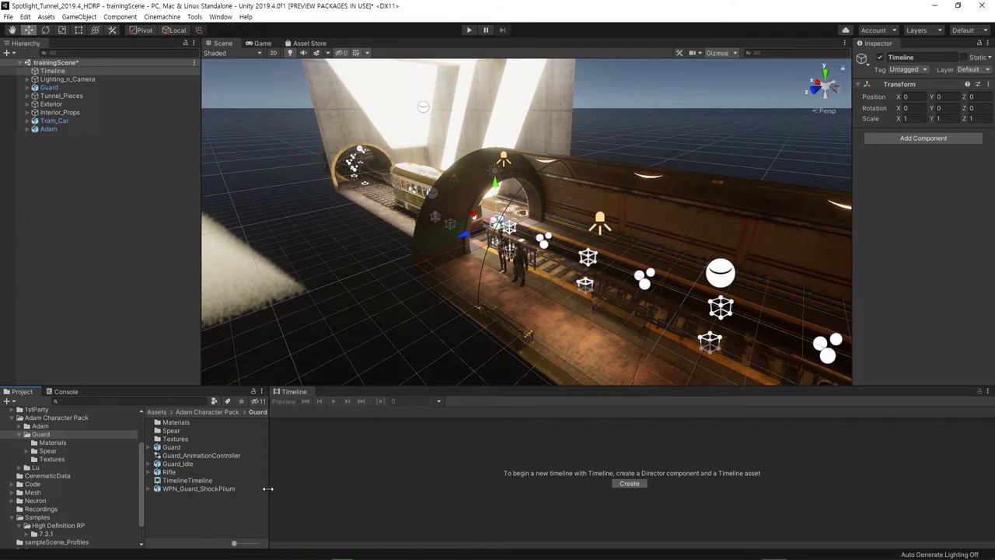
drag(267, 489, 247, 488)
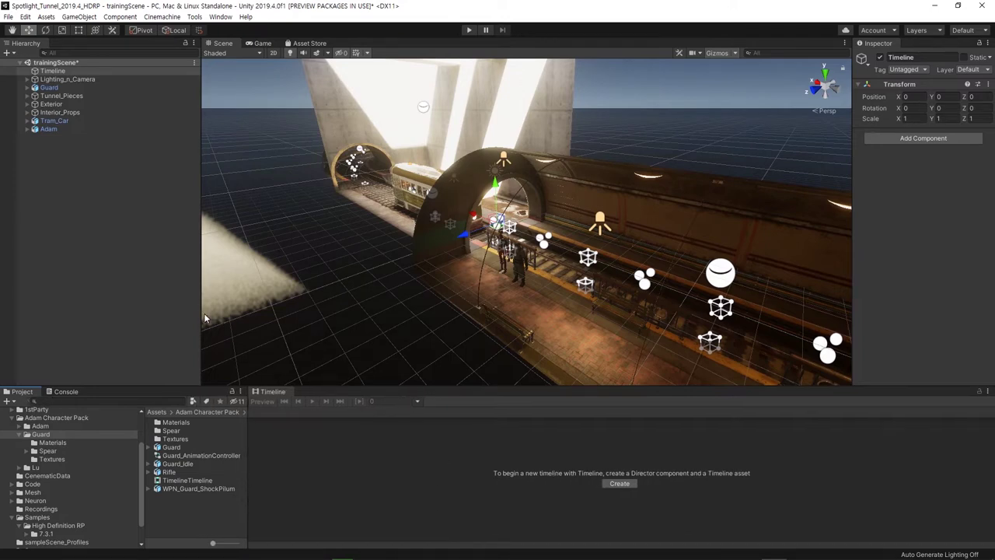
drag(203, 317, 155, 330)
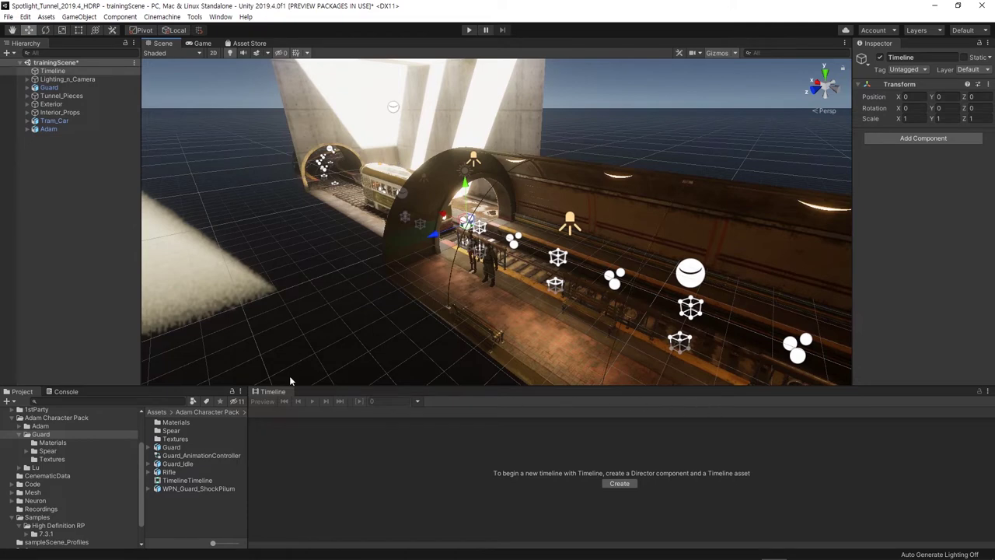
- Create TimelineTimeline.playable for the Timeline object, overwriting the existing asset, then switch to the browser
click(619, 482)
click(411, 286)
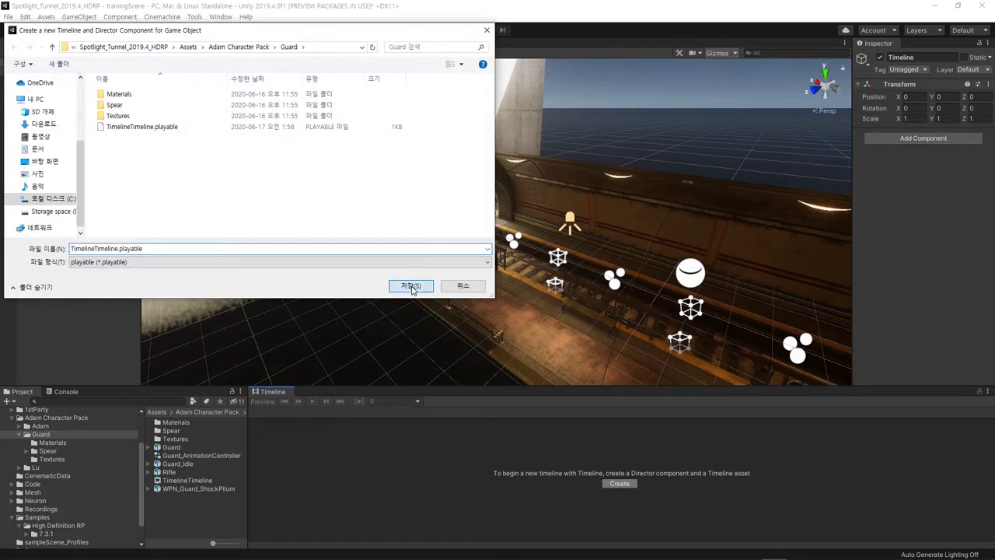
click(510, 285)
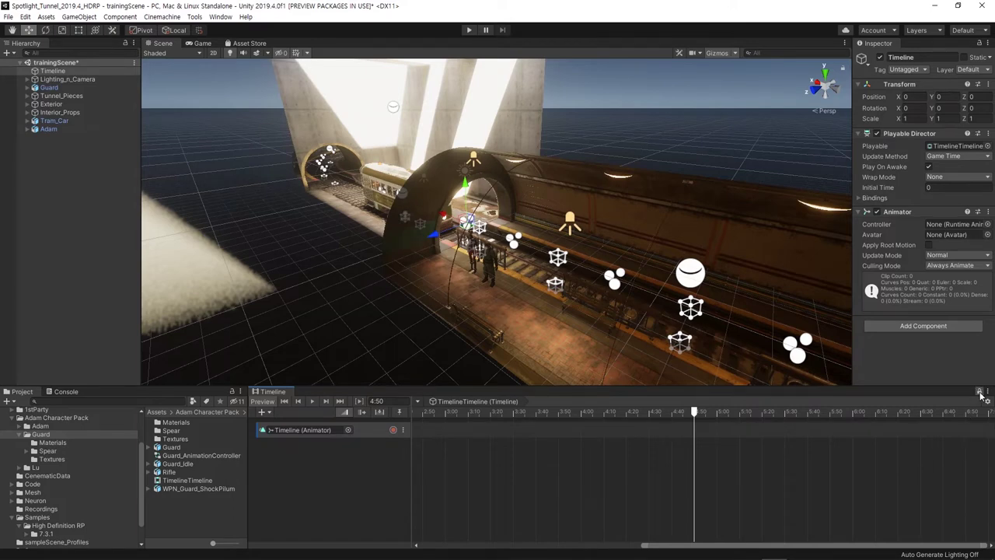
key(alt+Tab)
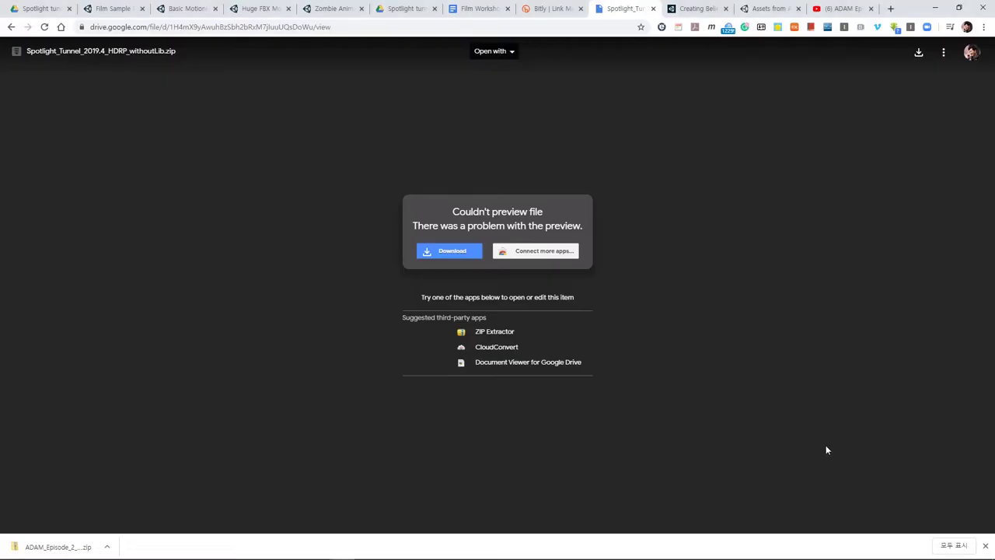
- Cycle through open windows with Alt+Tab and return to the Spotlight Tunnel Unity project
key(alt+Tab)
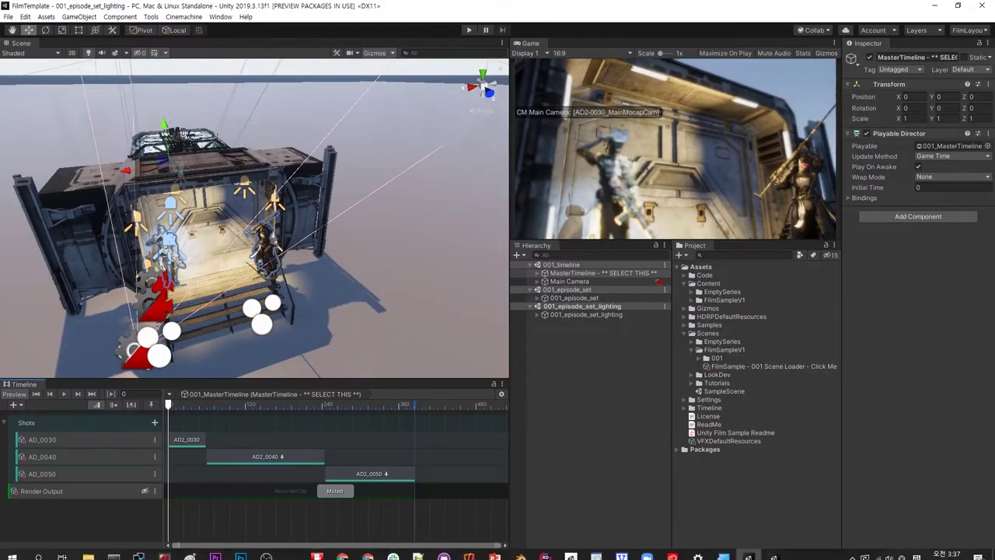
key(alt+Tab)
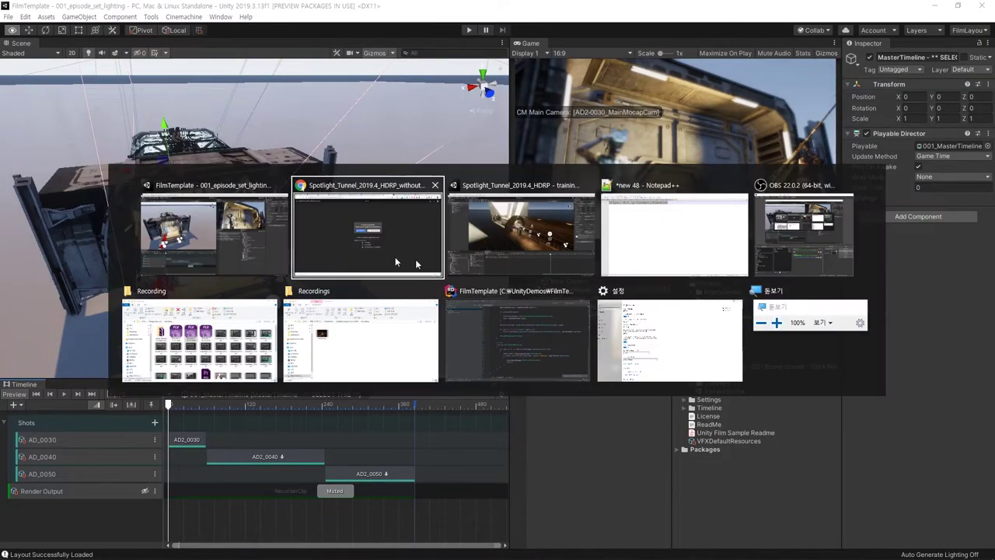
key(alt+Tab)
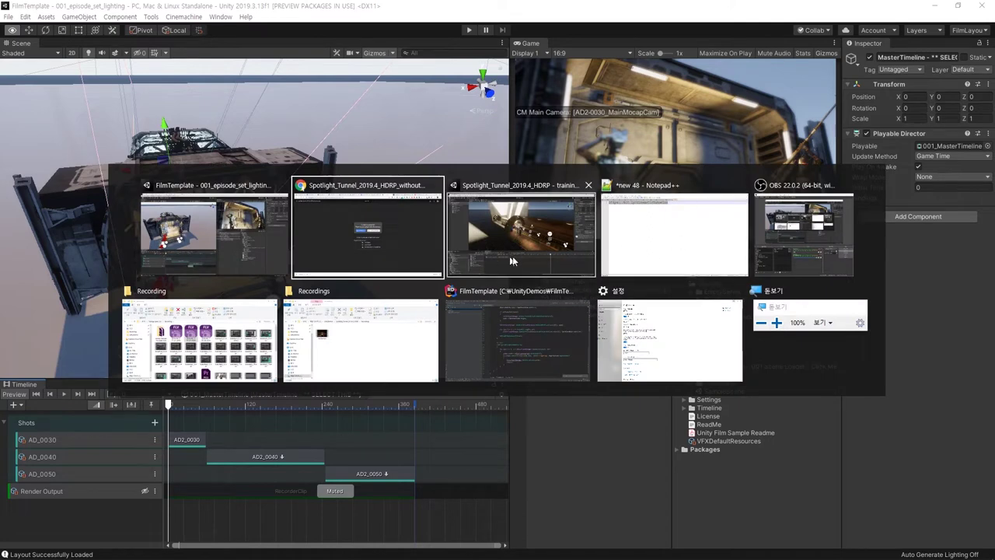
click(512, 258)
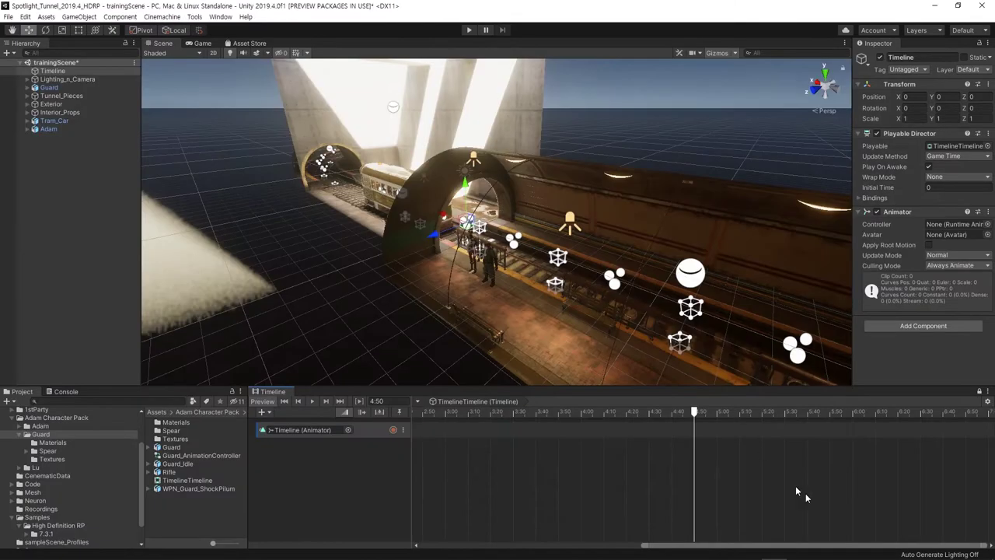
- Lock the Timeline window and delete the default Timeline (Animator) track from TimelineTimeline
click(980, 391)
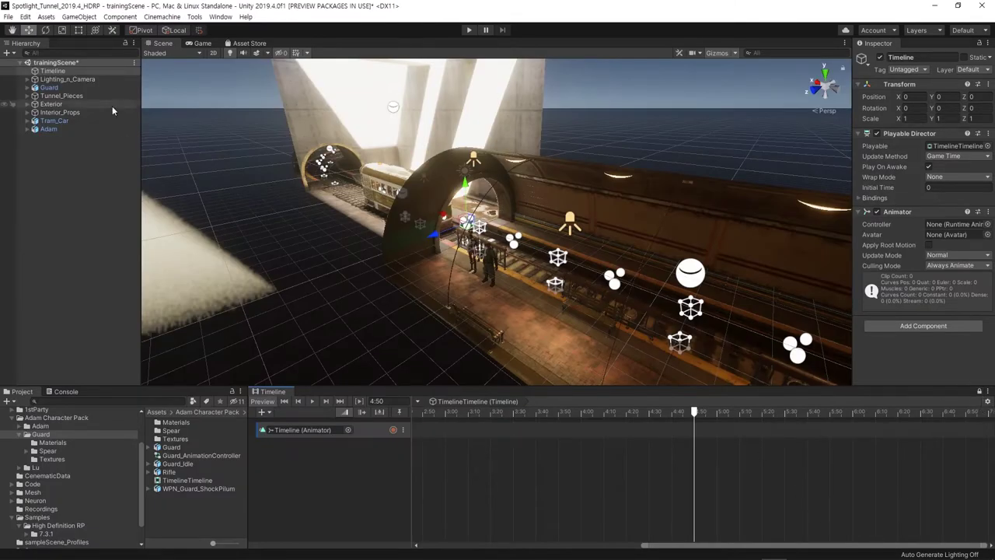
click(48, 128)
click(53, 71)
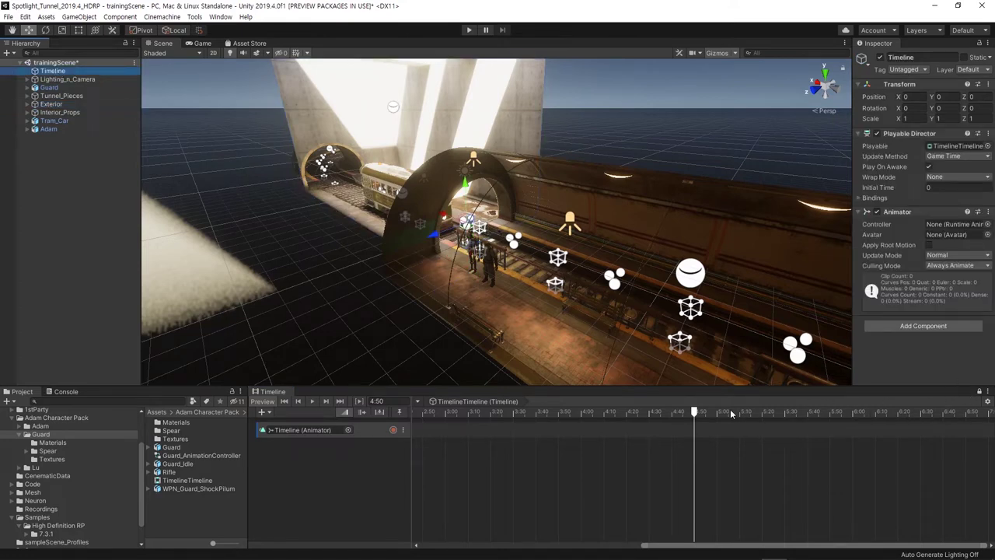
click(371, 432)
right_click(370, 432)
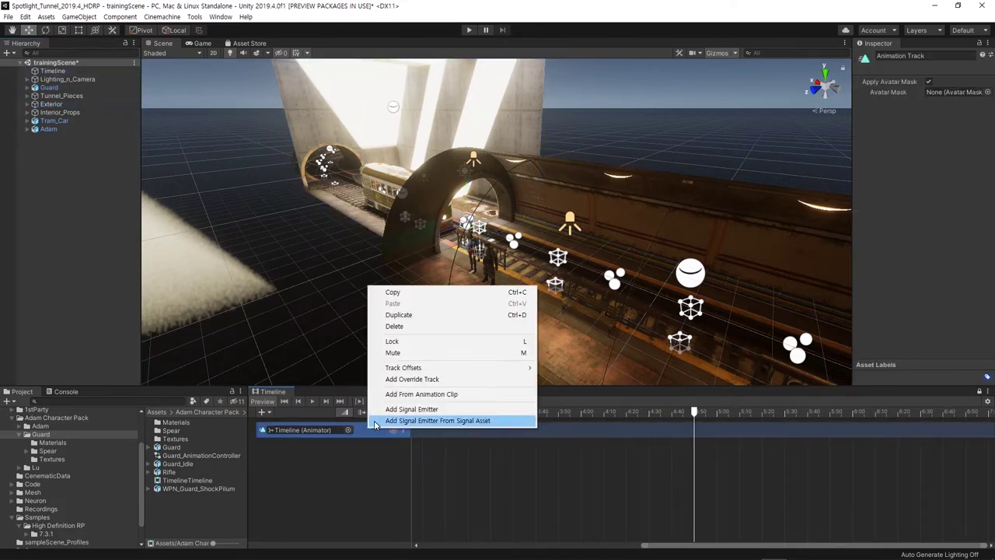
click(412, 327)
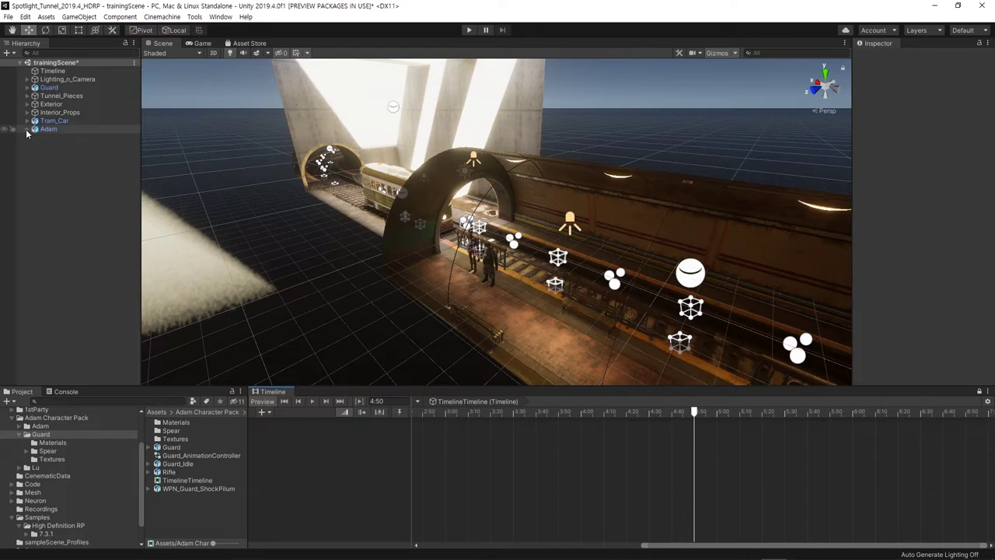
click(52, 129)
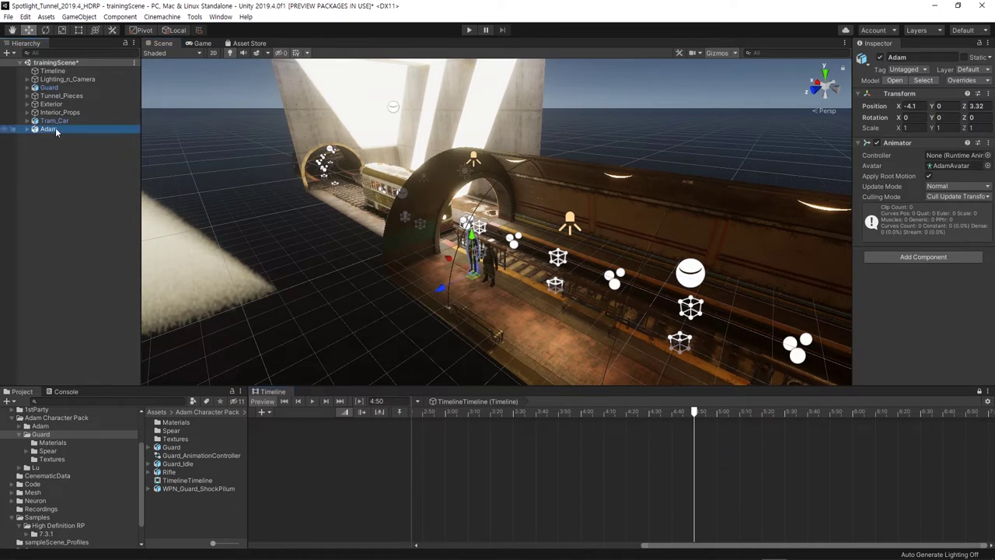
- Add an Animation Track bound to Adam in the timeline
drag(51, 131, 326, 464)
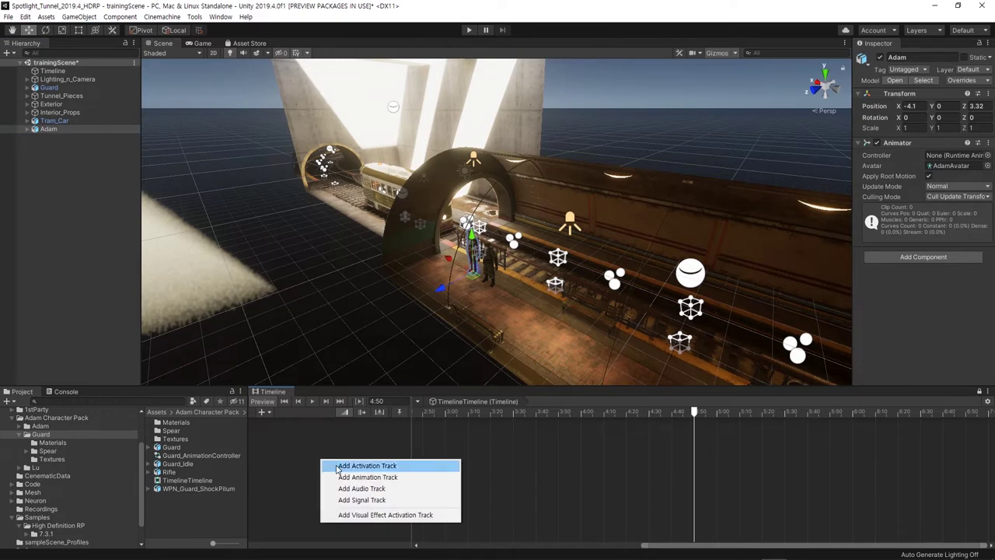
click(356, 477)
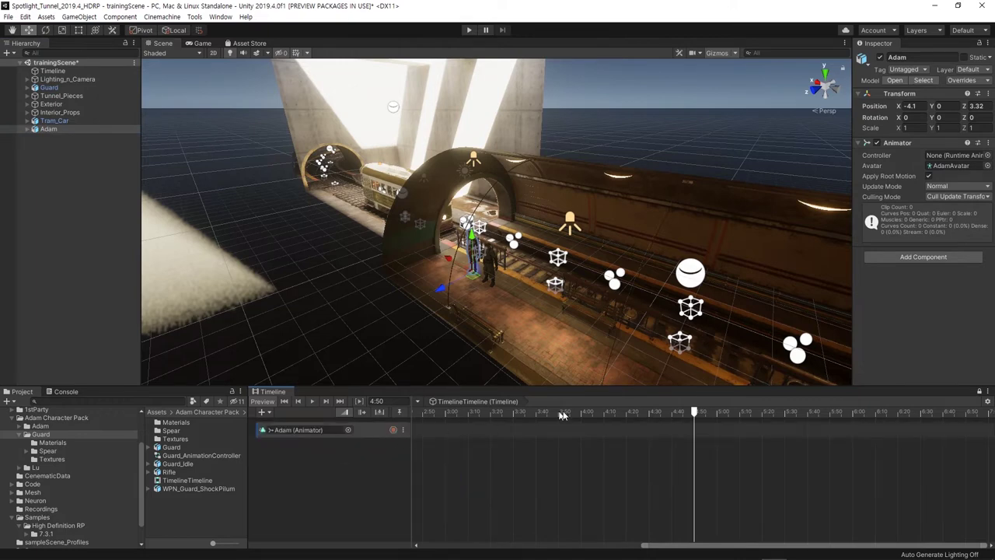
drag(464, 412, 405, 413)
scroll(510, 280, up, 3)
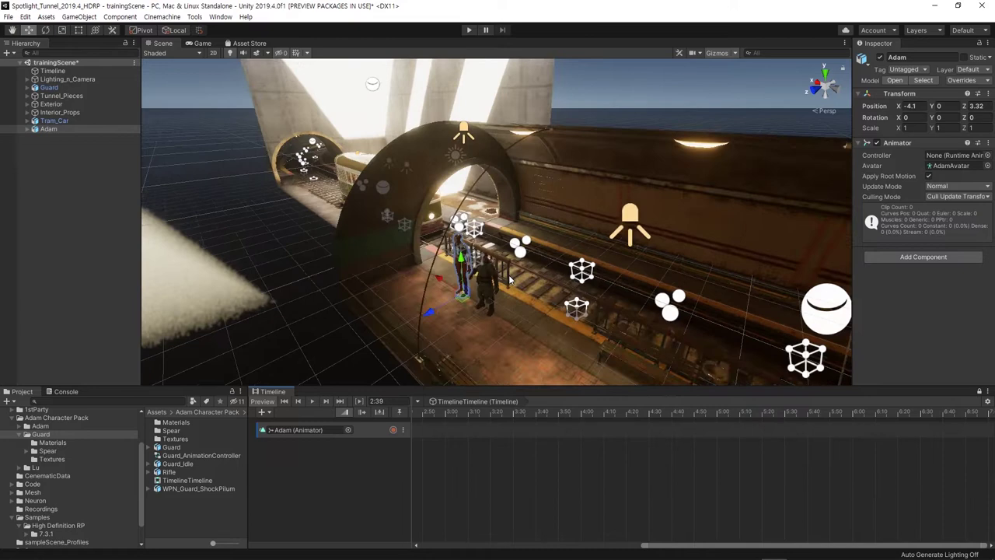
- Frame Adam in the Scene view and lower him slightly into the platform
key(f)
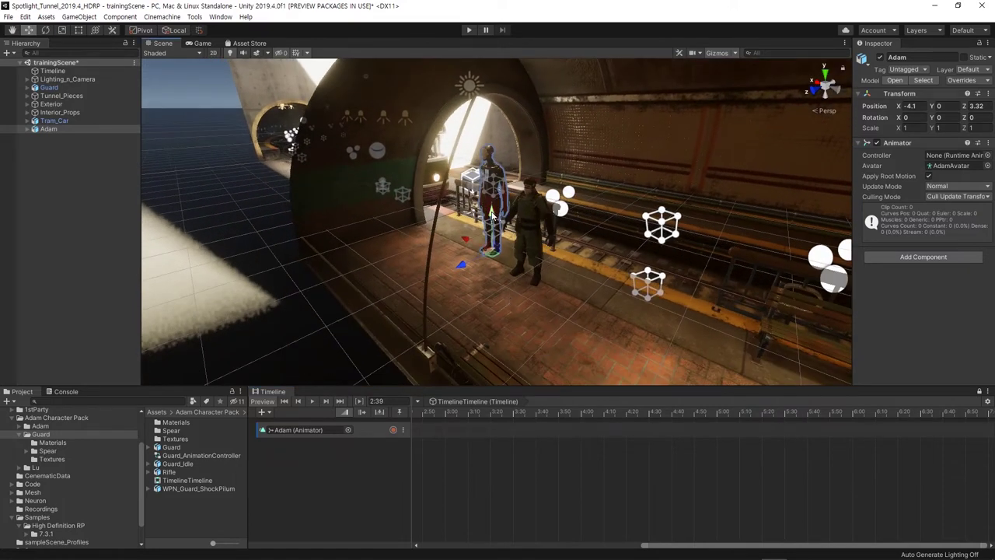
drag(491, 215, 491, 233)
scroll(497, 288, up, 3)
scroll(501, 292, up, 3)
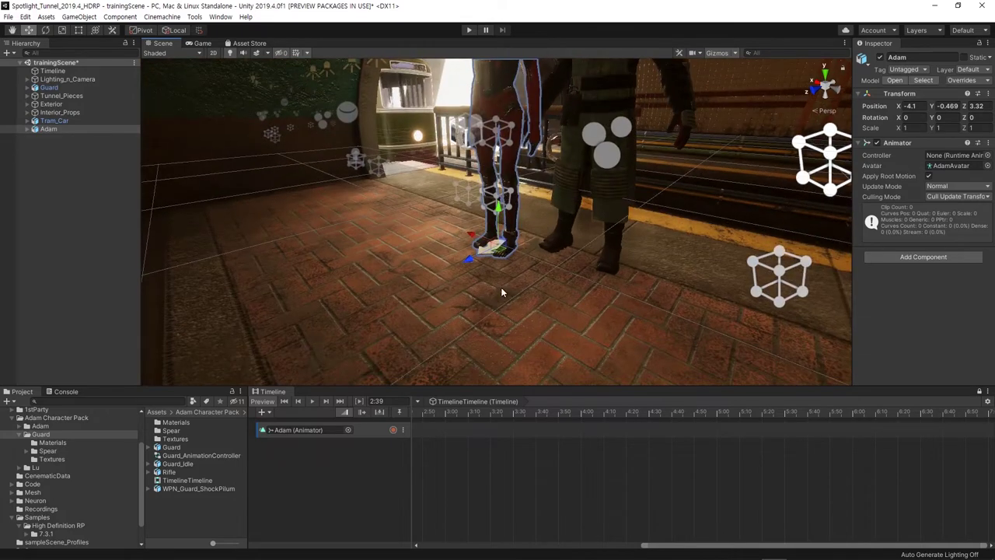
- Disable Adam's RootMotion sphere object
click(483, 254)
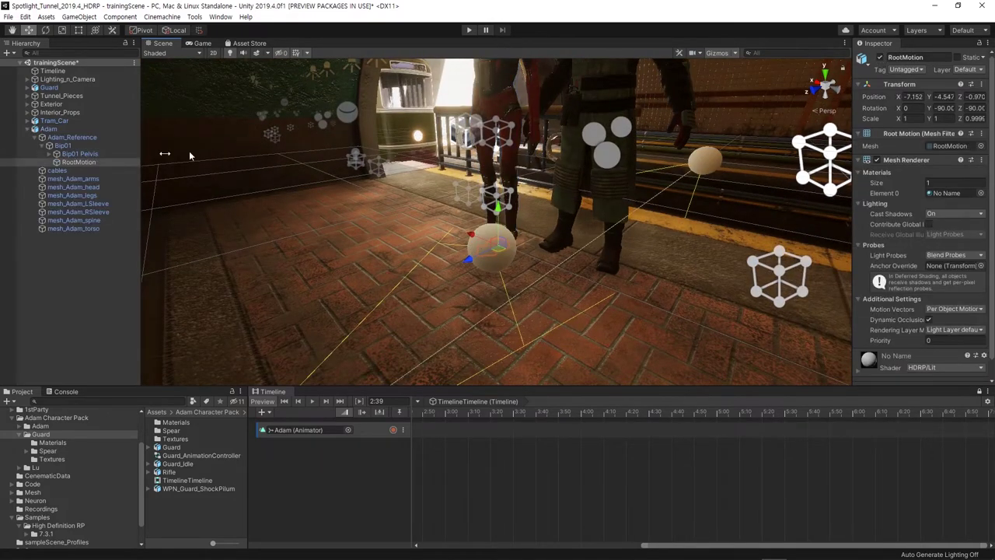
click(880, 58)
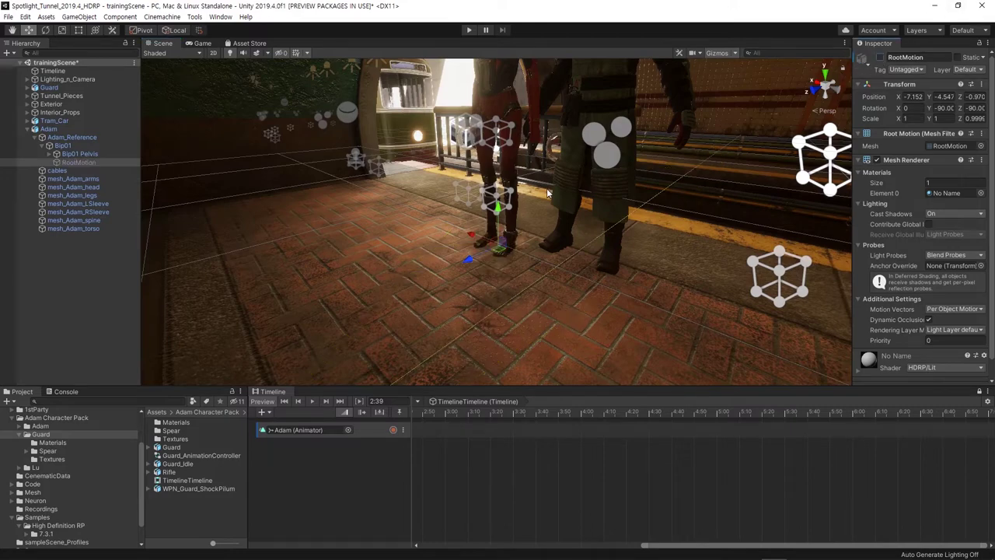
scroll(547, 193, down, 2)
scroll(537, 233, down, 2)
scroll(529, 256, down, 2)
scroll(524, 272, down, 2)
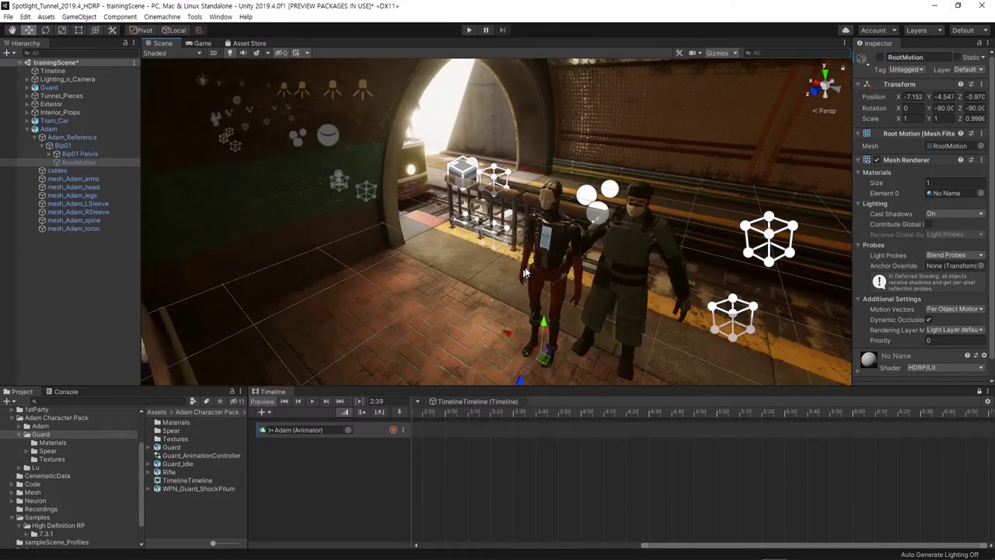
scroll(524, 272, down, 2)
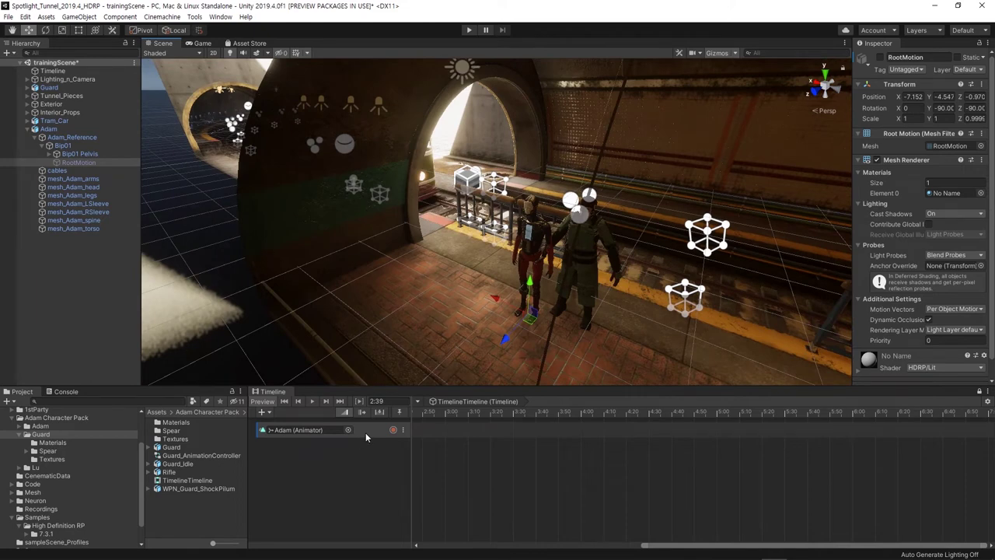
click(49, 129)
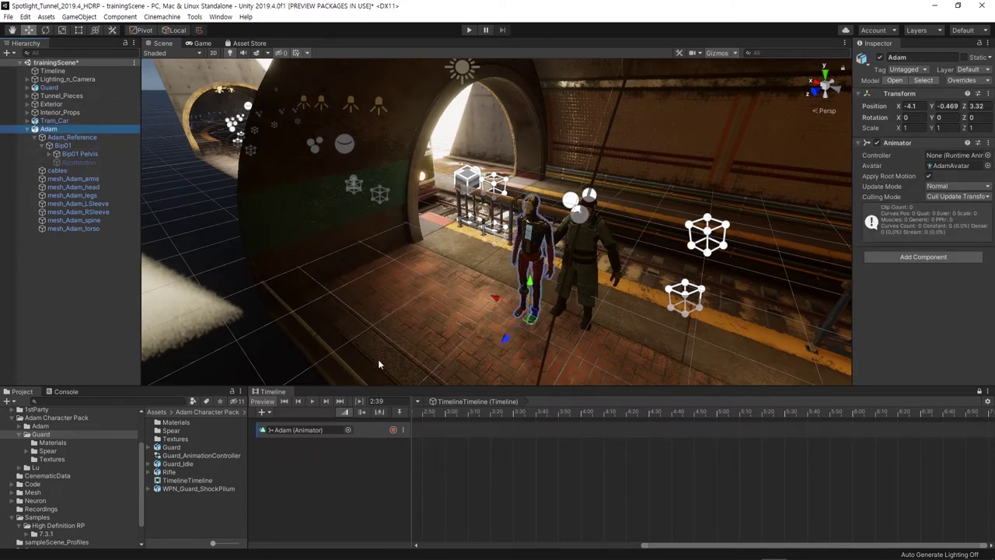
- Move Adam forward along Z to 3.813 and retype his Y rotation as 90
click(257, 416)
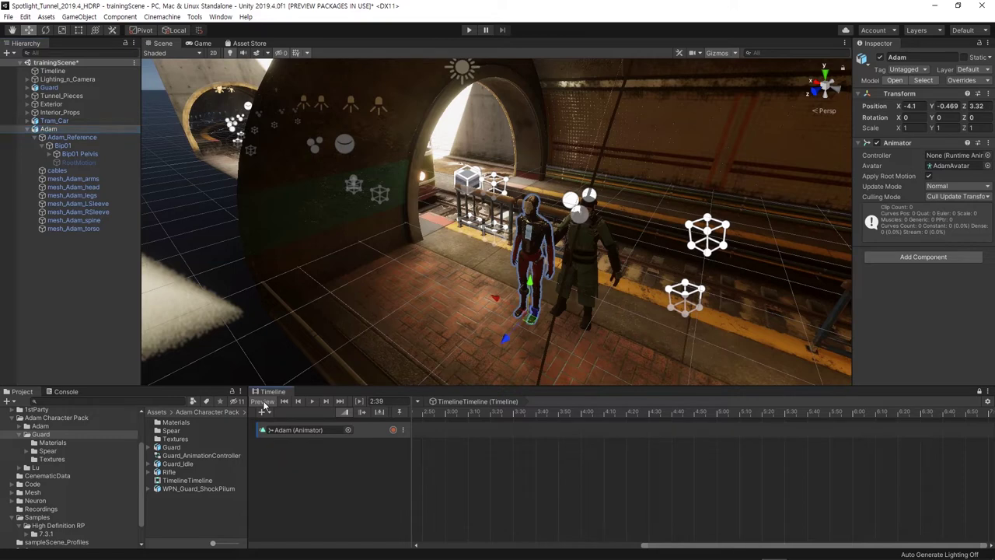
click(56, 136)
click(48, 129)
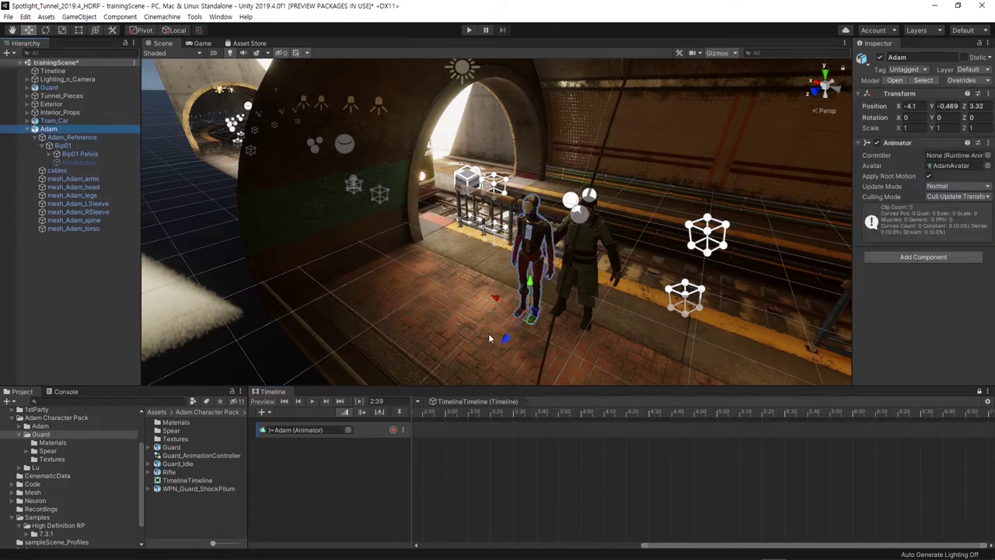
drag(503, 337, 483, 361)
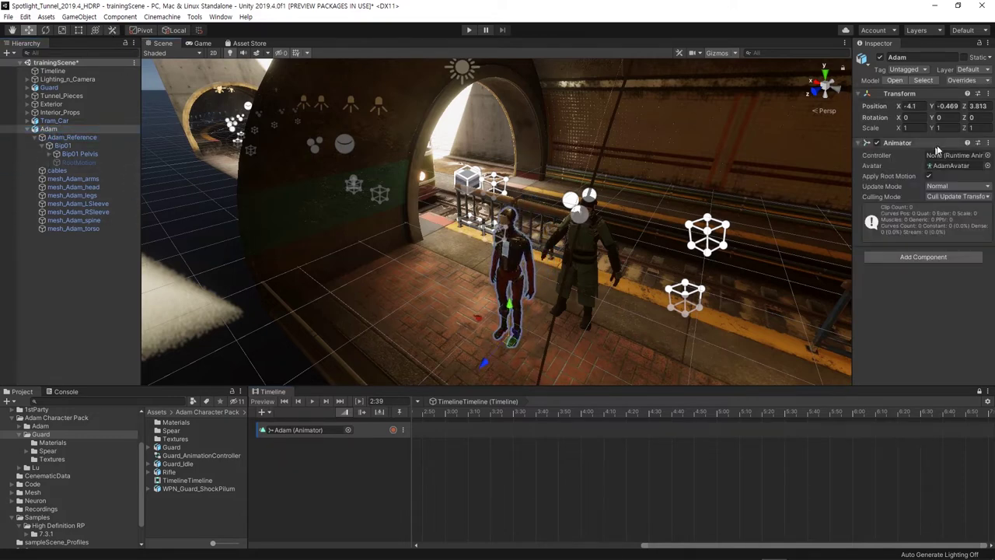
drag(931, 118, 640, 157)
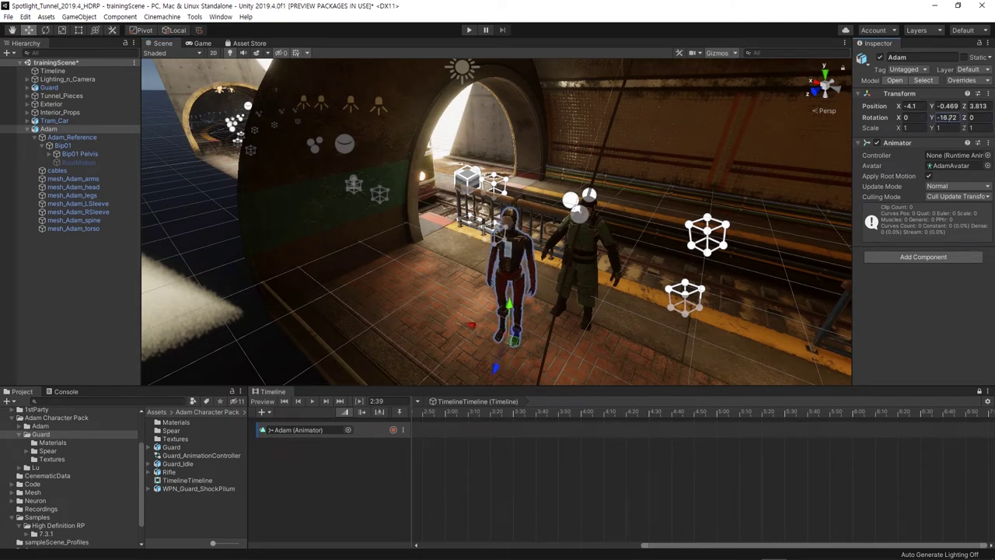
double_click(947, 117)
text(90)
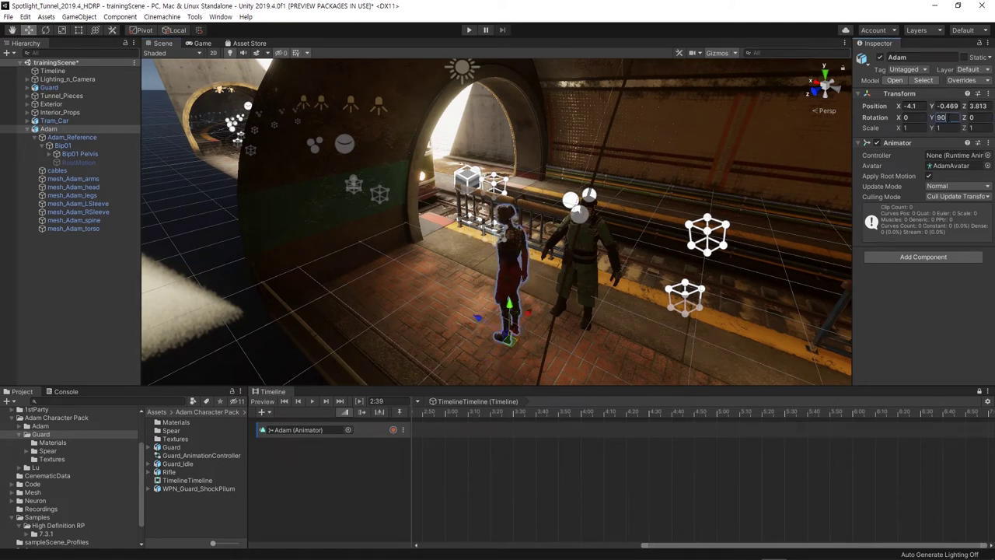
text(-90)
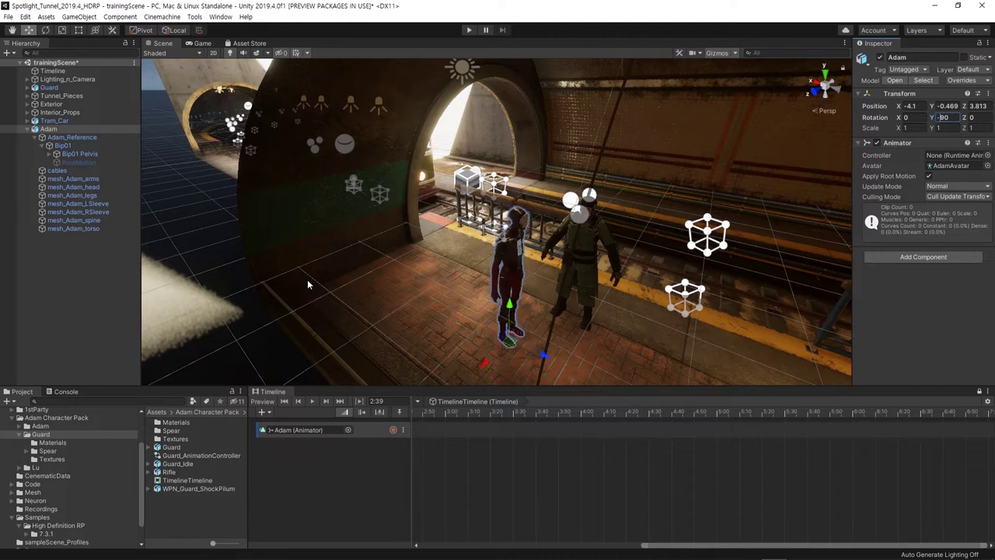
- Add the Adam_Walk clip to Adam's Animator track from the animation clips, searching 'walk'
right_click(427, 428)
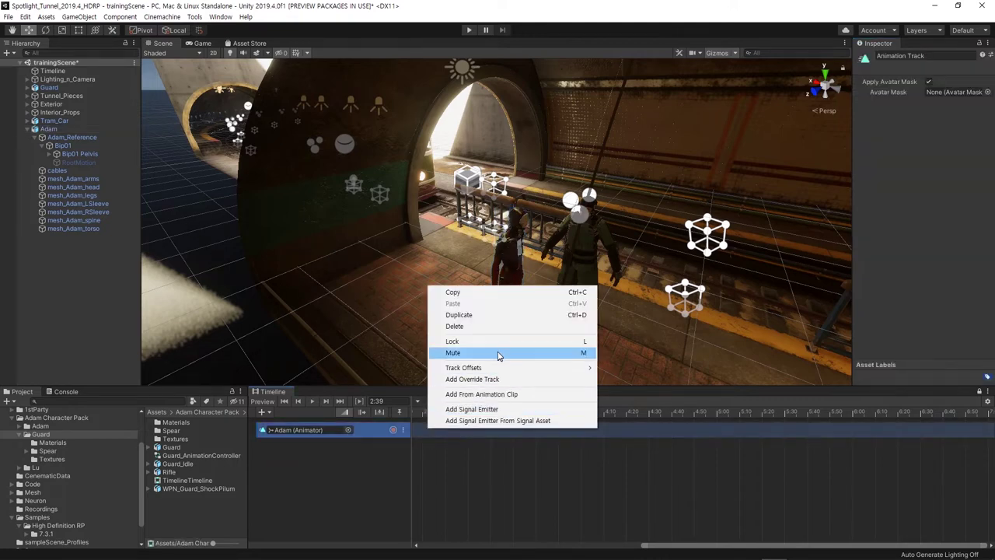
click(484, 394)
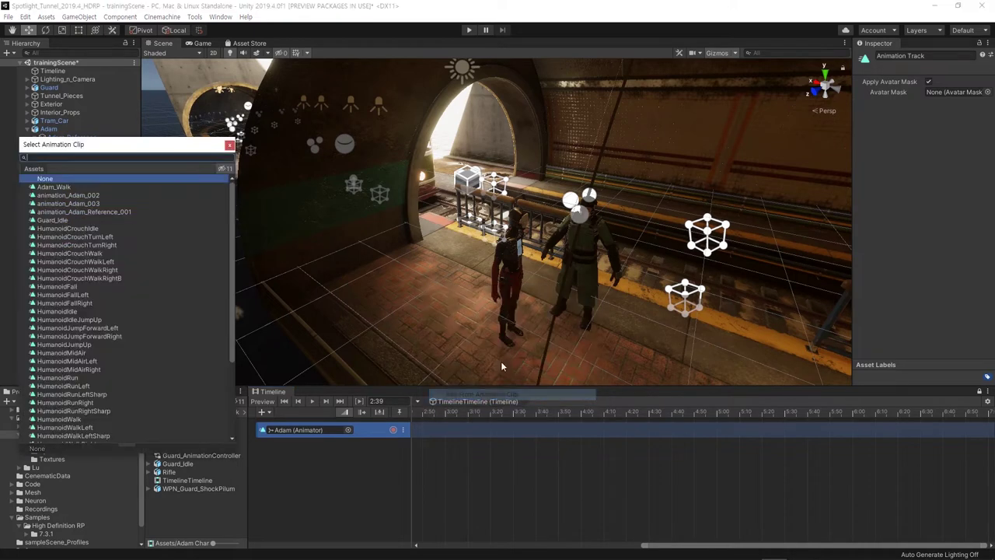
text(walk)
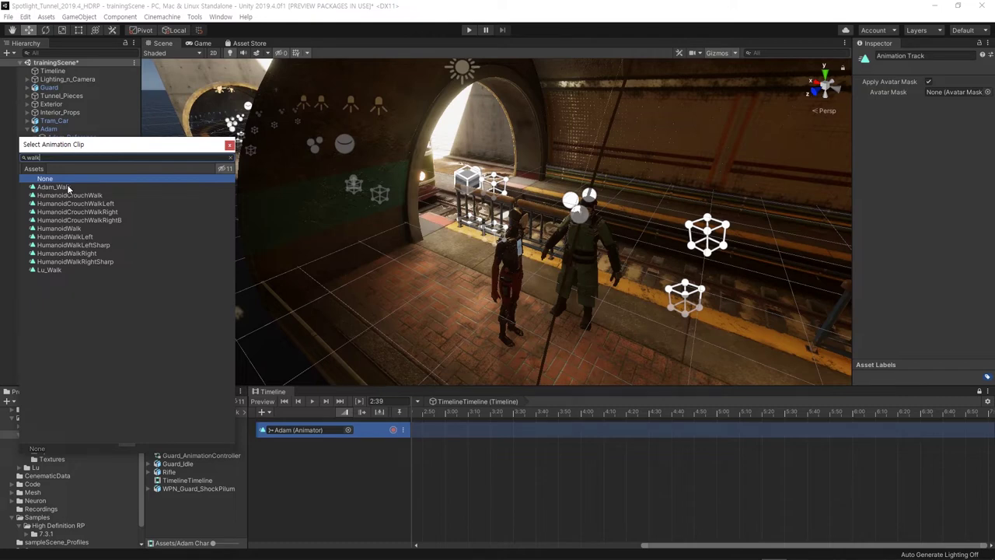
double_click(67, 186)
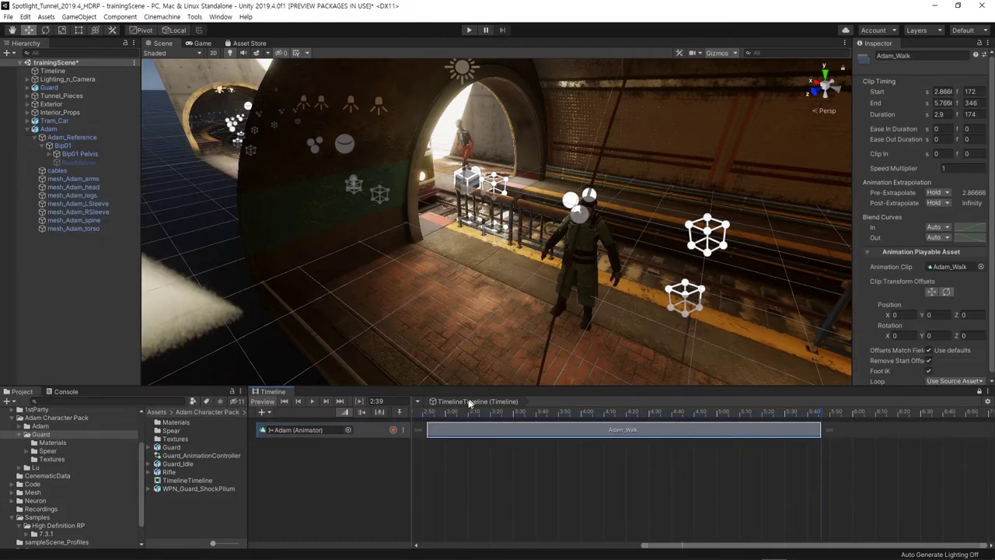
- Scrub to preview the walk, then drag Adam_Walk so it starts at 0 seconds
click(519, 414)
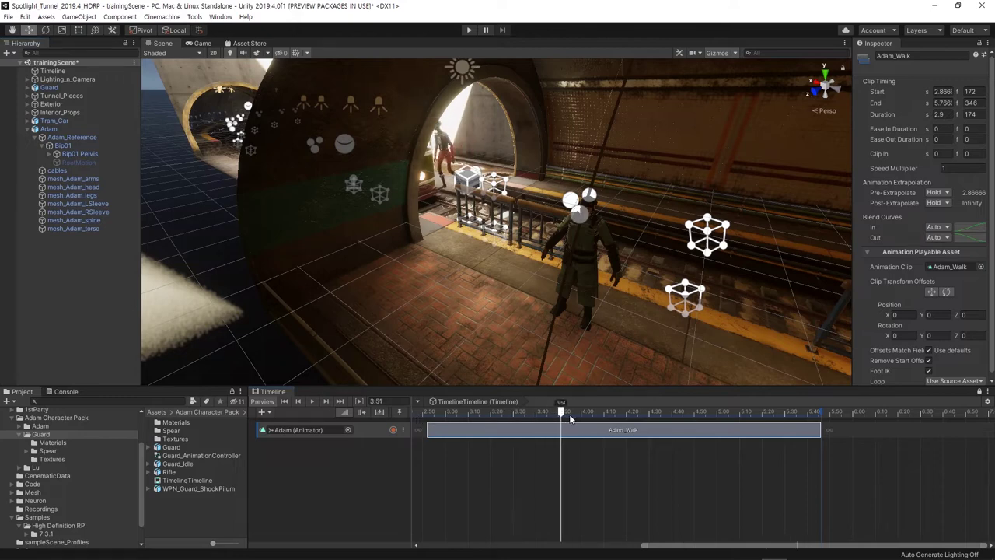
drag(519, 414, 472, 414)
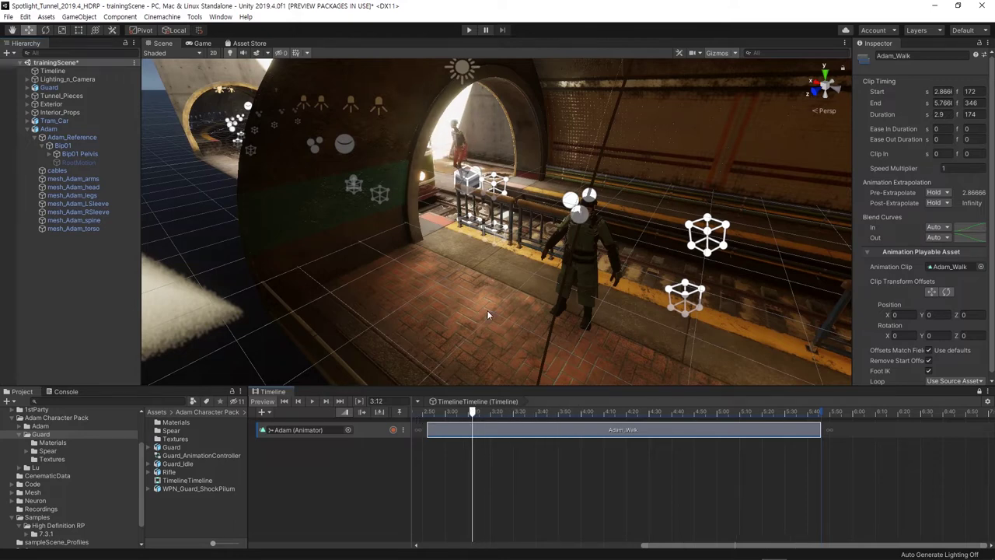
mouse_move(475, 415)
mouse_down()
mouse_move(461, 417)
mouse_move(476, 430)
mouse_up()
click(526, 549)
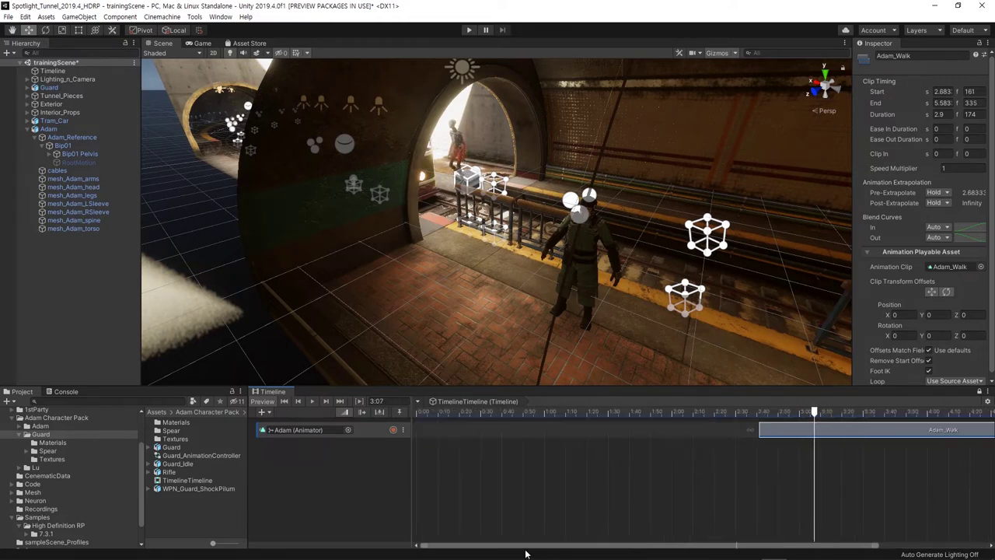
drag(871, 432, 529, 432)
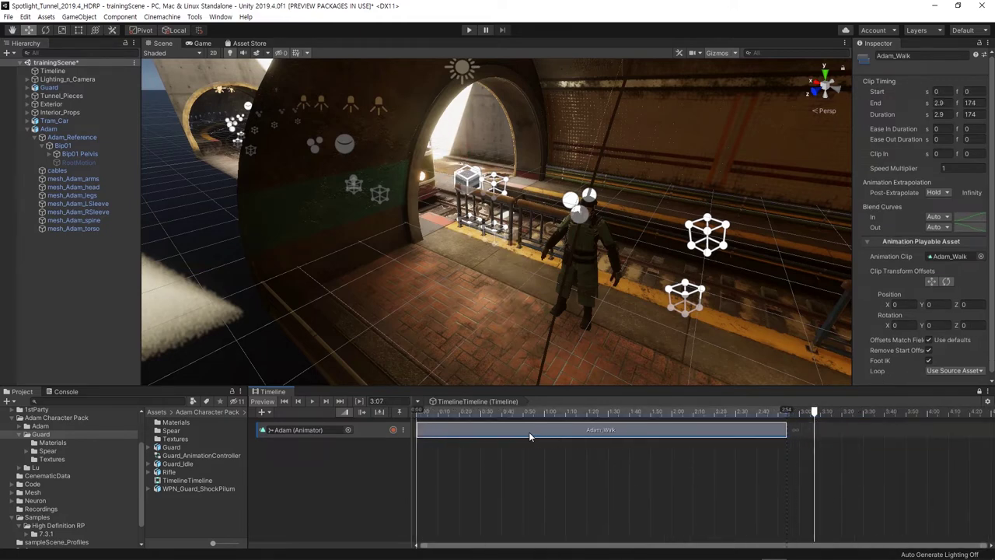
scroll(527, 433, down, 1)
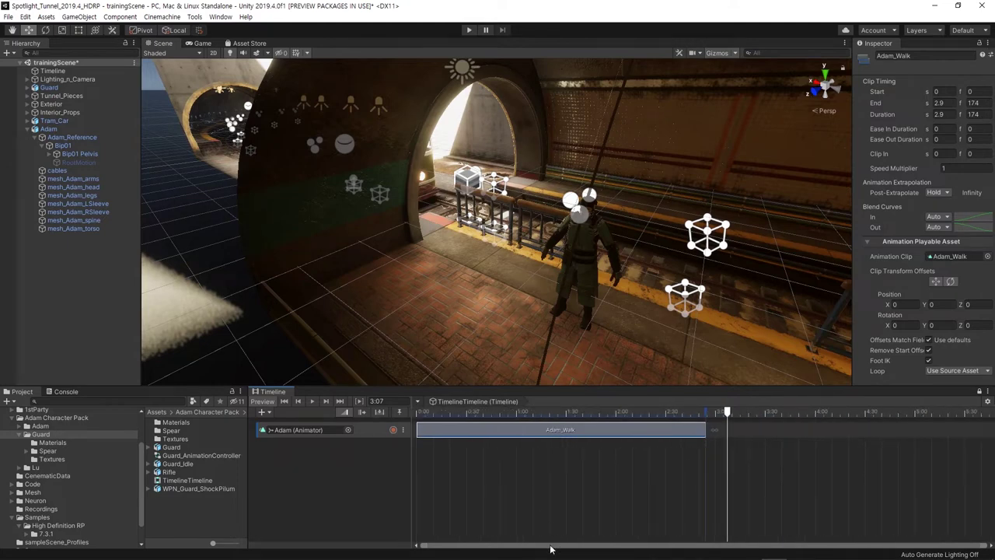
drag(470, 412, 436, 413)
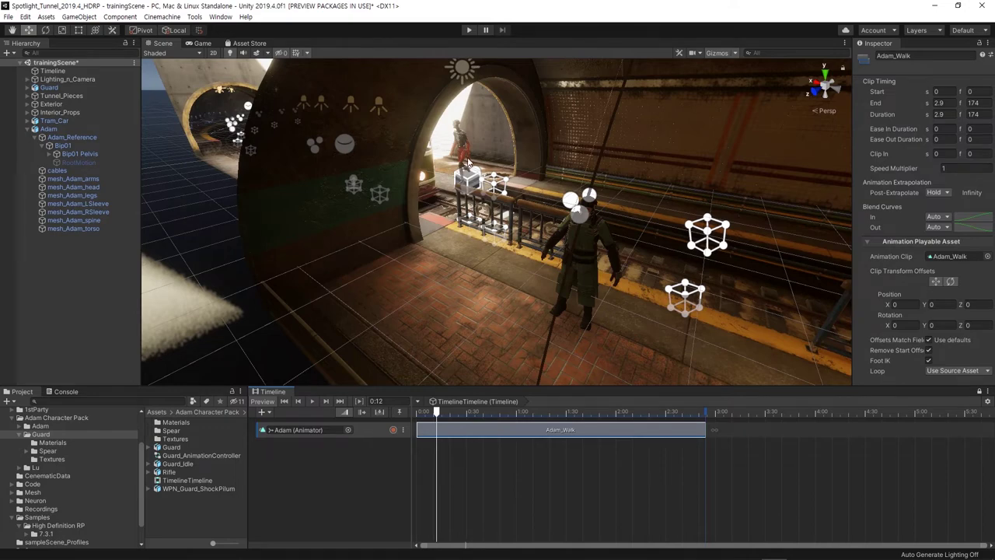
key(f)
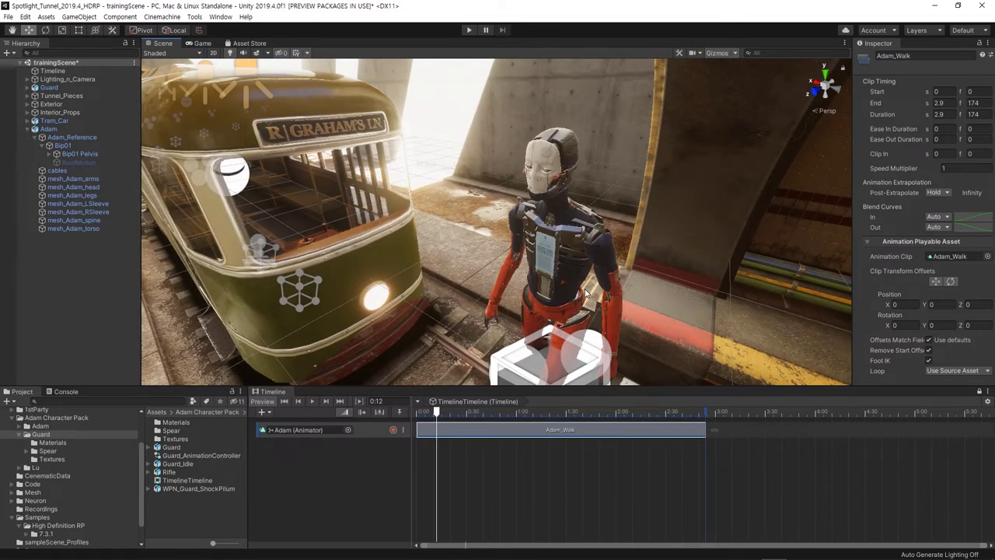
scroll(606, 285, down, 2)
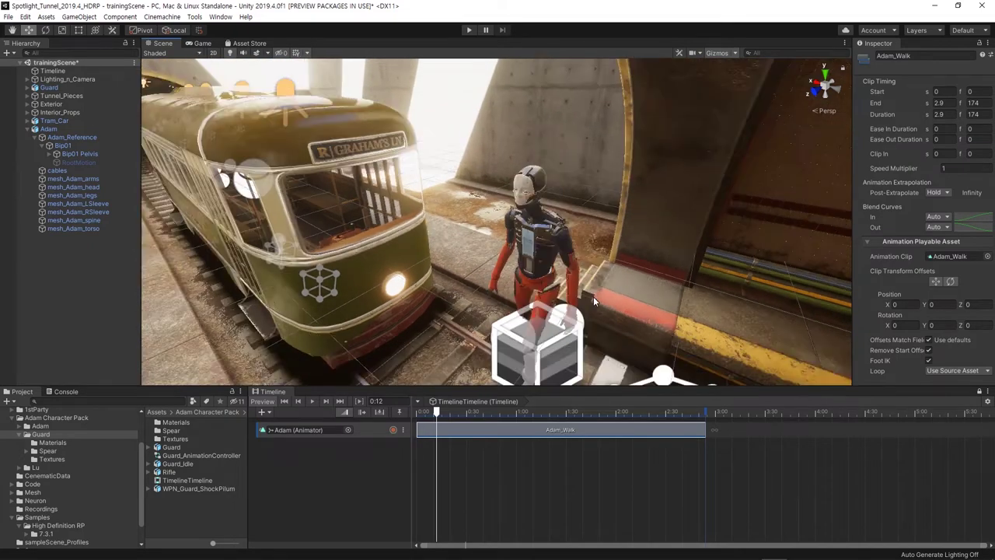
click(434, 412)
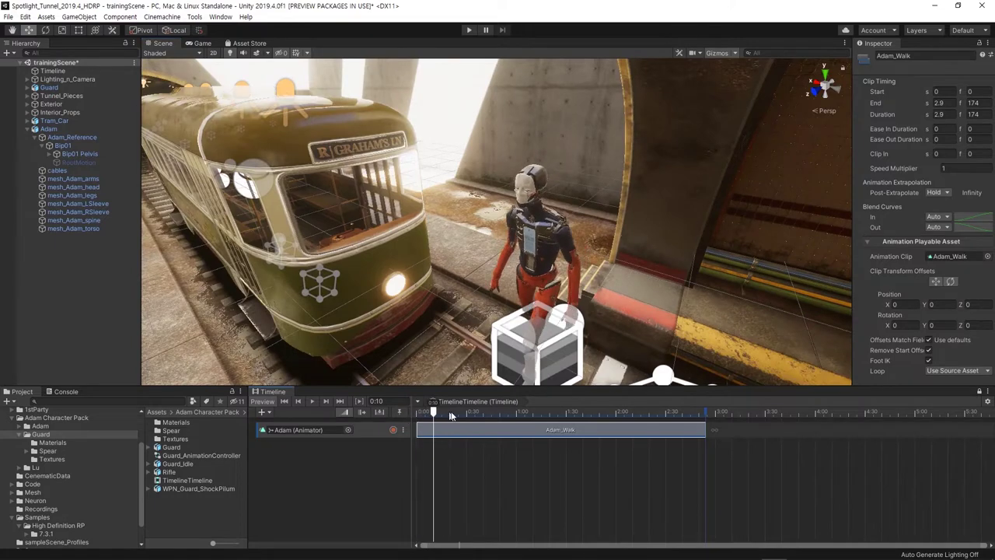
mouse_move(451, 412)
mouse_down()
mouse_move(573, 412)
mouse_move(441, 412)
mouse_up()
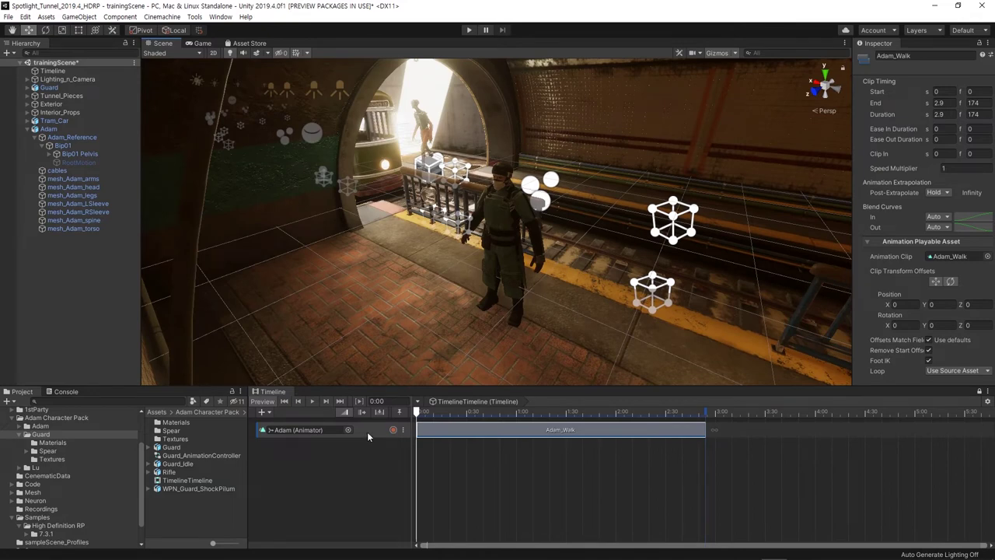
click(367, 431)
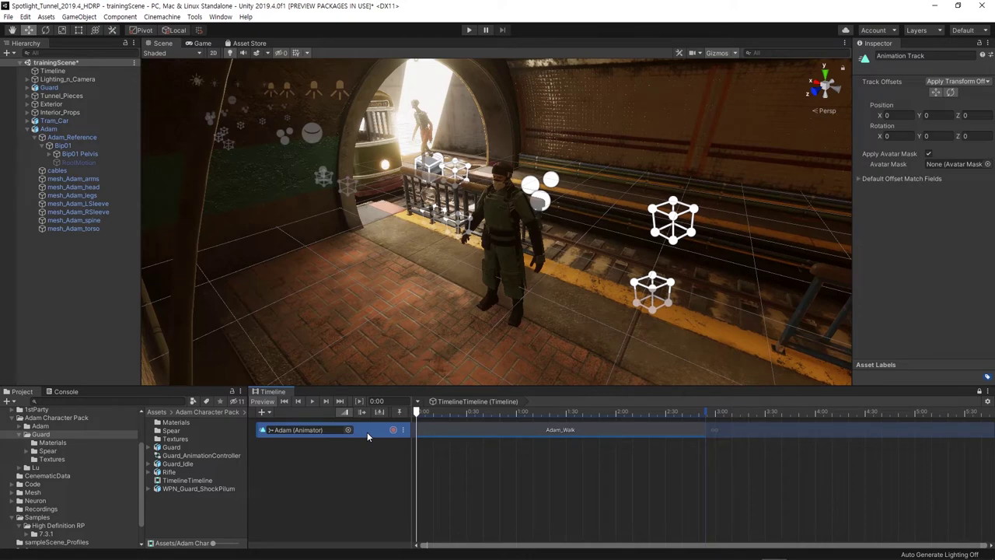
click(465, 431)
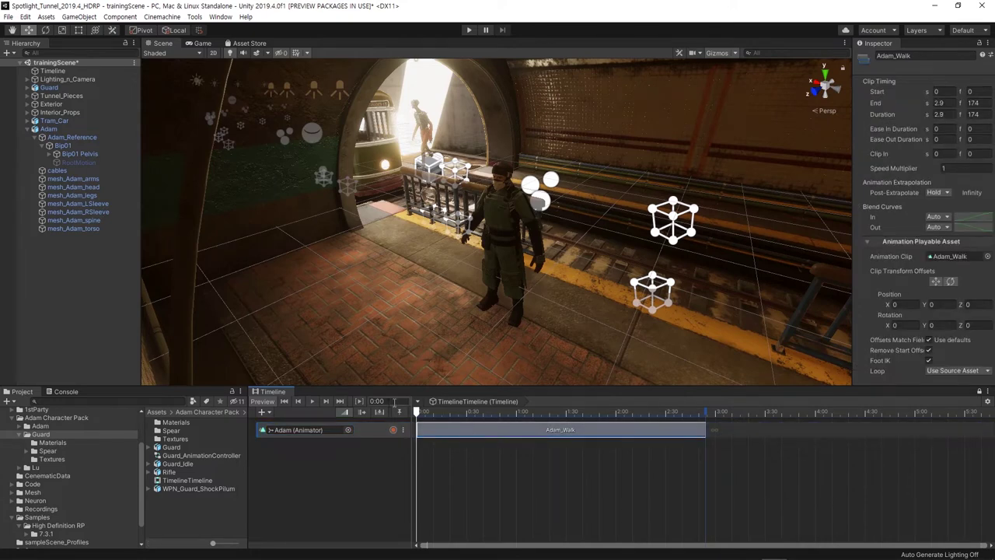
click(370, 430)
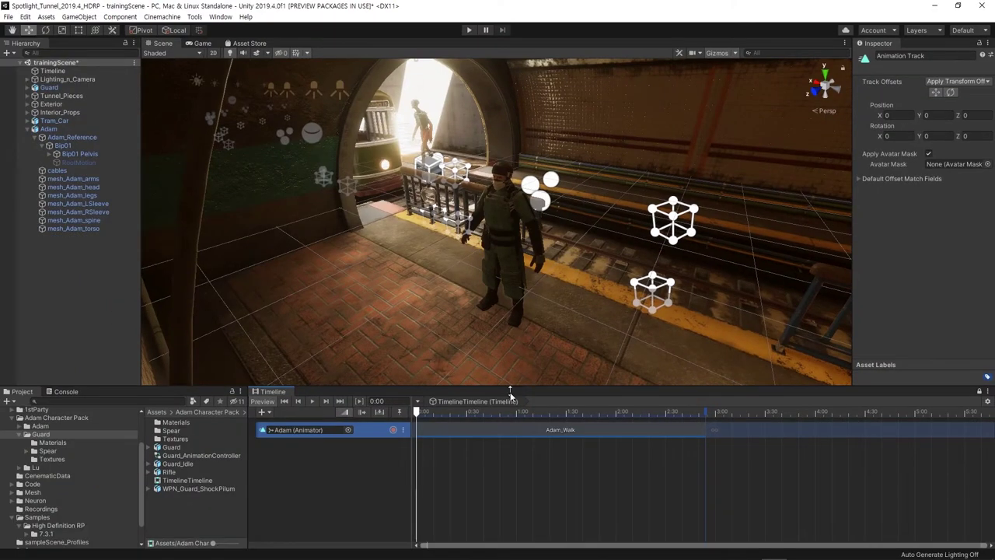
- Set Track Offsets on Adam's Animator track to Apply Scene Offsets and preview the walk's opening
click(510, 425)
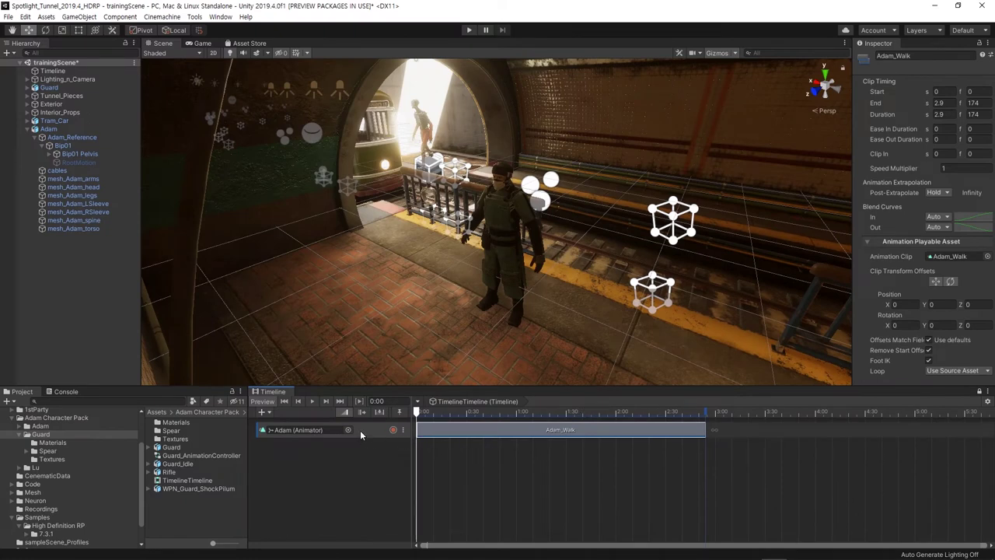
click(360, 430)
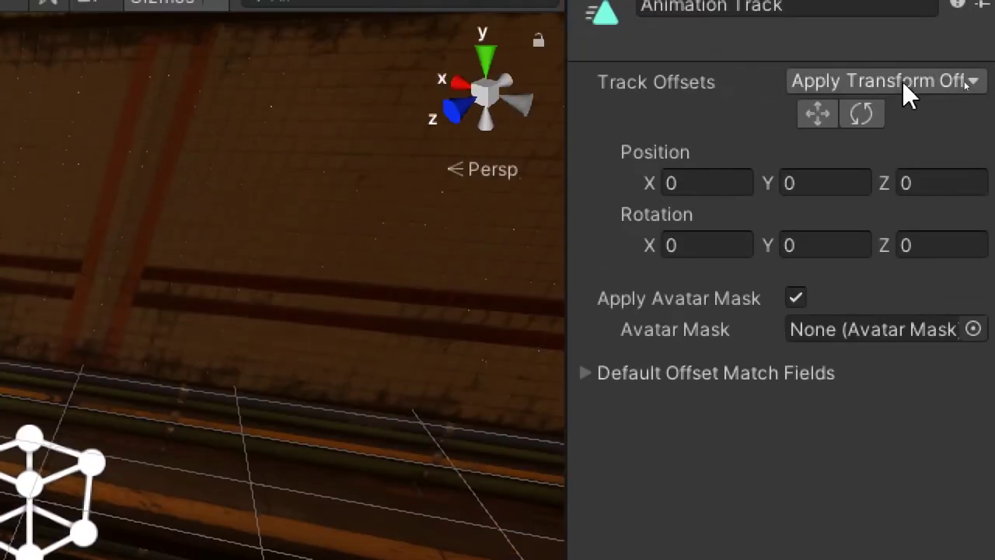
click(908, 89)
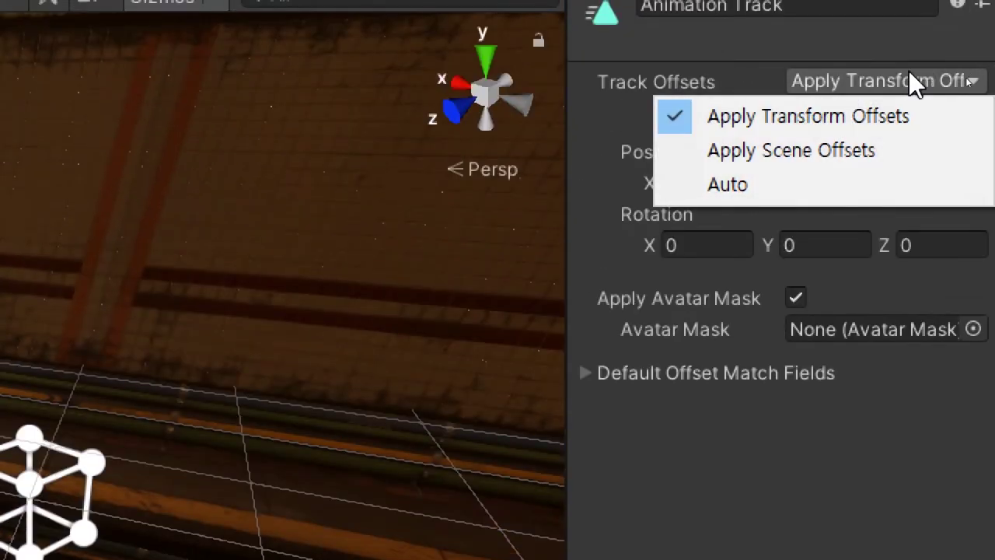
click(794, 149)
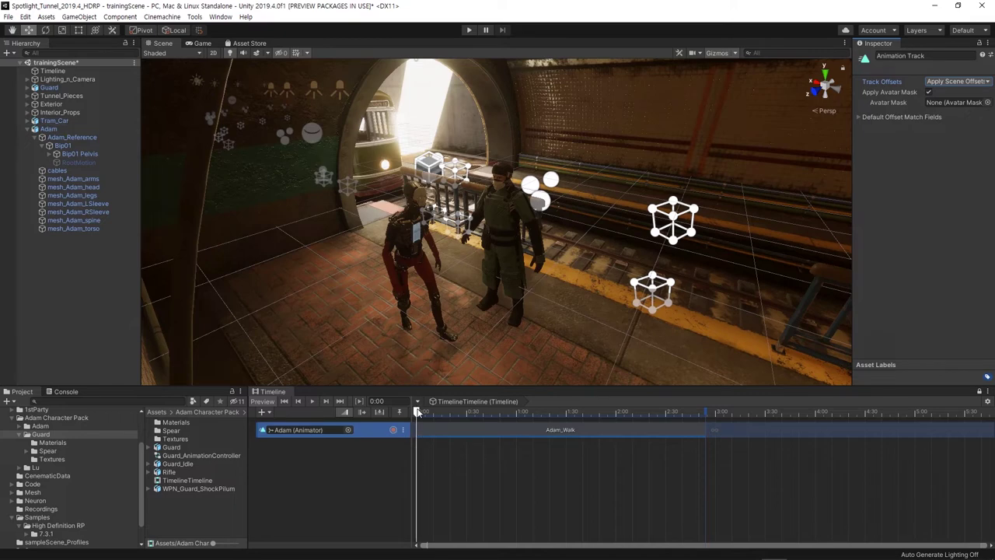
mouse_move(416, 412)
mouse_down()
mouse_move(664, 412)
mouse_move(397, 415)
mouse_up()
scroll(637, 424, down, 2)
- Add the HumanoidRun clip (search 'ru') to Adam's track, butted against the end of Adam_Walk
right_click(716, 433)
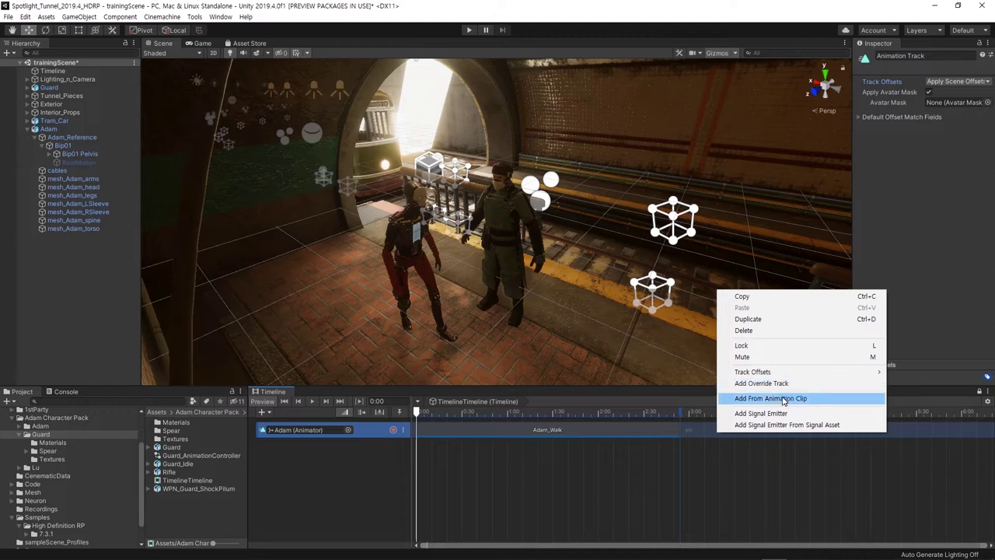
click(769, 398)
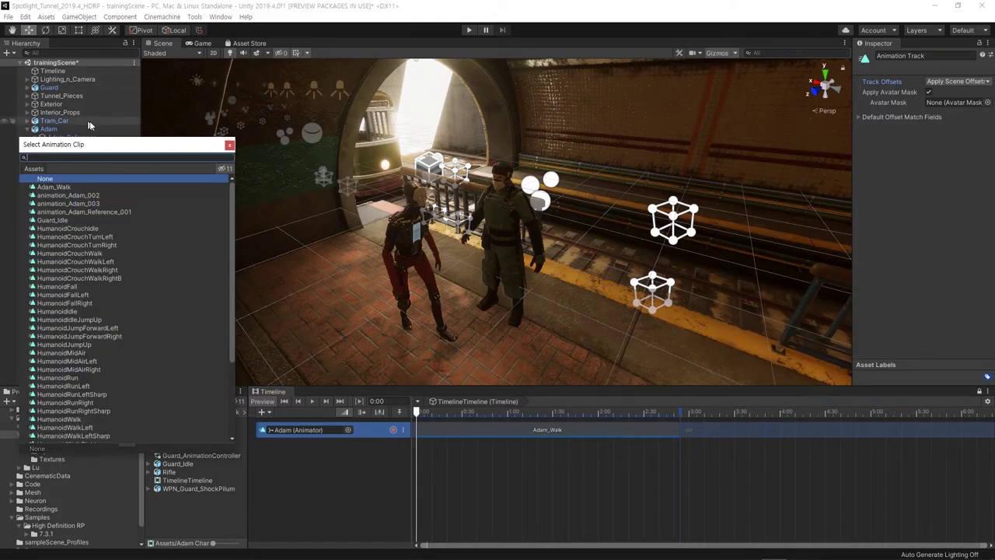
text(run)
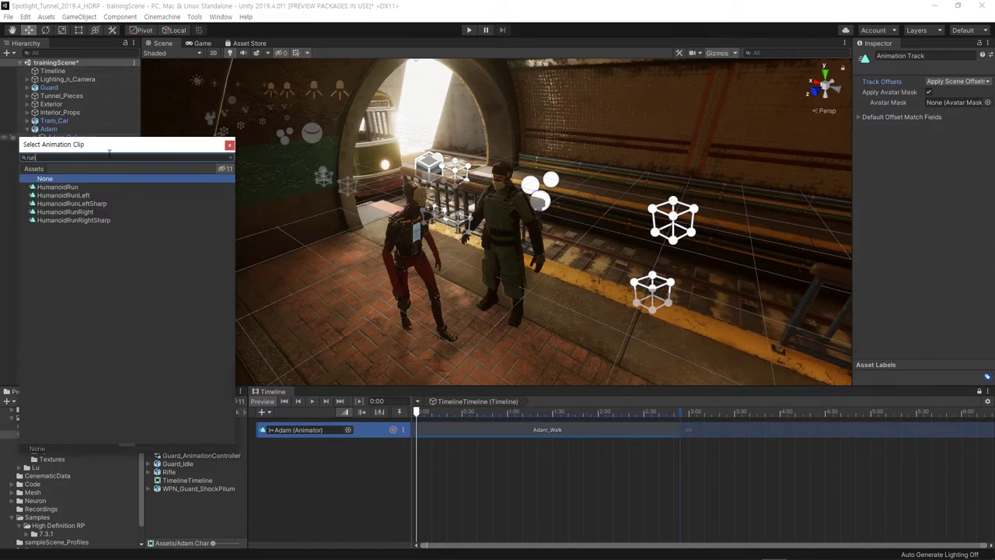
double_click(67, 188)
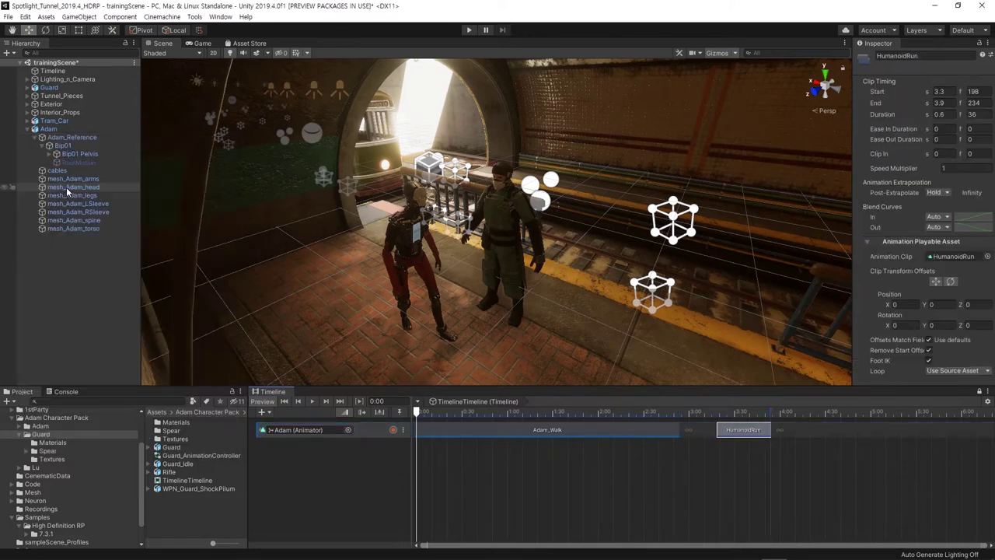
drag(745, 430, 709, 430)
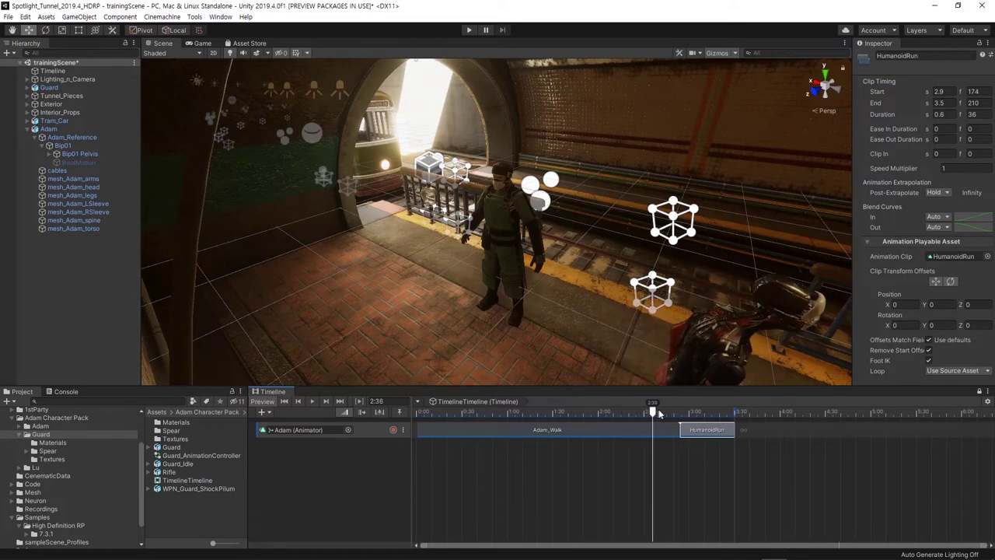
- Scrub the playhead through Adam's walk to preview the switch into running
drag(645, 412, 660, 410)
middle_drag(659, 307, 606, 326)
drag(662, 411, 700, 419)
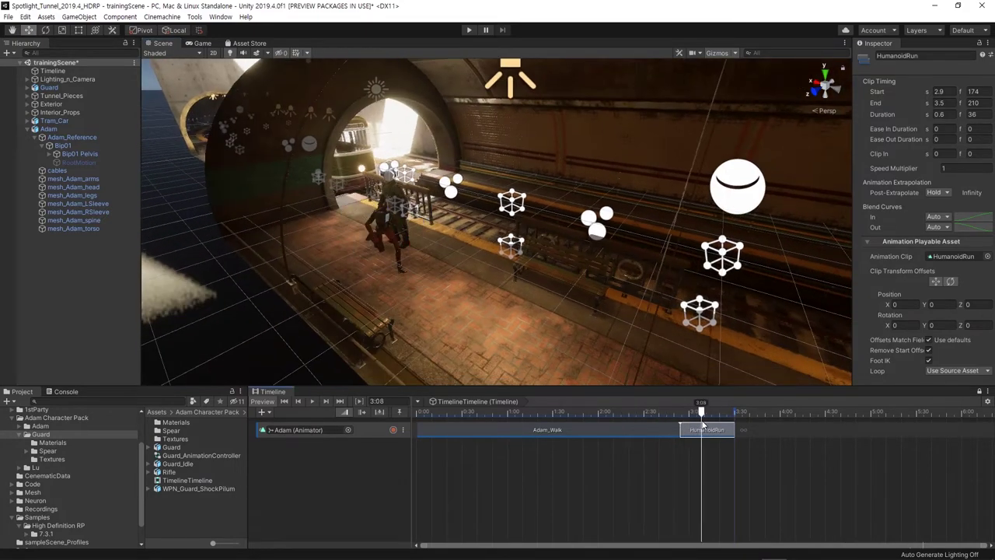
drag(458, 412, 406, 412)
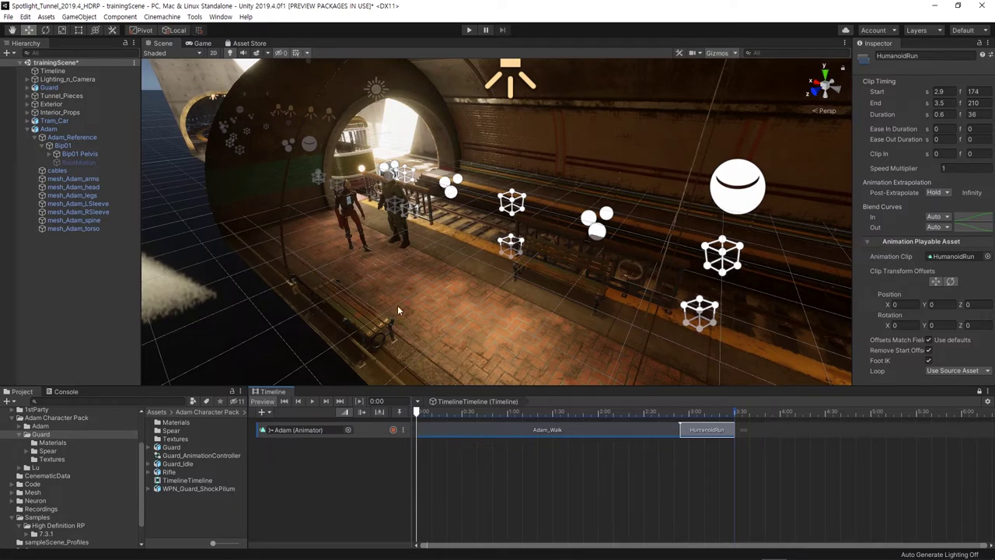
drag(417, 412, 632, 418)
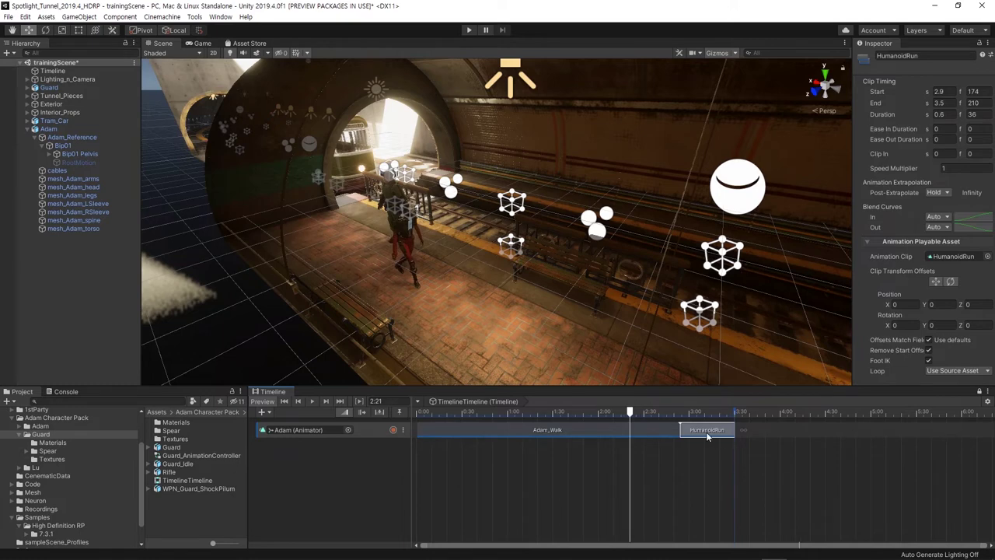
mouse_move(633, 415)
mouse_down()
mouse_move(697, 420)
mouse_move(659, 420)
mouse_up()
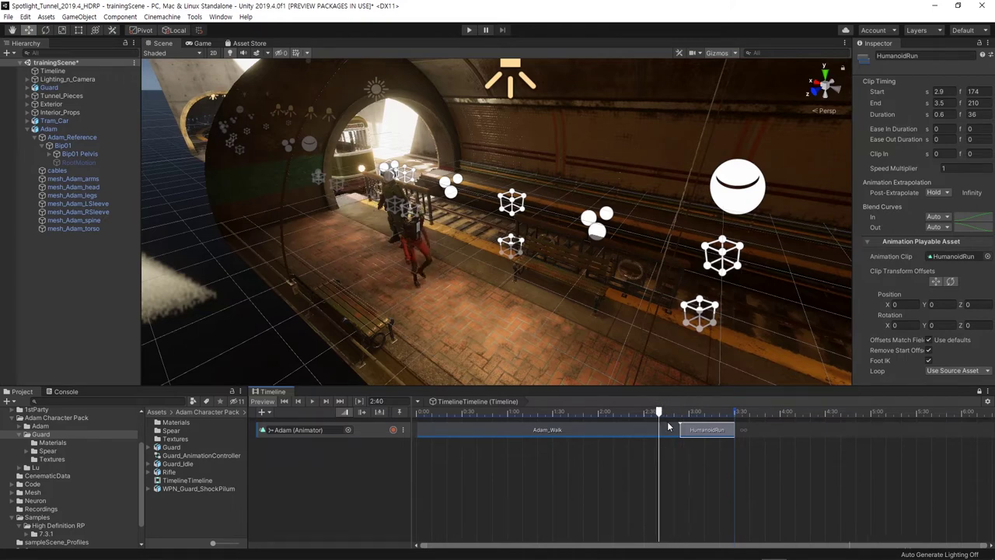
- Apply Match Offsets To Previous Clip to HumanoidRun and scrub back through the walk-to-run blend
right_click(707, 433)
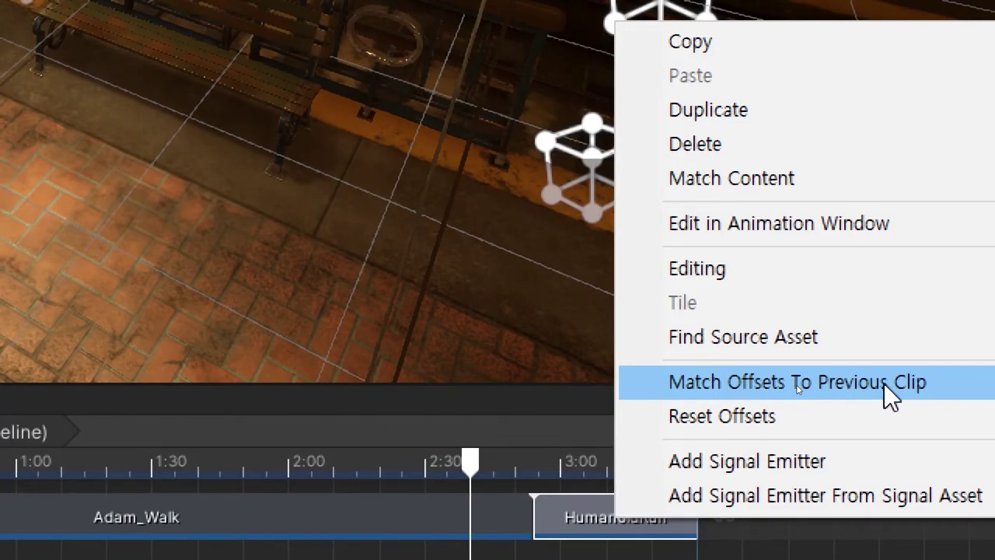
click(883, 383)
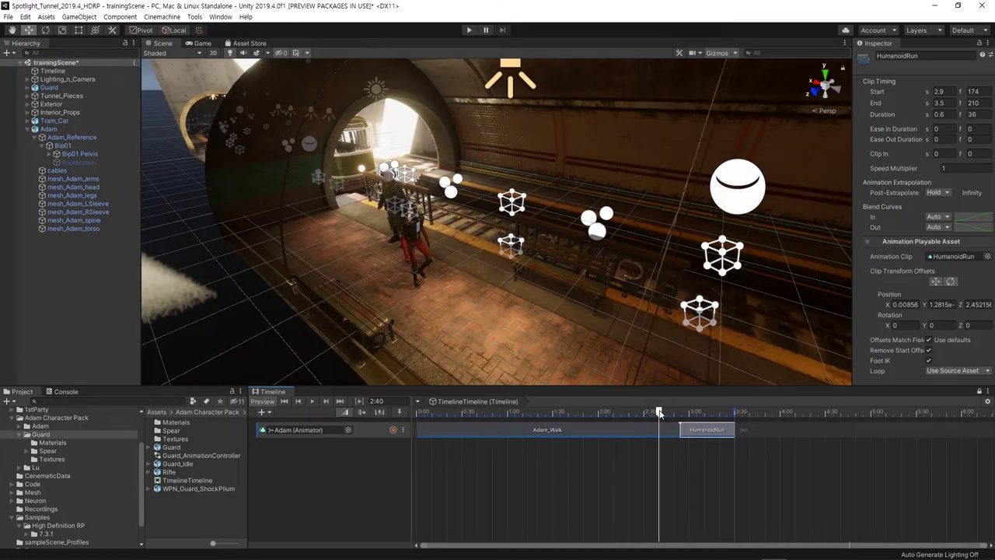
mouse_move(659, 412)
mouse_down()
mouse_move(691, 410)
mouse_move(673, 415)
mouse_move(687, 425)
mouse_move(672, 414)
mouse_move(686, 415)
mouse_move(663, 415)
mouse_move(705, 413)
mouse_move(416, 414)
mouse_up()
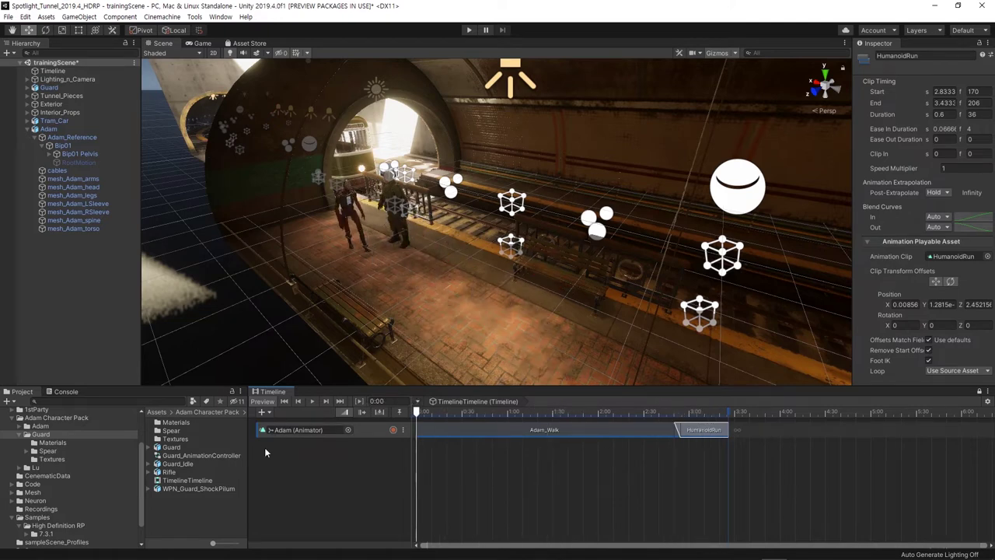
- Duplicate Adam as Adam (1), move it beside the original, and add an Animation Track for it
click(50, 133)
key(ctrl+d)
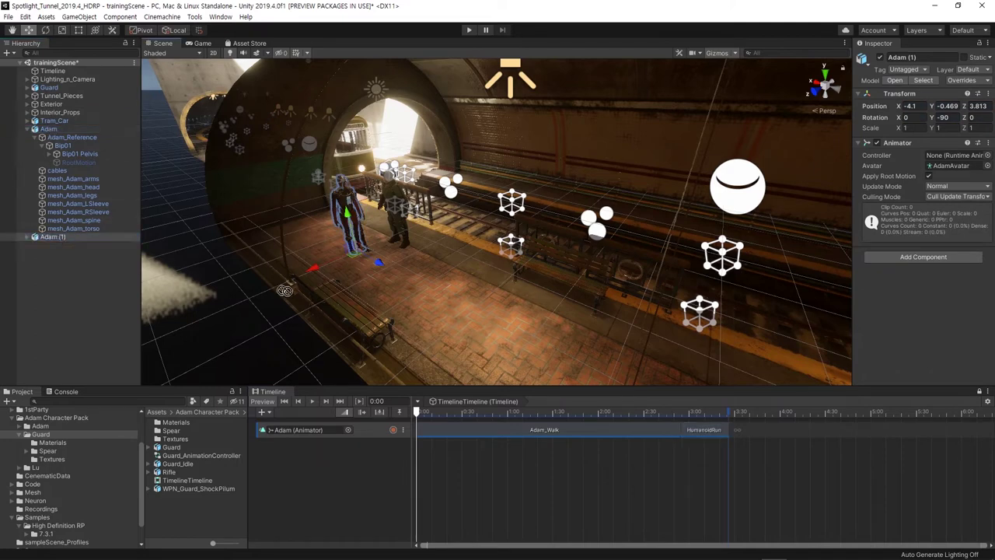
drag(312, 269, 286, 281)
drag(49, 237, 333, 481)
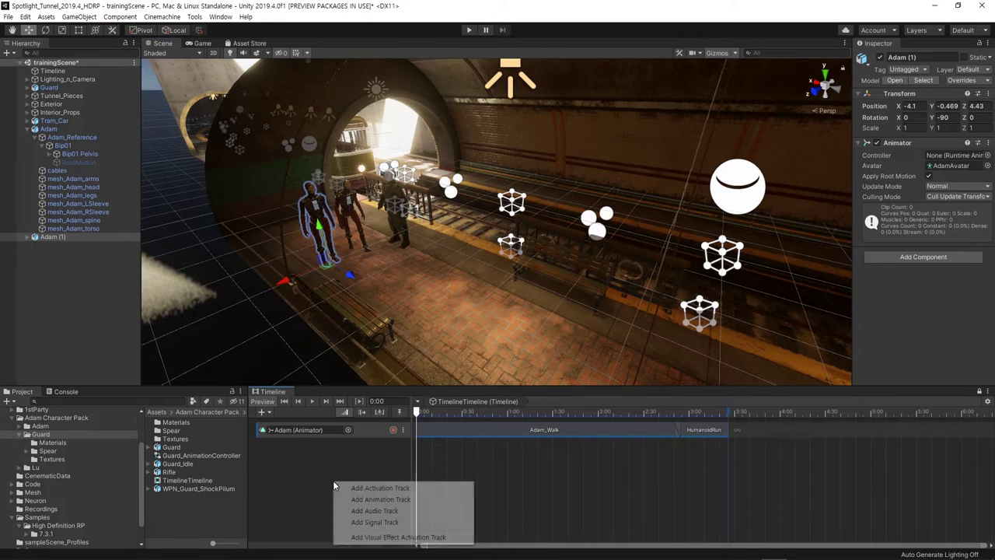
click(379, 502)
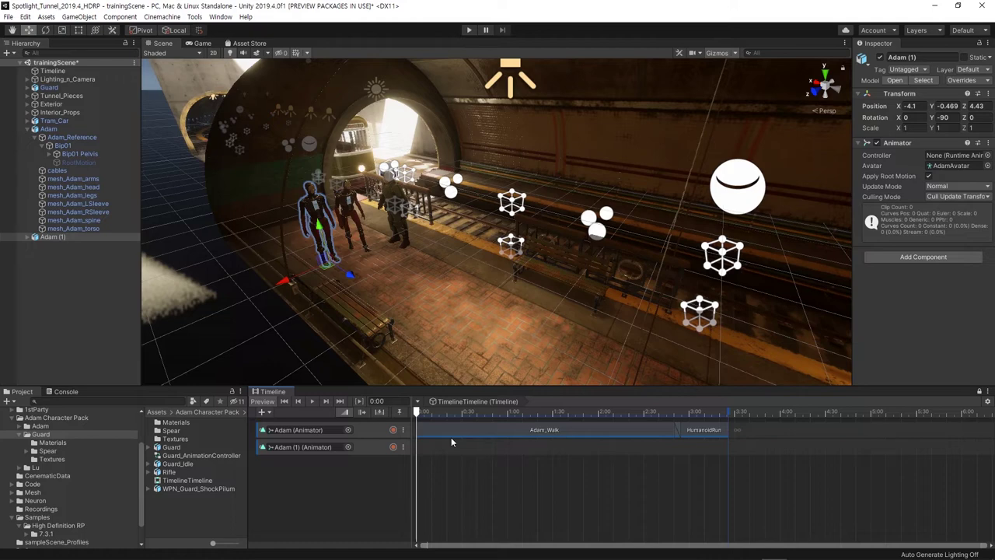
- Add an Adam_Walk clip to the Adam (1) track, starting at 0
right_click(498, 448)
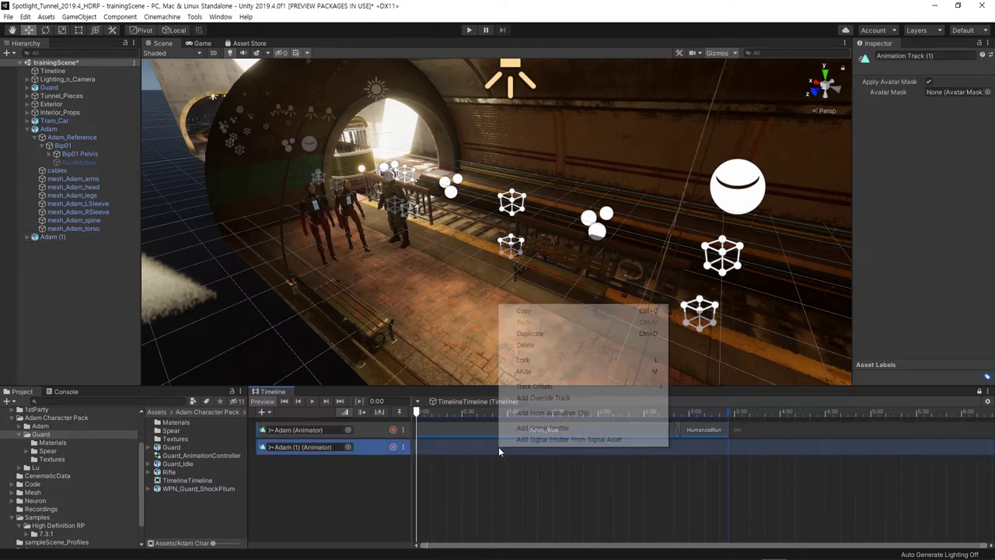
click(585, 414)
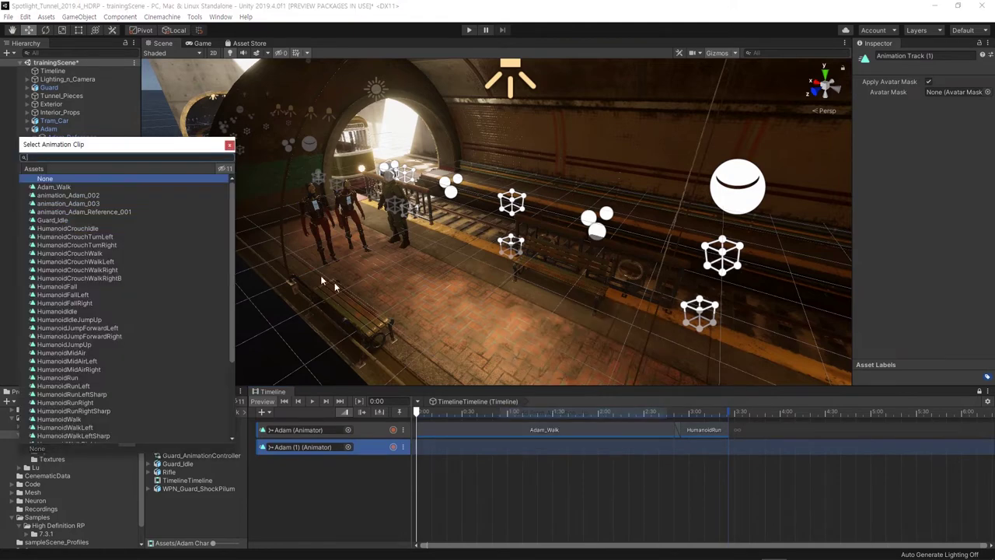
double_click(55, 188)
drag(622, 451, 537, 451)
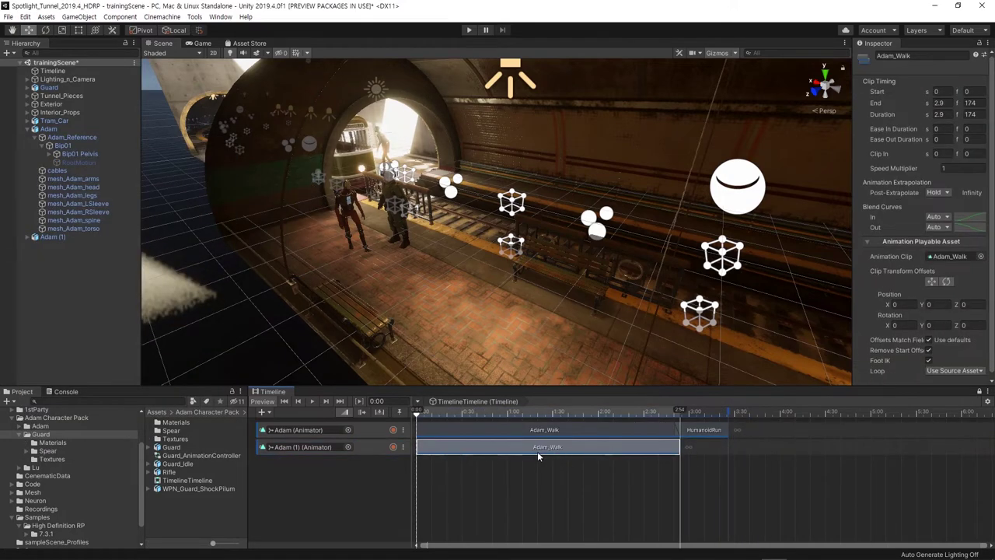
- Preview playback, then drag Adam (1)'s walk clip offset to X -4.4407, Z 4.177 beside Adam
key(space)
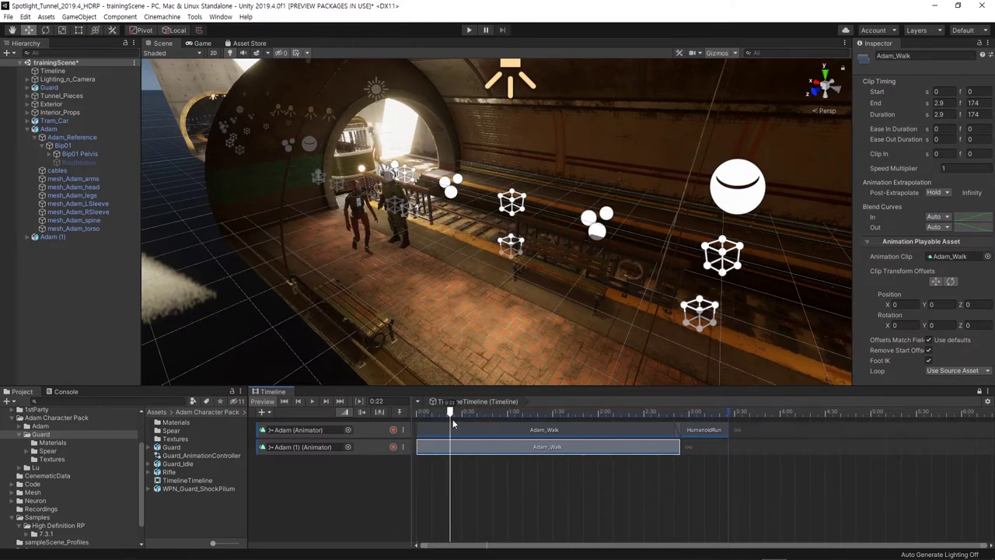
right_drag(357, 145, 420, 179)
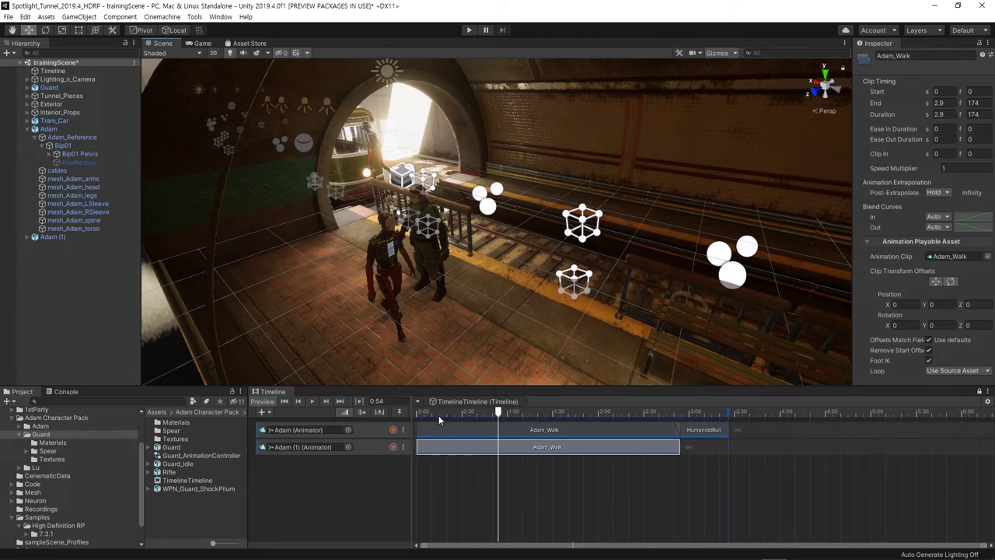
click(415, 413)
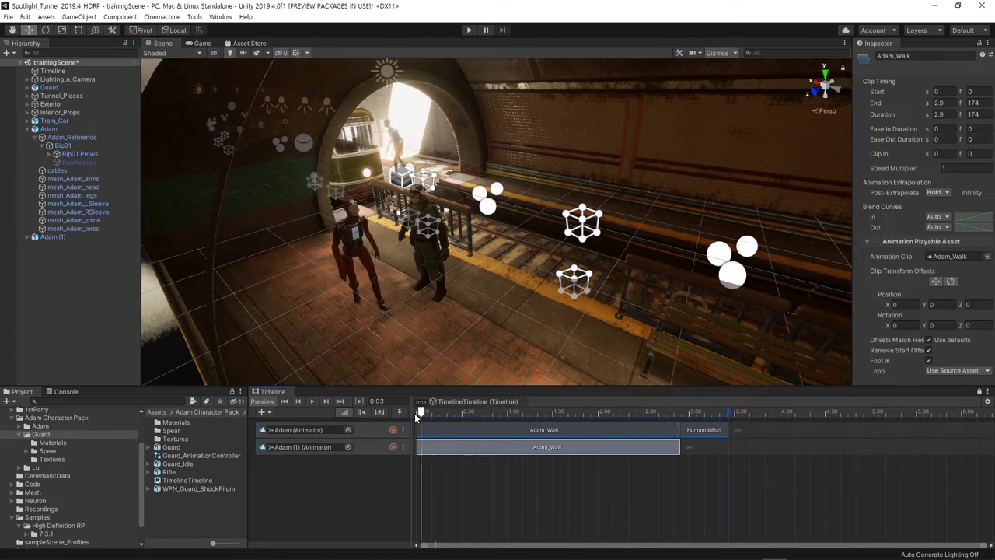
click(374, 449)
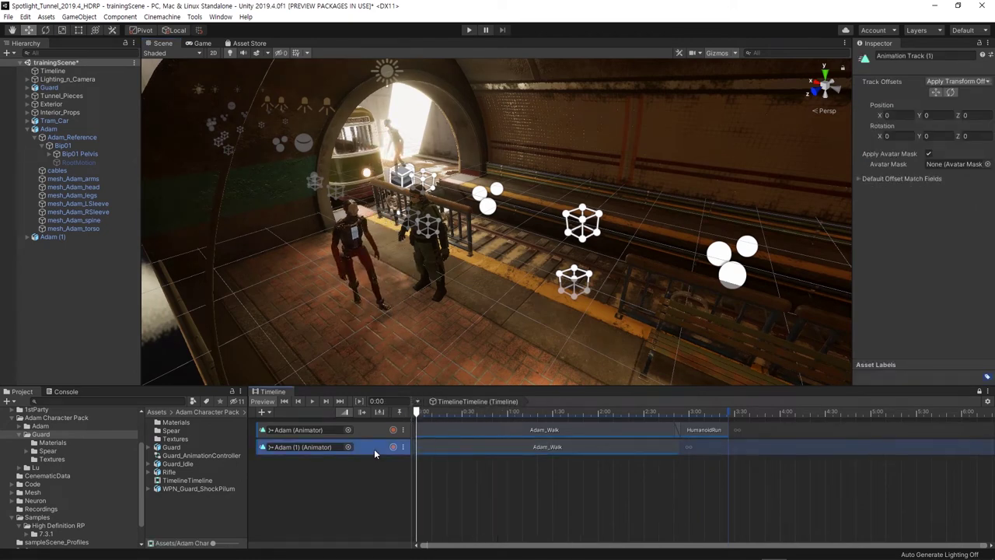
click(456, 448)
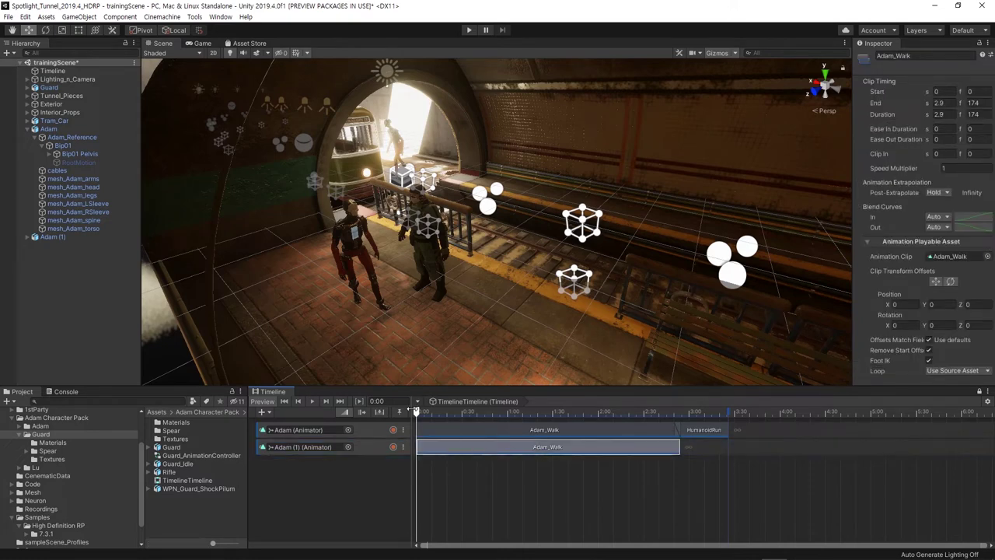
drag(418, 414, 447, 413)
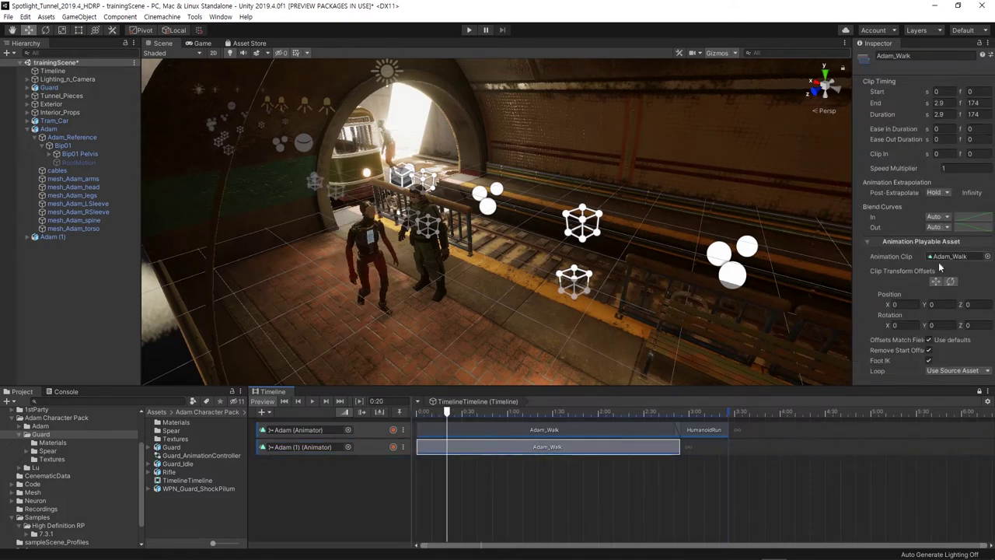
right_drag(436, 160, 412, 167)
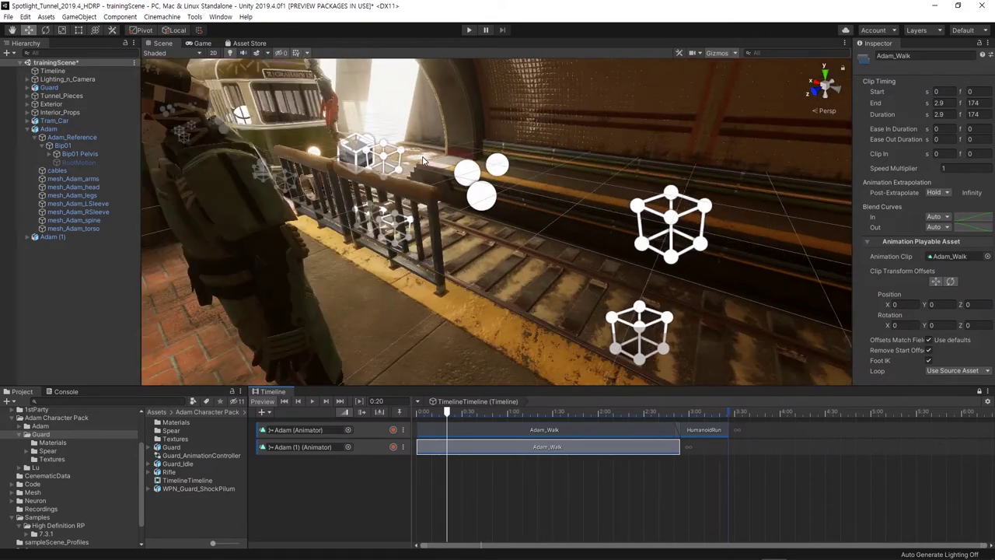
scroll(412, 167, down, 3)
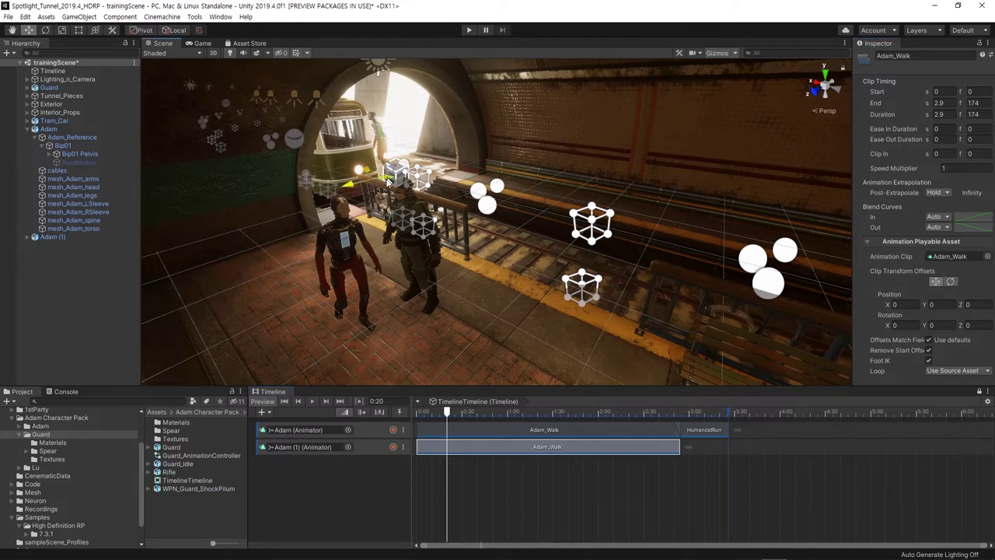
mouse_move(371, 200)
mouse_down()
mouse_move(315, 336)
mouse_move(278, 312)
mouse_move(311, 326)
mouse_move(335, 305)
mouse_move(340, 321)
mouse_up()
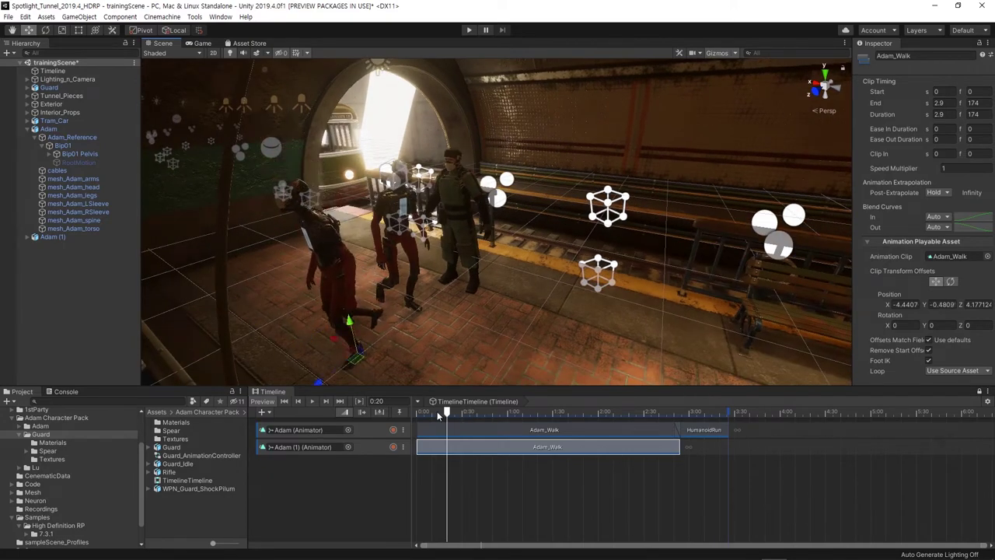
- Nudge Adam (1)'s walk offset to X -4.12132, Z 4.41045, set Y rotation -90, and preview
drag(447, 412, 415, 417)
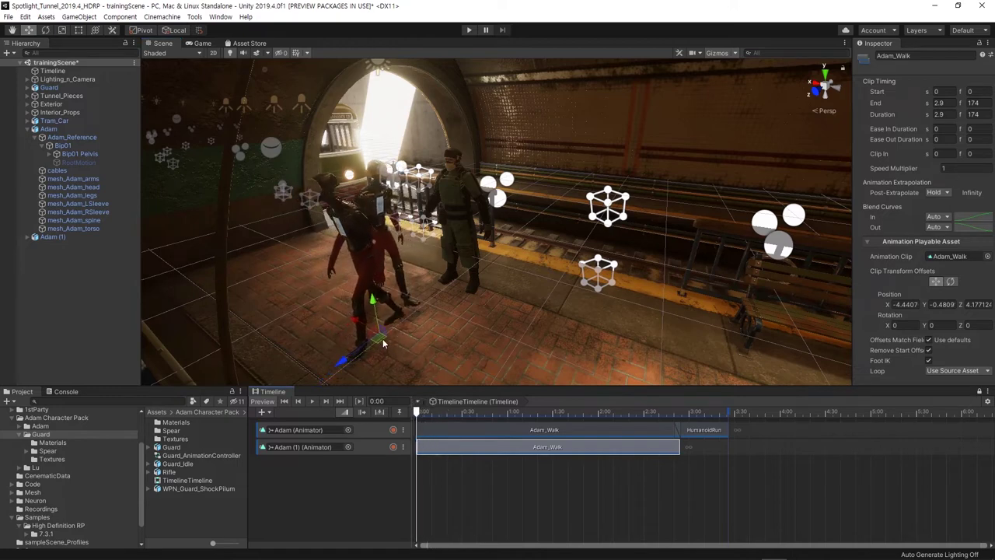
drag(382, 339, 339, 341)
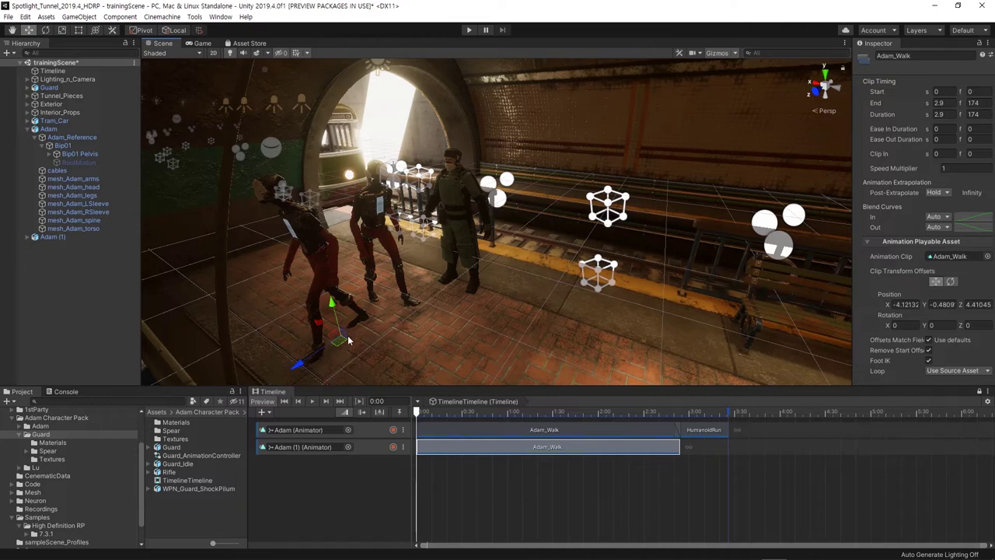
click(937, 325)
text(90)
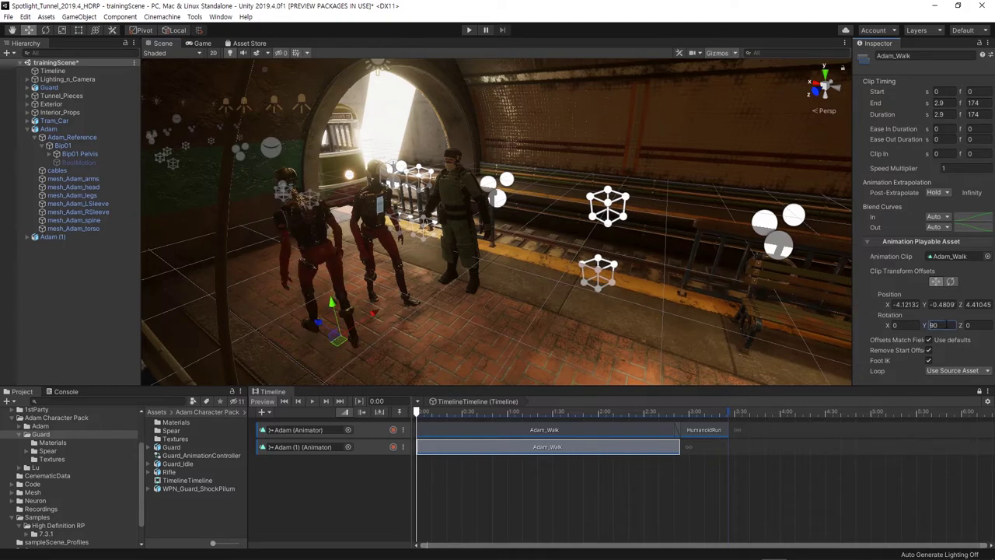
text(-90)
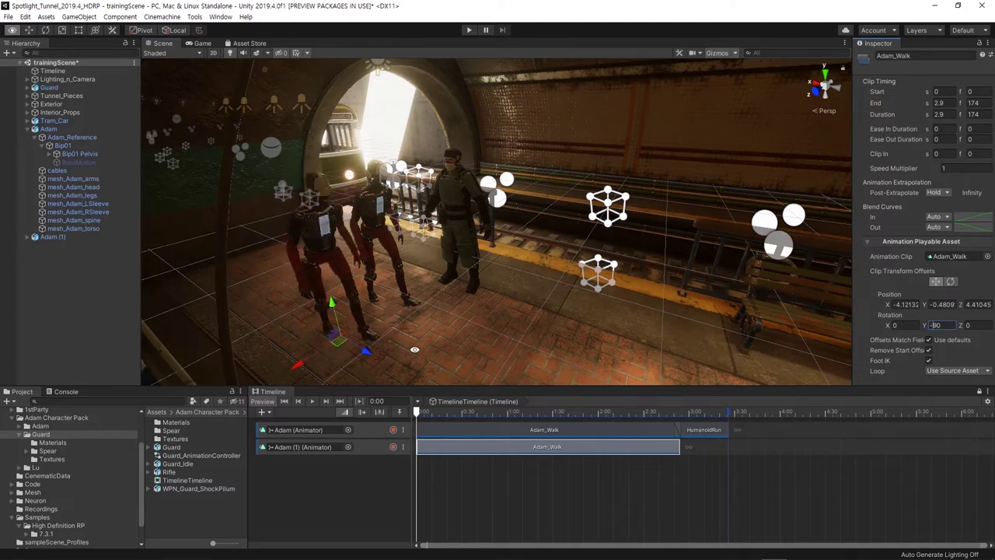
alt+drag(352, 351, 528, 342)
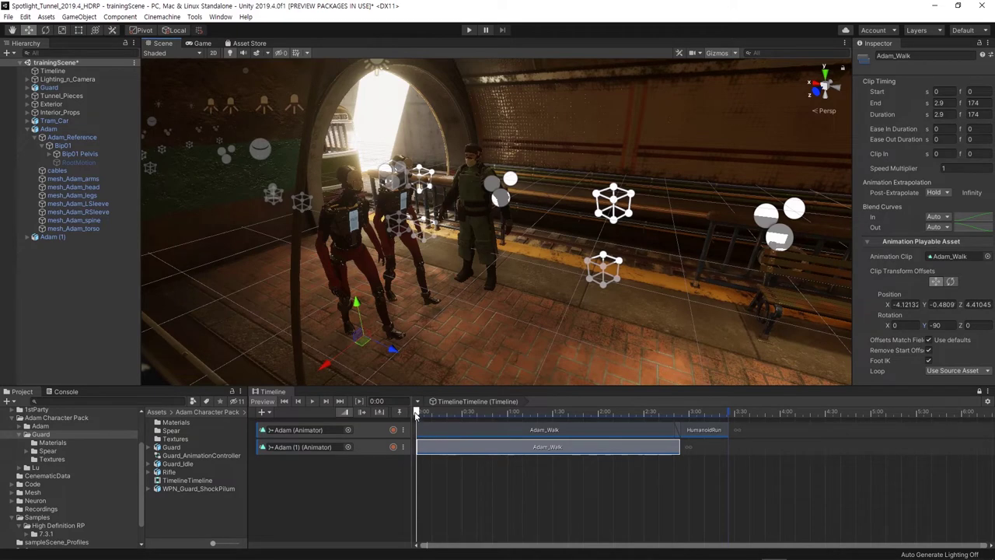
drag(416, 414, 650, 412)
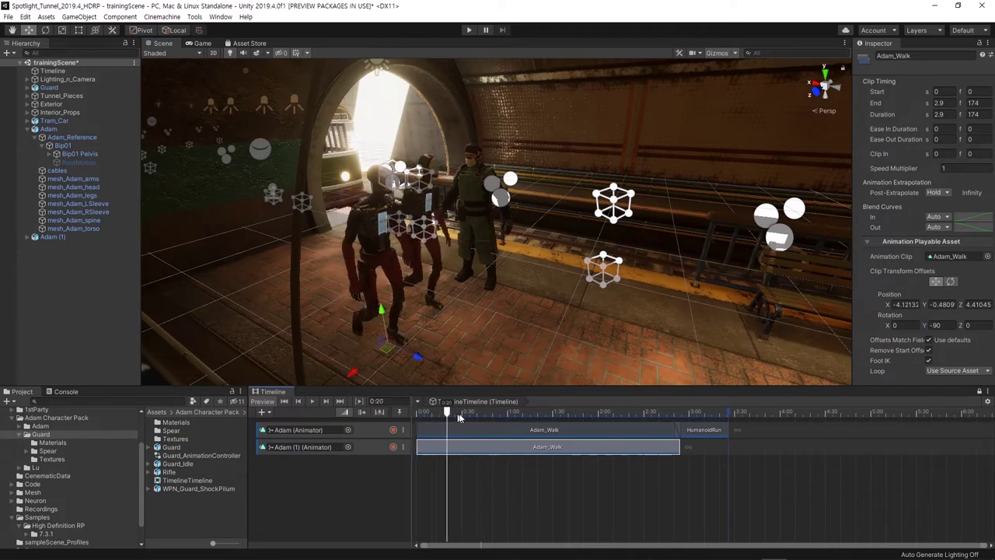
- Add a HumanoidRun clip (search 'ru') to the Adam (1) track, overlapping the end of Adam_Walk
right_click(703, 452)
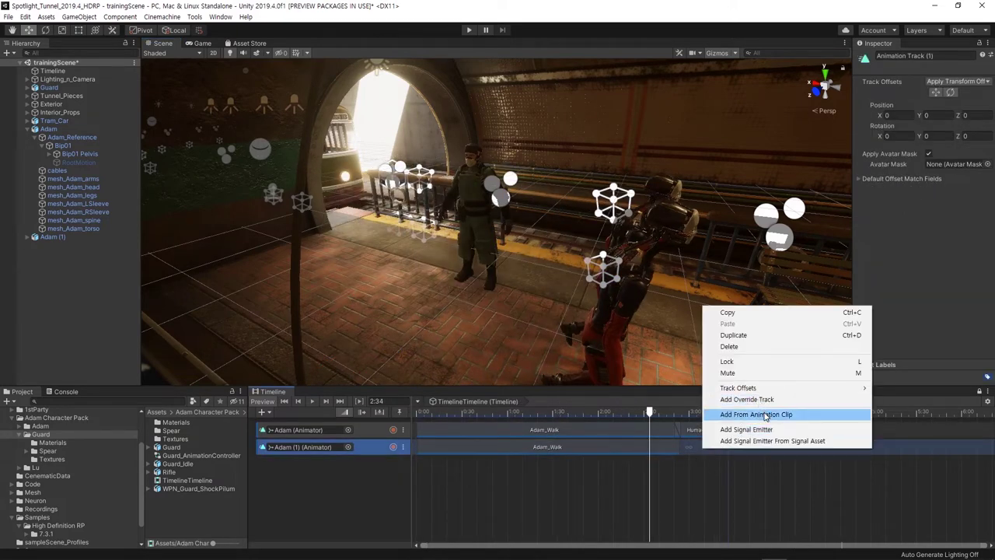
click(766, 414)
text(run)
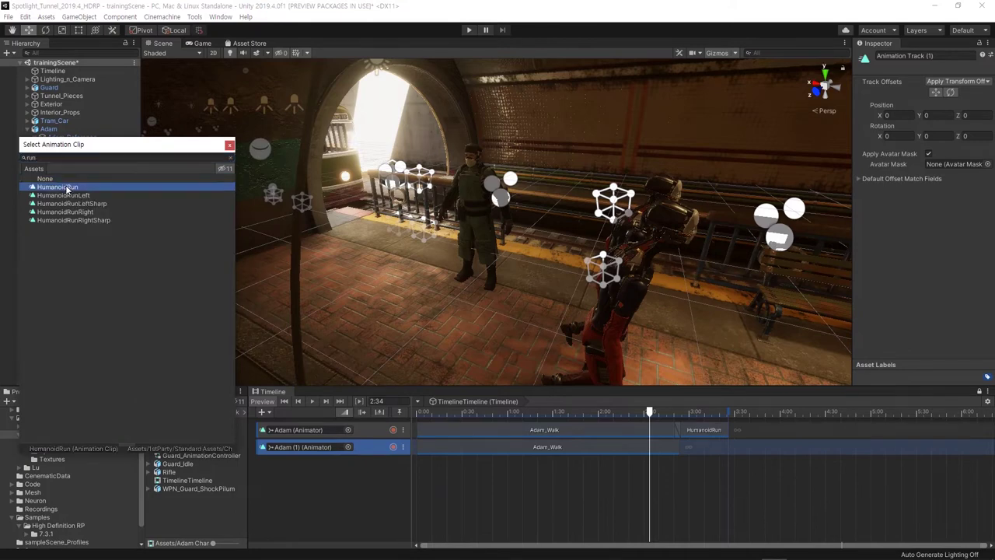
double_click(67, 187)
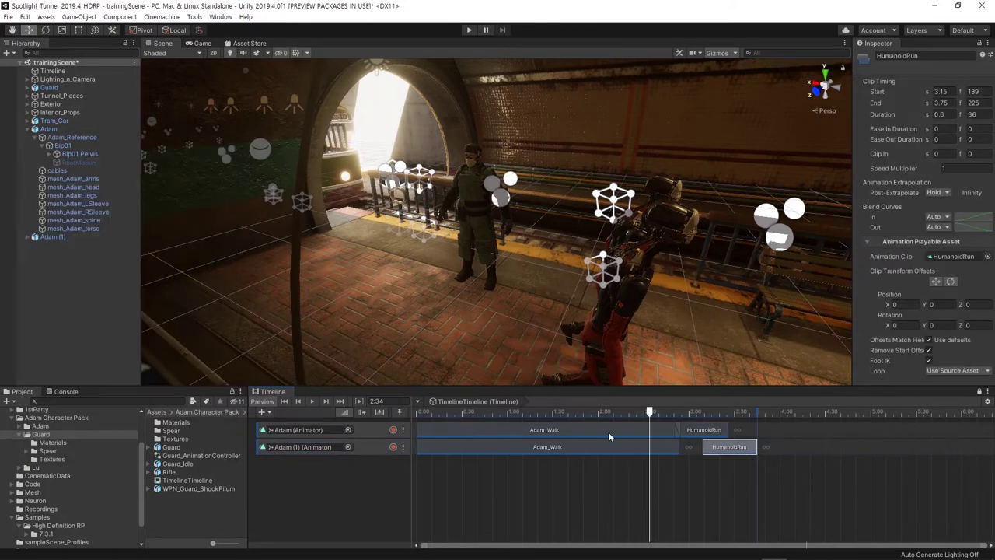
drag(728, 453, 701, 450)
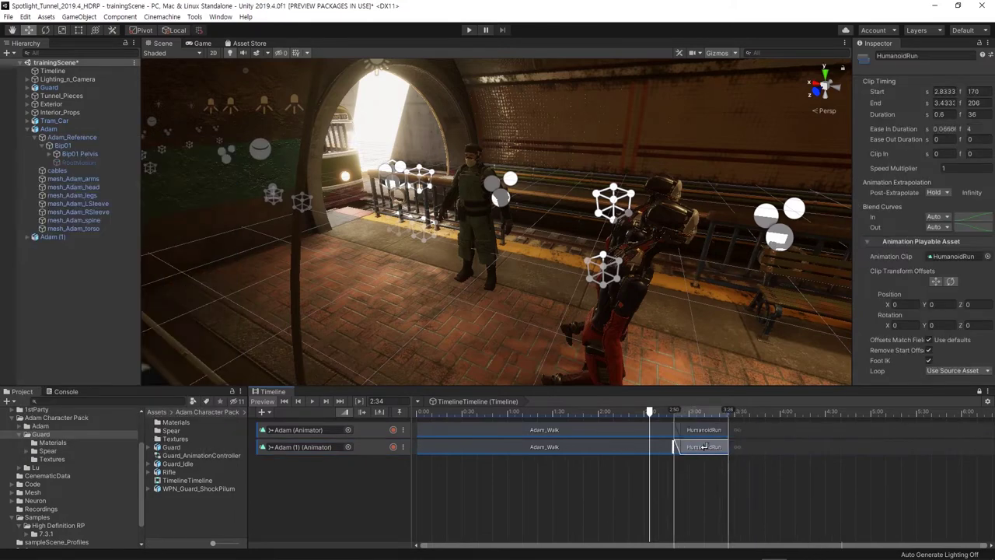
drag(654, 410, 688, 411)
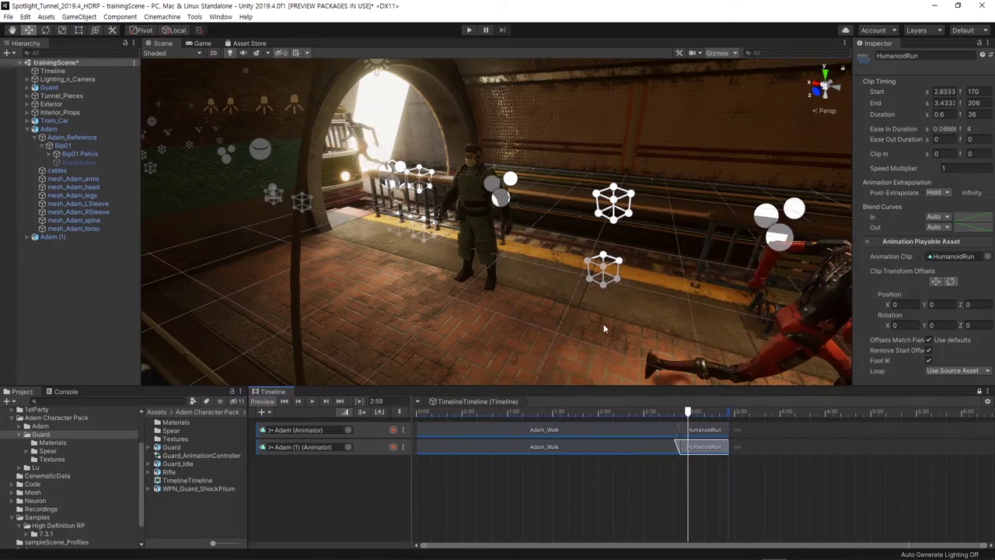
- Apply Match Offsets To Previous Clip to that HumanoidRun and scrub to check the transition
right_click(702, 452)
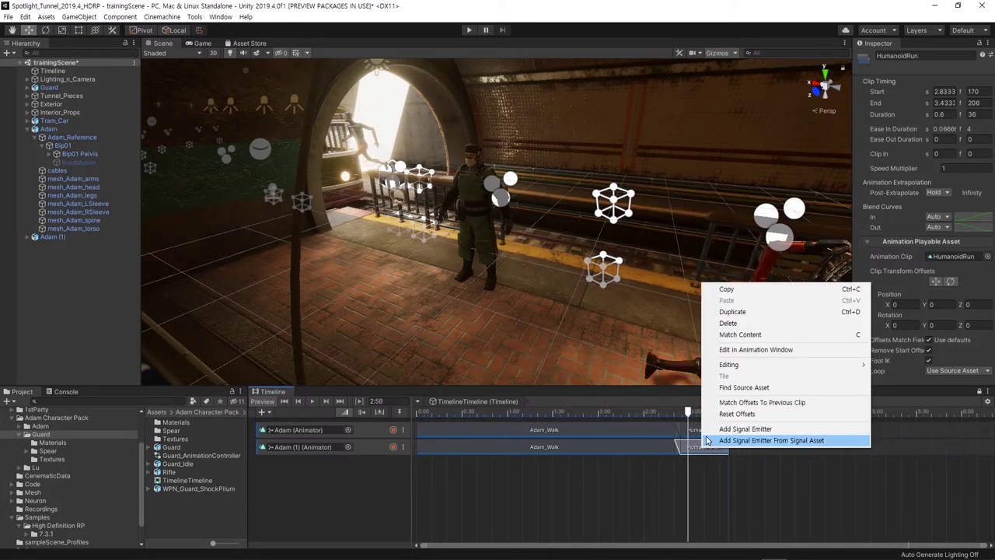
click(737, 404)
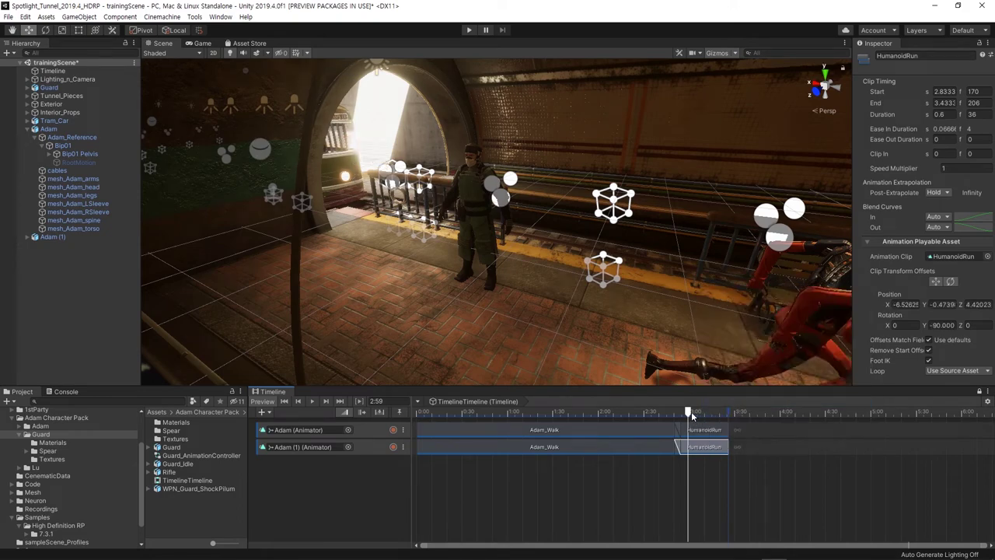
drag(691, 411, 673, 417)
scroll(754, 361, down, 3)
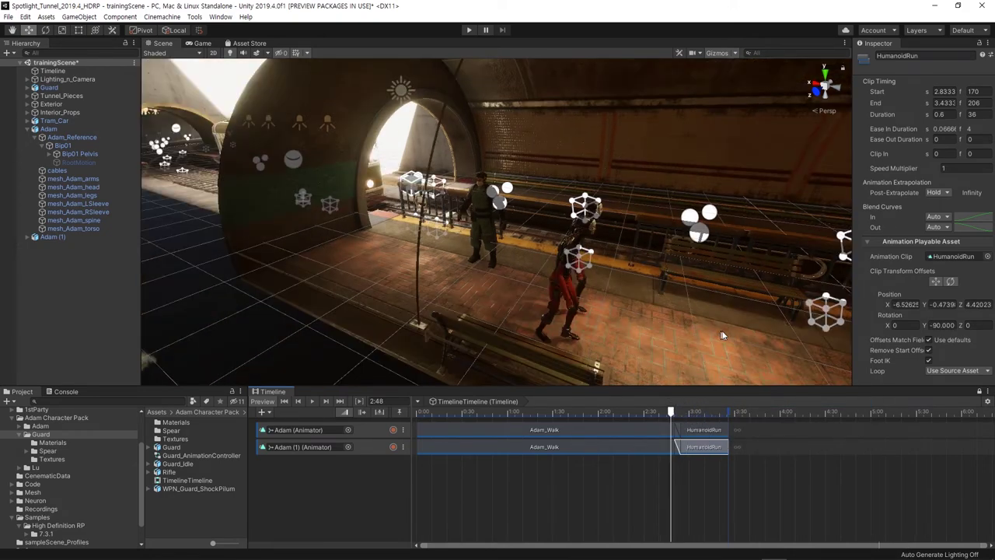
mouse_move(673, 418)
mouse_down()
mouse_move(615, 417)
mouse_move(716, 433)
mouse_move(417, 433)
mouse_up()
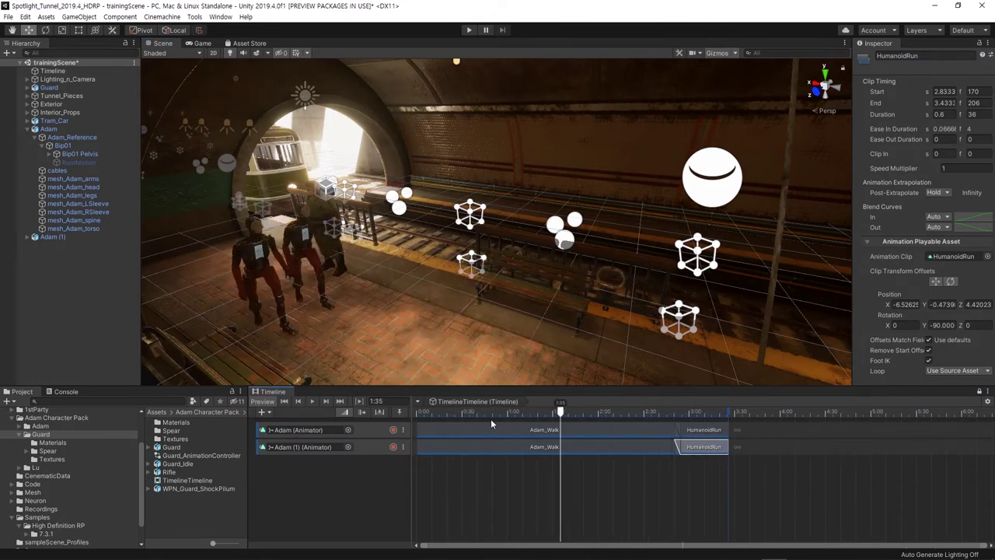
click(303, 430)
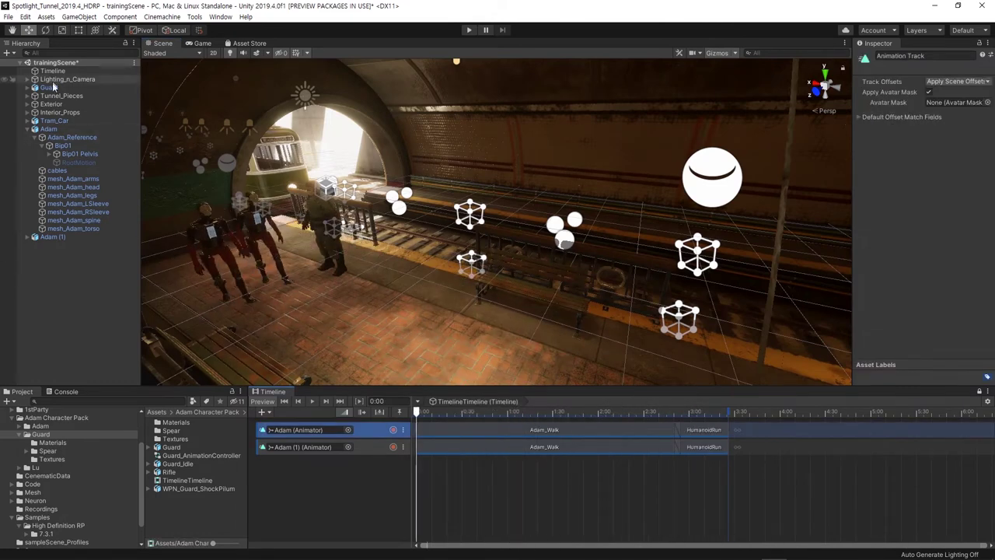
scroll(218, 217, up, 3)
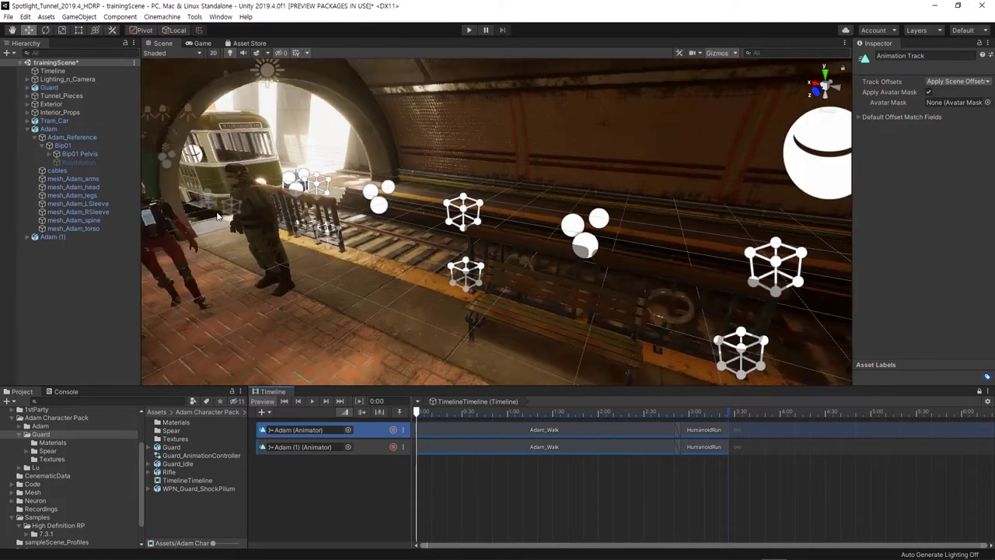
mouse_move(219, 216)
alt+mouse_down()
mouse_move(523, 272)
mouse_move(503, 259)
alt+mouse_up()
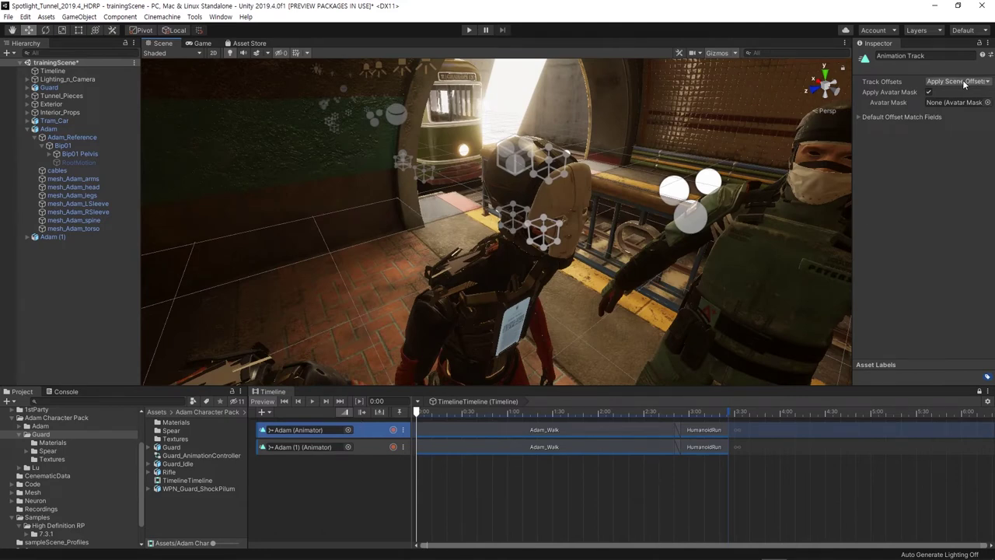
mouse_move(469, 290)
alt+mouse_down()
mouse_move(482, 291)
mouse_move(477, 270)
alt+mouse_up()
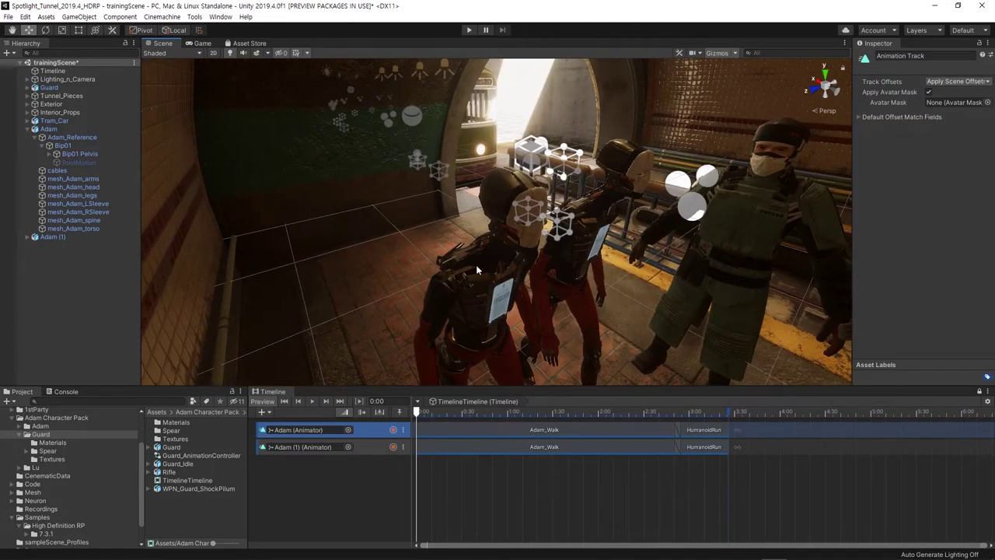
drag(418, 417, 436, 415)
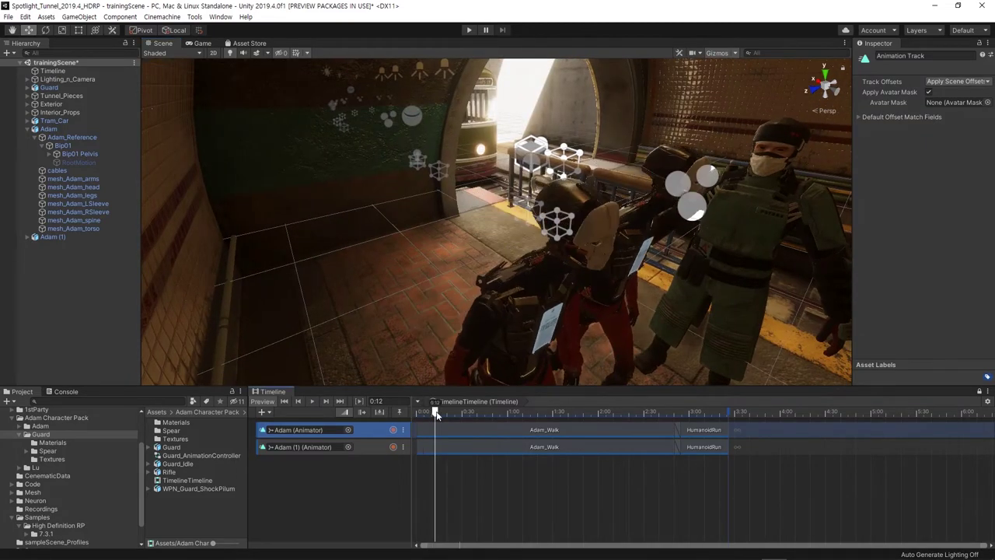
click(468, 448)
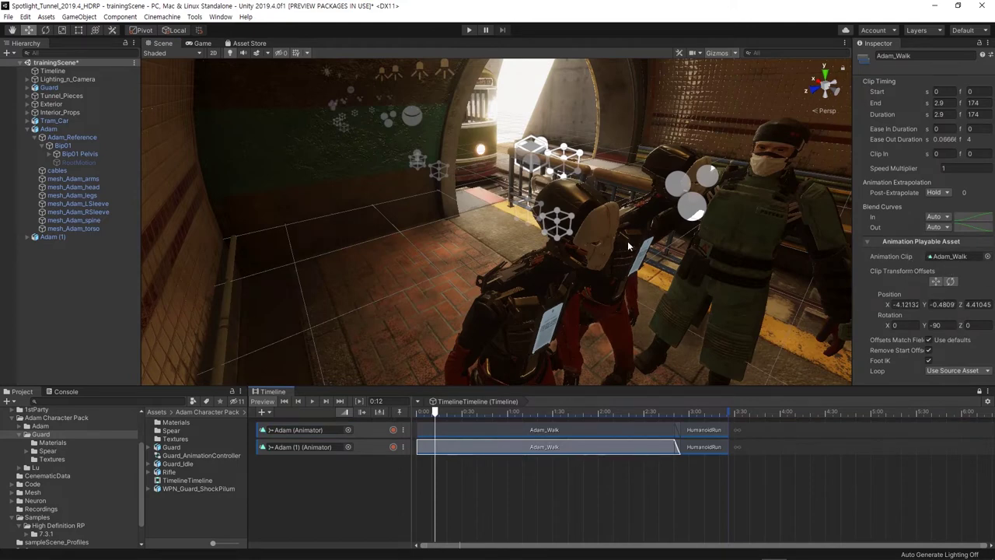
drag(434, 416, 418, 415)
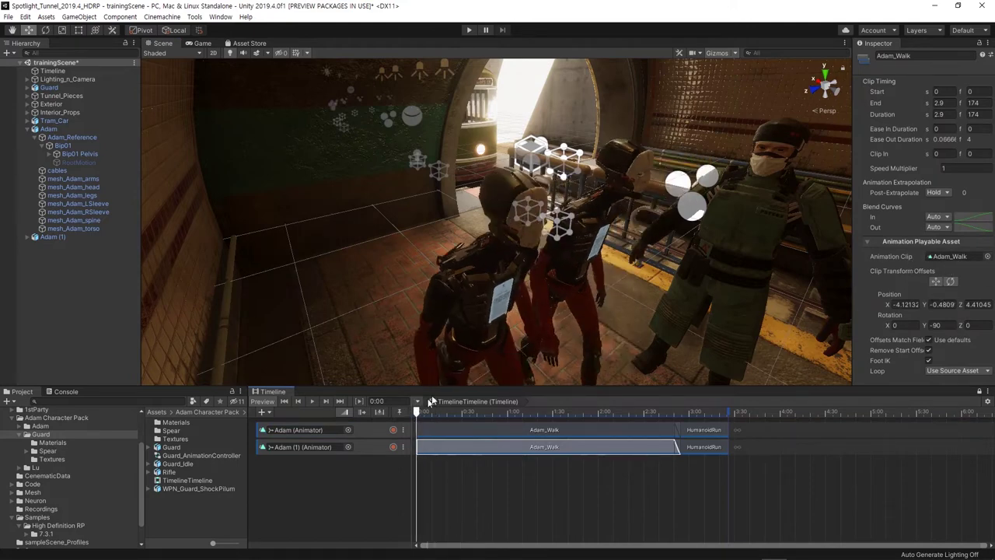
alt+drag(528, 295, 556, 311)
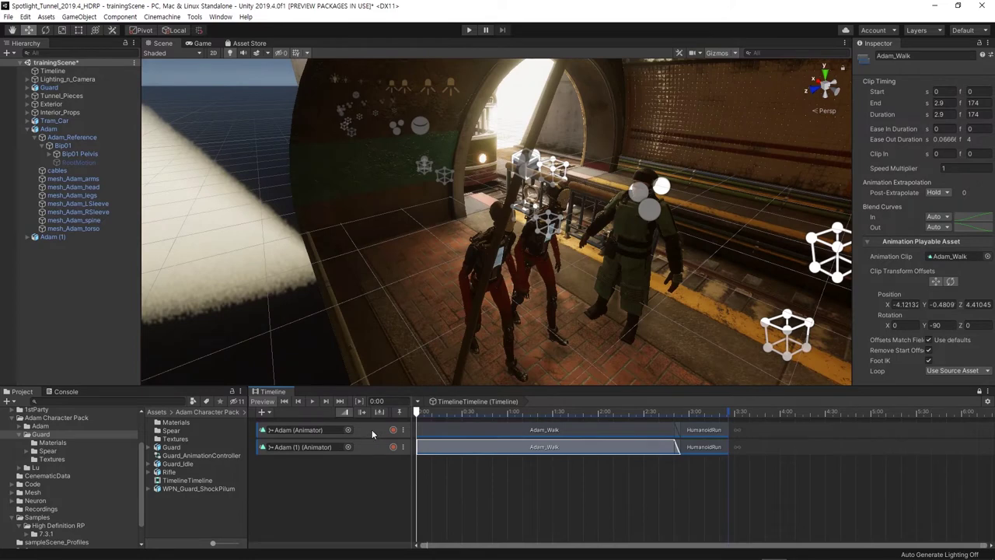
click(371, 433)
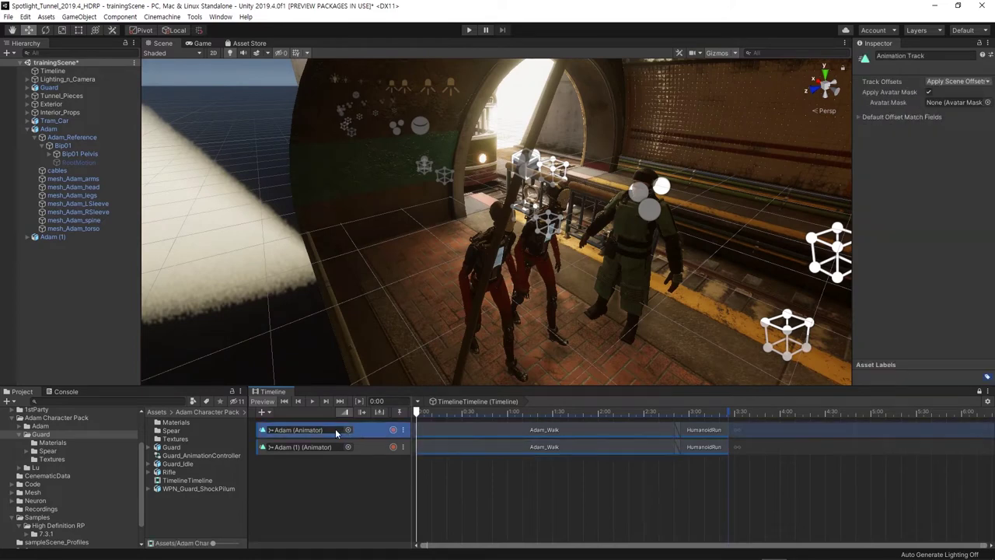
- Nudge Adam along the platform and scrub the Timeline to see where he walks
click(53, 129)
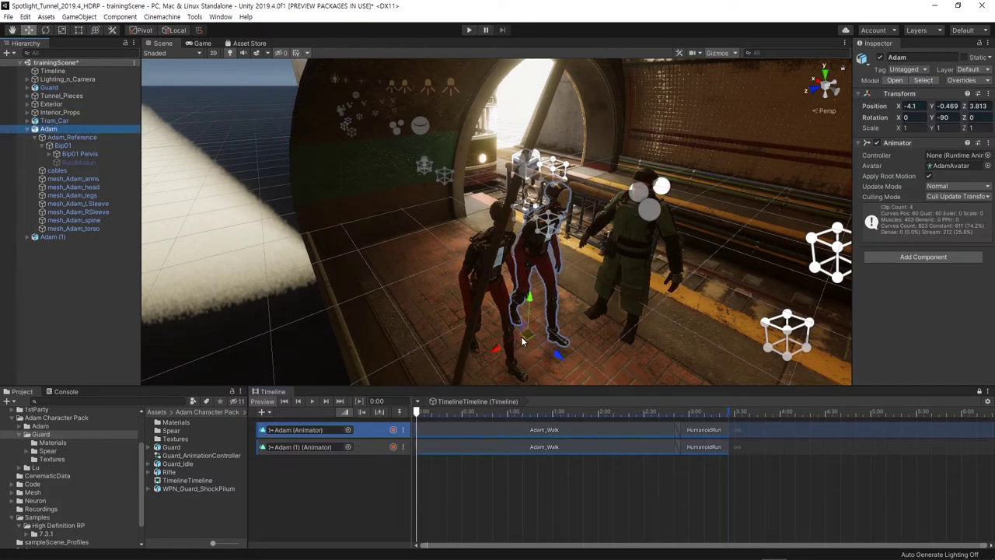
mouse_move(526, 335)
mouse_down()
mouse_move(565, 329)
mouse_move(835, 112)
mouse_up()
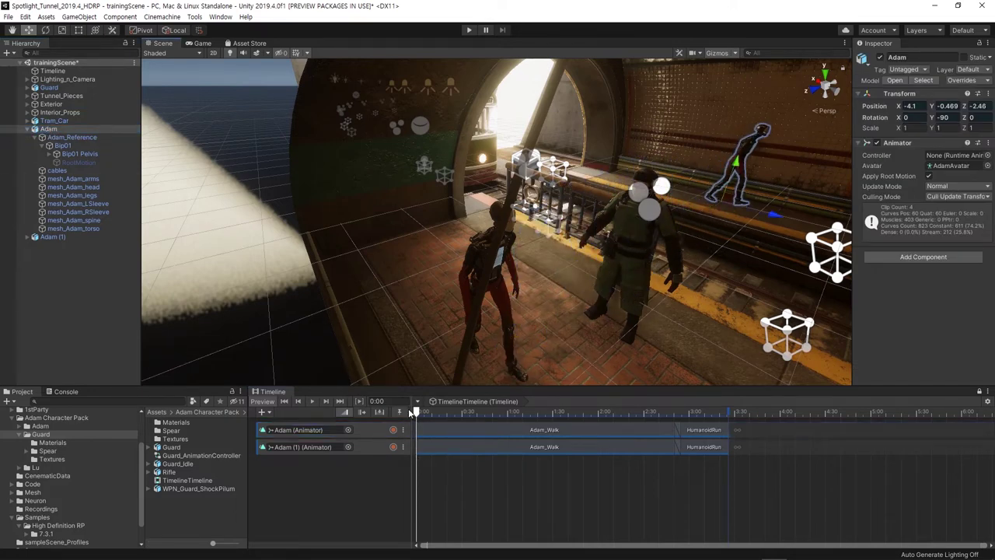
mouse_move(417, 412)
mouse_down()
mouse_move(456, 412)
mouse_move(417, 412)
mouse_up()
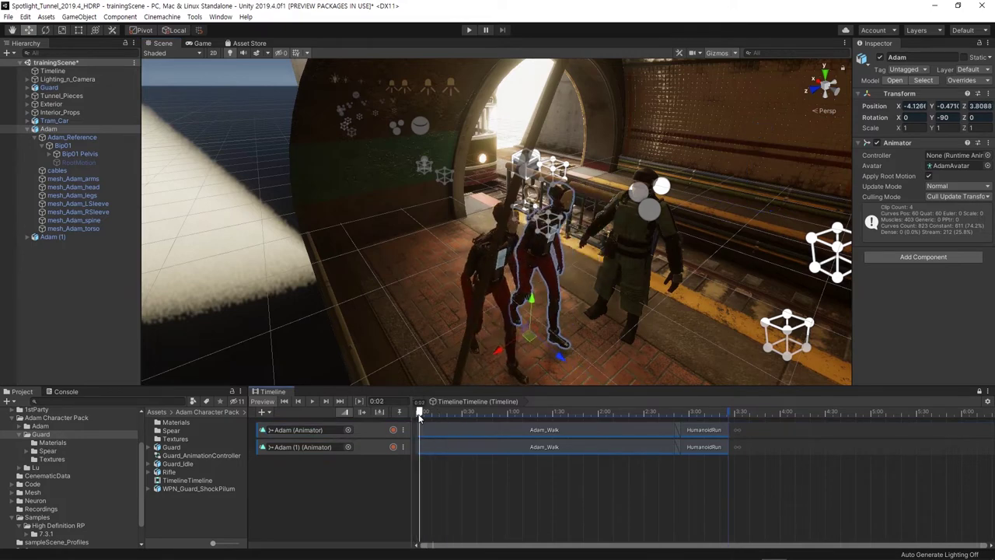
click(359, 429)
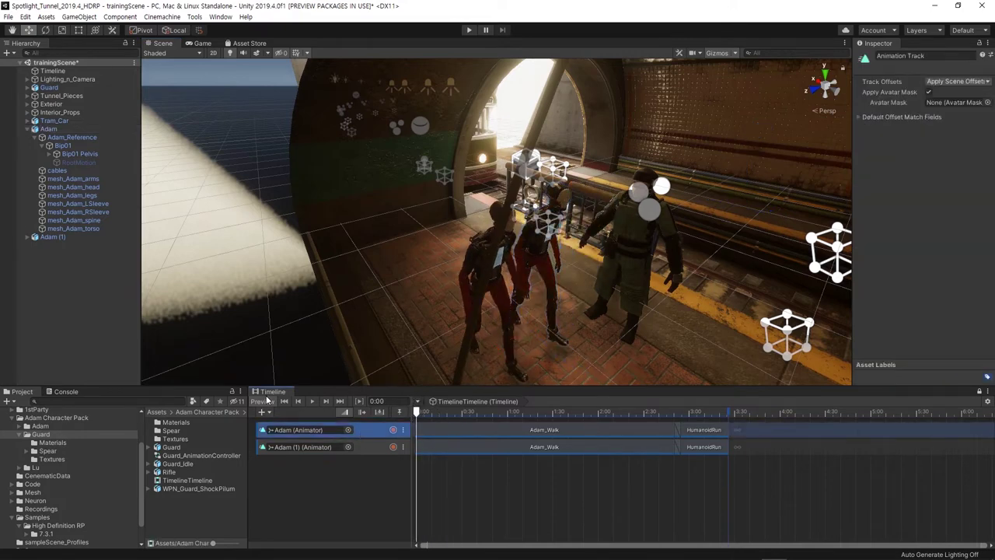
mouse_move(416, 416)
mouse_down()
mouse_move(492, 418)
mouse_move(438, 416)
mouse_up()
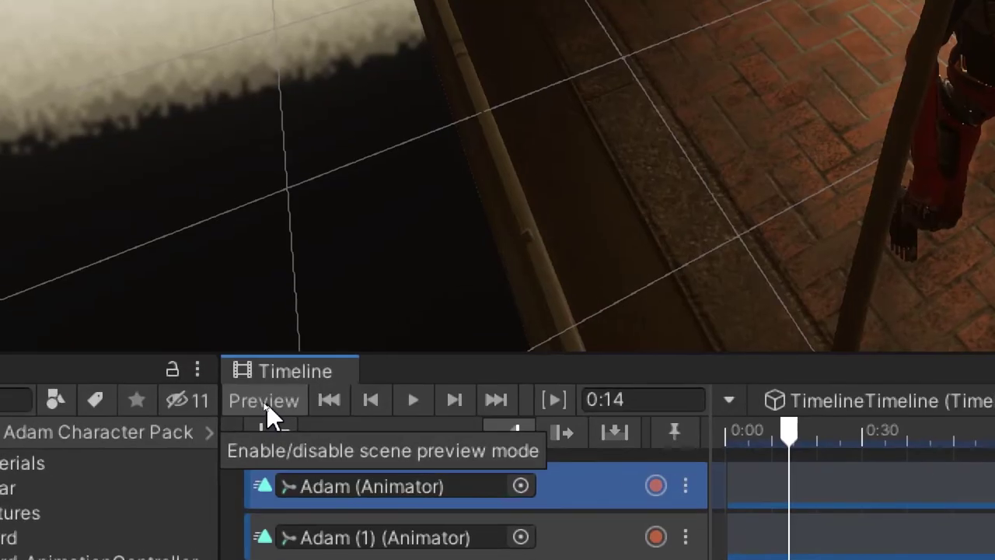
- With Timeline preview off, move Adam further down the platform, then re-enable preview and compare both walks
click(264, 404)
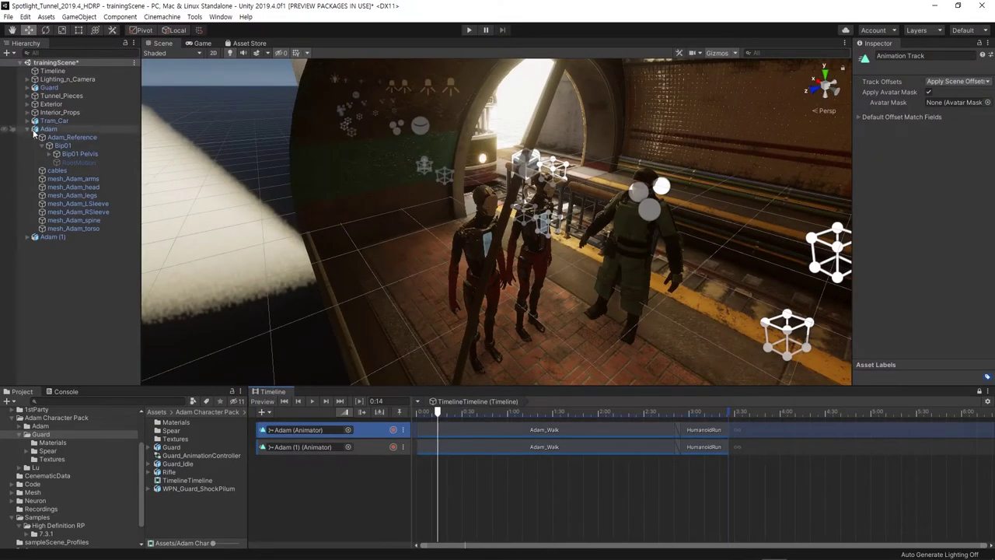
click(44, 131)
drag(505, 333, 833, 91)
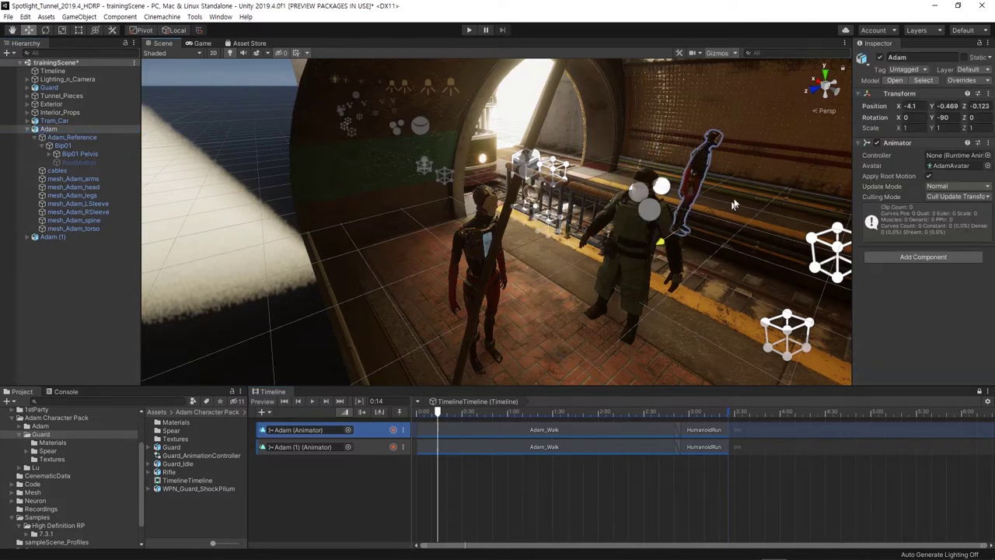
mouse_move(438, 411)
mouse_down()
mouse_move(472, 412)
mouse_move(416, 412)
mouse_up()
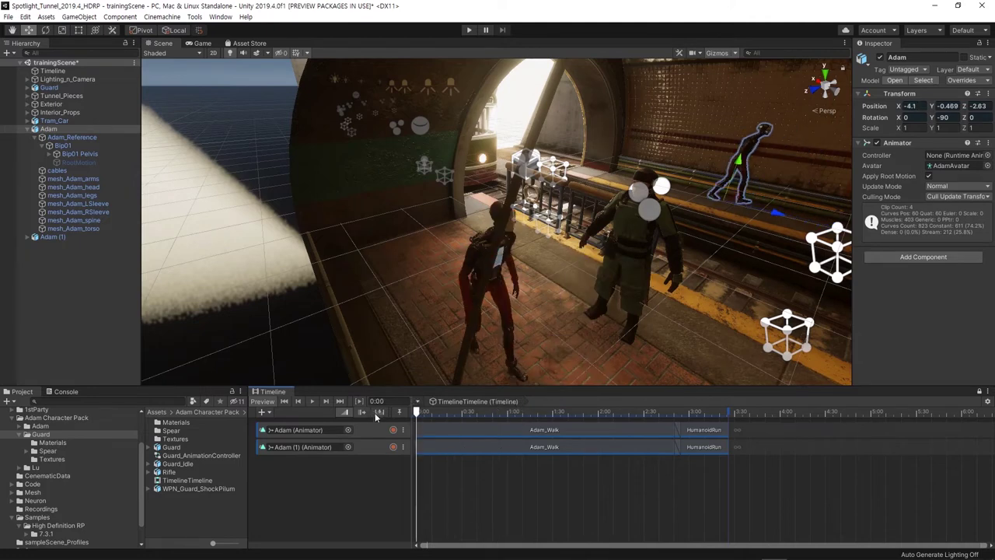
click(367, 431)
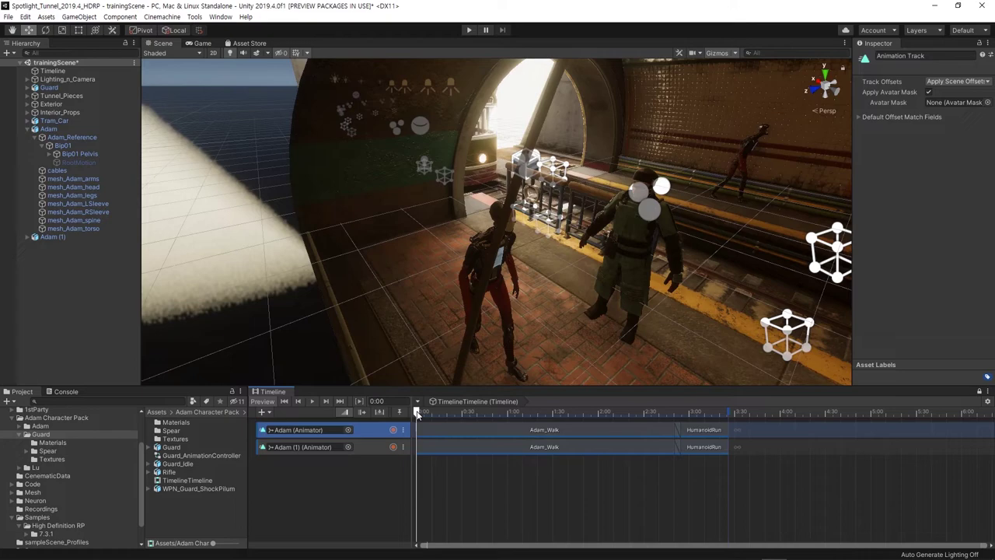
drag(409, 413, 488, 417)
click(556, 412)
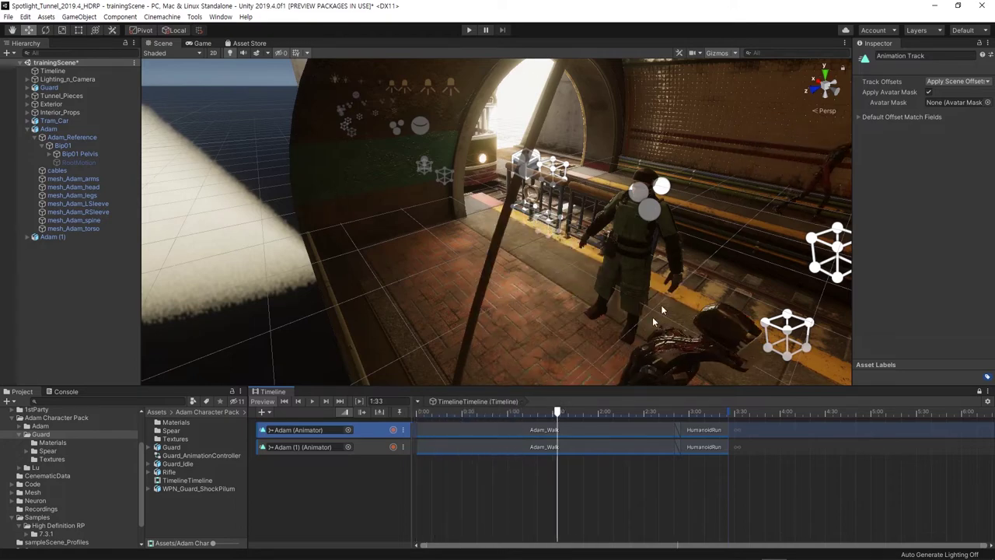
alt+drag(820, 181, 704, 175)
alt+drag(678, 241, 612, 187)
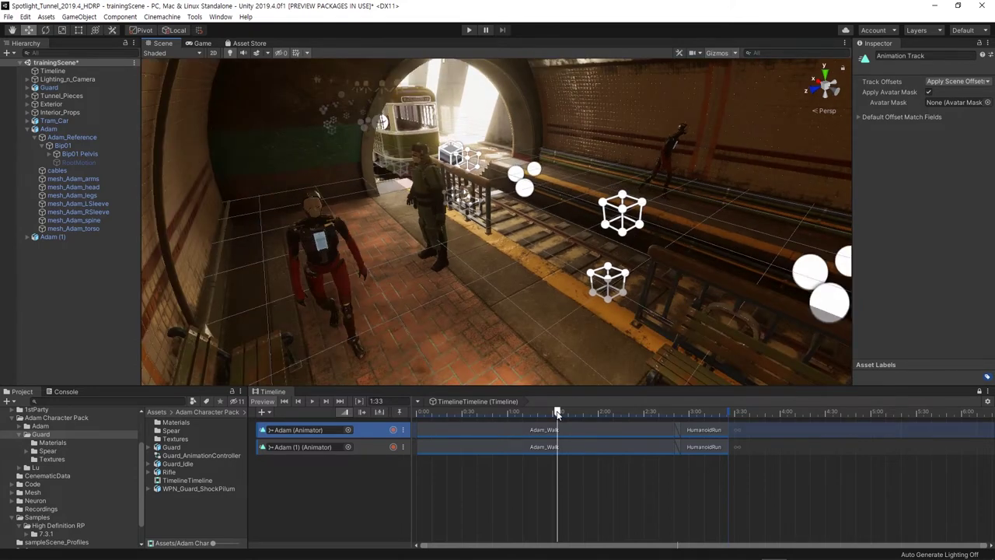
mouse_move(557, 412)
mouse_down()
mouse_move(609, 412)
mouse_move(438, 414)
mouse_up()
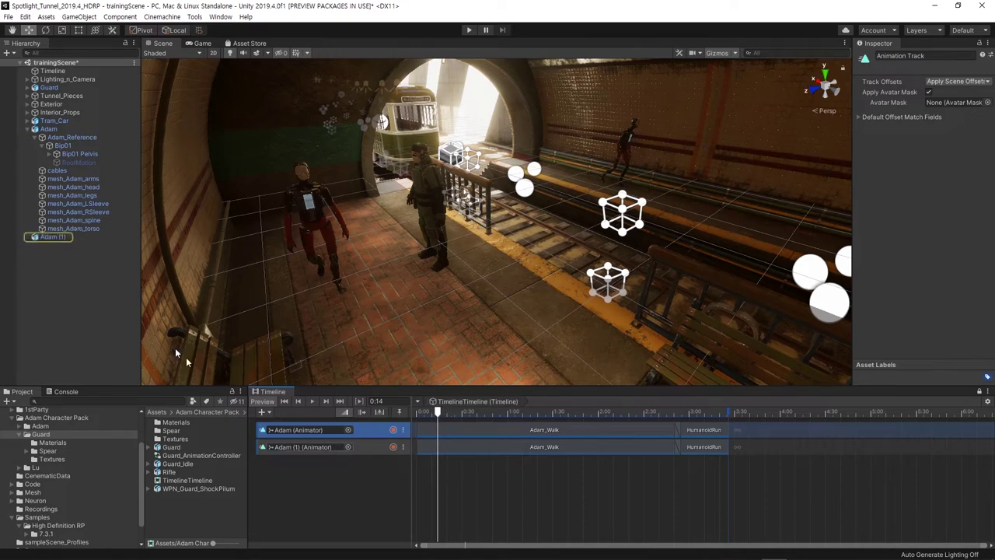
click(77, 236)
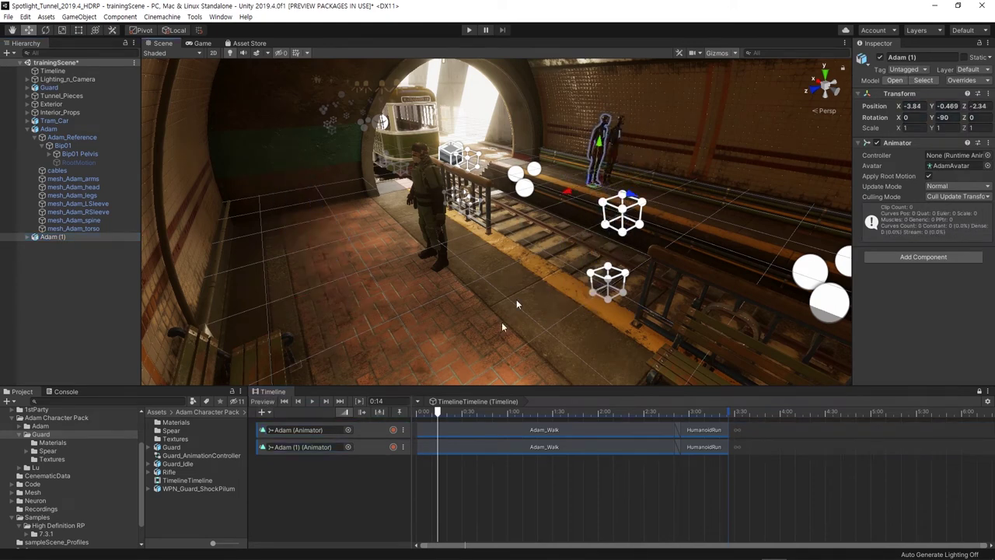
mouse_move(438, 414)
mouse_down()
mouse_move(612, 418)
mouse_move(585, 426)
mouse_move(678, 420)
mouse_move(593, 418)
mouse_up()
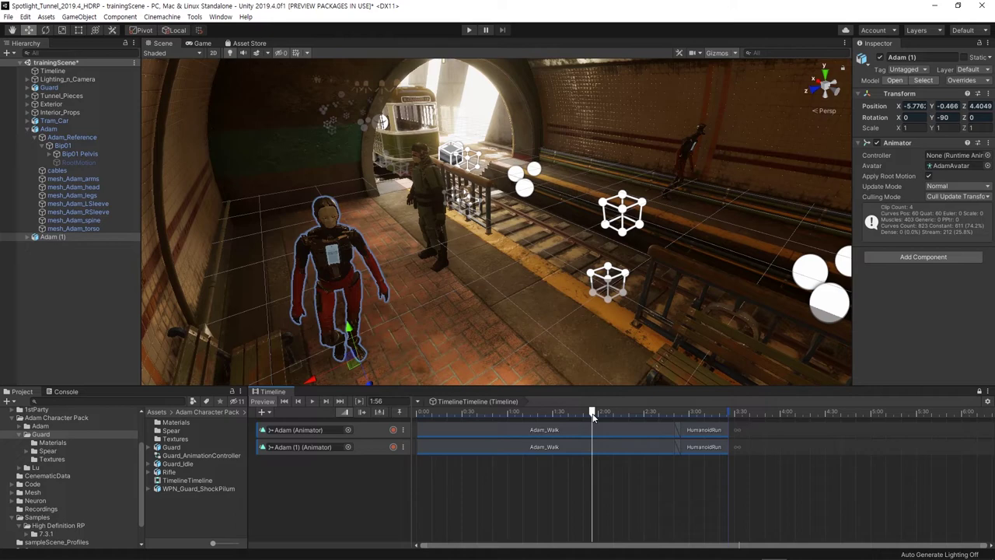
- Rewind the Timeline to 0:00 and keep Adam's track offsets on Apply Scene Offsets
drag(590, 417, 416, 419)
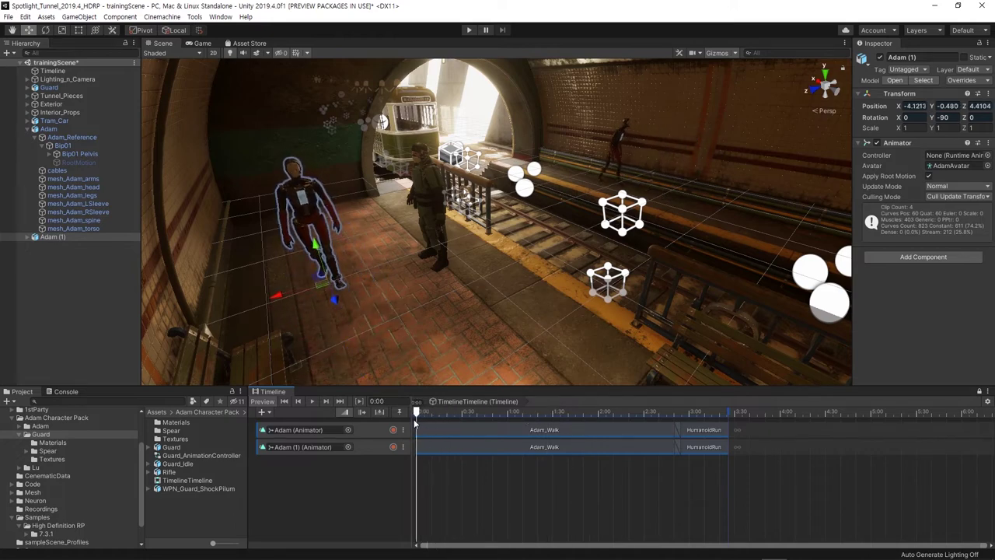
click(366, 429)
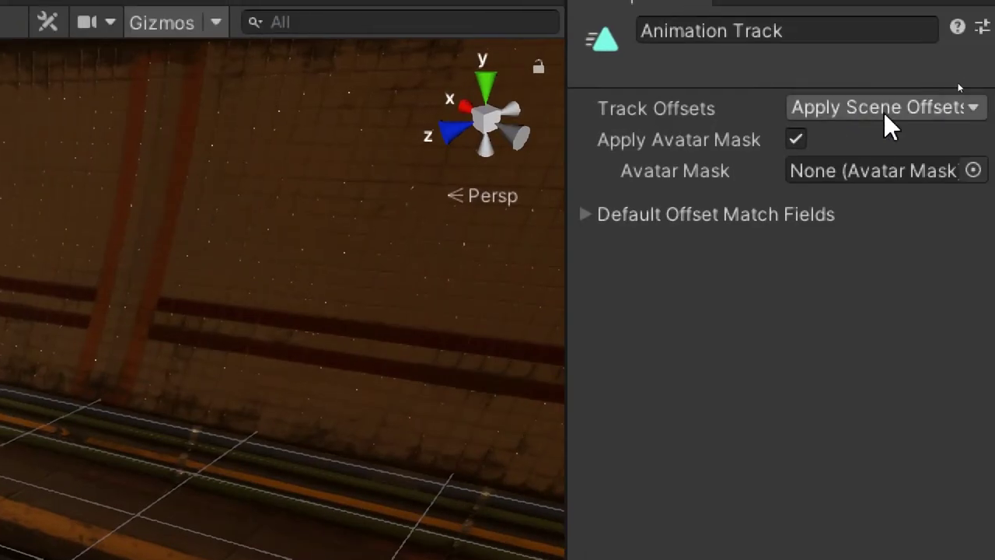
click(957, 84)
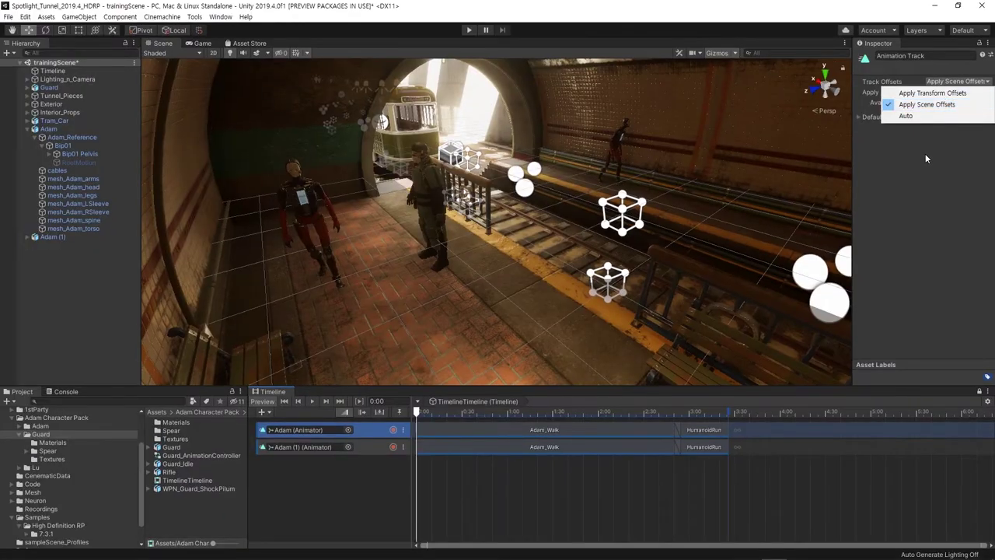
click(896, 127)
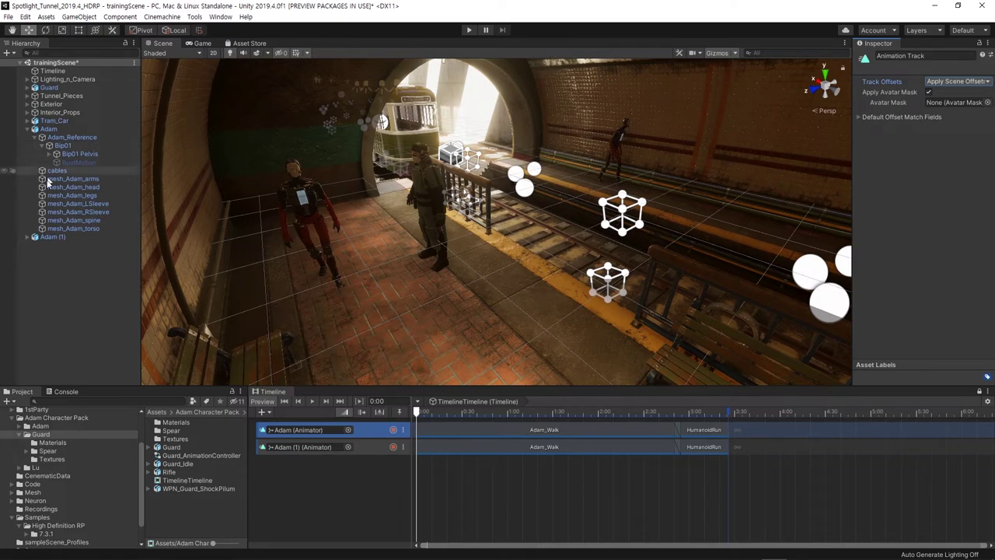
- Select both Adam animation tracks and delete them from the Timeline
click(53, 236)
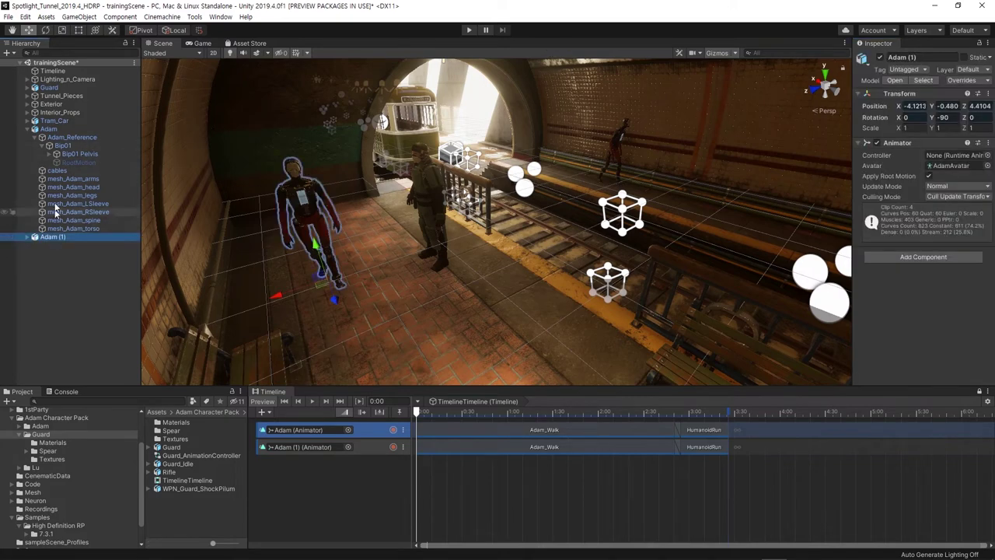
click(27, 129)
right_click(51, 137)
click(495, 484)
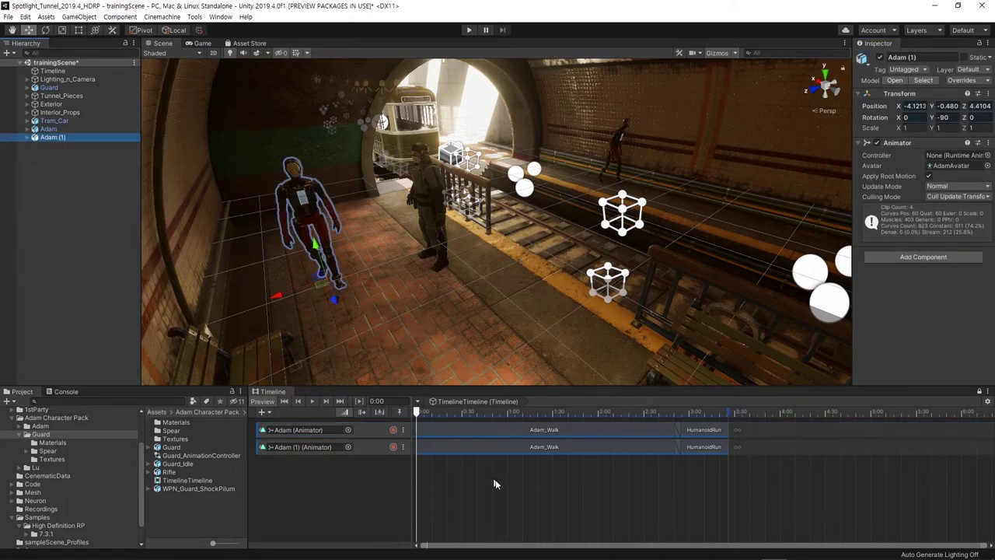
click(377, 450)
shift+click(371, 431)
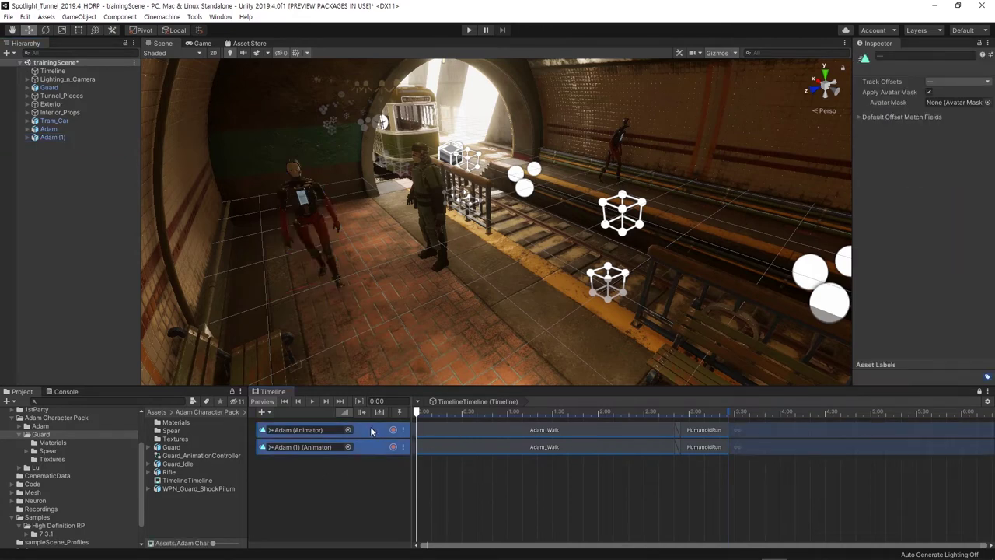
right_click(370, 432)
click(419, 329)
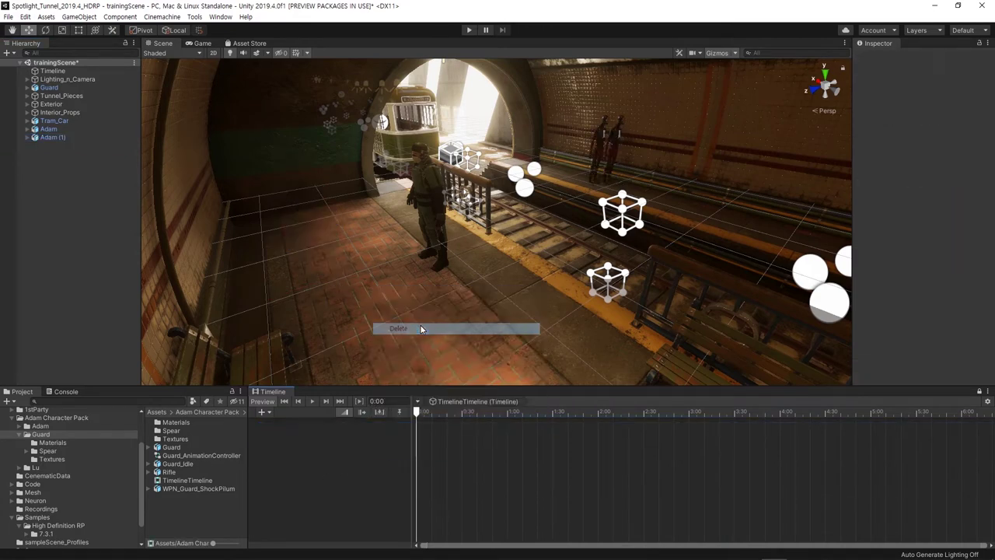
- Switch briefly to the screen-recording window and back to the Unity editor
key(alt+Tab)
click(801, 233)
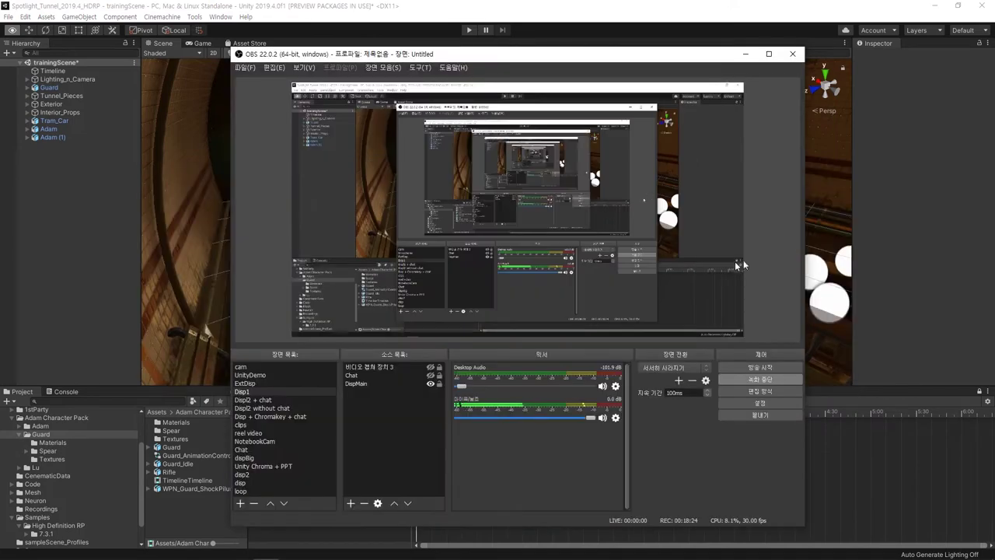
key(alt+Tab)
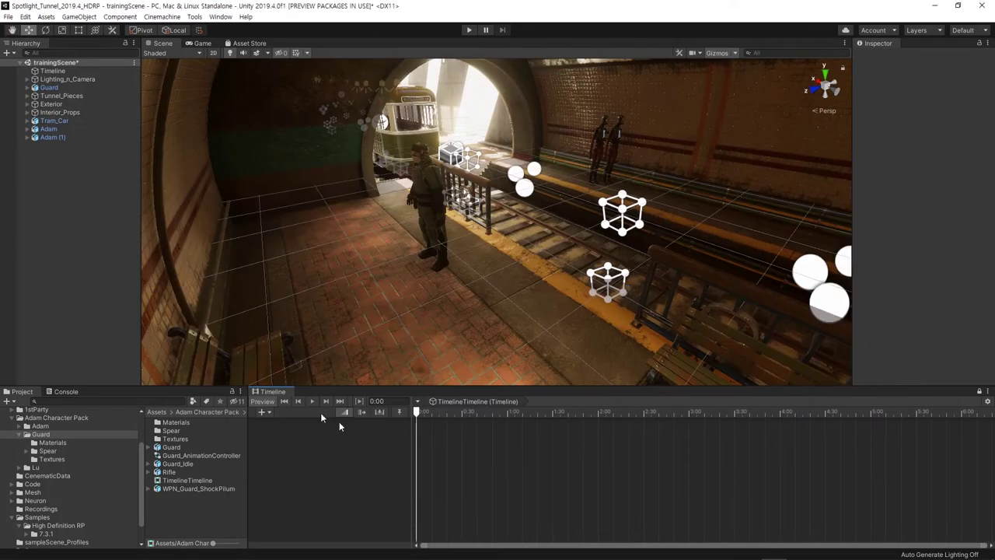
key(alt+Tab)
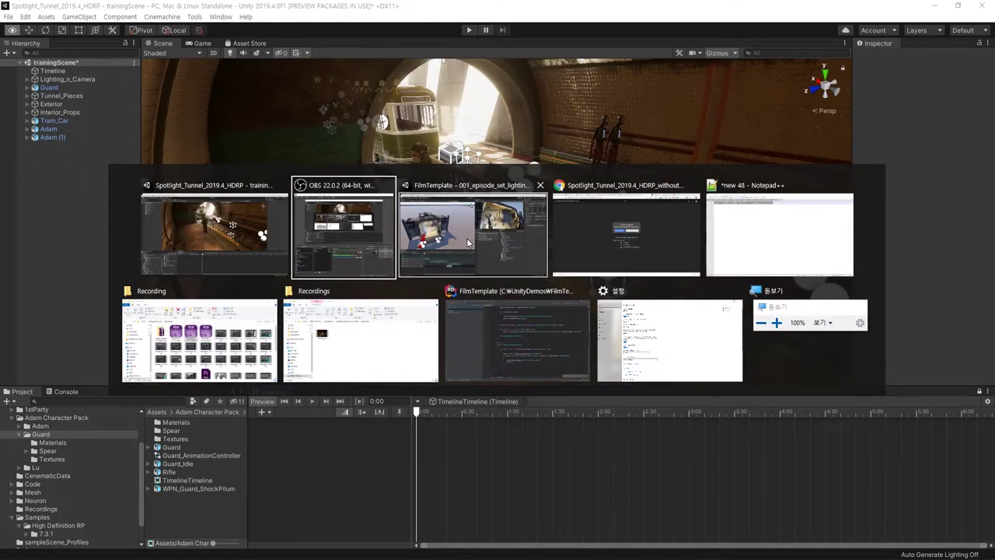
click(314, 253)
key(alt+Tab)
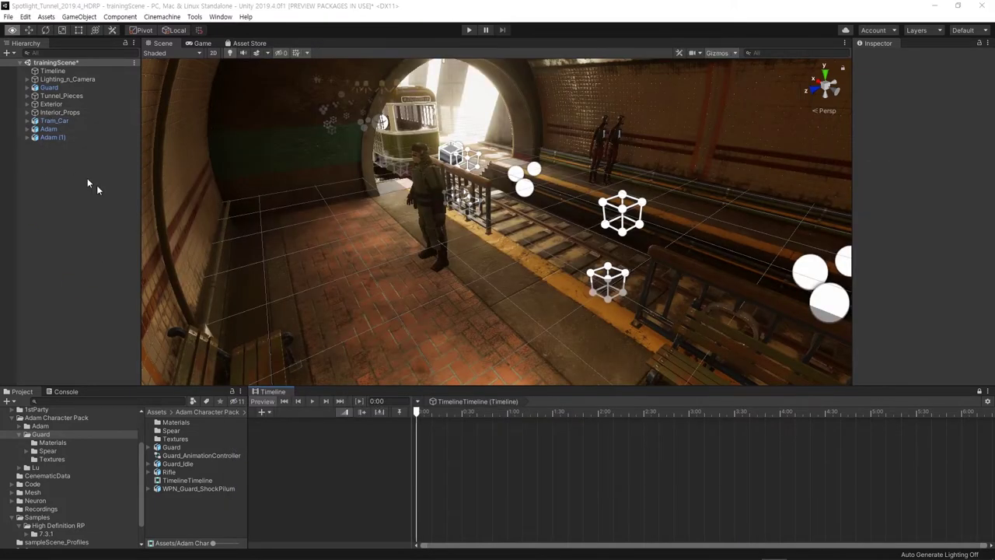
key(alt+Tab)
key(alt+Tab)
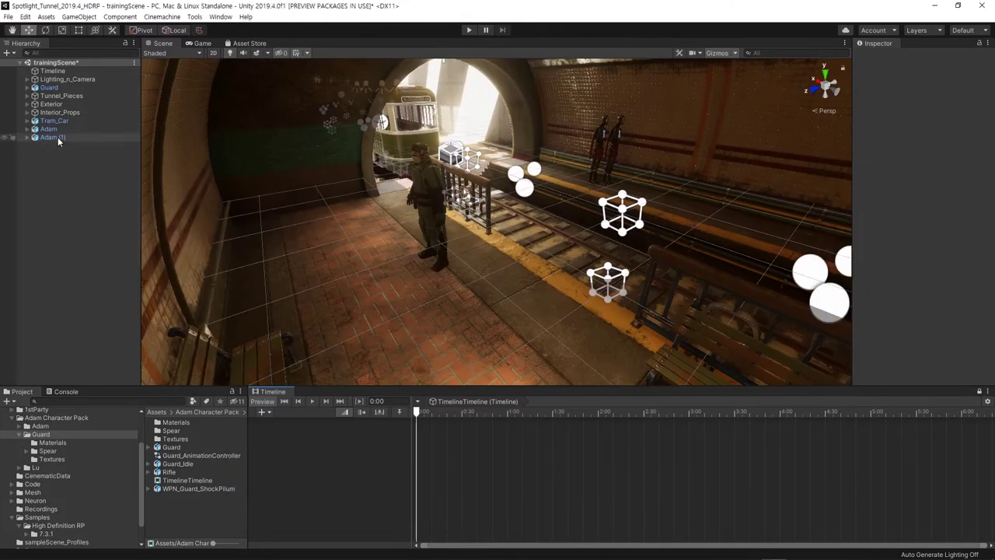
- Delete the duplicate Adam (1) from the Hierarchy
click(52, 137)
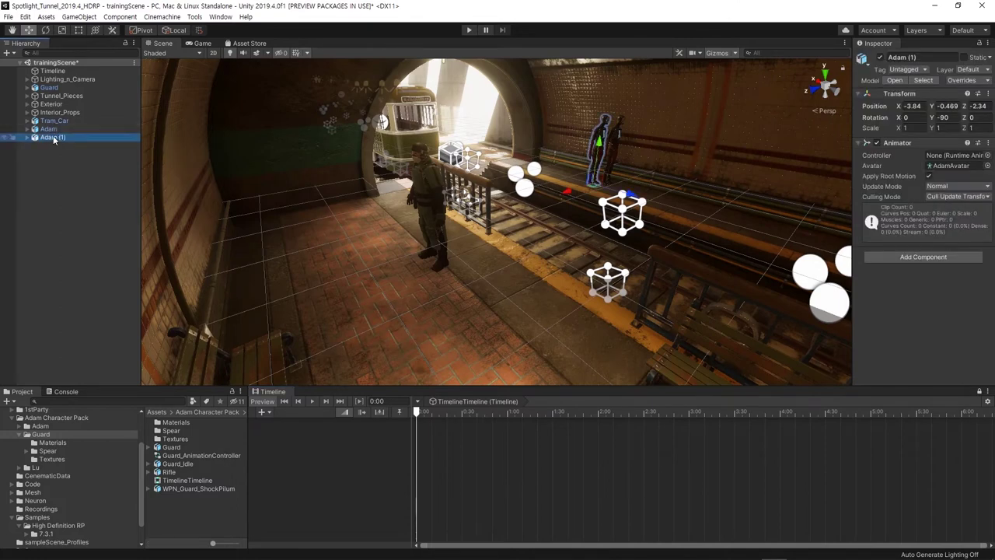
right_click(52, 137)
click(80, 191)
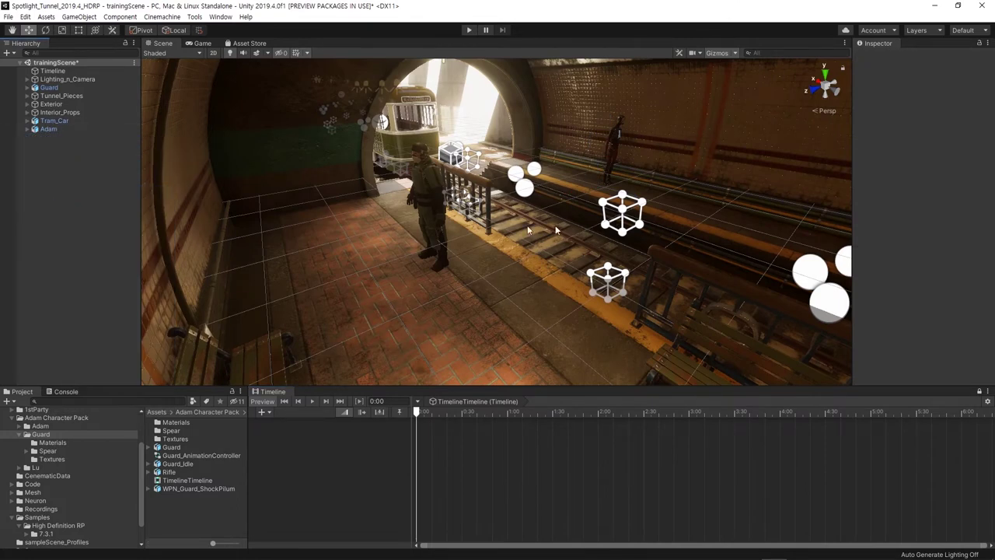
- Select Tram_Car, undo its accidental move, and drag it into the empty Timeline
click(56, 122)
click(51, 130)
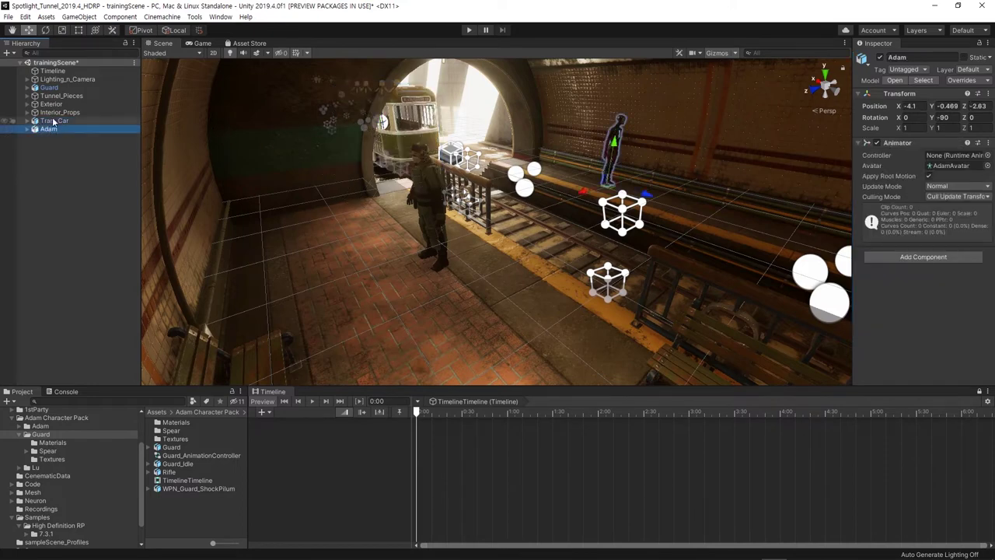
click(48, 88)
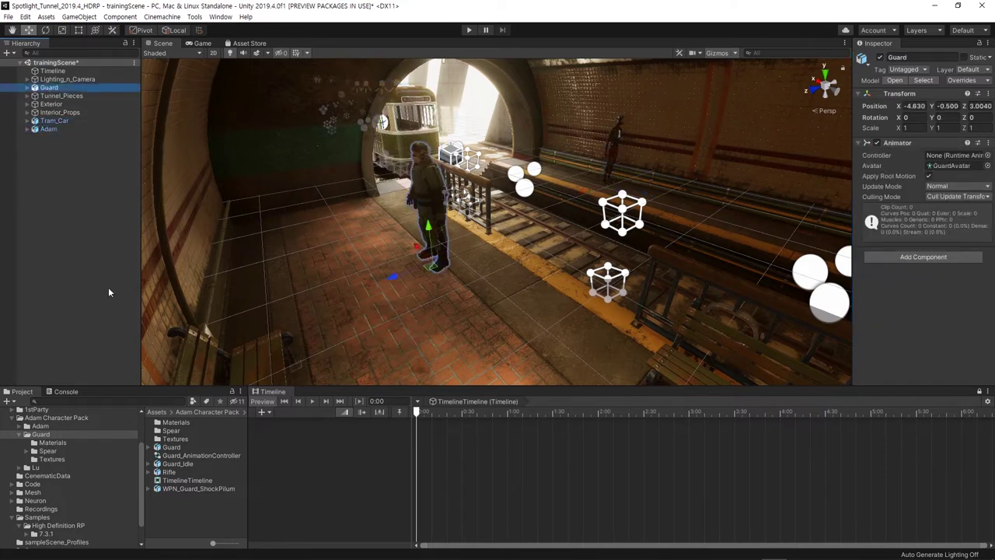
click(51, 122)
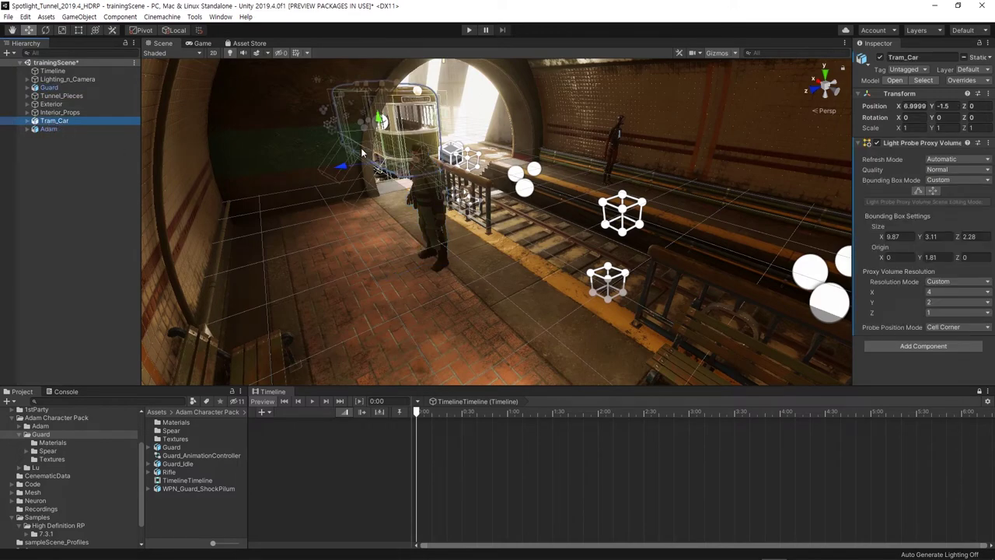
mouse_move(368, 218)
alt+mouse_down()
mouse_move(332, 154)
mouse_move(357, 156)
alt+mouse_up()
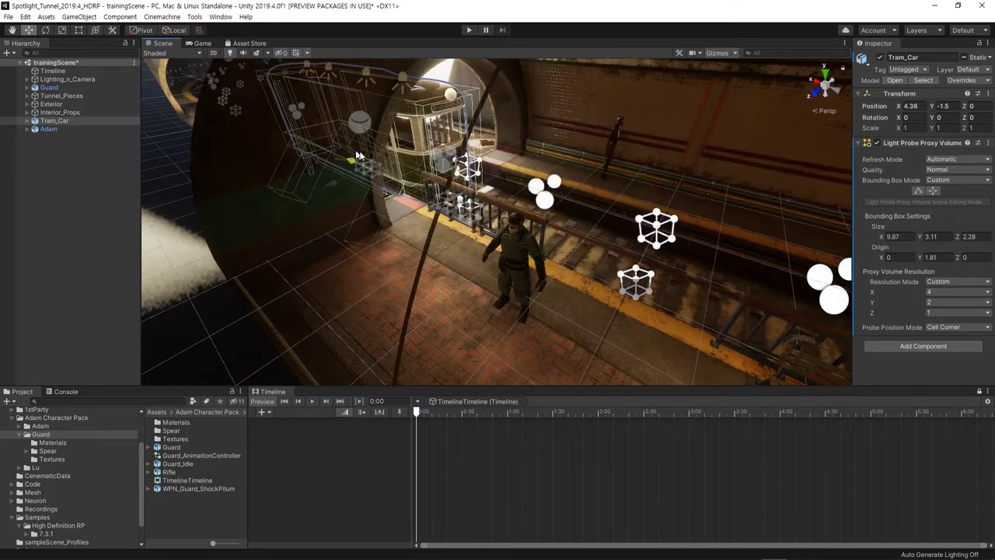
key(ctrl+z)
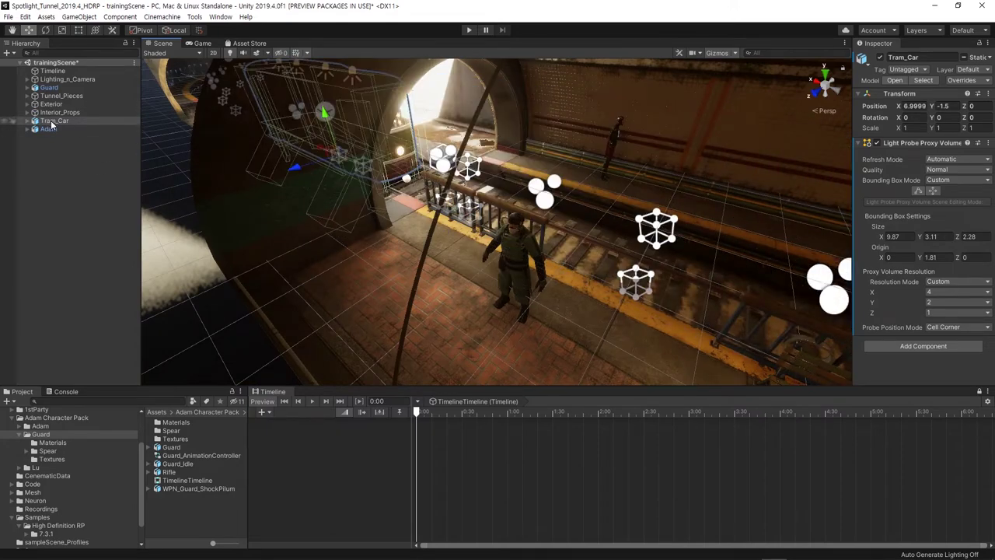
drag(51, 123, 290, 461)
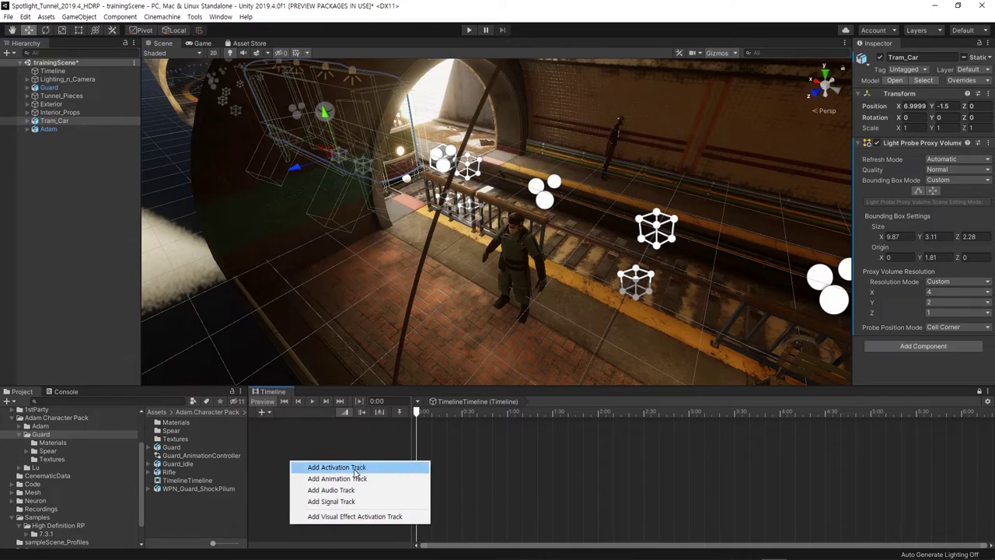
- Add an Animation Track for Tram_Car and slide the tram along the rails to X 4.22
click(351, 479)
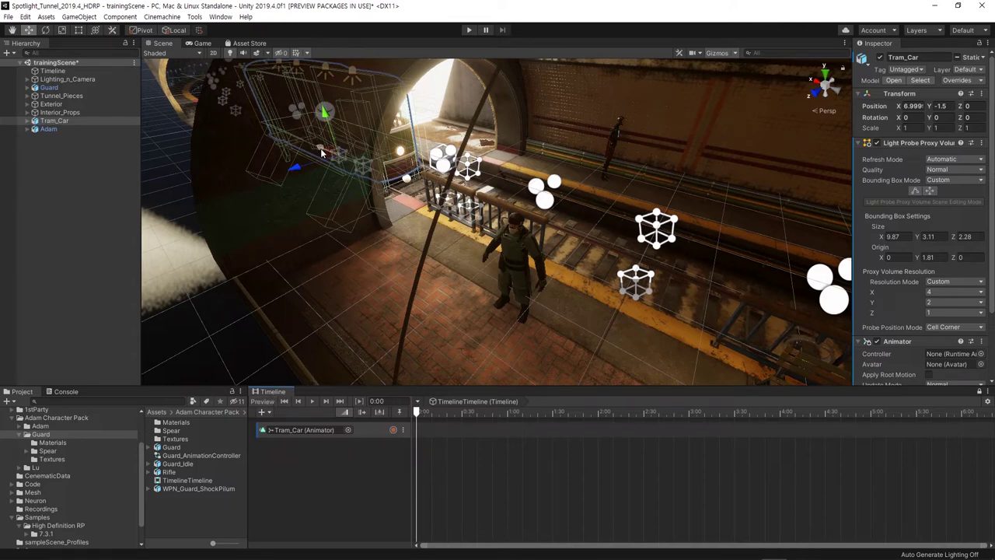
drag(321, 152, 341, 158)
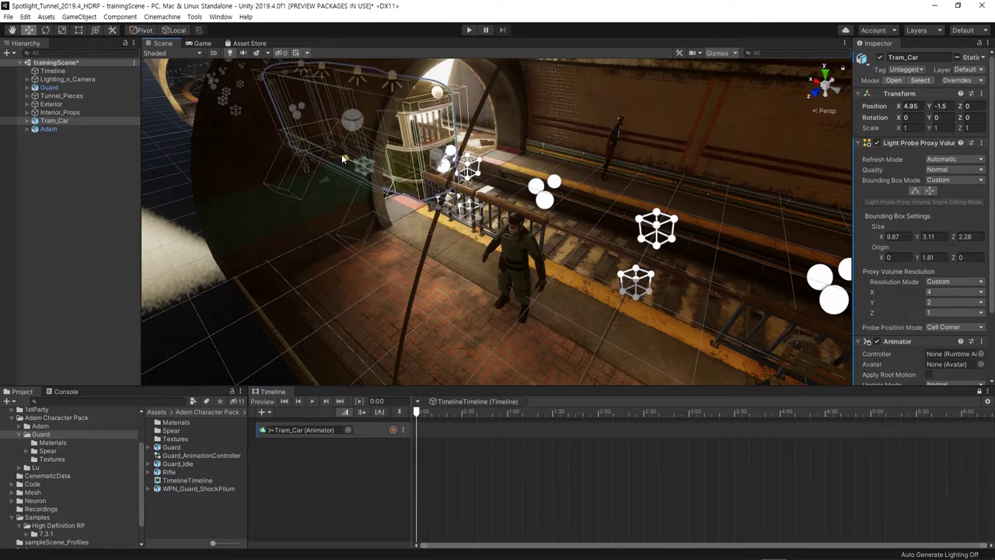
drag(341, 158, 349, 159)
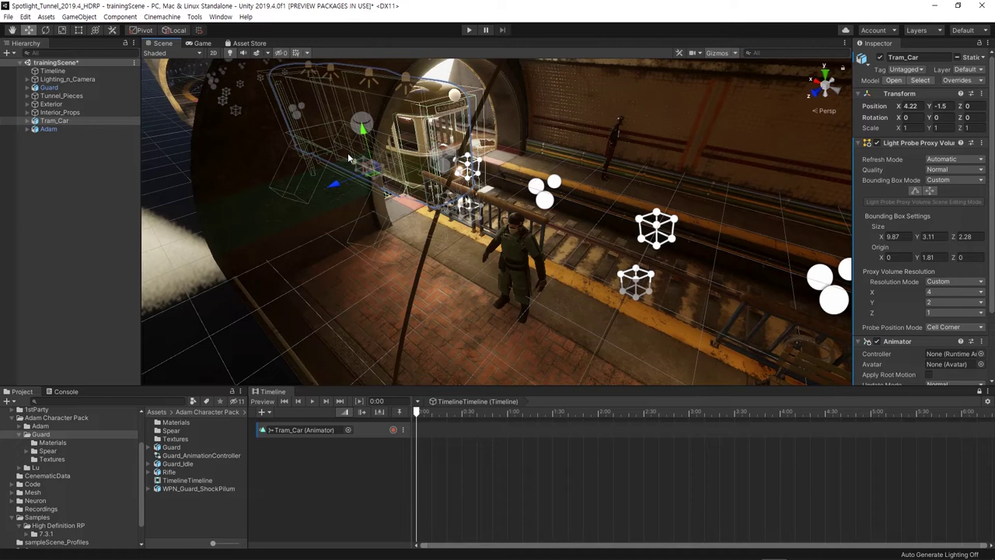
- Start recording the Tram_Car track, key its starting transform, and move the playhead to 3:00
click(393, 431)
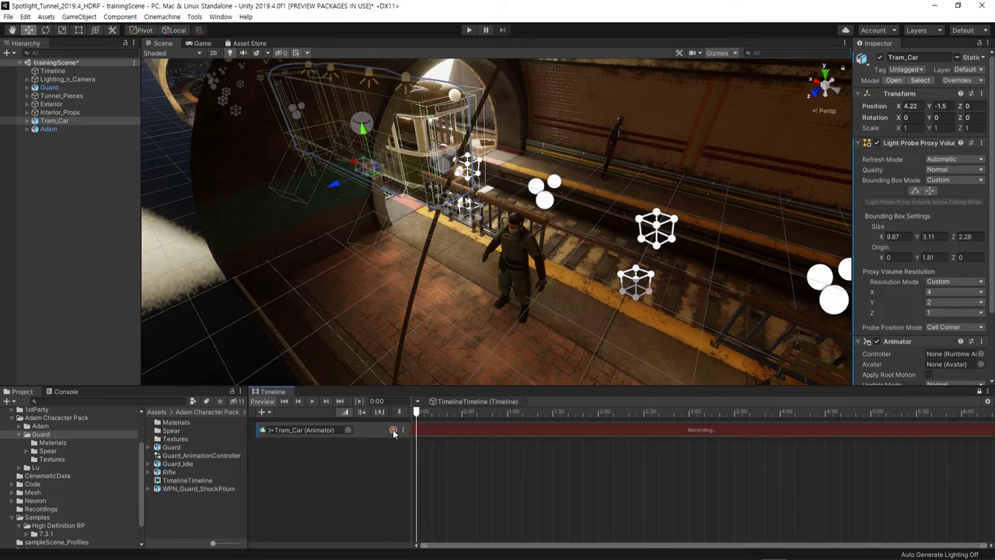
right_click(885, 107)
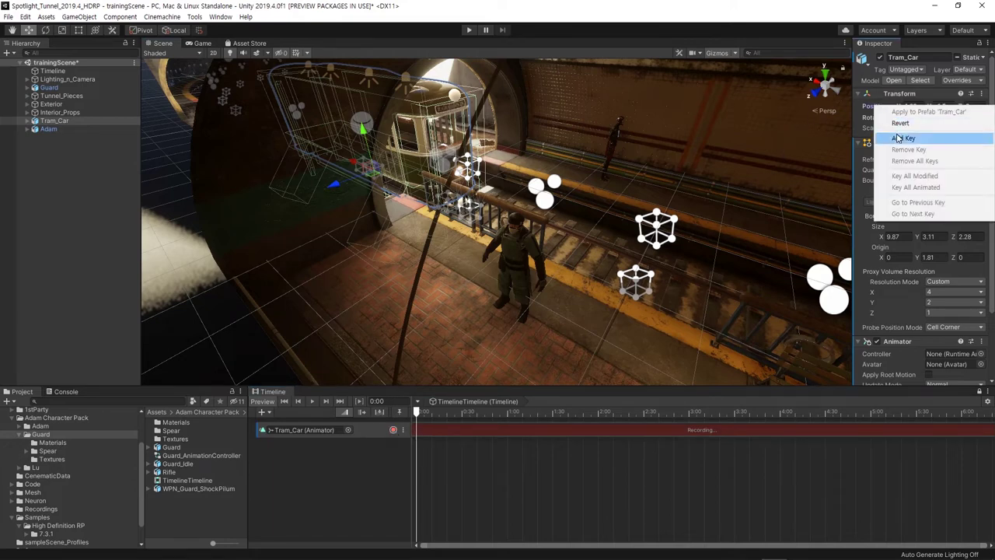
click(898, 139)
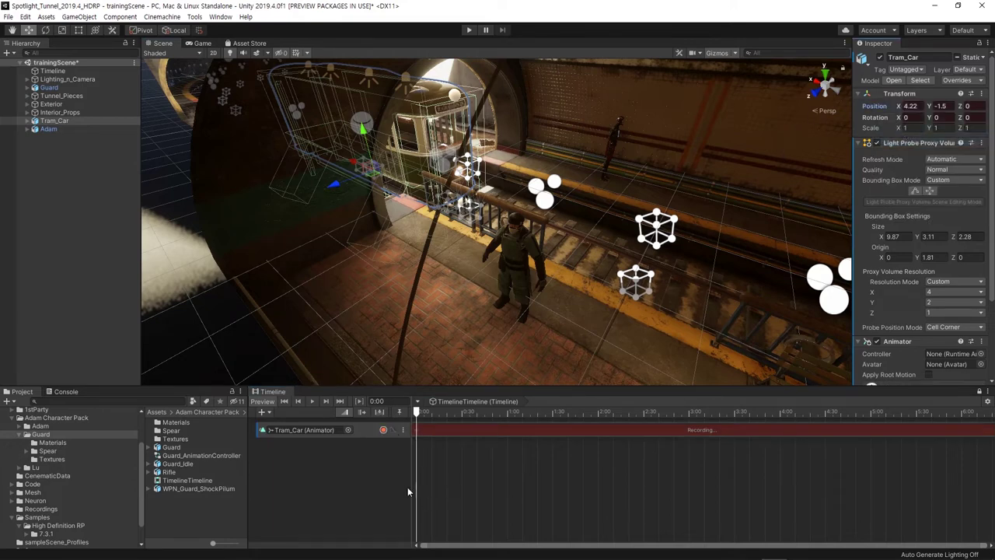
drag(417, 414, 690, 400)
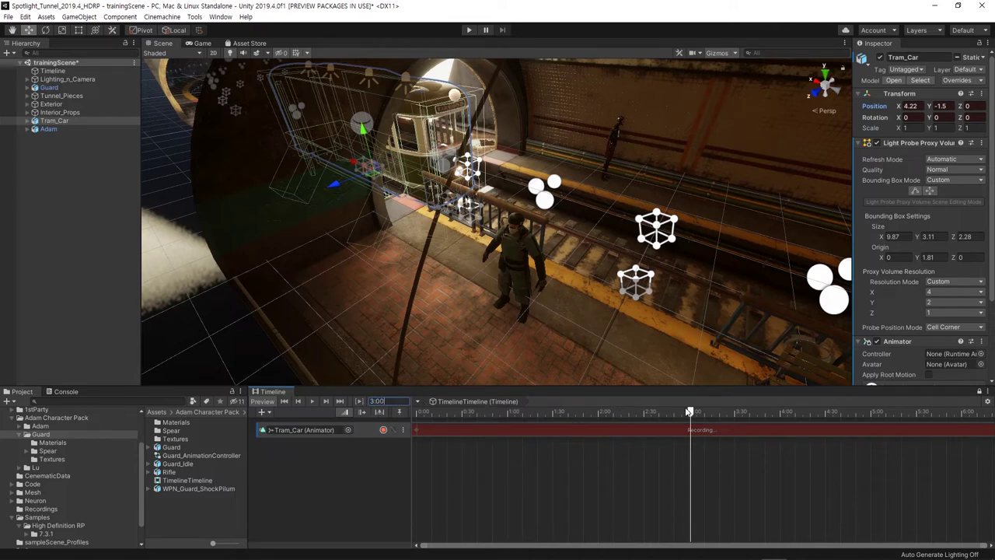
click(681, 416)
- Move the tram to Position X -9 at the platform, then stop recording
alt+drag(342, 172, 295, 128)
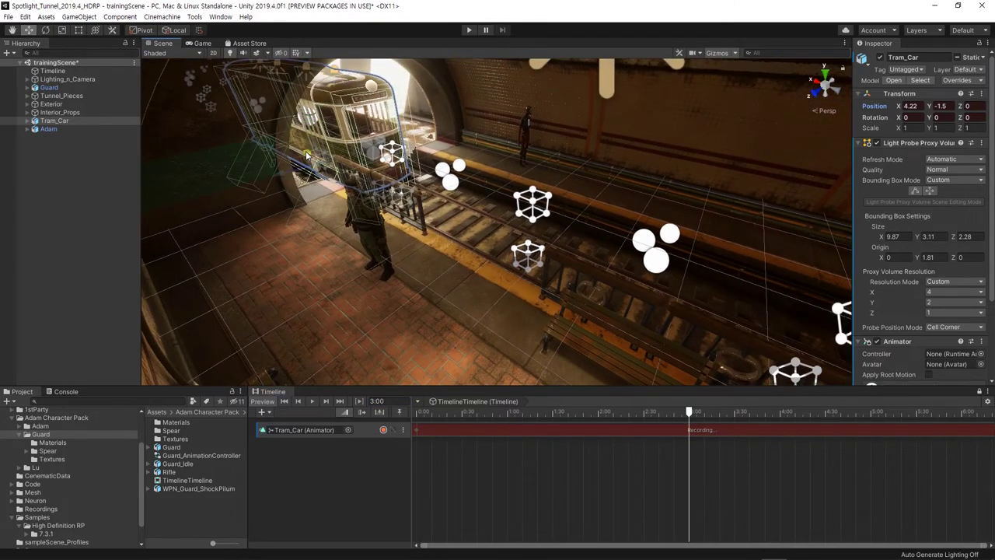
mouse_move(307, 155)
mouse_down()
mouse_move(402, 290)
mouse_move(556, 265)
mouse_move(627, 266)
mouse_move(614, 290)
mouse_up()
middle_drag(614, 289, 520, 289)
drag(455, 258, 651, 295)
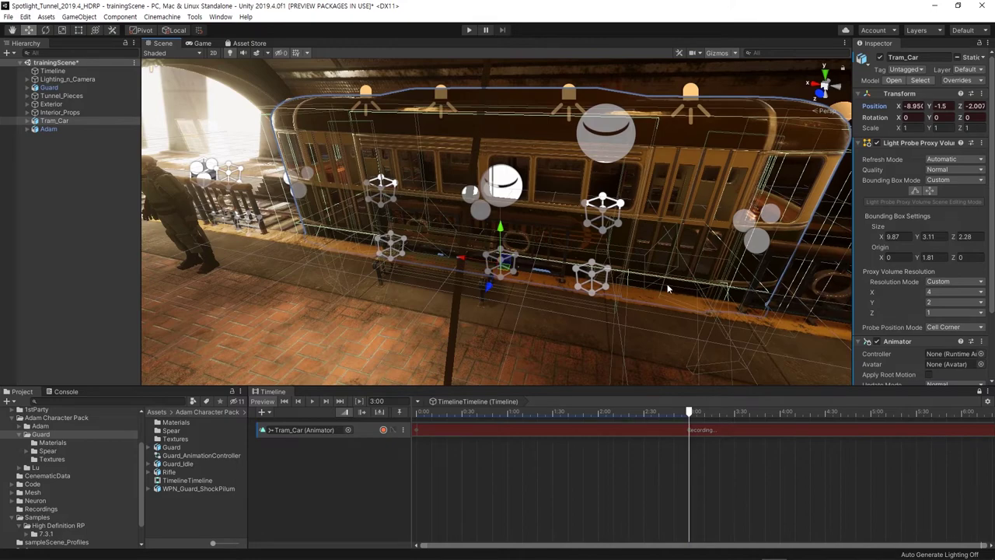
click(914, 105)
text(-9)
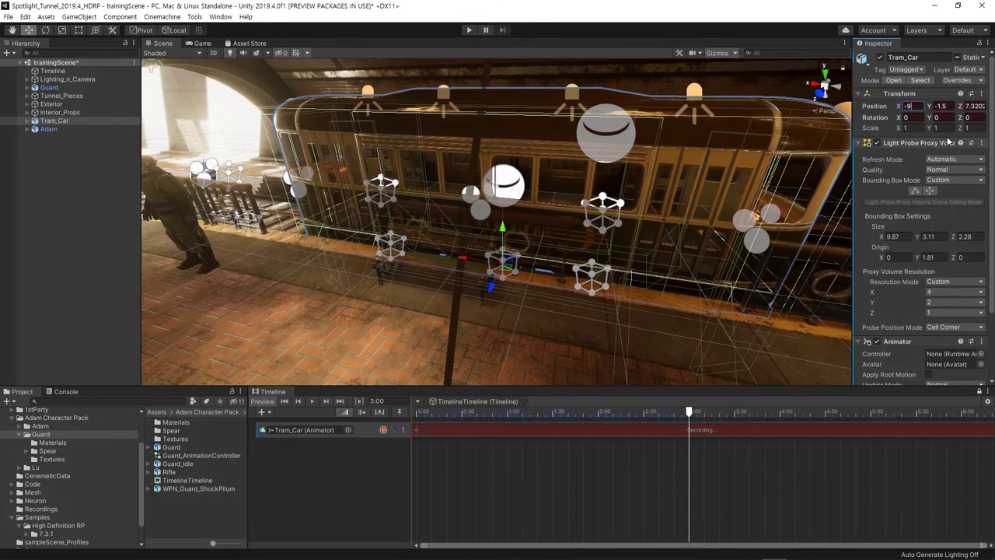
mouse_move(787, 206)
alt+mouse_down()
mouse_move(611, 298)
mouse_move(587, 325)
alt+mouse_up()
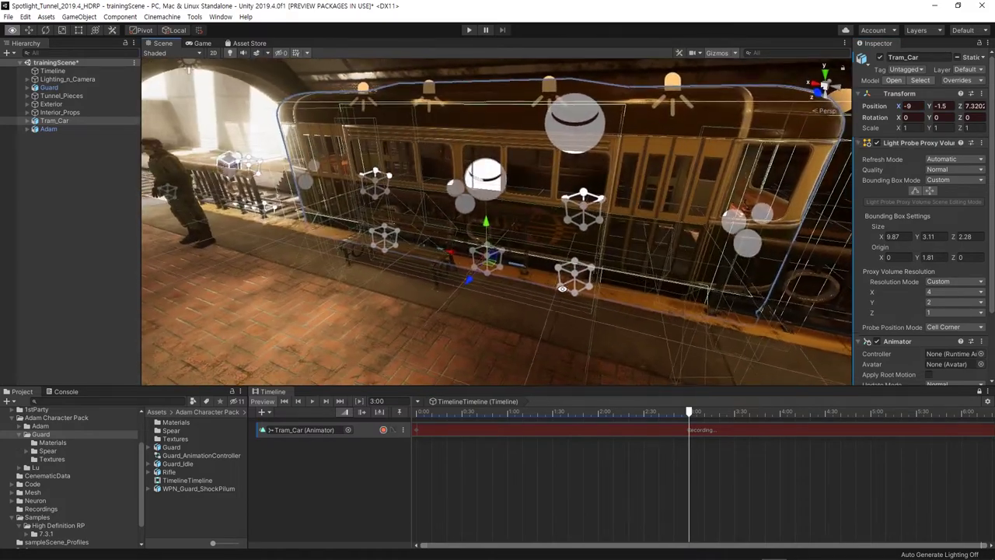
click(384, 430)
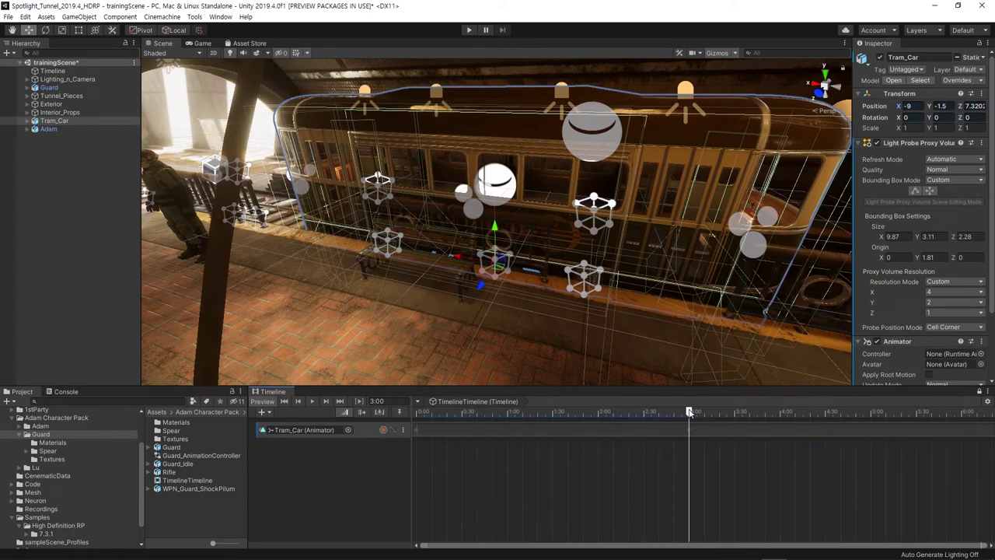
drag(689, 412, 602, 420)
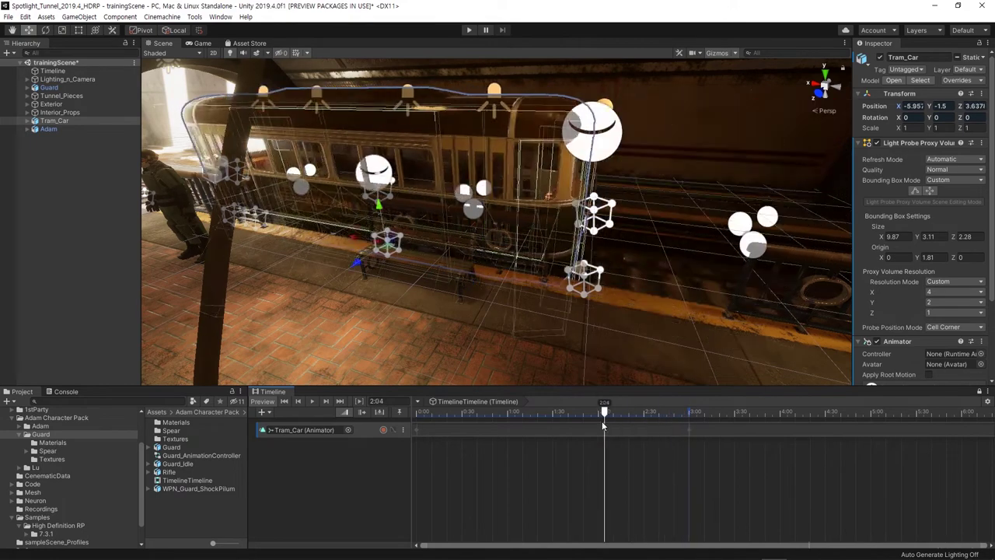
mouse_move(602, 421)
mouse_down()
mouse_move(524, 424)
mouse_move(673, 420)
mouse_up()
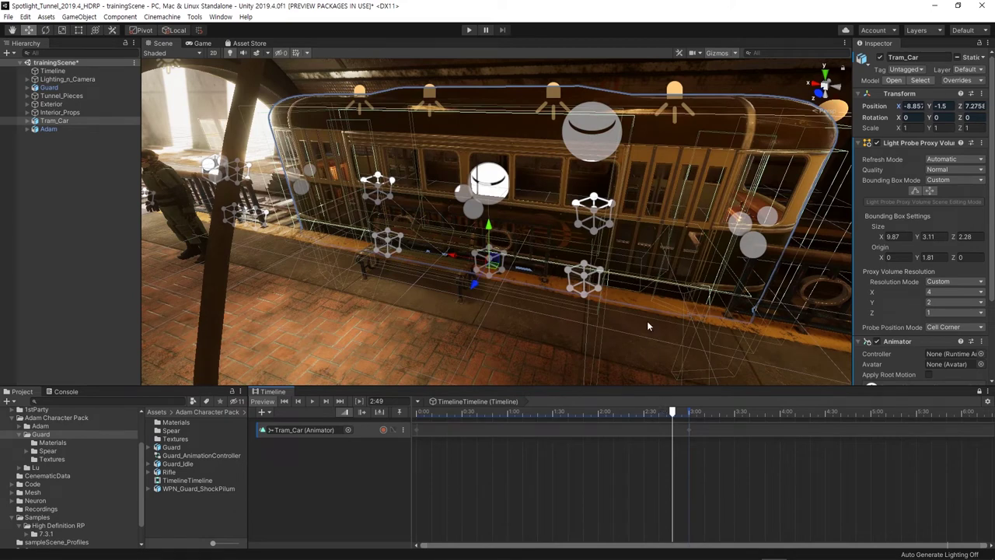
- Unpack the Tram_Car prefab and parent Adam under it
click(51, 122)
click(27, 121)
click(59, 129)
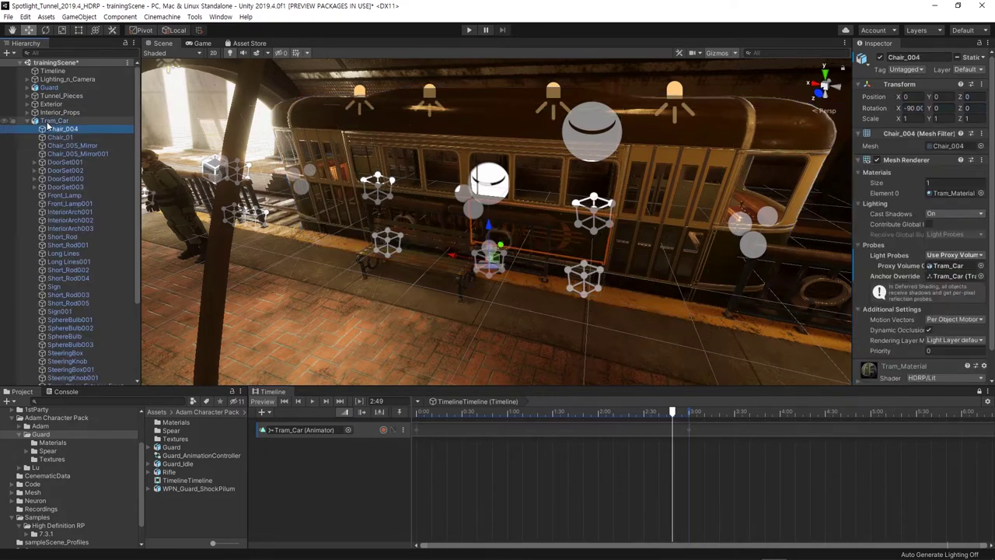
click(53, 121)
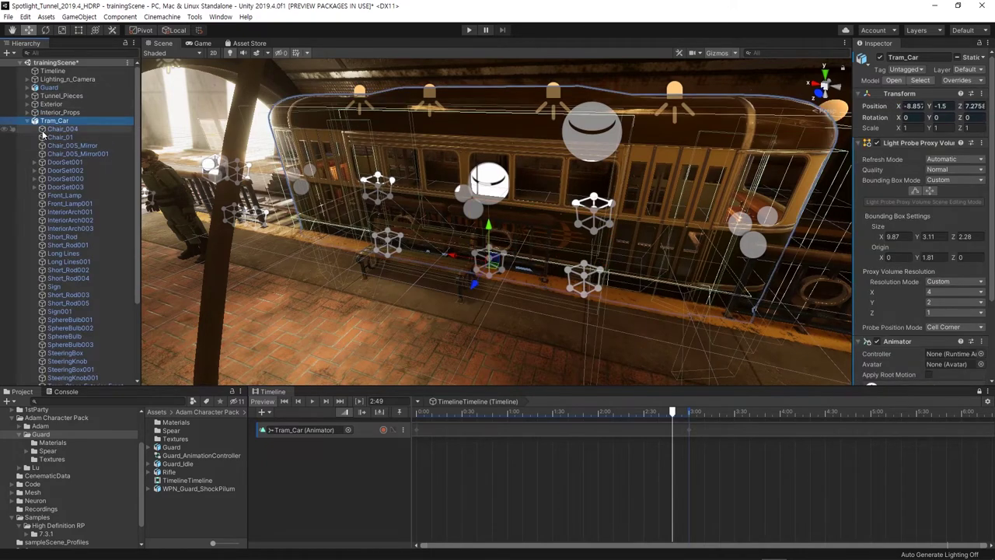
scroll(41, 153, down, 4)
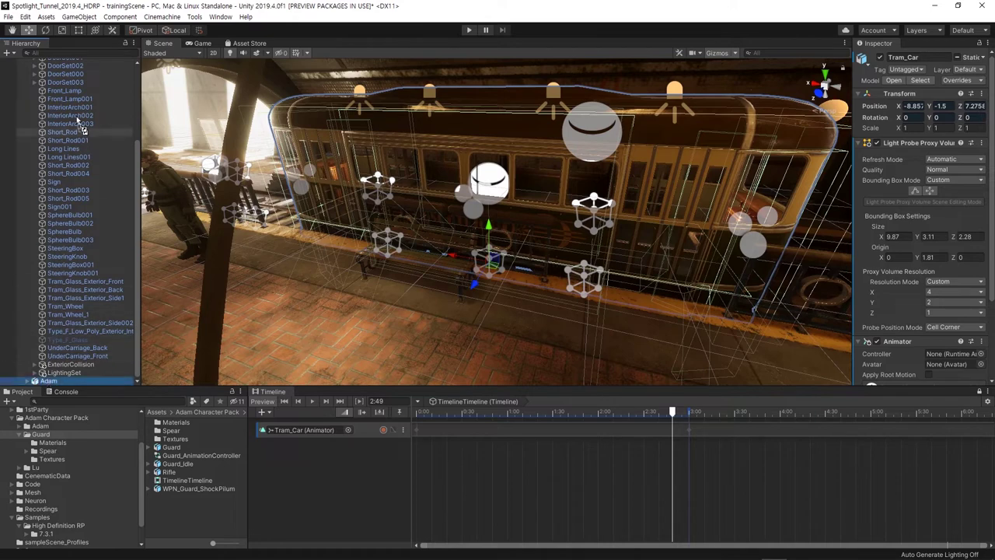
scroll(56, 64, up, 1)
scroll(56, 62, up, 3)
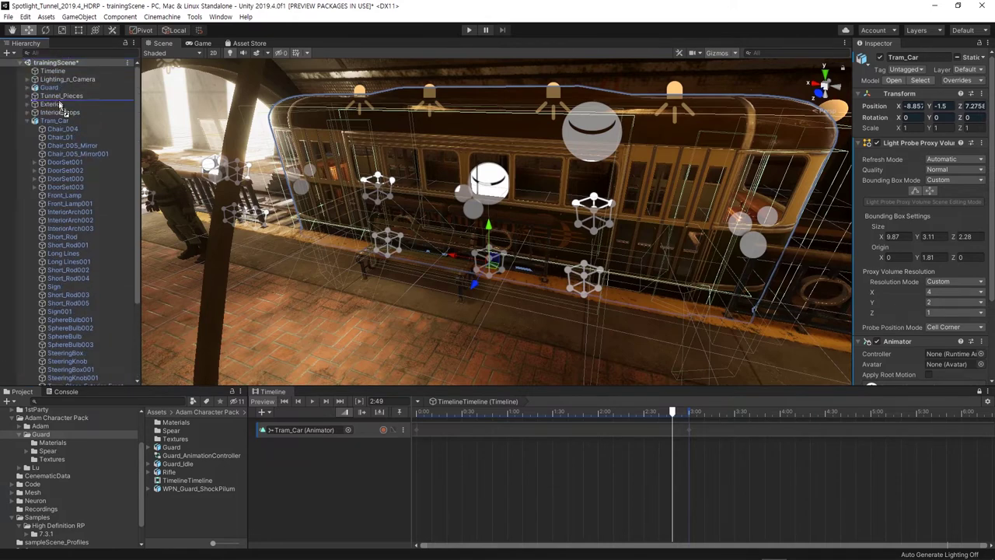
drag(62, 128, 78, 136)
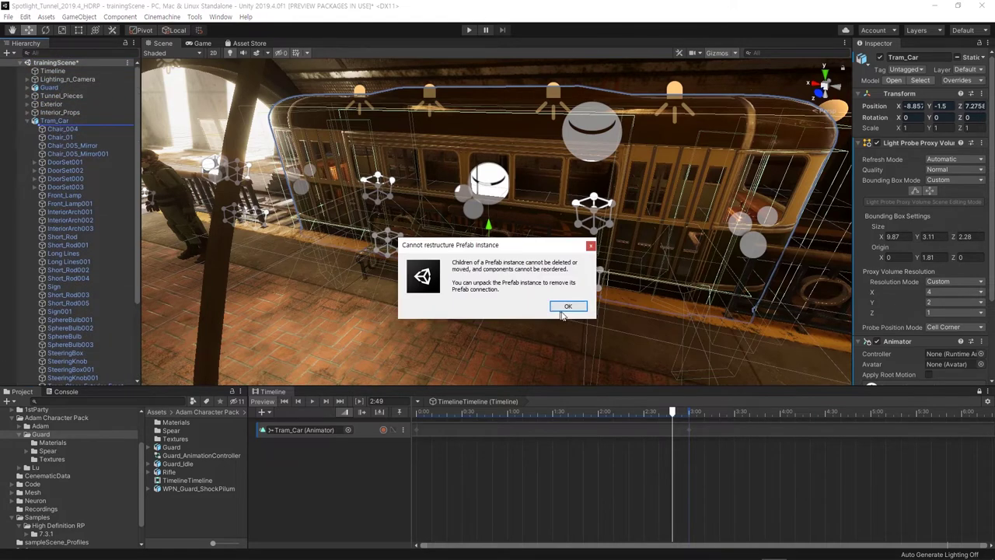
click(566, 305)
scroll(62, 155, up, 3)
right_click(50, 121)
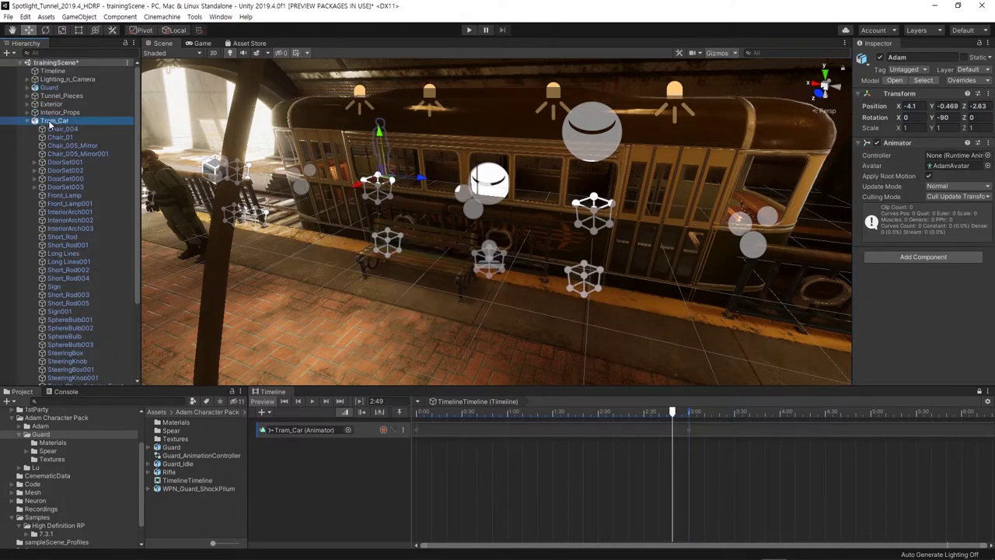
click(97, 237)
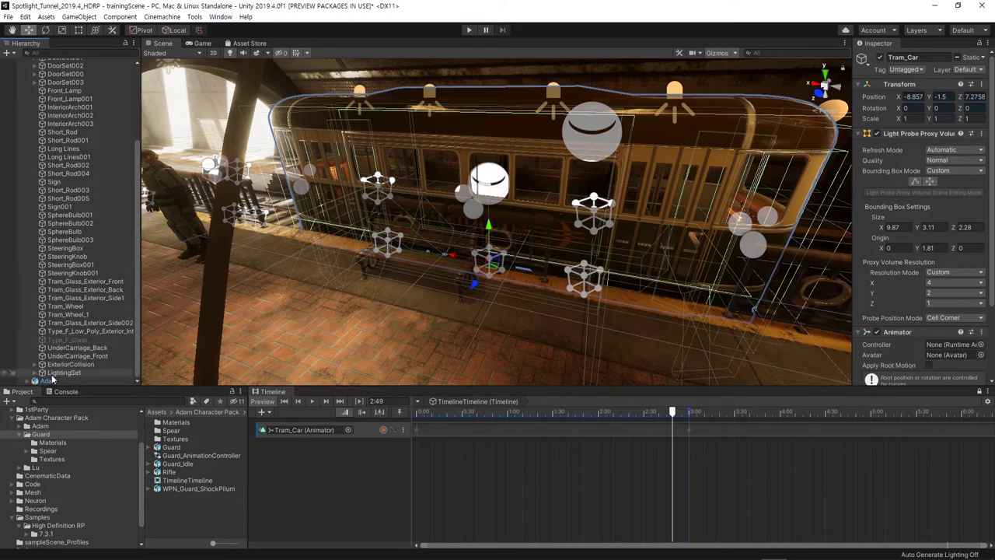
- Reset Adam's Transform and place him on the tram floor at X -2.737, Y 0.991, Z -0.86
scroll(74, 64, up, 2)
scroll(73, 63, up, 3)
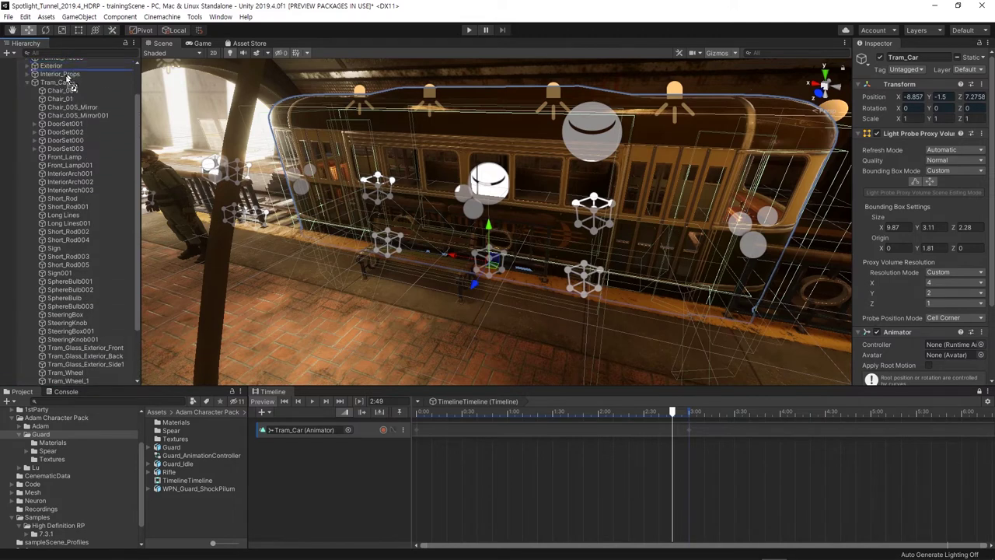
click(74, 91)
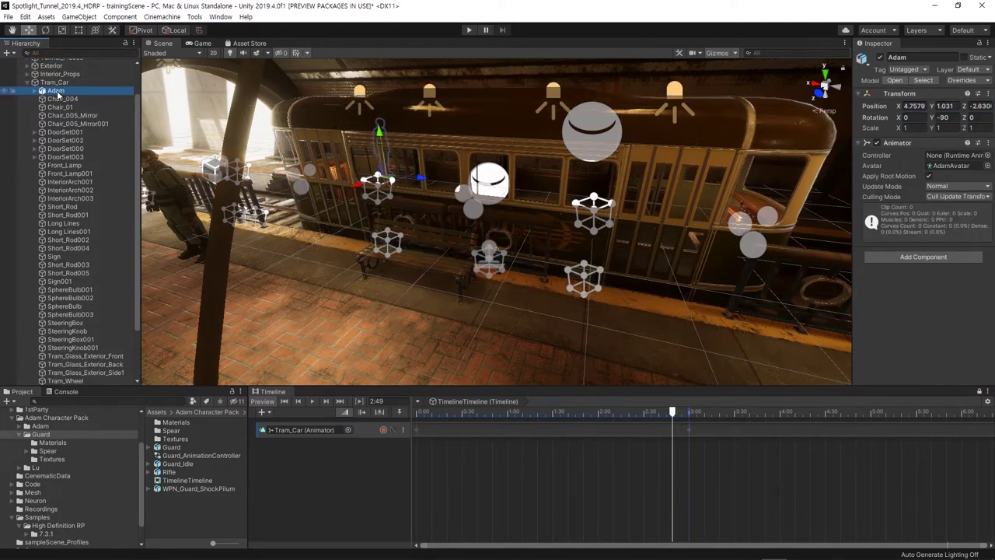
click(987, 93)
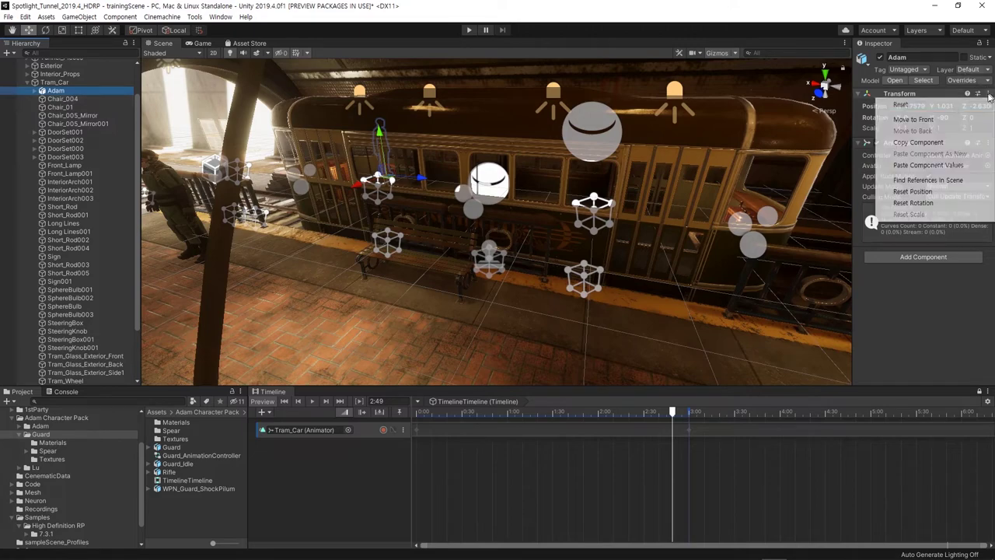
click(895, 101)
key(f)
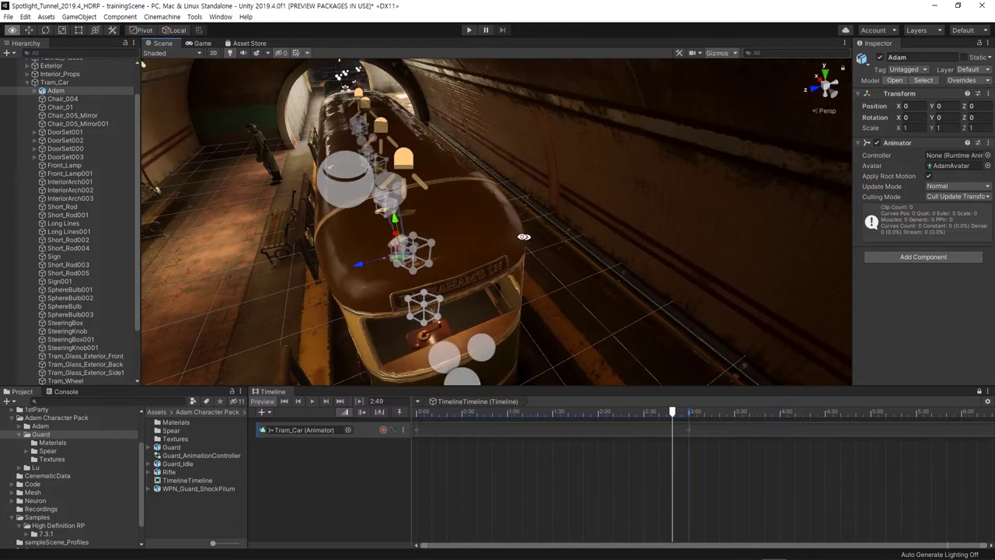
key(w)
mouse_move(399, 264)
mouse_down()
mouse_move(414, 308)
mouse_move(485, 303)
mouse_move(470, 300)
mouse_up()
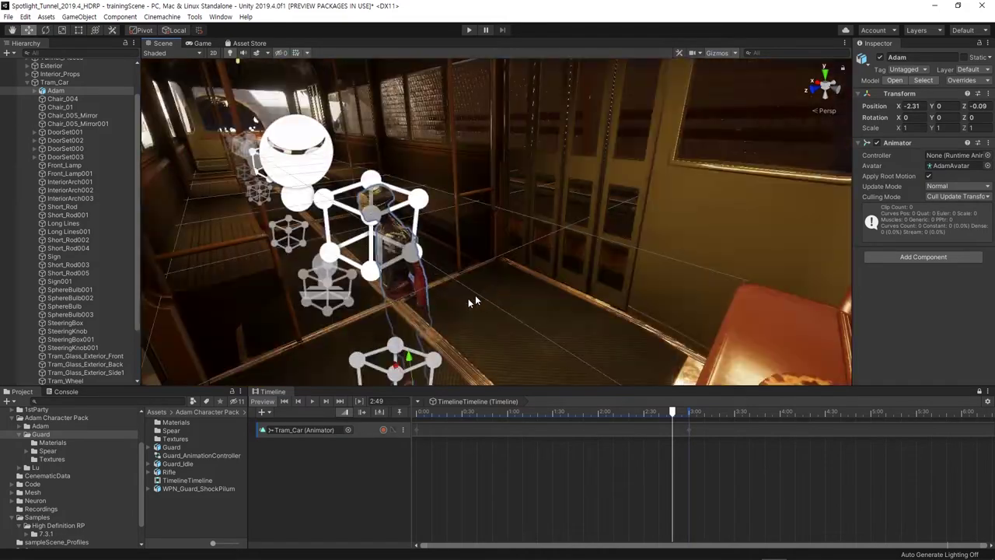
drag(408, 356, 425, 282)
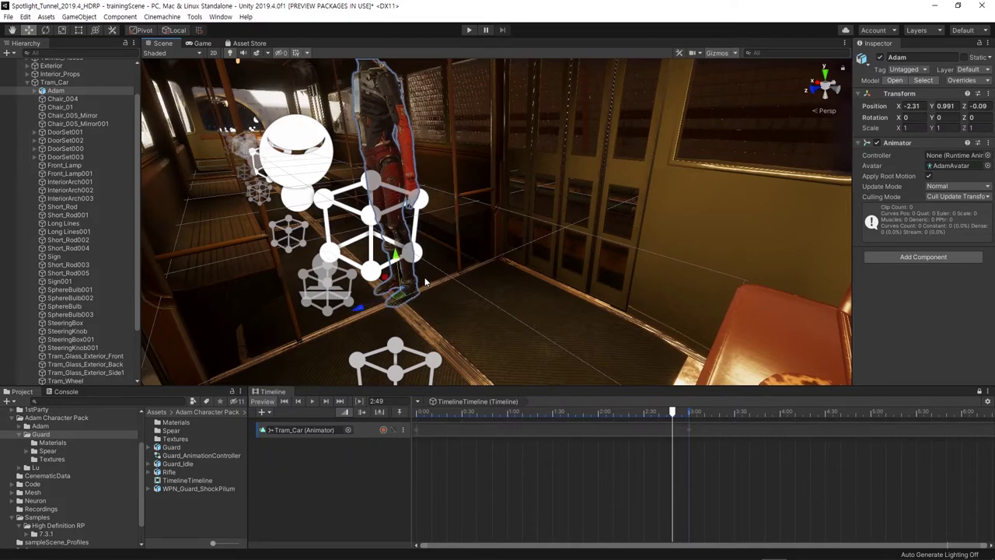
mouse_move(360, 309)
mouse_down()
mouse_move(428, 282)
mouse_move(454, 330)
mouse_move(577, 325)
mouse_up()
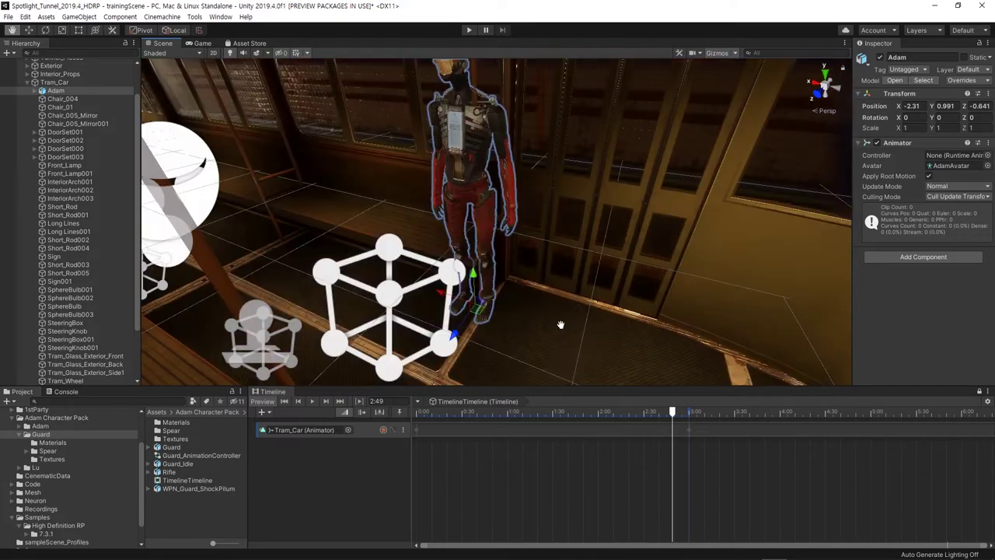
mouse_move(577, 325)
alt+mouse_down()
mouse_move(445, 296)
mouse_move(478, 301)
alt+mouse_up()
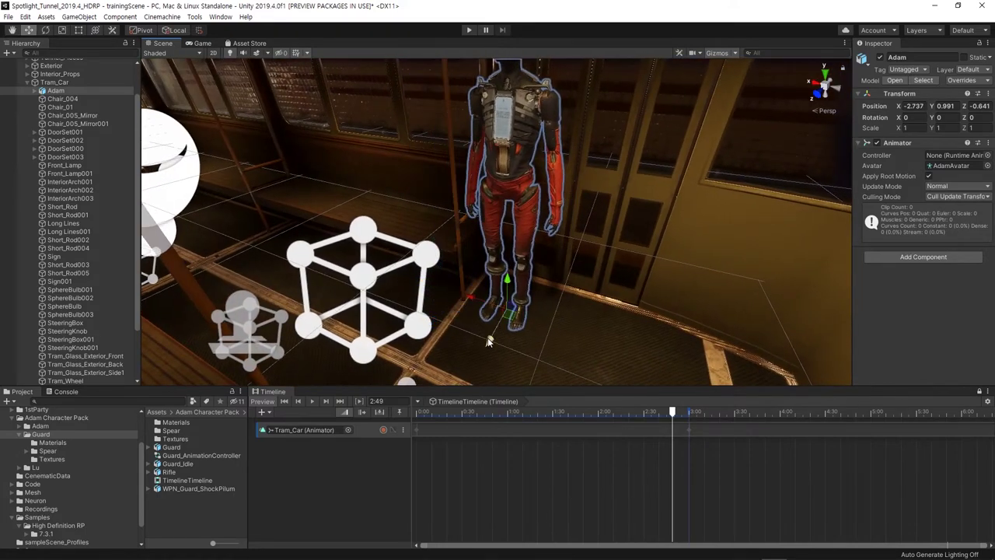
drag(488, 342, 490, 337)
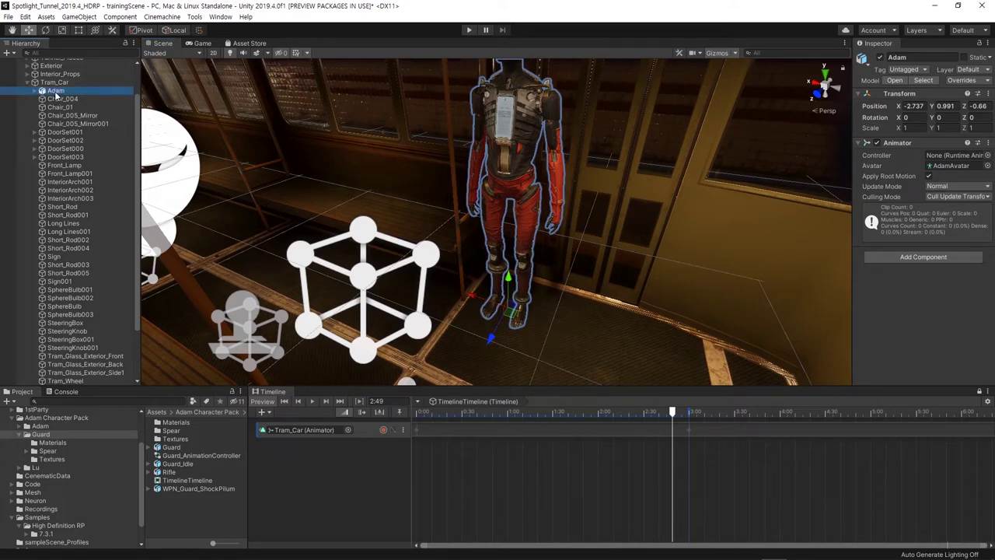
- Add an Animation Track for Adam holding the Guard_Idle clip
right_click(317, 451)
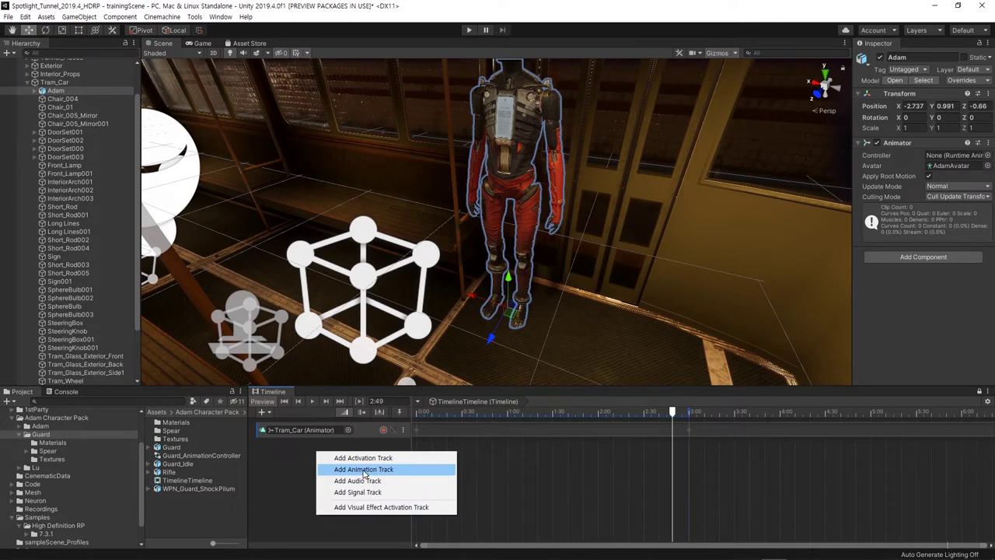
click(364, 471)
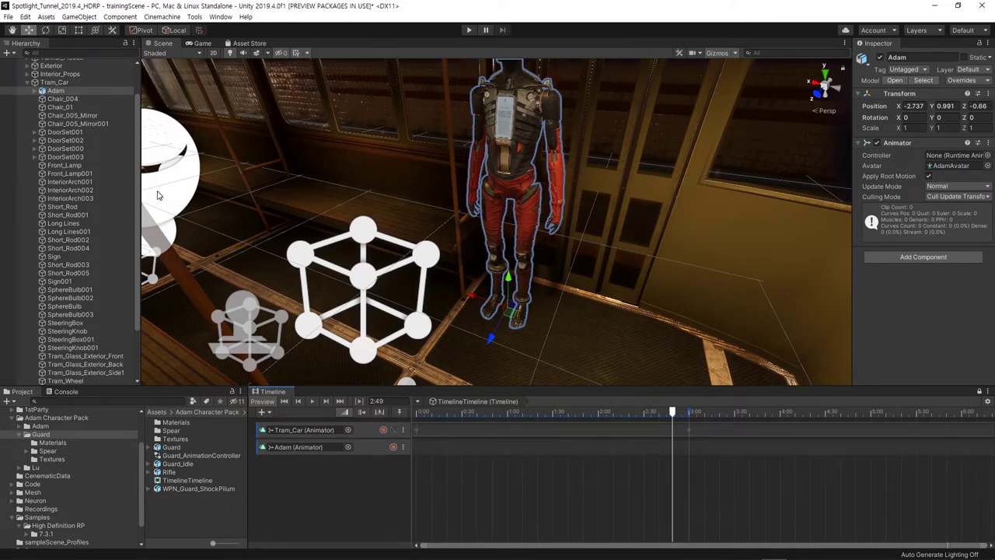
right_click(473, 449)
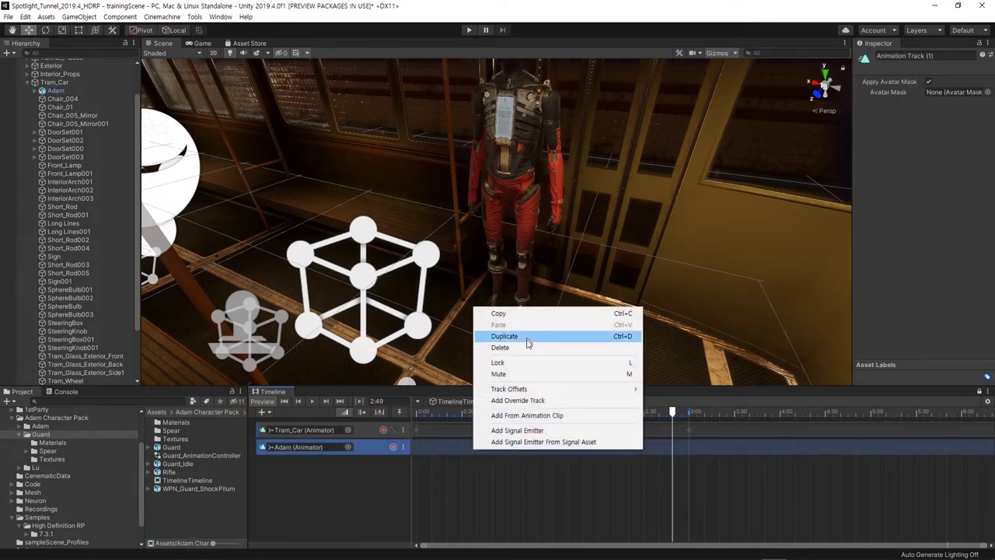
click(555, 415)
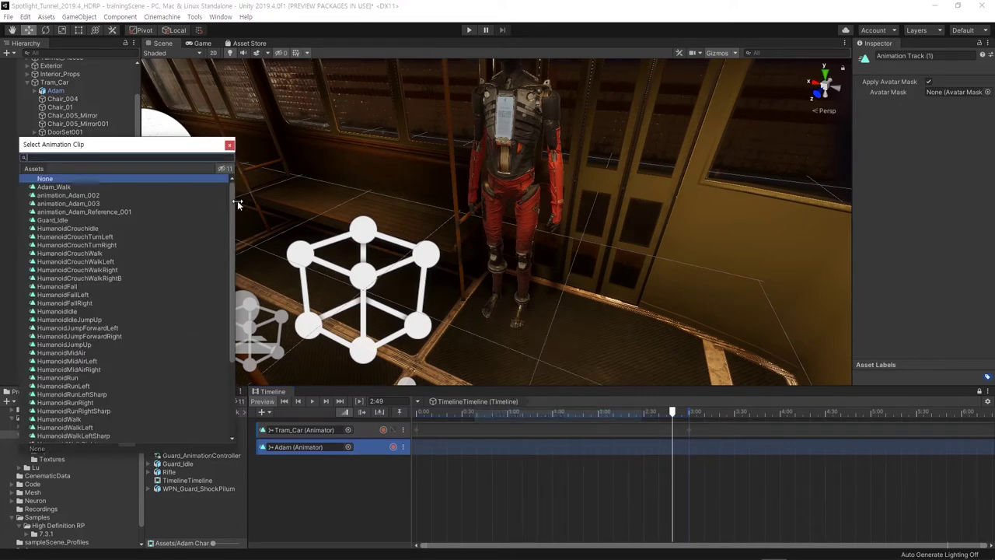
text(Idle)
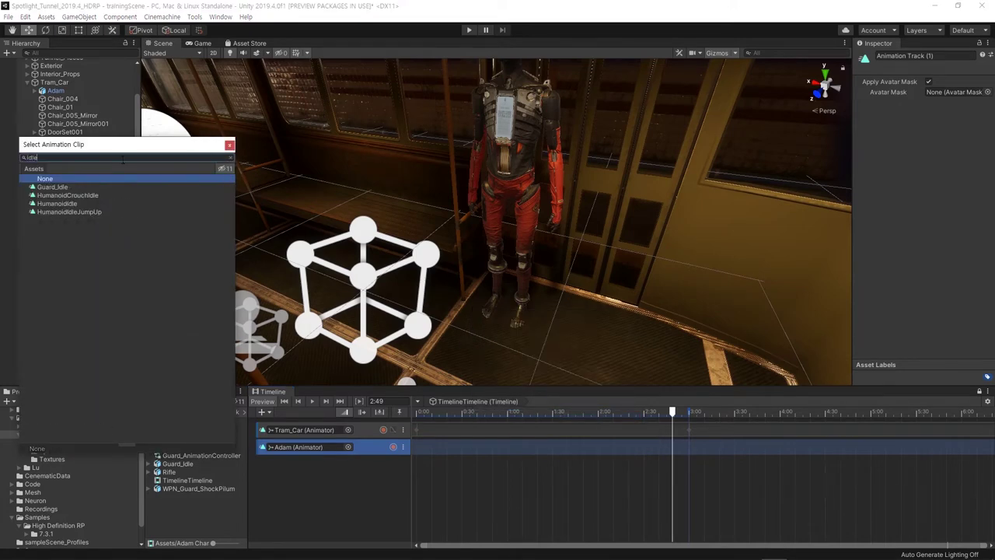
double_click(59, 188)
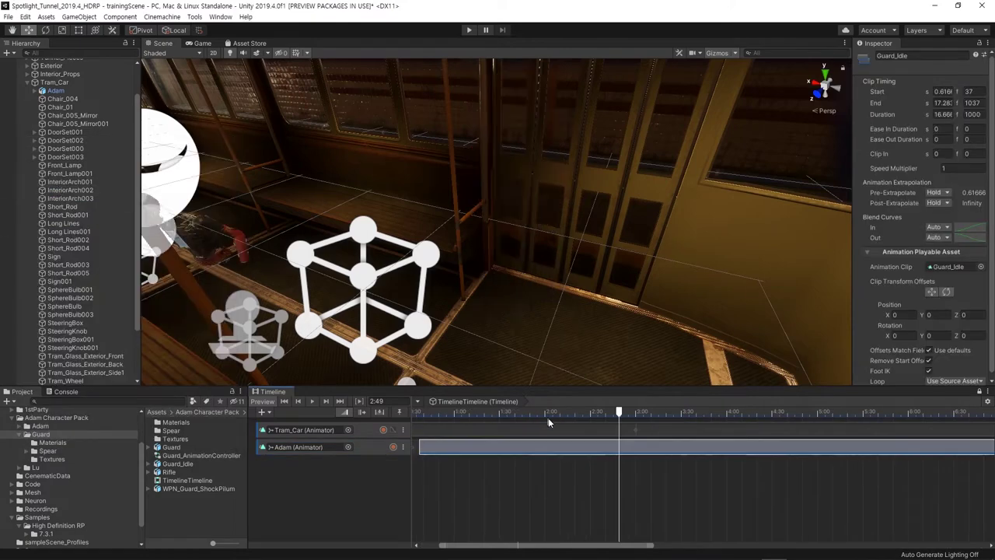
drag(476, 449, 499, 463)
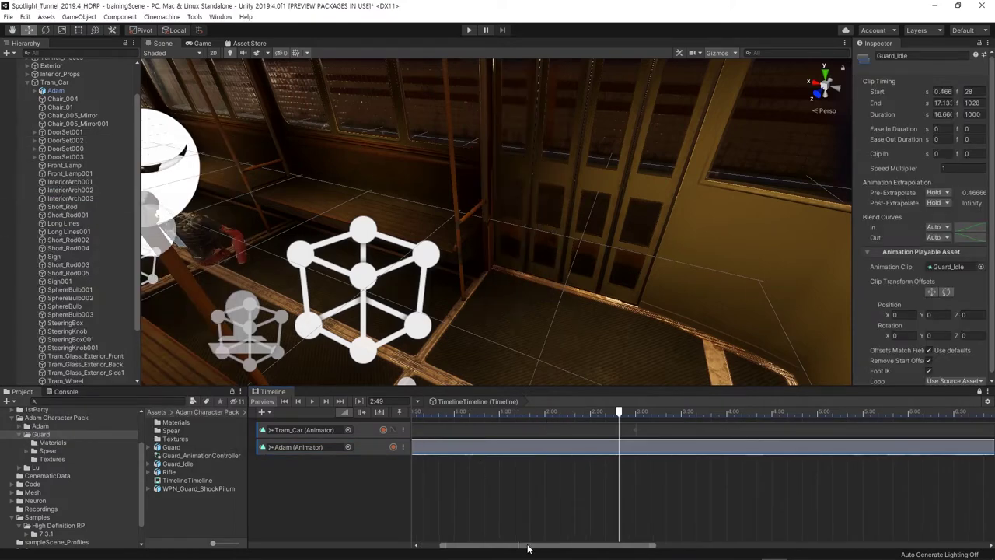
- Set Adam's track offsets to Apply Scene Offsets and scrub to check his pose
click(374, 451)
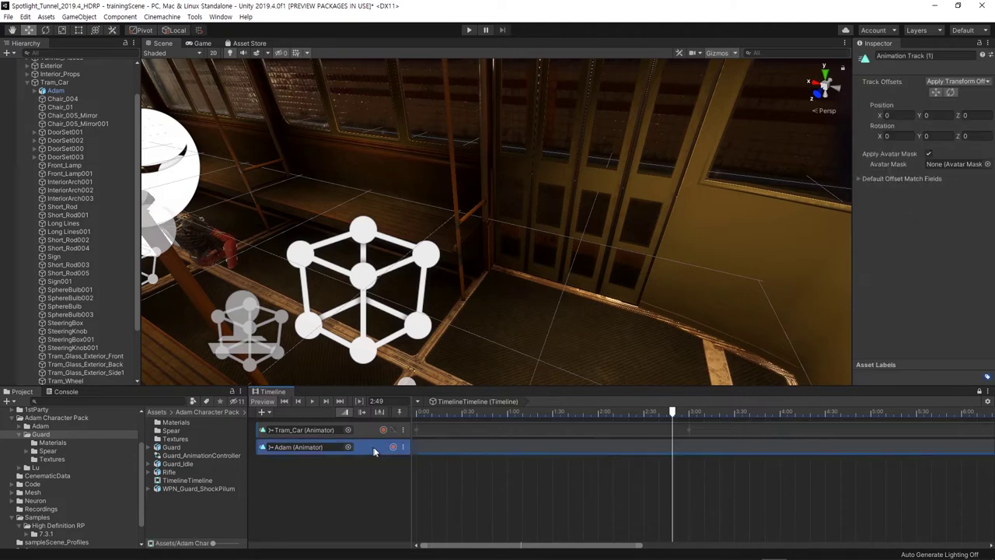
click(944, 82)
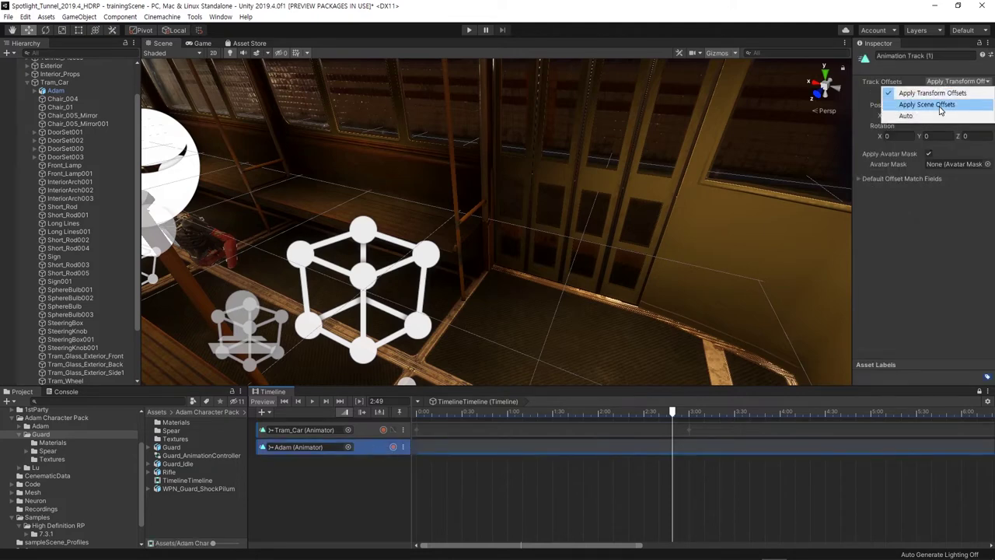
click(939, 104)
drag(674, 413, 671, 440)
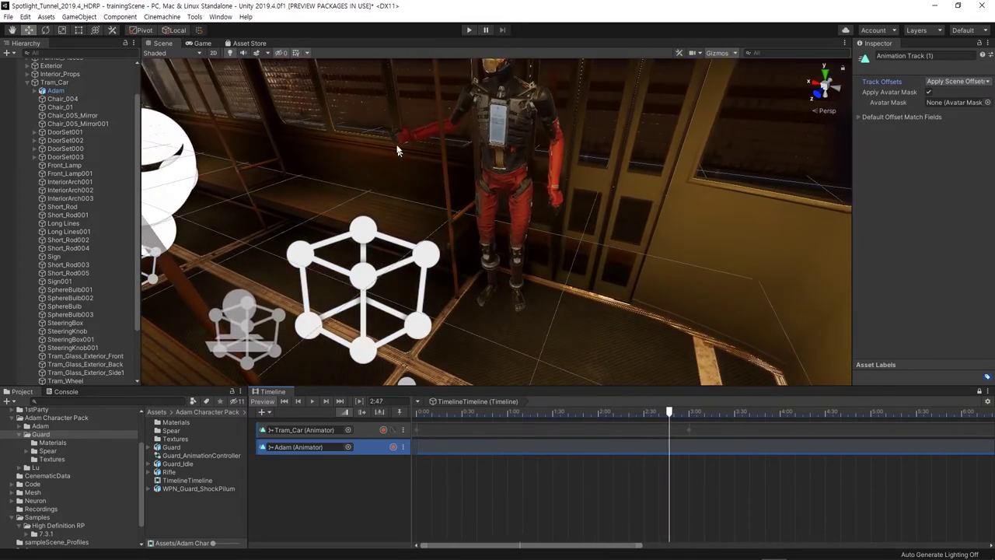
- Rotate Adam about 20 degrees and slide him forward along Z inside the tram
middle_drag(396, 151, 395, 161)
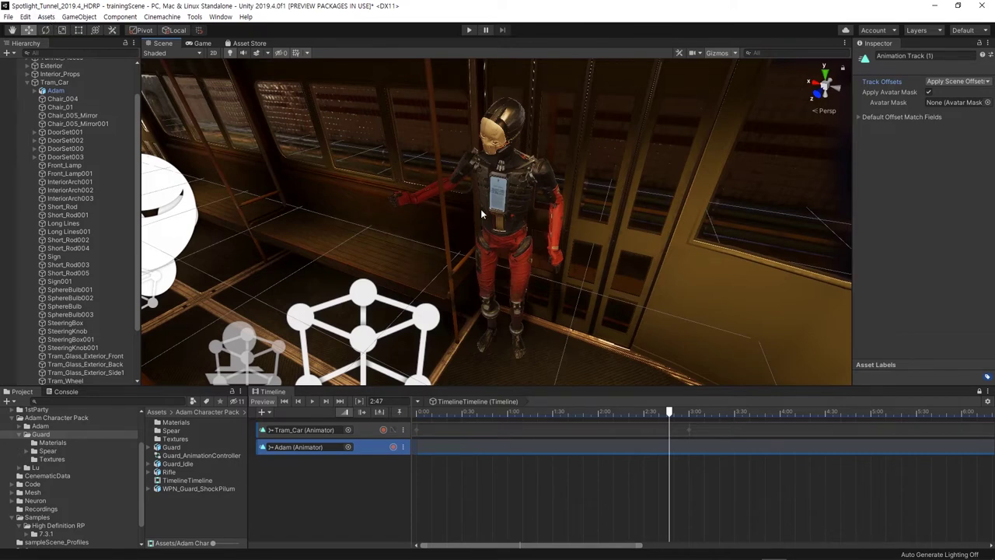
click(521, 447)
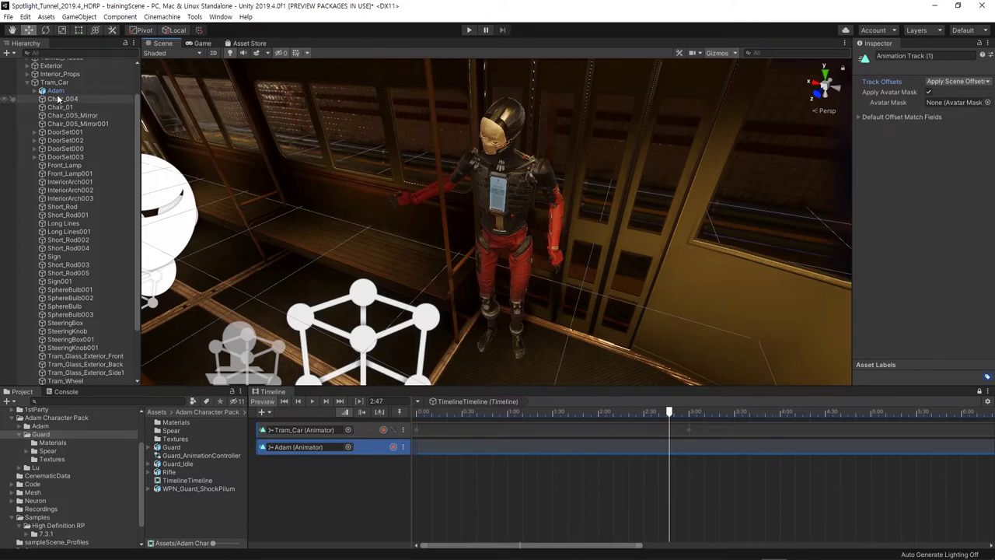
click(524, 448)
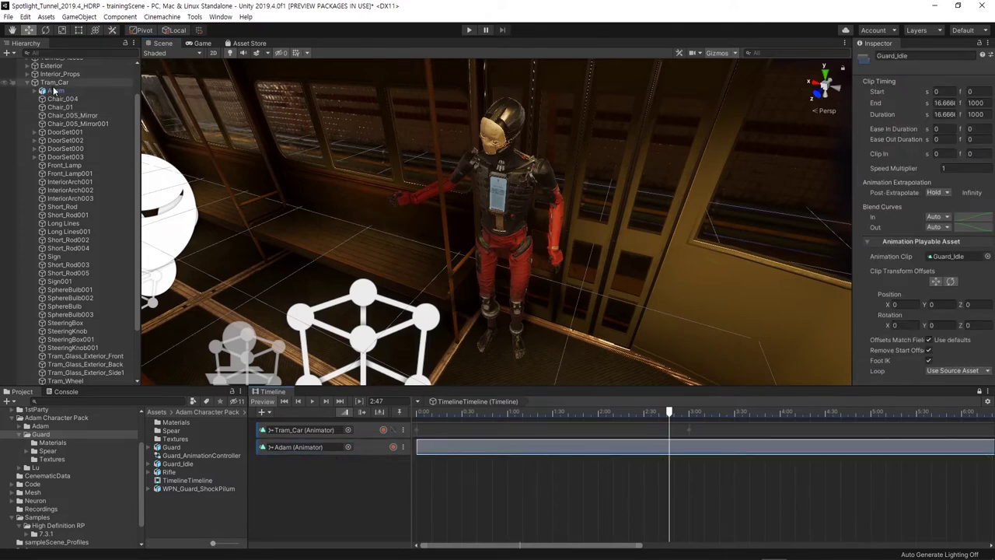
click(512, 303)
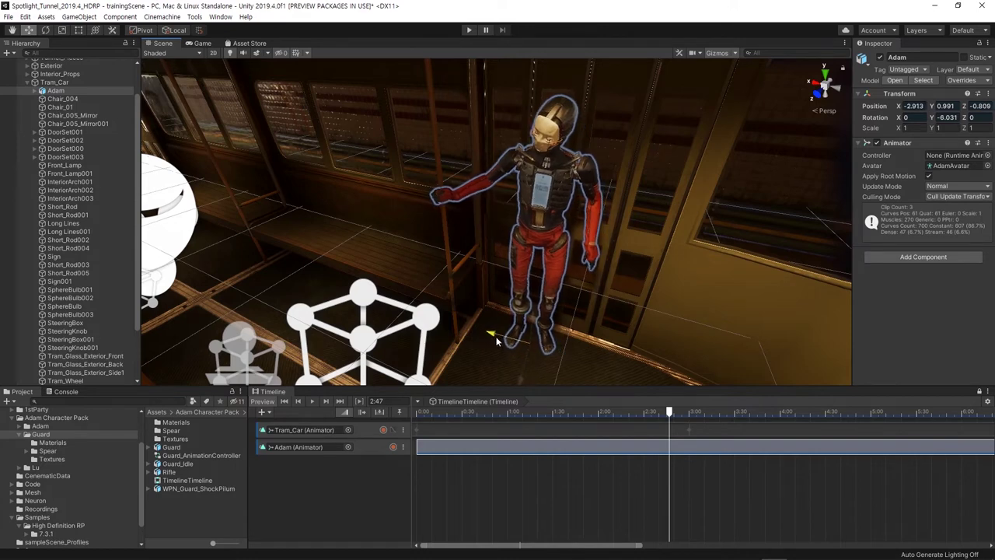
click(46, 30)
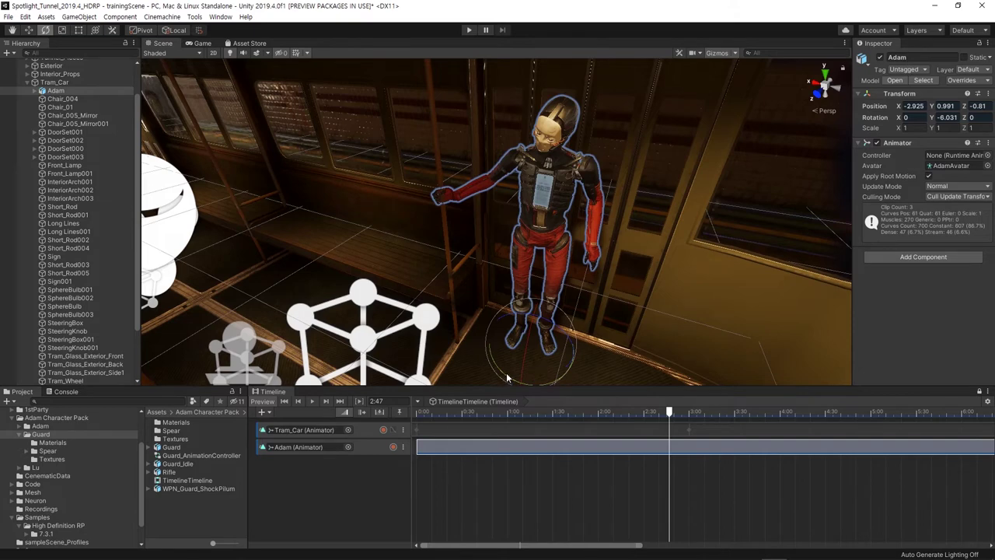
drag(506, 375, 478, 357)
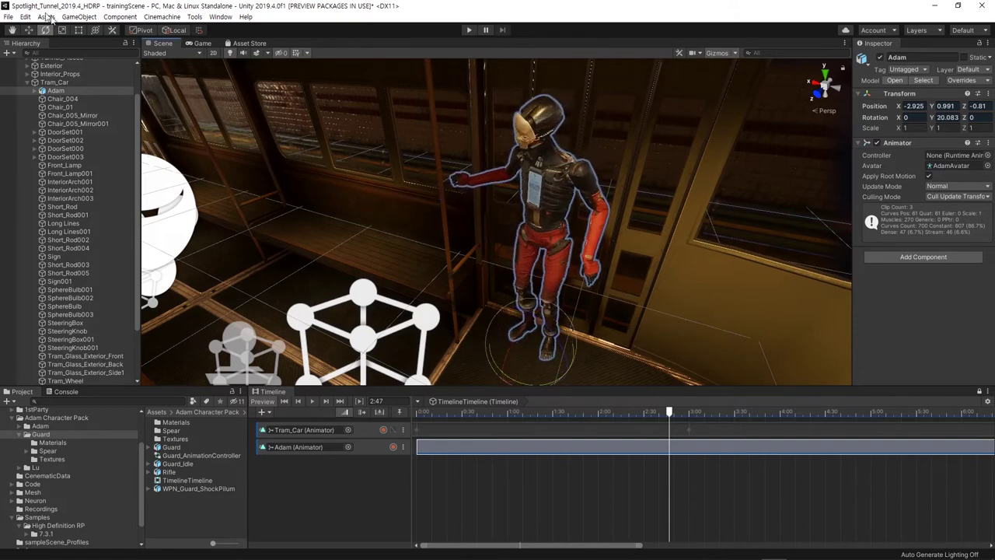
click(28, 29)
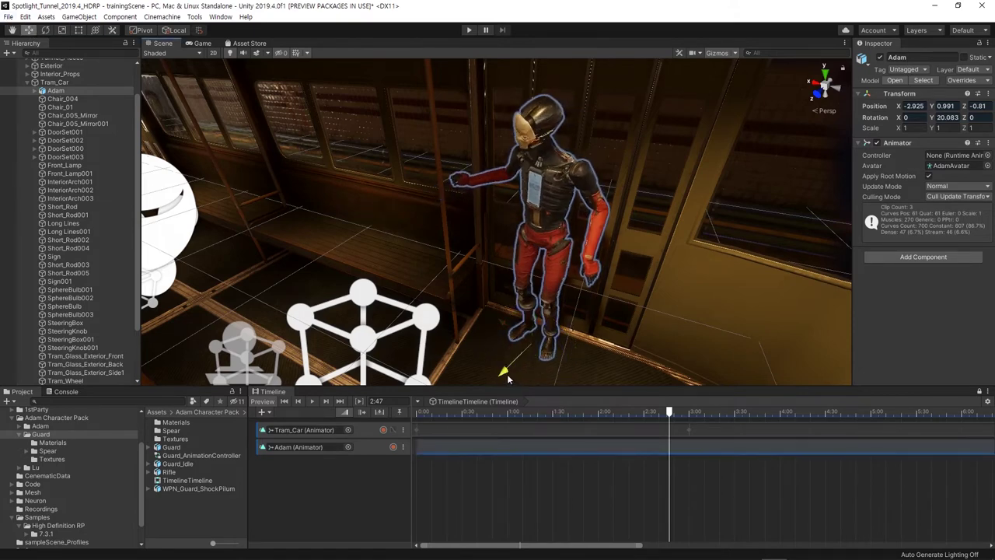
mouse_move(507, 374)
mouse_down()
mouse_move(497, 379)
mouse_move(495, 337)
mouse_up()
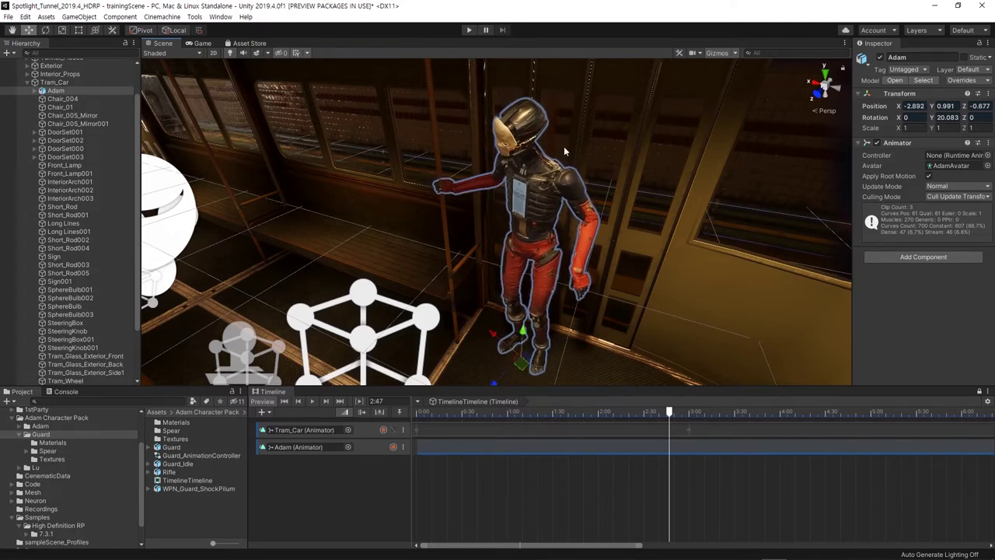
- Copy Adam's Transform, disable Timeline Preview, paste the values back, and preview at 2:33
click(987, 93)
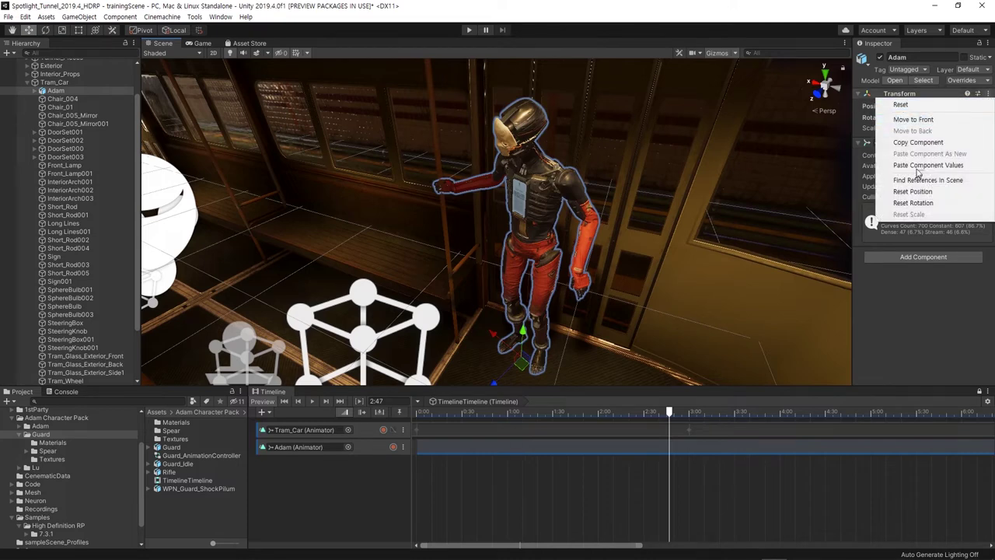
click(919, 143)
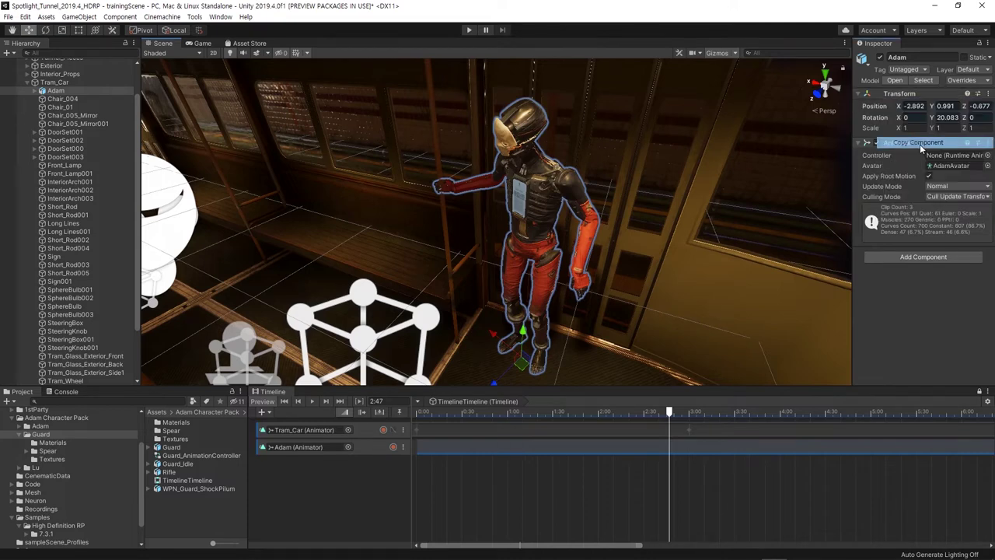
click(262, 402)
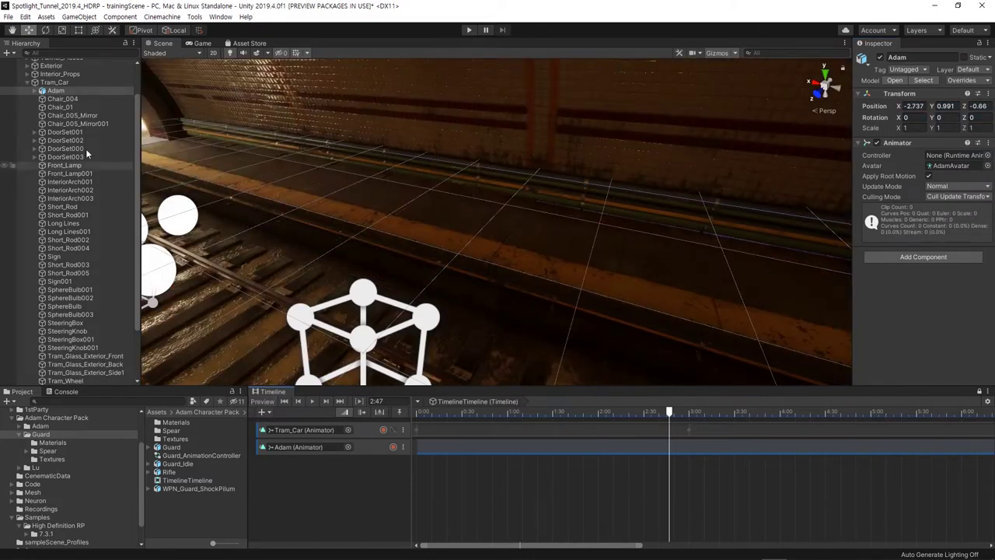
click(989, 94)
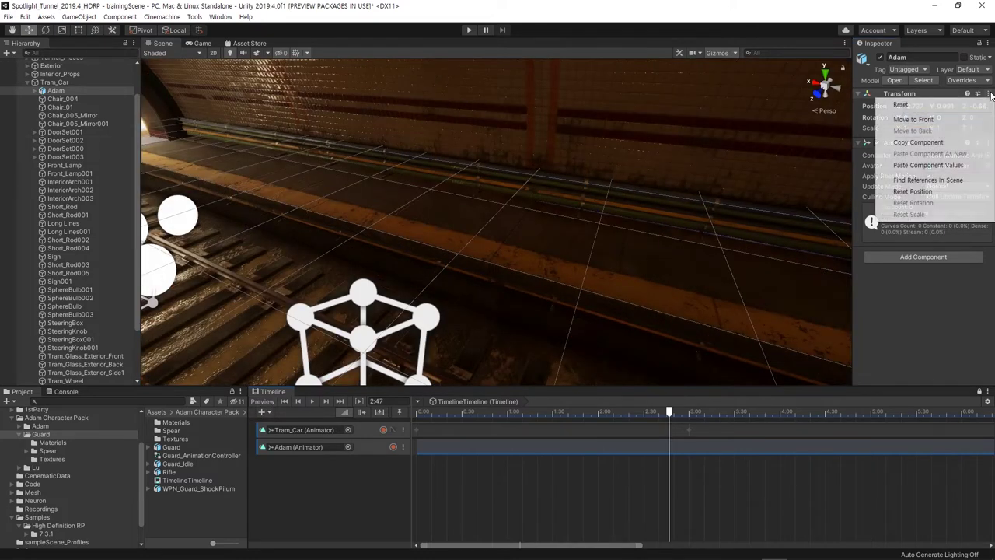
click(942, 166)
drag(497, 412, 651, 423)
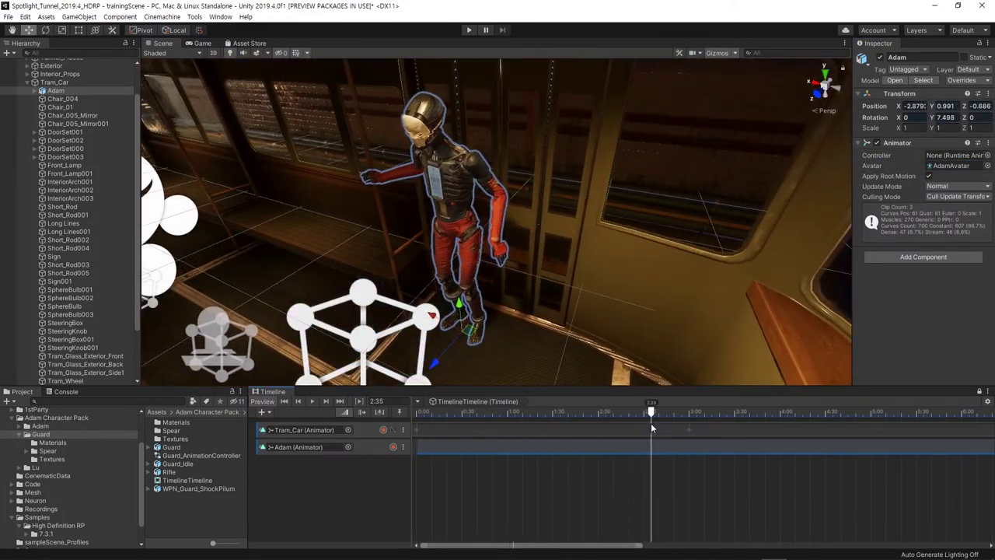
- View the tram from outside and scrub the preview through 3:09 to 4:00
mouse_move(544, 342)
alt+mouse_down()
mouse_move(489, 333)
mouse_move(547, 352)
alt+mouse_up()
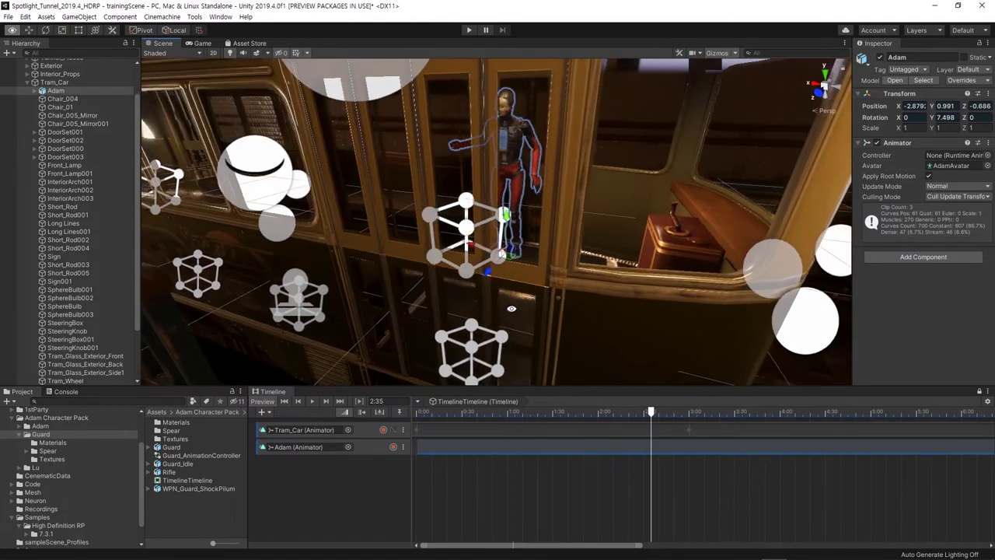
drag(665, 409, 738, 418)
scroll(738, 418, down, 3)
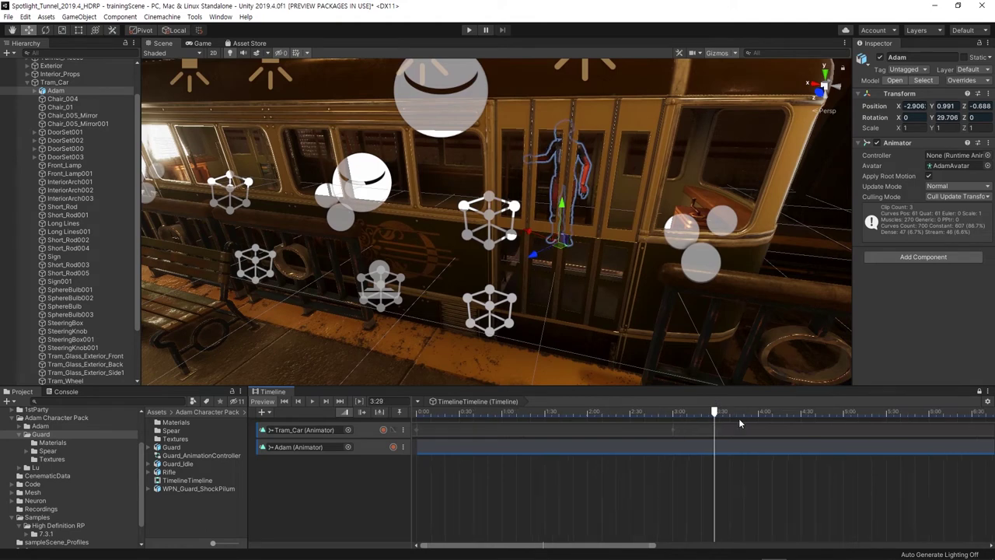
drag(665, 411, 701, 413)
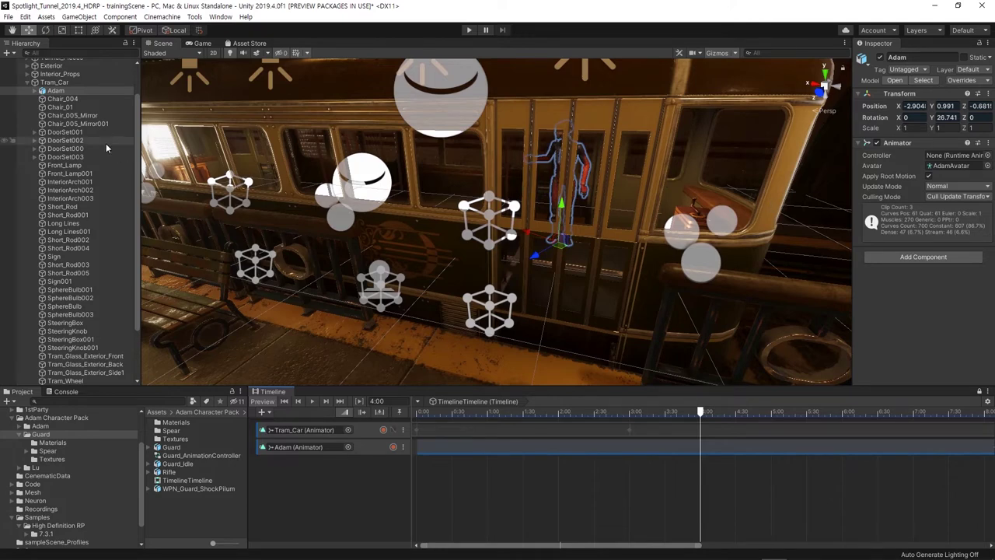
- Select the DoorSet001 group and give it an Animation Track in the Timeline
click(535, 129)
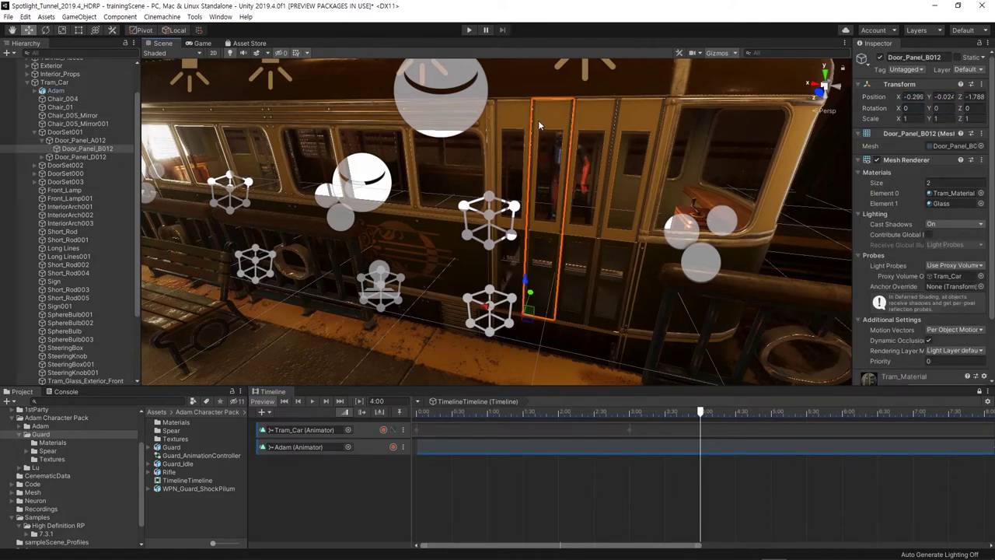
click(64, 132)
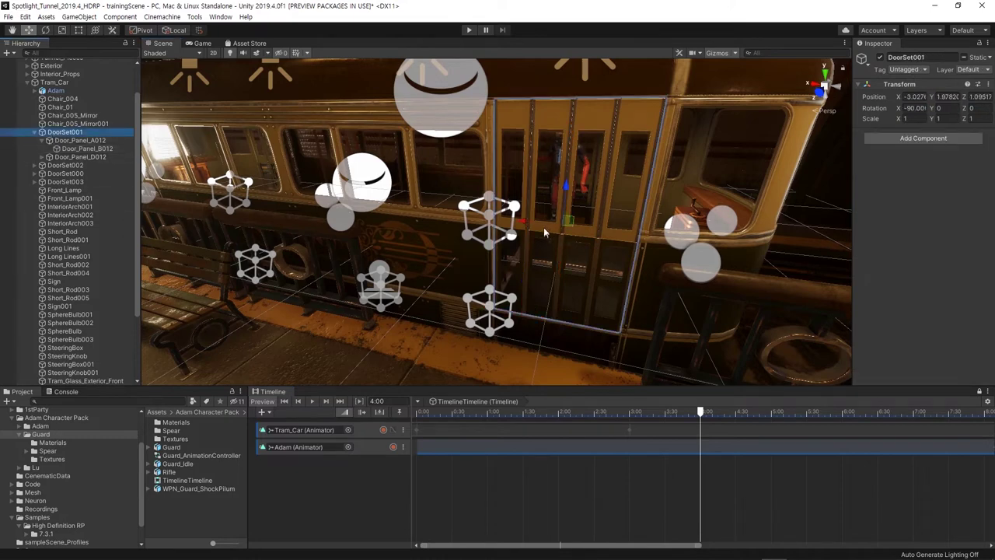
mouse_move(522, 224)
mouse_down()
mouse_move(506, 227)
mouse_move(554, 243)
mouse_move(500, 254)
mouse_move(516, 260)
mouse_up()
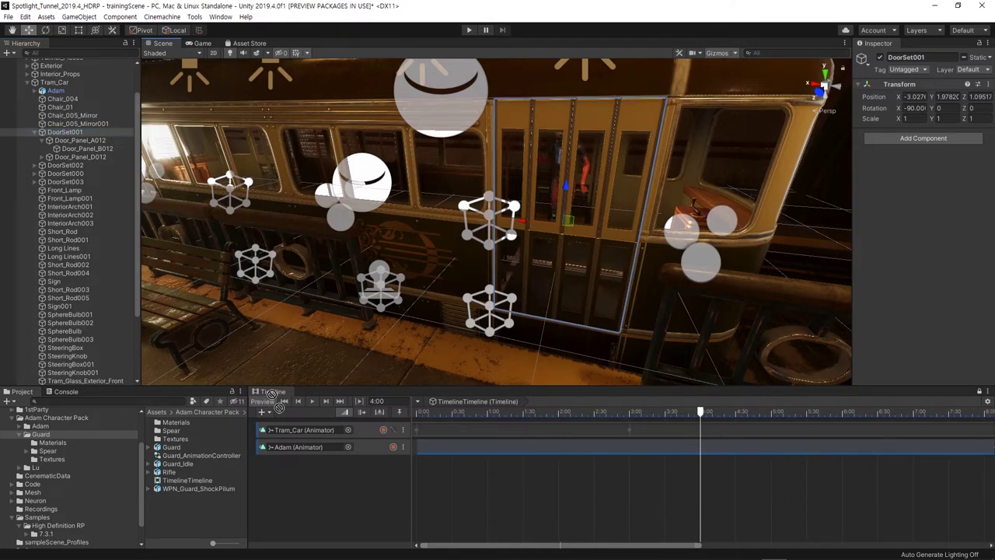
drag(113, 135, 316, 476)
click(382, 498)
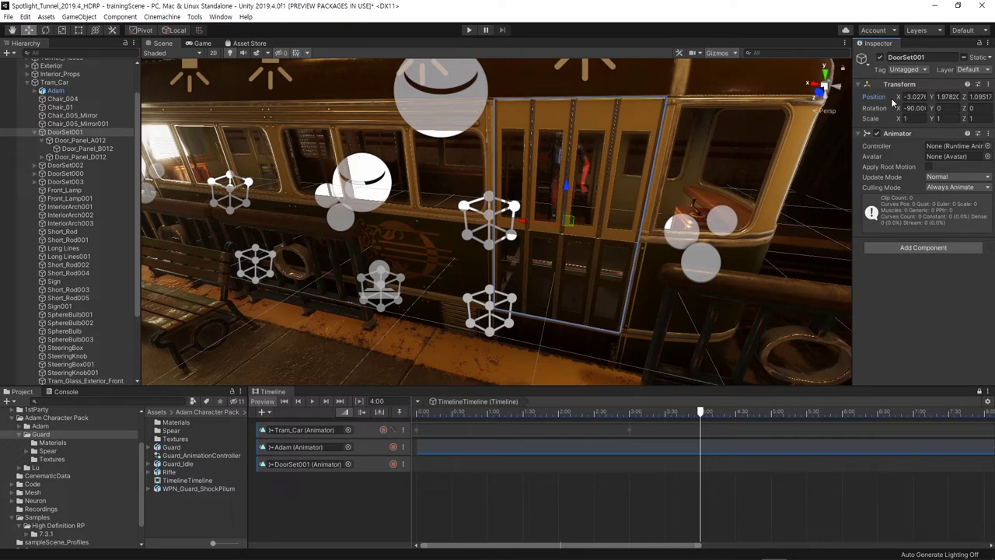
- Start recording DoorSet001 and key the door's closed position
click(392, 463)
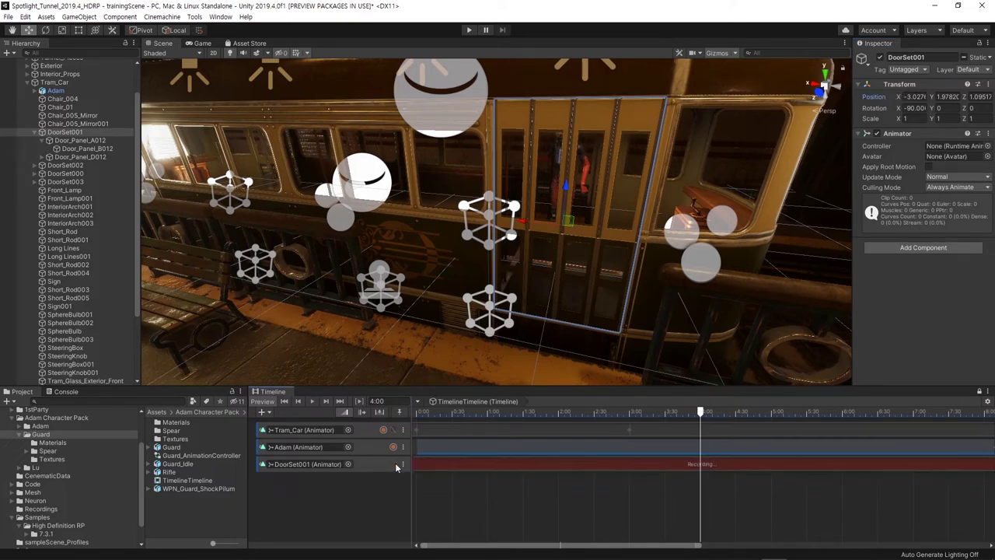
right_click(881, 99)
click(902, 102)
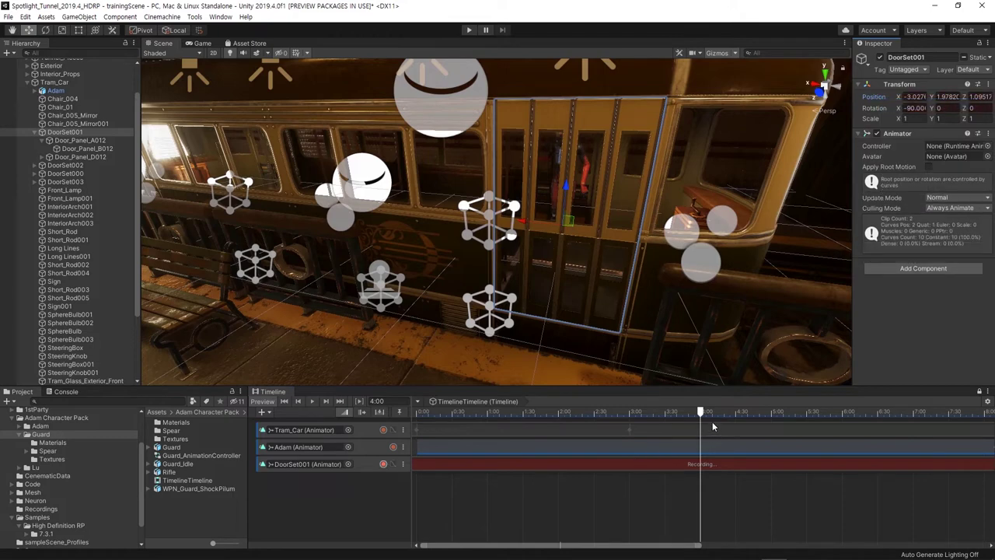
scroll(718, 428, up, 1)
scroll(718, 429, up, 1)
scroll(717, 429, up, 1)
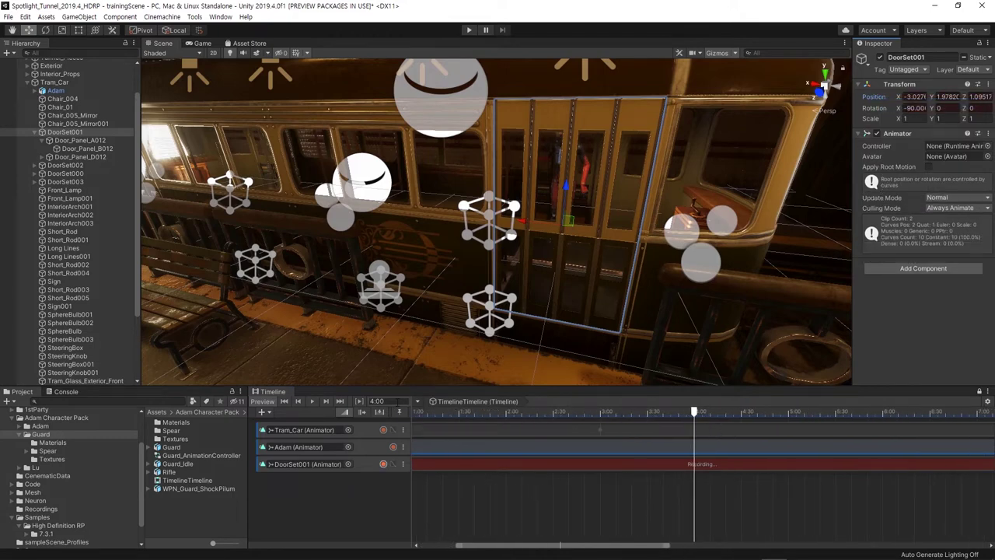
- At 4:30, slide the door open to X -1.875, stop recording, and preview at 3:43
click(377, 400)
text(4:30)
key(Return)
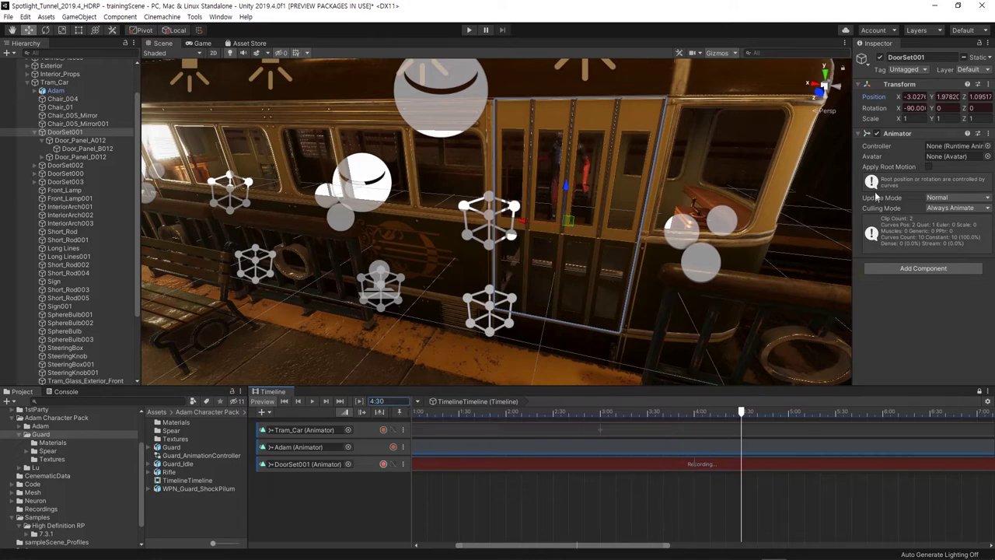
drag(509, 234, 395, 221)
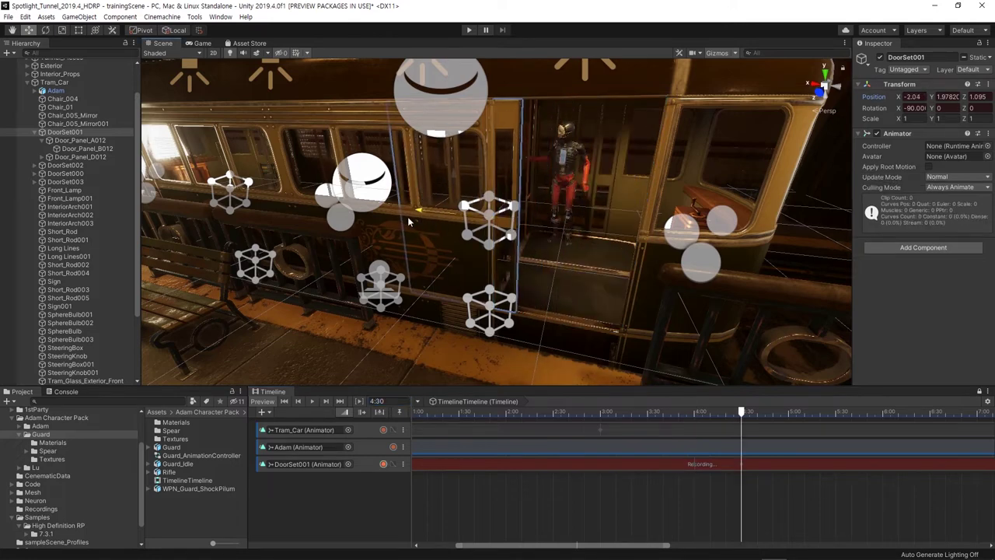
click(382, 464)
mouse_move(670, 413)
mouse_down()
mouse_move(758, 427)
mouse_move(788, 417)
mouse_up()
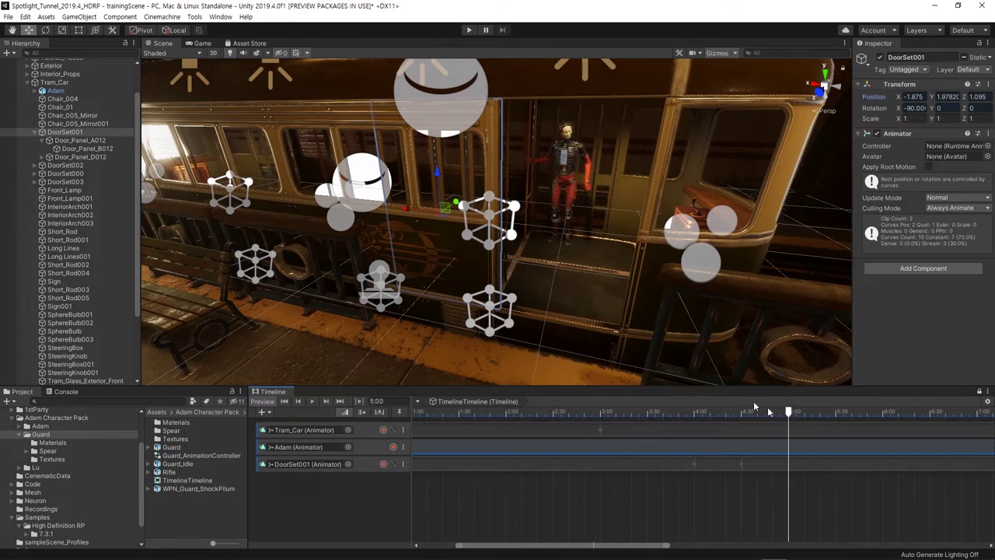
scroll(681, 496, down, 3)
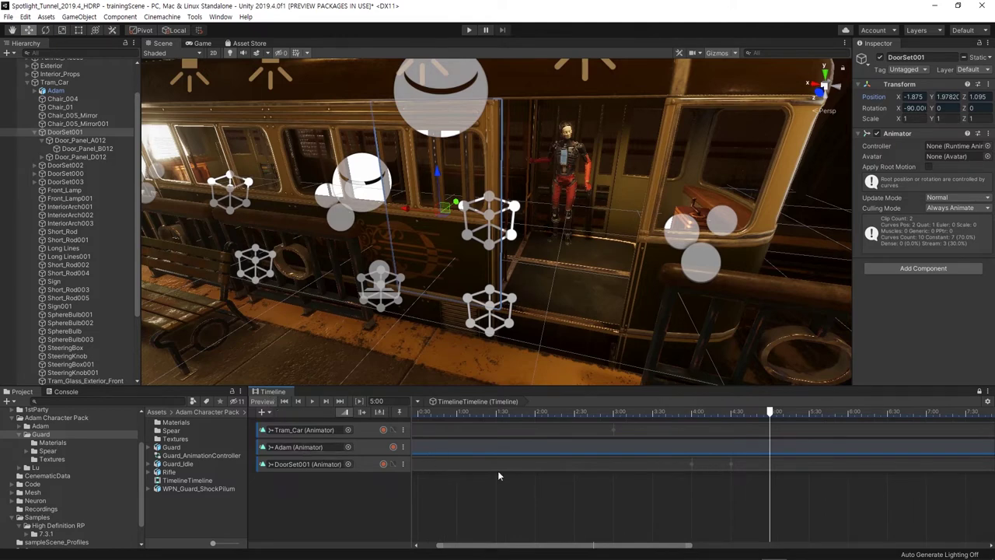
- Trim Adam's Guard_Idle clip so it ends exactly at 5 seconds (300 frames)
scroll(497, 471, down, 3)
scroll(622, 467, down, 2)
scroll(762, 467, down, 2)
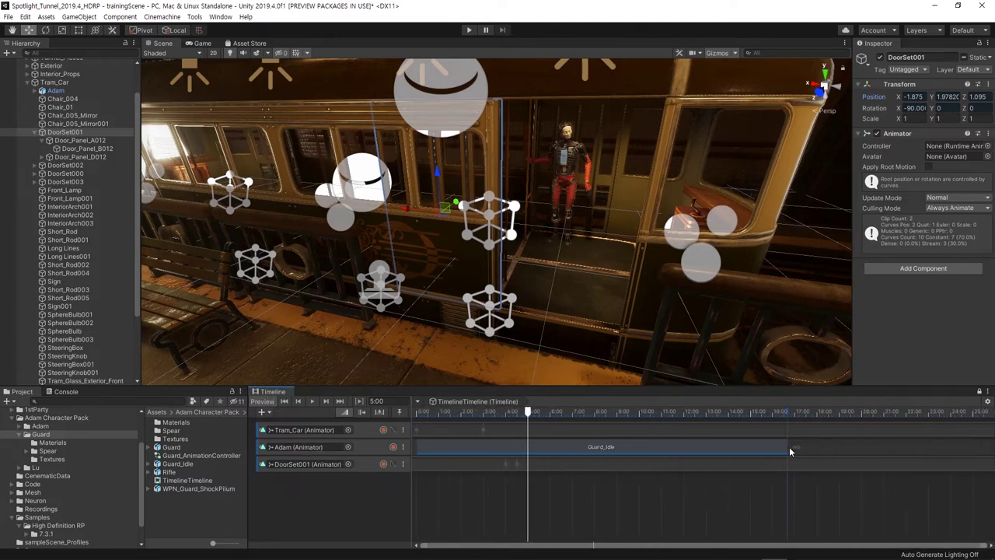
drag(789, 449, 526, 452)
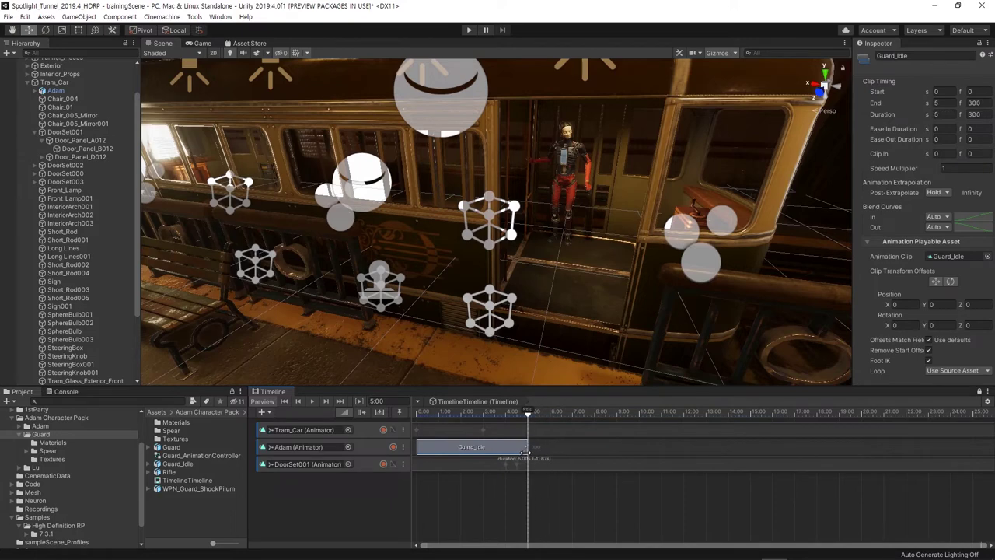
scroll(521, 450, up, 3)
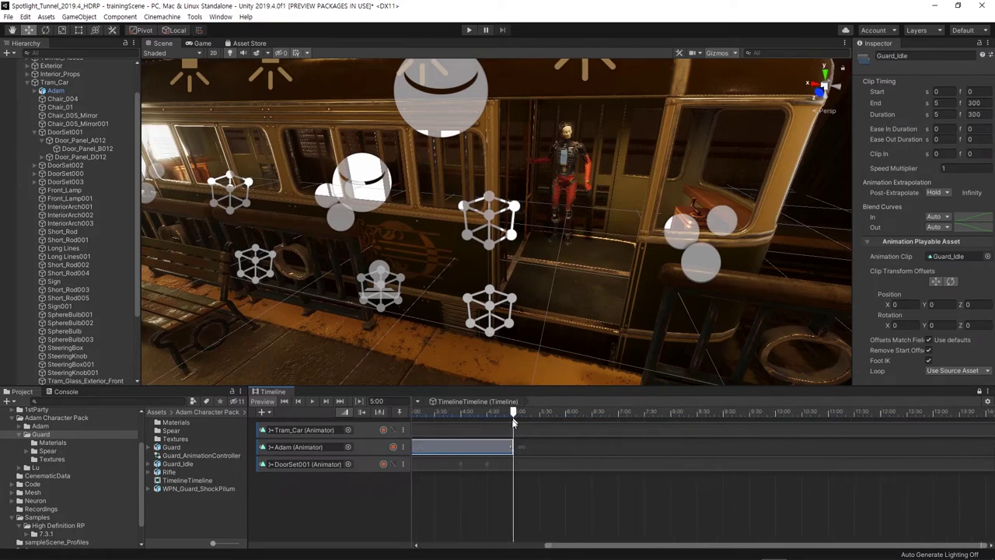
scroll(513, 423, up, 1)
scroll(618, 451, up, 2)
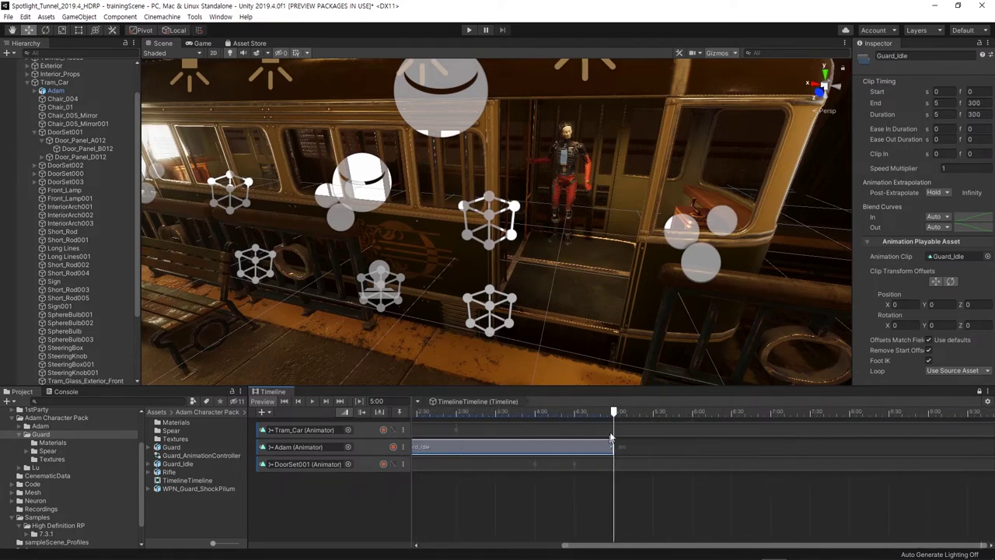
drag(613, 446, 613, 447)
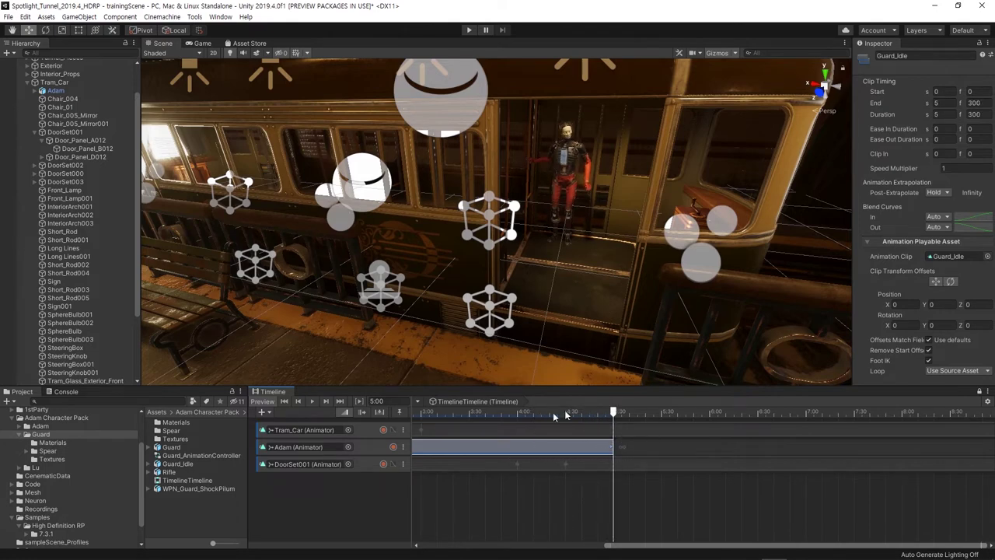
scroll(613, 448, up, 1)
- Add the HumanoidWalk clip to Adam's track after Guard_Idle, searching animation clips for 'wal'
scroll(609, 453, up, 1)
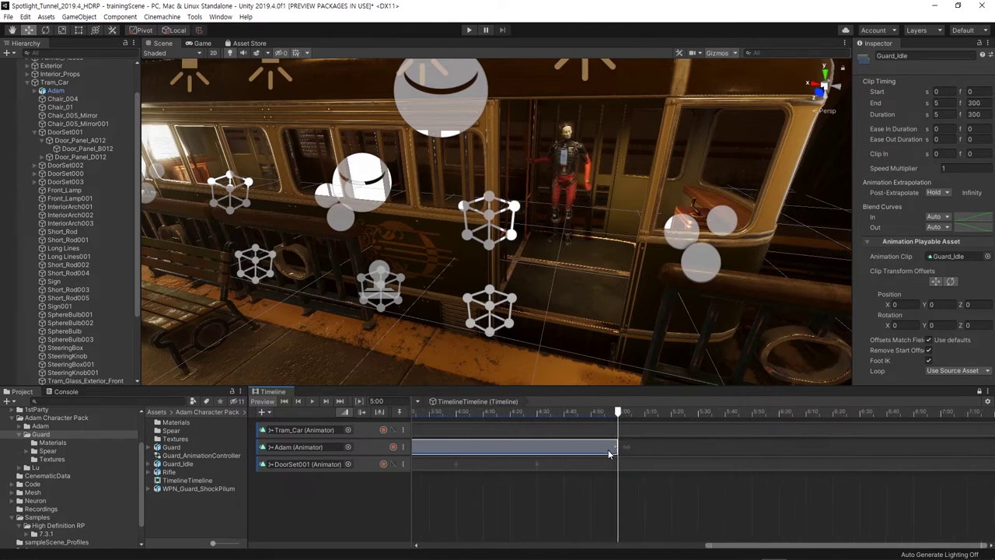
scroll(607, 455, down, 1)
scroll(600, 460, down, 1)
scroll(594, 457, down, 1)
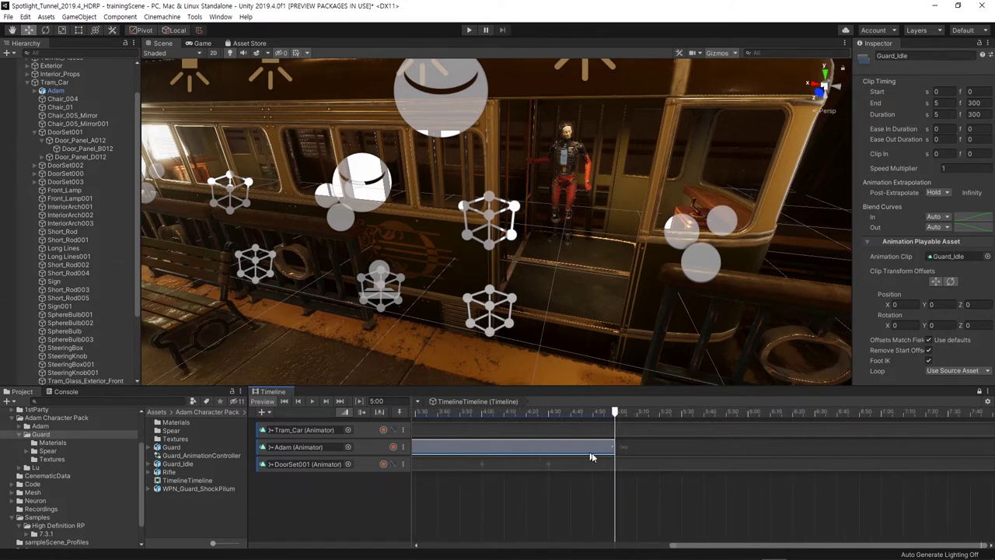
right_click(664, 448)
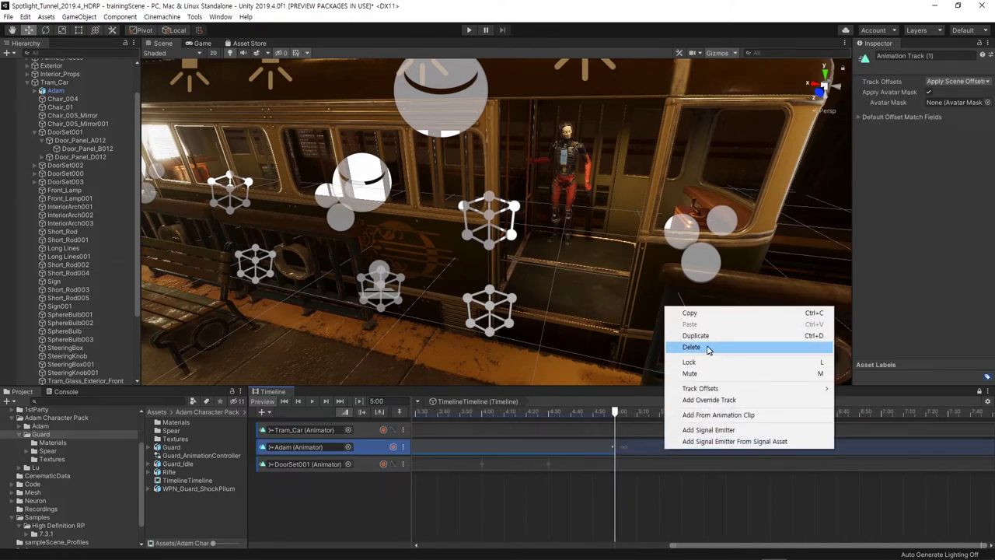
click(719, 417)
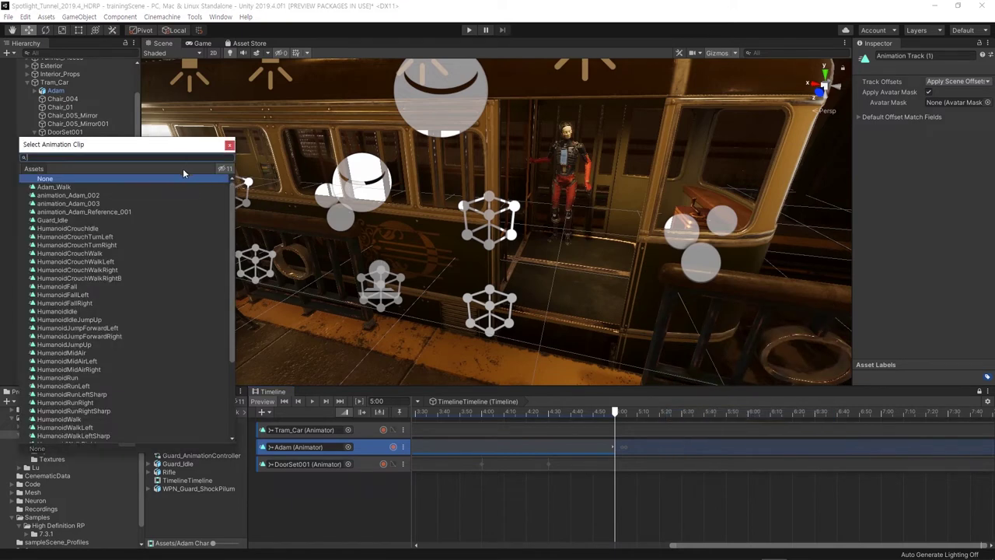
text(w)
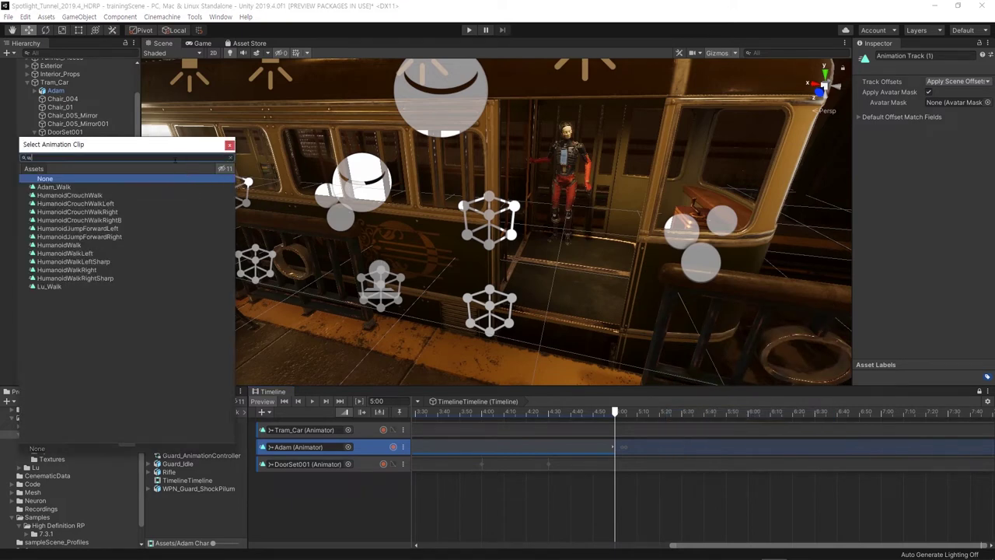
text(al)
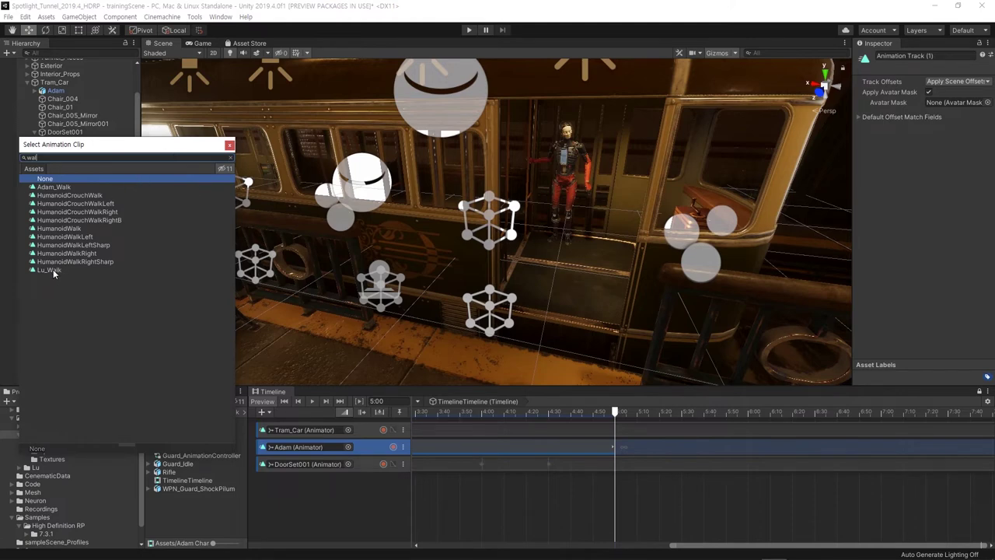
click(53, 269)
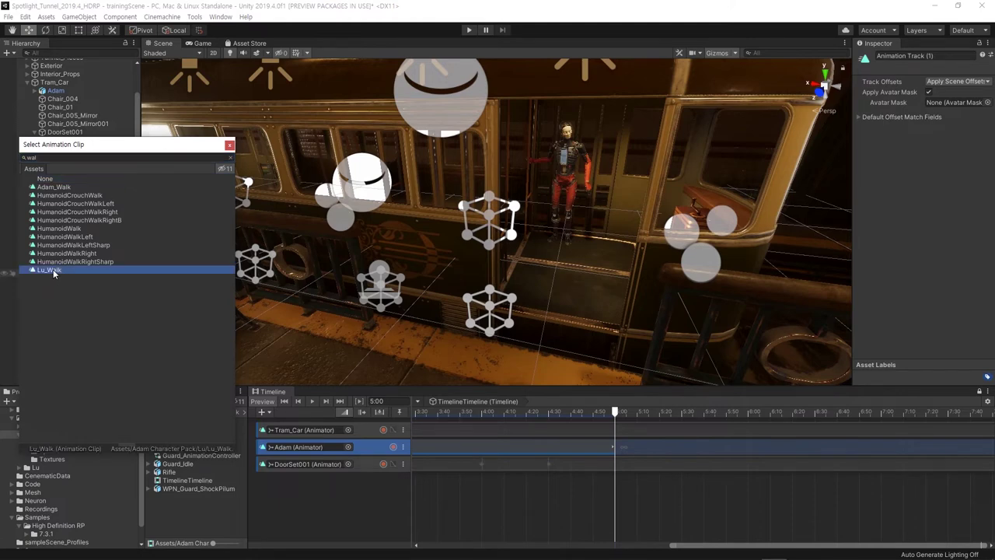
double_click(61, 230)
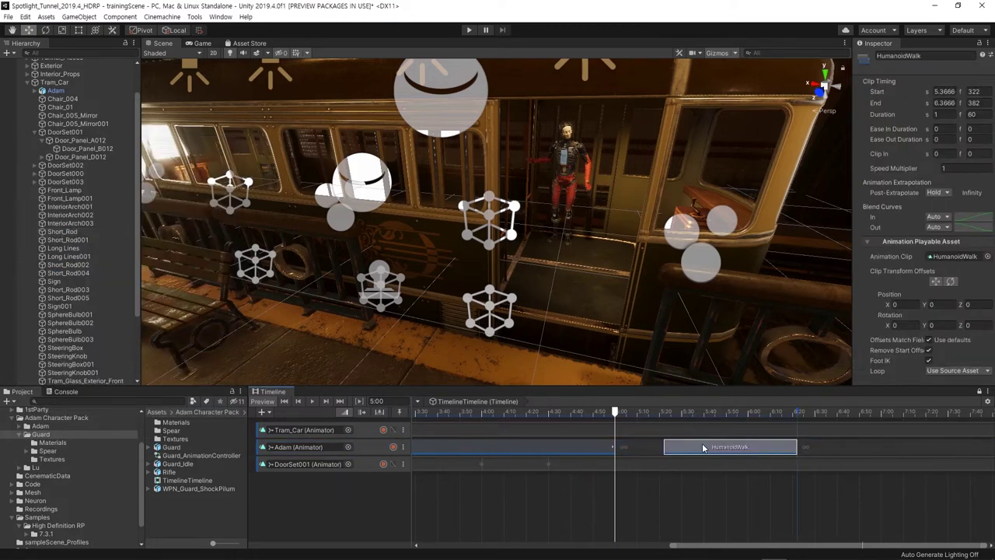
- Start Adam's HumanoidWalk clip at 5 seconds and scrub through the idle-to-walk transition
drag(702, 447, 660, 450)
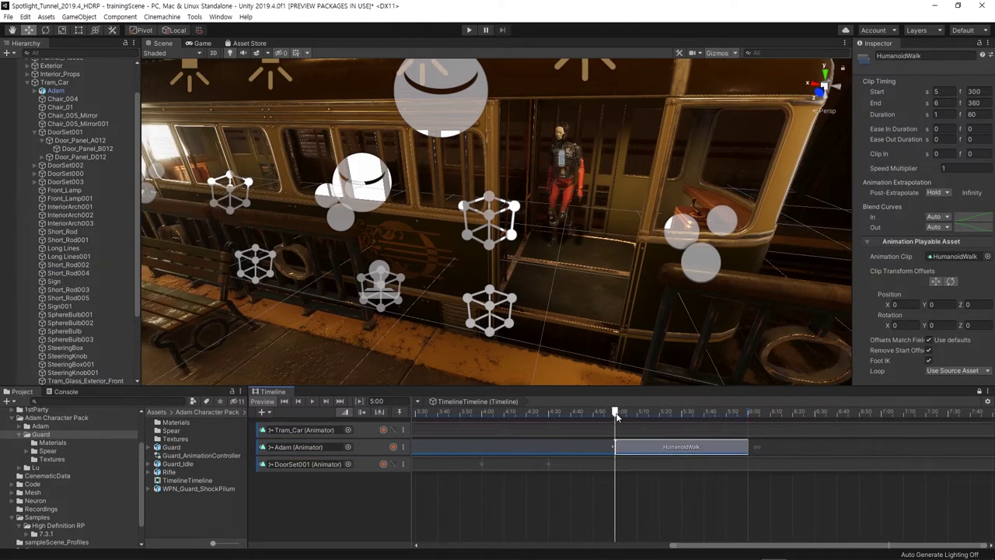
mouse_move(616, 415)
mouse_down()
mouse_move(667, 424)
mouse_move(635, 417)
mouse_move(705, 416)
mouse_move(881, 447)
mouse_up()
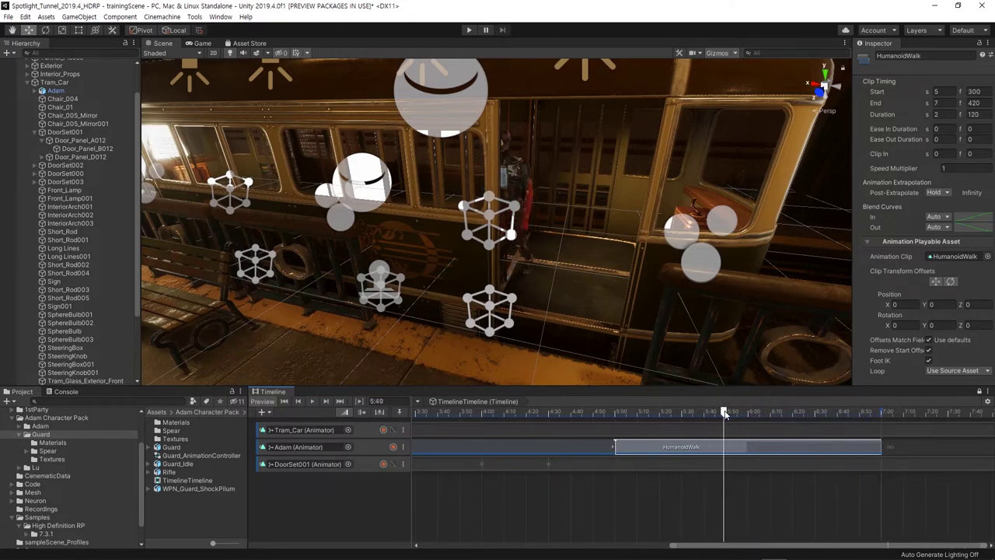
drag(724, 414, 539, 436)
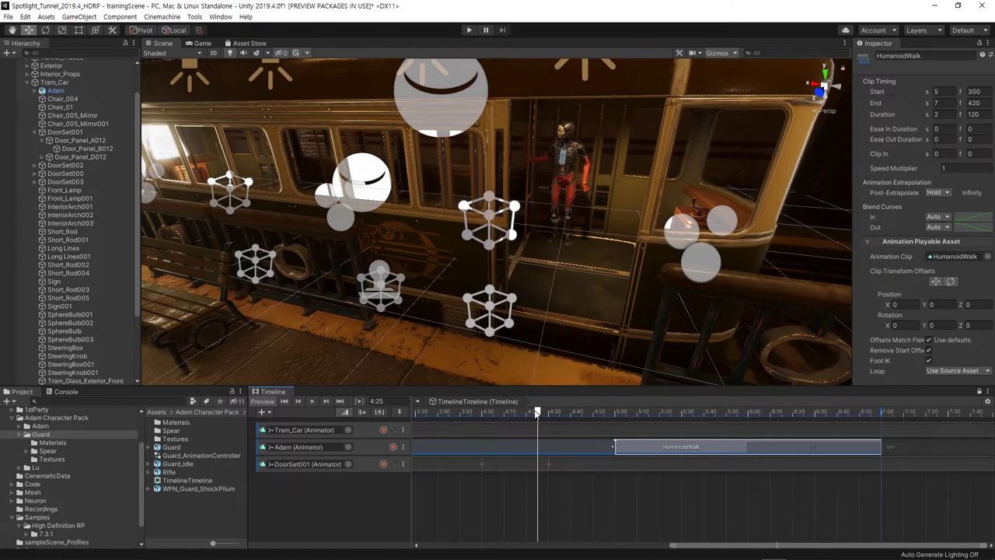
mouse_move(537, 413)
mouse_down()
mouse_move(682, 420)
mouse_move(640, 426)
mouse_up()
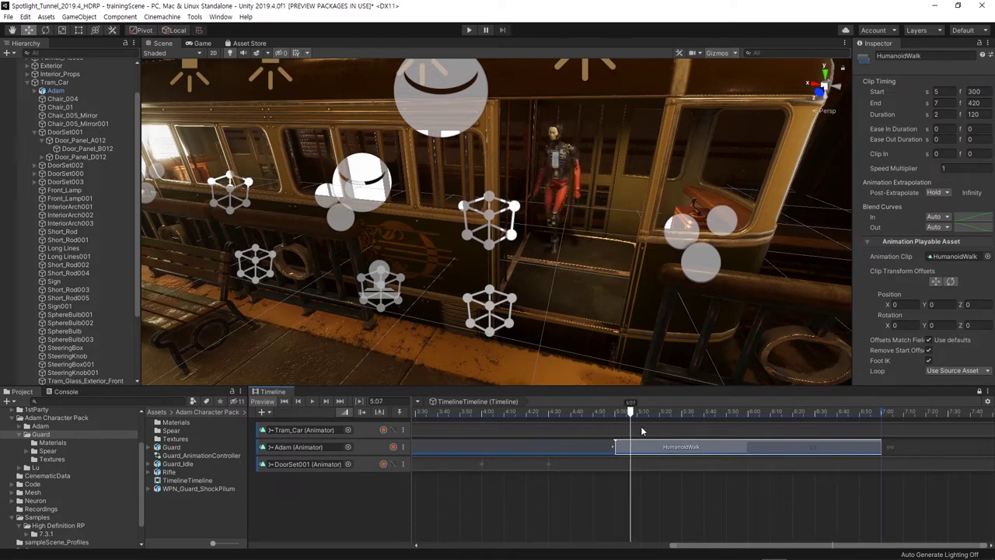
mouse_move(641, 426)
mouse_down()
mouse_move(597, 431)
mouse_move(668, 439)
mouse_up()
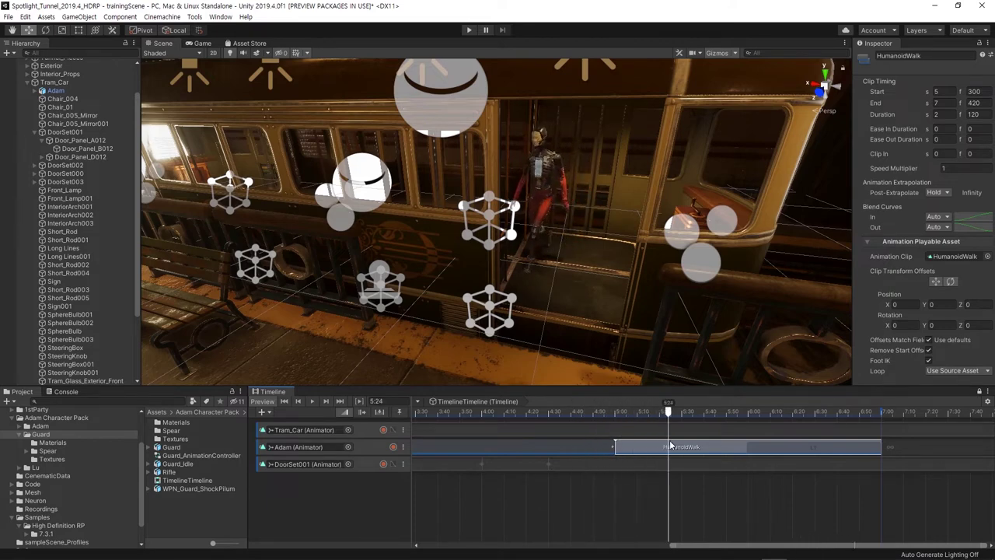
- Adjust the walk clip's transform offsets, resetting Y rotation to 0, and preview the walk
click(952, 282)
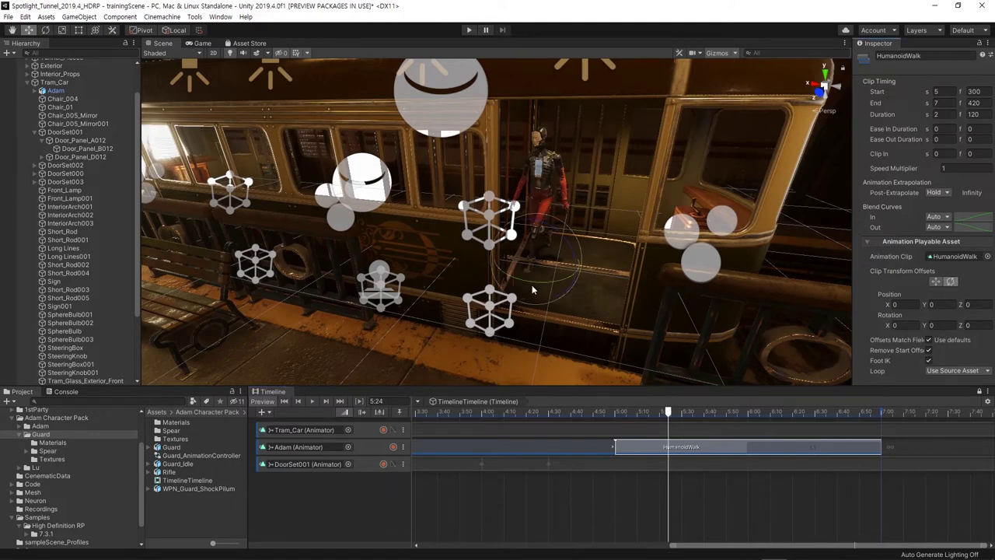
drag(535, 286, 543, 285)
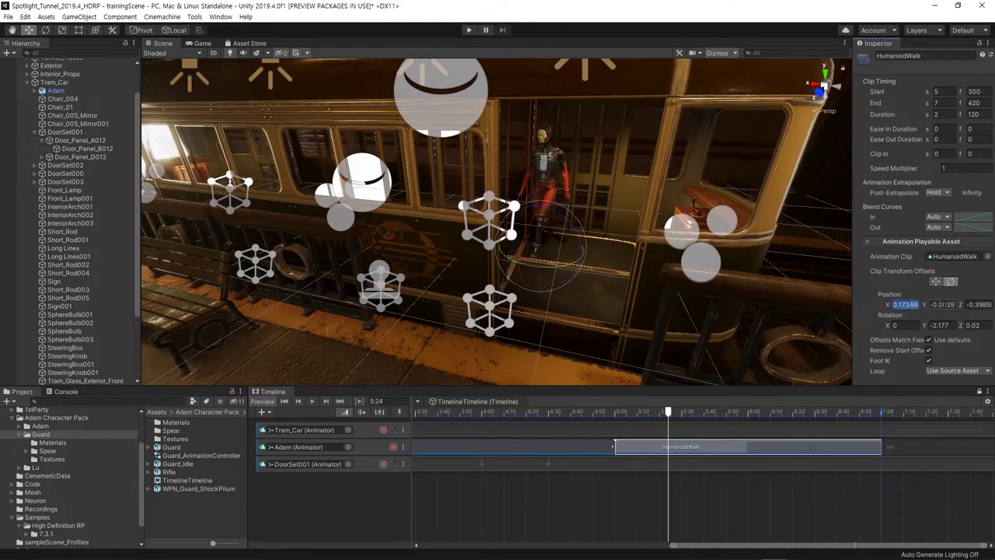
text(0)
key(Tab)
text(0)
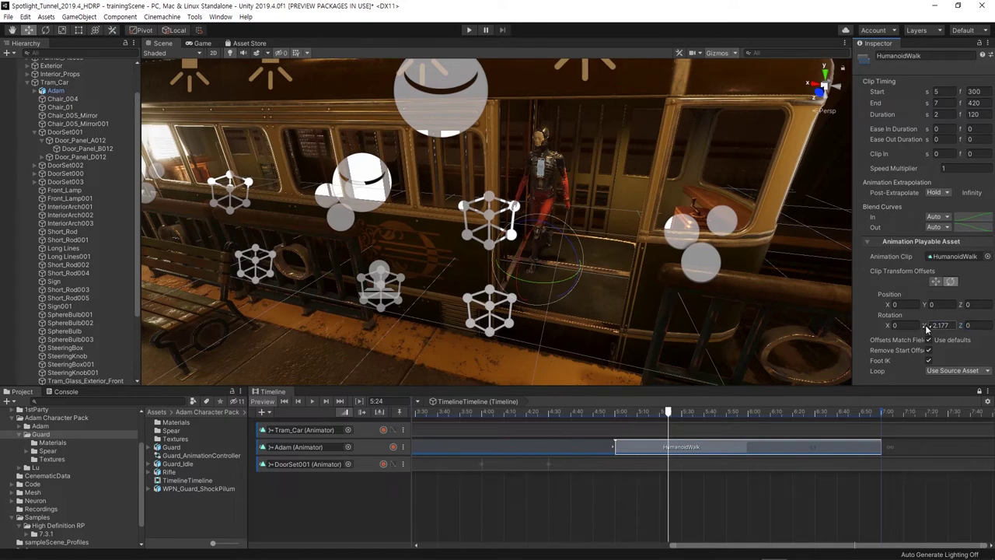
drag(926, 328, 644, 336)
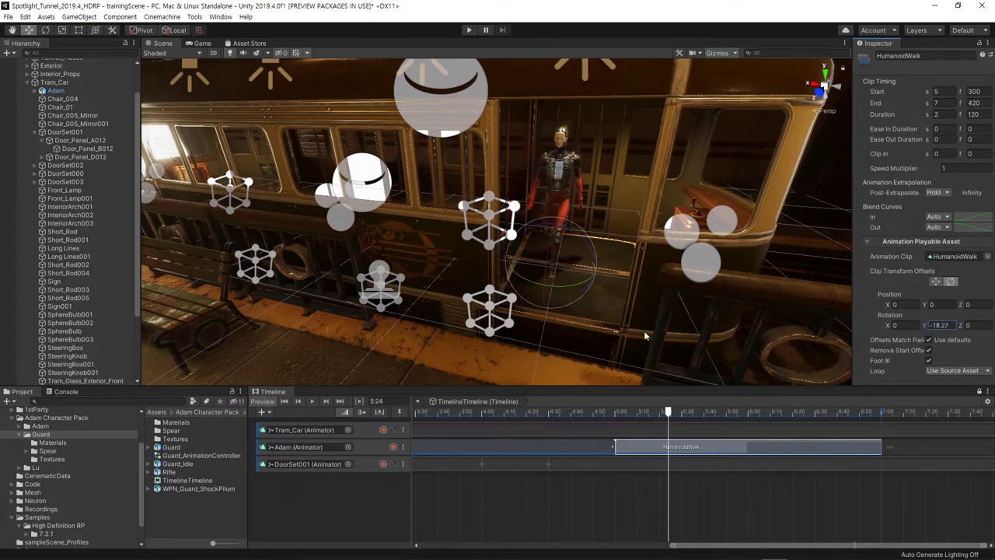
mouse_move(670, 418)
mouse_down()
mouse_move(832, 411)
mouse_move(584, 414)
mouse_up()
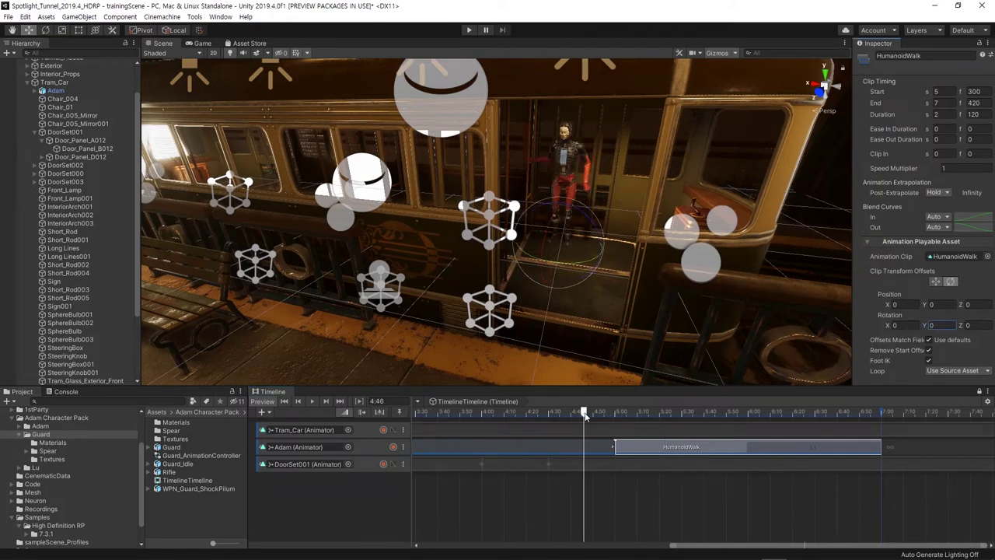
drag(587, 416, 593, 415)
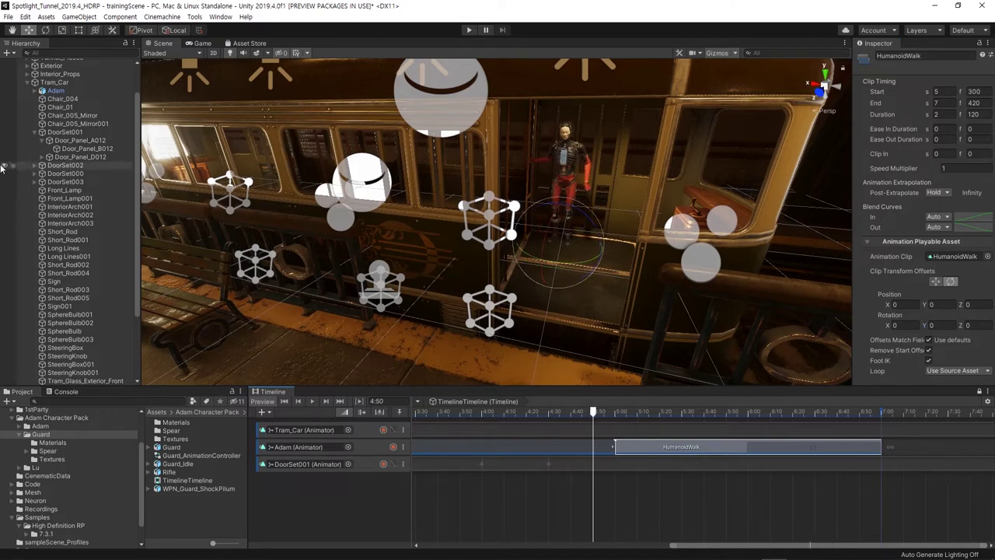
- Duplicate Adam and drag the Adam (1) copy out of Tram_Car
click(56, 91)
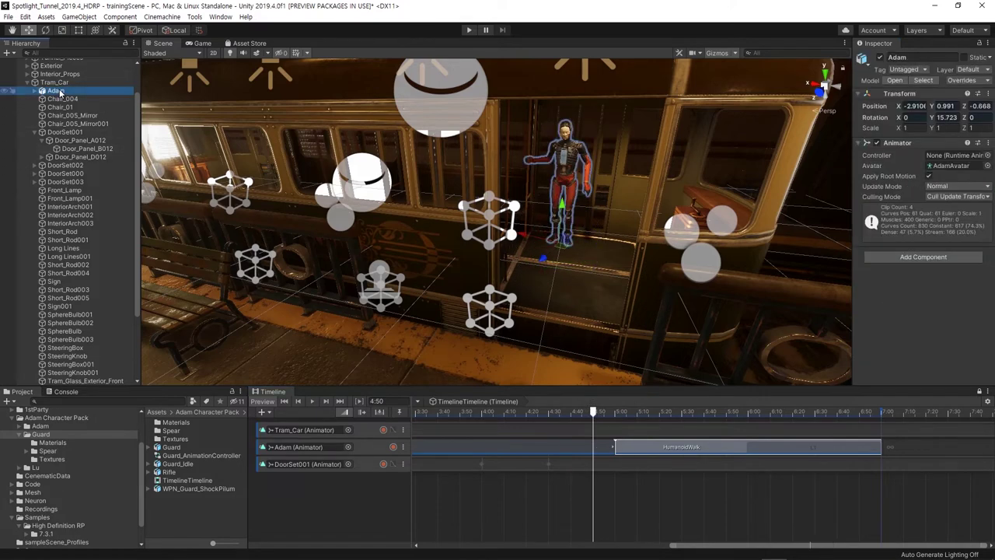
key(ctrl+d)
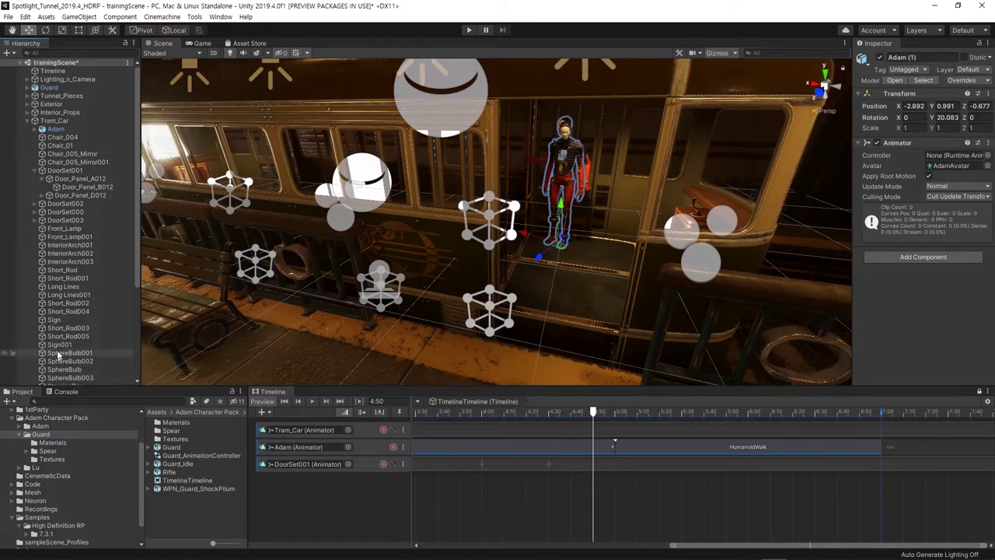
drag(62, 383, 68, 67)
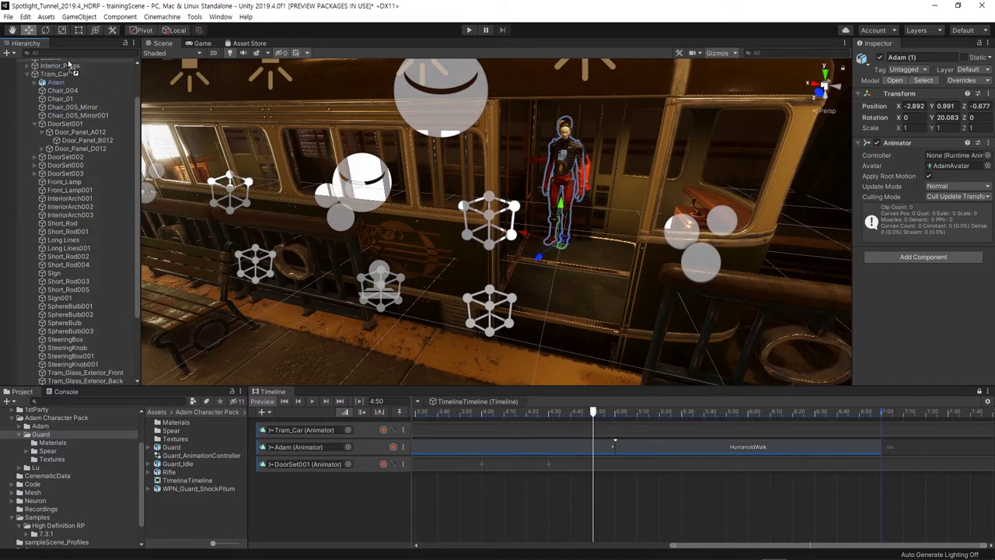
drag(67, 67, 65, 66)
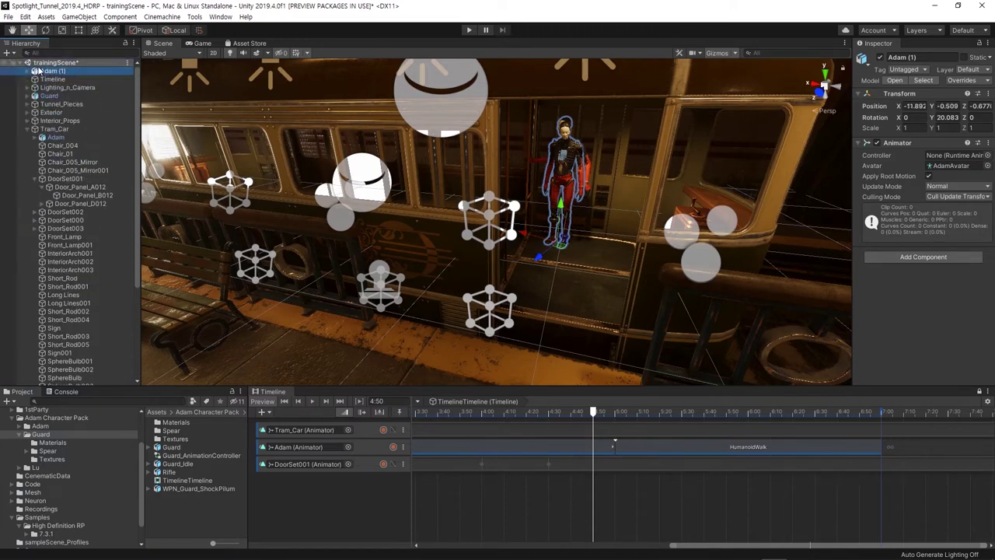
- Place Adam (1) at root level below Tram_Car, set Rotation Y to 0, and nudge it along X
click(26, 129)
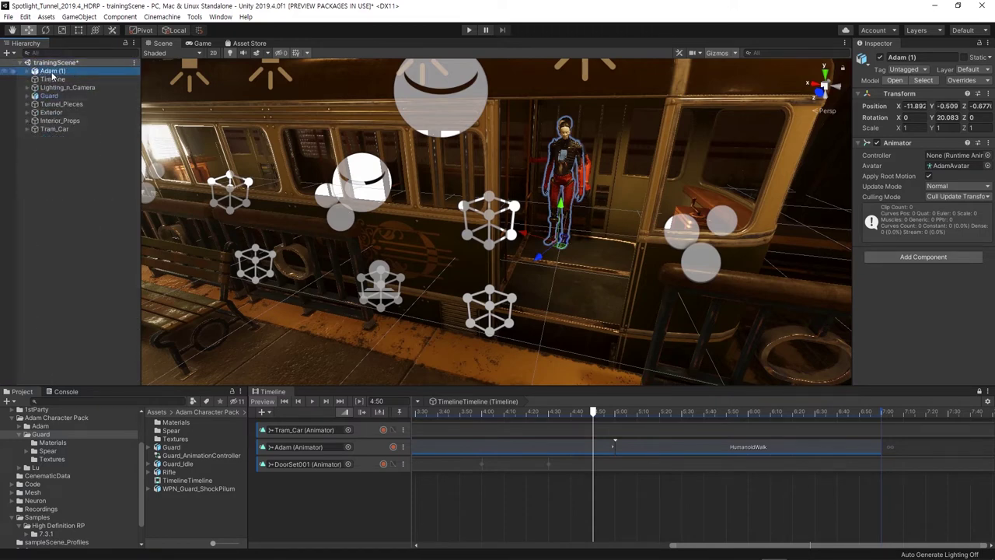
drag(46, 181, 48, 181)
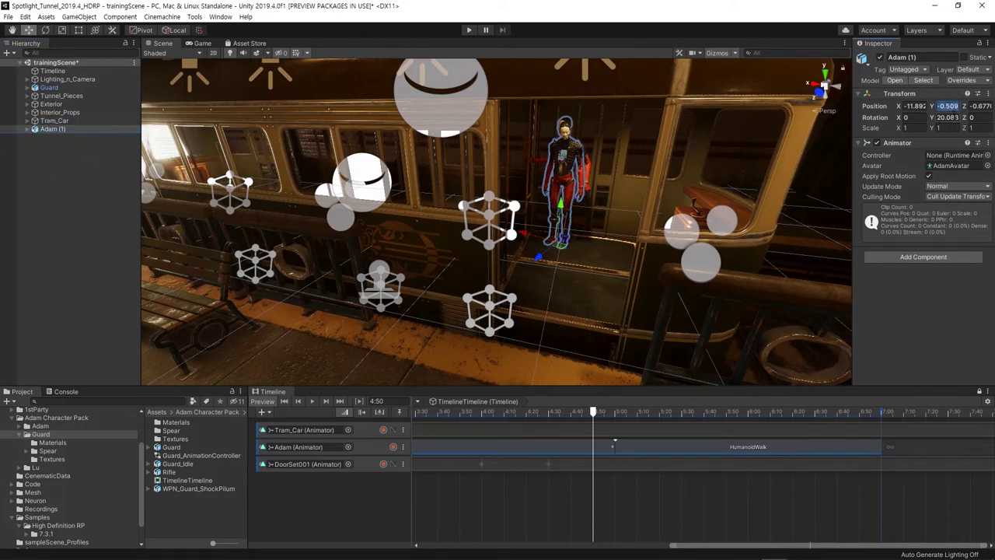
text(0)
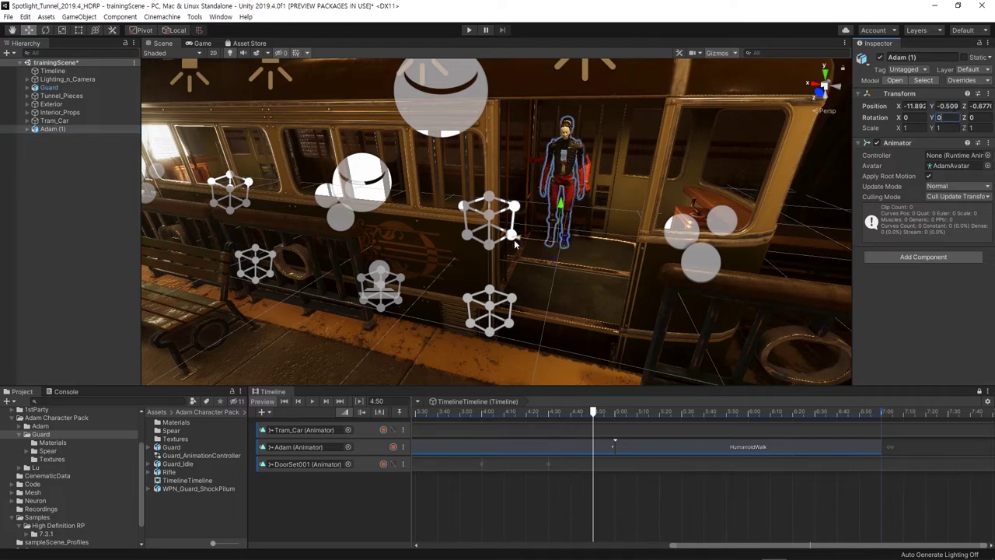
mouse_move(514, 244)
mouse_down()
mouse_move(525, 242)
mouse_move(566, 287)
mouse_up()
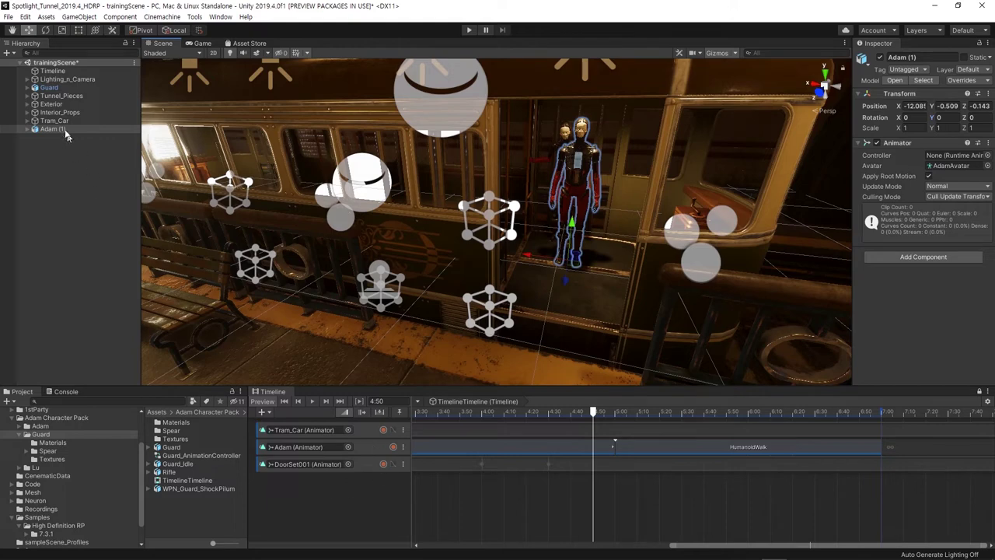
- Add Adam (1) as an animation track and move the HumanoidWalk clip onto it
drag(323, 520, 323, 519)
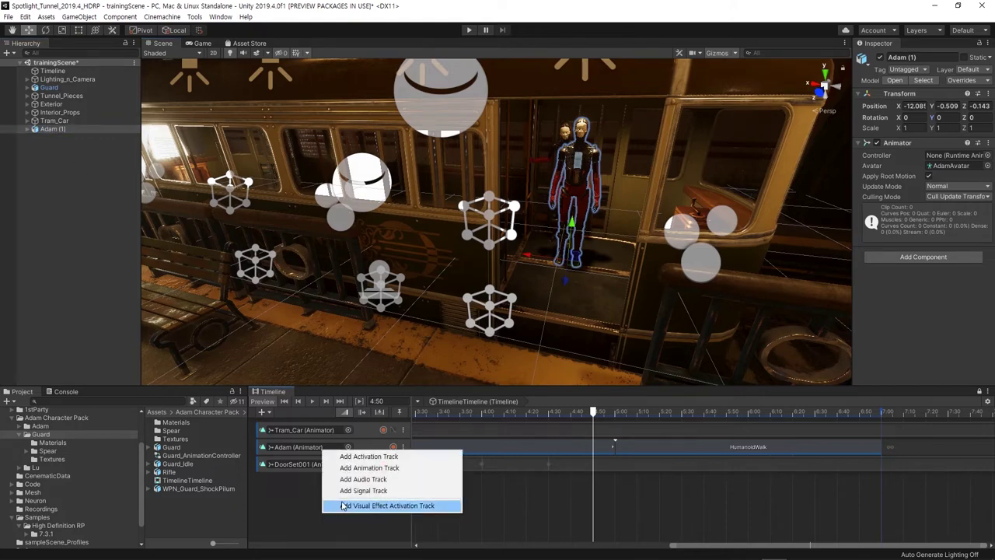
click(362, 467)
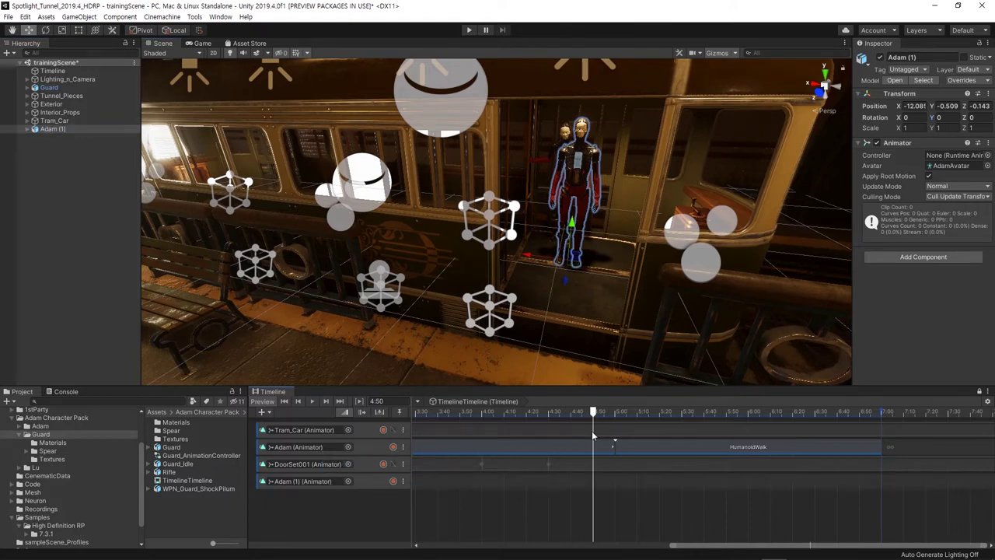
drag(591, 417, 616, 415)
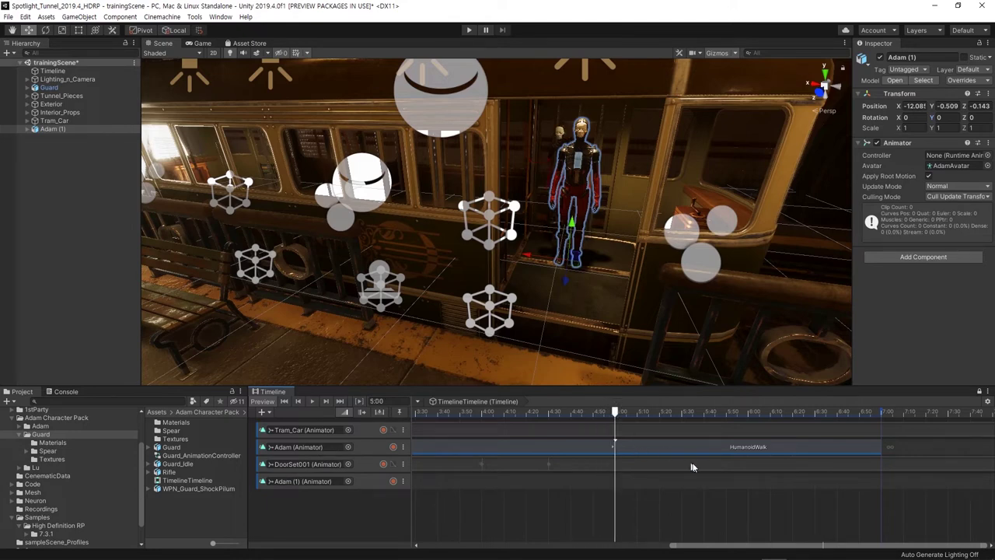
drag(685, 449, 685, 481)
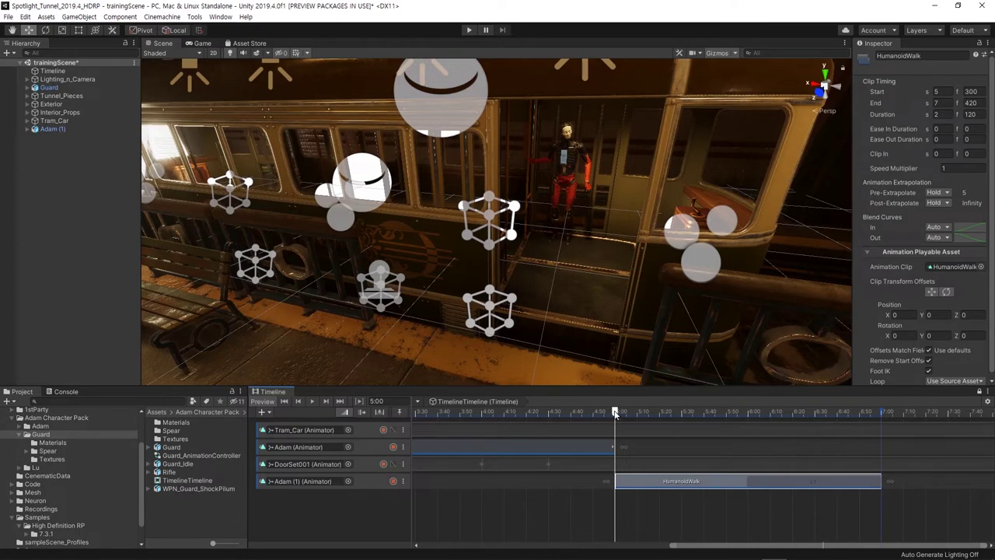
mouse_move(615, 414)
mouse_down()
mouse_move(604, 418)
mouse_move(638, 417)
mouse_move(595, 418)
mouse_up()
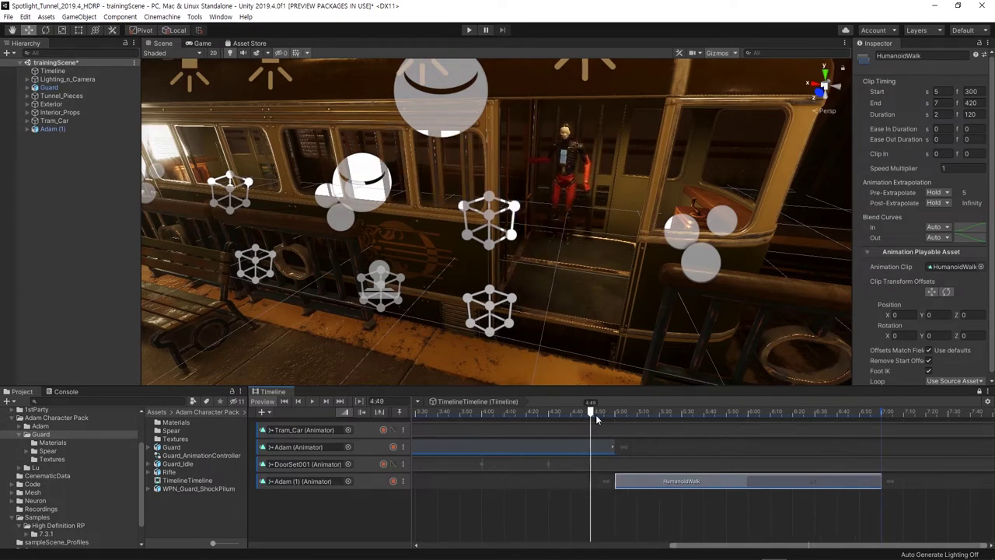
scroll(308, 207, down, 2)
scroll(233, 183, down, 2)
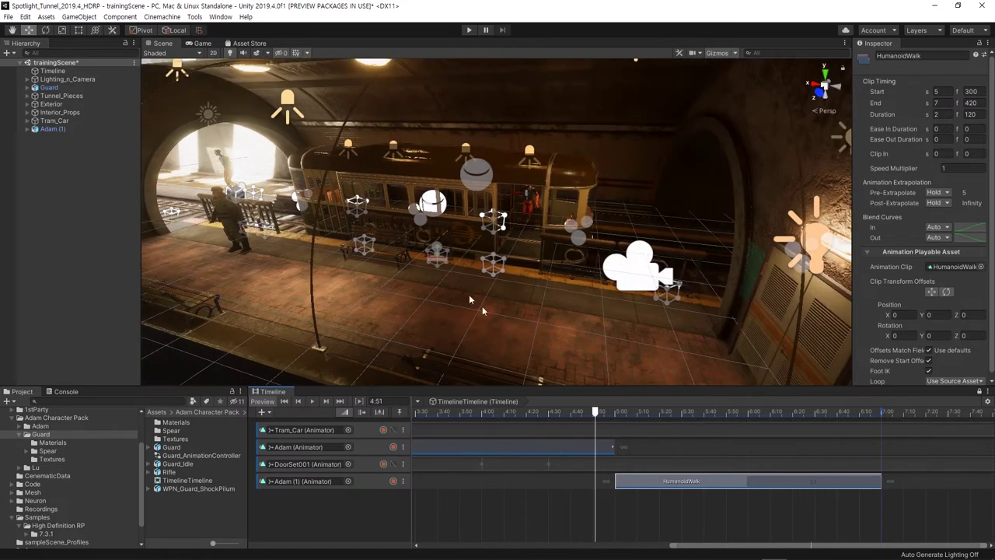
drag(595, 421, 657, 417)
- Set the Adam (1) track's Track Offsets to Apply Scene Offsets and check the walk-out by the door
click(371, 486)
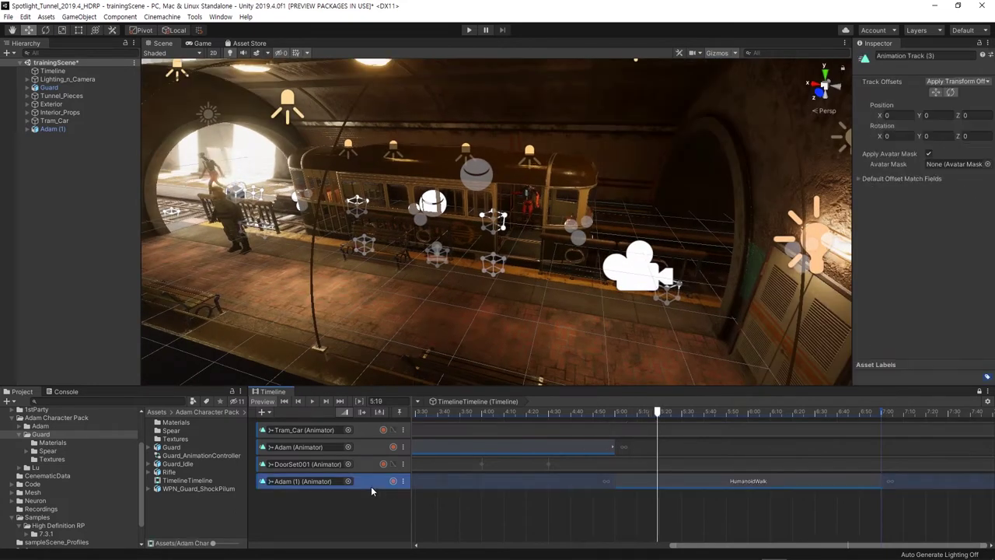
click(957, 81)
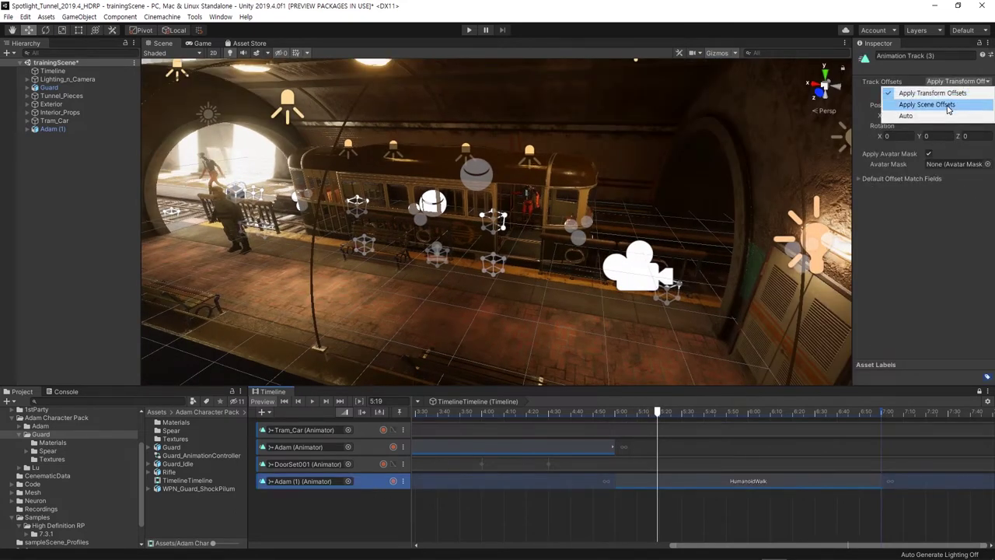
click(952, 104)
scroll(555, 251, up, 3)
scroll(555, 252, up, 3)
alt+drag(555, 251, 609, 296)
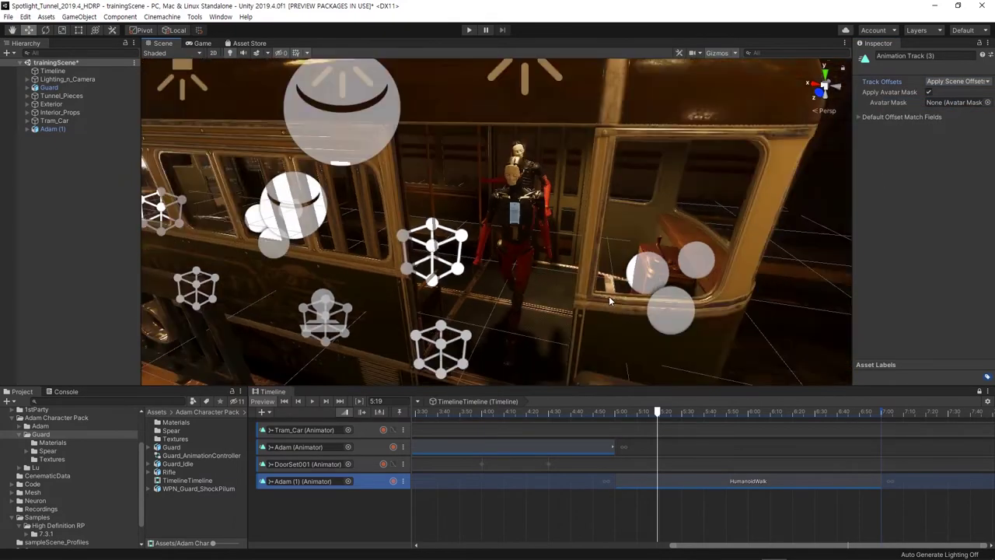
mouse_move(657, 412)
mouse_down()
mouse_move(644, 410)
mouse_move(721, 422)
mouse_move(642, 413)
mouse_up()
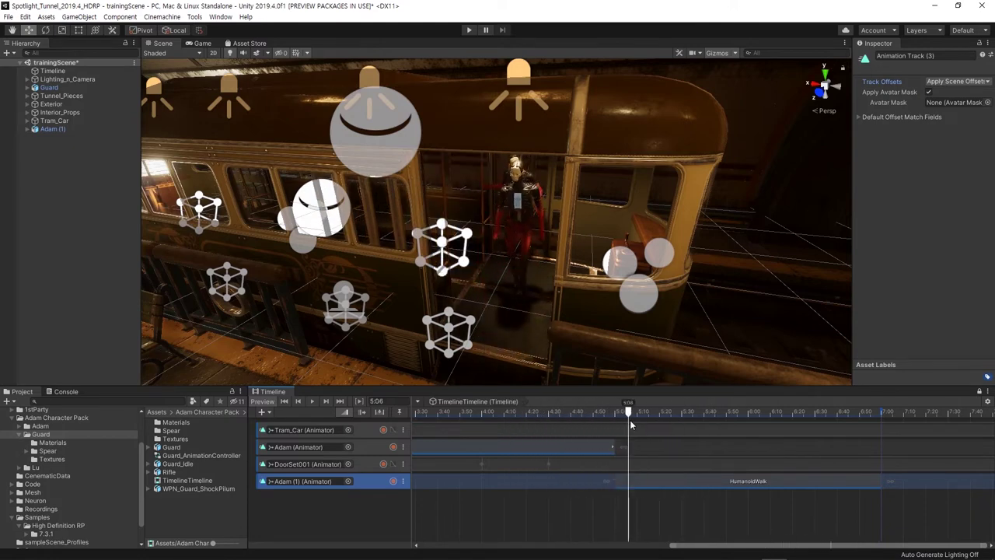
mouse_move(591, 417)
mouse_down()
mouse_move(663, 430)
mouse_move(623, 440)
mouse_move(506, 429)
mouse_move(640, 441)
mouse_move(544, 441)
mouse_up()
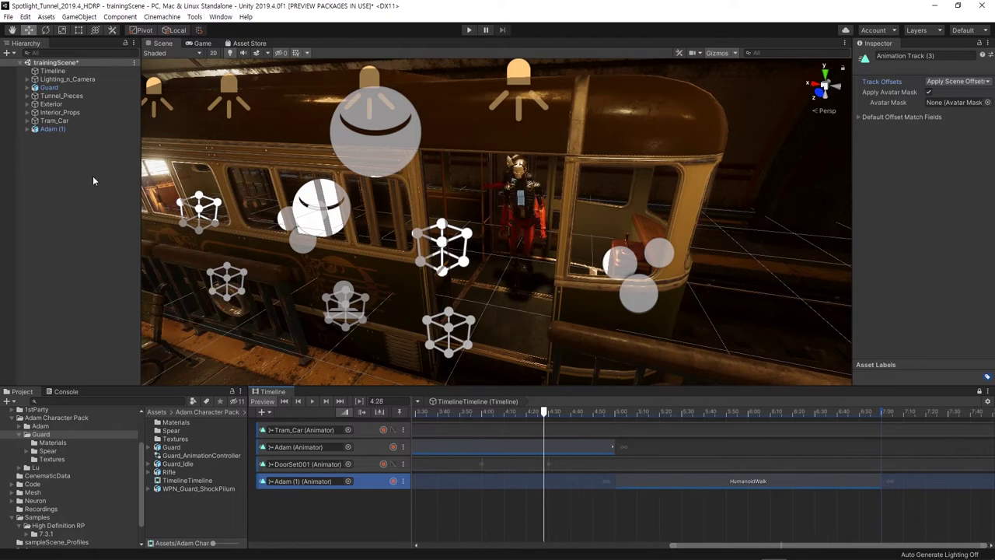
- Add an activation track for Adam so it stays active until 5 seconds
click(28, 122)
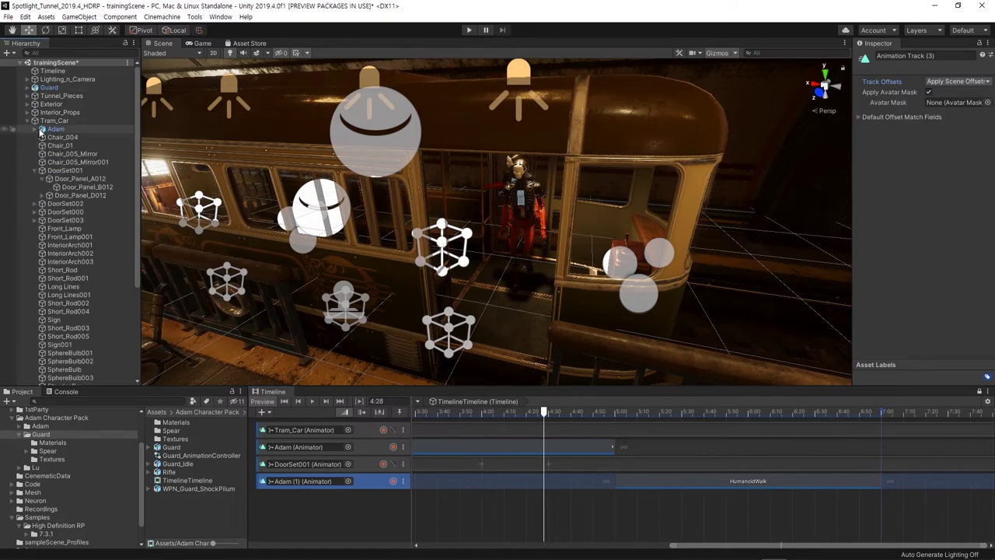
right_click(336, 503)
click(381, 456)
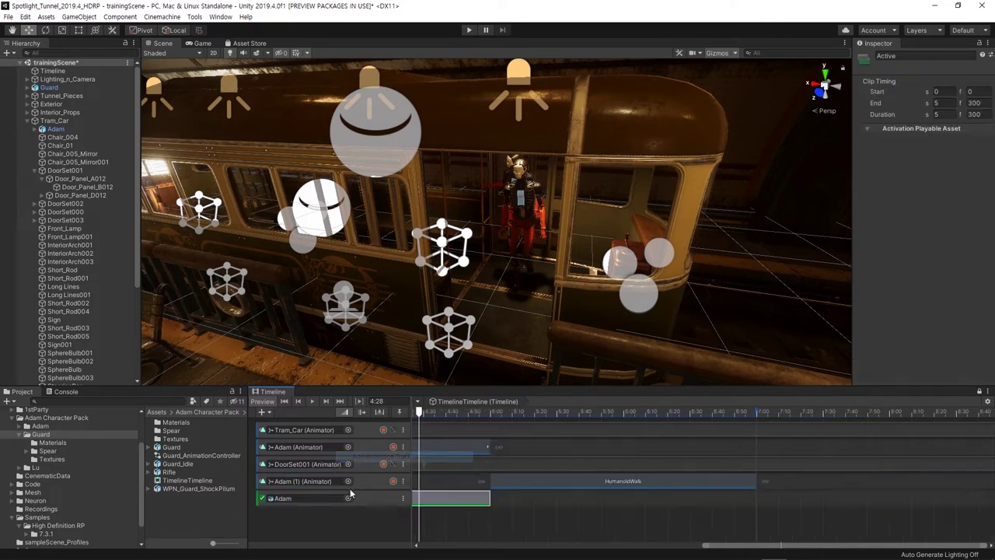
scroll(569, 513, up, 3)
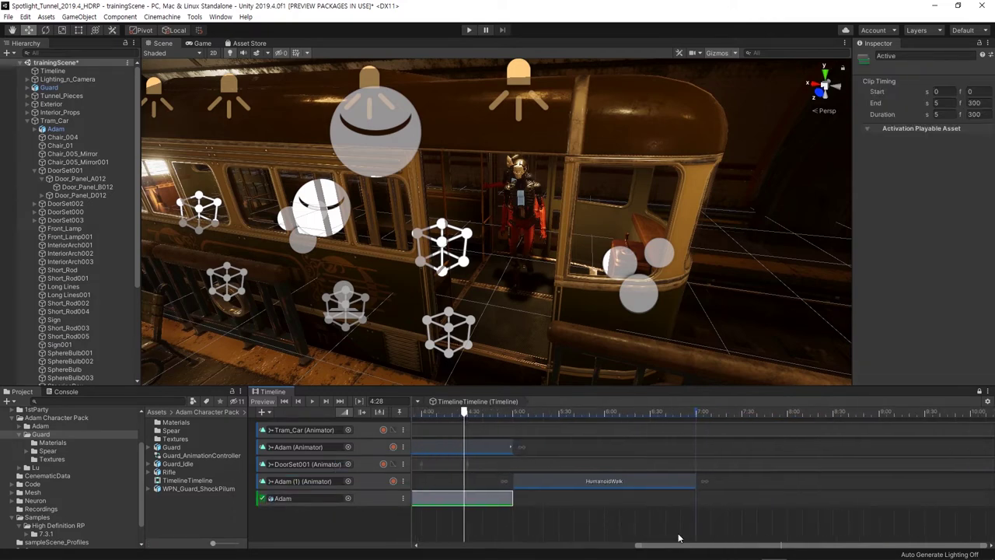
drag(682, 548, 463, 547)
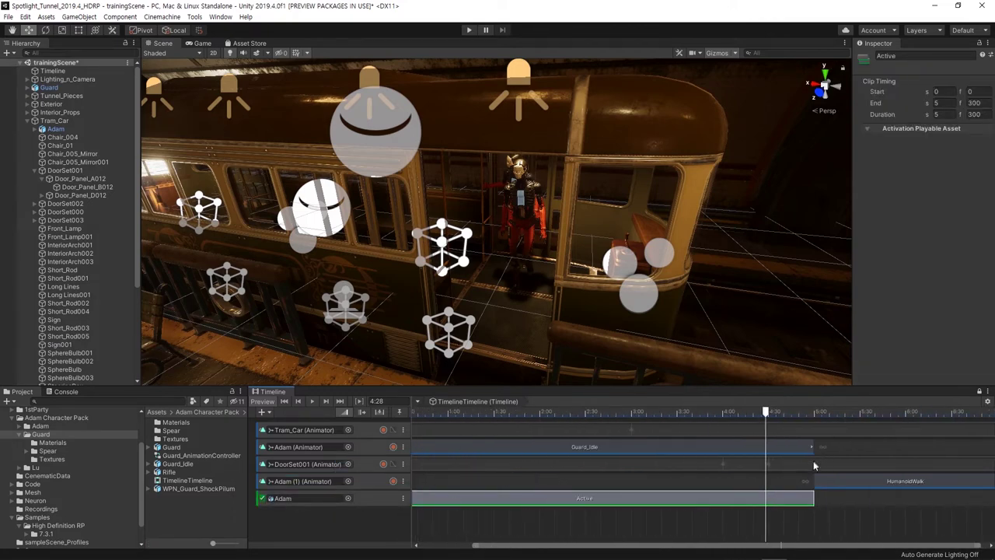
scroll(78, 272, down, 5)
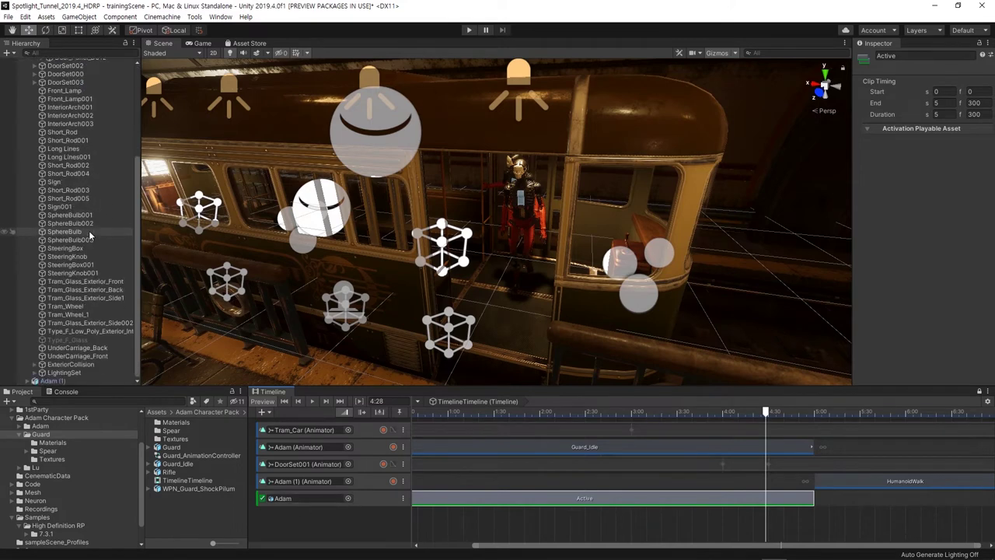
- Add an activation track for Adam (1) with its Active clip spanning 5 to 7 seconds
click(64, 382)
drag(314, 526, 314, 526)
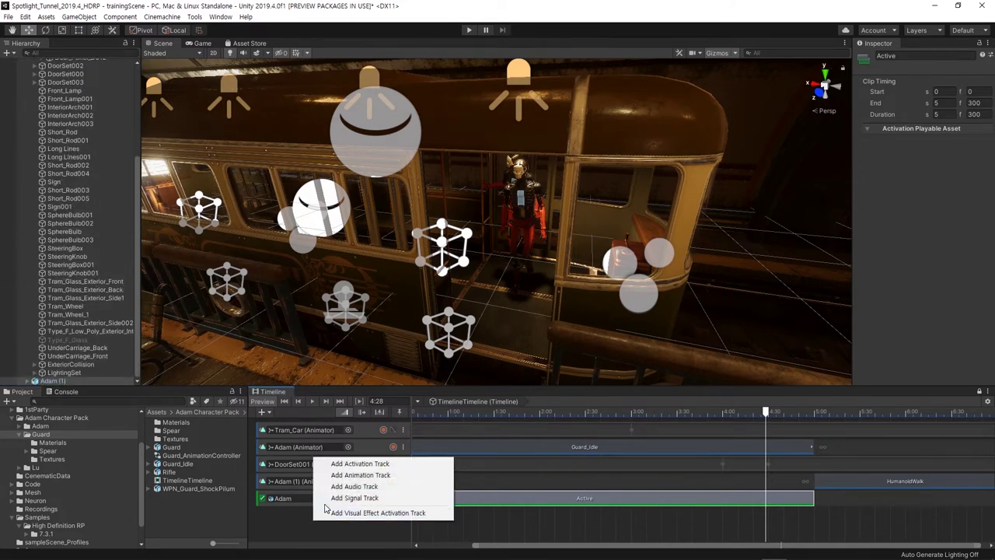
click(342, 463)
mouse_move(574, 516)
mouse_down()
mouse_move(925, 521)
mouse_move(812, 517)
mouse_up()
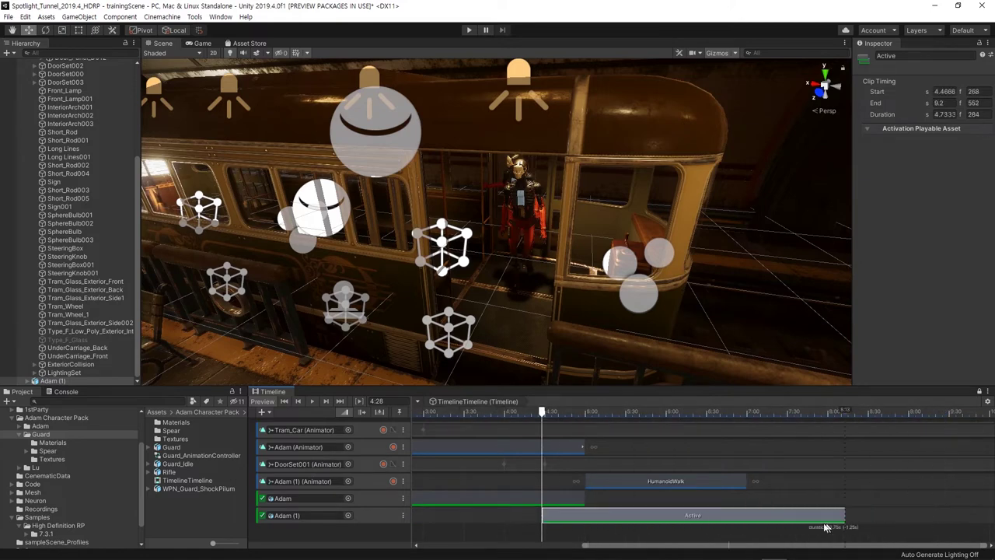
drag(693, 517, 735, 516)
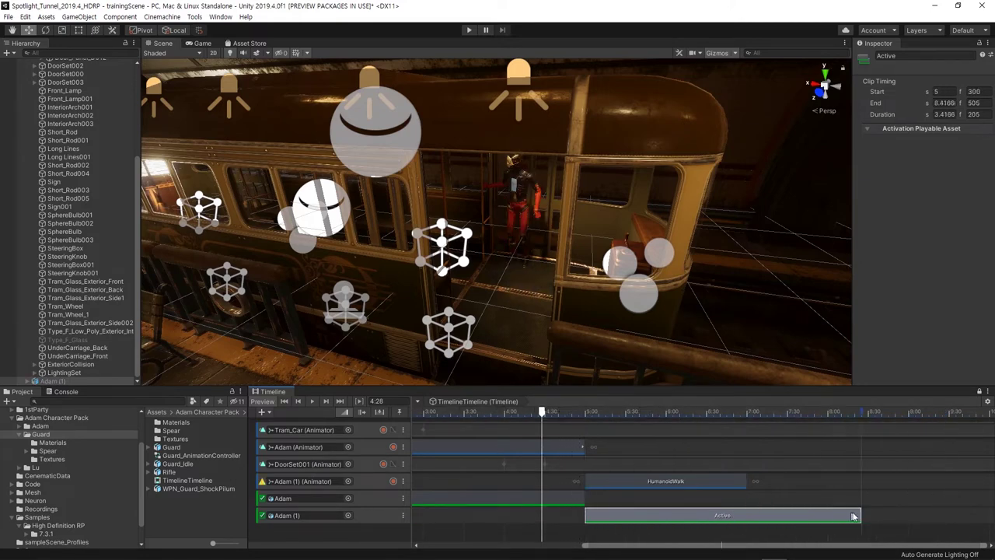
drag(860, 514, 749, 516)
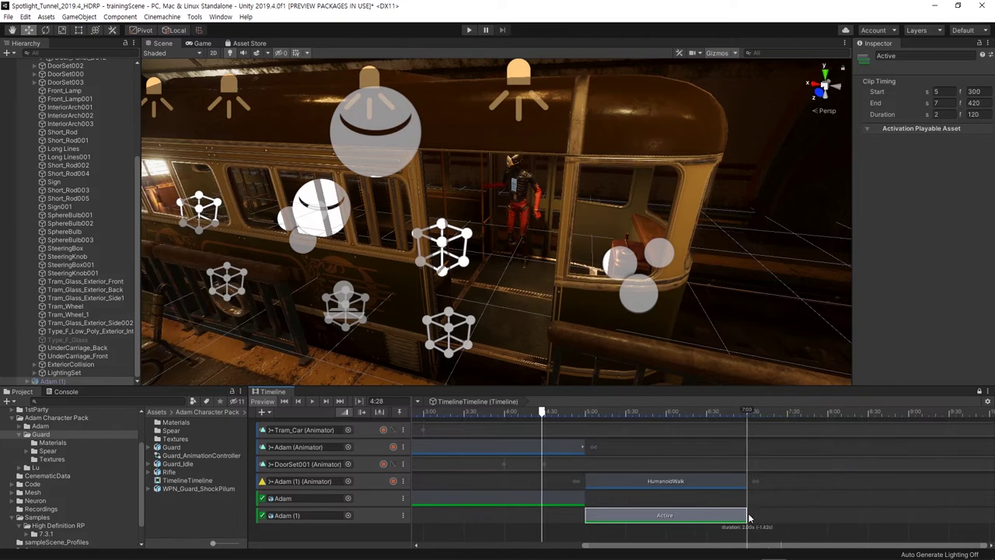
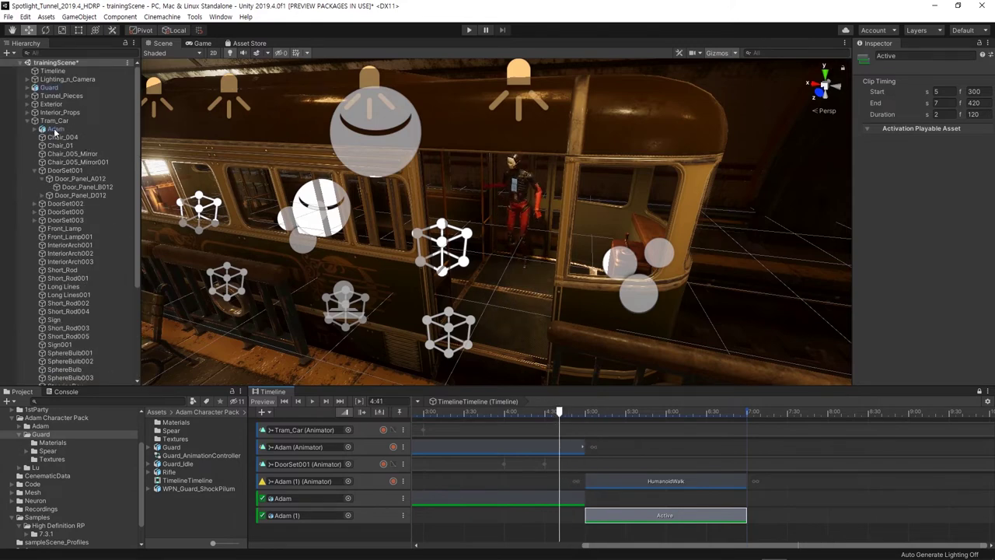
- With Adam selected, scrub the timeline to 5:31 and back to 4:57 to watch Adam (1) in the tram
click(58, 129)
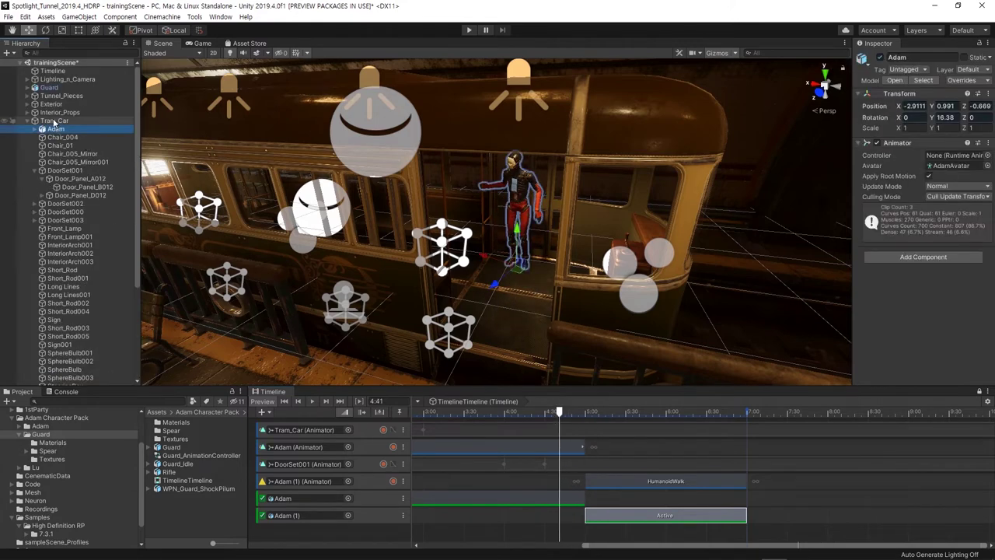
scroll(506, 208, down, 2)
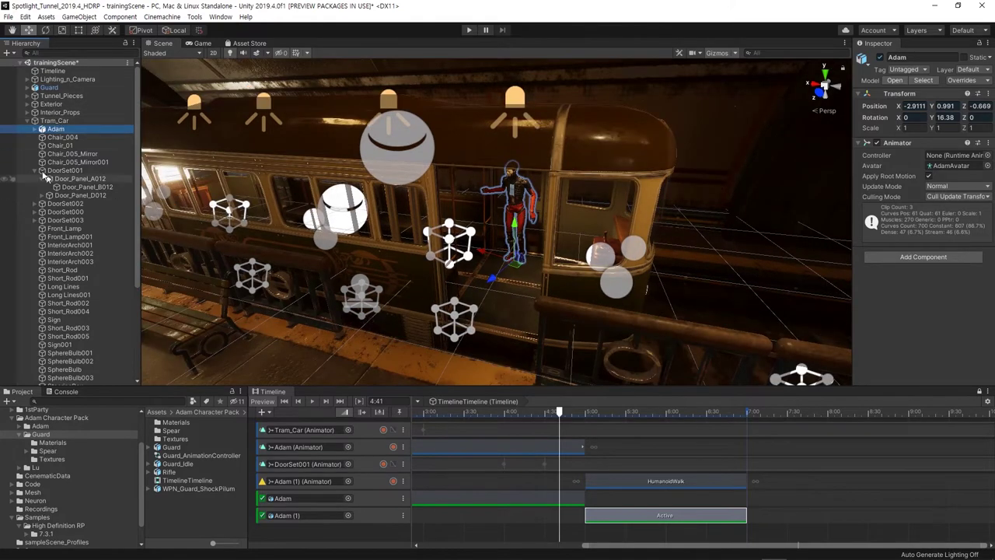
scroll(70, 177, down, 5)
click(497, 431)
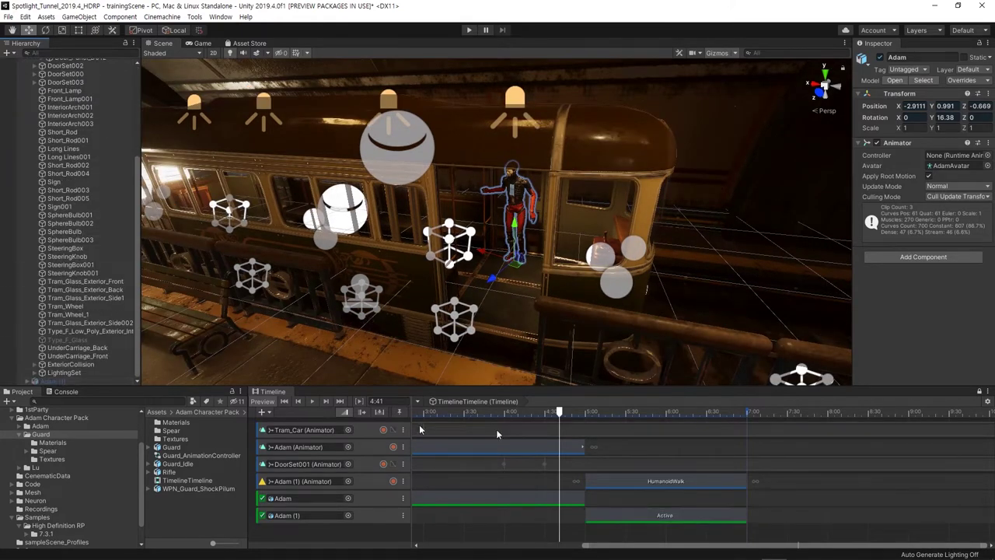
drag(561, 414, 627, 413)
click(53, 380)
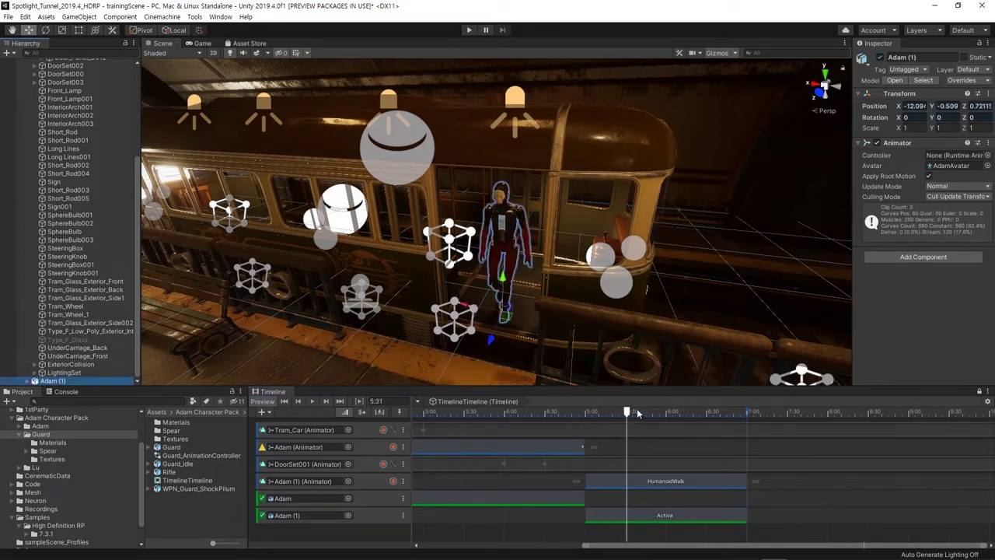
mouse_move(627, 412)
mouse_down()
mouse_move(519, 417)
mouse_move(599, 425)
mouse_move(581, 433)
mouse_up()
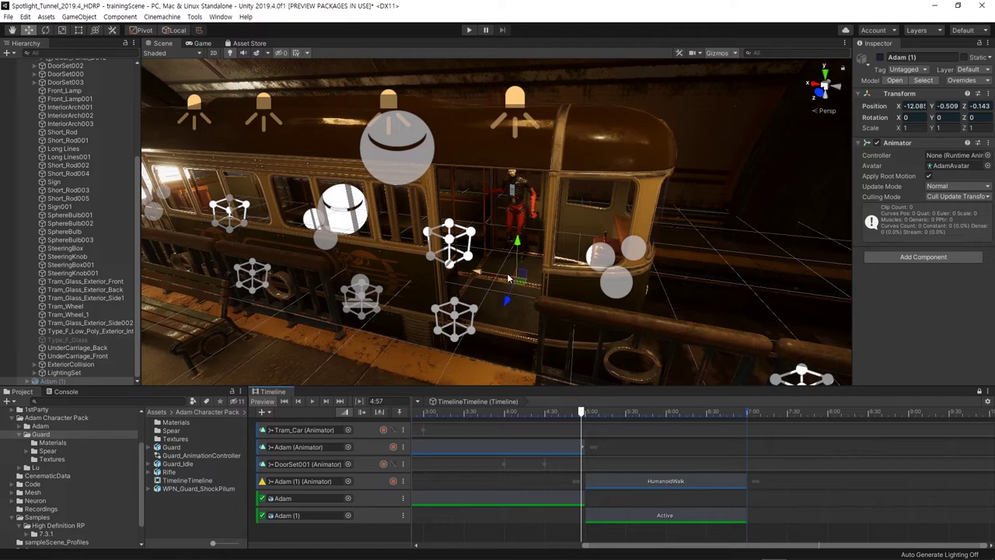
mouse_move(508, 278)
alt+mouse_down()
mouse_move(542, 305)
mouse_move(598, 316)
mouse_move(666, 220)
alt+mouse_up()
- At 5:05, frame Adam (1) and orbit in and around the tram, then scrub back to 4:57
alt+drag(690, 264, 597, 363)
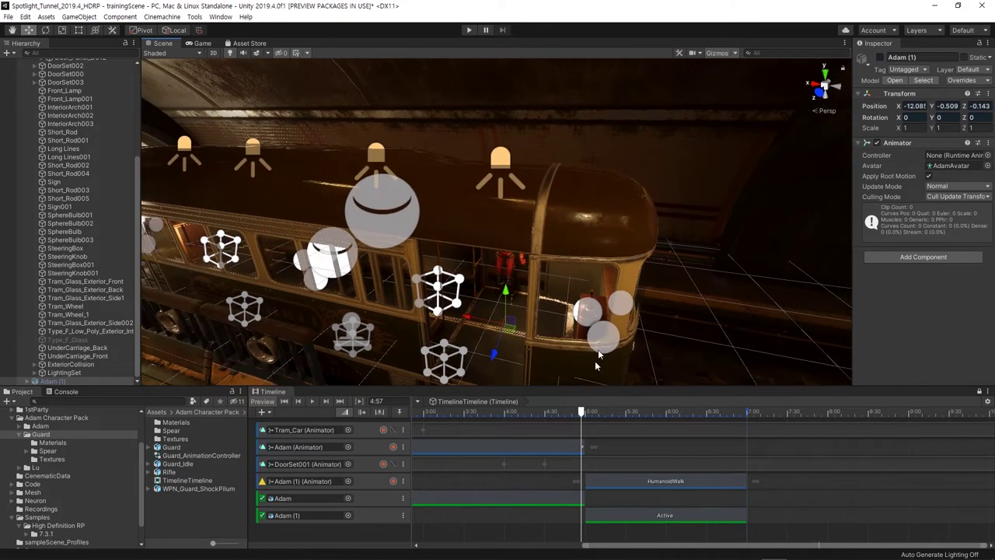
drag(584, 410, 592, 411)
key(f)
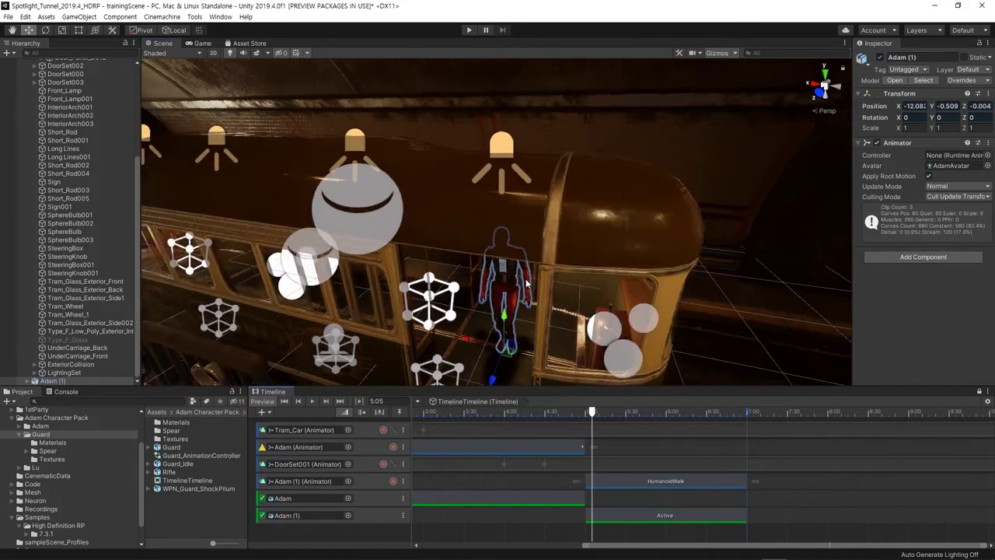
middle_drag(549, 292, 562, 272)
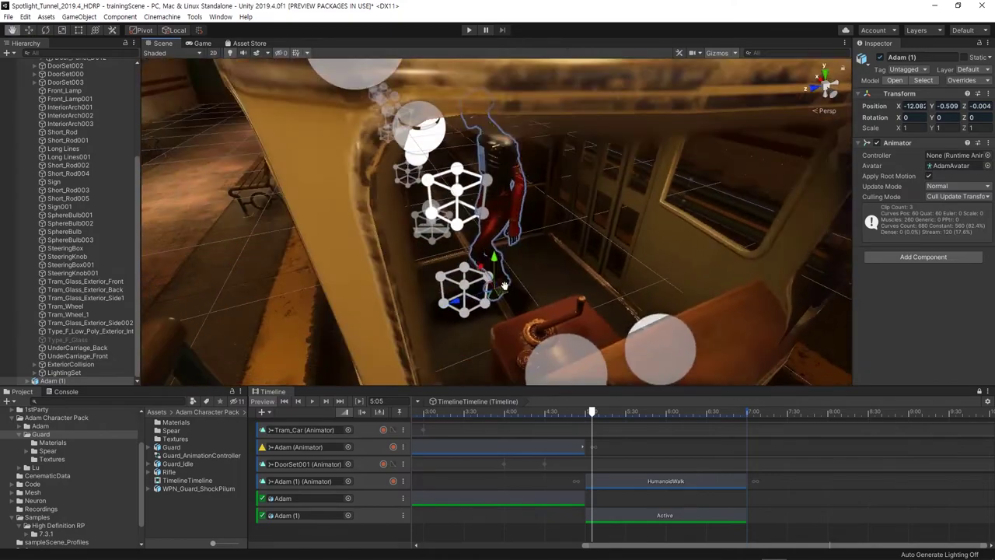
alt+drag(468, 312, 470, 232)
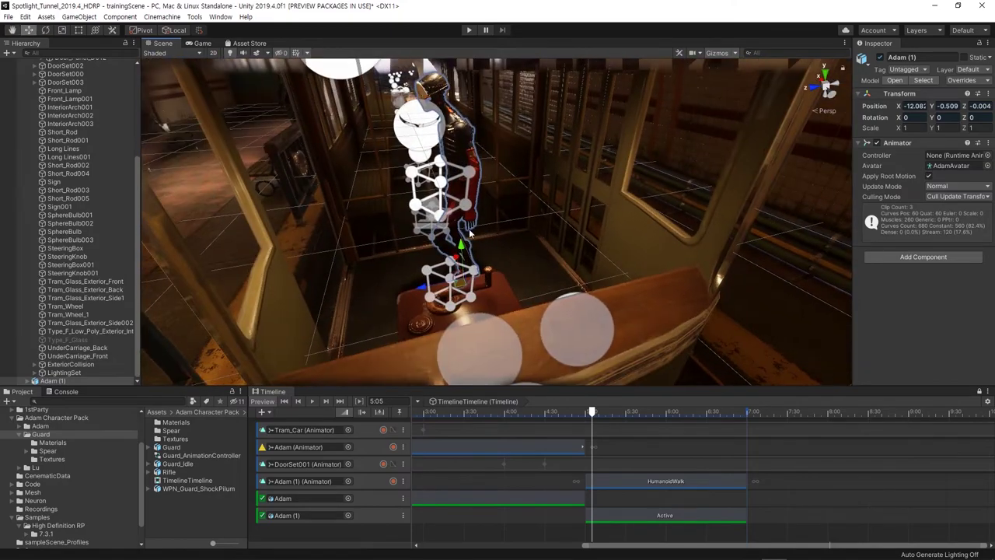
mouse_move(555, 283)
alt+mouse_down()
mouse_move(440, 270)
mouse_move(497, 256)
alt+mouse_up()
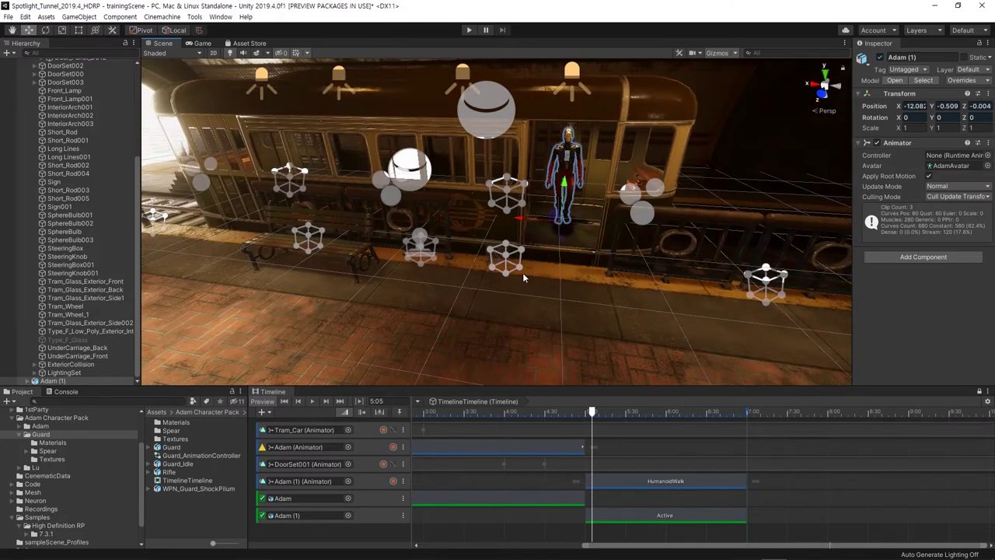
drag(595, 413, 572, 415)
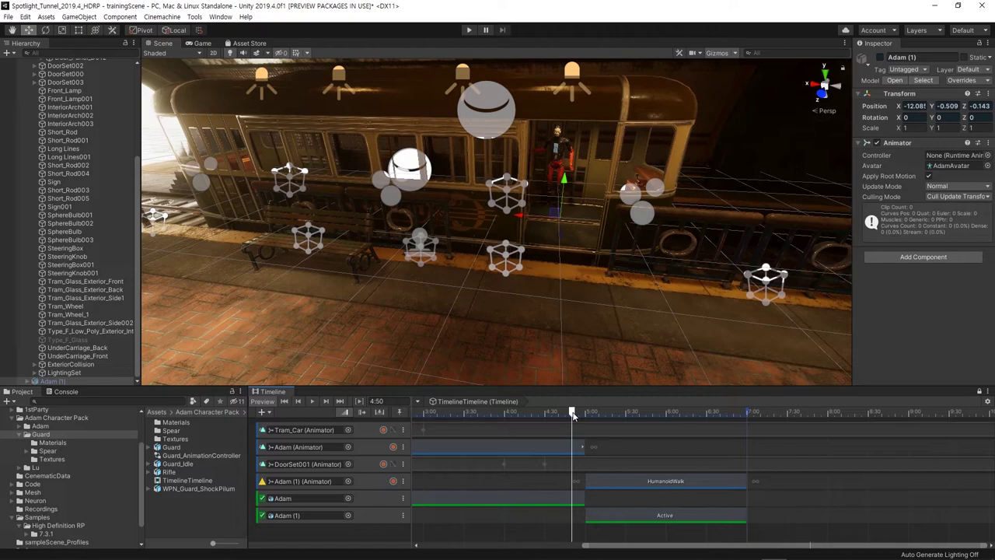
- Fly into the tram, select and frame the original Adam, then orbit to look along the tunnel
right_drag(539, 273, 617, 273)
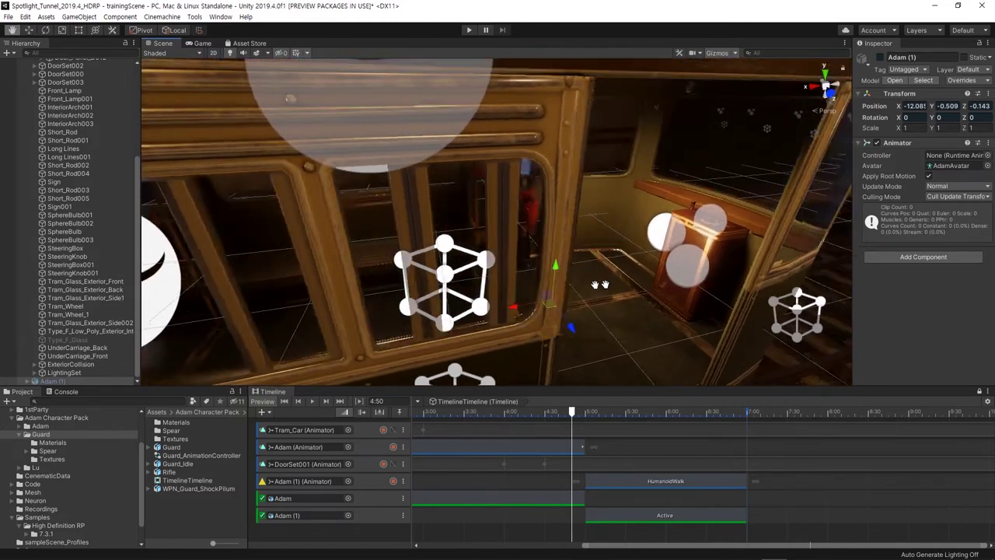
right_drag(617, 273, 448, 133)
click(489, 127)
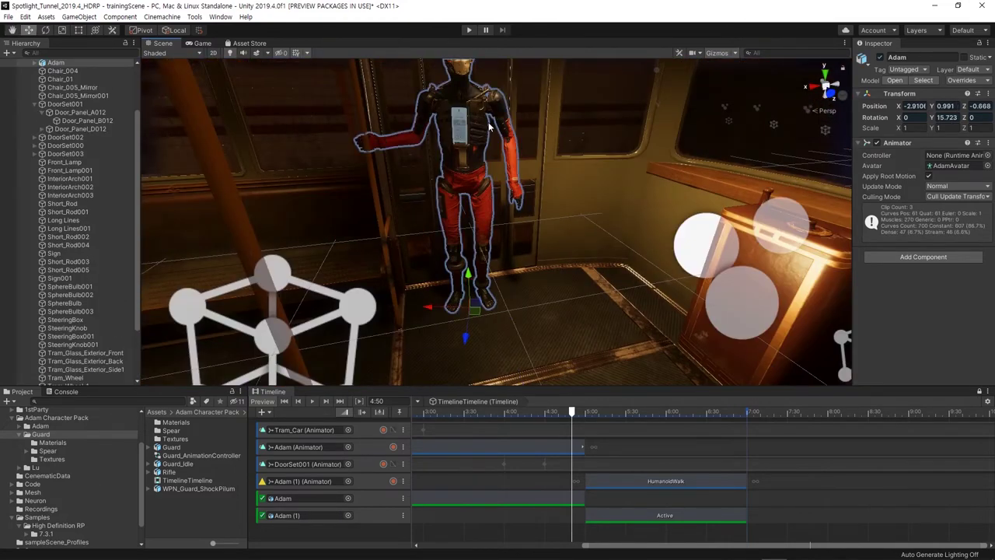
key(f)
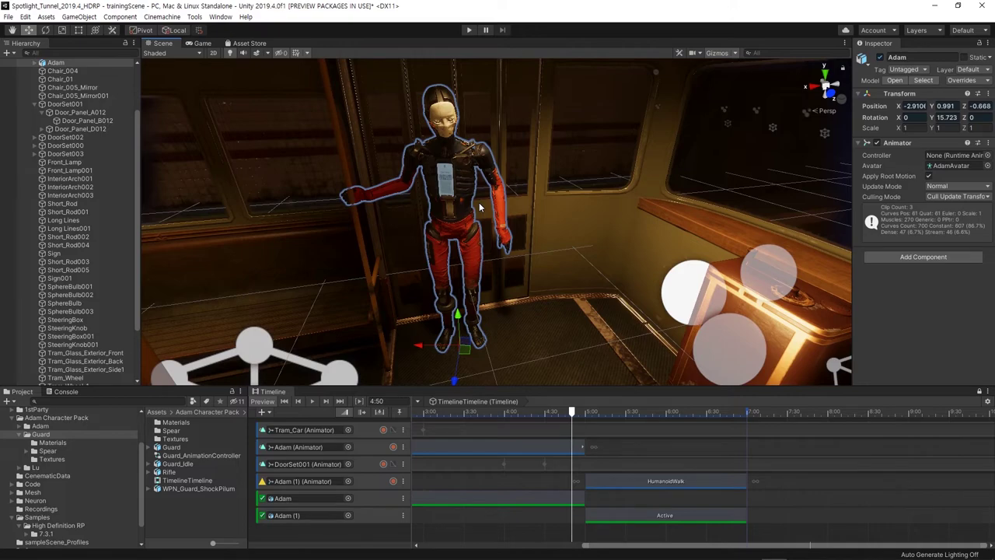
scroll(479, 202, down, 2)
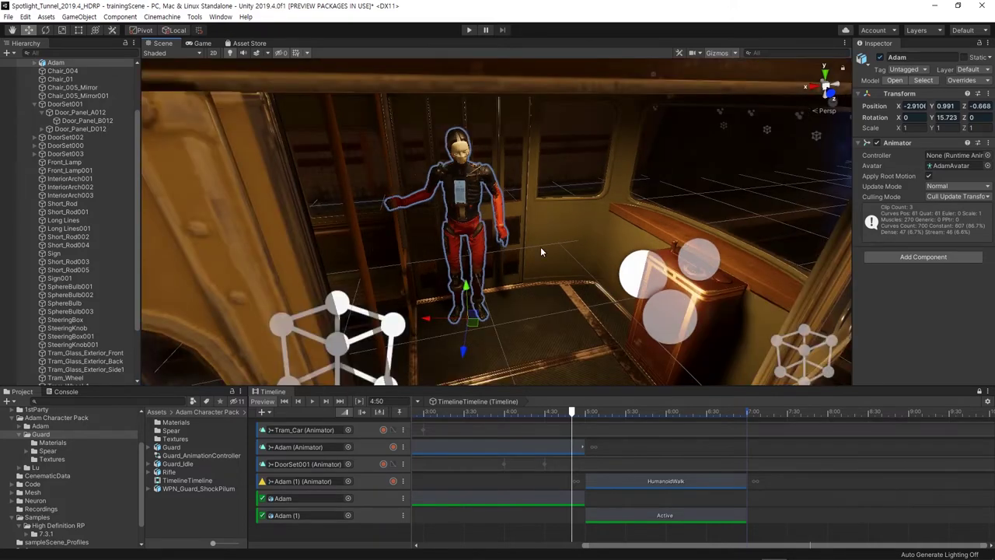
mouse_move(540, 247)
alt+mouse_down()
mouse_move(693, 287)
mouse_move(590, 289)
mouse_move(580, 254)
mouse_move(546, 308)
mouse_move(584, 247)
alt+mouse_up()
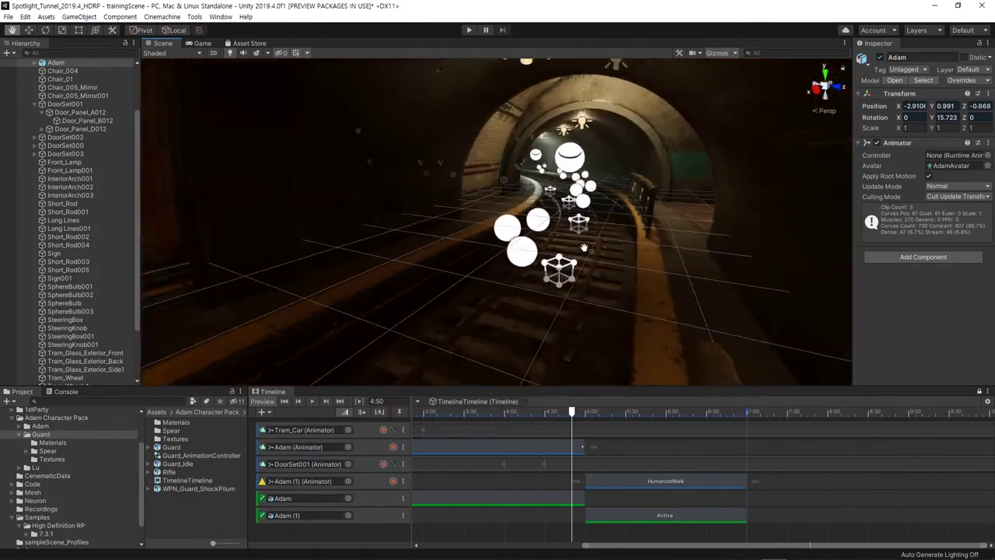
- Orbit around and into the tram to view Adam and the tunnel tracks
scroll(584, 248, up, 10)
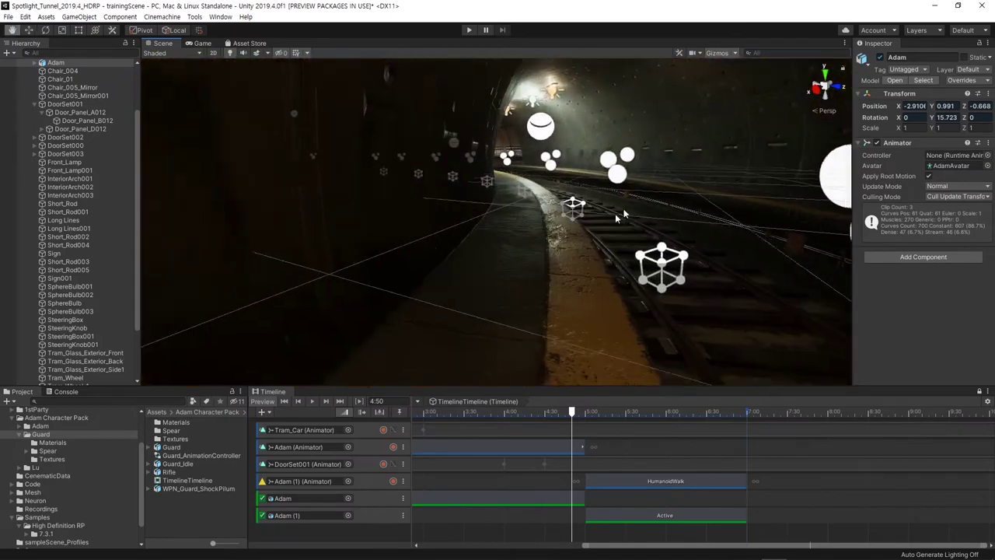
mouse_move(615, 213)
alt+mouse_down()
mouse_move(572, 206)
mouse_move(494, 267)
mouse_move(496, 291)
mouse_move(507, 295)
alt+mouse_up()
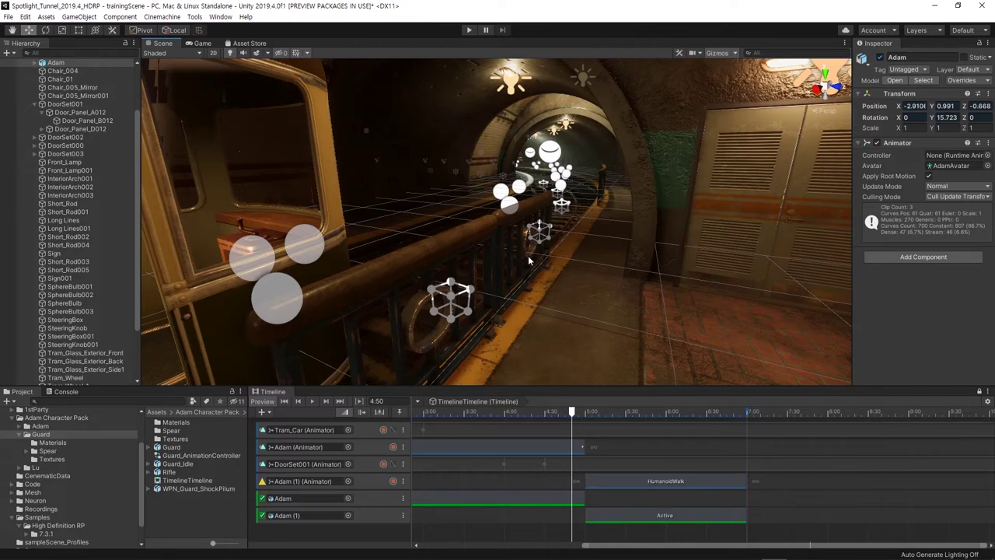
alt+drag(527, 255, 414, 295)
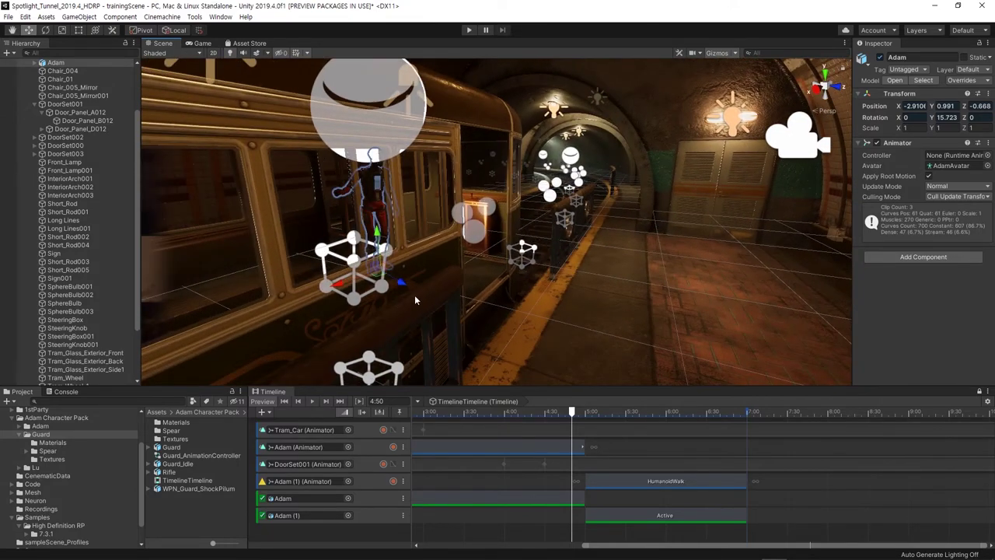
scroll(417, 298, up, 4)
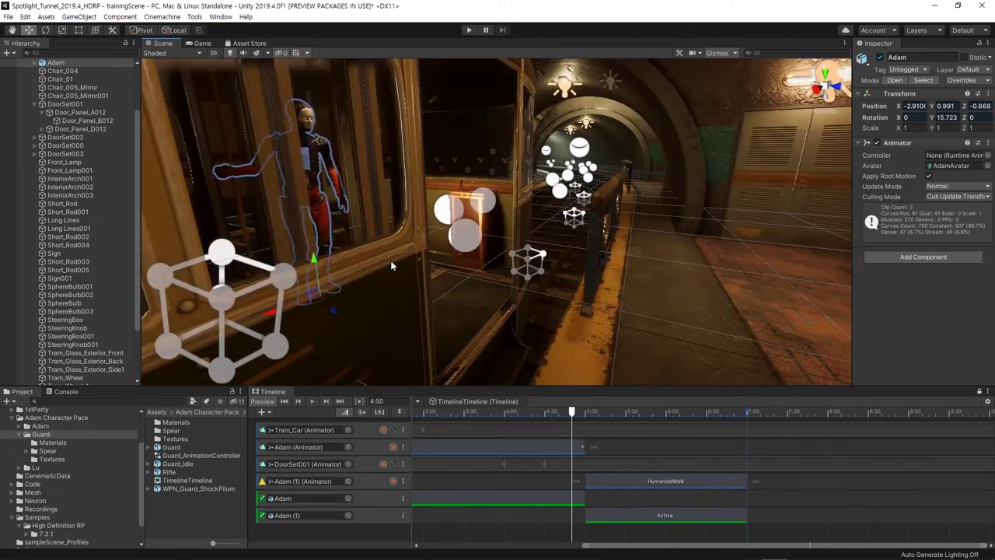
mouse_move(390, 261)
alt+mouse_down()
mouse_move(459, 313)
mouse_move(456, 285)
mouse_move(467, 336)
alt+mouse_up()
alt+drag(396, 327, 420, 316)
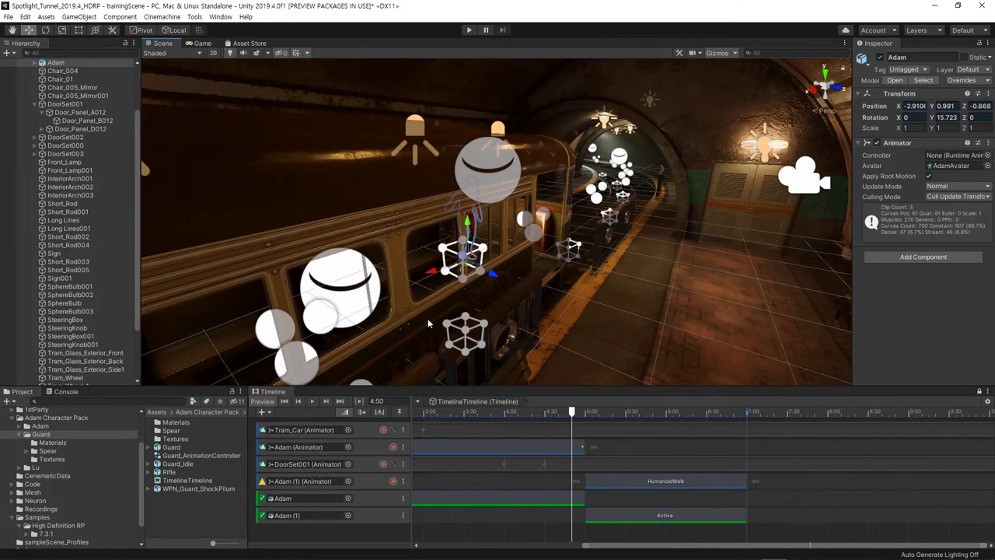
- Scrub the timeline from 5:04 to 5:00, settle at 4:58, and briefly switch to OBS
drag(572, 414, 588, 418)
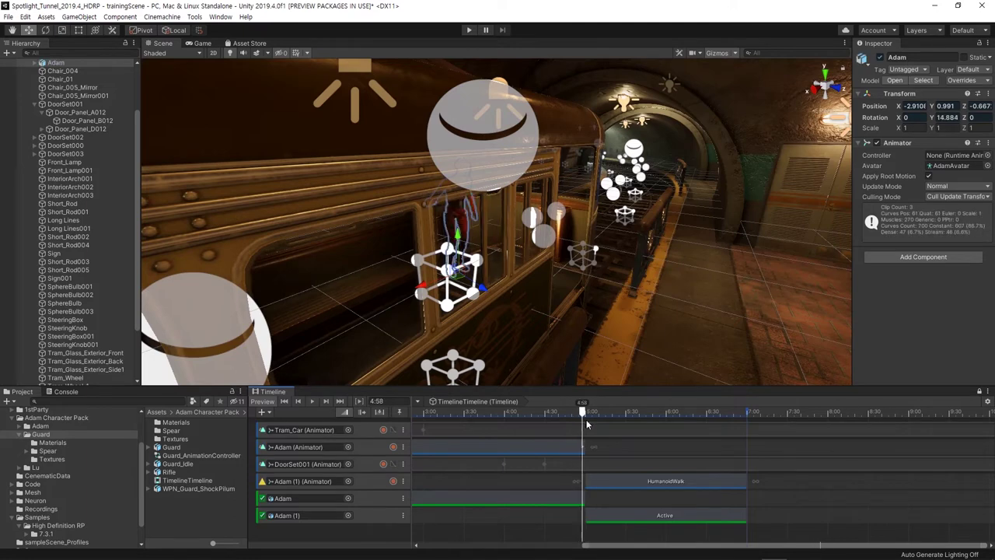
drag(589, 419, 582, 418)
alt+drag(577, 273, 561, 276)
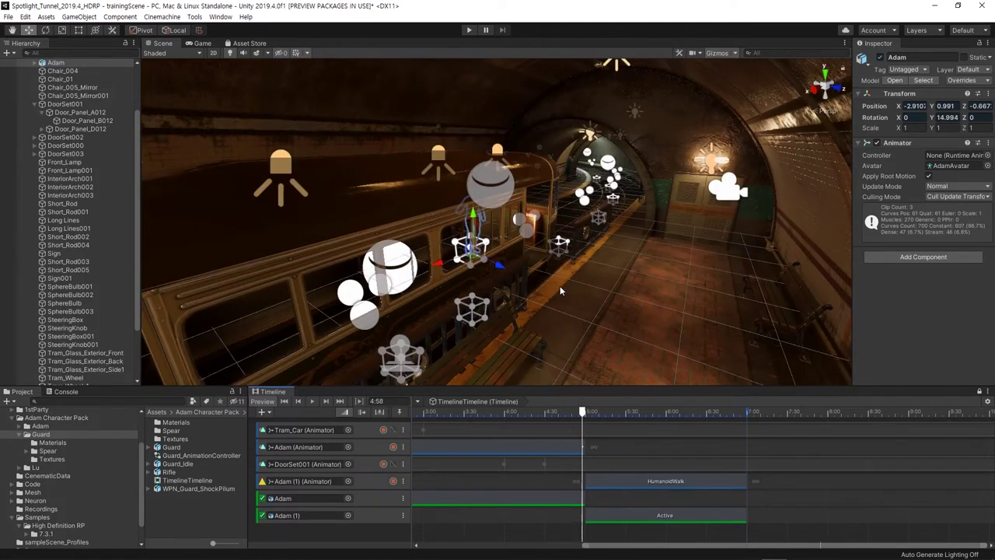
key(alt+Tab)
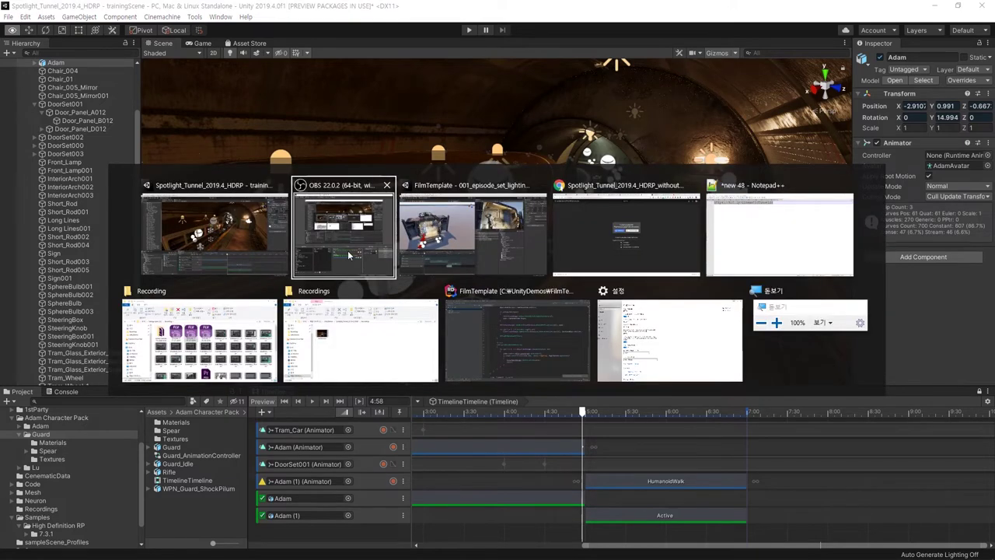
click(347, 265)
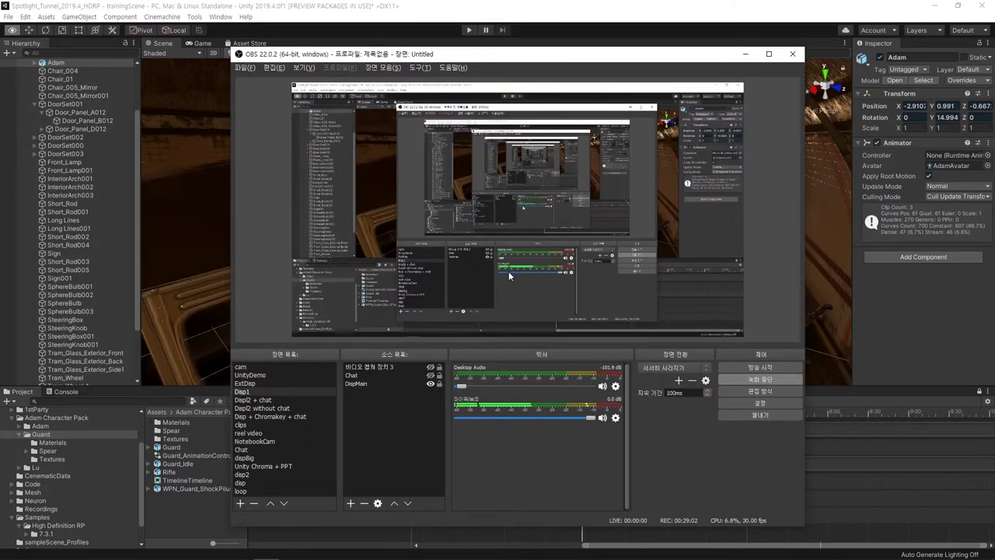
key(alt+Tab)
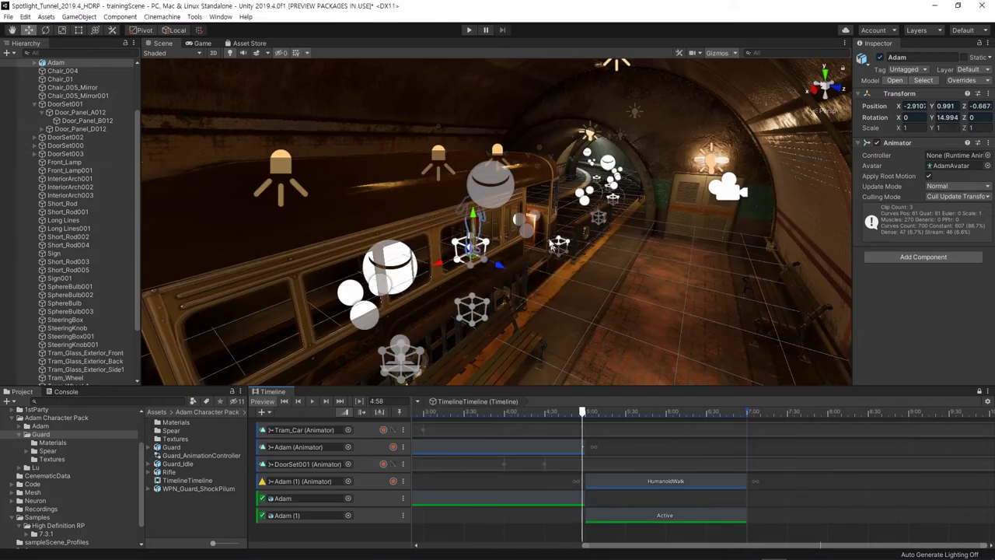
- At 6:34, move past the Guard's body mesh parts to collapse the Guard and select the whole character
mouse_move(448, 302)
alt+mouse_down()
mouse_move(591, 411)
mouse_move(711, 411)
alt+mouse_up()
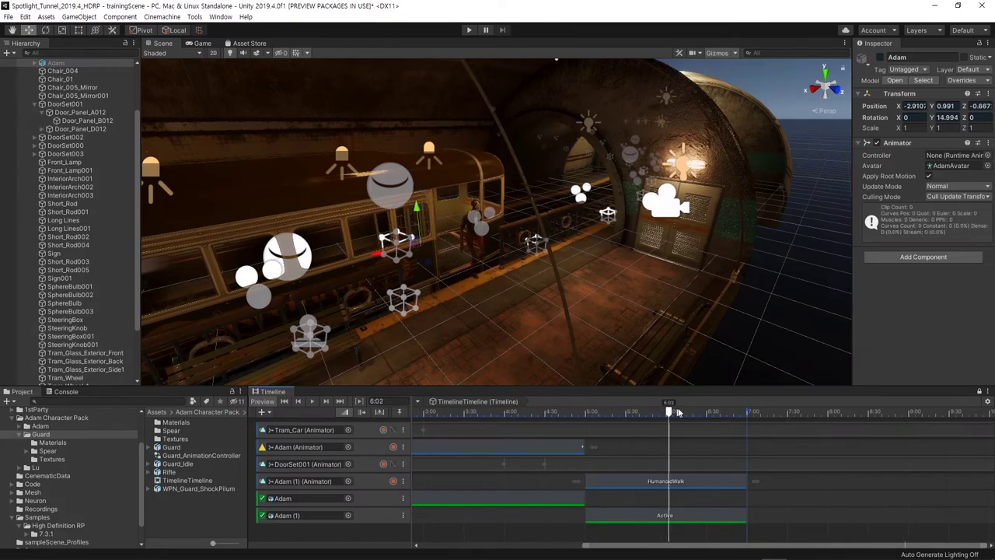
mouse_move(545, 304)
alt+mouse_down()
mouse_move(436, 309)
mouse_move(475, 303)
alt+mouse_up()
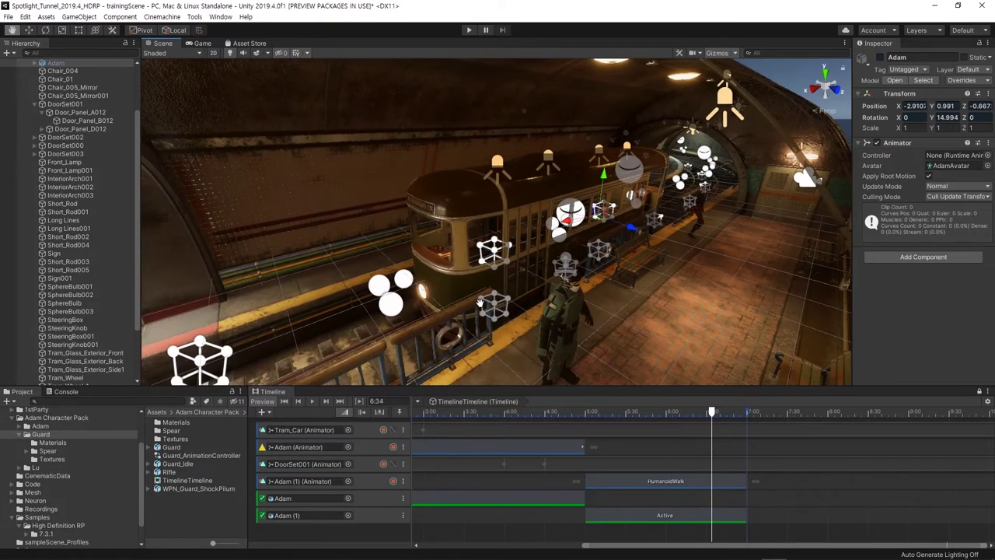
click(536, 308)
click(541, 301)
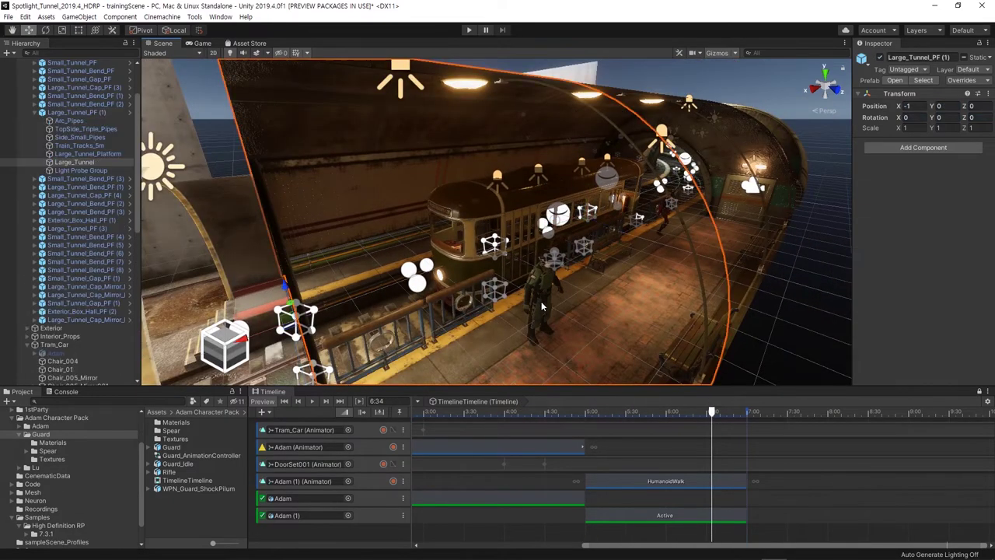
click(546, 292)
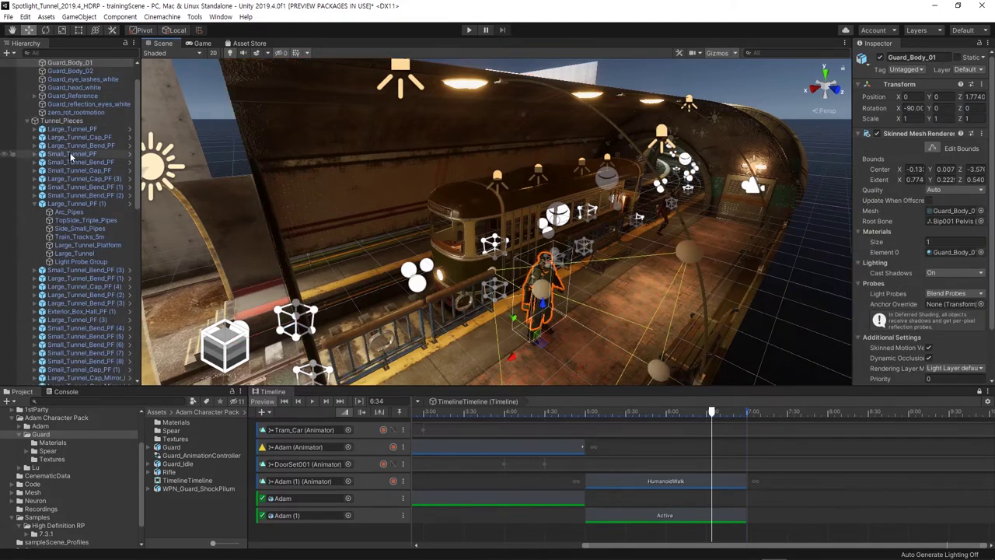
scroll(73, 157, down, 5)
scroll(78, 189, down, 5)
scroll(80, 215, down, 5)
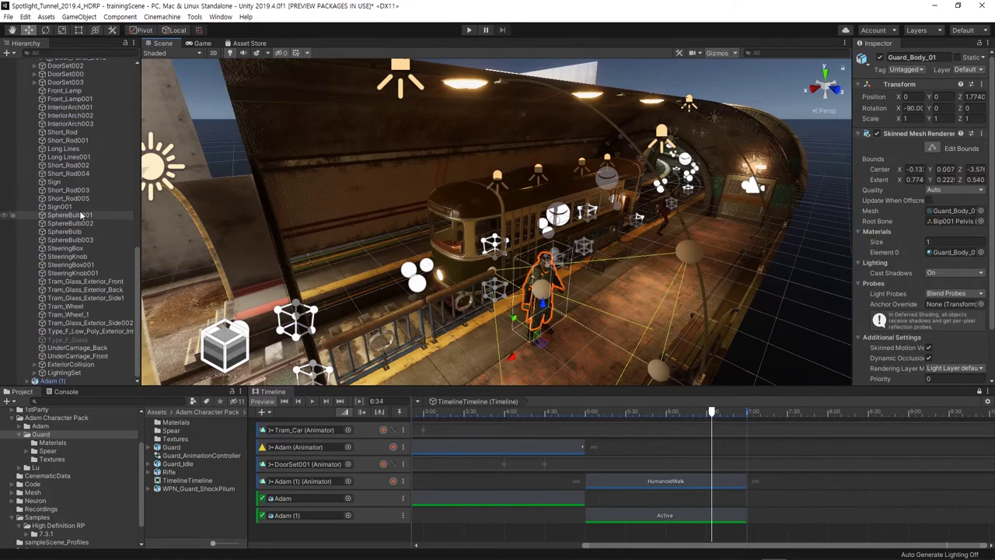
scroll(81, 216, up, 15)
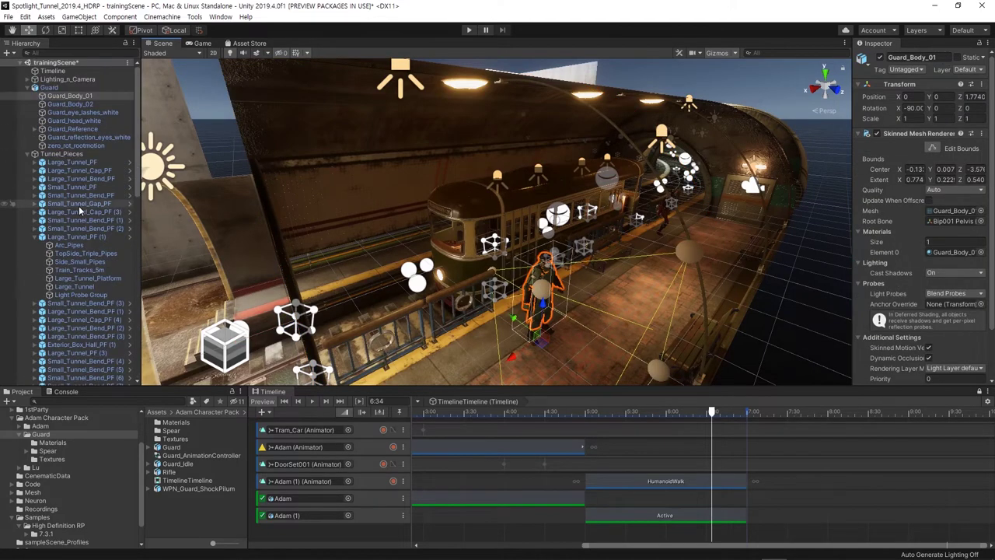
click(33, 88)
click(48, 87)
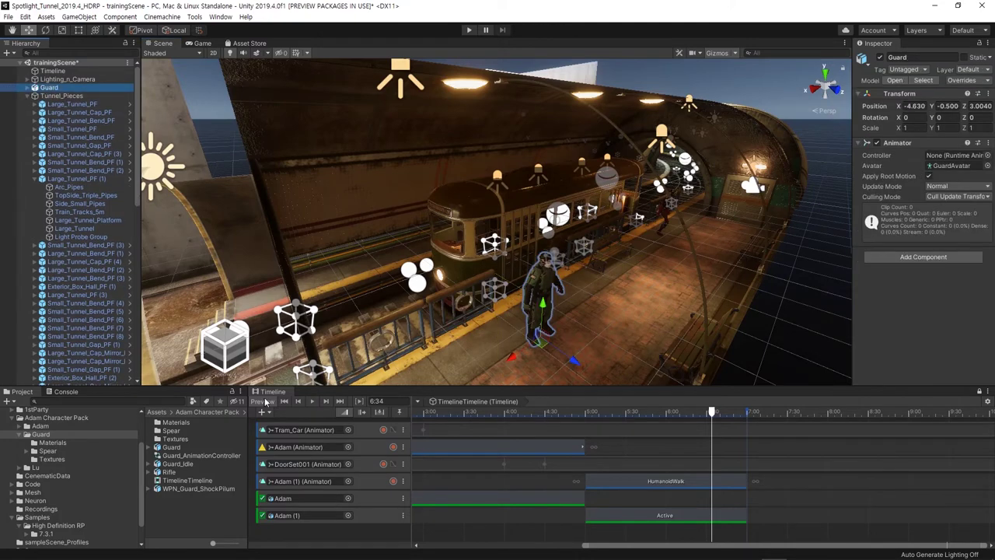
- Set the Guard's Y rotation to -90 and slide it along the platform
alt+drag(476, 335, 565, 264)
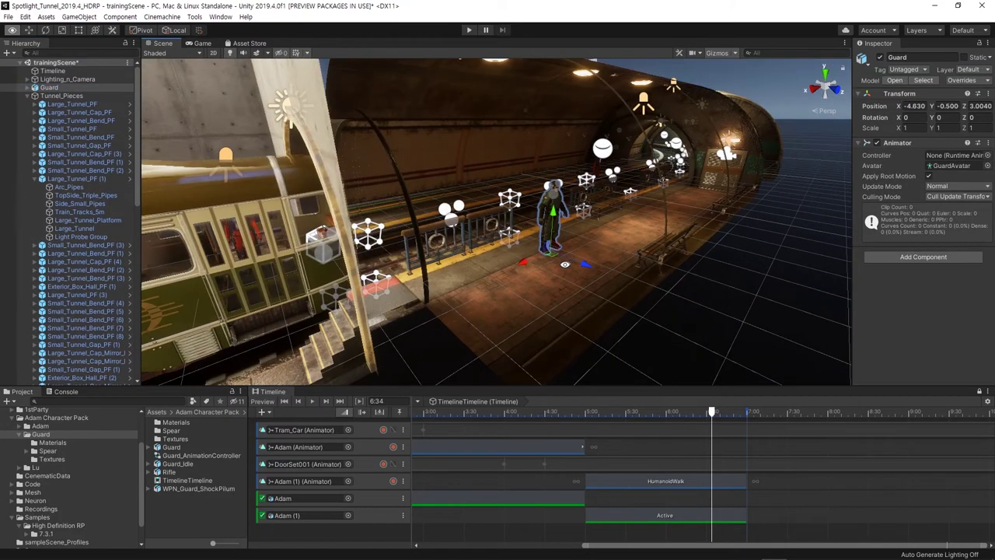
mouse_move(565, 265)
alt+mouse_down()
mouse_move(538, 356)
mouse_move(428, 367)
mouse_move(452, 356)
mouse_move(394, 361)
mouse_move(322, 337)
alt+mouse_up()
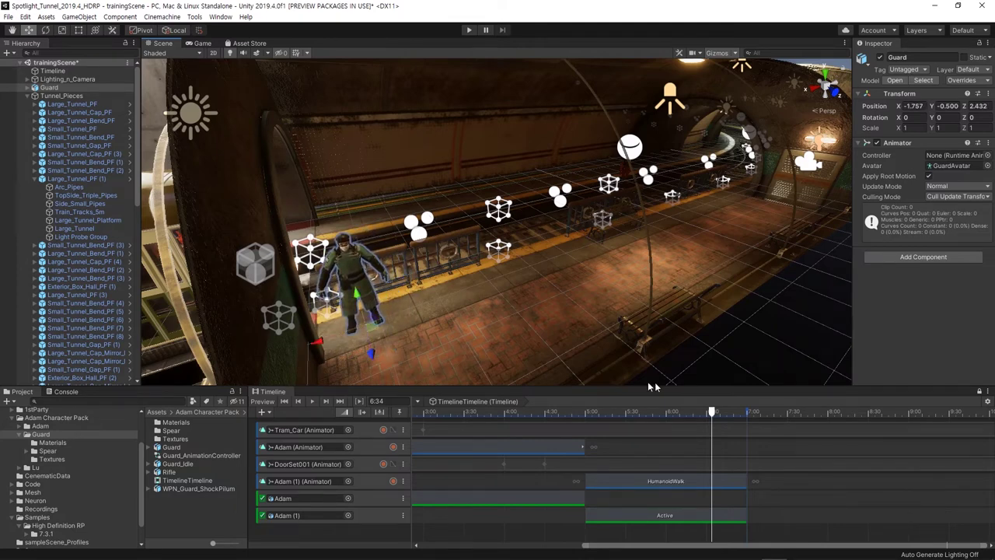
drag(931, 117, 808, 138)
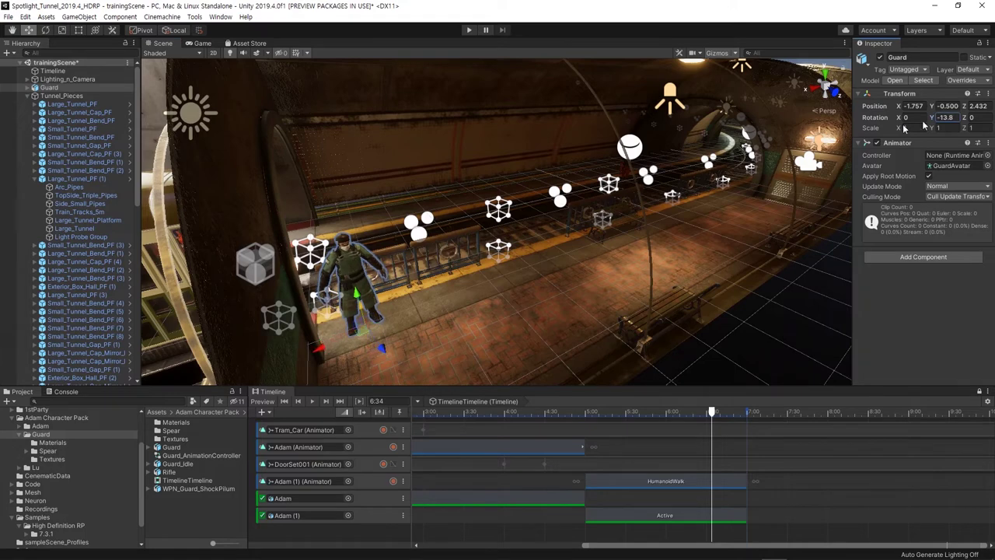
text(-90)
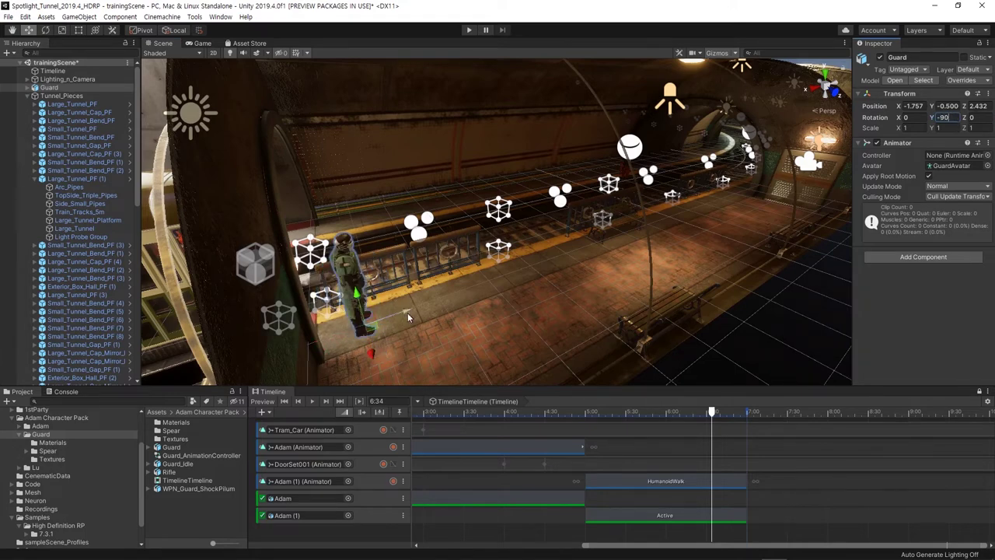
drag(407, 312, 396, 317)
- Scrub the timeline back and add a new Animation Track for the Guard
drag(538, 416, 440, 417)
drag(720, 545, 557, 556)
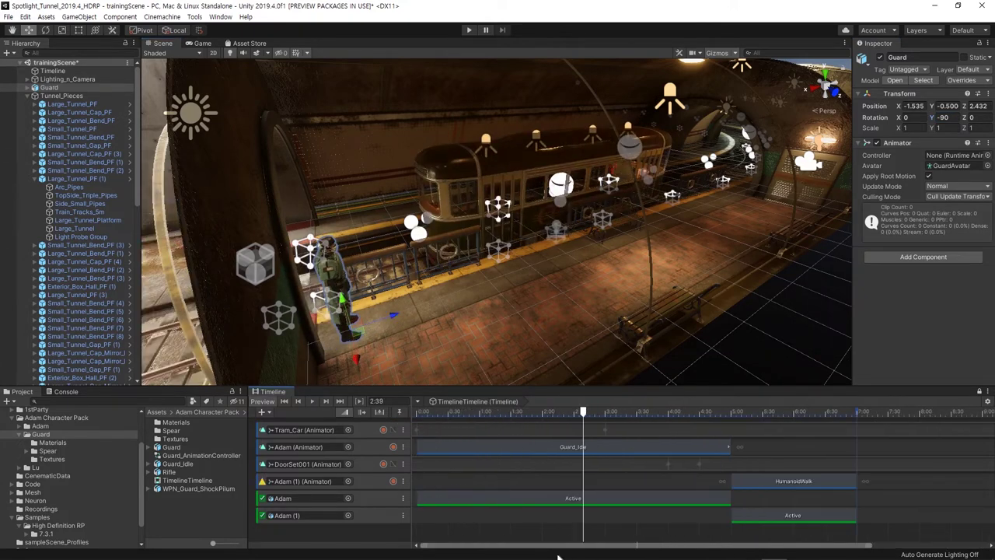
mouse_move(467, 414)
mouse_down()
mouse_move(484, 415)
mouse_move(468, 418)
mouse_up()
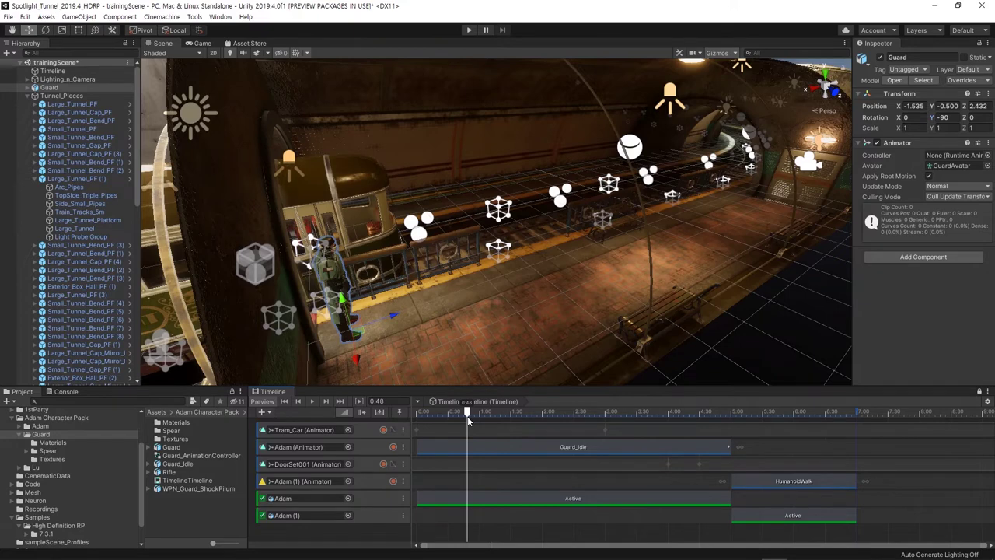
right_click(289, 529)
click(357, 485)
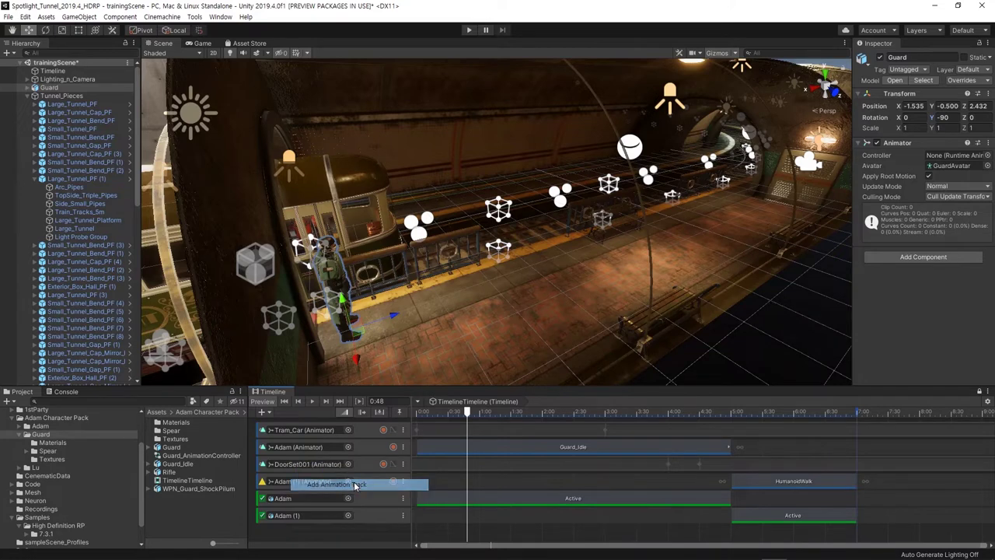
click(367, 534)
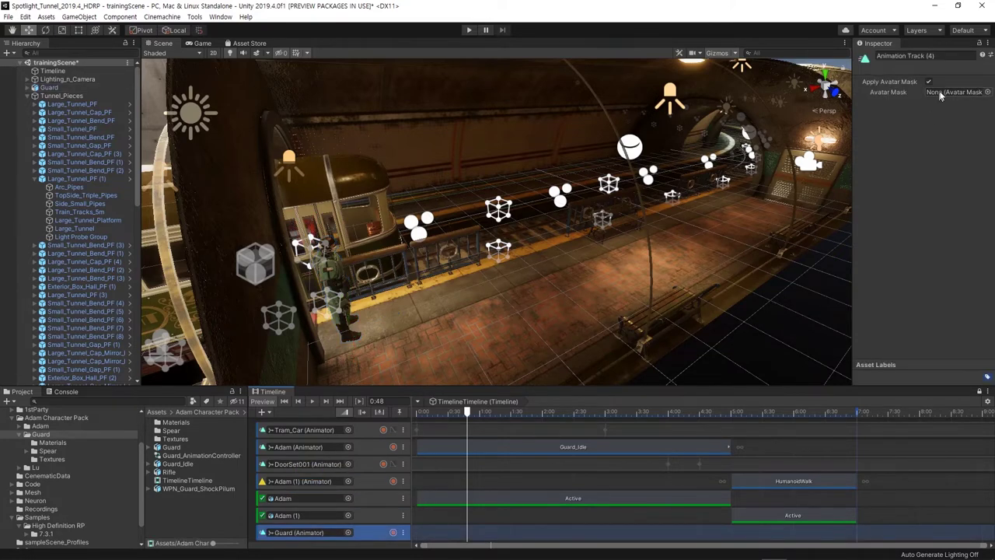
- Add a HumanoidIdle clip to the Guard track and move it to the timeline start
right_click(451, 532)
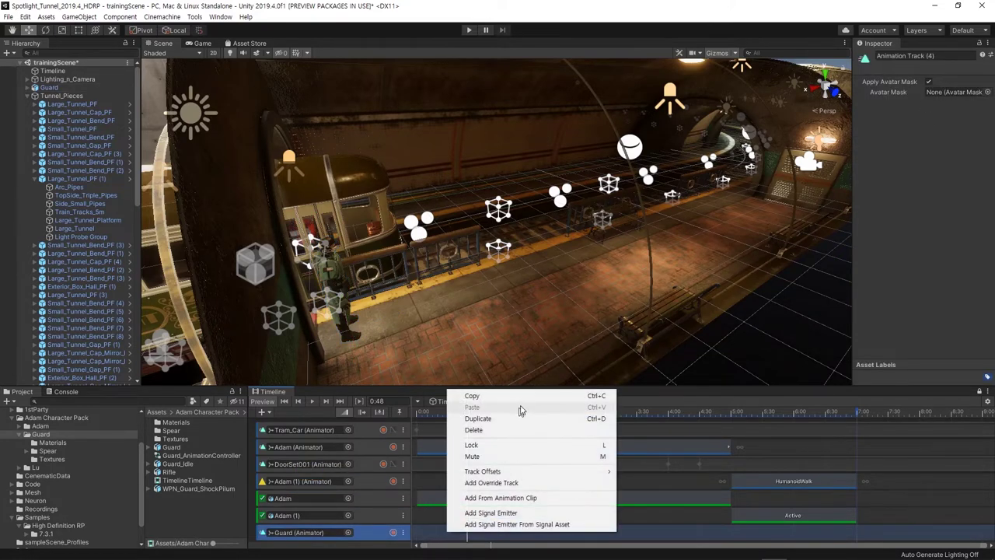
click(514, 499)
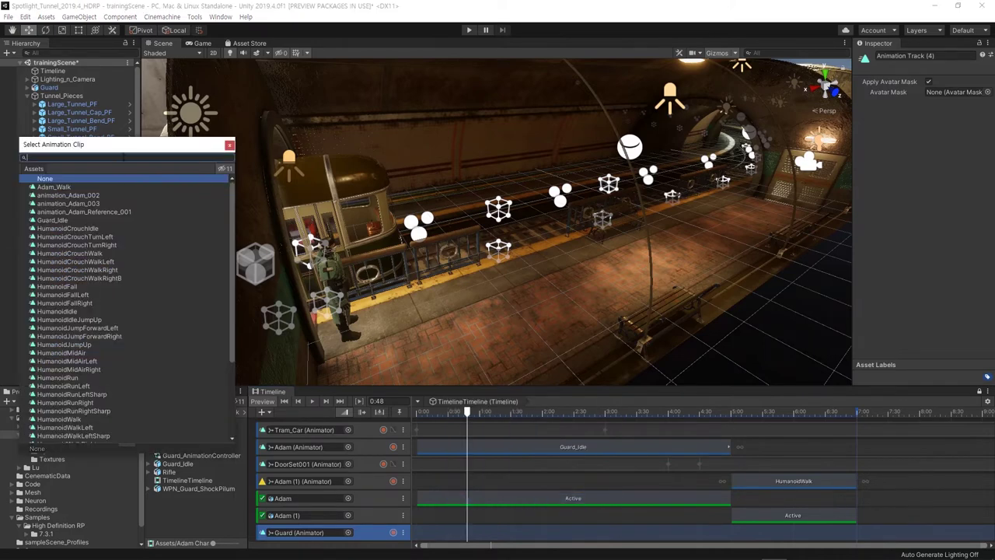
text(Idle)
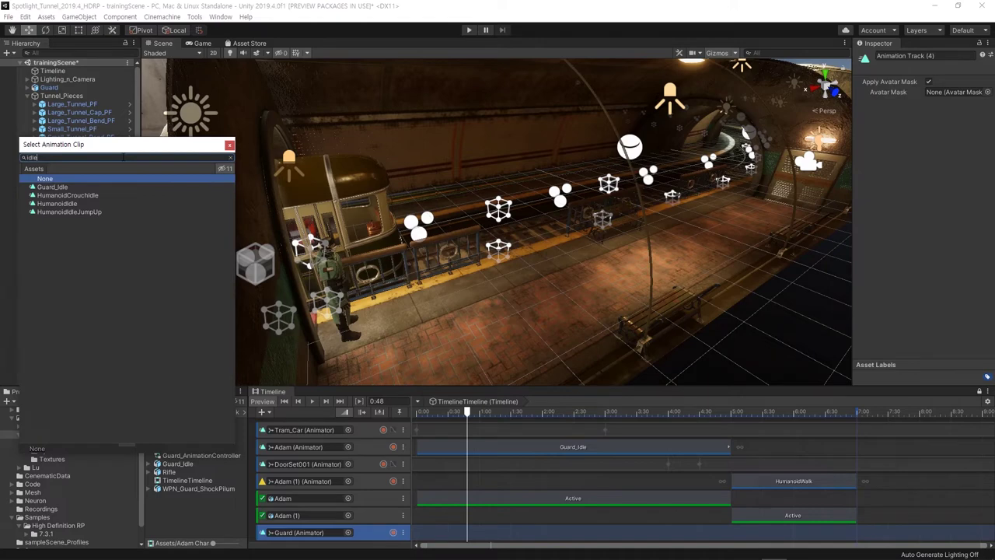
double_click(70, 205)
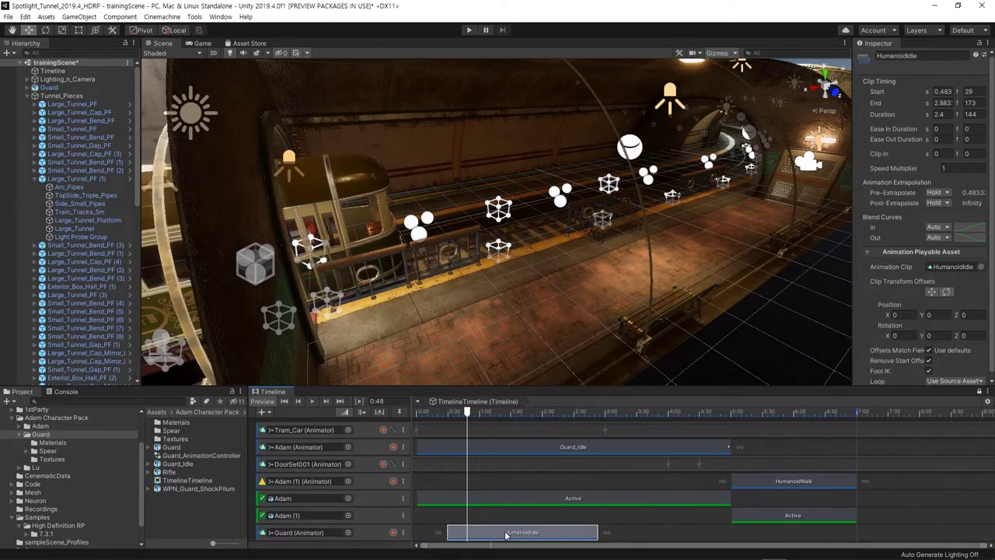
drag(506, 535, 476, 535)
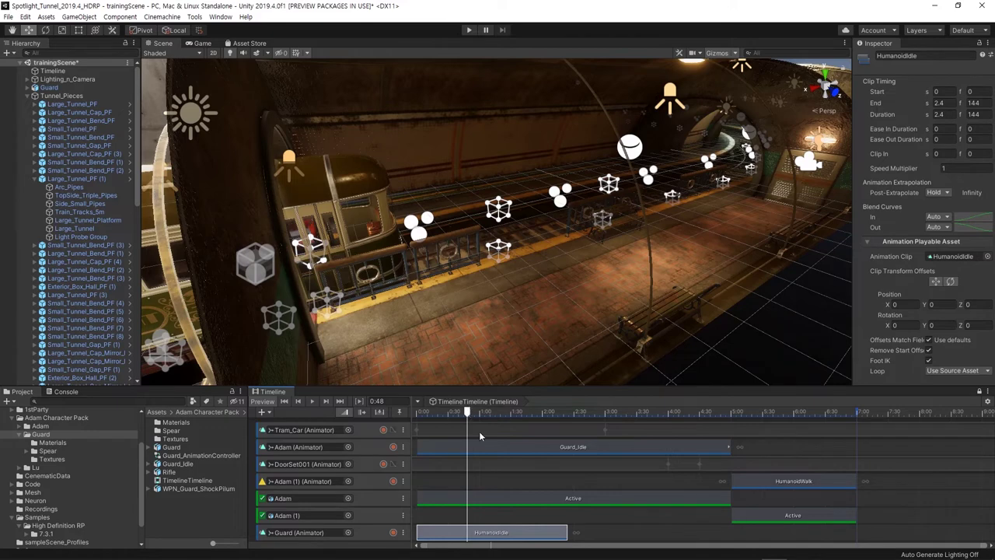
drag(571, 539, 448, 542)
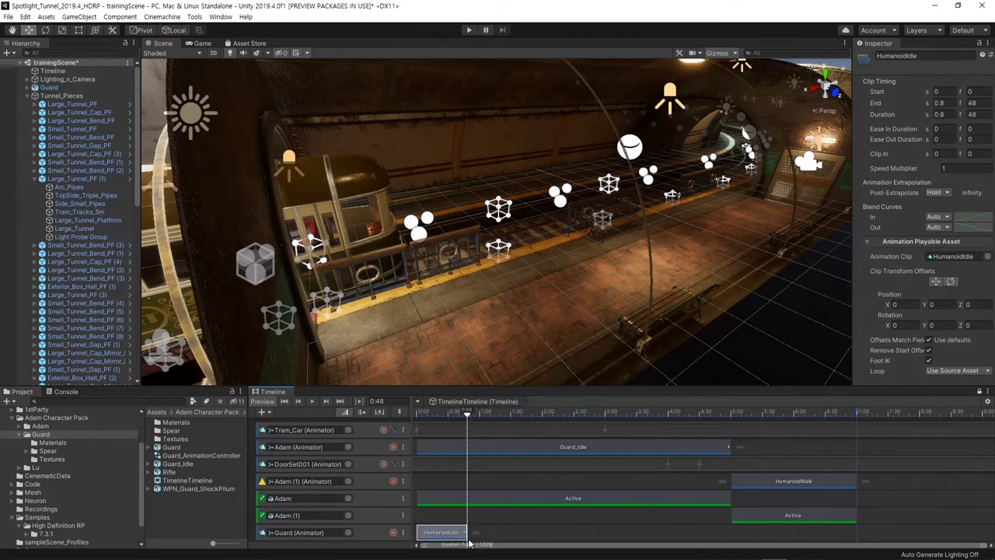
- Set the Guard track's Track Offsets to Apply Scene Offsets
click(373, 535)
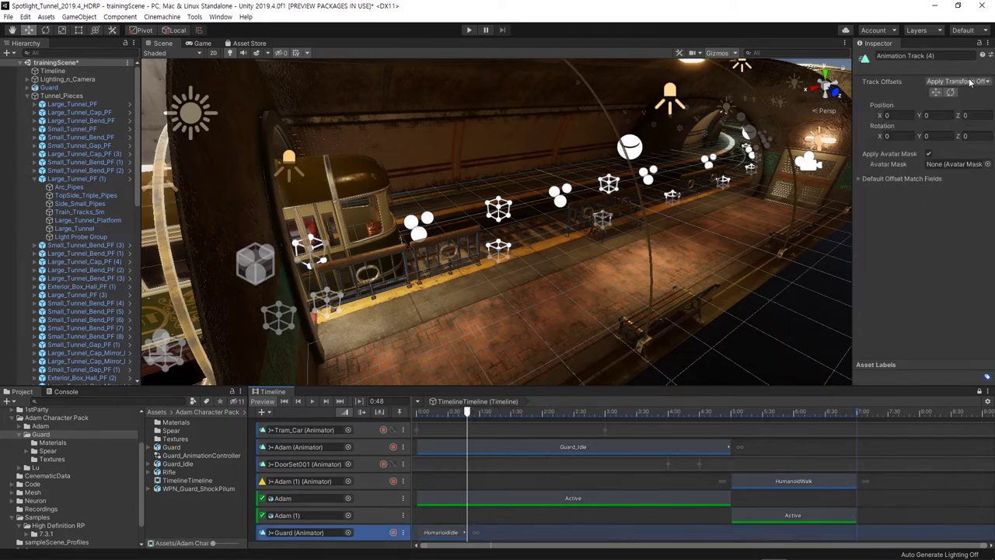
click(956, 80)
click(933, 104)
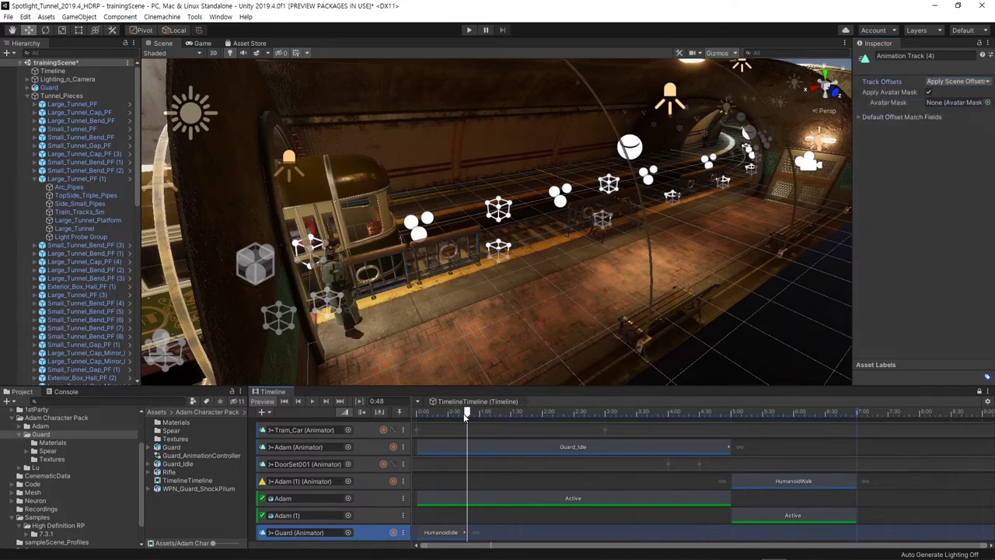
mouse_move(467, 412)
mouse_down()
mouse_move(448, 416)
mouse_move(503, 420)
mouse_move(446, 420)
mouse_up()
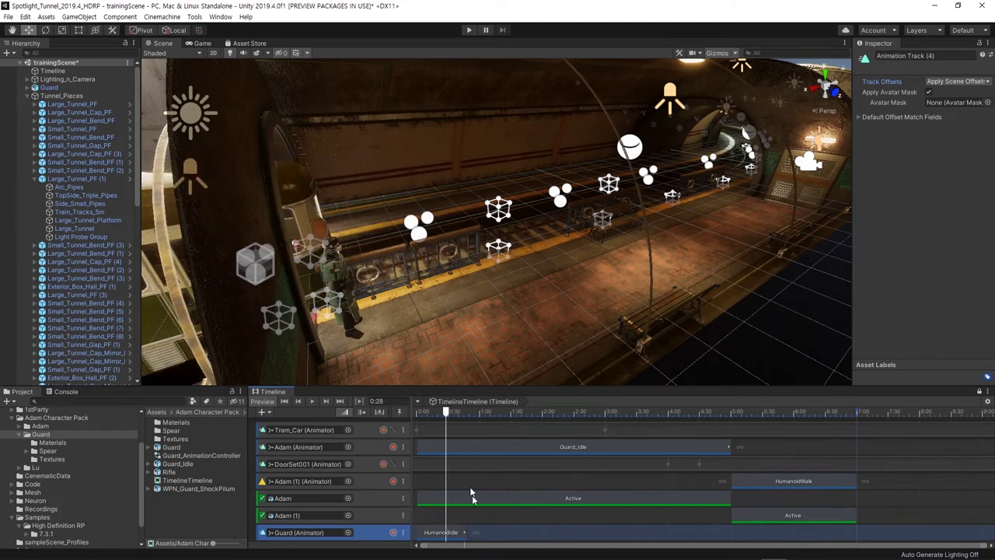
- Trim the HumanoidIdle clip to 1.5 seconds
click(463, 534)
drag(506, 513, 508, 514)
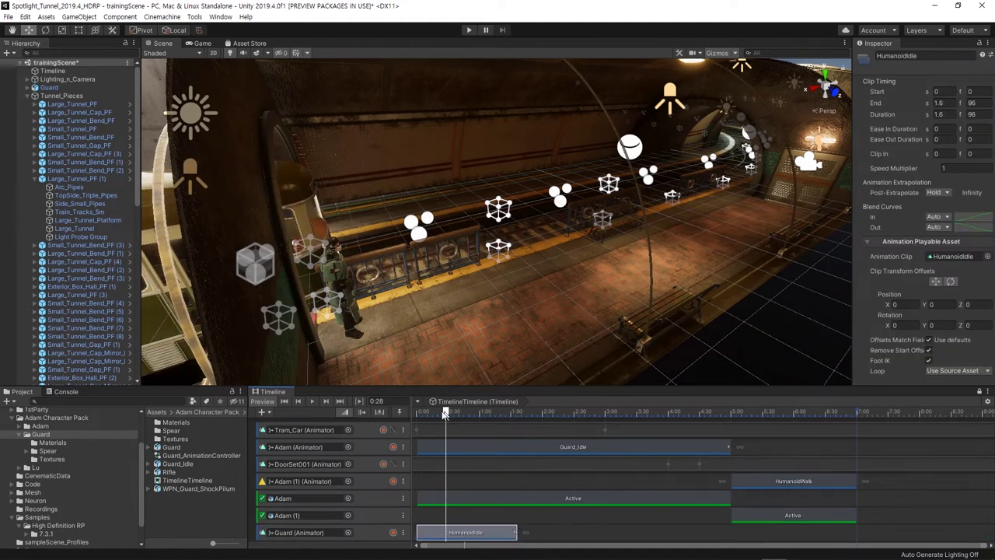
drag(444, 414, 511, 413)
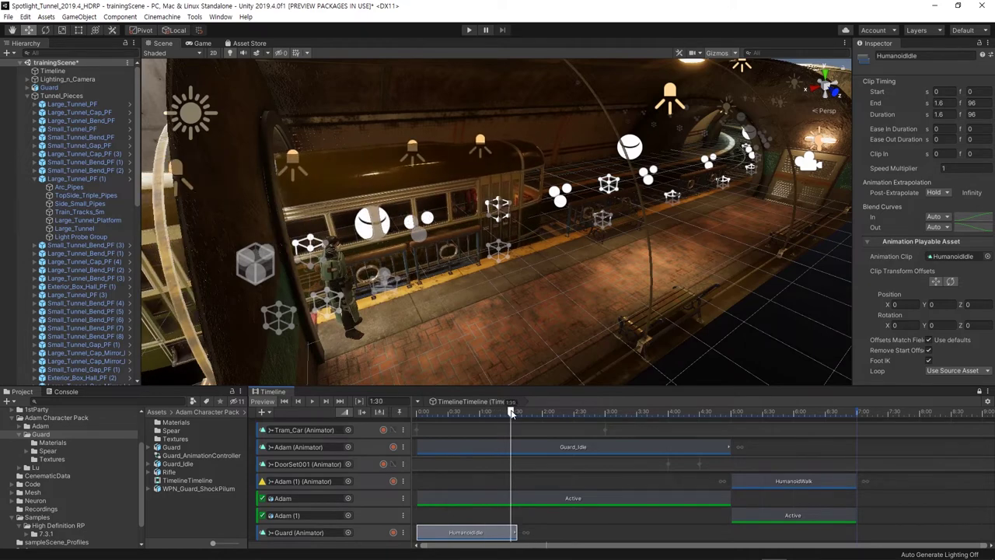
drag(514, 531, 510, 531)
- Add a HumanoidRun clip to the Guard track, placed after the idle clip at 1.5 s
right_click(554, 535)
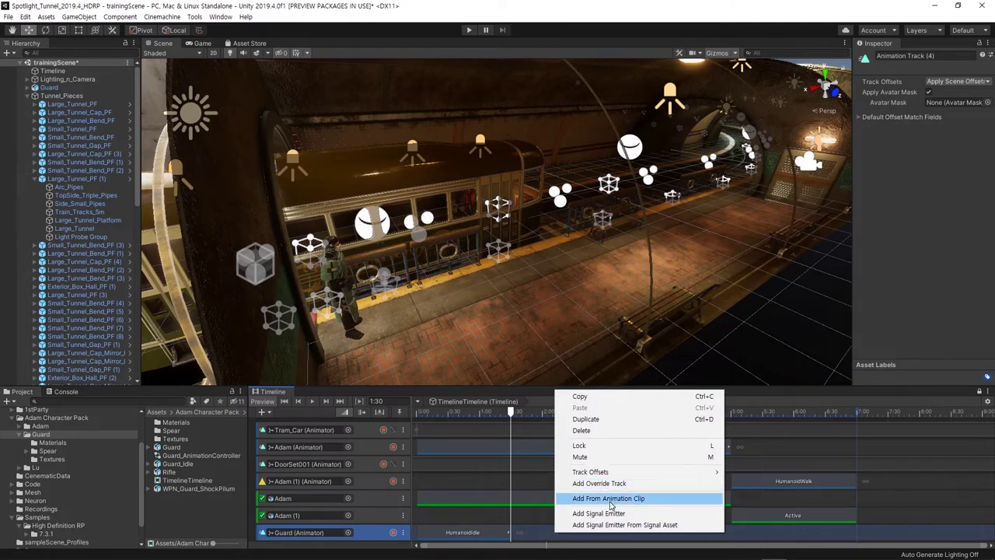
click(622, 498)
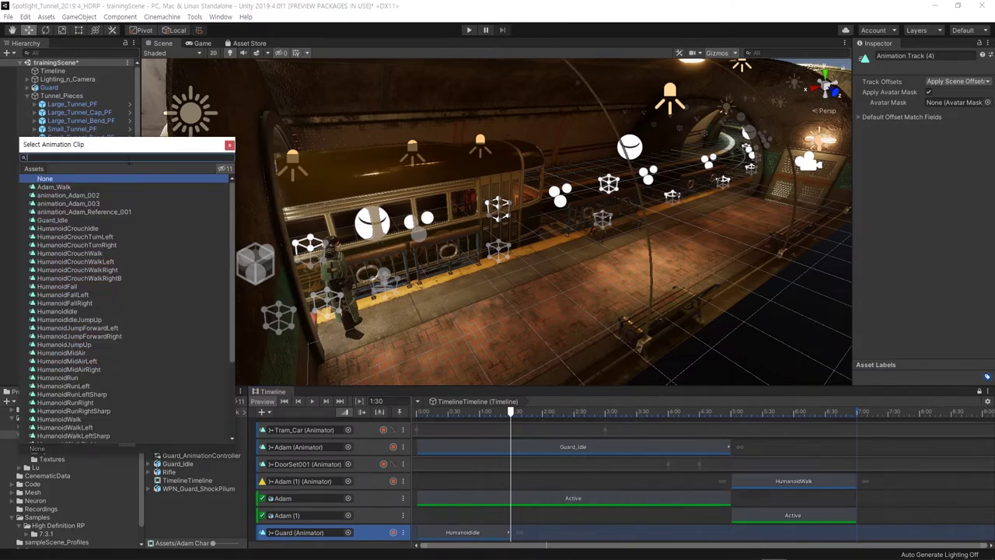
text(run)
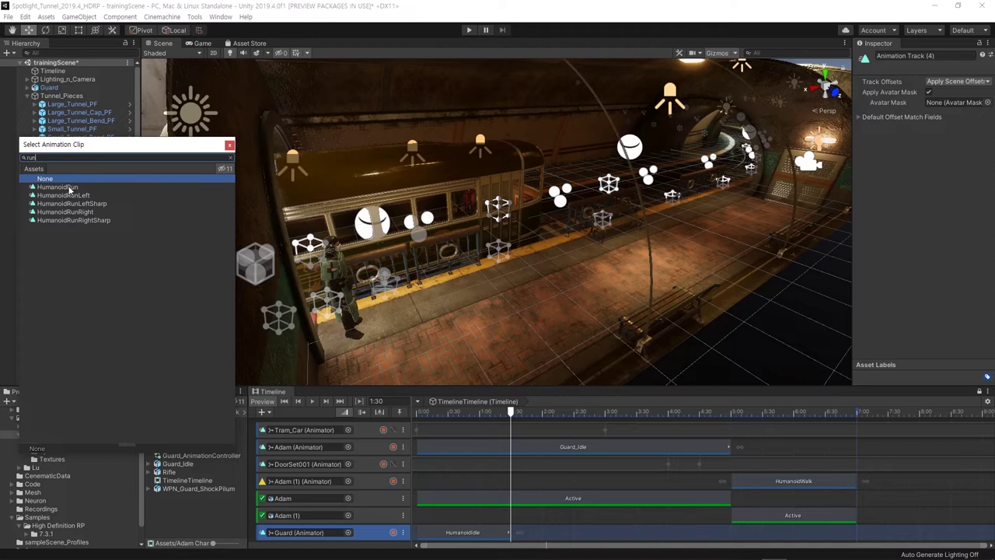
double_click(70, 188)
drag(575, 536, 531, 536)
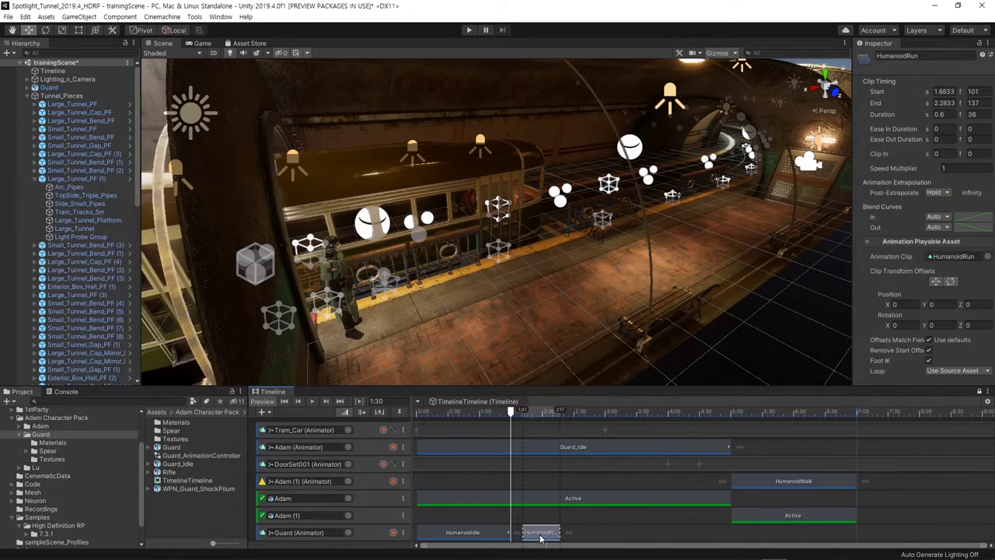
mouse_move(512, 417)
mouse_down()
mouse_move(498, 417)
mouse_move(554, 415)
mouse_move(518, 422)
mouse_move(585, 428)
mouse_move(491, 426)
mouse_up()
- Delete the HumanoidRun clip and trim HumanoidIdle to end at 1 second
right_click(532, 534)
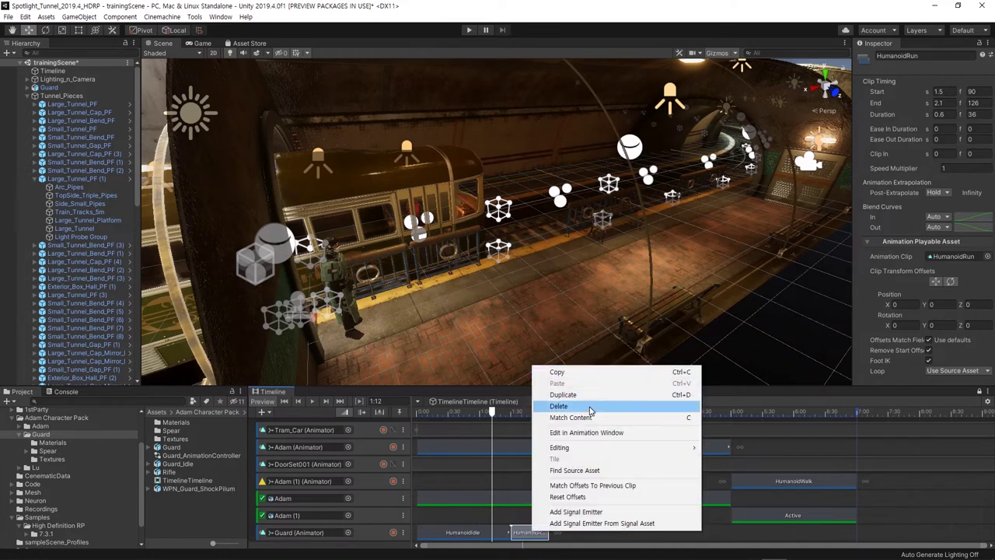
click(589, 407)
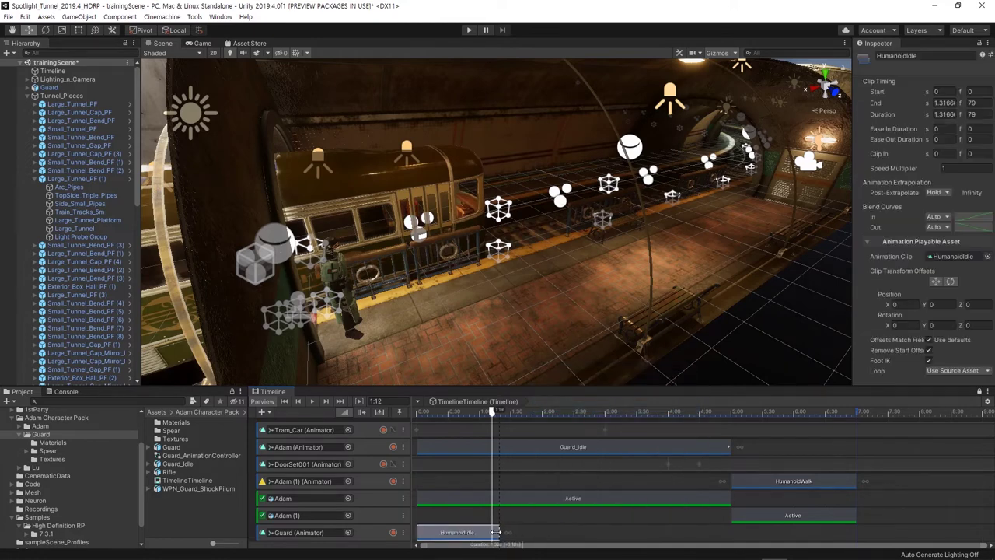
drag(506, 532, 478, 533)
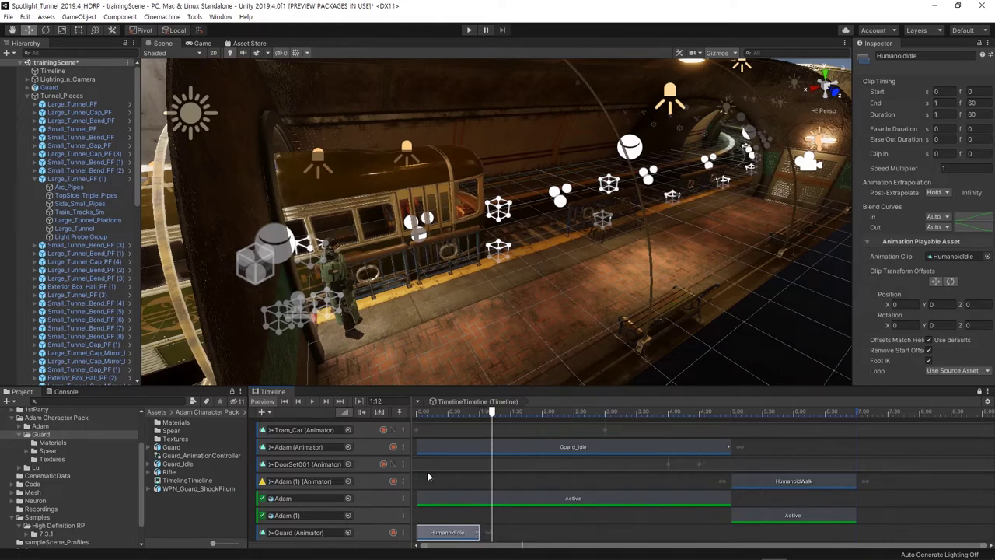
- Add an Adam_Walk clip to the Guard track spanning 1 s to 4 s and preview the walk
right_click(527, 533)
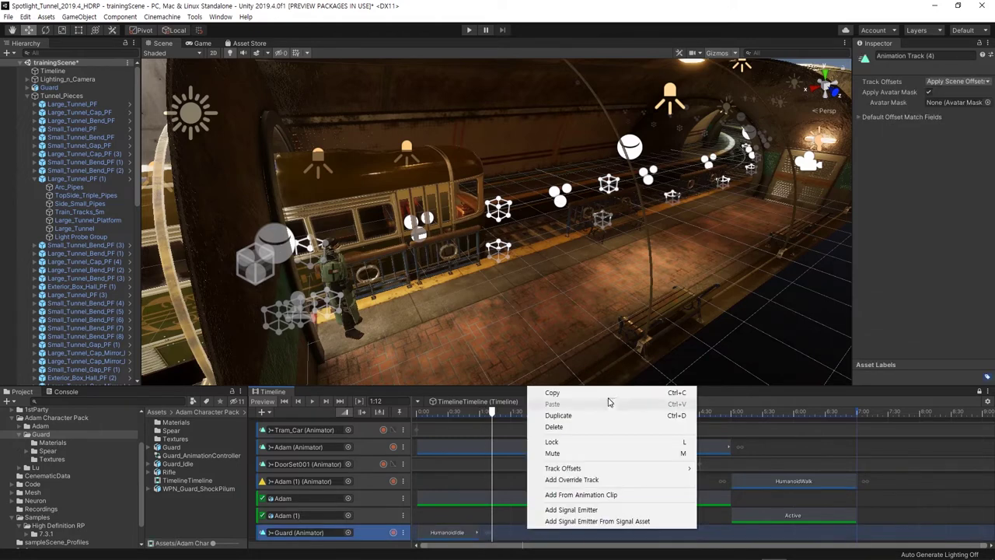
click(601, 495)
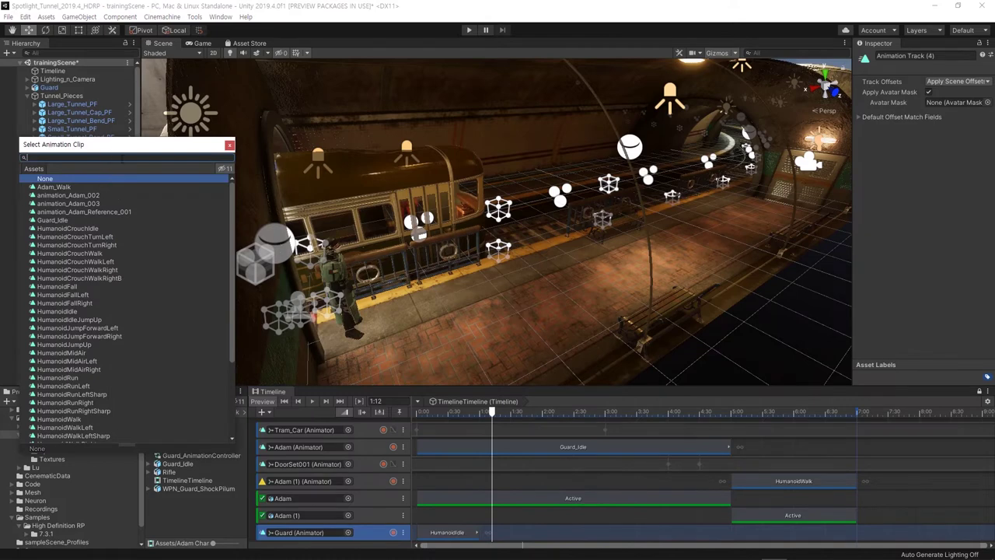
text(walk)
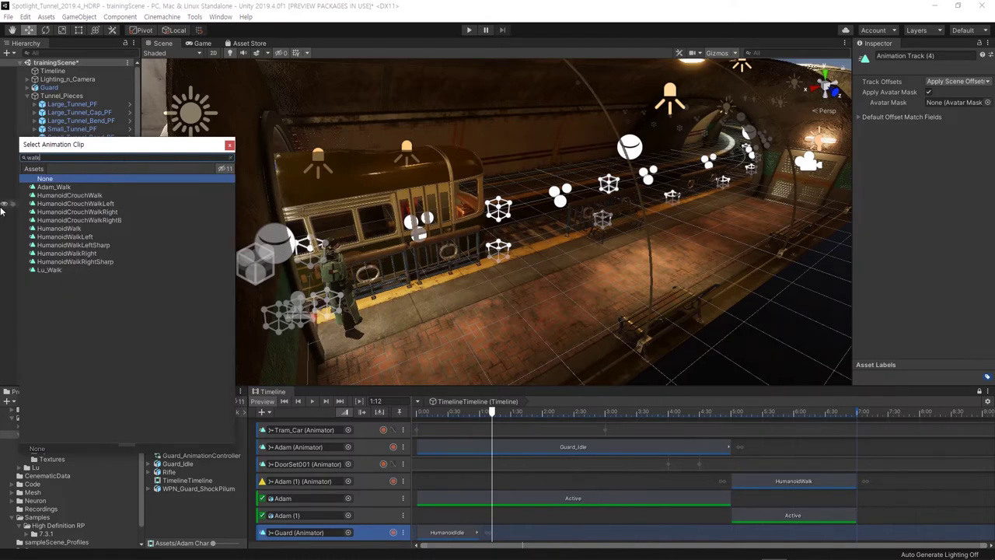
double_click(53, 188)
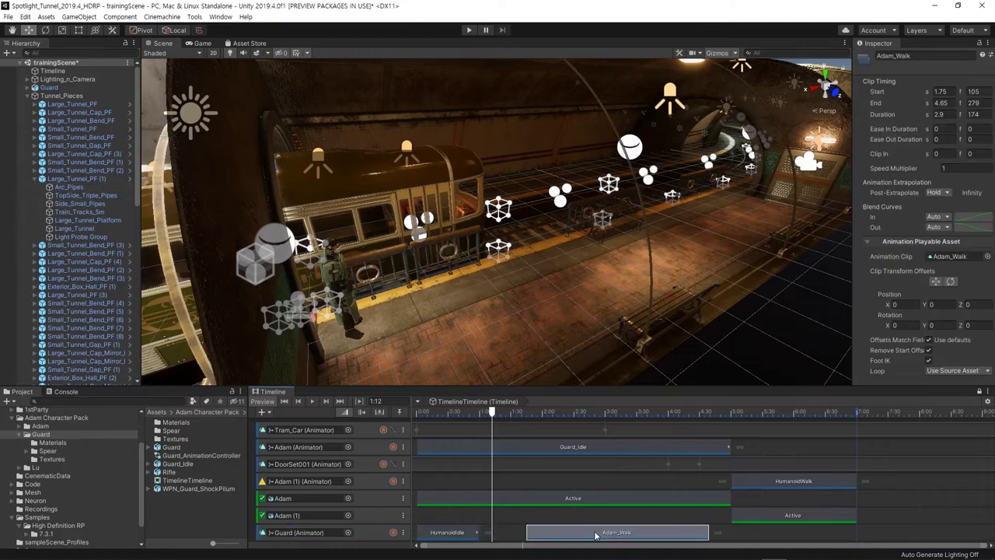
drag(596, 535, 549, 534)
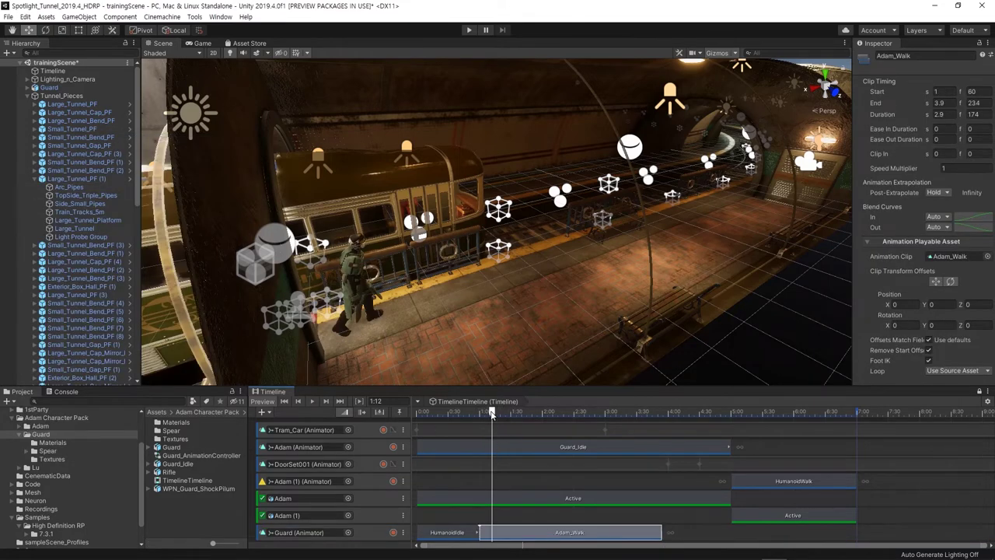
mouse_move(491, 414)
mouse_down()
mouse_move(622, 425)
mouse_move(680, 418)
mouse_move(669, 420)
mouse_up()
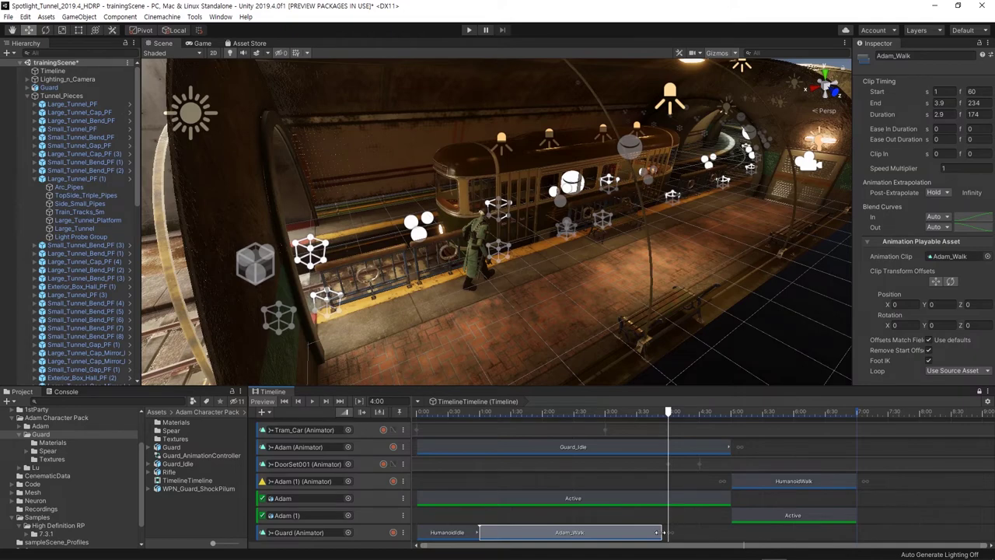
drag(661, 531, 667, 532)
mouse_move(536, 414)
mouse_down()
mouse_move(456, 422)
mouse_move(684, 418)
mouse_move(652, 420)
mouse_up()
scroll(554, 313, up, 2)
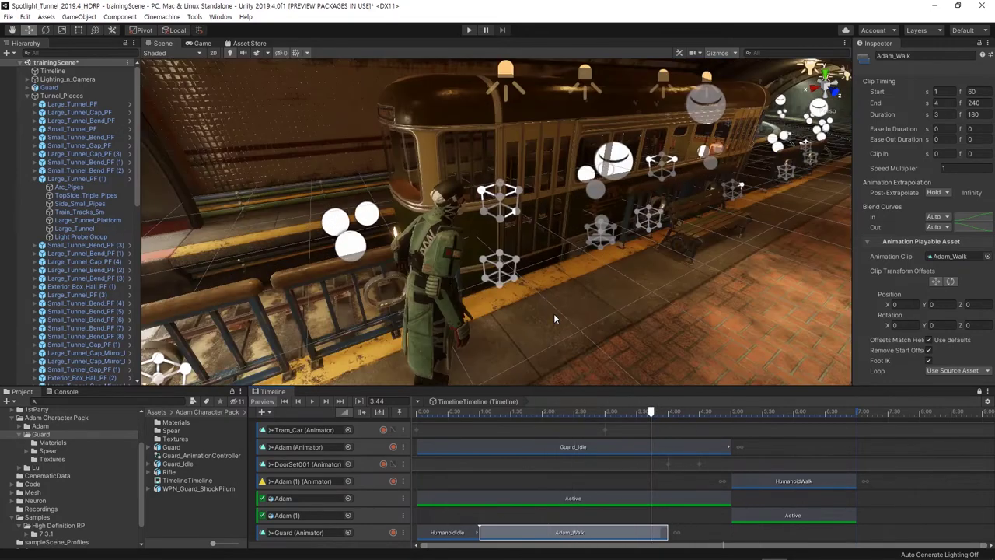
scroll(580, 308, down, 2)
scroll(626, 298, down, 3)
scroll(604, 298, down, 2)
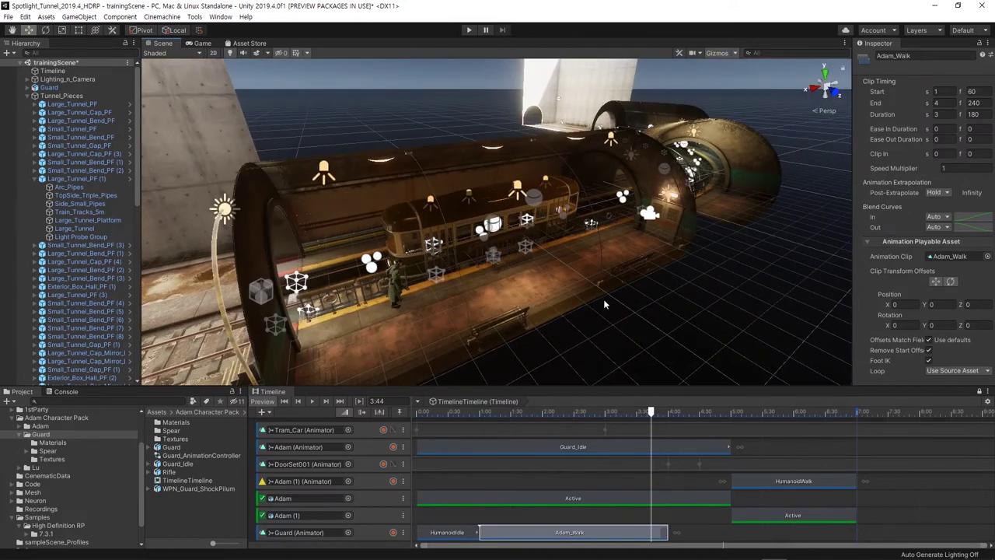
alt+drag(604, 304, 583, 313)
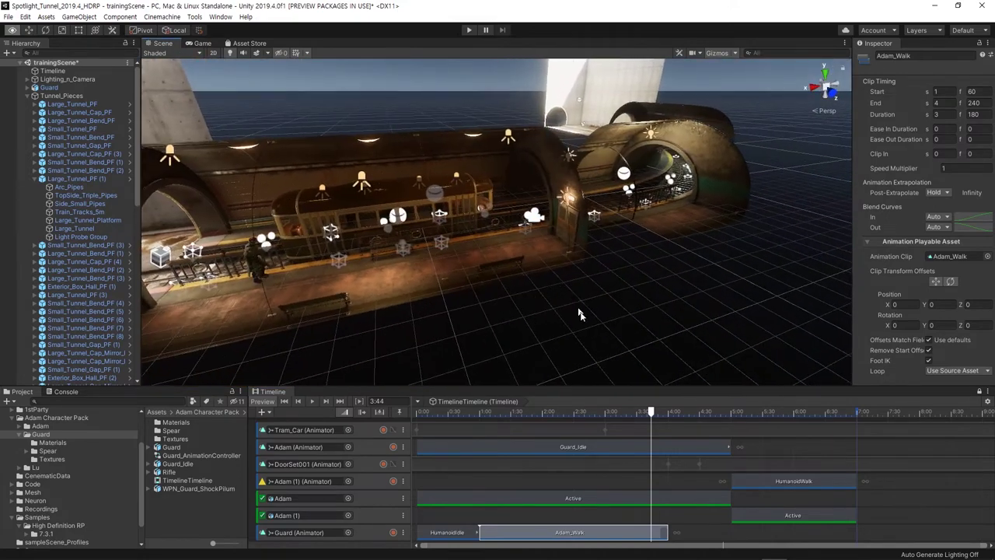
drag(655, 410, 717, 411)
scroll(482, 212, up, 3)
scroll(482, 211, up, 2)
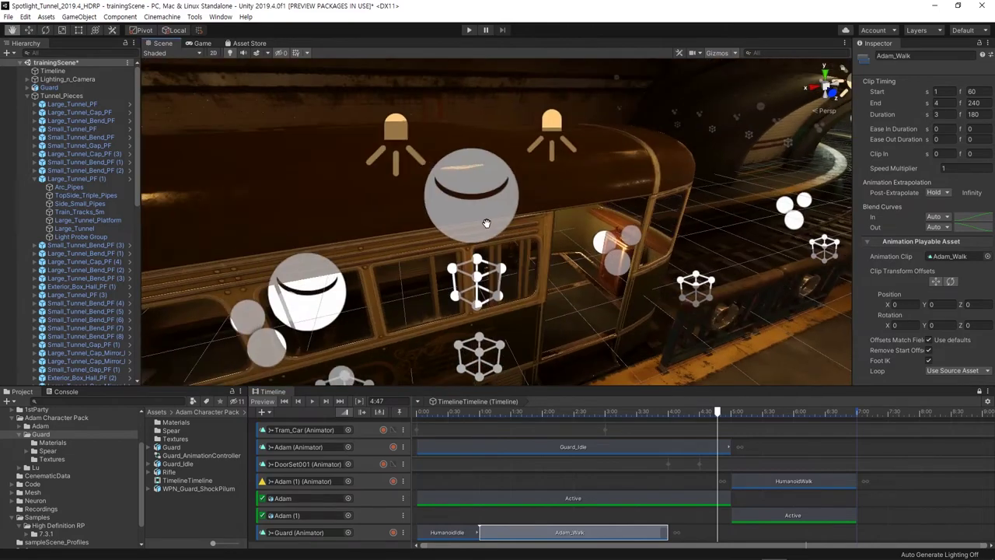
mouse_move(482, 211)
alt+mouse_down()
mouse_move(422, 306)
mouse_move(378, 280)
alt+mouse_up()
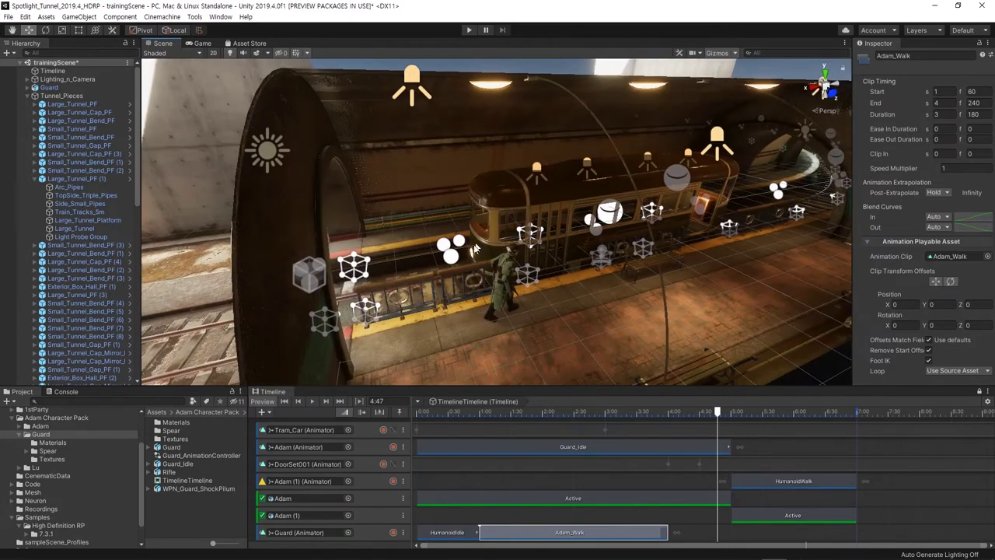
mouse_move(725, 409)
mouse_down()
mouse_move(666, 411)
mouse_move(860, 430)
mouse_move(849, 432)
mouse_up()
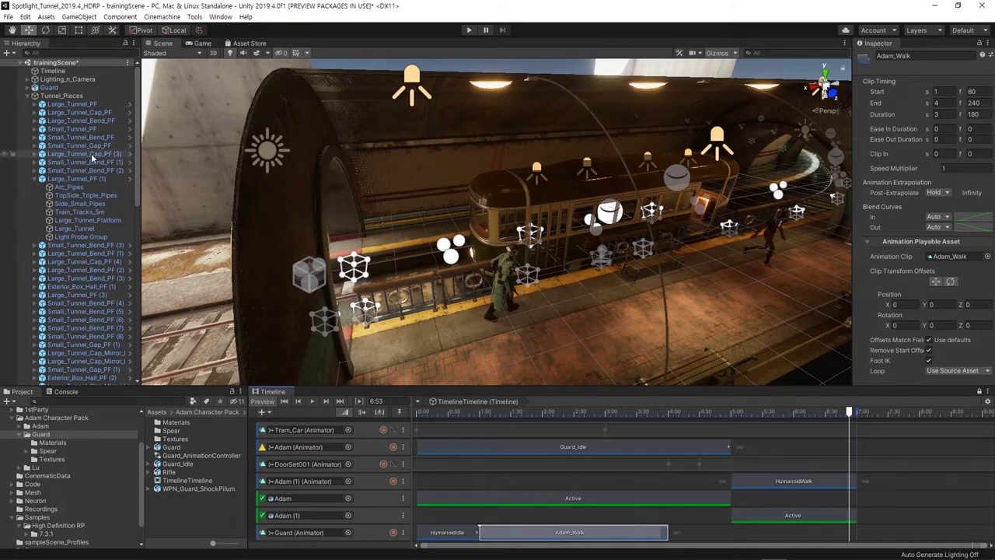
- Collapse the Hierarchy groups, duplicate the Guard, and move Guard (1) along the platform
click(35, 96)
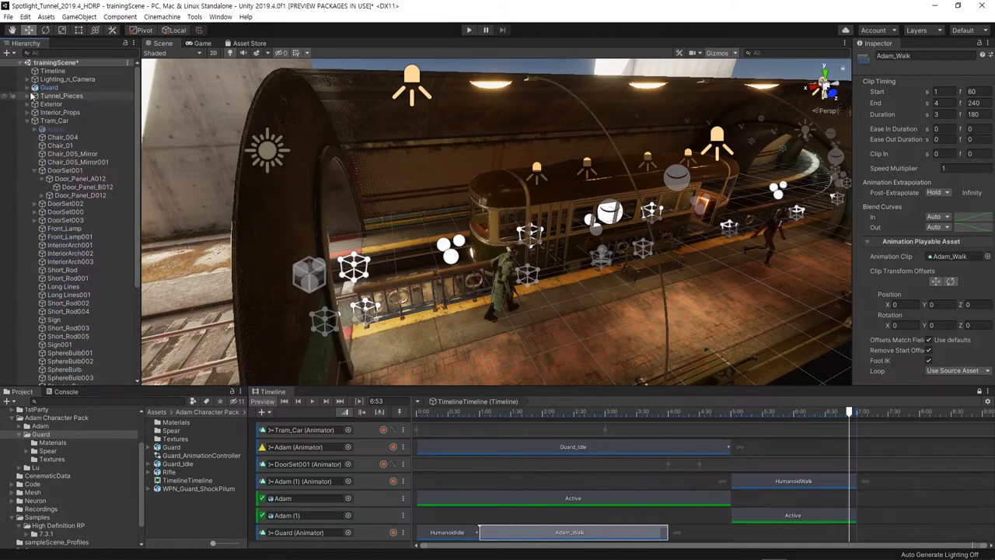
click(31, 88)
click(34, 121)
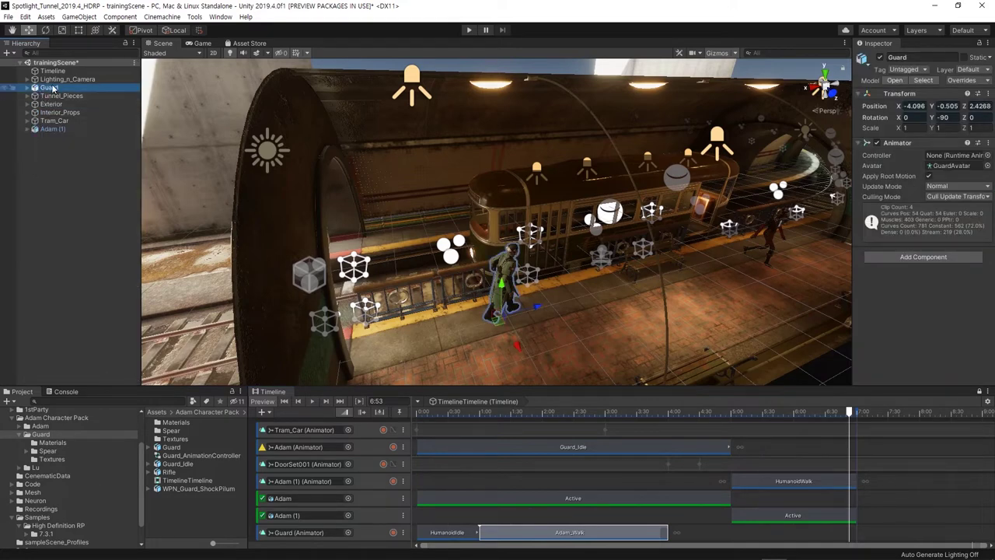
click(55, 95)
click(50, 88)
key(ctrl+d)
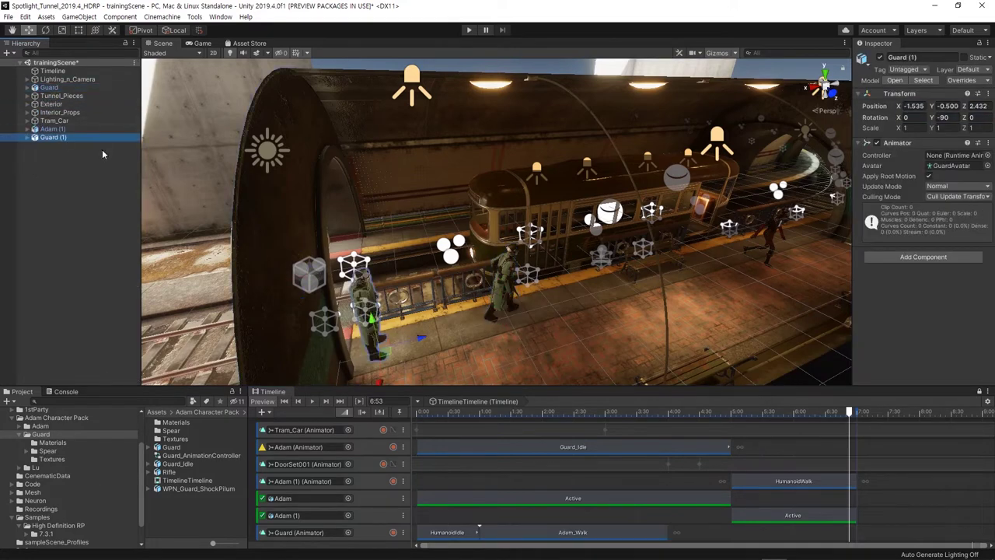
mouse_move(419, 339)
mouse_down()
mouse_move(633, 303)
mouse_move(492, 286)
mouse_up()
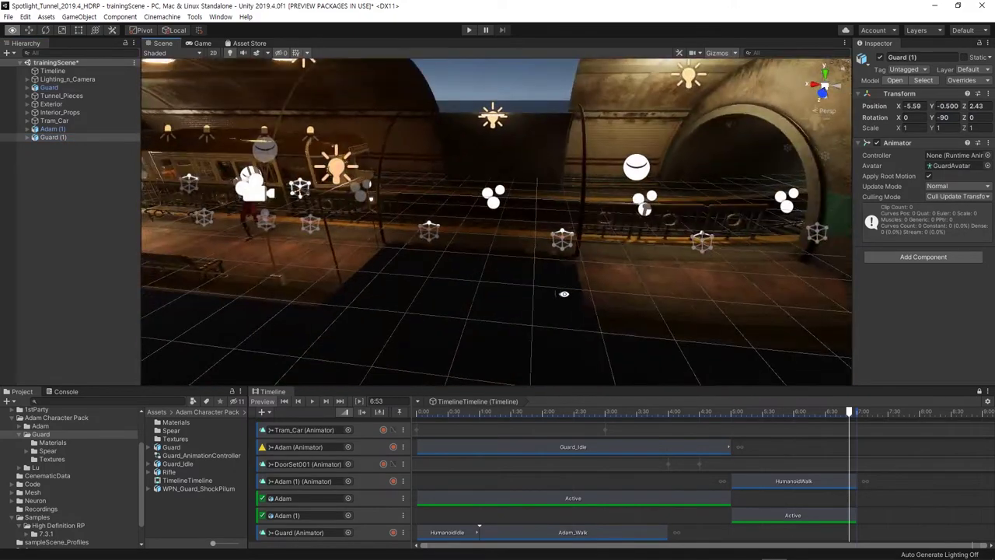
- Set Guard (1)'s Y rotation to 180 and fine-tune its position to X -6.071, Z 2.702
scroll(500, 287, up, 5)
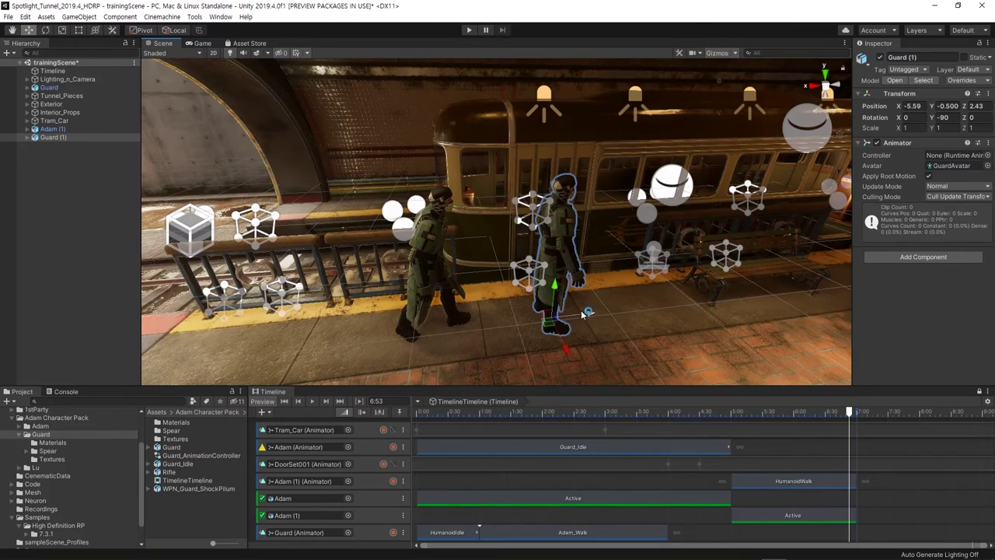
drag(583, 313, 601, 312)
click(943, 117)
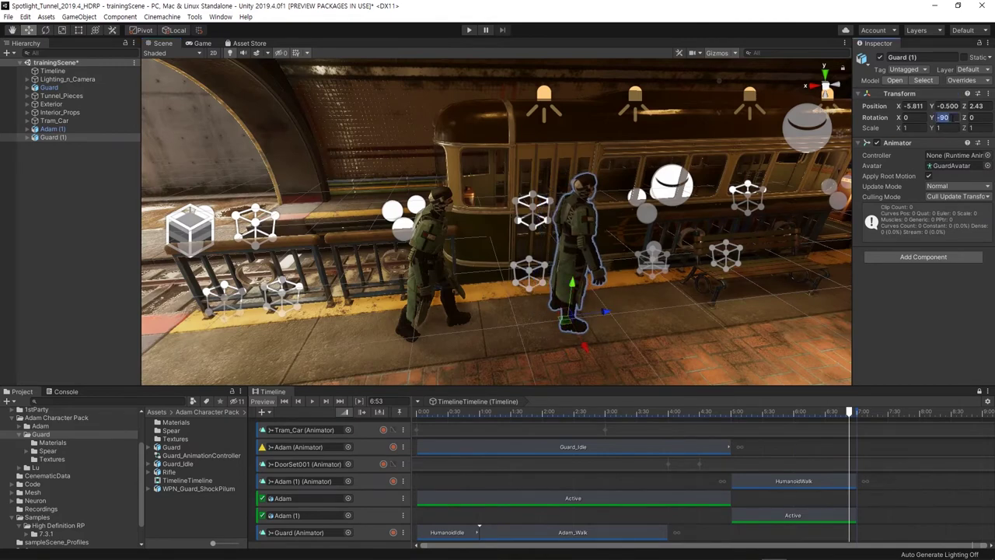
text(0)
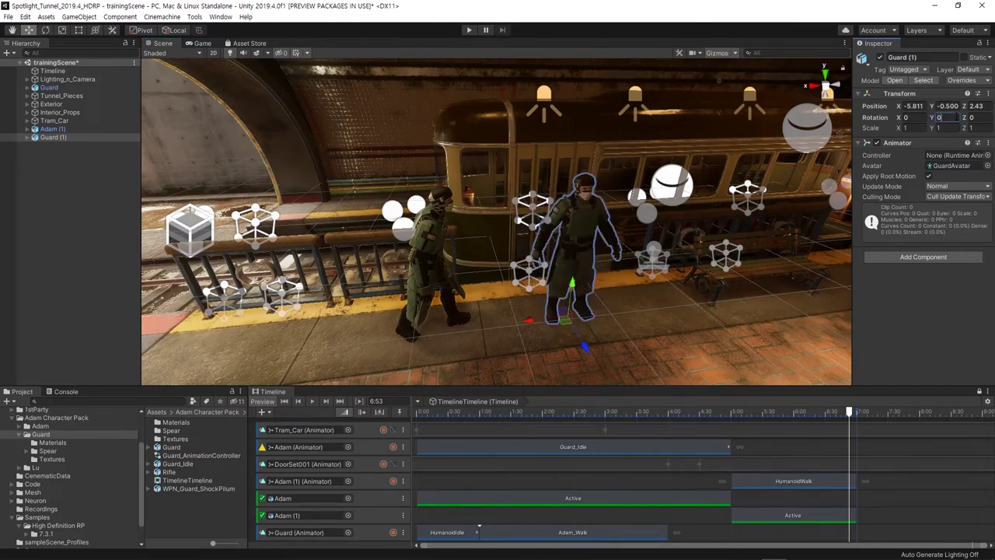
text(180)
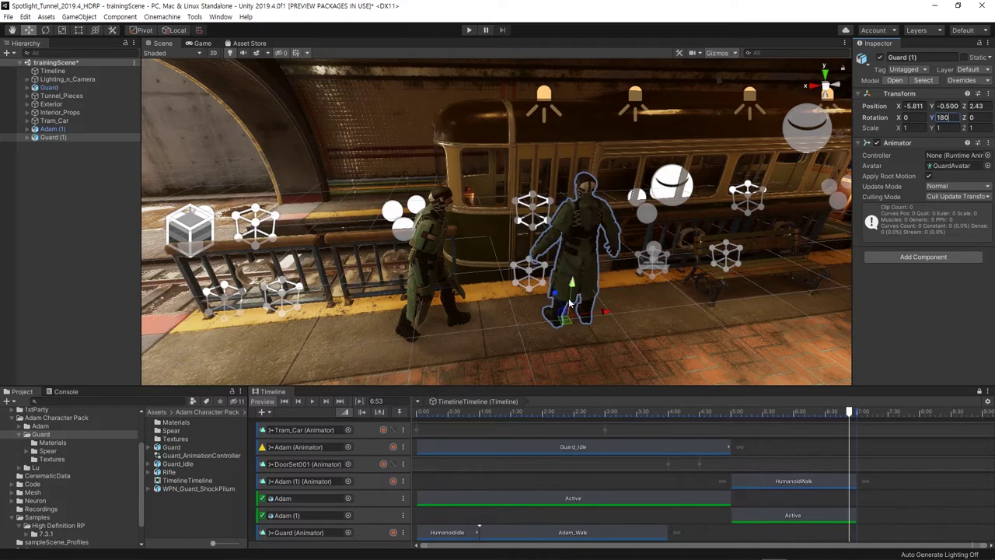
mouse_move(555, 298)
mouse_down()
mouse_move(601, 318)
mouse_move(568, 289)
mouse_move(645, 297)
mouse_move(449, 319)
mouse_up()
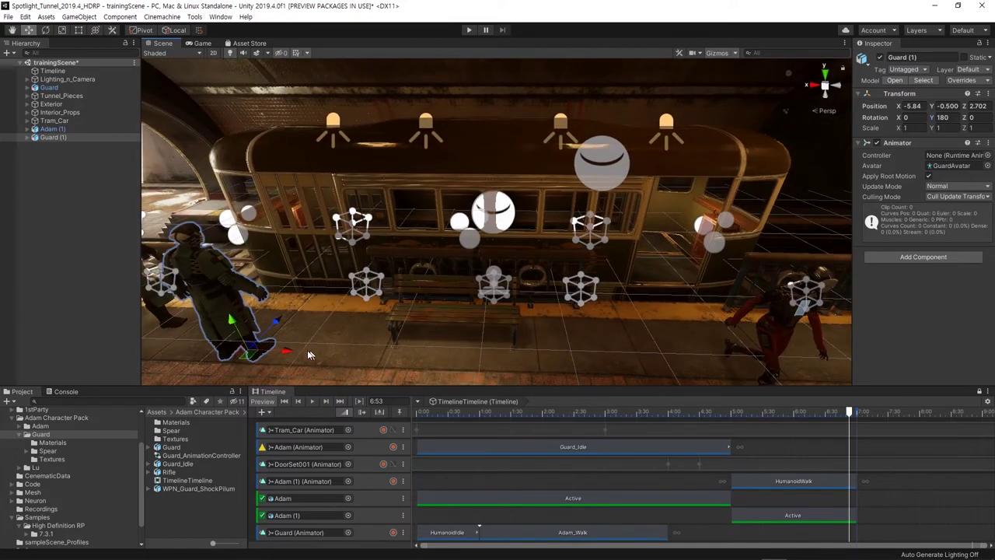
drag(287, 351, 303, 351)
- Add an animation track for Guard (1) to the timeline
click(748, 412)
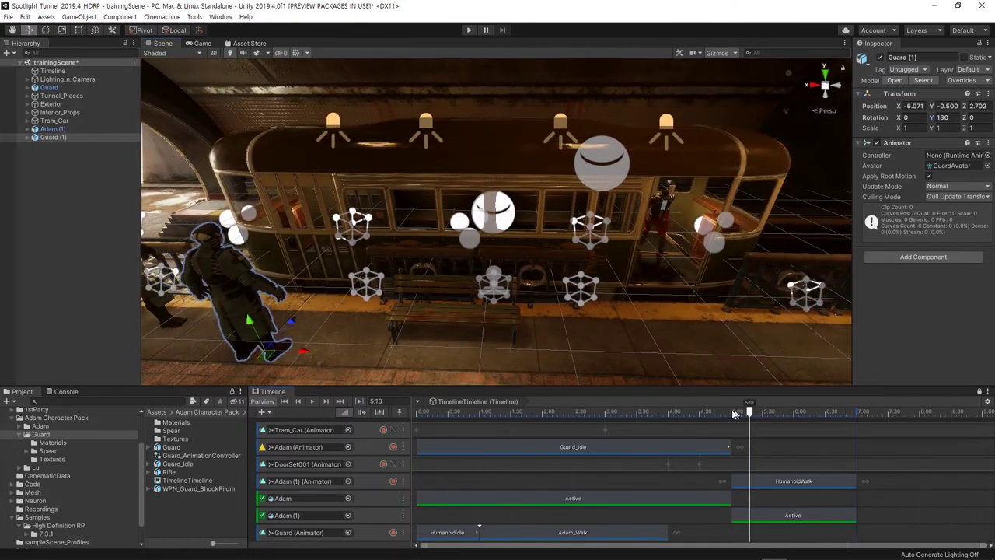
drag(749, 412, 857, 415)
scroll(793, 379, down, 3)
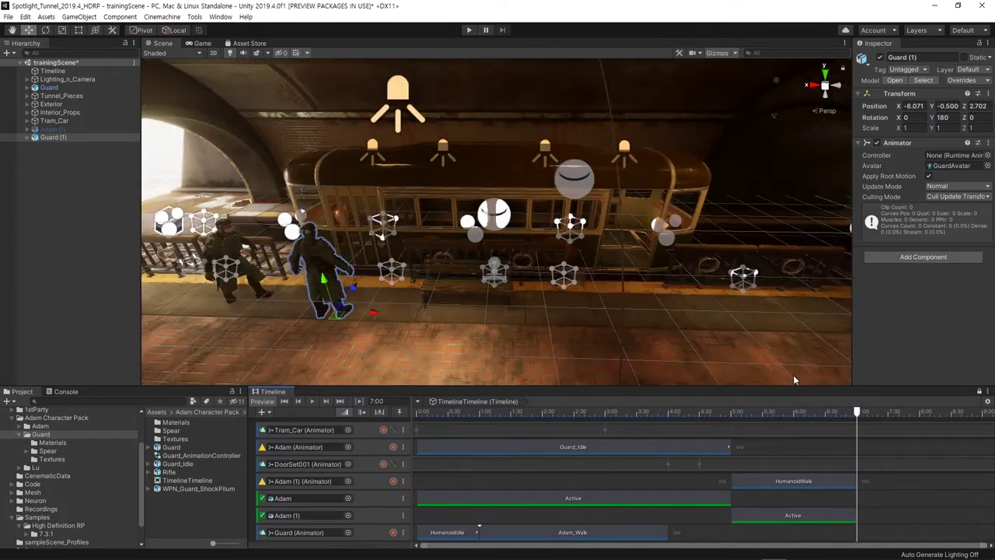
alt+drag(504, 285, 513, 296)
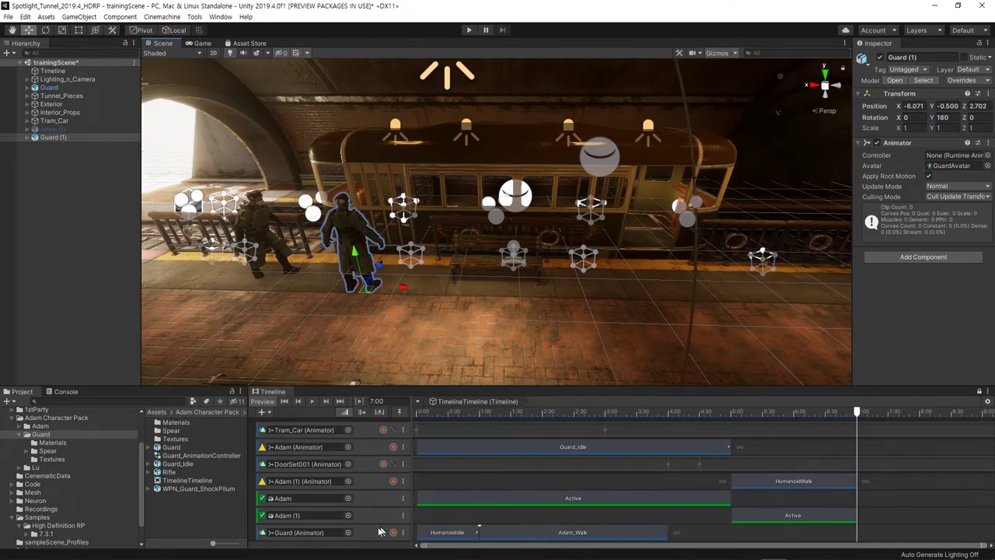
drag(58, 140, 331, 544)
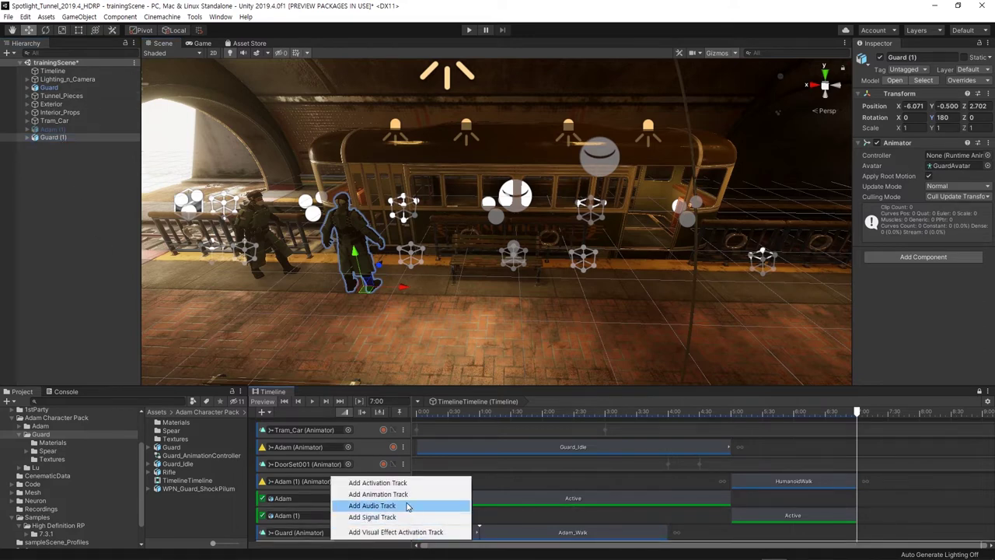
click(392, 496)
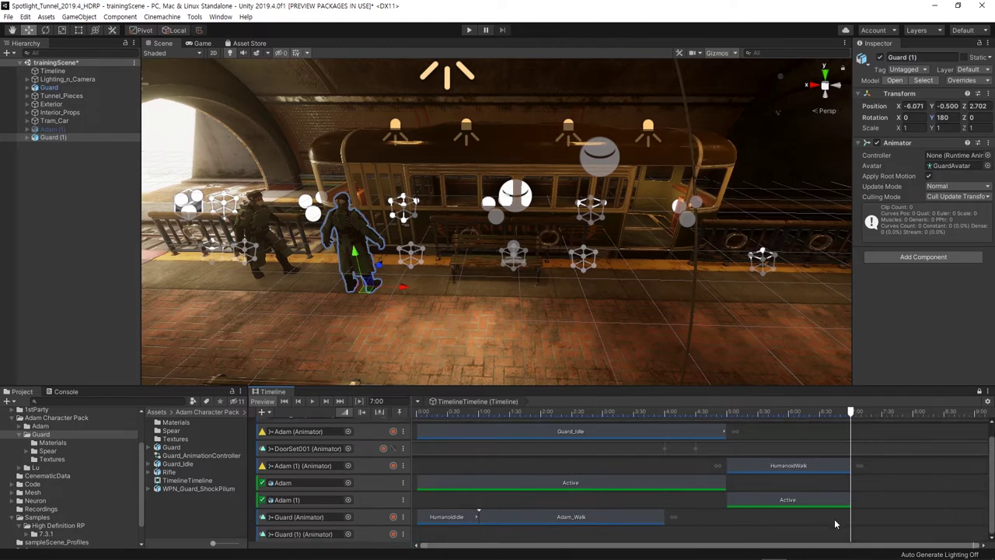
- Add the Lu_Walk clip to the Guard (1) track, starting at 7 seconds
right_click(869, 535)
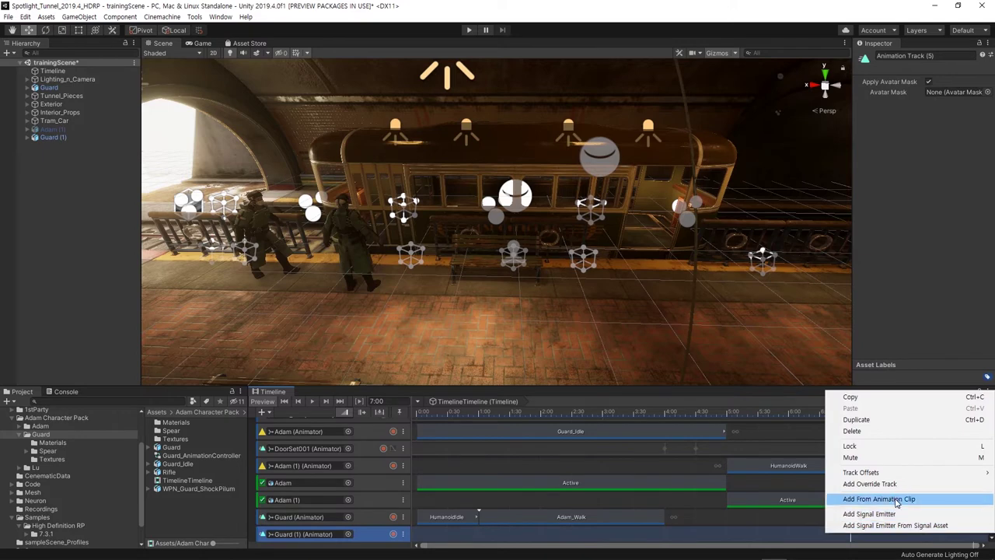
click(896, 500)
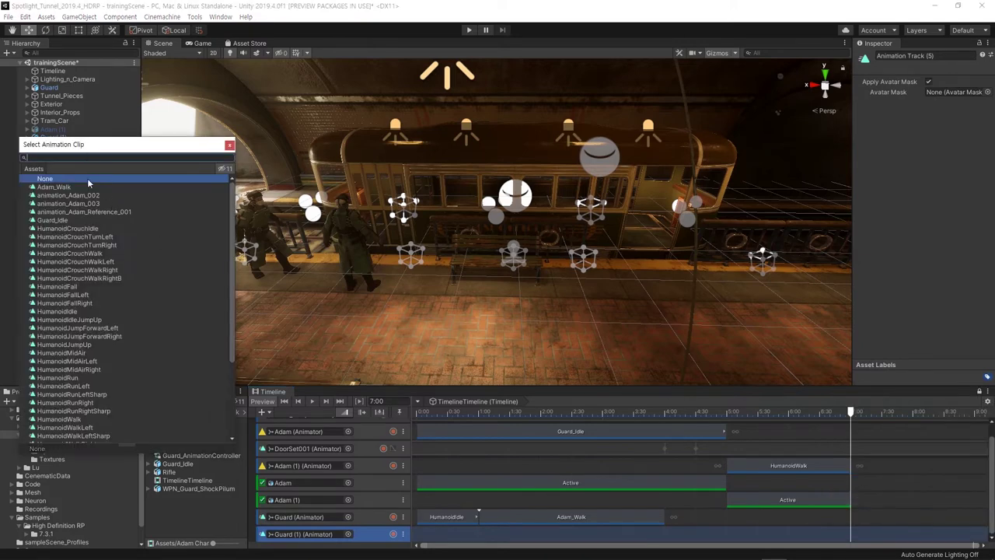
text(walk)
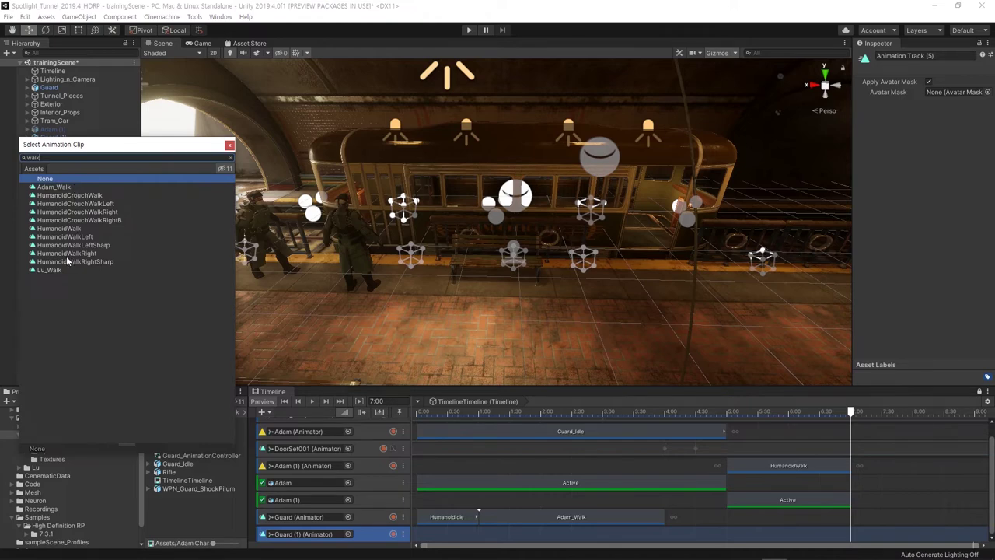
click(49, 270)
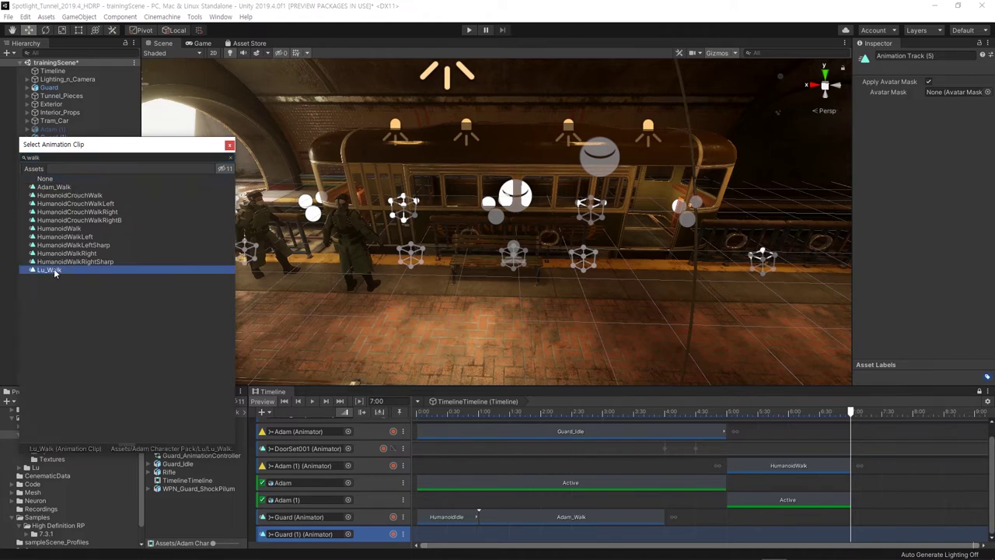
double_click(53, 268)
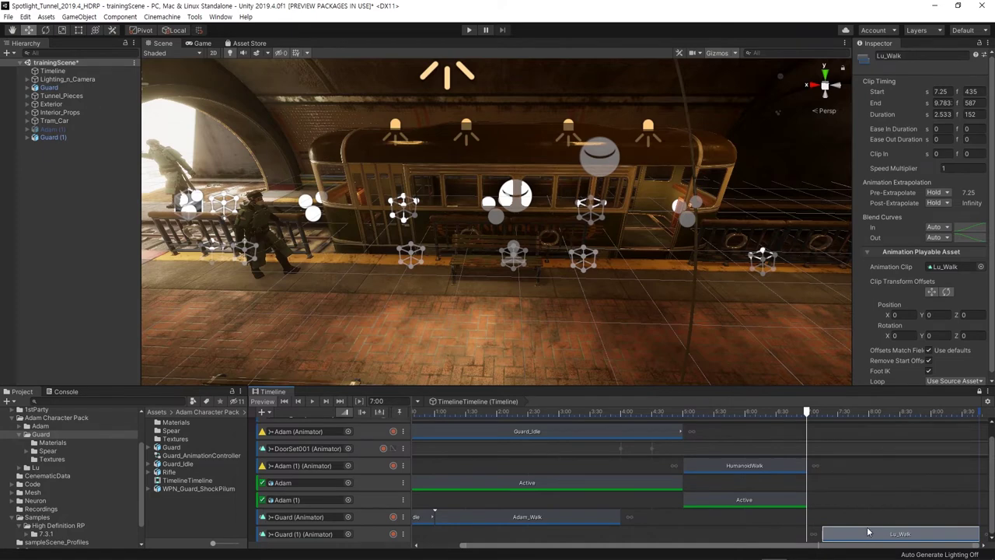
drag(868, 532, 854, 534)
- Set the Guard (1) track's Track Offsets to Apply Scene Offsets and scrub to preview the walk
click(303, 533)
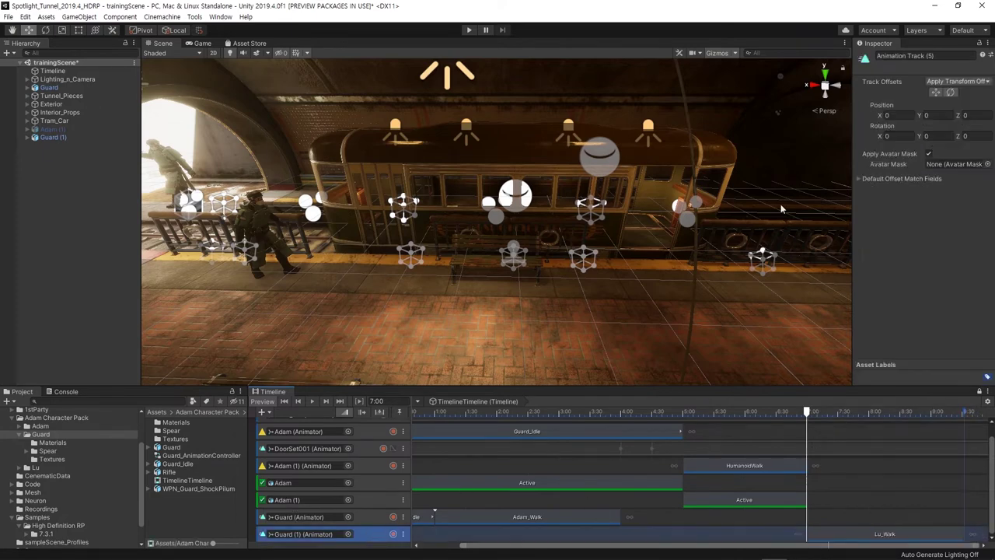
click(964, 81)
click(941, 104)
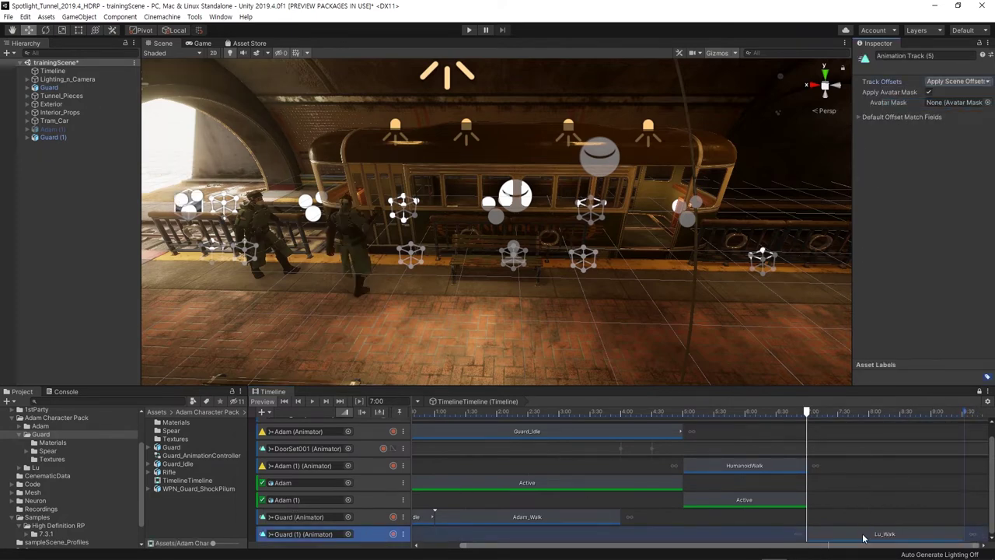
drag(807, 412, 863, 416)
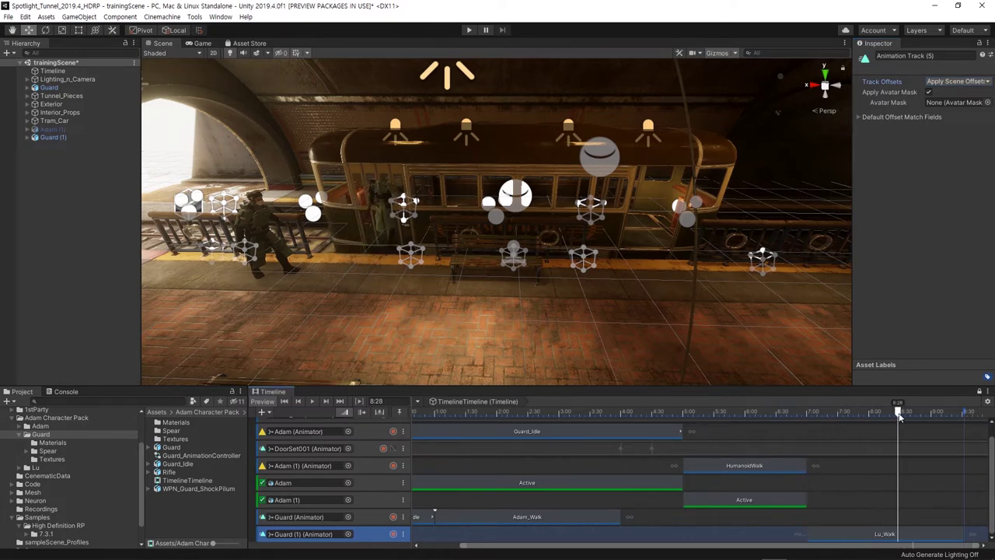
drag(863, 412, 840, 412)
right_drag(453, 265, 327, 274)
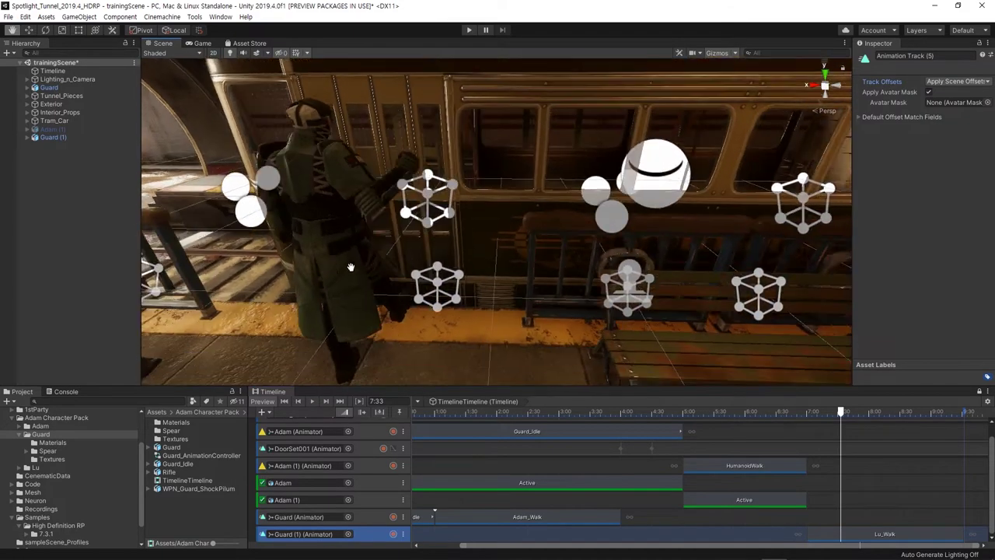
mouse_move(840, 412)
mouse_down()
mouse_move(858, 412)
mouse_move(831, 414)
mouse_up()
click(885, 534)
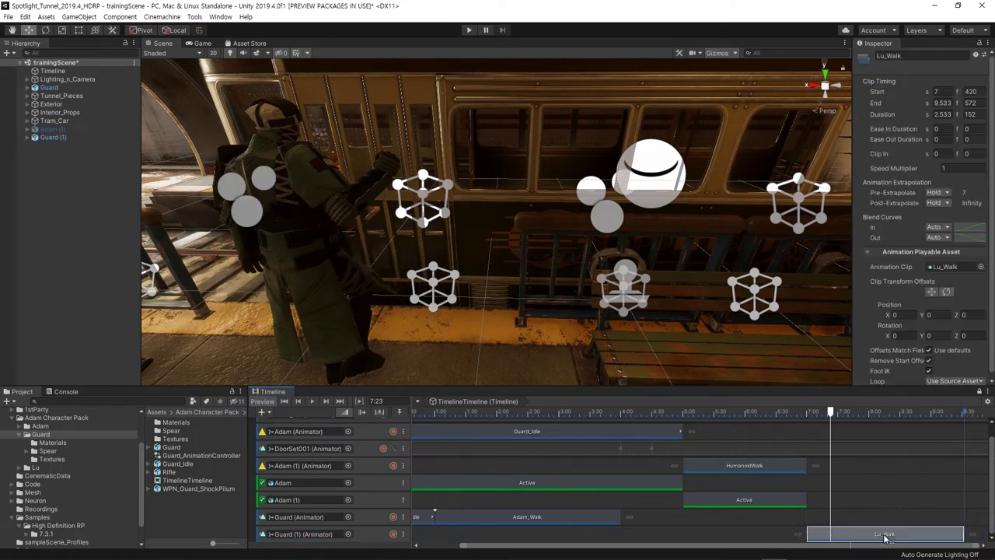
- Delete the Lu_Walk clip from the Guard (1) track and return to 7:00
right_click(870, 534)
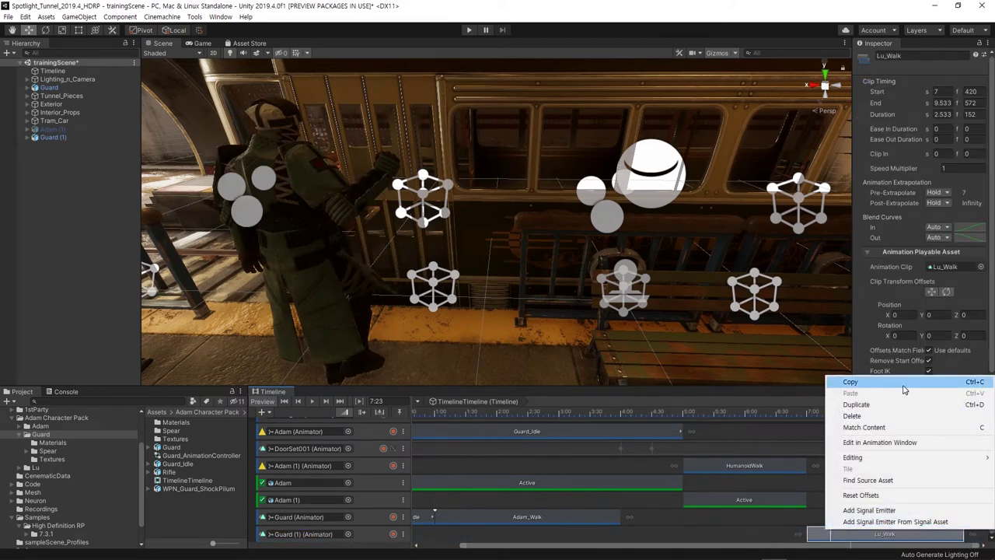
click(878, 420)
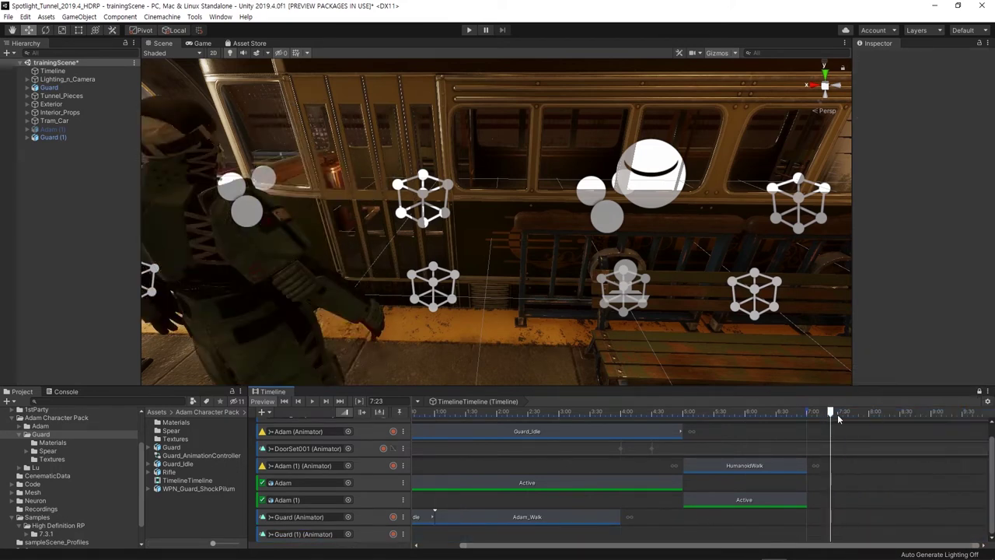
drag(830, 412, 807, 414)
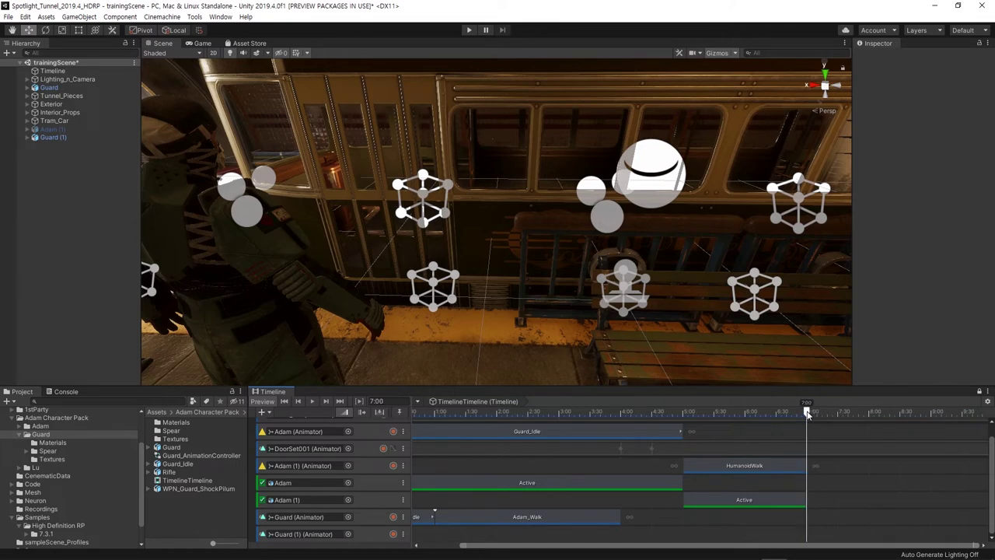
- Add the Adam_Walk clip to Guard (1), starting at 7 seconds
right_click(831, 536)
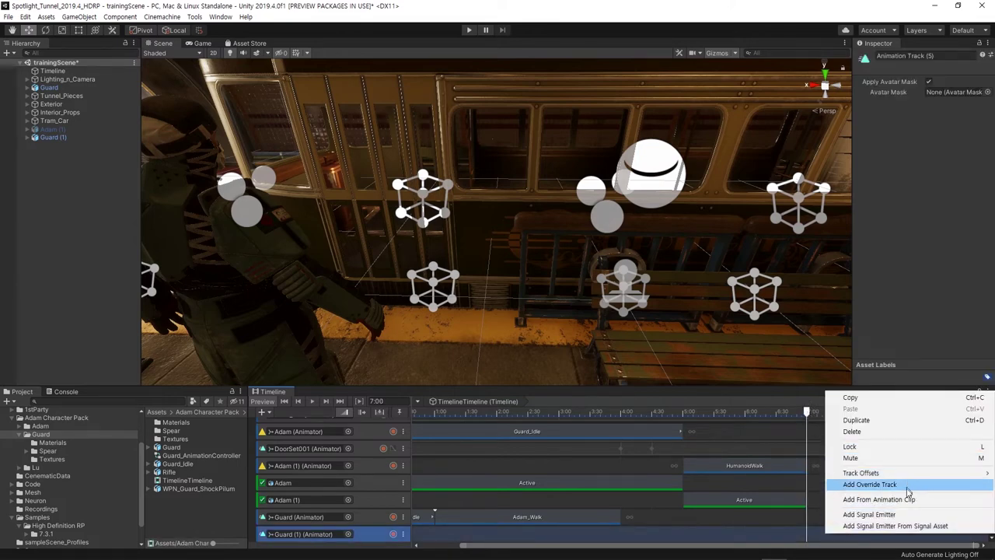
click(903, 502)
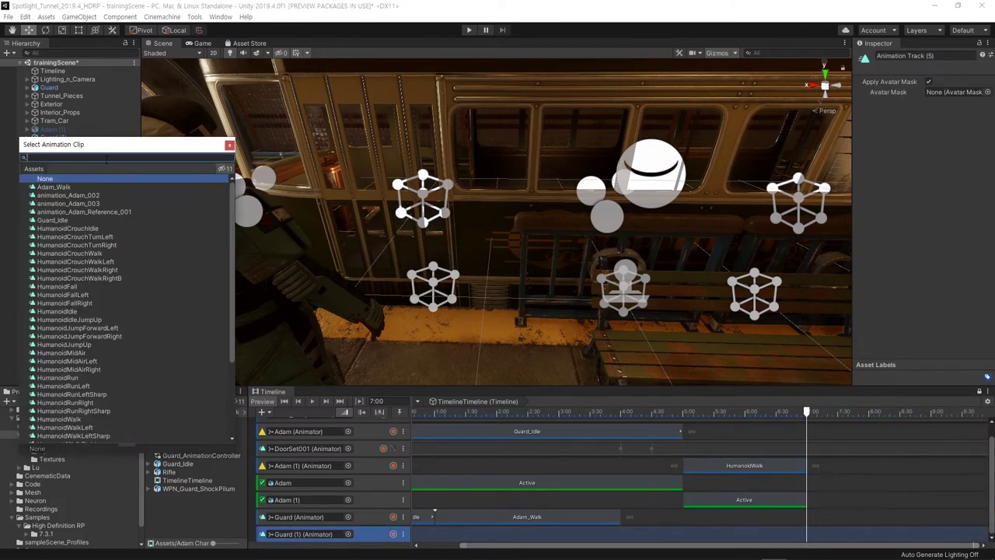
text(walk)
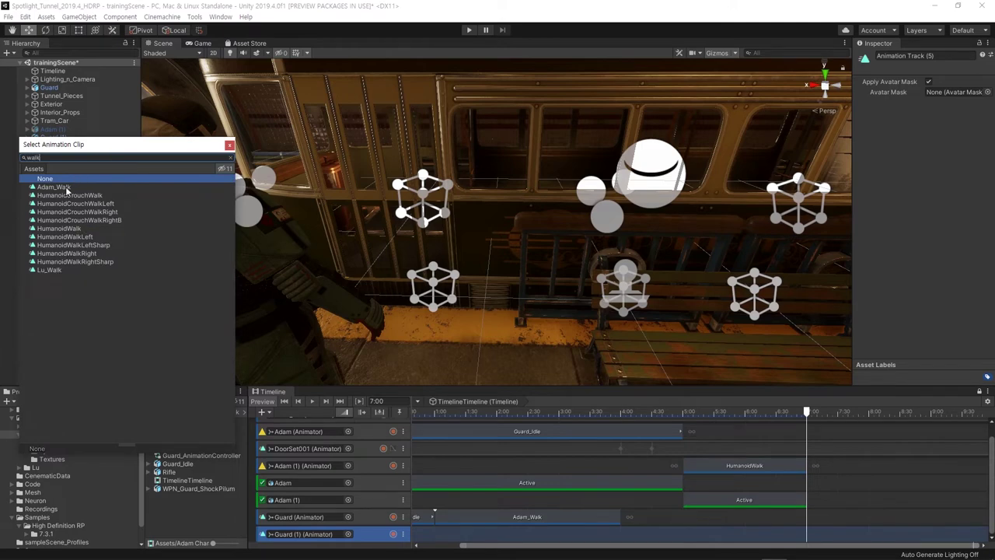
double_click(66, 187)
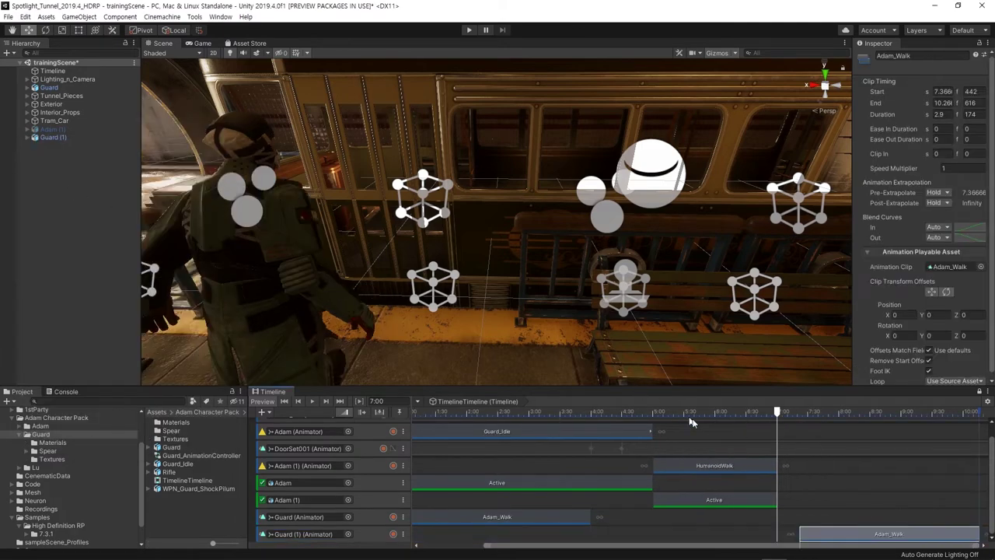
drag(823, 535, 799, 535)
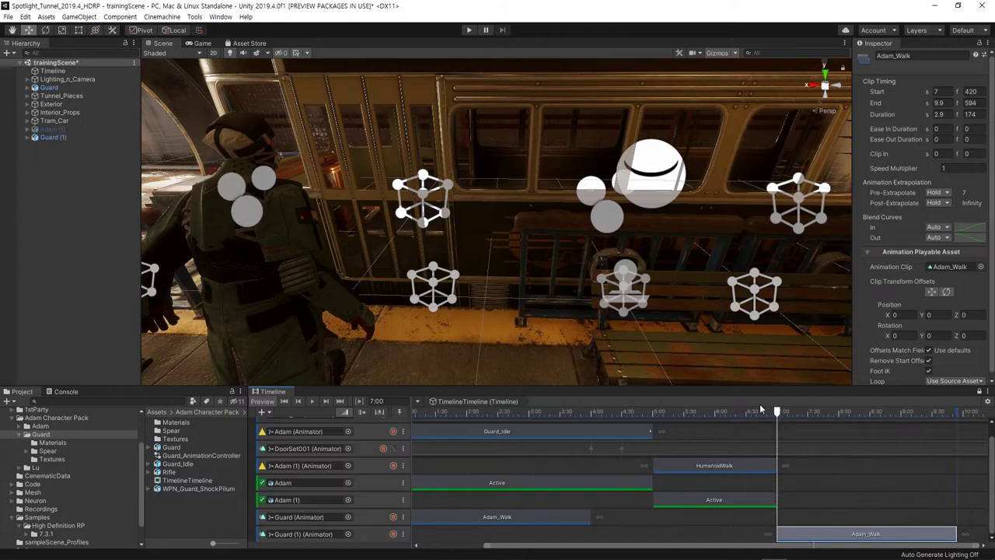
- Scrub to 9:53 to preview the guard walking with Adam_Walk
drag(777, 412, 950, 417)
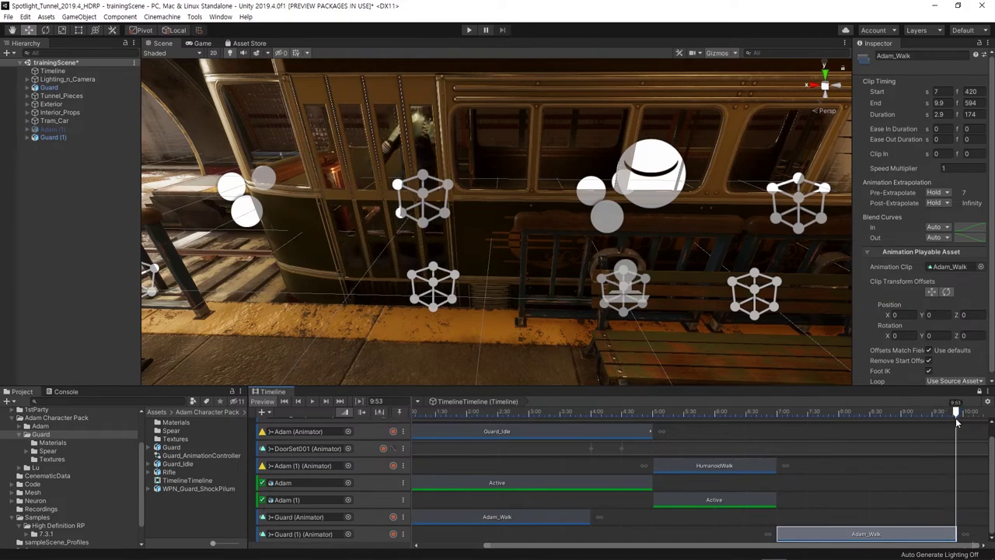
key(f)
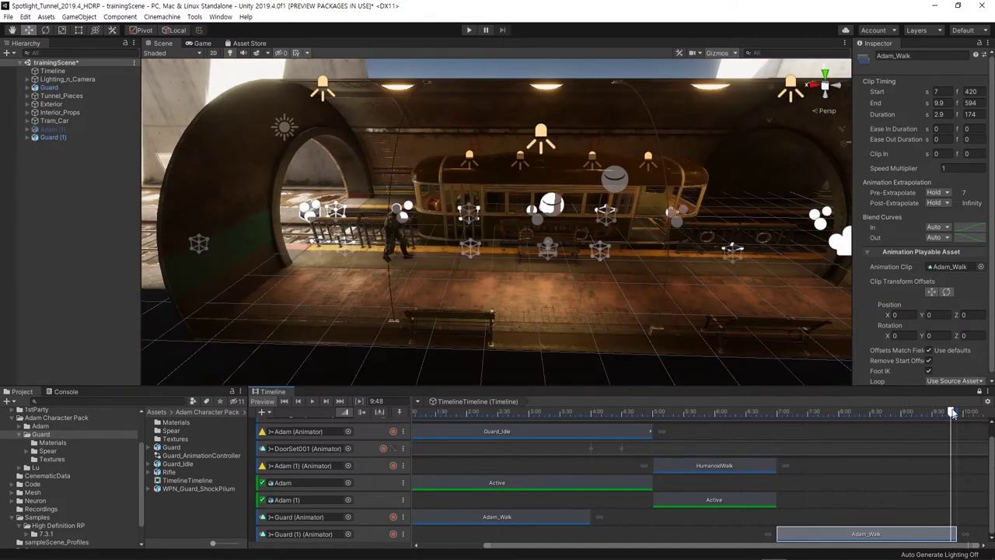
drag(953, 416, 956, 414)
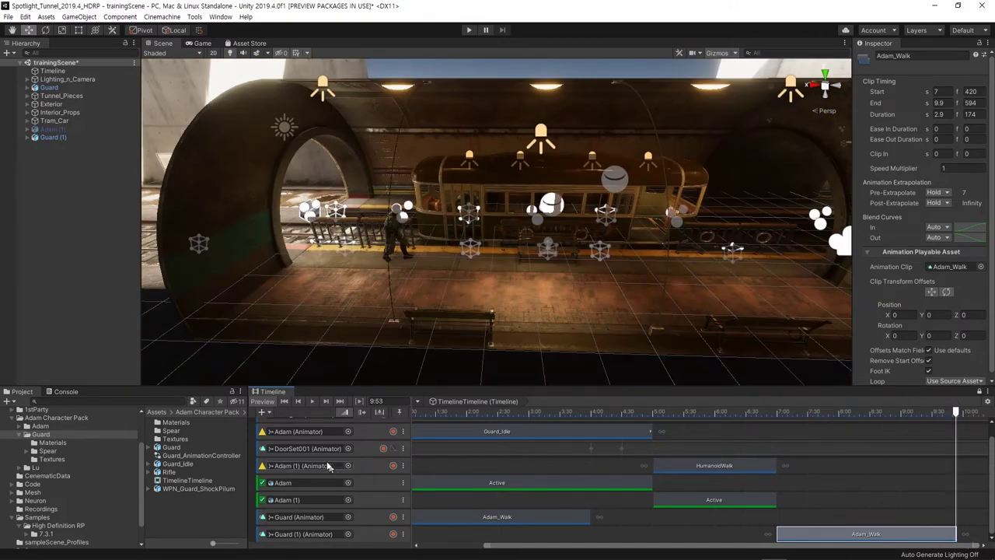
scroll(358, 459, up, 1)
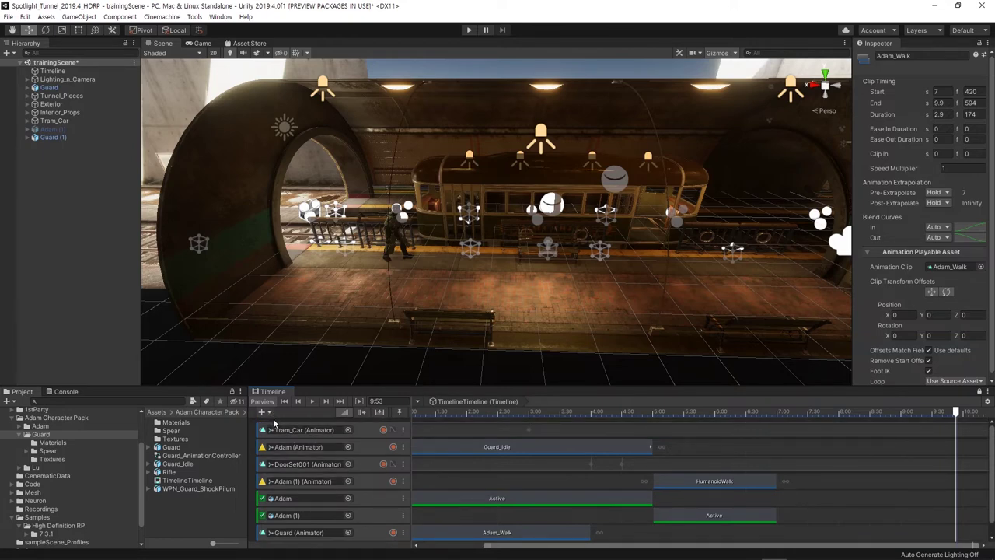
- Add a new track group and rename it Tram
right_click(273, 422)
click(328, 427)
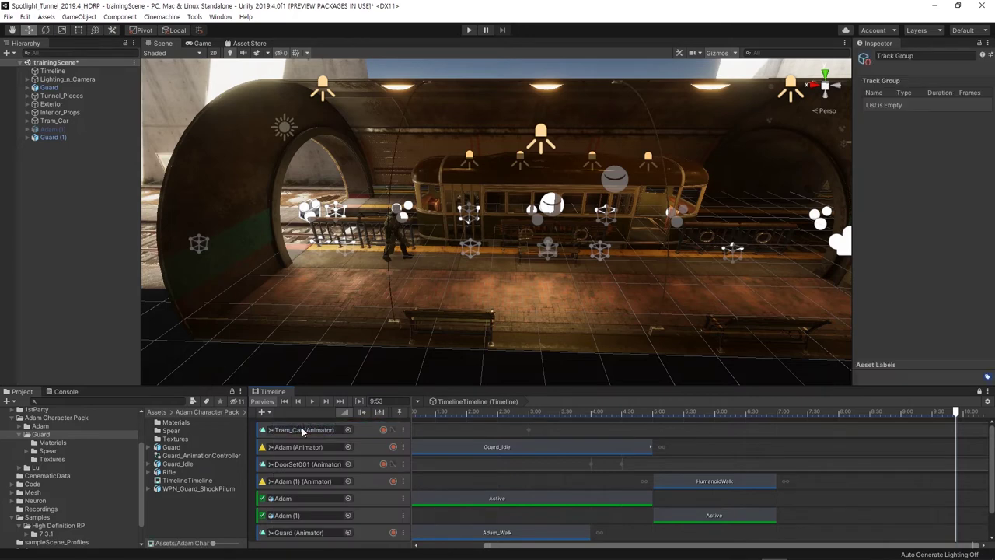
scroll(351, 482, down, 2)
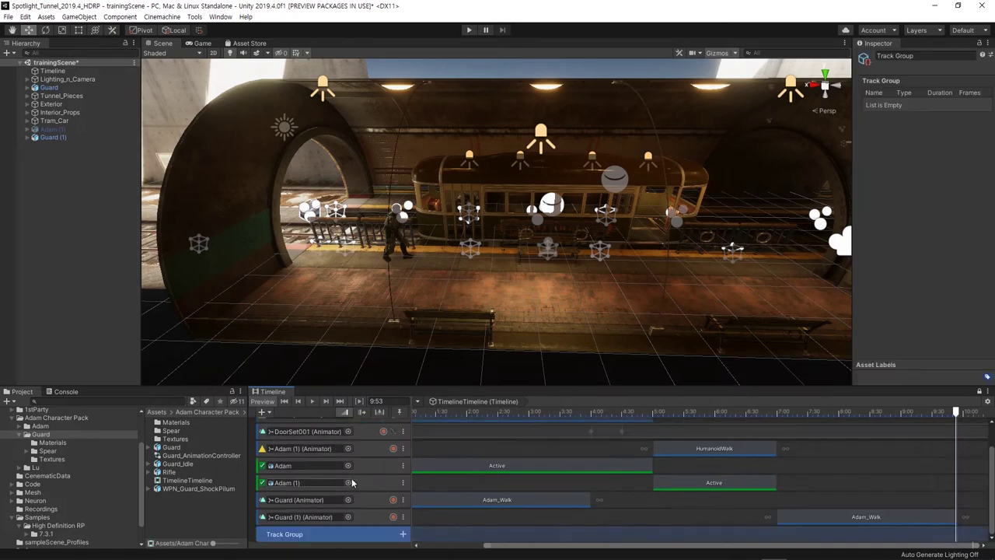
click(937, 55)
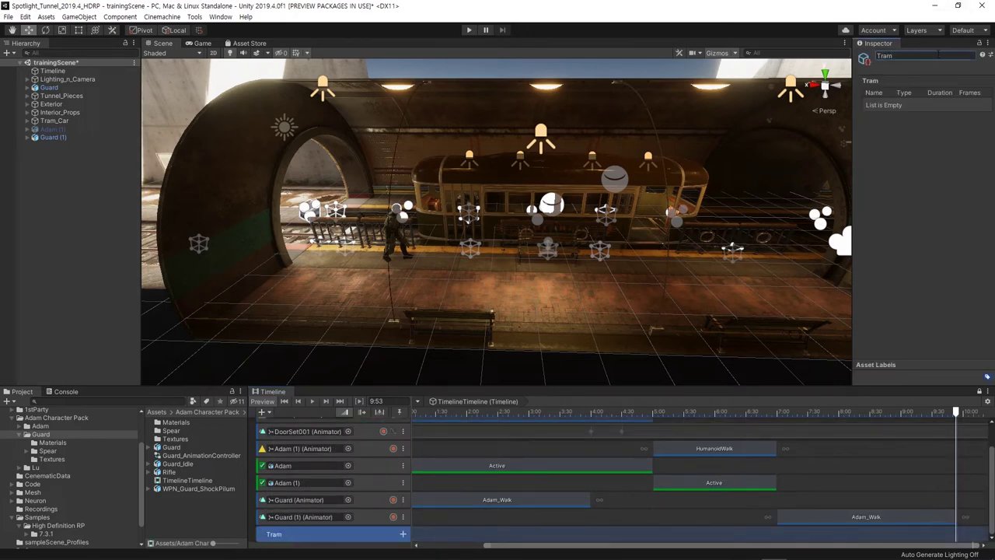
text(Tram)
scroll(334, 467, up, 2)
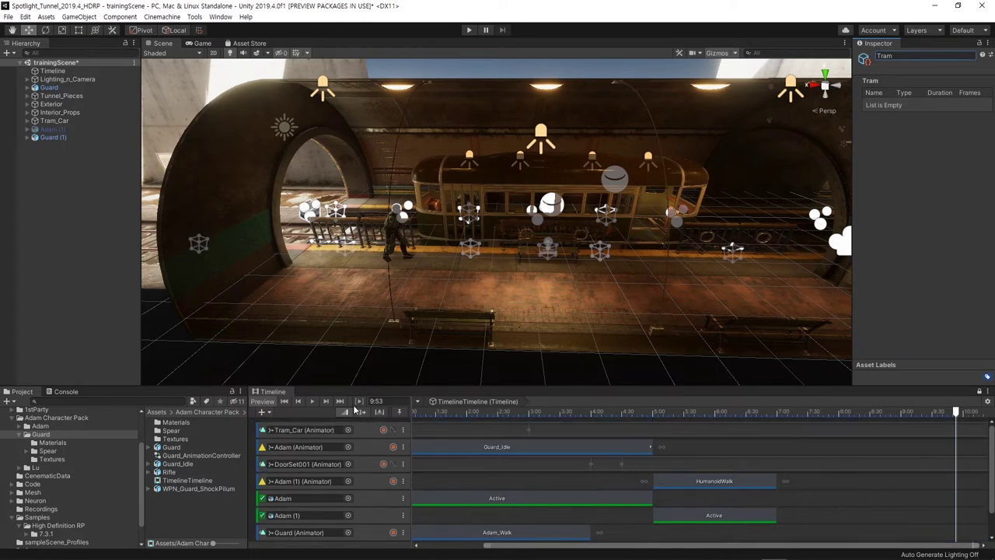
- Move the Tram_Car (Animator) track into the Tram group
drag(367, 386, 367, 322)
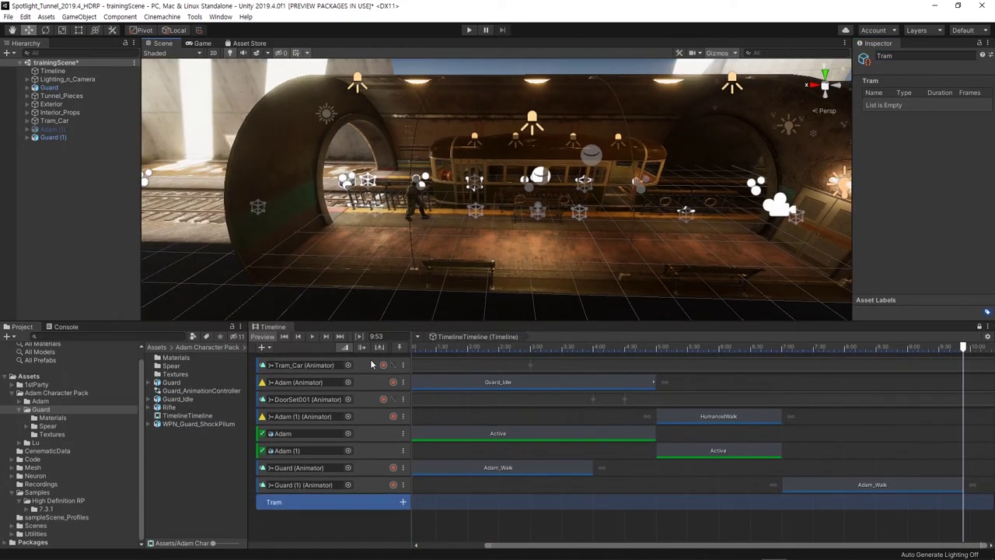
click(375, 365)
drag(357, 416, 354, 505)
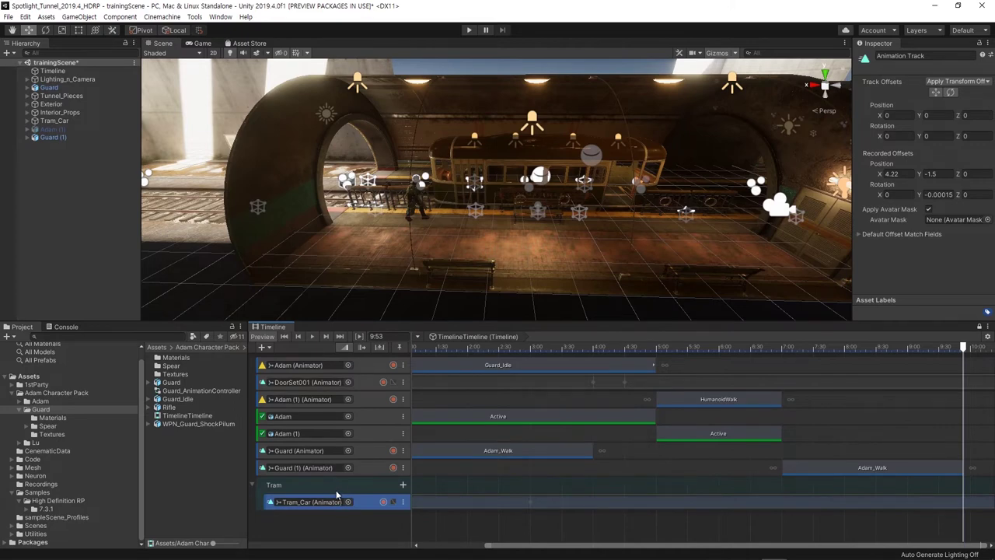
right_click(290, 532)
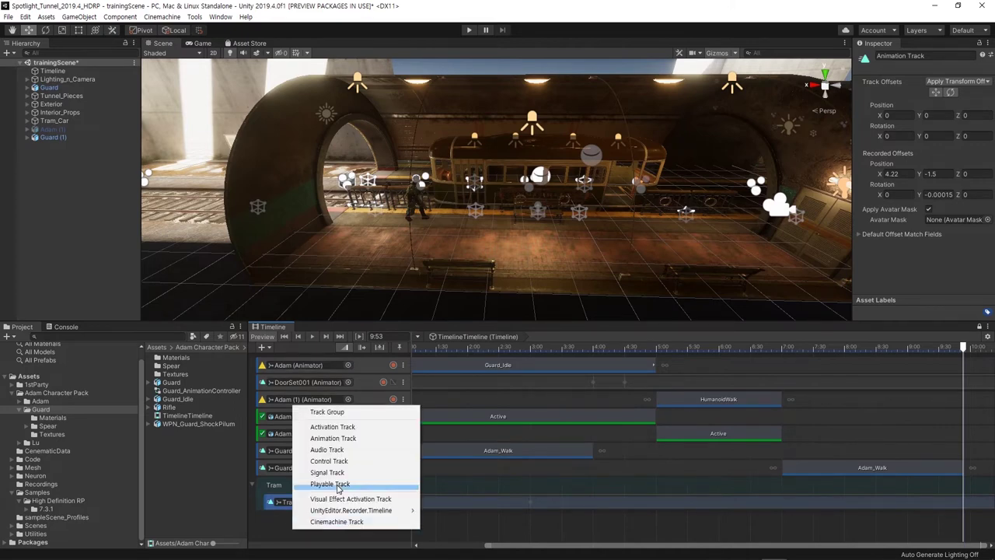
- Create an Adam group holding both Adam animator and activation tracks; move DoorSet001 into Tram
click(331, 412)
click(894, 56)
text(Adam)
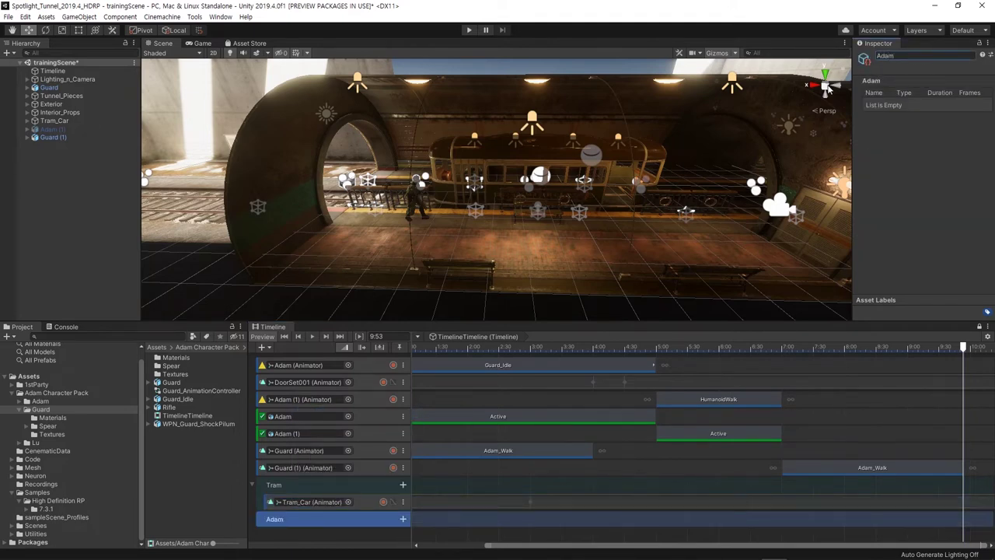
drag(359, 370, 339, 522)
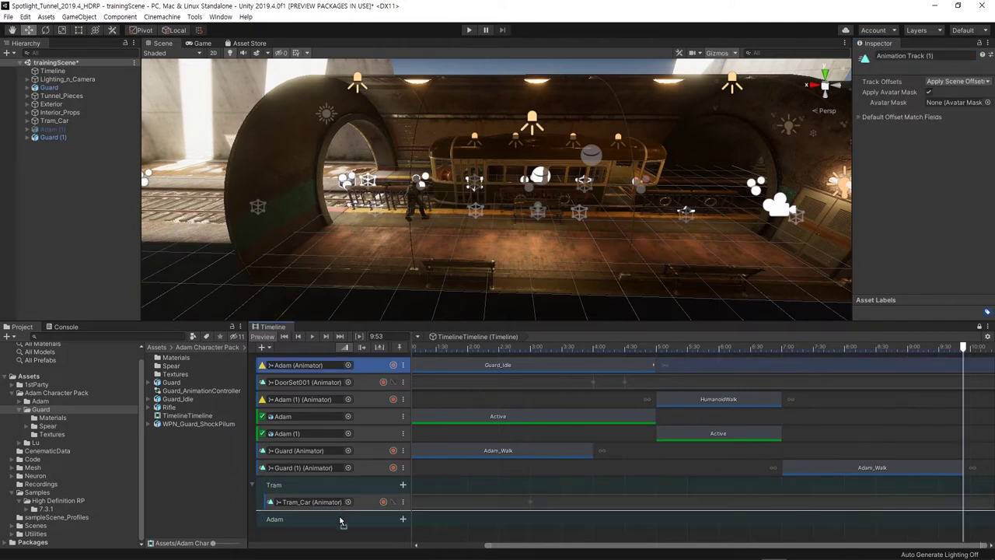
drag(345, 385, 366, 511)
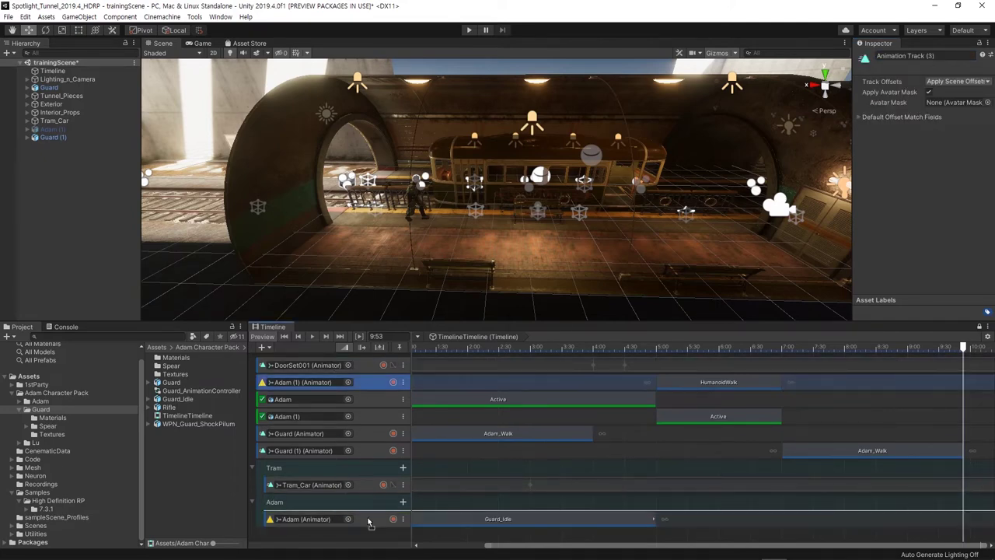
click(367, 383)
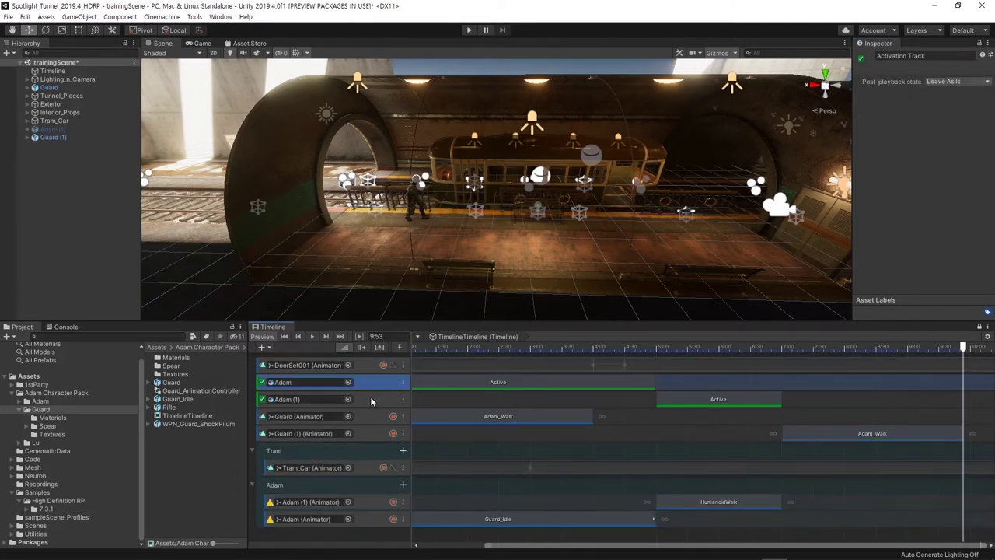
shift+click(370, 398)
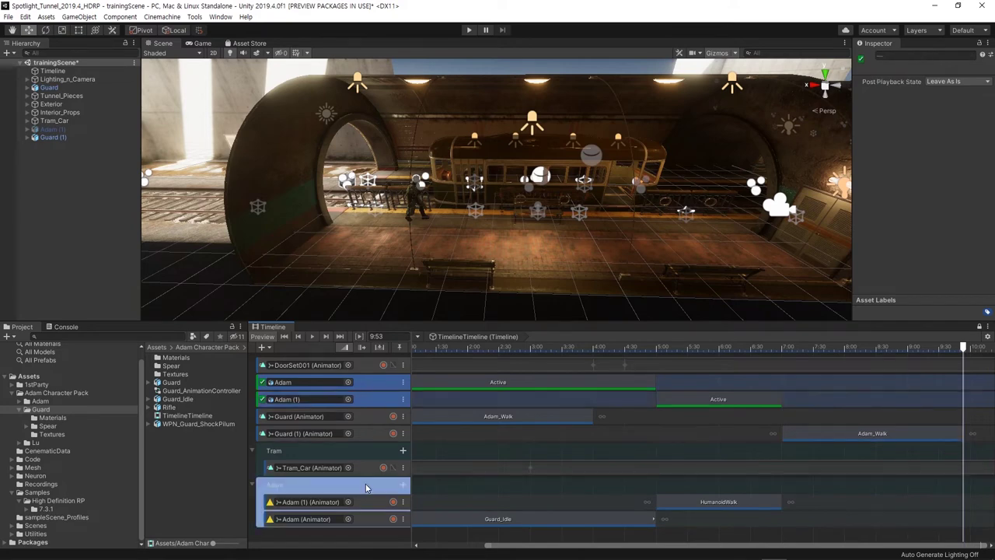
drag(372, 382, 366, 479)
click(340, 417)
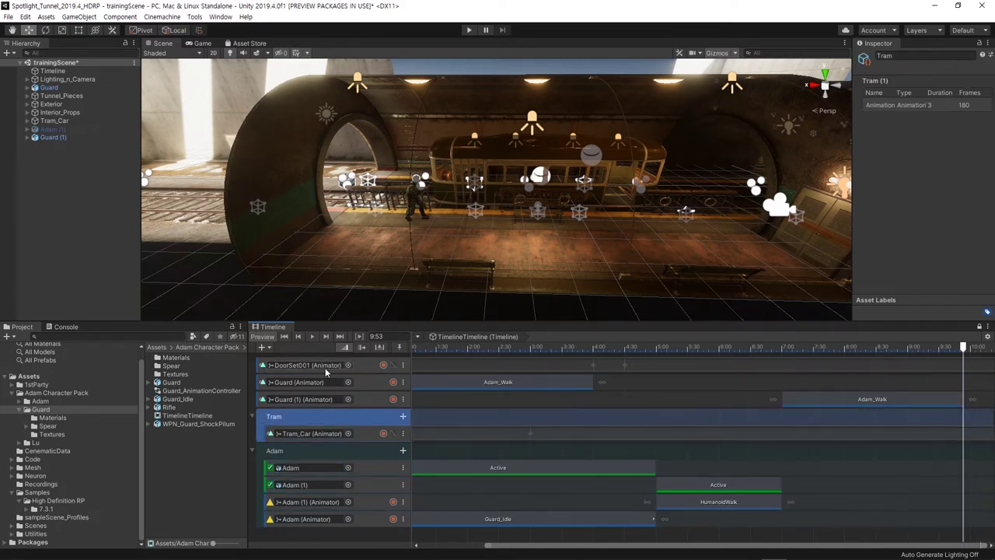
drag(371, 367, 355, 416)
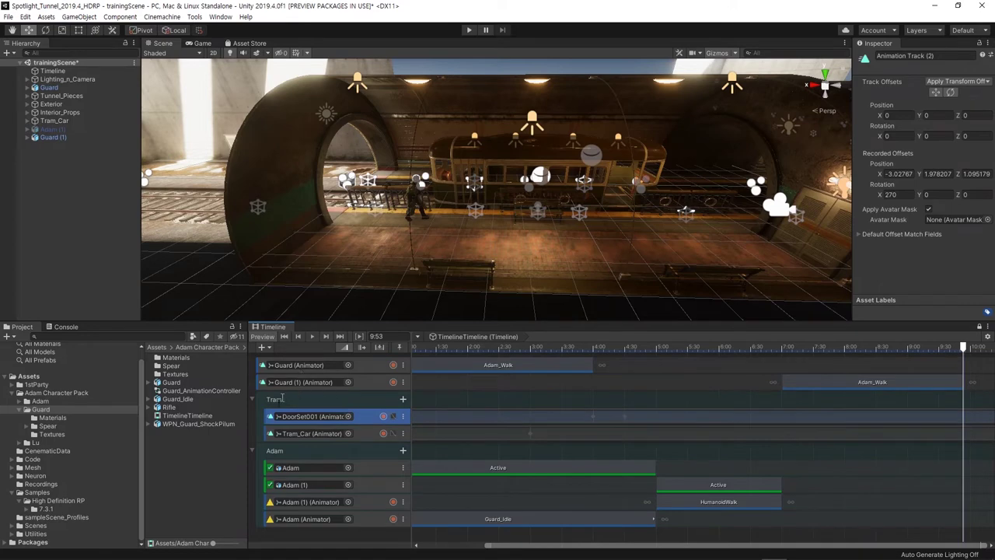
- Add a Guard track group containing the Guard and Guard (1) animator tracks
right_click(311, 539)
click(410, 416)
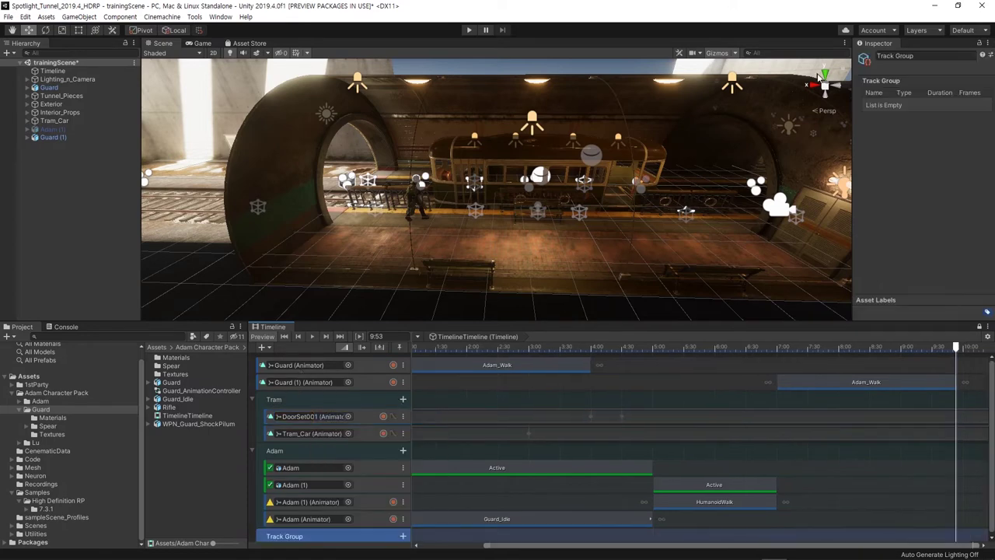
click(928, 57)
text(rd)
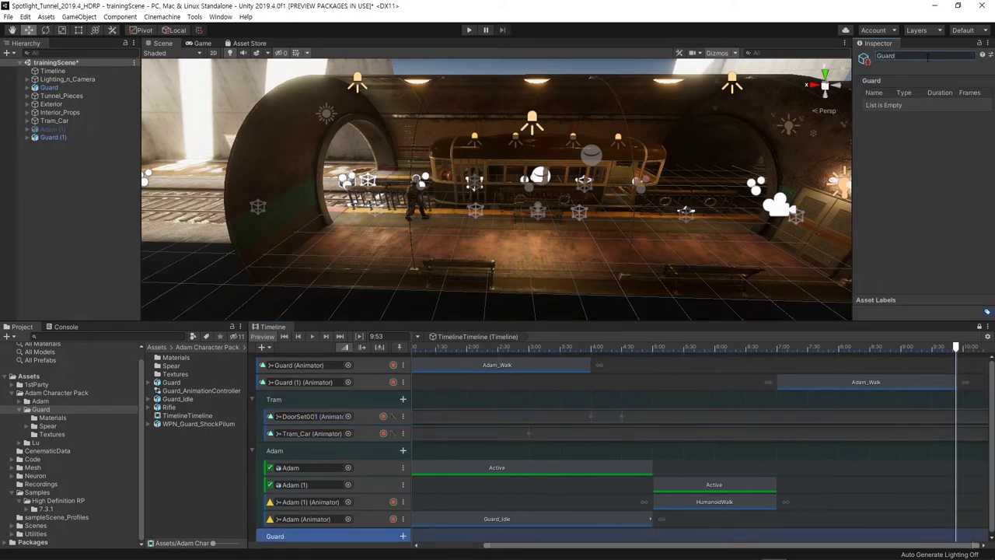
click(367, 366)
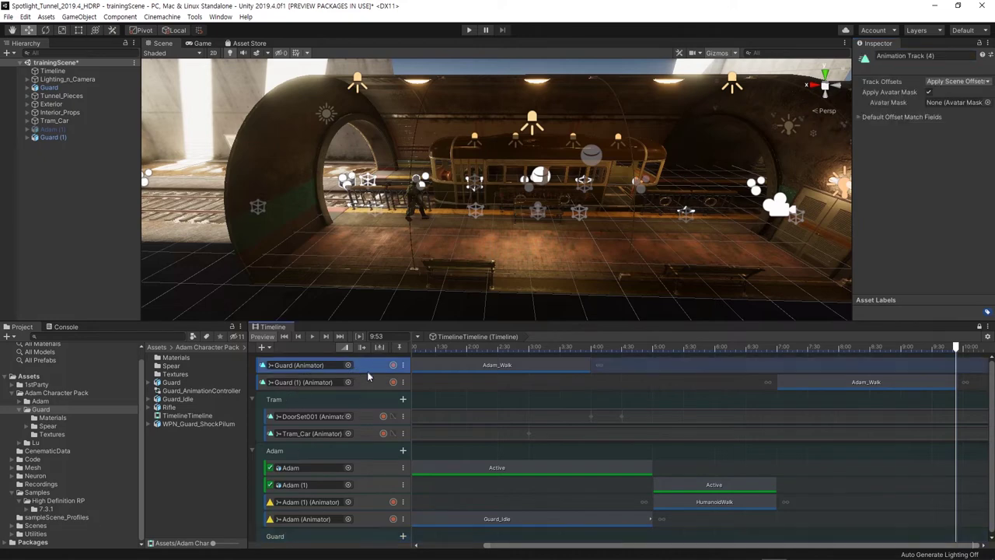
shift+click(370, 381)
drag(347, 553, 350, 531)
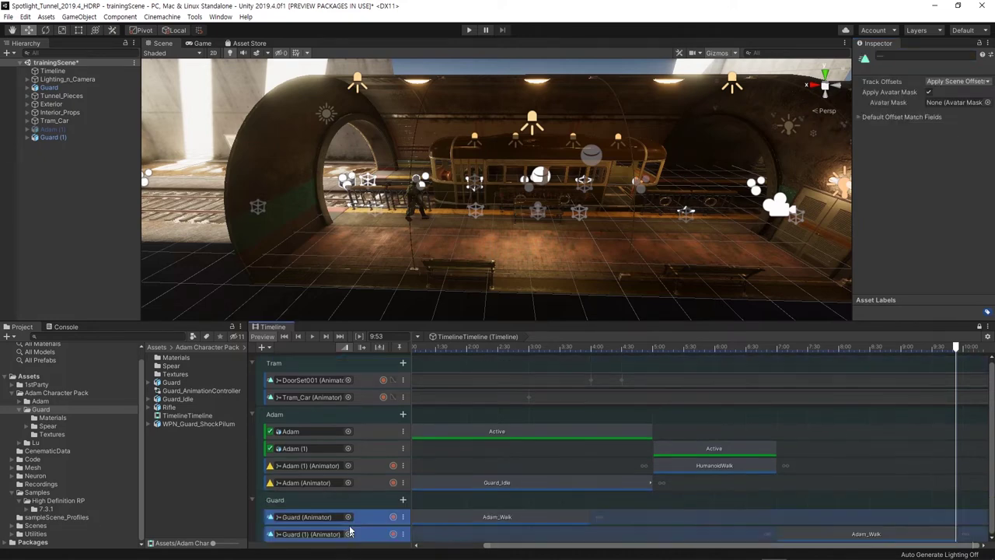
- Collapse the Tram, Adam and Guard groups
click(251, 363)
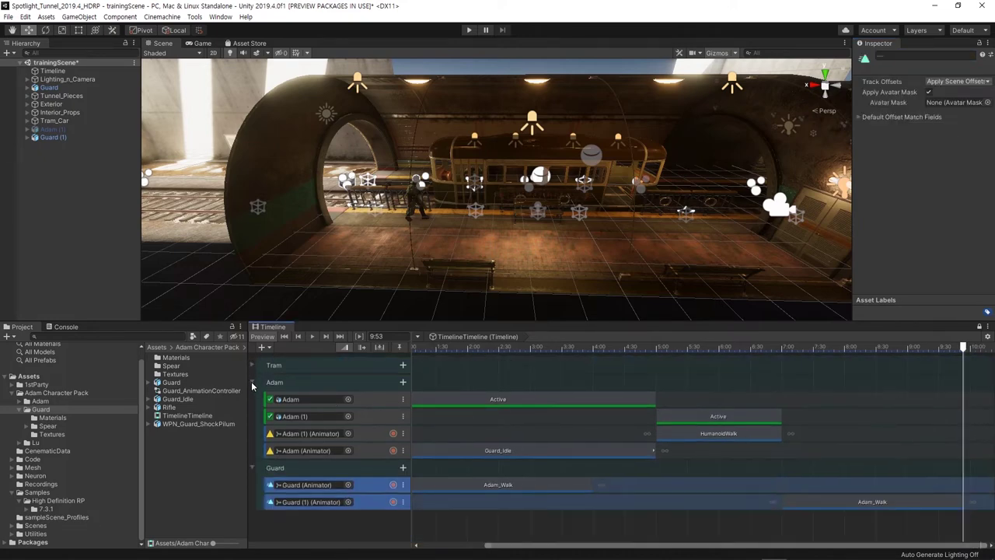
click(251, 382)
click(251, 399)
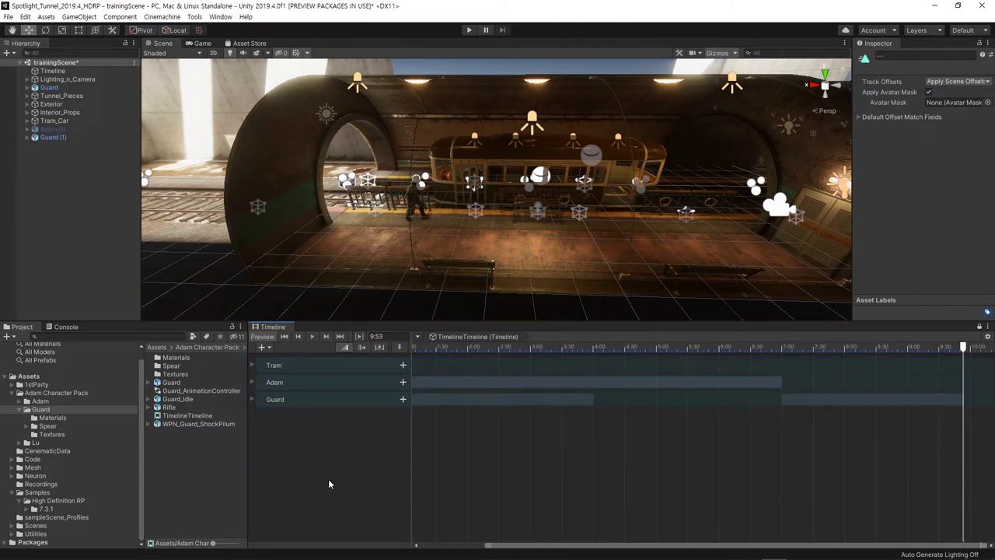
scroll(566, 440, down, 3)
- Scrub the timeline to 8:29 and zoom the scene view in on the tram and guard
scroll(568, 440, down, 1)
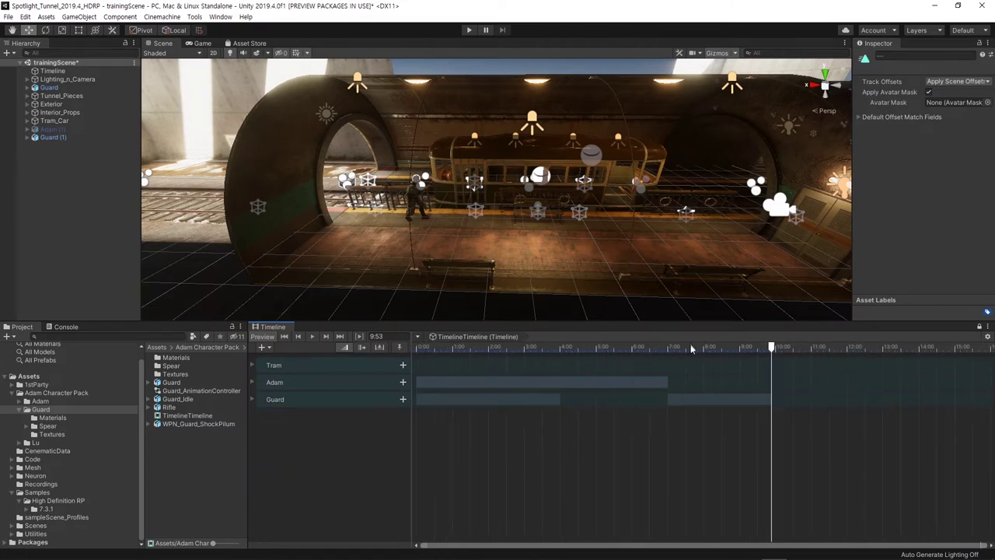
mouse_move(778, 344)
mouse_down()
mouse_move(501, 353)
mouse_move(573, 366)
mouse_move(476, 360)
mouse_move(720, 396)
mouse_up()
scroll(521, 186, up, 5)
scroll(477, 172, up, 3)
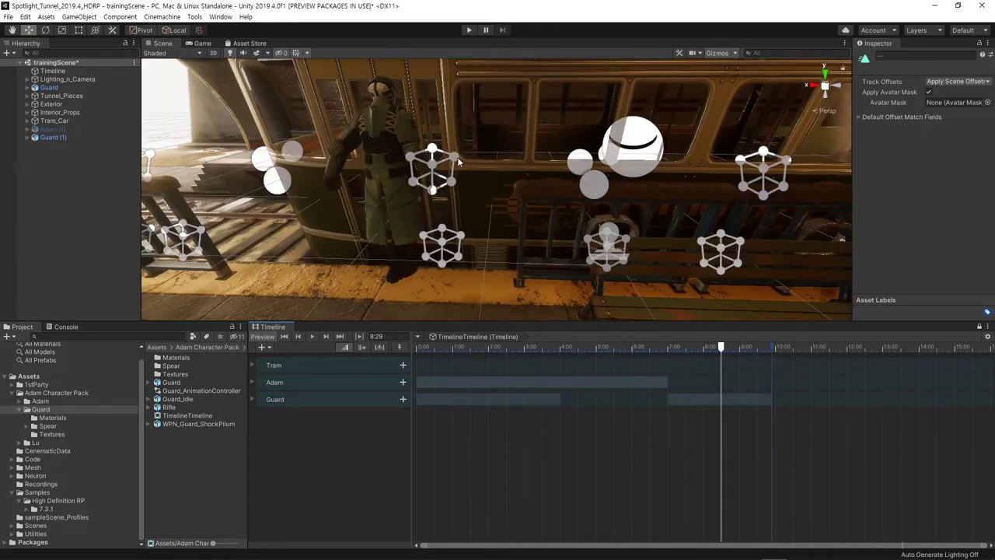
middle_drag(457, 157, 451, 176)
scroll(525, 210, down, 3)
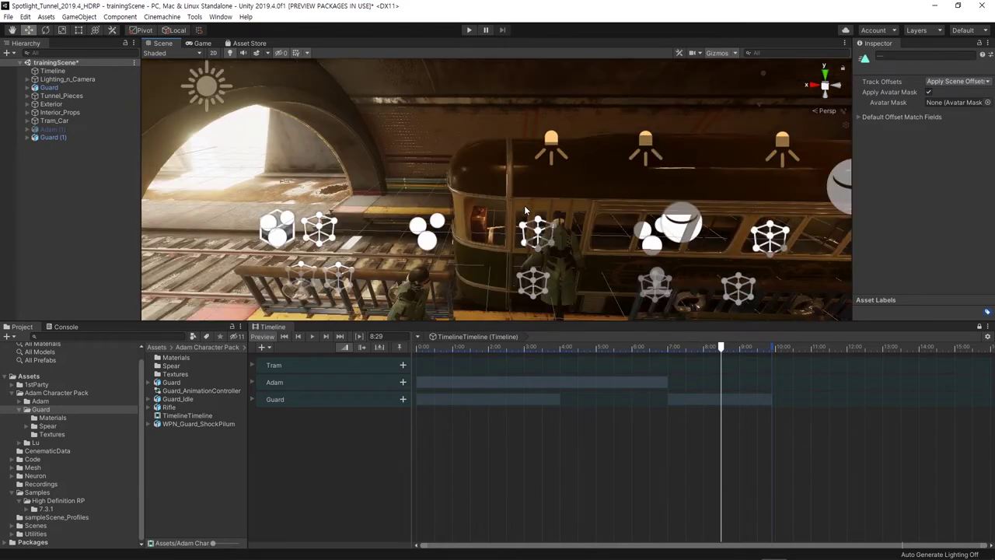
- Select DoorSet000, frame it in the scene view, and set the playhead to 7:00
click(251, 365)
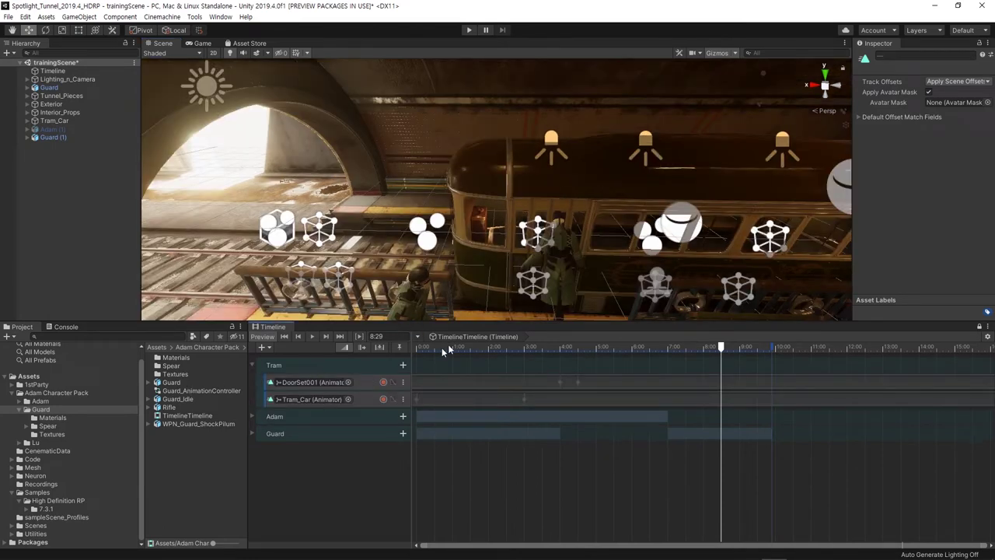
click(526, 204)
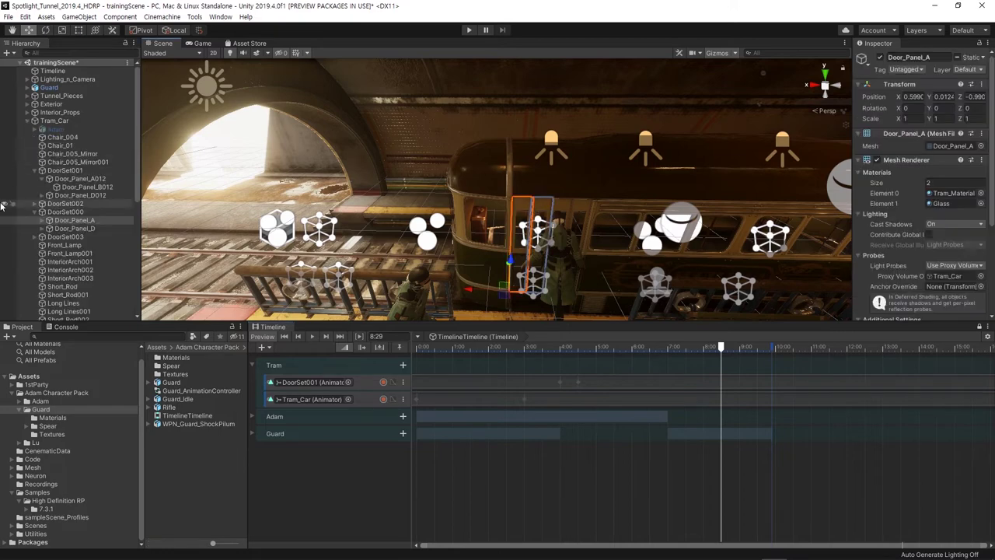
click(60, 212)
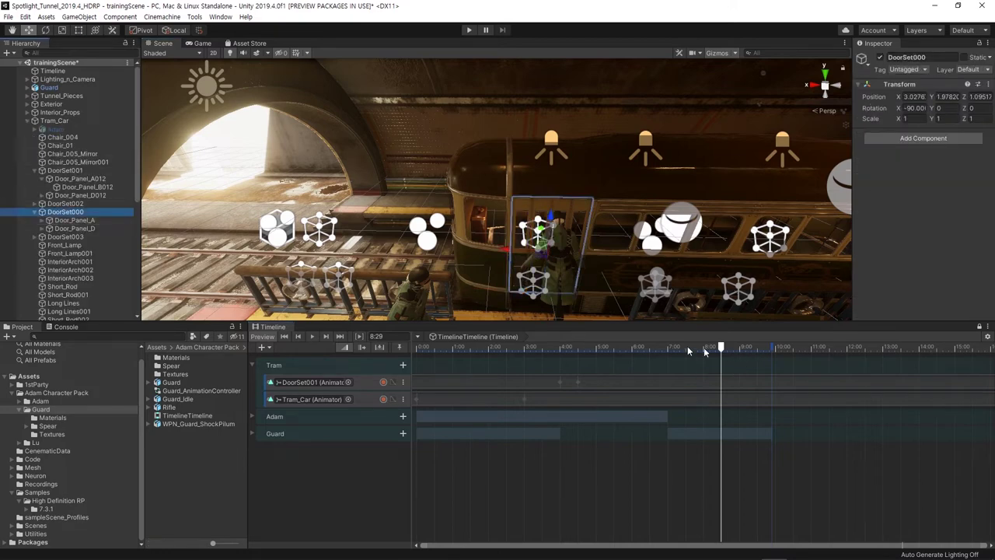
key(f)
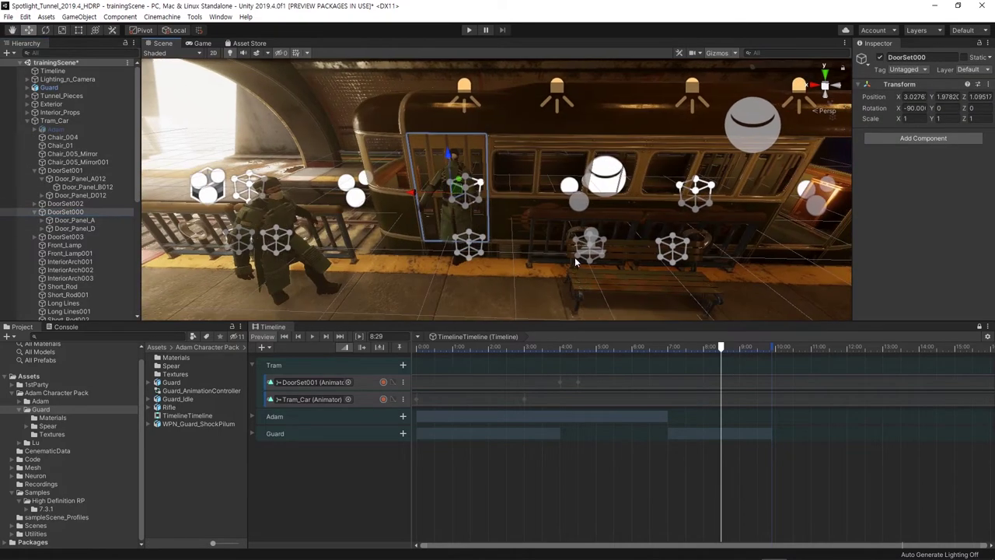
key(f)
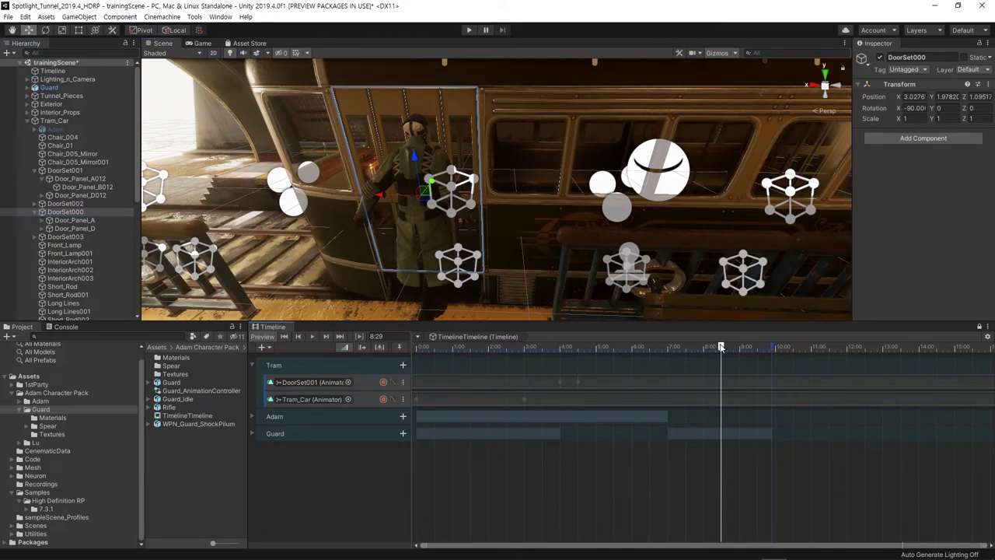
drag(721, 348, 672, 356)
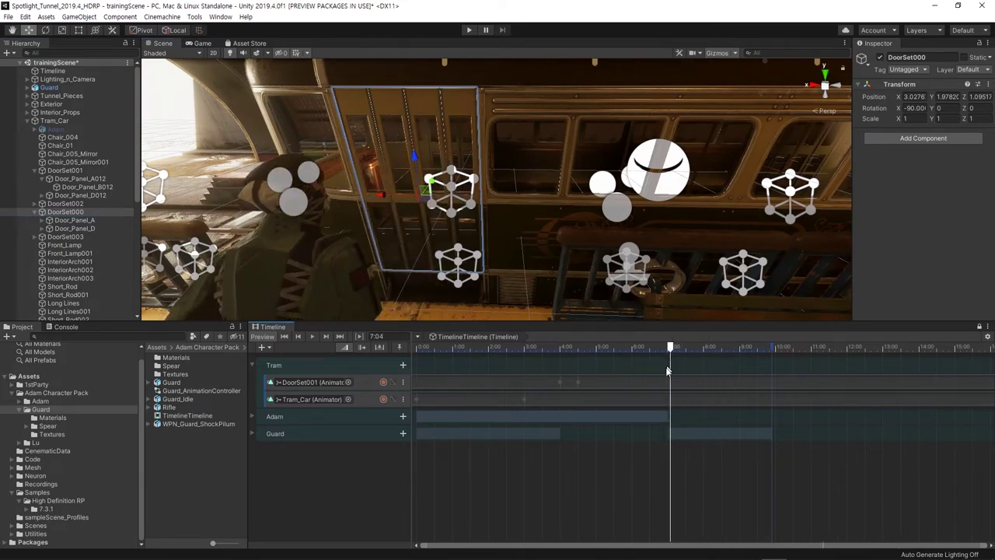
scroll(665, 389, up, 2)
scroll(663, 401, up, 2)
scroll(670, 374, up, 2)
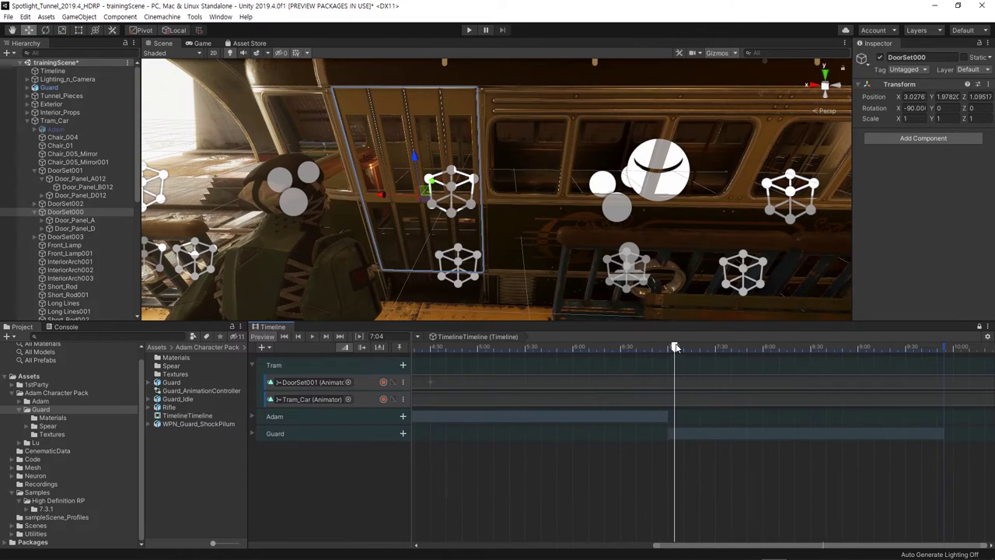
drag(675, 348, 669, 349)
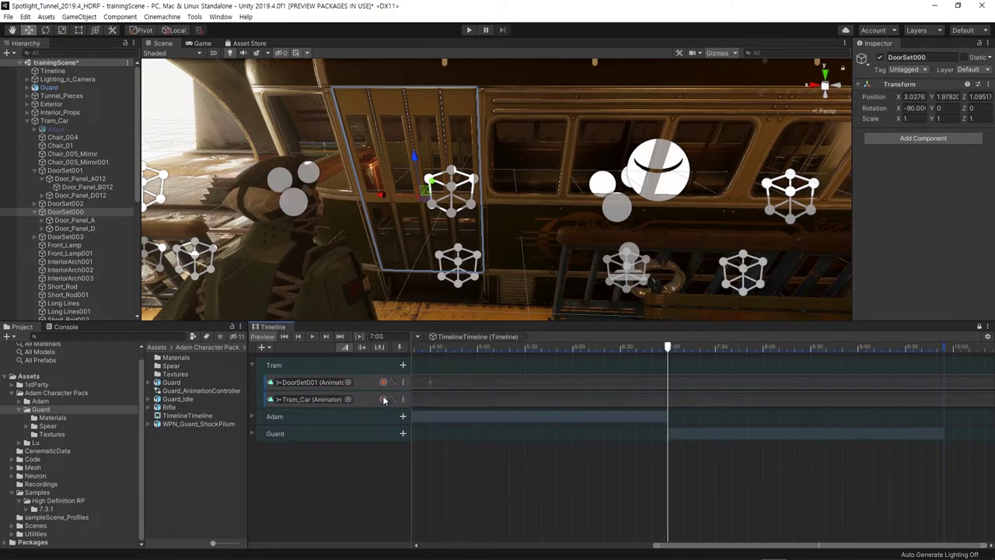
- Add a DoorSet000 animation track to the Tram group and record a position key at 7:00
drag(322, 382, 369, 369)
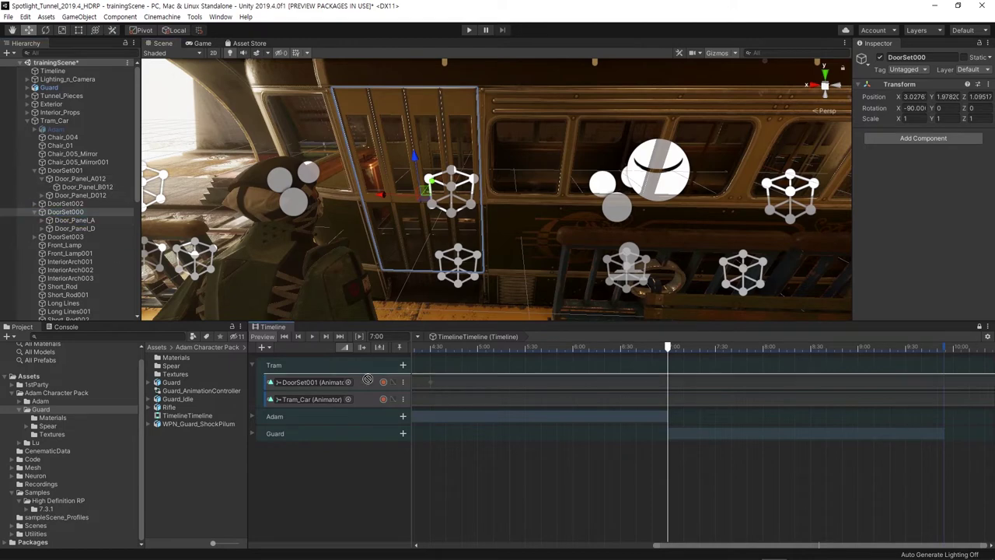
right_click(369, 368)
click(424, 387)
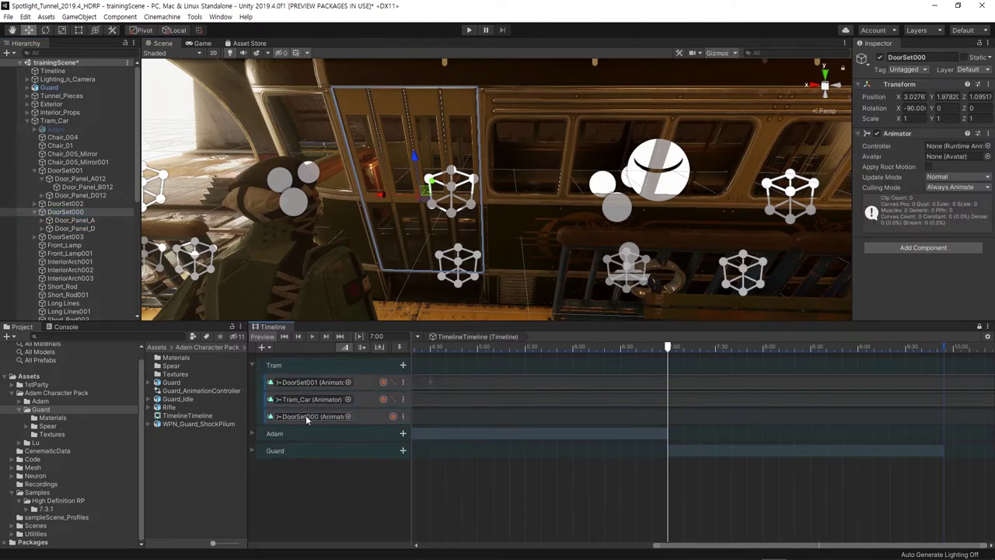
click(393, 417)
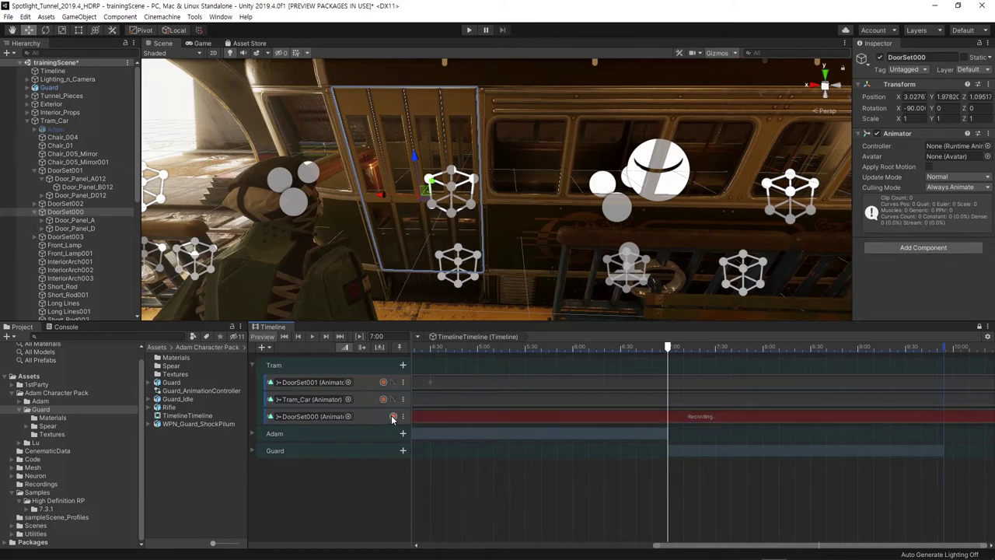
right_click(877, 101)
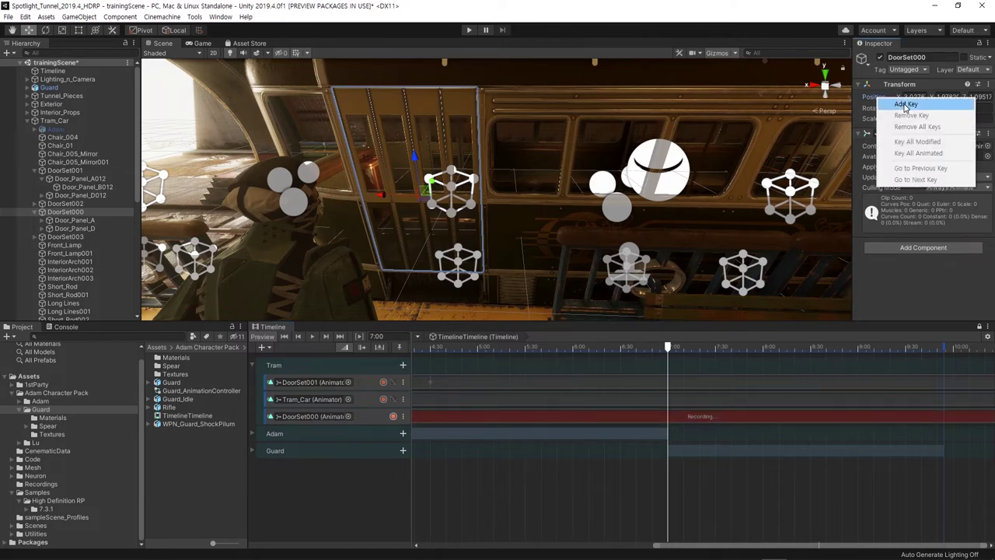
click(902, 105)
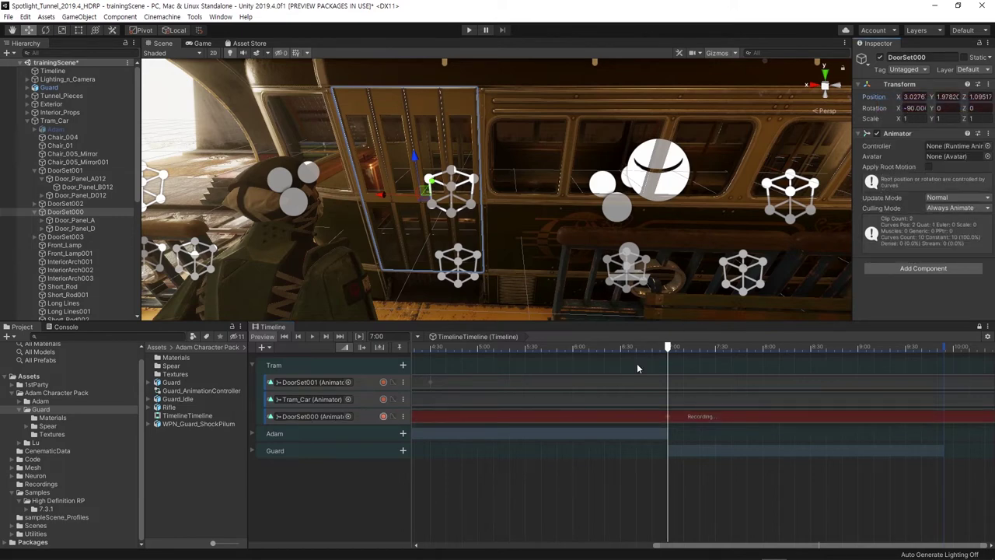
- At 7:30, slide the door open to X 1.861, stop recording, and scrub to check
click(403, 340)
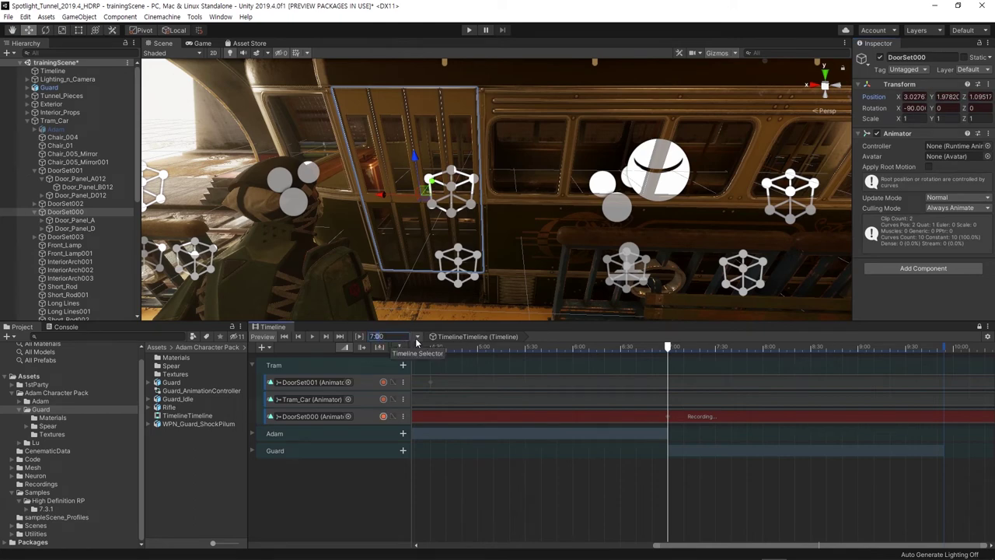
key(Return)
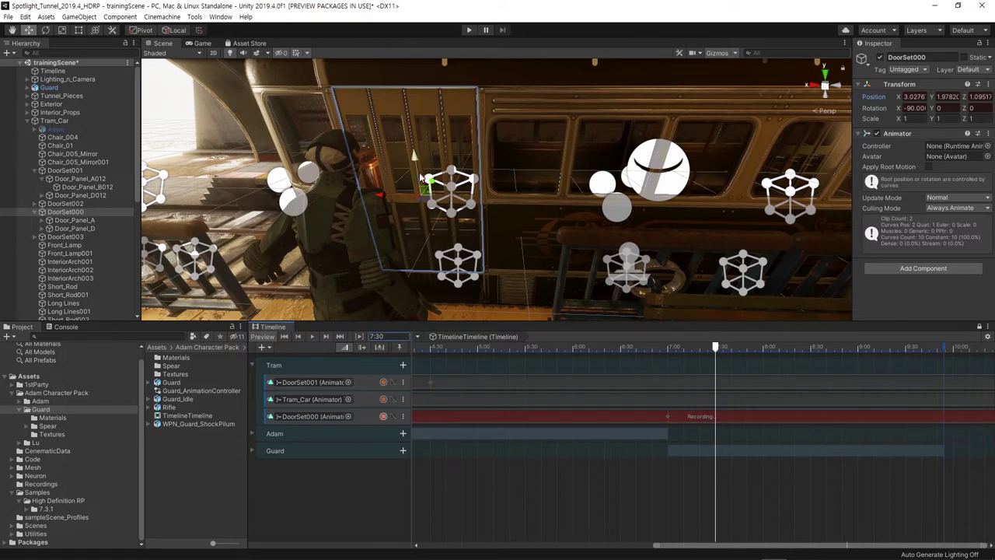
drag(381, 196, 493, 195)
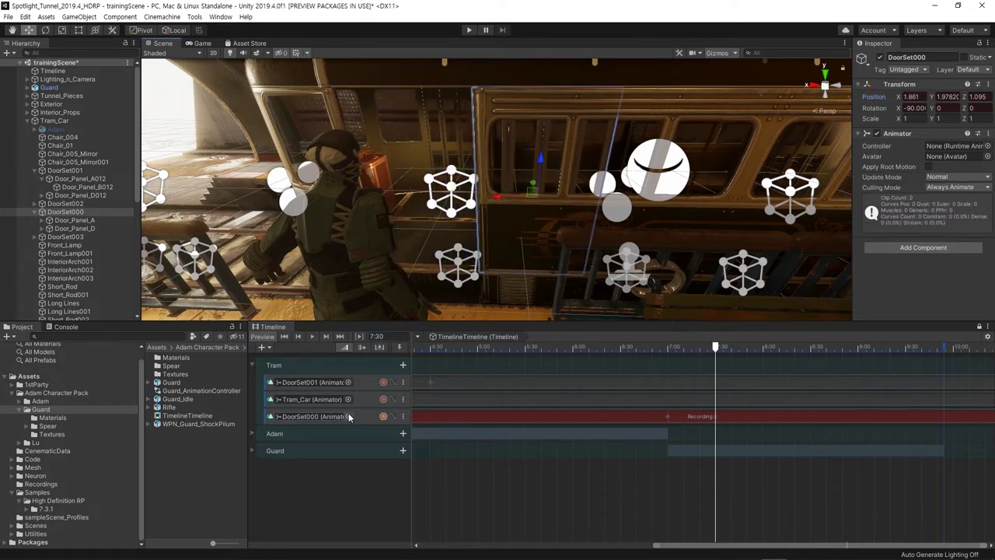
click(384, 417)
drag(720, 342, 717, 347)
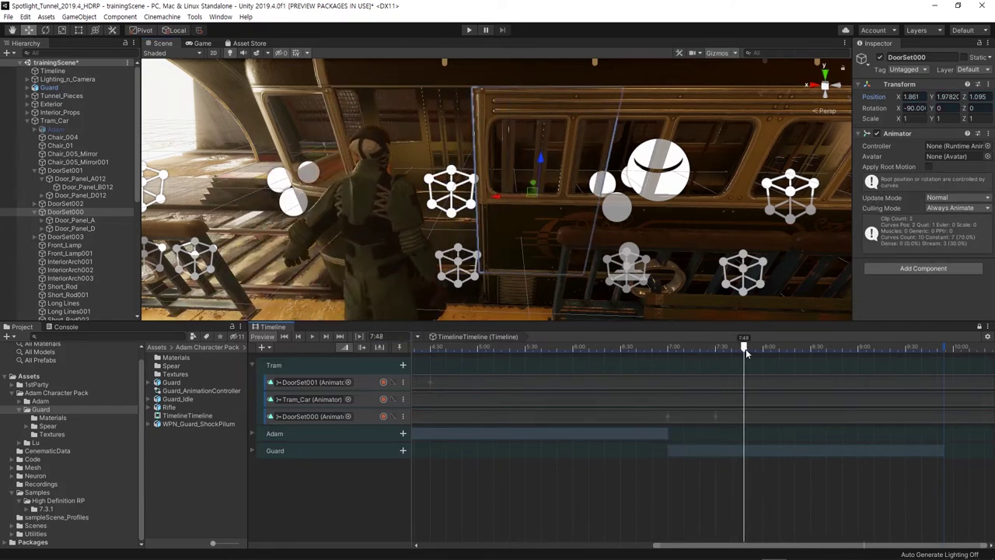
mouse_move(717, 347)
mouse_down()
mouse_move(909, 348)
mouse_move(943, 367)
mouse_up()
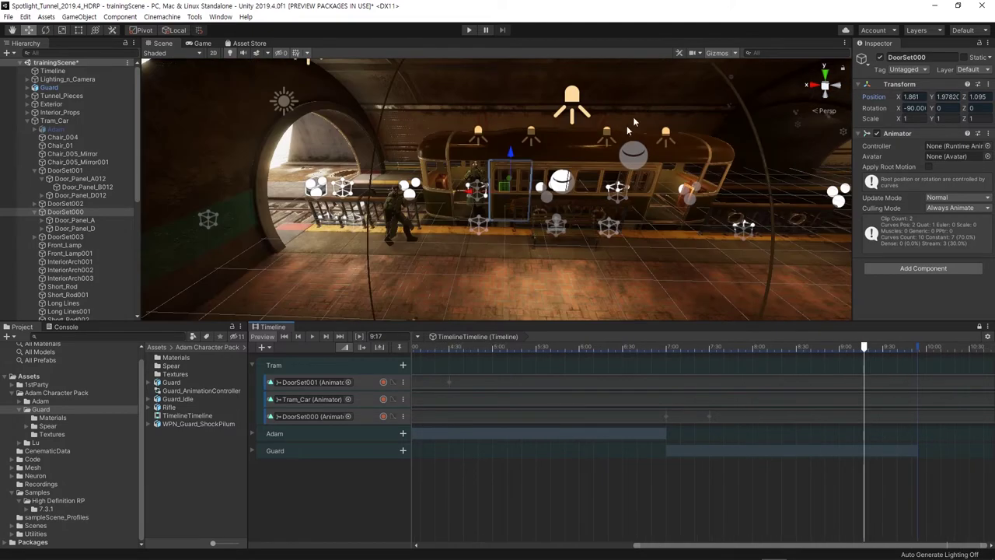
- Add an activation track in the Guard group and trim the Guard Active clip to 4 seconds
scroll(651, 346, up, 1)
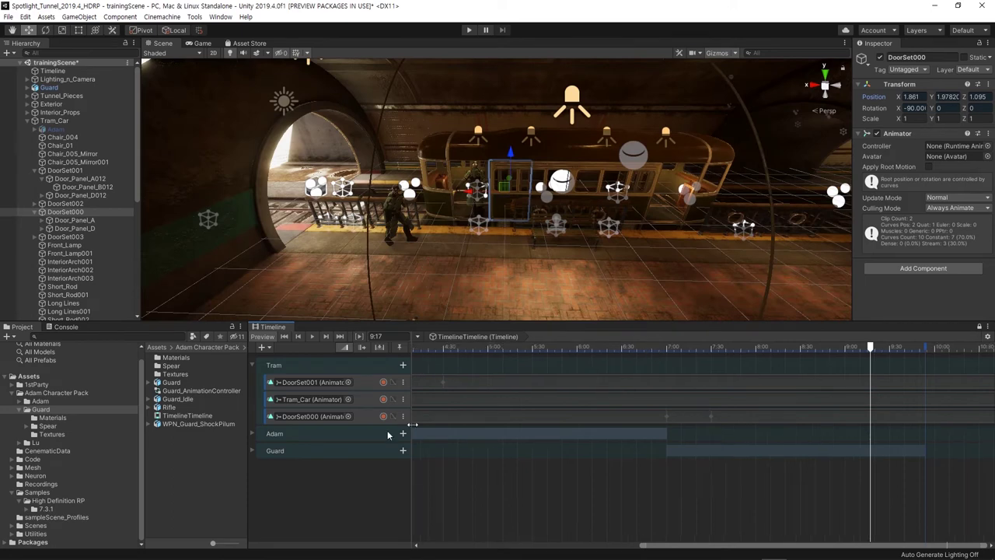
click(251, 450)
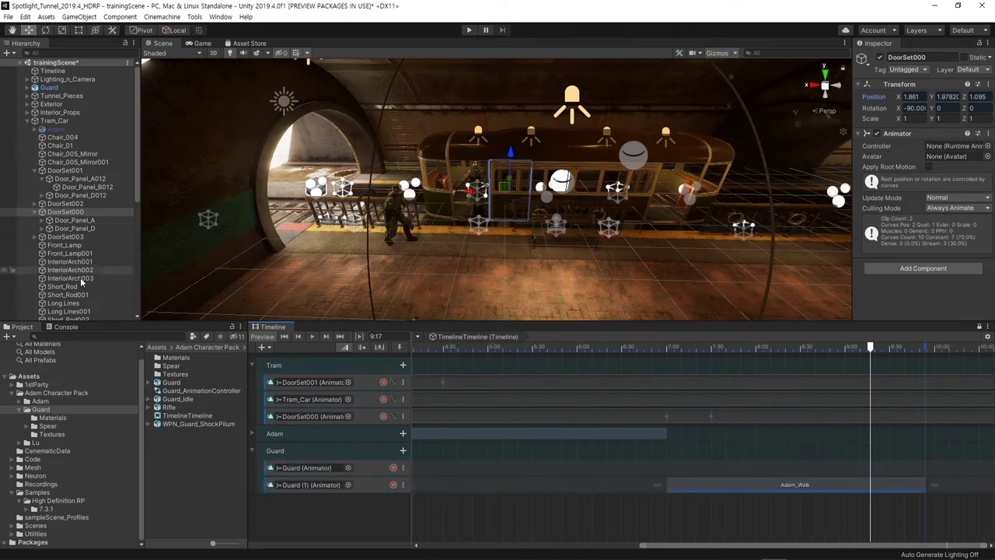
click(360, 454)
right_click(361, 456)
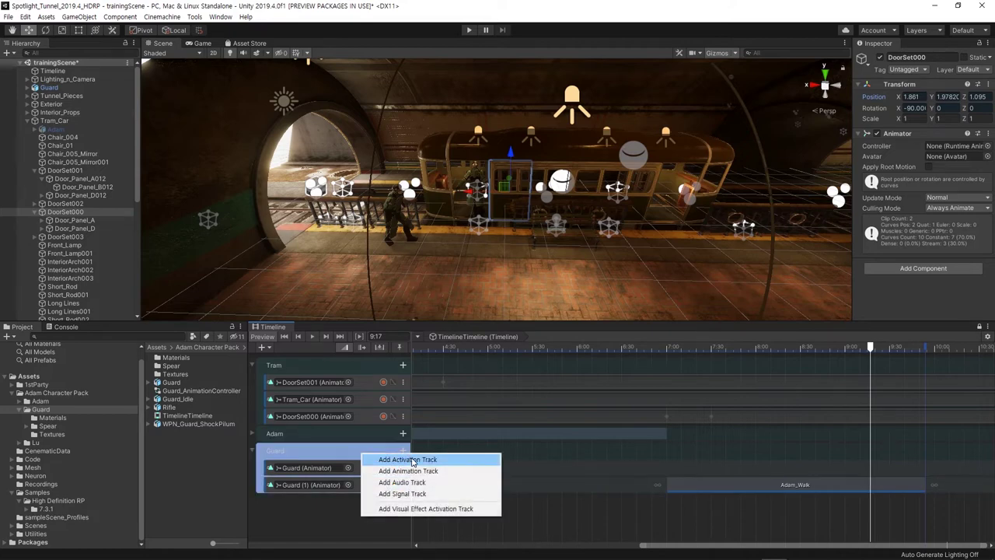
click(412, 459)
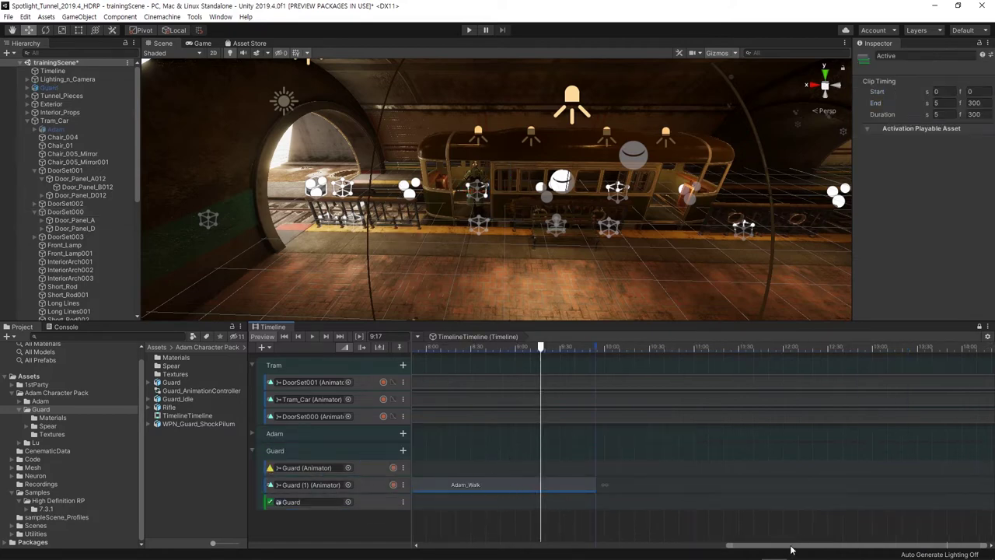
drag(792, 549, 529, 549)
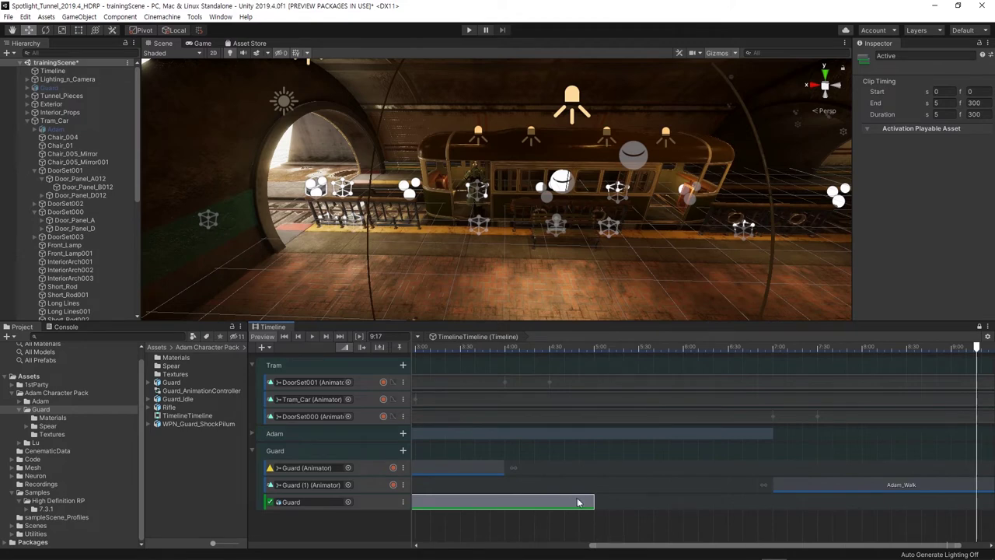
drag(592, 501, 503, 501)
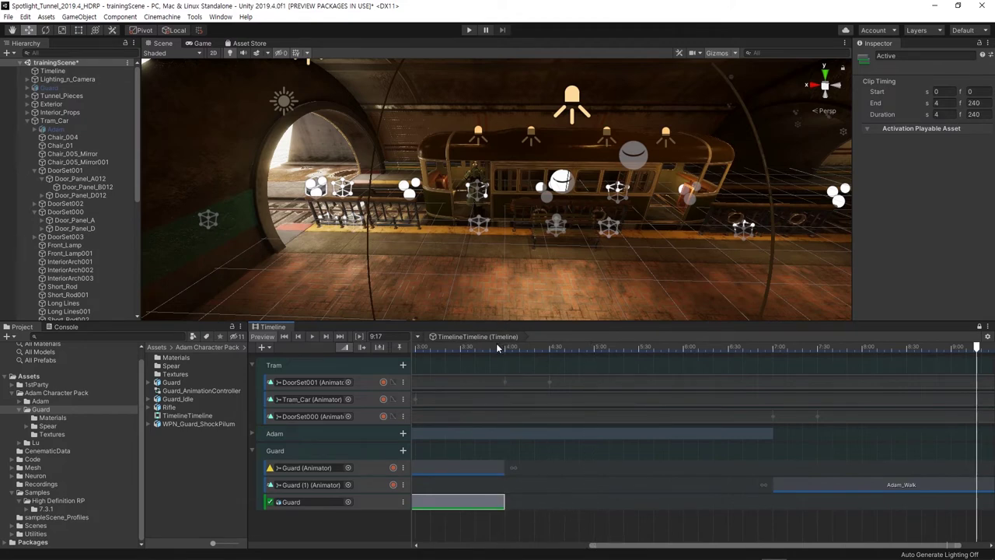
- Give Guard (1) an activation track active from 7 to 9.9 seconds, then scrub to preview
mouse_move(496, 346)
mouse_down()
mouse_move(455, 347)
mouse_move(521, 349)
mouse_move(502, 371)
mouse_up()
scroll(62, 234, down, 10)
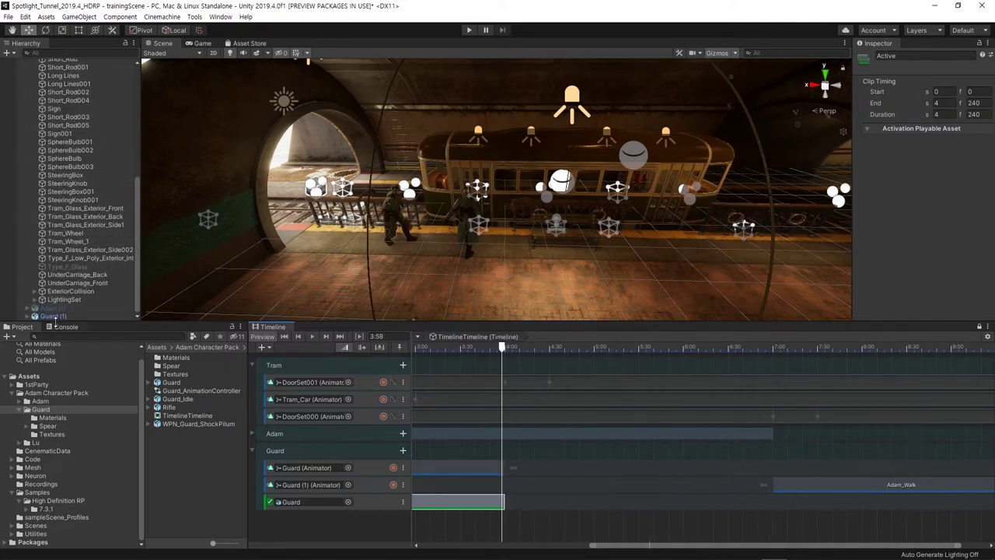
drag(54, 320, 371, 457)
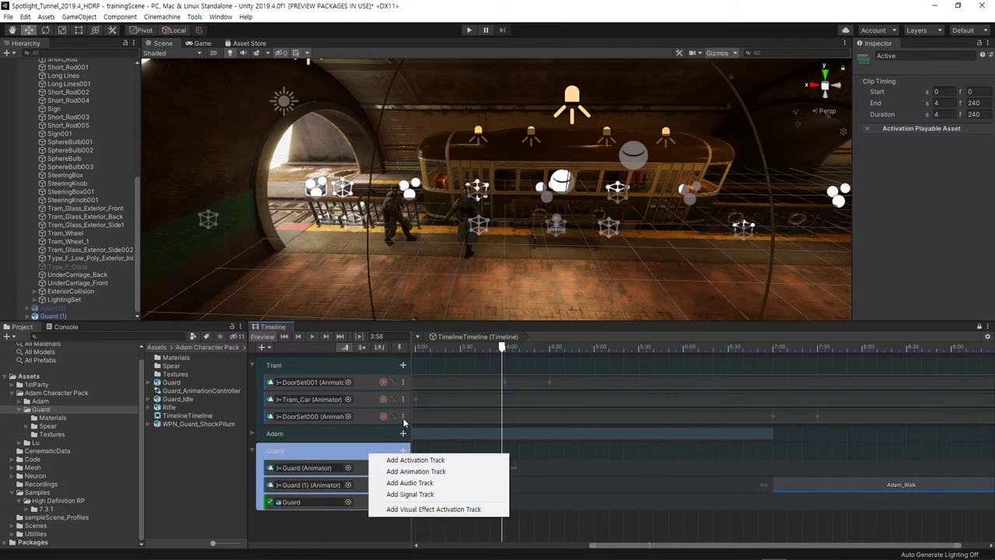
click(432, 461)
scroll(581, 515, down, 4)
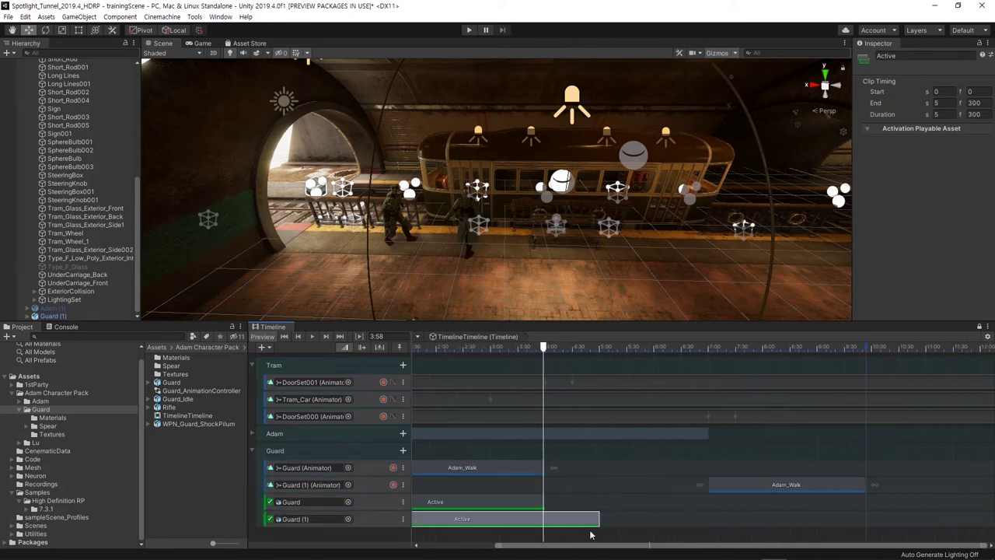
drag(499, 519, 708, 513)
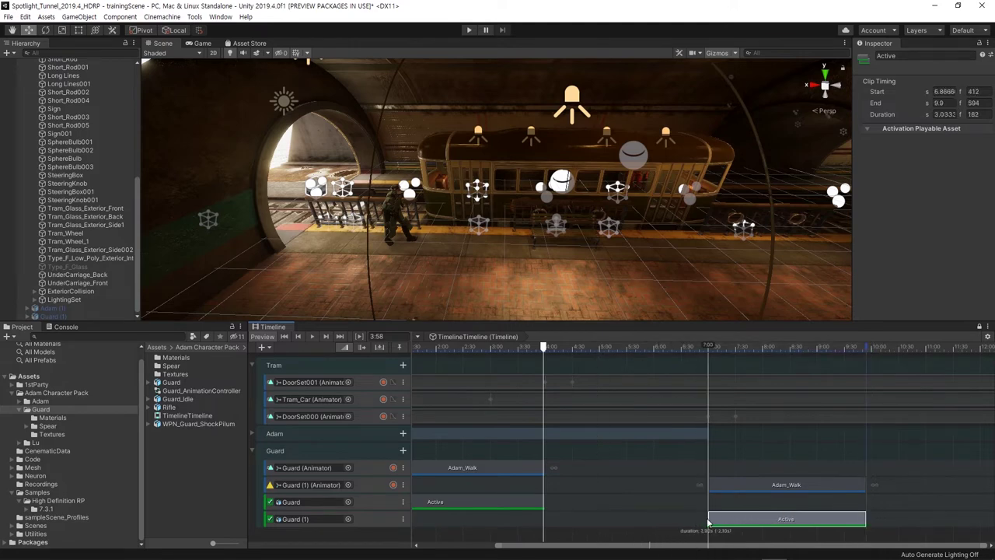
mouse_move(546, 347)
mouse_down()
mouse_move(741, 348)
mouse_move(479, 349)
mouse_move(497, 359)
mouse_move(815, 381)
mouse_up()
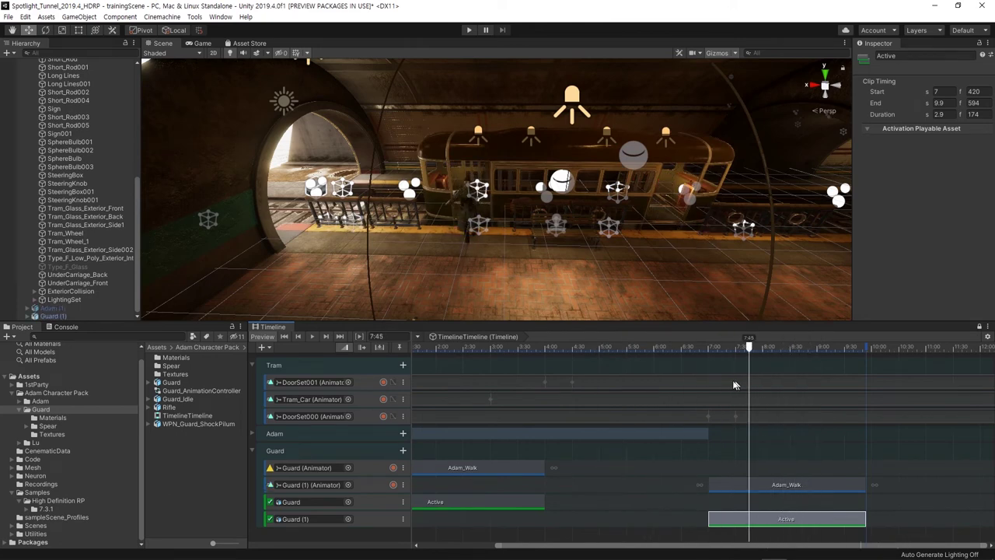
mouse_move(814, 381)
mouse_down()
mouse_move(680, 378)
mouse_move(725, 377)
mouse_move(759, 396)
mouse_move(463, 412)
mouse_up()
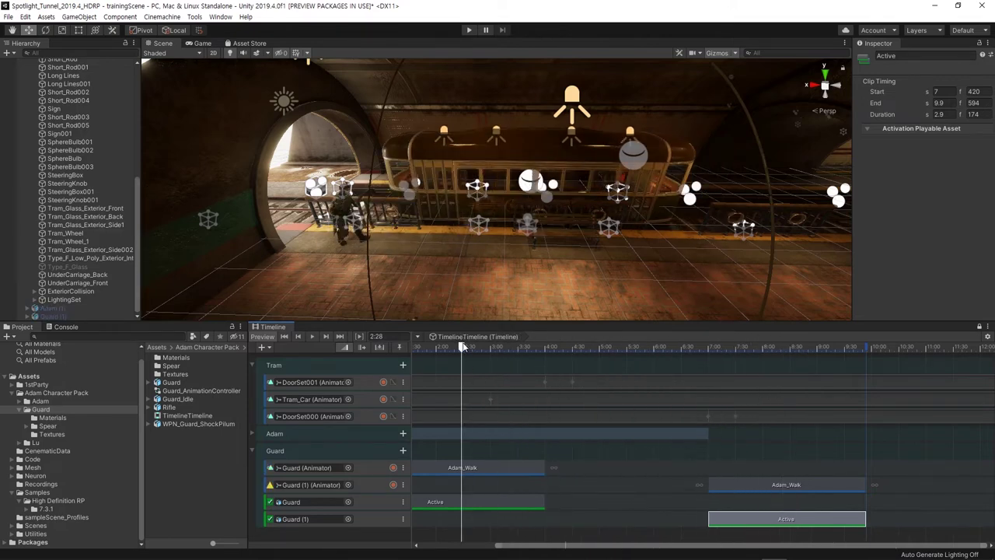
scroll(570, 404, down, 1)
scroll(573, 405, down, 2)
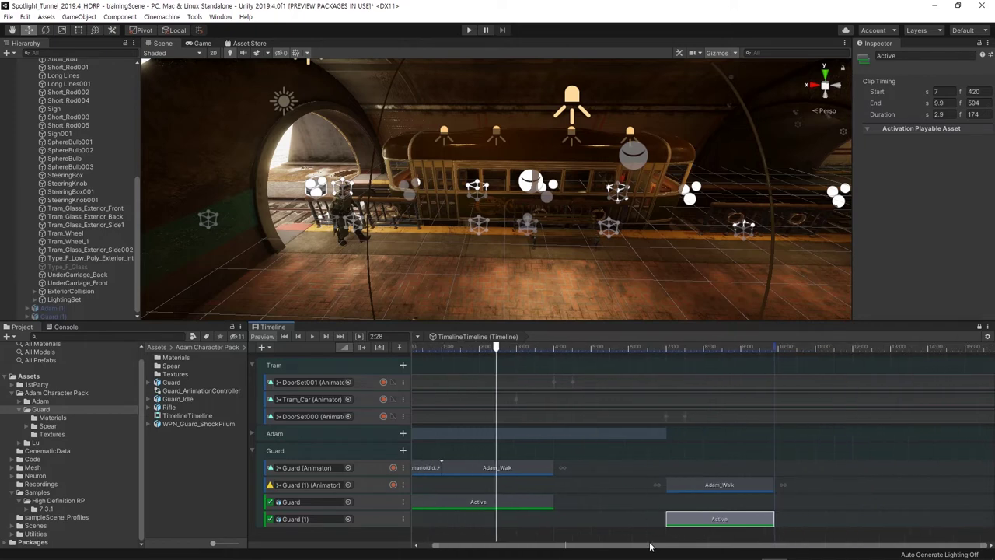
mouse_move(650, 546)
mouse_down()
mouse_move(505, 336)
mouse_move(416, 353)
mouse_up()
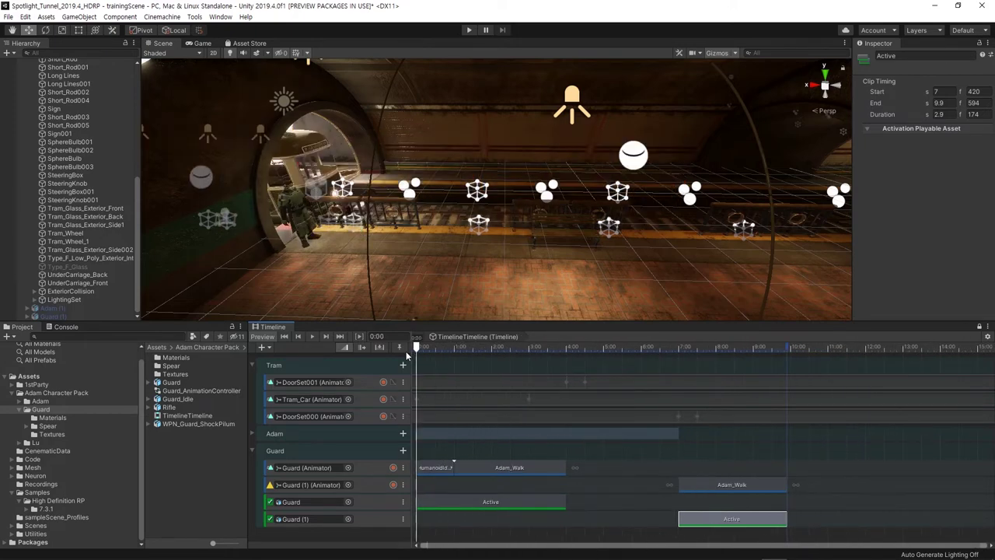
key(alt+Tab)
click(343, 229)
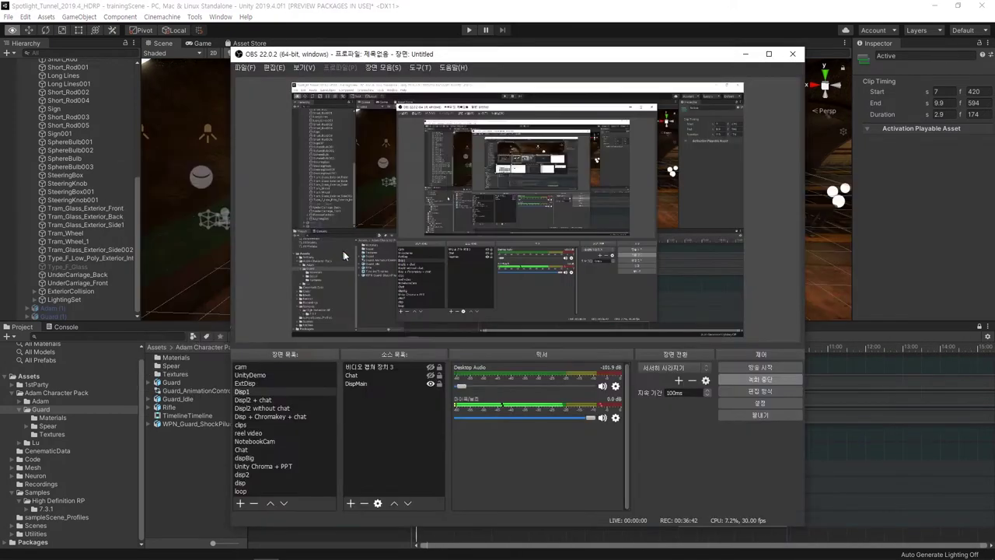
key(alt+Tab)
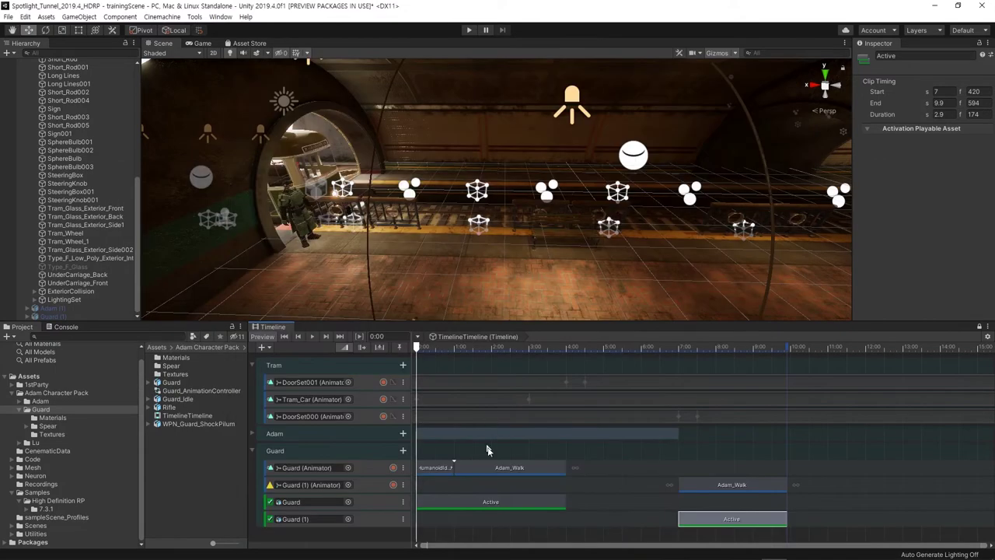
drag(419, 349, 798, 379)
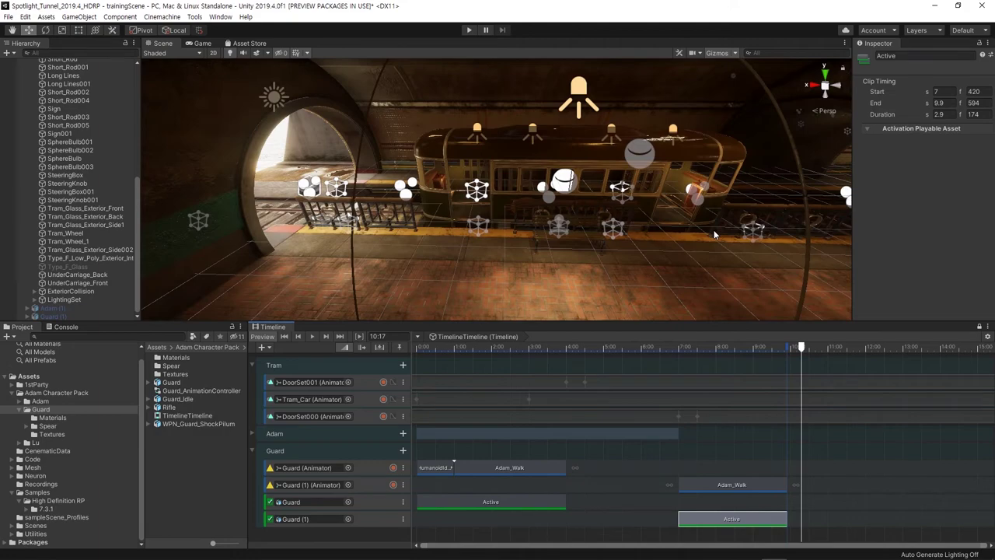
right_drag(715, 234, 576, 252)
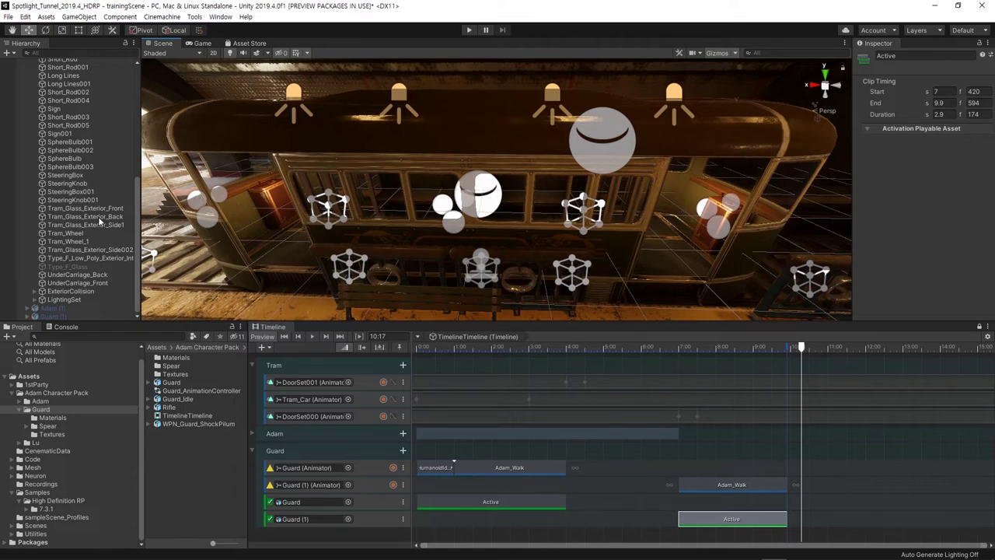
scroll(34, 191, up, 5)
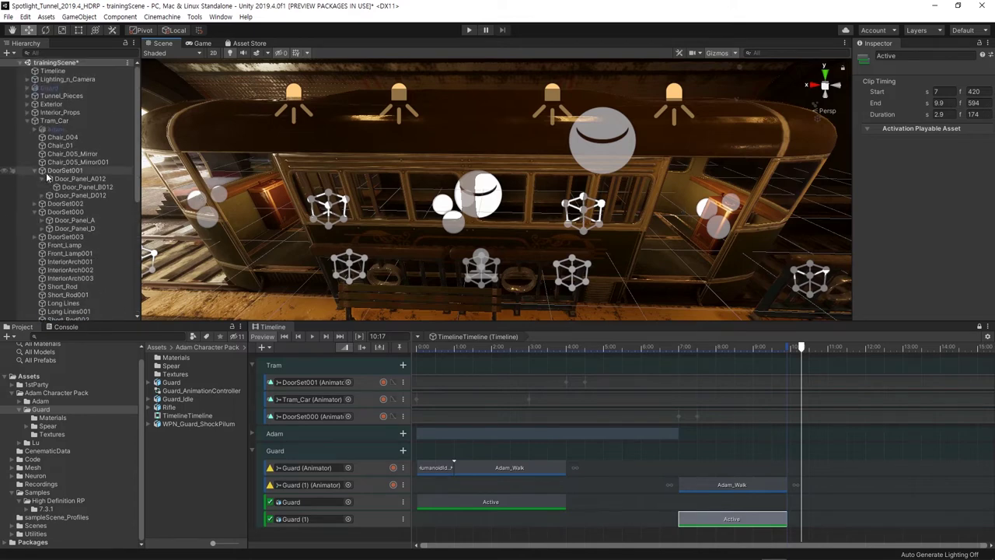
- Duplicate Tram_Car and delete Adam from the Tram_Car (1) copy
click(27, 121)
click(49, 122)
key(ctrl+d)
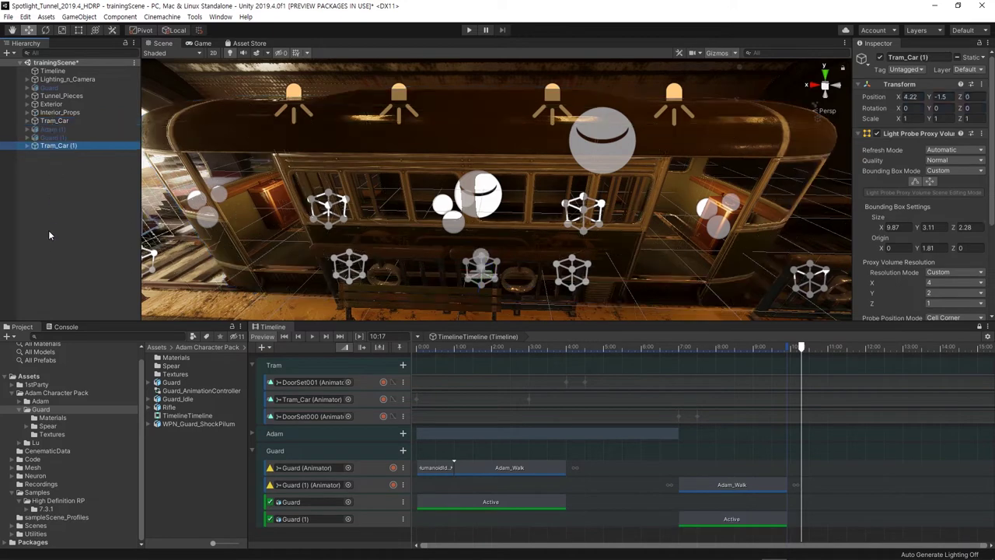
click(27, 146)
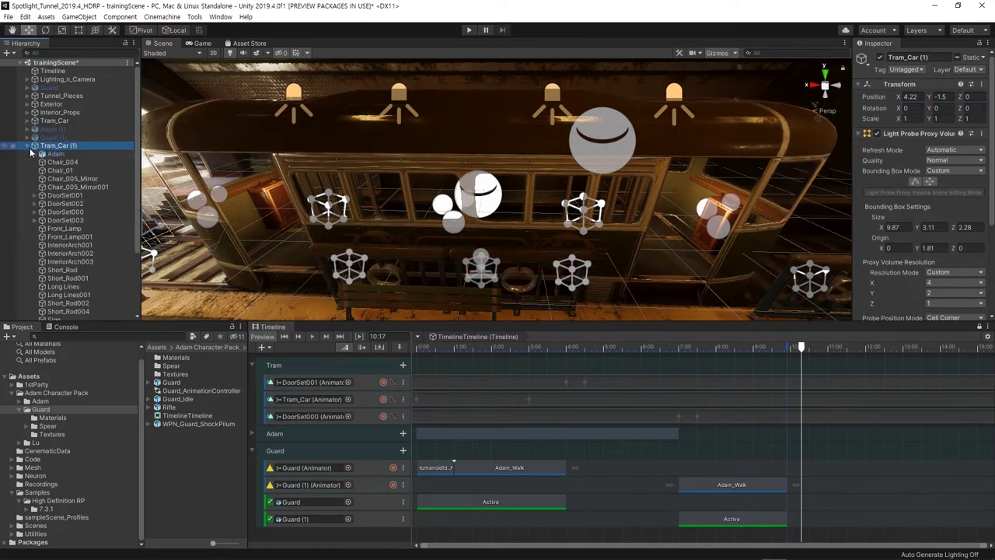
right_click(53, 153)
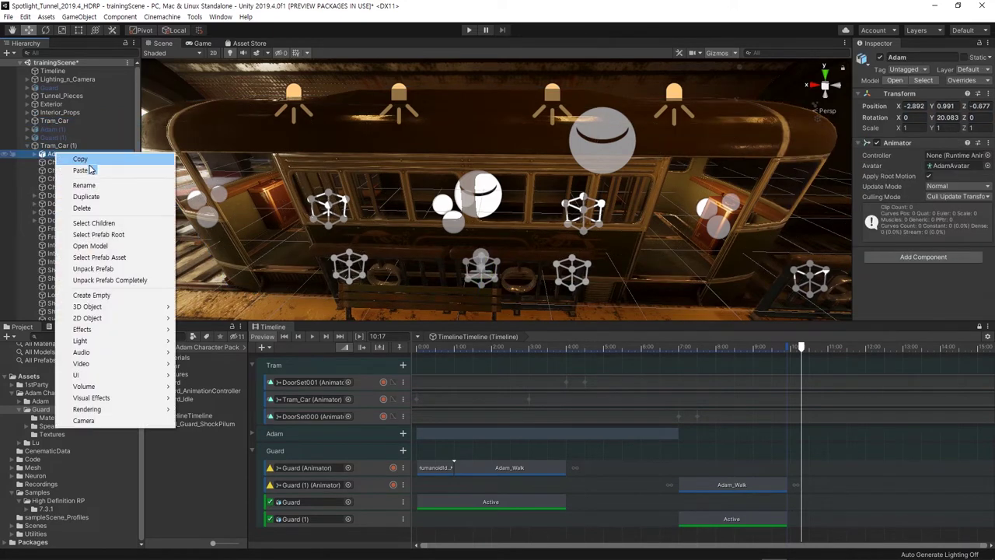
click(82, 208)
- Frame Chair_004 in the duplicated tram and orbit the scene to inspect the copy
click(65, 147)
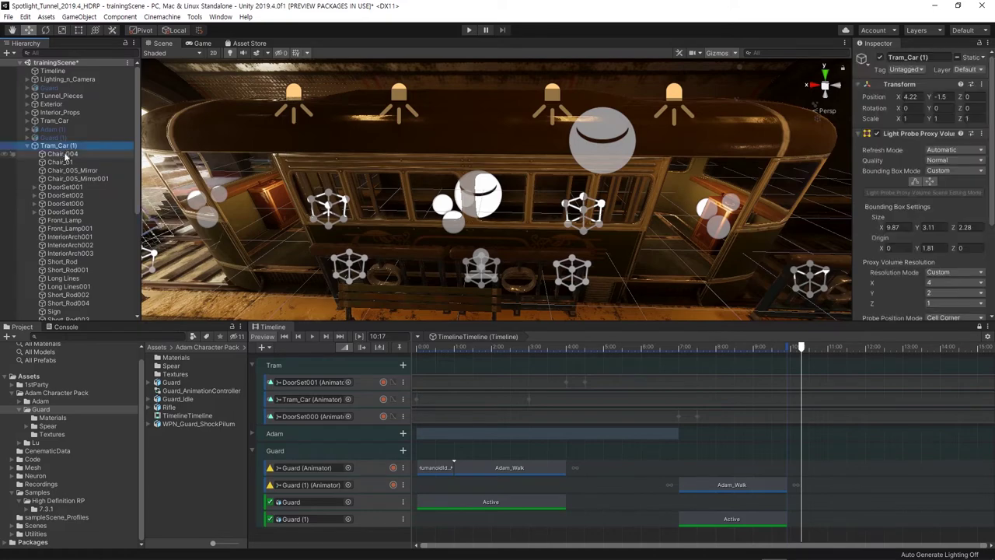
click(63, 154)
double_click(65, 155)
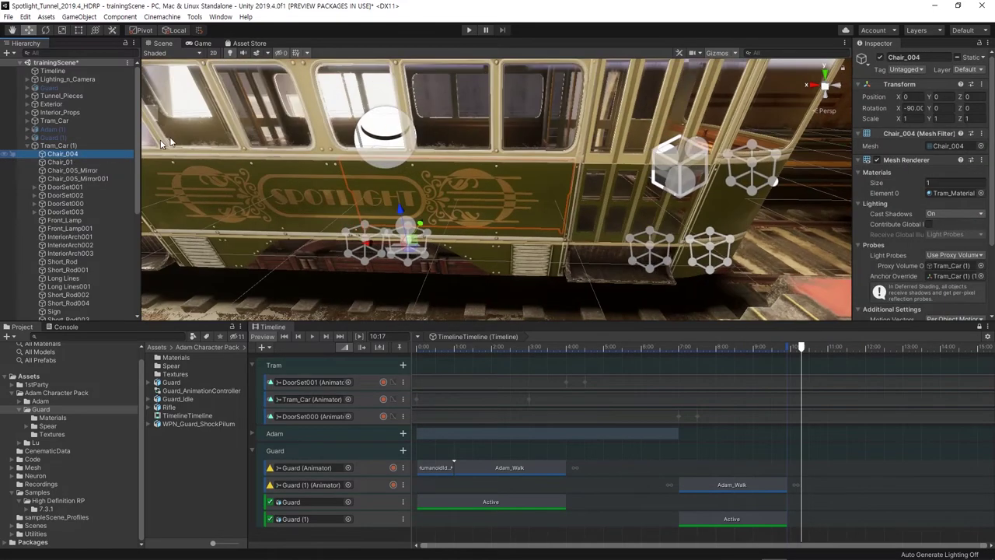
alt+drag(293, 155, 354, 154)
scroll(388, 159, up, 2)
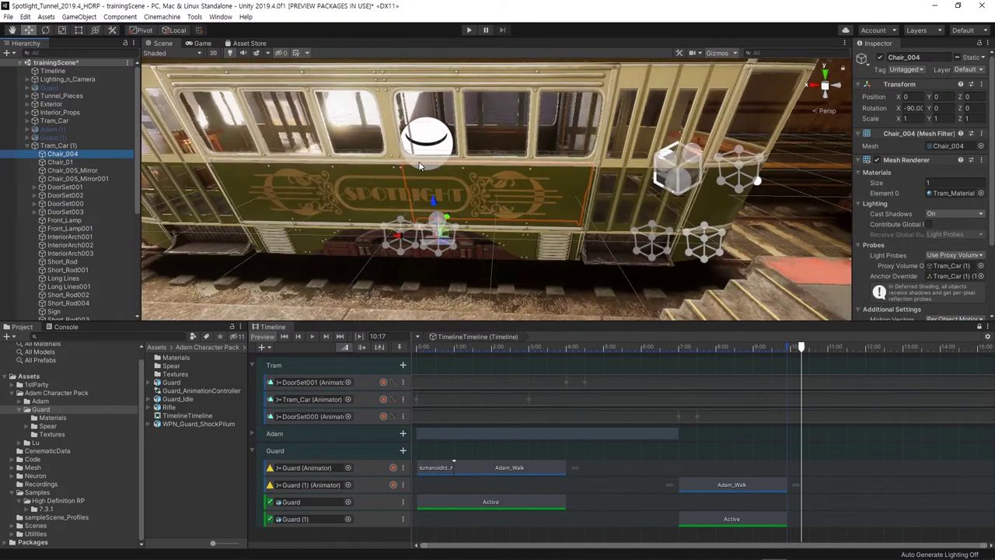
scroll(423, 164, up, 2)
scroll(424, 164, up, 3)
scroll(428, 165, down, 2)
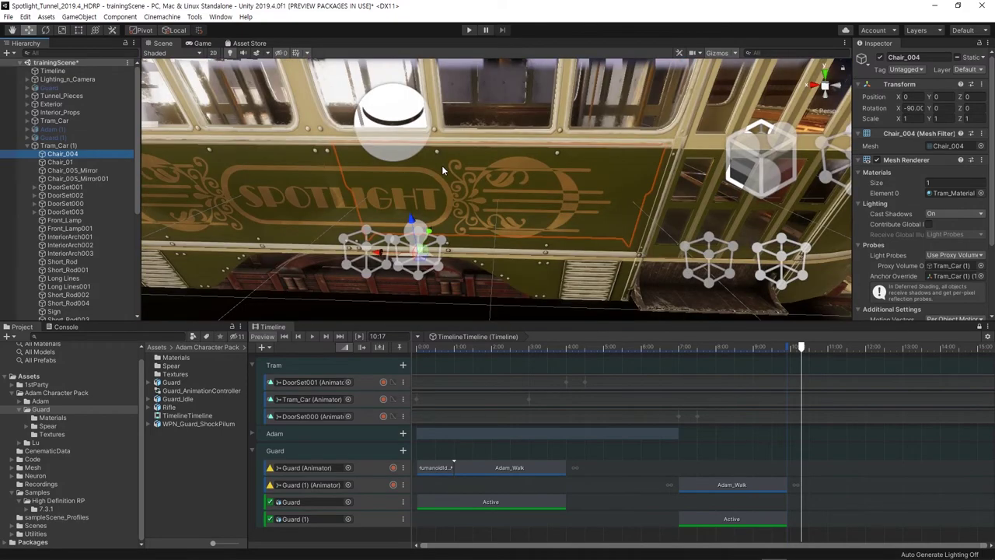
mouse_move(385, 182)
alt+mouse_down()
mouse_move(520, 234)
mouse_move(148, 186)
alt+mouse_up()
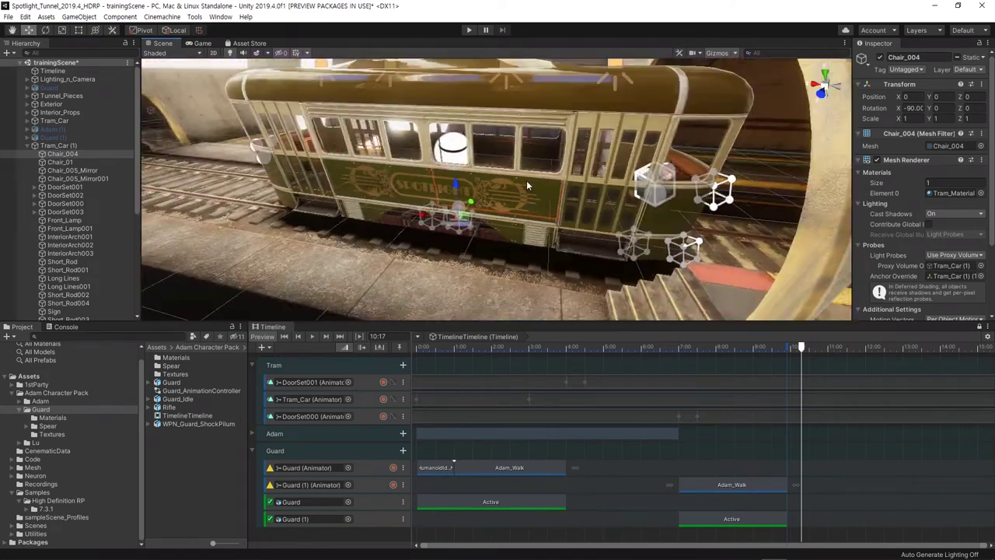
click(47, 137)
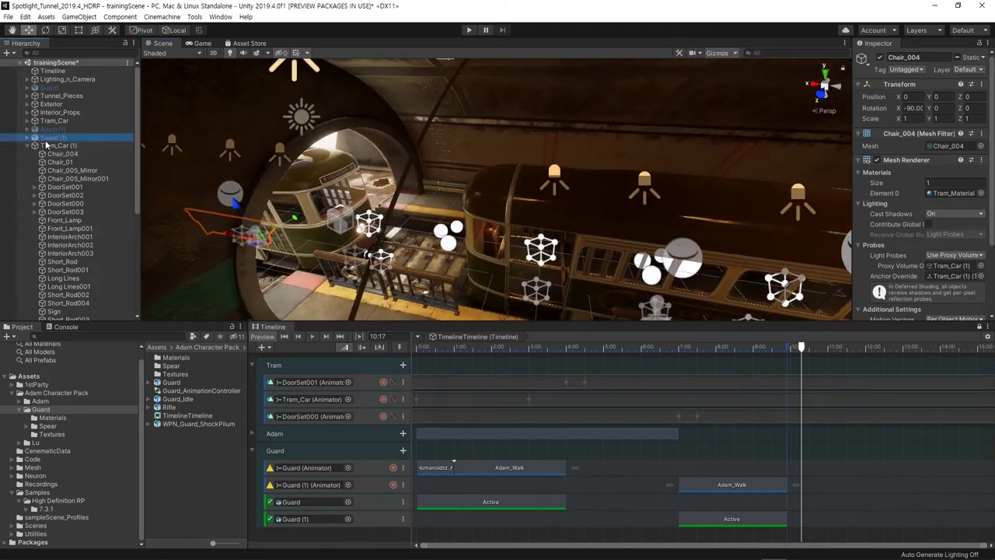
click(31, 146)
click(29, 147)
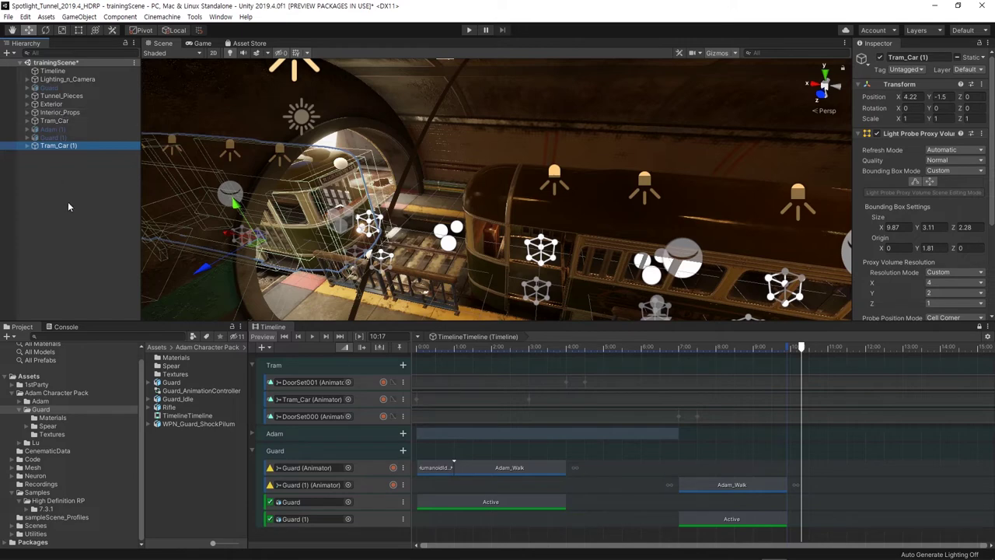
- Place Tram_Car (1) in the tunnel beside the platform at X -7.01, checking from several angles
click(52, 129)
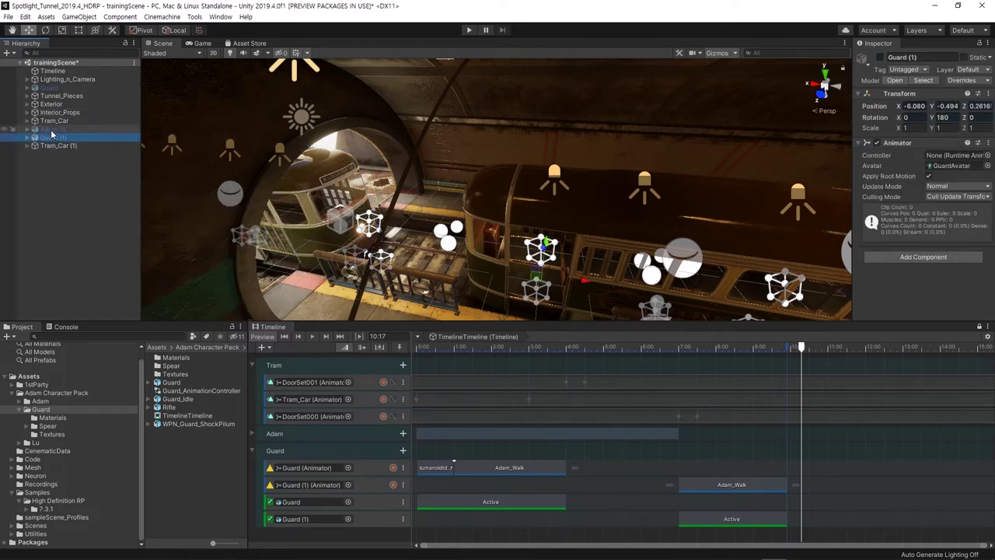
click(54, 144)
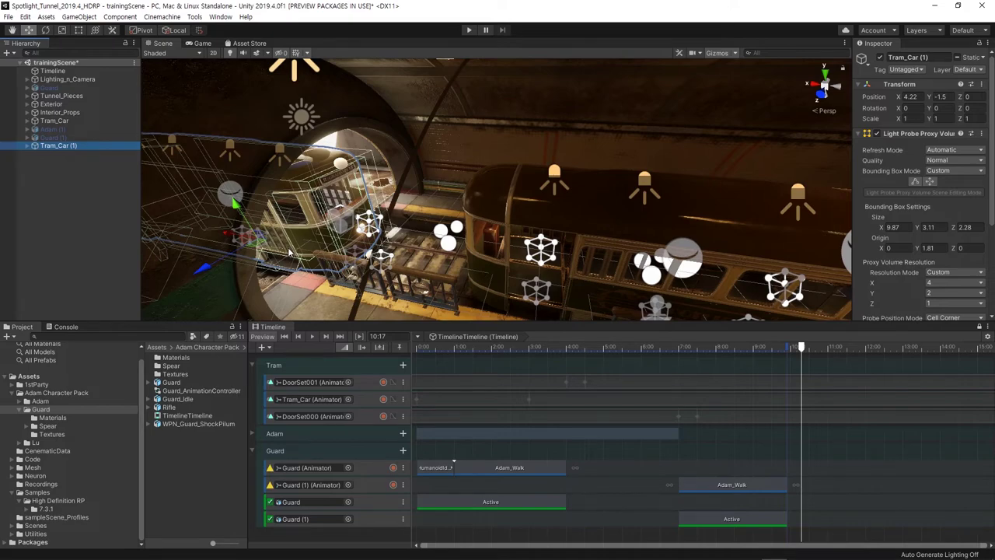
mouse_move(361, 266)
alt+mouse_down()
mouse_move(436, 244)
mouse_move(422, 233)
alt+mouse_up()
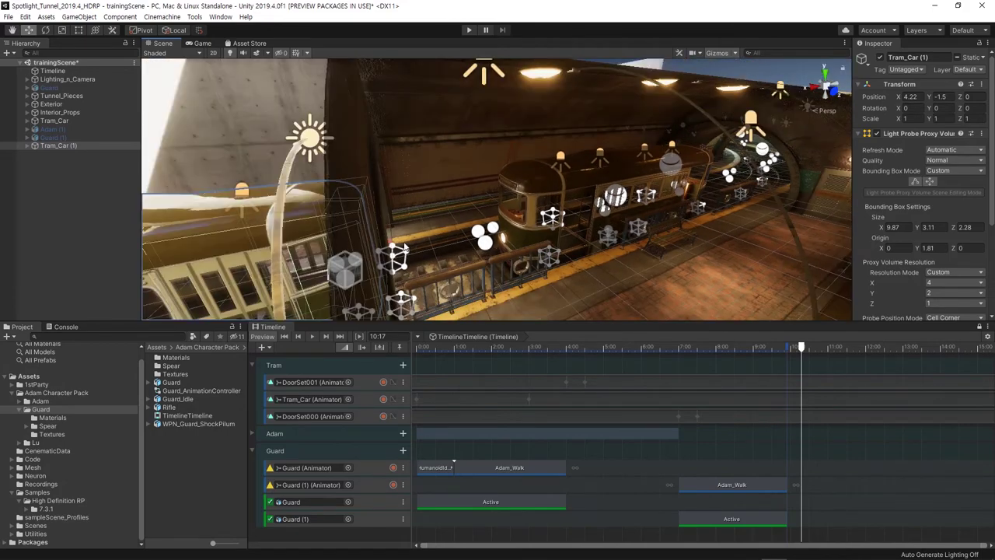
alt+drag(423, 233, 329, 249)
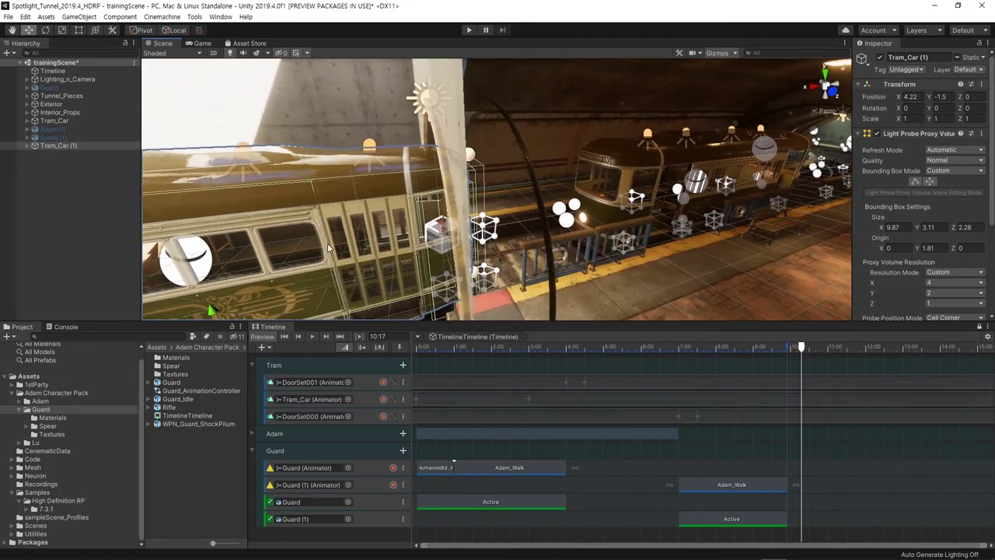
double_click(46, 145)
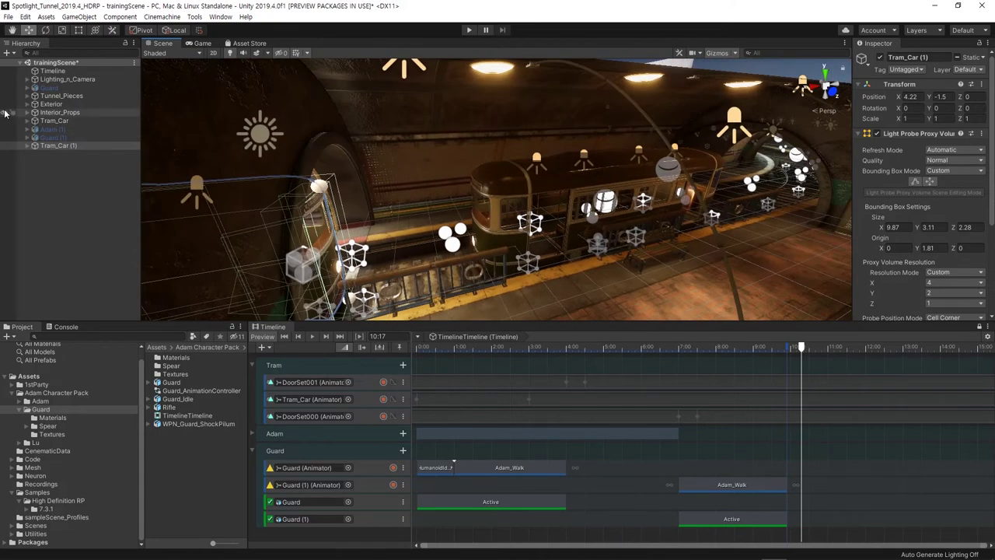
alt+drag(175, 170, 230, 298)
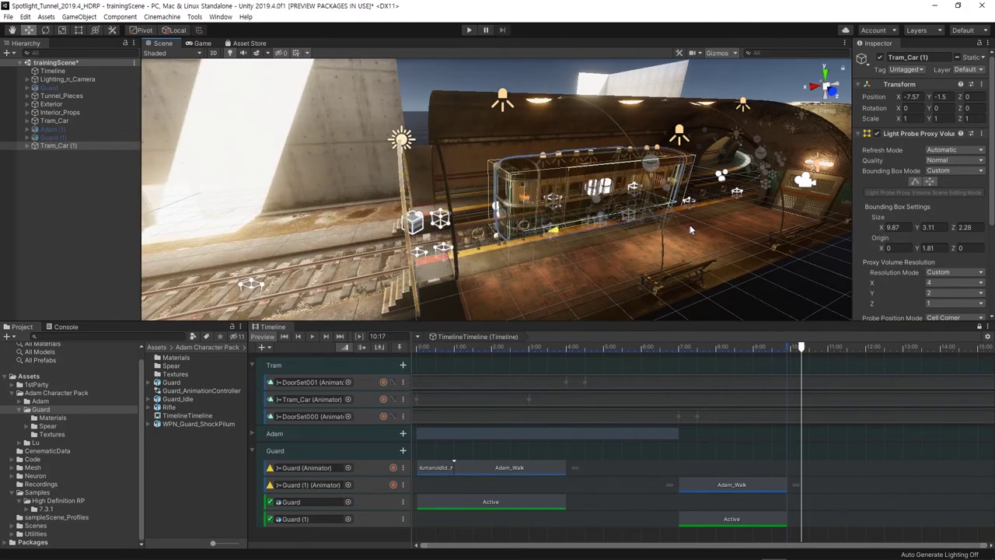
alt+drag(230, 297, 693, 224)
scroll(692, 224, up, 3)
mouse_move(635, 208)
alt+mouse_down()
mouse_move(328, 262)
mouse_move(544, 257)
mouse_move(460, 262)
alt+mouse_up()
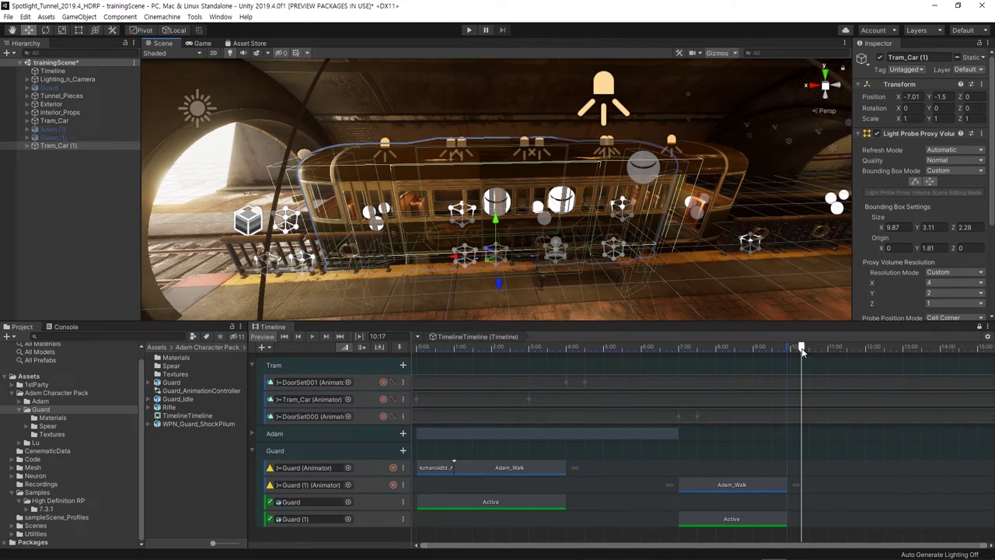
- Zoom the Timeline and scrub around 9:55 to check where Guard (1)'s clips end
drag(803, 351, 789, 354)
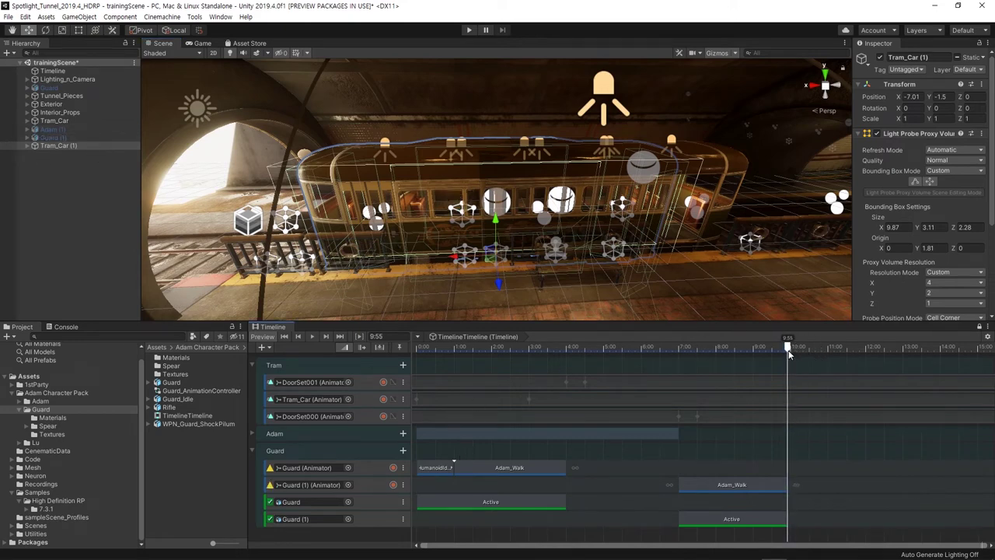
scroll(788, 432, up, 2)
scroll(788, 431, up, 2)
scroll(762, 432, up, 2)
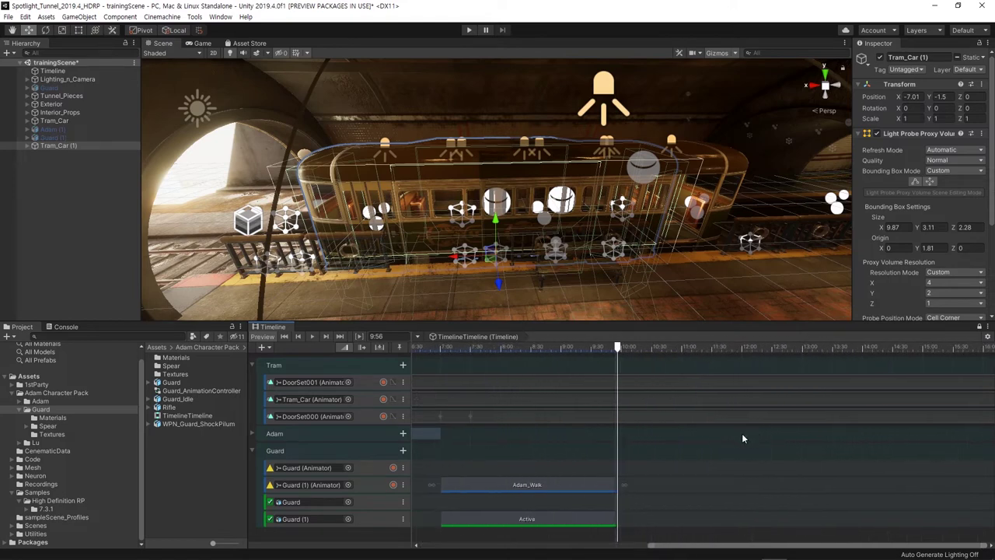
scroll(742, 439, up, 2)
drag(578, 349, 573, 349)
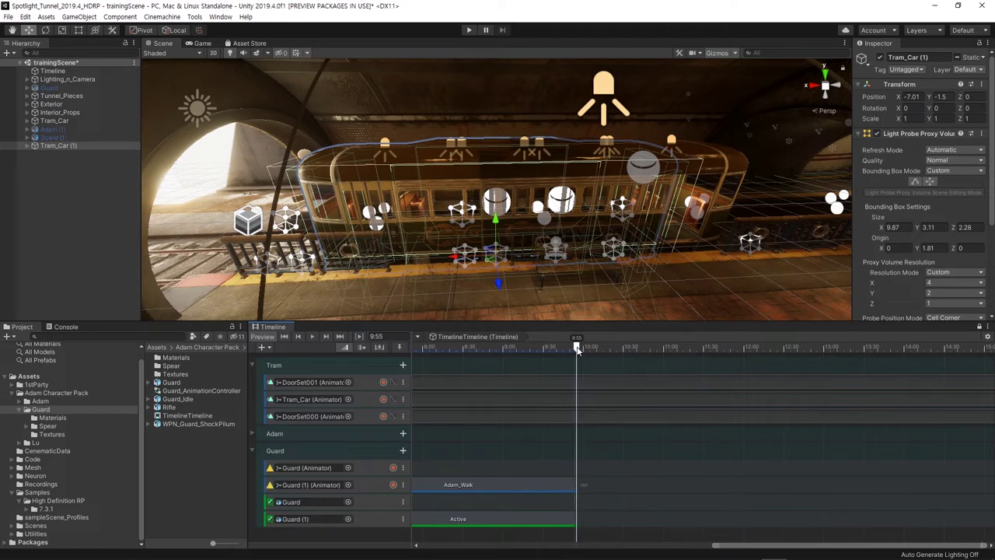
drag(573, 349, 559, 349)
scroll(588, 409, up, 3)
click(549, 349)
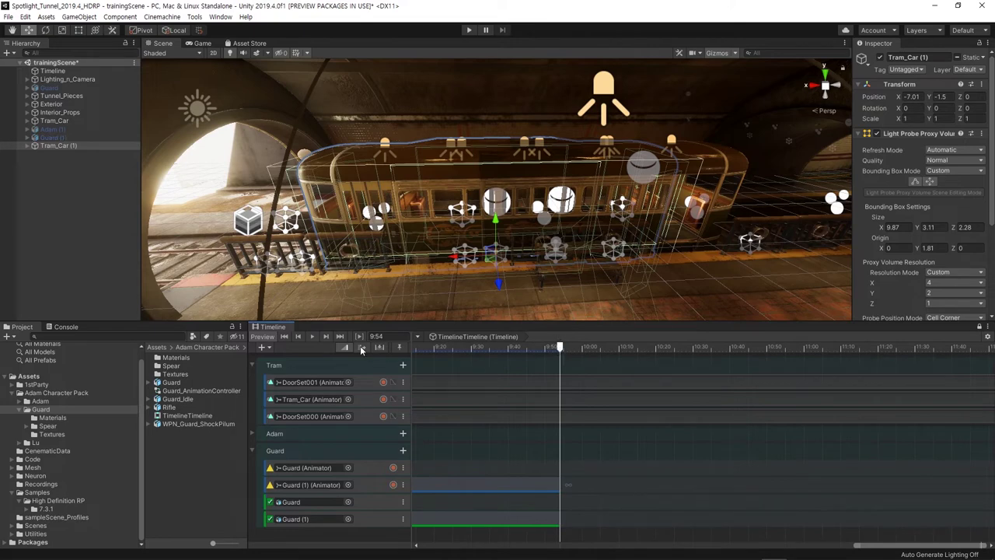
- Extend Guard (1)'s Adam_Walk clip and its Active clip to end at 9.9166 s
scroll(593, 393, down, 3)
scroll(581, 418, down, 2)
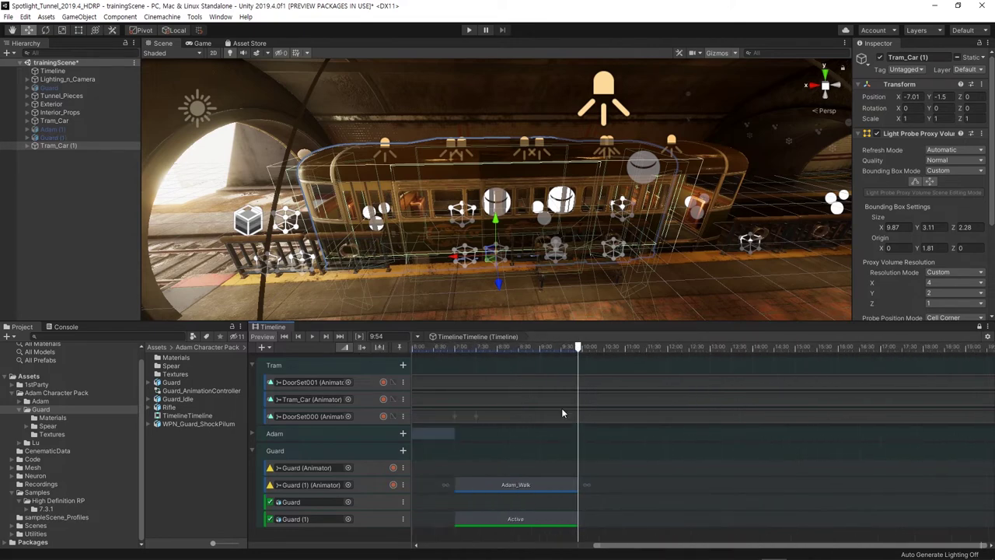
scroll(574, 424, up, 2)
scroll(580, 406, up, 2)
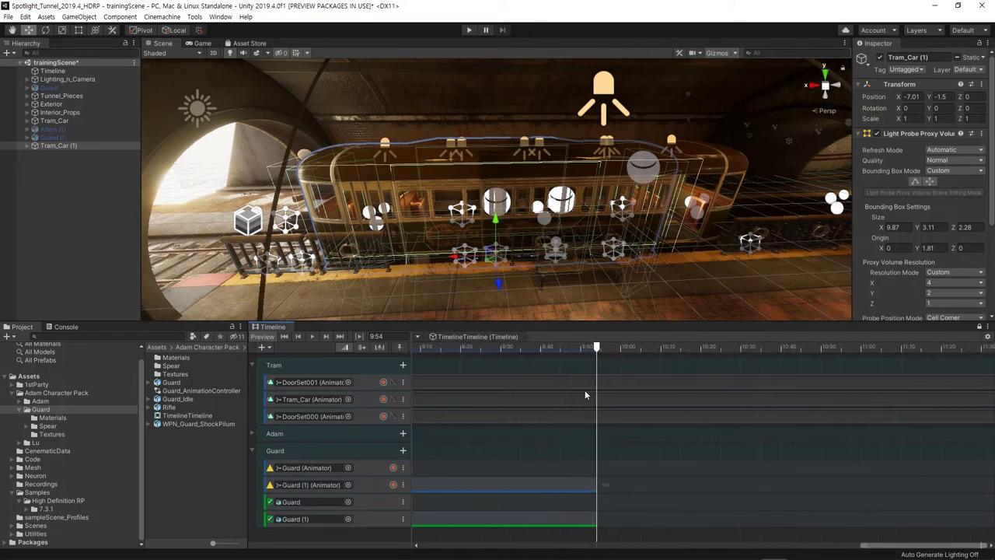
scroll(591, 377, up, 2)
scroll(604, 466, up, 1)
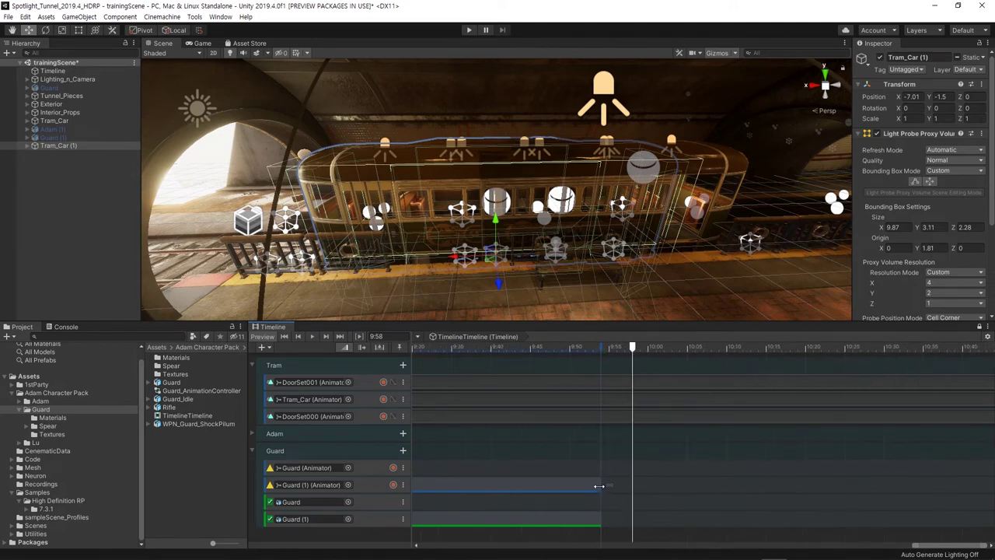
drag(599, 486, 570, 488)
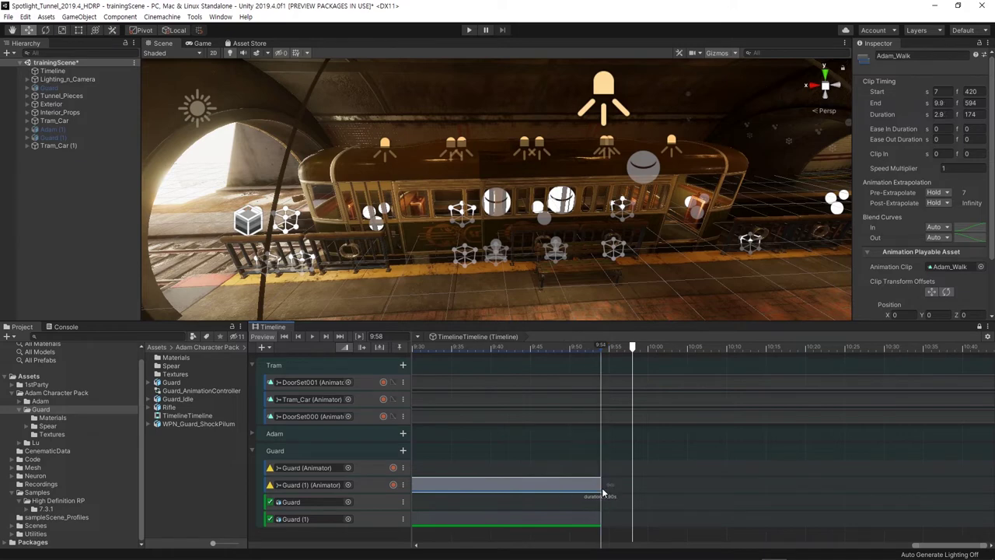
drag(570, 489, 608, 486)
drag(601, 530, 609, 526)
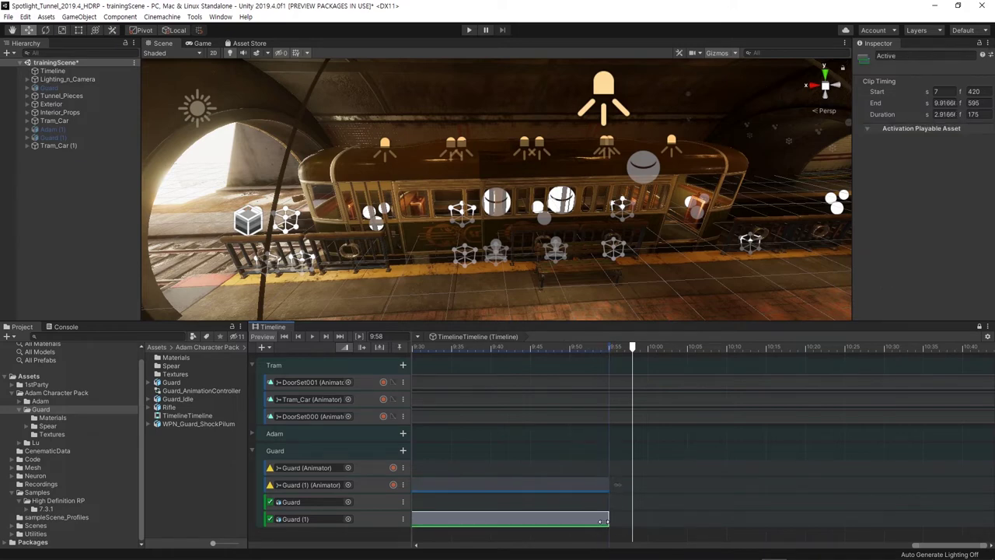
- Return the playhead to 9:55 and scroll down the track list
scroll(630, 347, down, 2)
drag(630, 346, 616, 352)
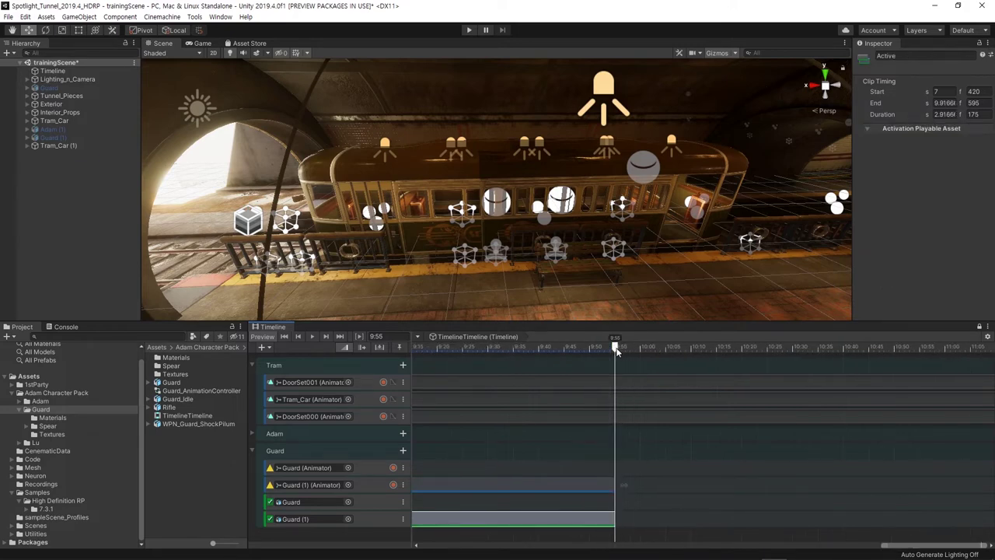
scroll(654, 373, down, 1)
scroll(644, 417, down, 1)
scroll(640, 431, down, 2)
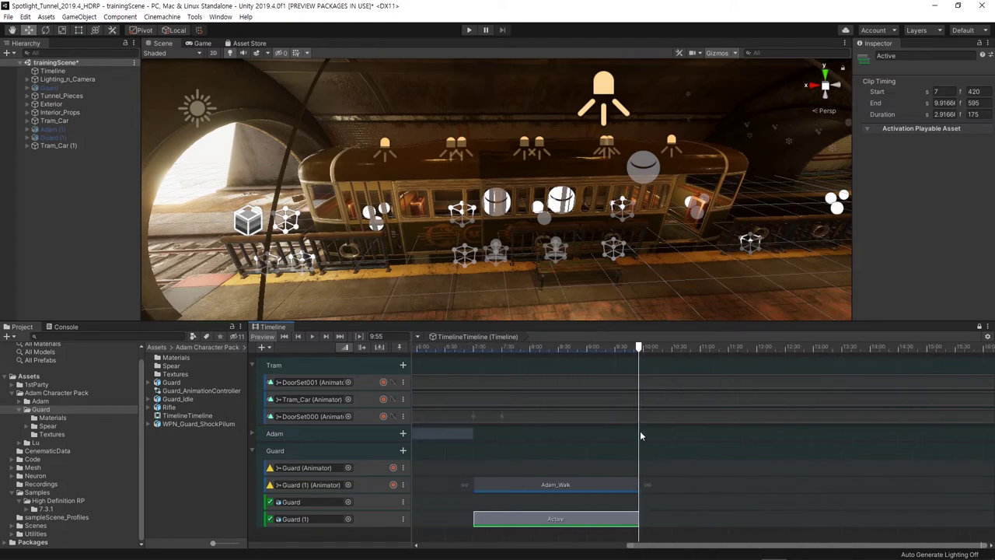
scroll(640, 432, down, 1)
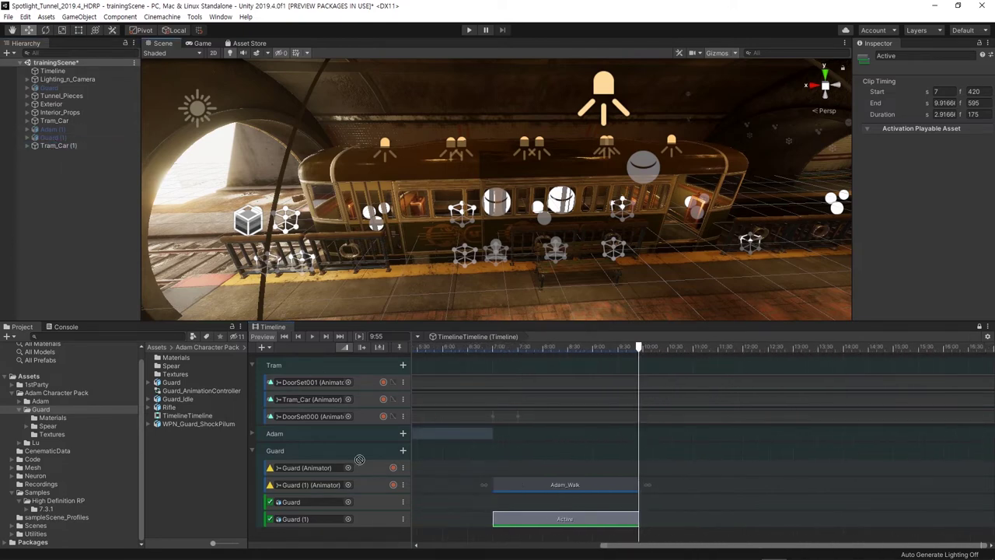
- Add a new activation track to the Tram group
mouse_move(336, 533)
right_click(330, 368)
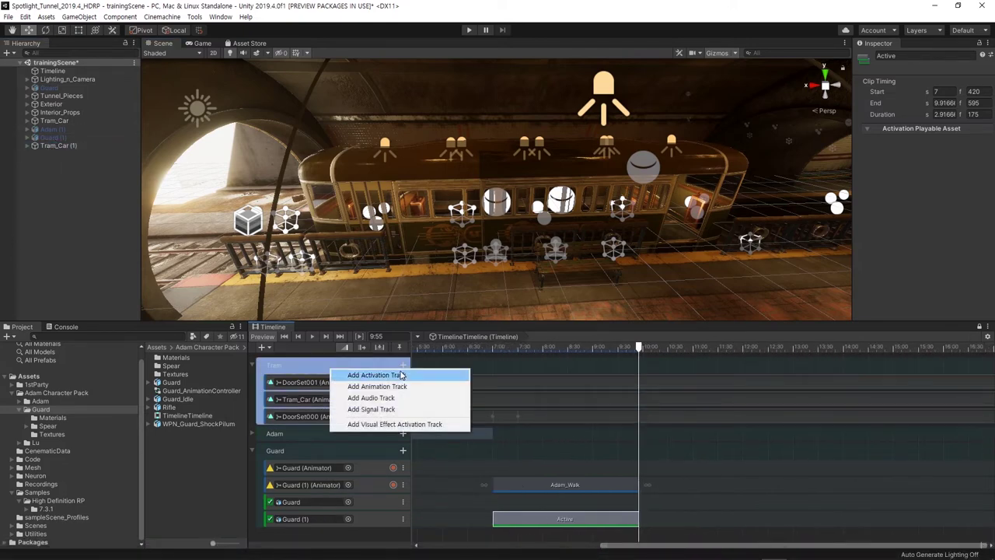
click(393, 378)
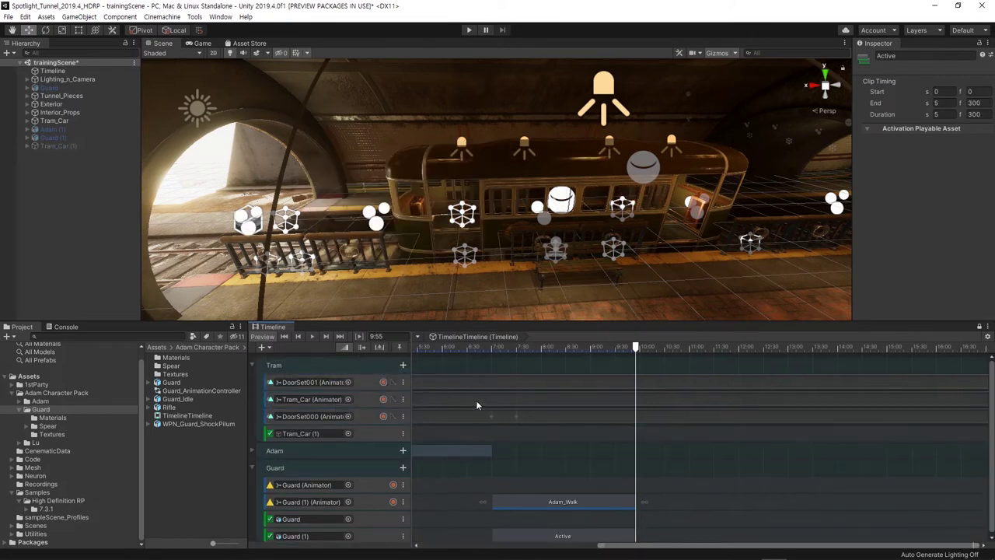
scroll(513, 455, down, 1)
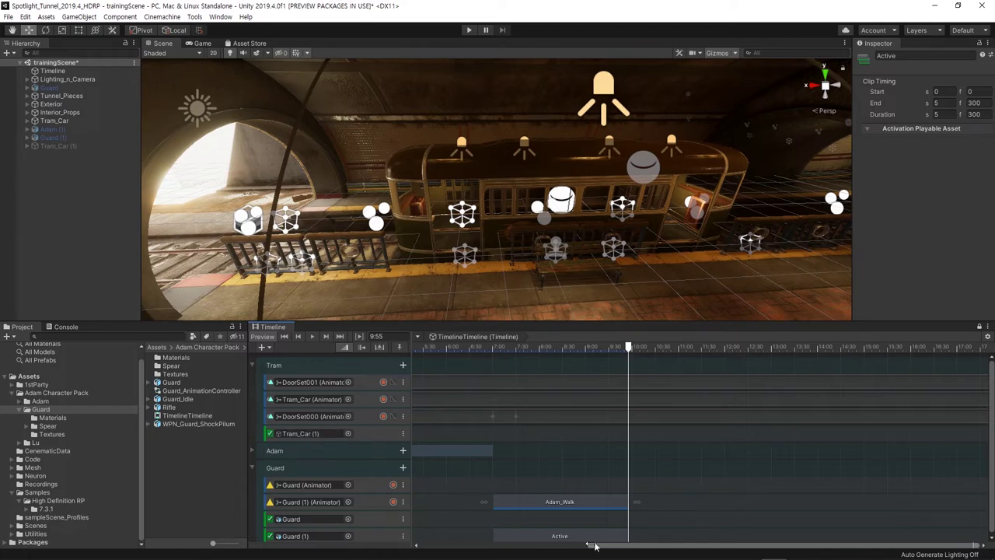
- Bind Tram_Car (1) to the track and move its Active clip to start at about 9.92 s
drag(635, 547, 424, 548)
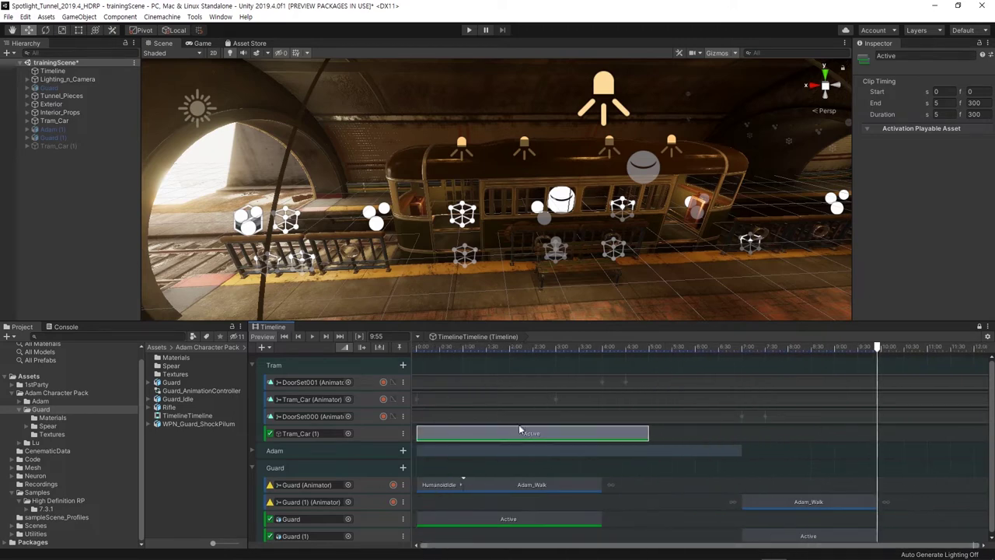
drag(521, 439, 912, 433)
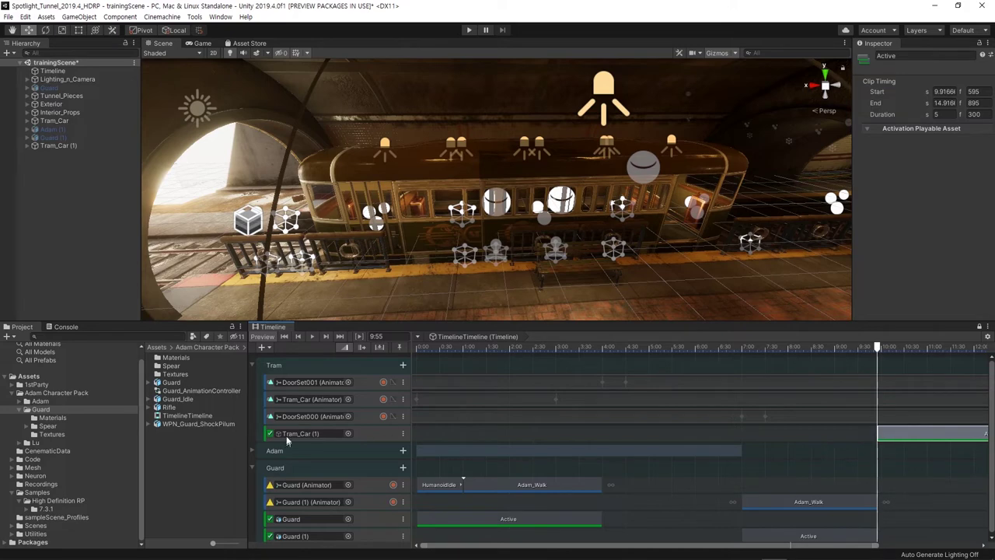
click(360, 364)
- Add an animation track for Tram_Car (1) in the Tram group
right_click(360, 363)
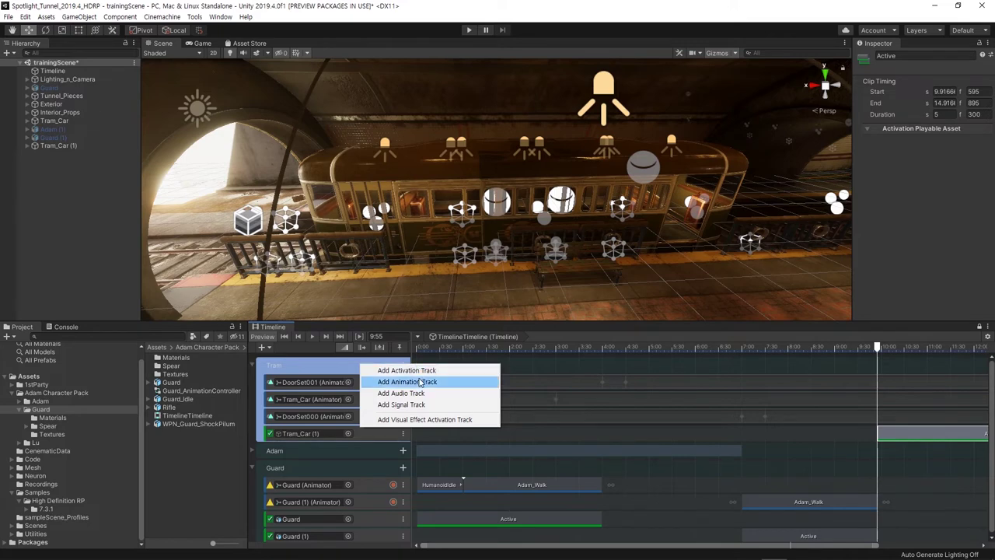
click(406, 381)
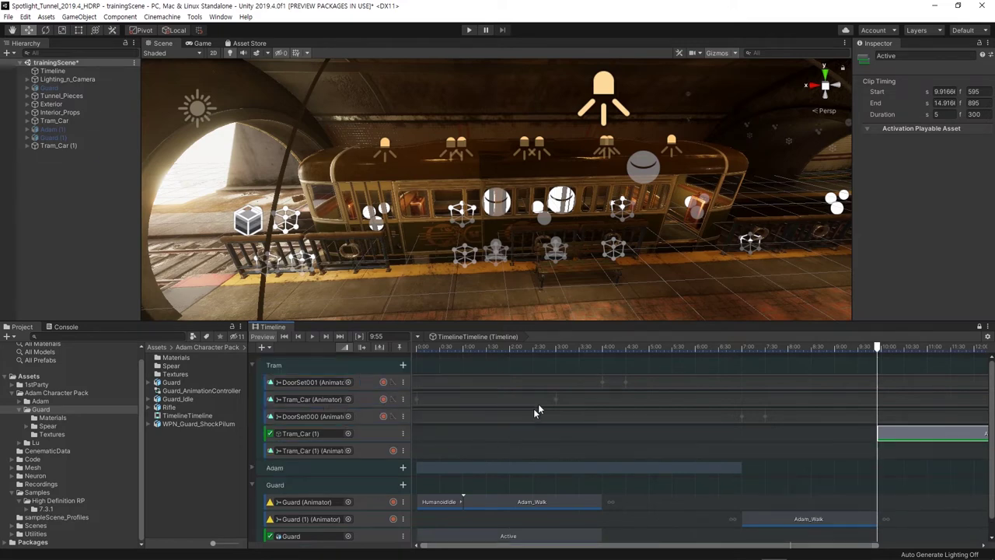
scroll(783, 399, down, 2)
scroll(734, 406, down, 1)
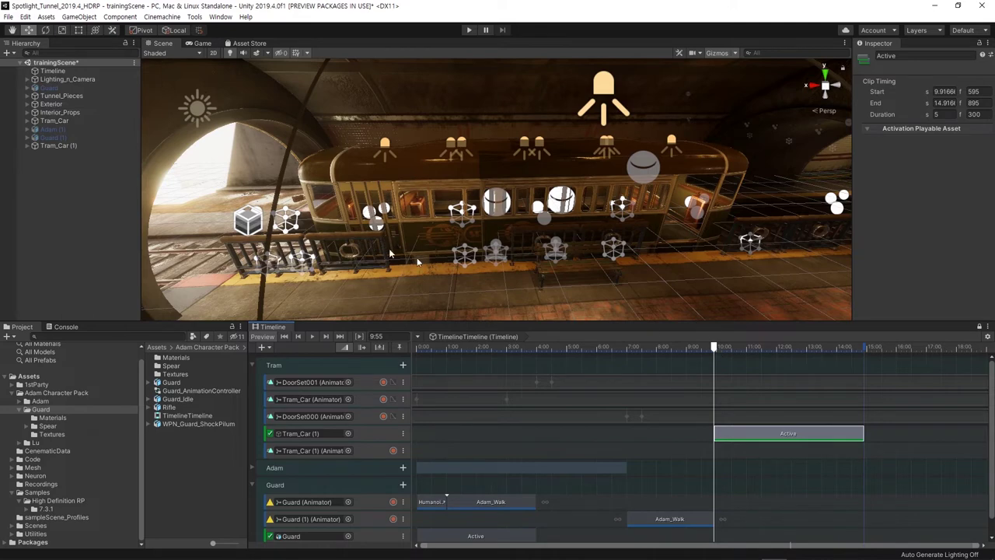
- Add an activation track for the original Tram_Car, active from 0 to about 7.46 s
right_click(350, 365)
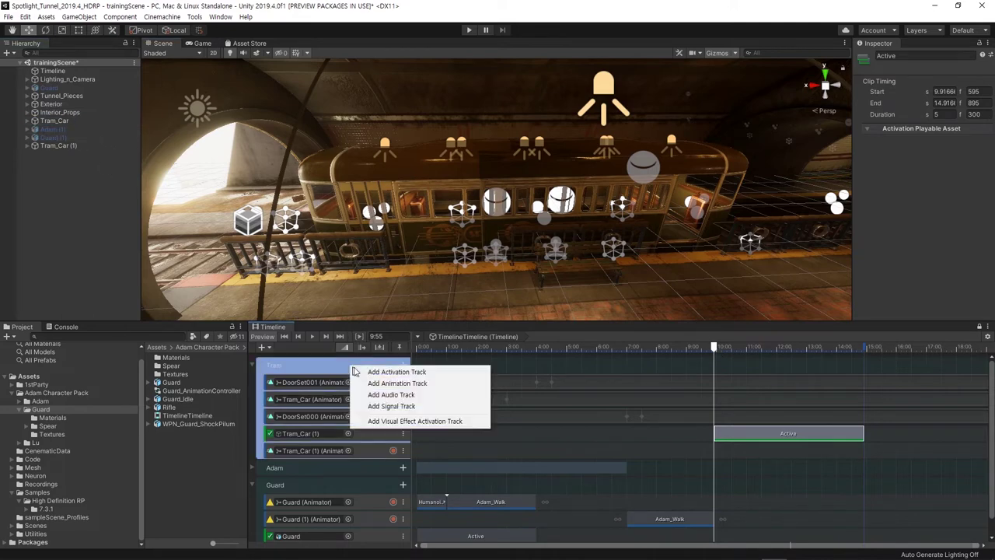
click(393, 371)
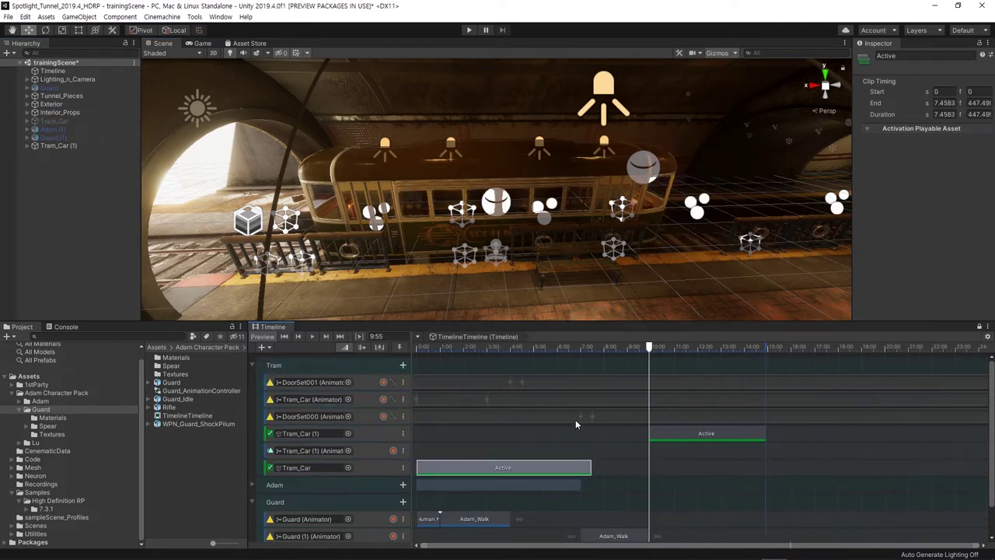
scroll(591, 426, up, 3)
scroll(622, 455, up, 3)
drag(675, 553, 605, 551)
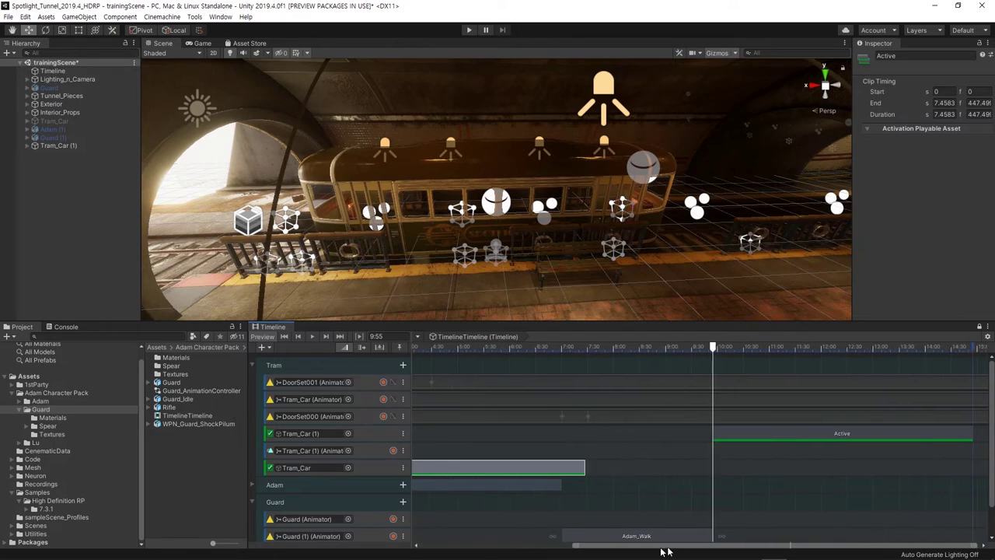
scroll(627, 495, down, 3)
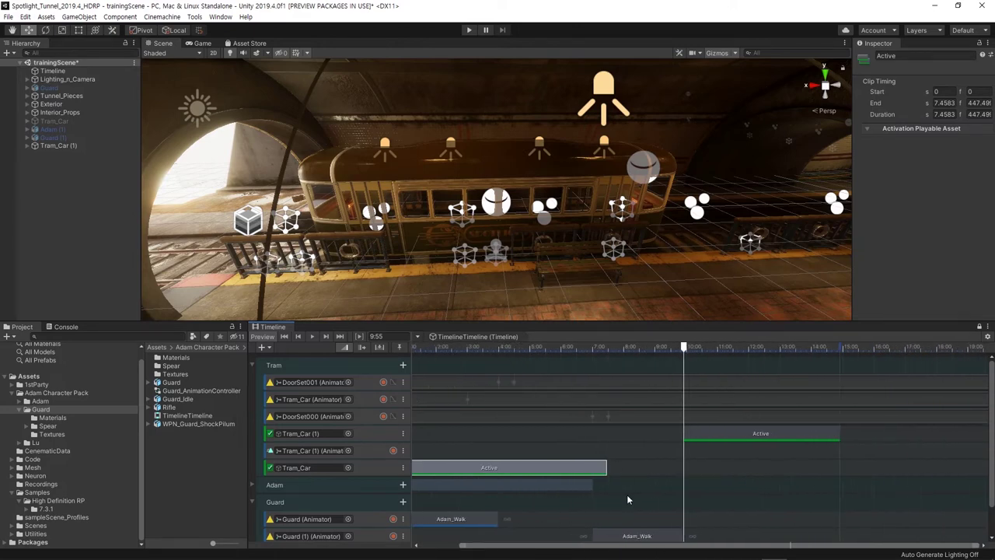
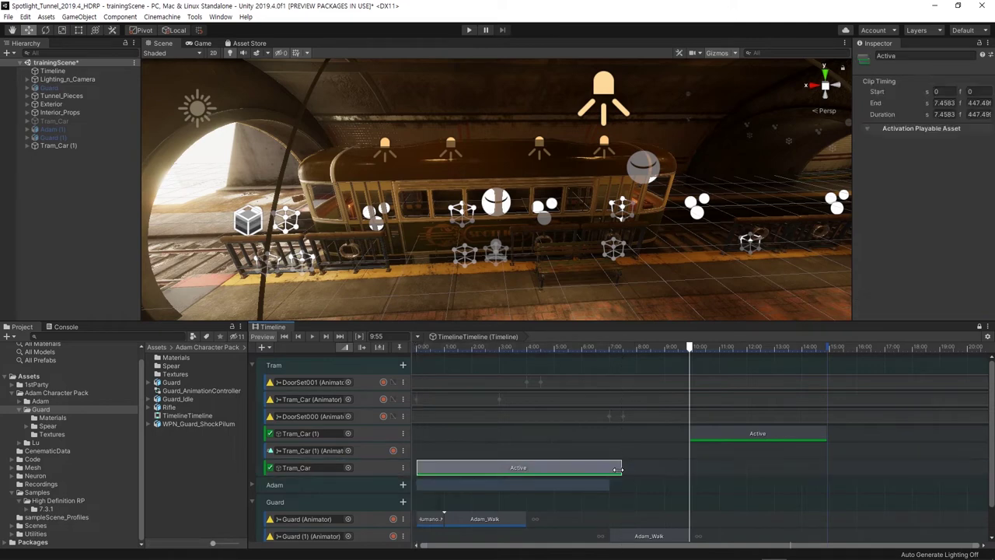
- Extend Tram_Car's Active clip to the playhead, move its track above DoorSet000, and return to 9:55
drag(620, 467, 688, 467)
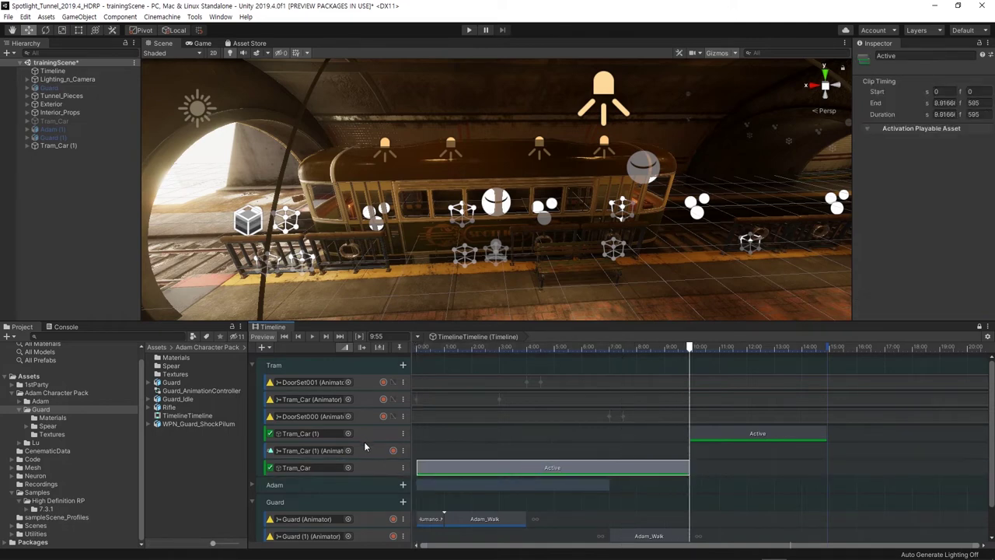
mouse_move(367, 468)
mouse_down()
mouse_move(348, 451)
mouse_move(366, 450)
mouse_up()
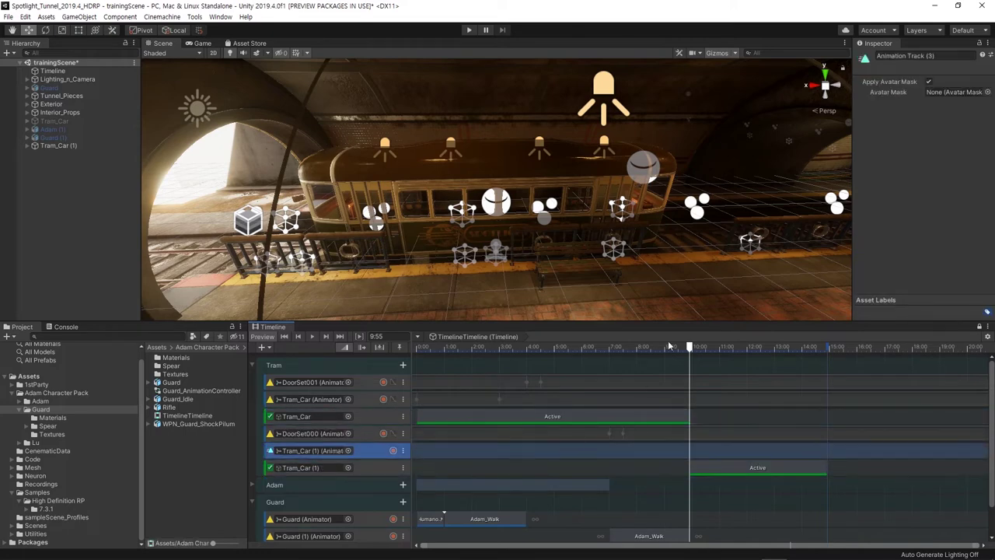
mouse_move(689, 349)
mouse_down()
mouse_move(732, 349)
mouse_move(606, 353)
mouse_move(746, 350)
mouse_move(694, 352)
mouse_up()
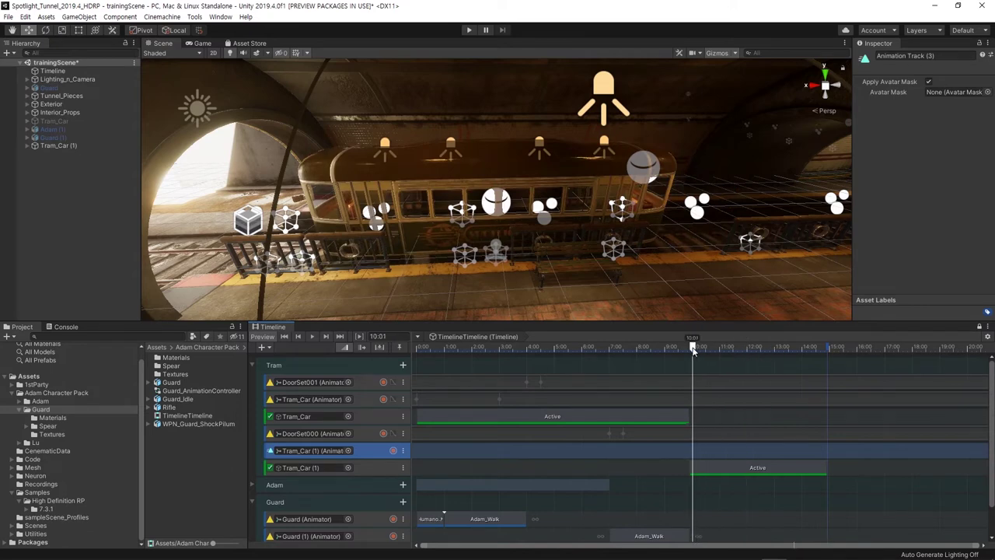
scroll(710, 423, up, 5)
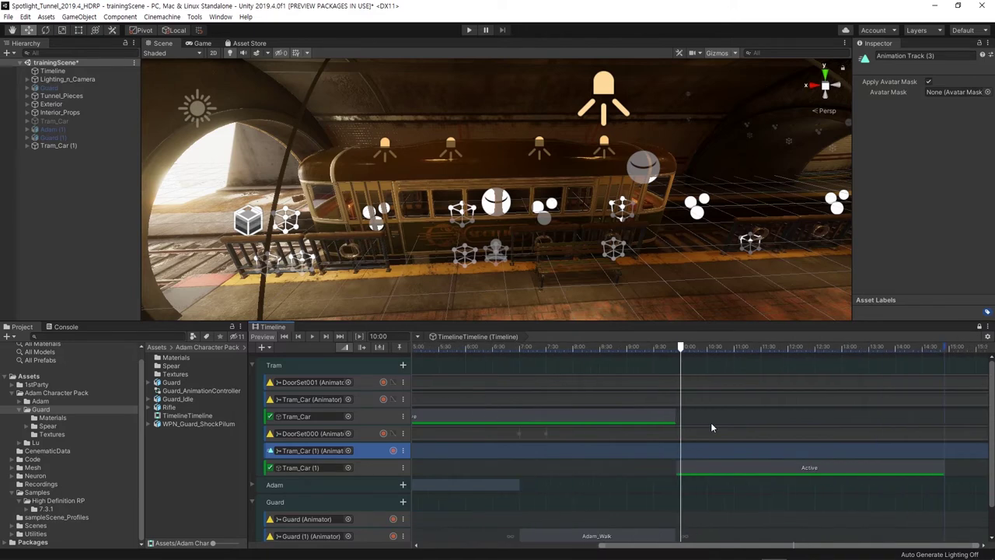
drag(650, 347, 640, 351)
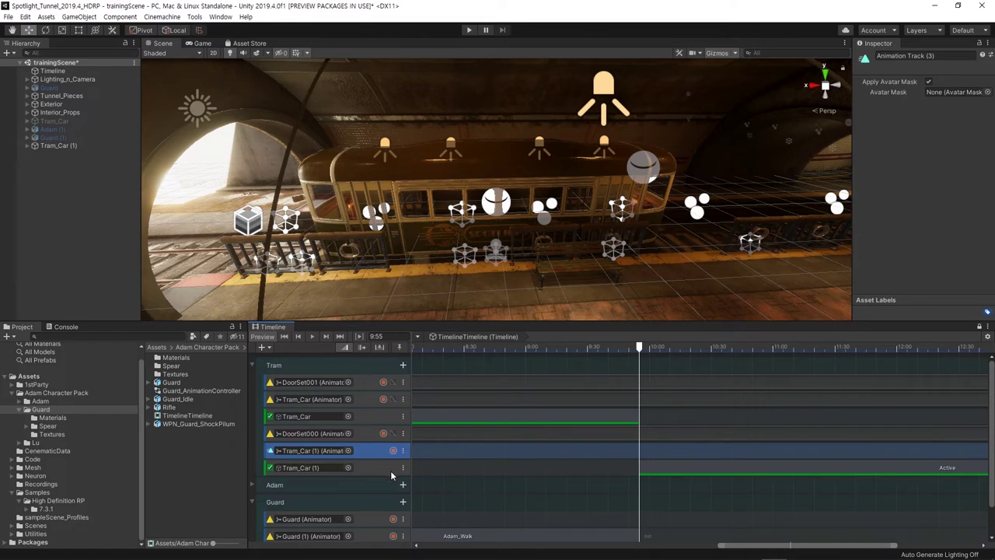
- Start recording on Tram_Car (1)'s Animator track and select the second tram
click(393, 451)
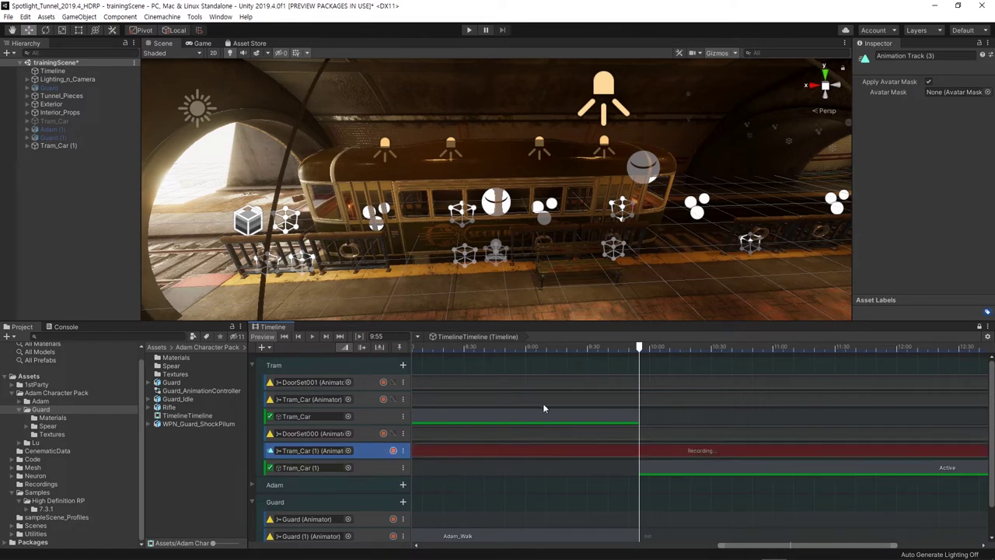
click(59, 146)
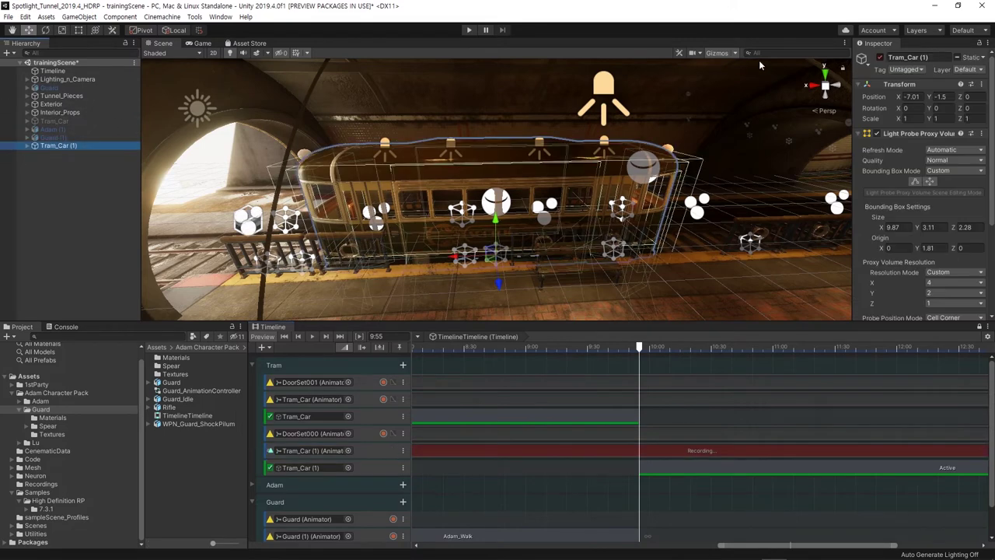
right_click(877, 96)
click(894, 102)
scroll(741, 256, down, 5)
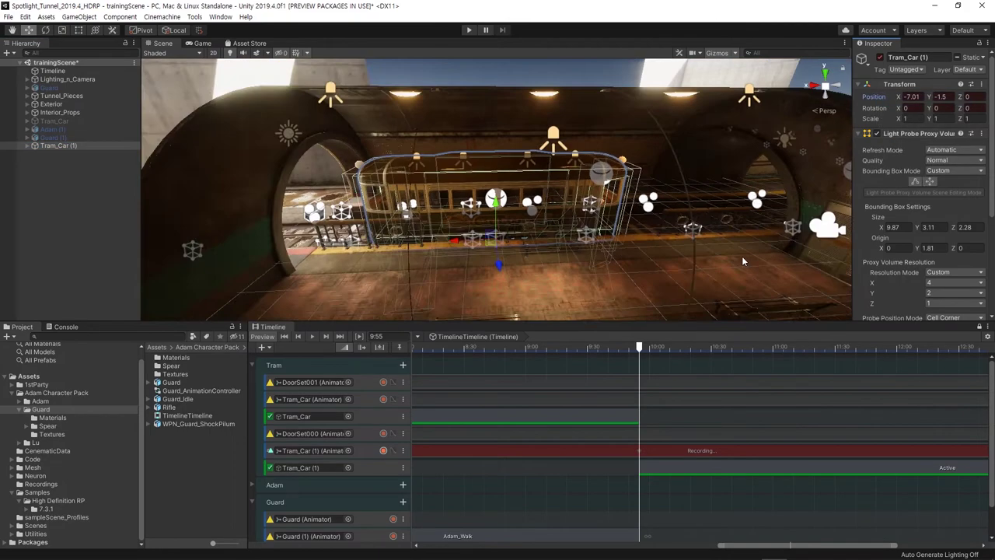
scroll(695, 246, down, 3)
alt+drag(693, 246, 668, 249)
scroll(743, 420, down, 3)
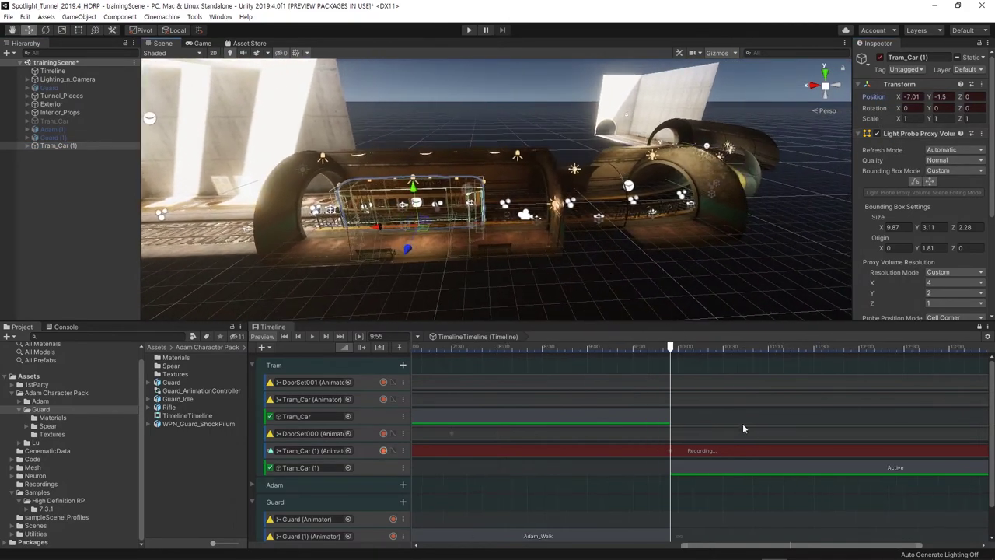
scroll(744, 418, down, 2)
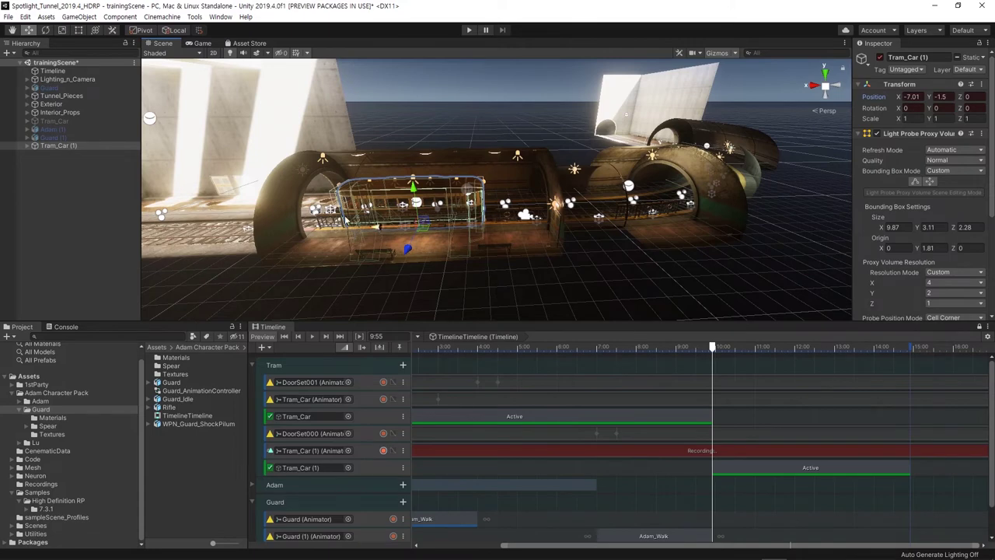
- Slide Tram_Car (1) along the tunnel track and frame it in the scene view
mouse_move(377, 227)
mouse_down()
mouse_move(559, 222)
mouse_move(289, 276)
mouse_move(486, 250)
mouse_move(542, 264)
mouse_move(382, 251)
mouse_up()
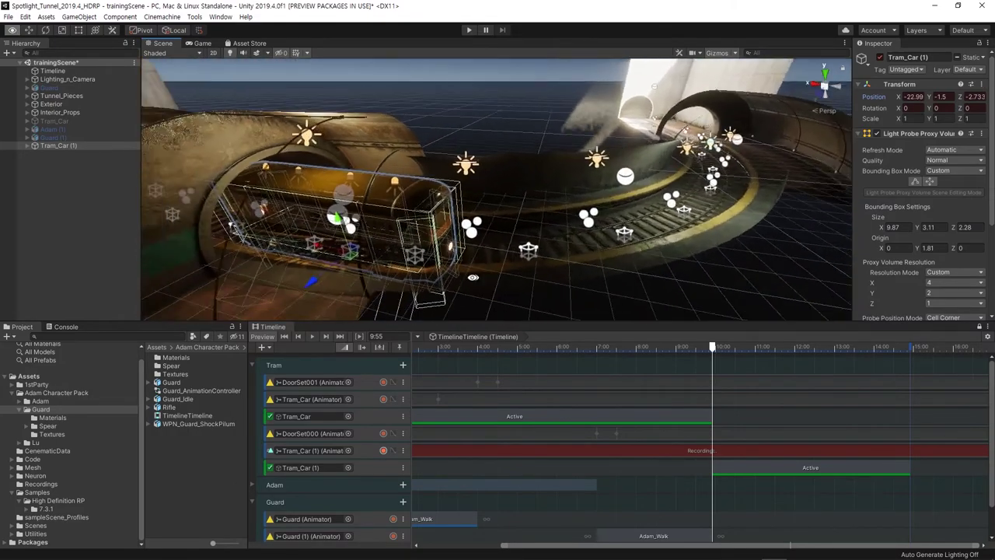
mouse_move(396, 198)
mouse_down()
mouse_move(493, 237)
mouse_move(531, 213)
mouse_up()
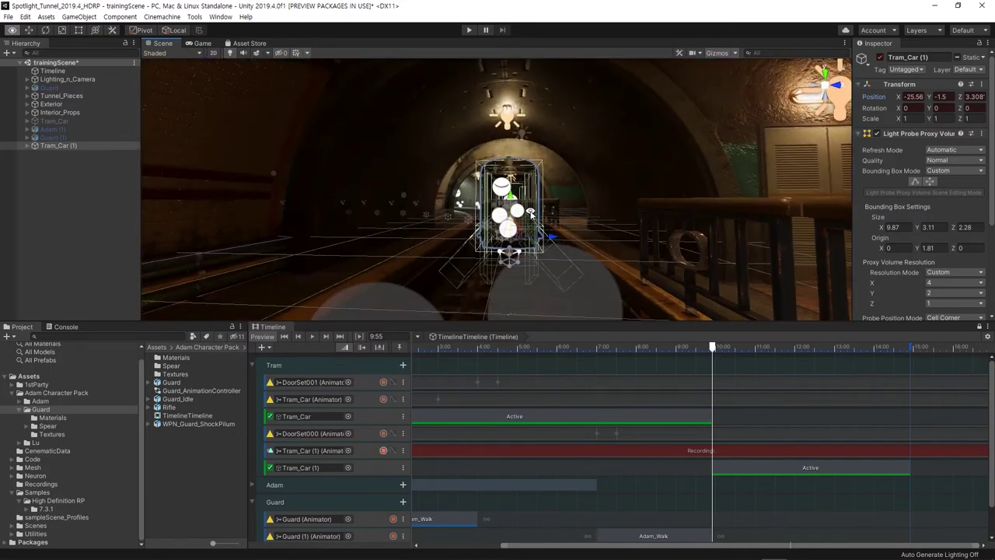
mouse_move(531, 212)
alt+mouse_down()
mouse_move(514, 233)
mouse_move(482, 218)
alt+mouse_up()
key(f)
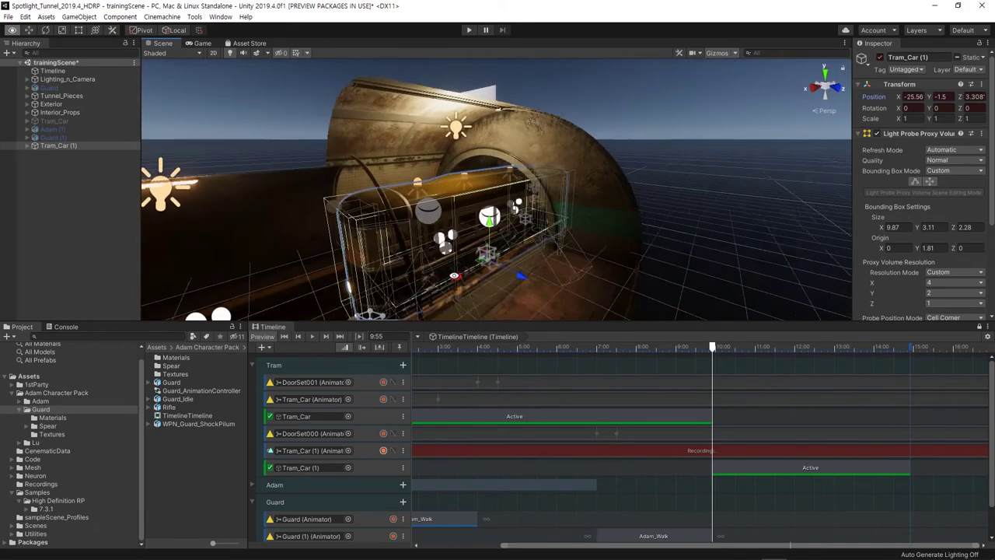
alt+drag(454, 275, 531, 274)
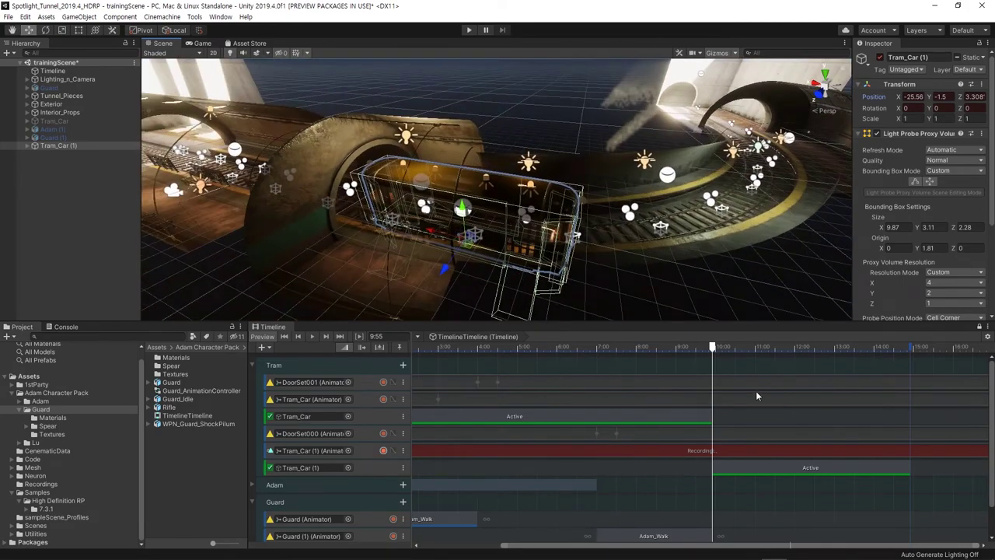
alt+drag(613, 266, 620, 274)
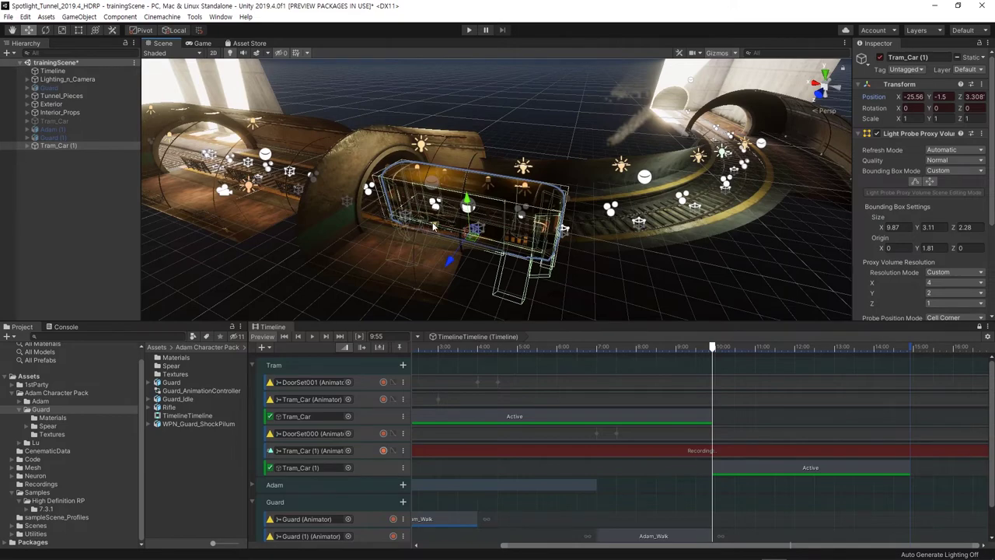
- Settle the tram back at the platform, then at about 13:00 move it down the tunnel
mouse_move(433, 224)
mouse_down()
mouse_move(136, 156)
mouse_move(472, 221)
mouse_move(404, 216)
mouse_up()
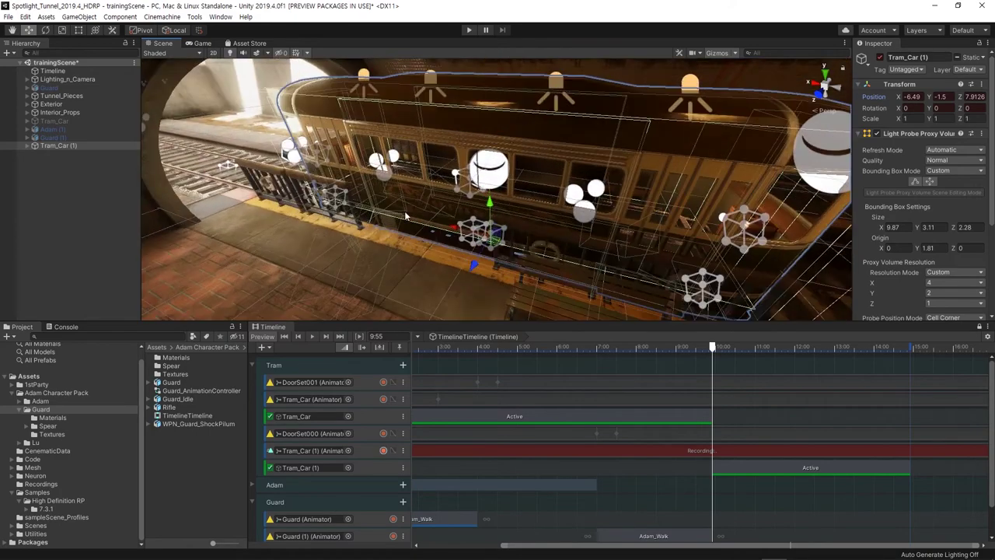
drag(457, 230, 480, 232)
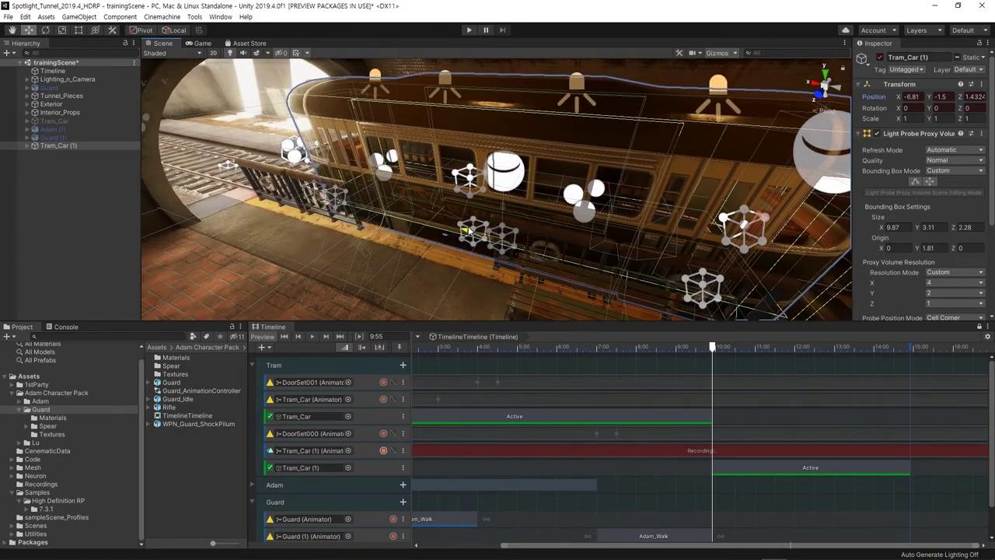
key(ctrl+z)
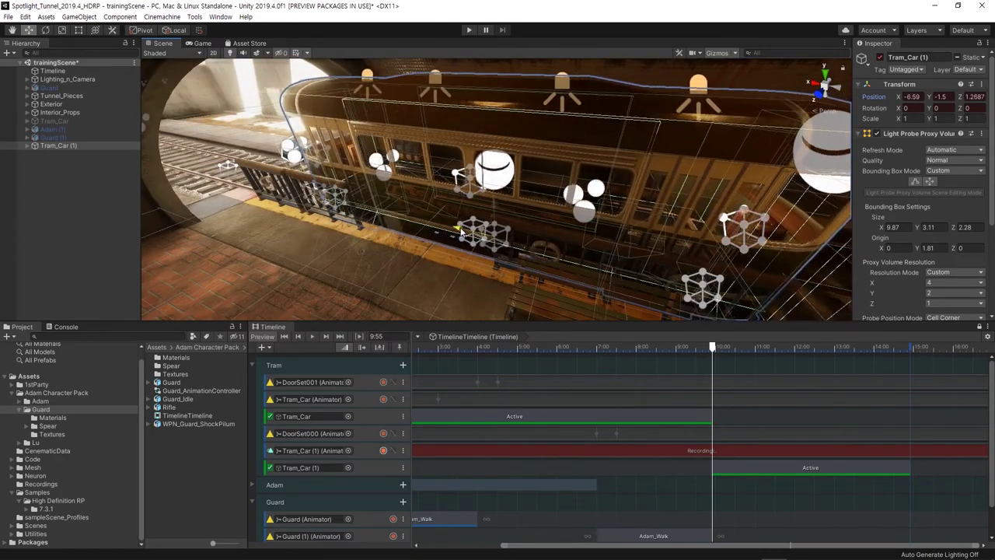
key(f)
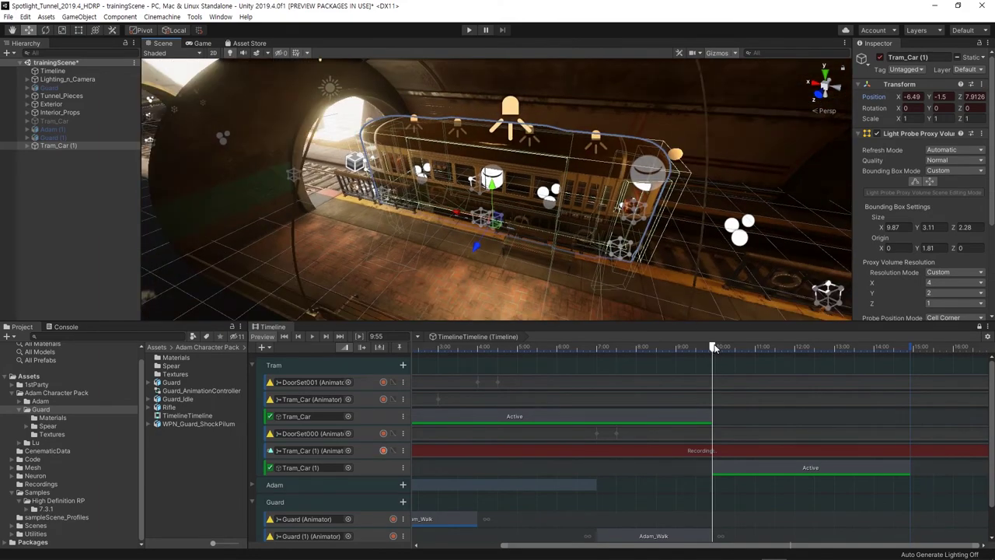
drag(714, 347, 836, 347)
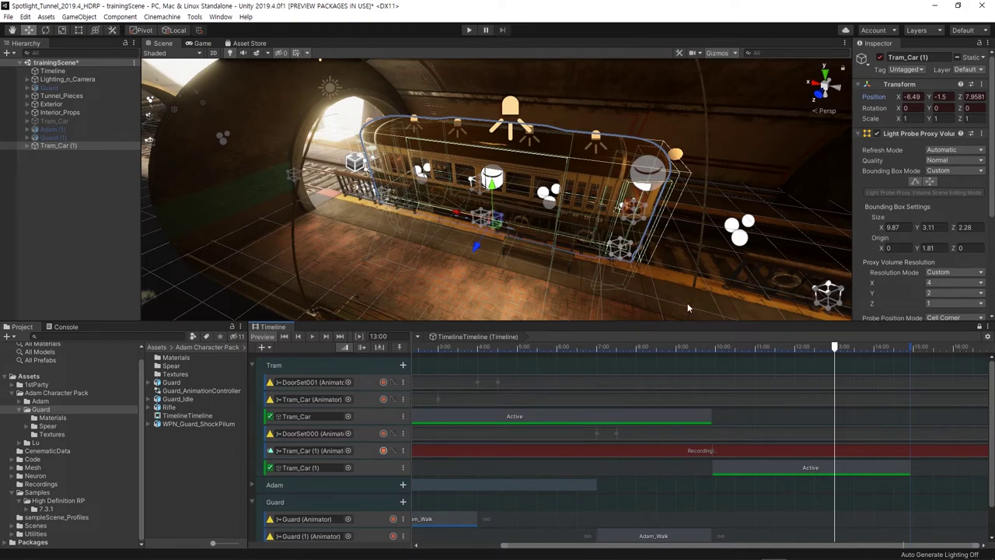
mouse_move(451, 200)
alt+mouse_down()
mouse_move(614, 218)
mouse_move(505, 252)
mouse_move(424, 232)
mouse_move(480, 259)
alt+mouse_up()
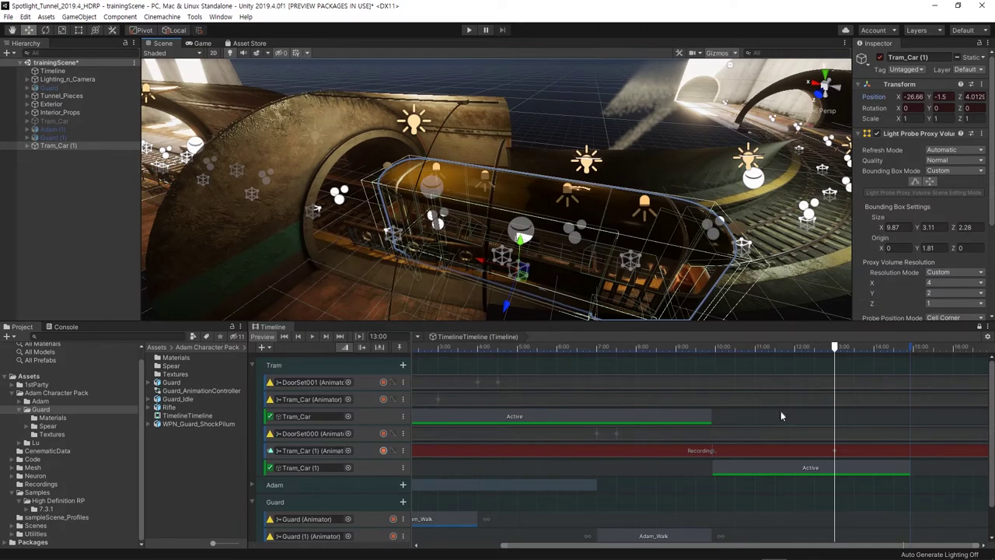
click(382, 451)
drag(908, 466, 834, 467)
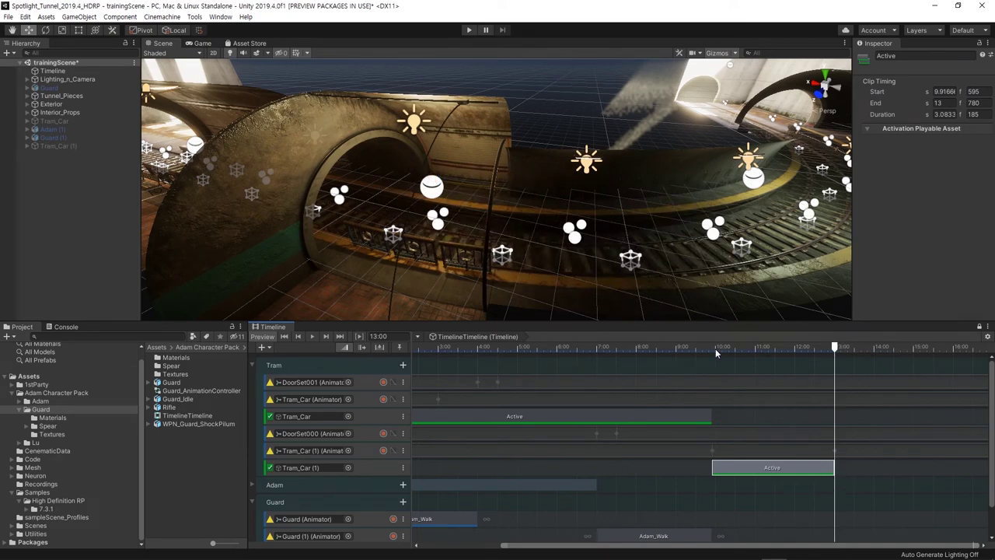
drag(715, 350, 638, 348)
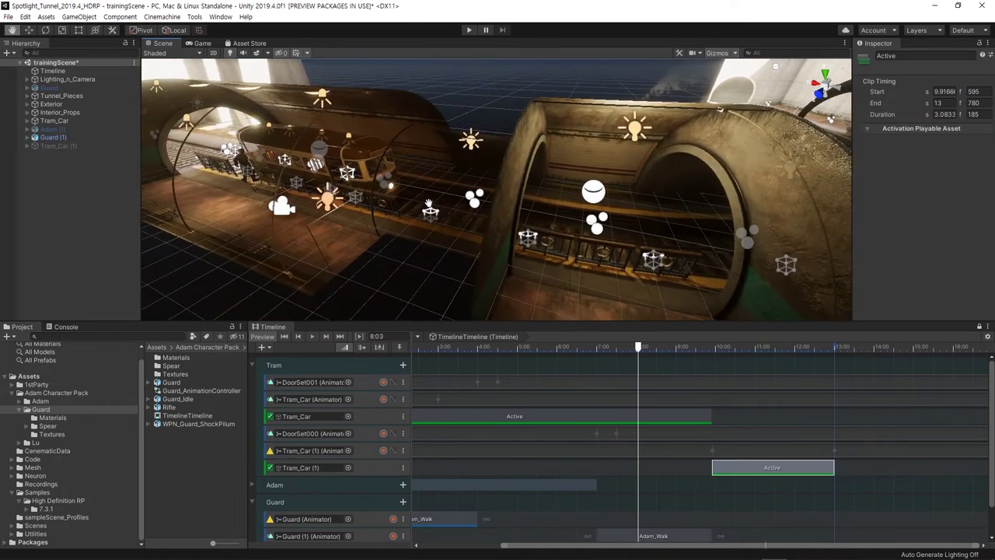
mouse_move(428, 206)
alt+mouse_down()
mouse_move(324, 223)
mouse_move(385, 246)
alt+mouse_up()
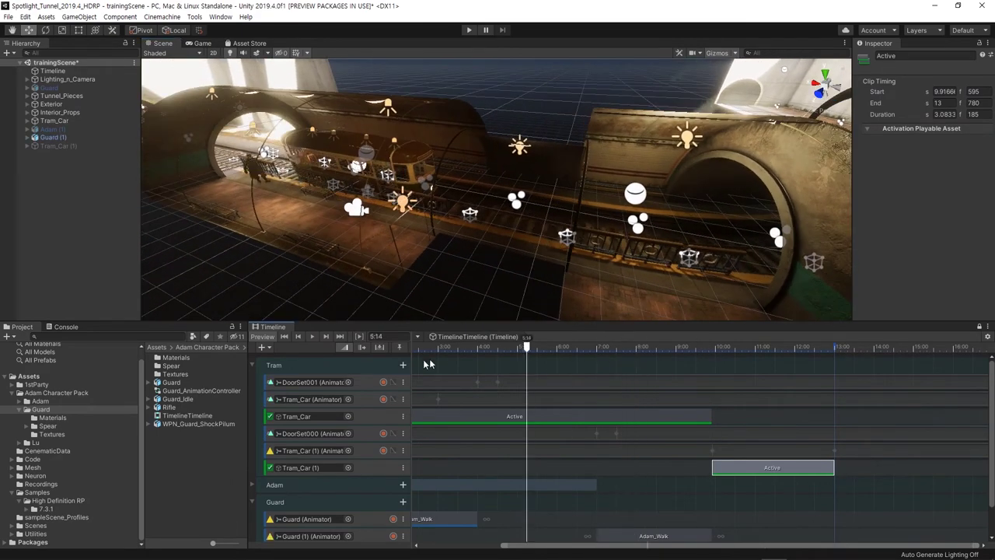
mouse_move(639, 354)
mouse_down()
mouse_move(568, 354)
mouse_move(855, 381)
mouse_move(810, 378)
mouse_up()
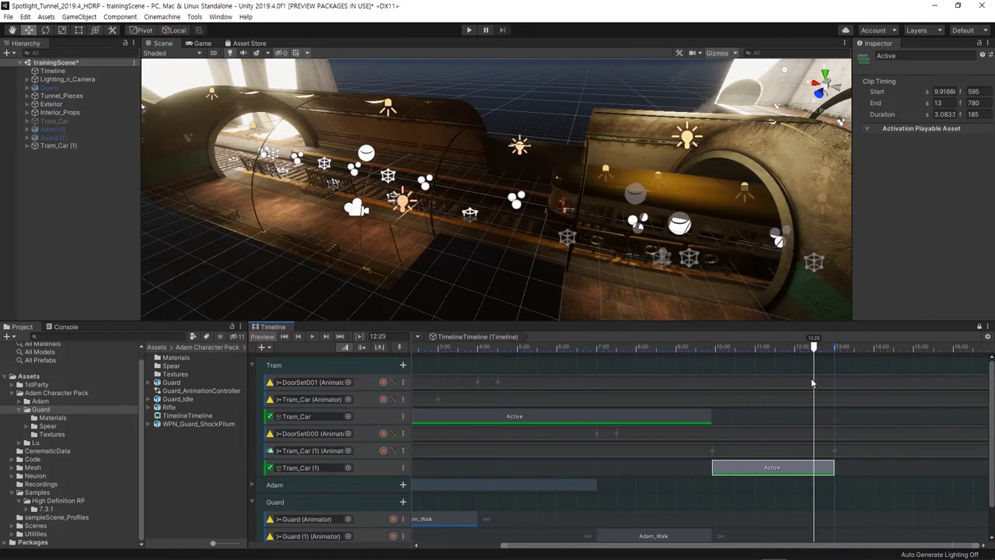
scroll(715, 373, down, 1)
scroll(734, 378, down, 1)
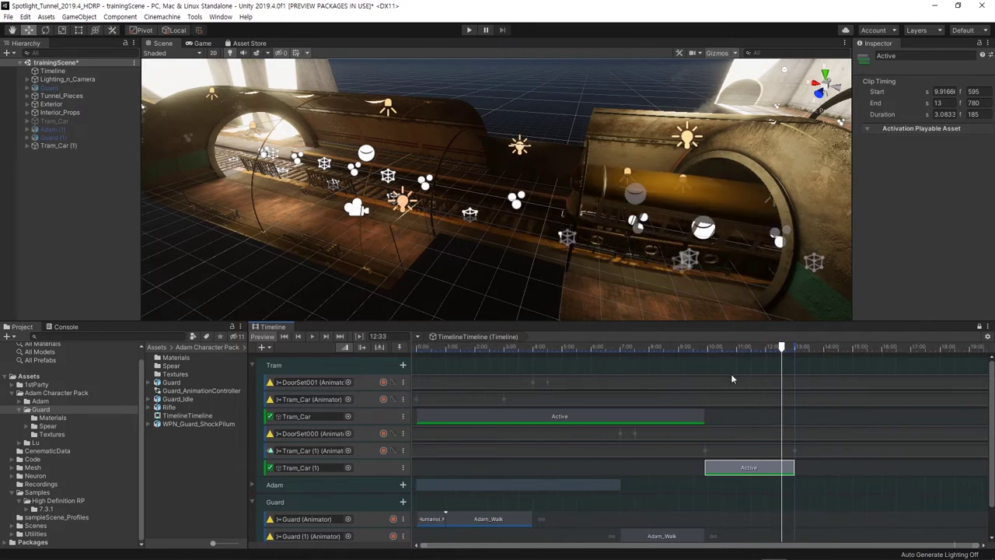
scroll(733, 375, down, 1)
key(alt+Tab)
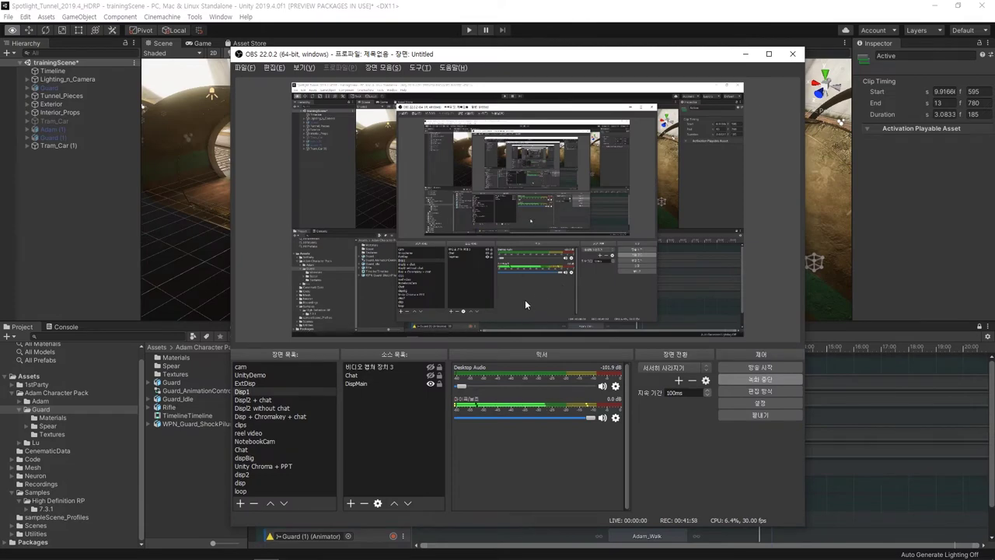
key(alt+Tab)
mouse_move(574, 293)
right_down()
mouse_move(418, 276)
mouse_move(469, 298)
right_up()
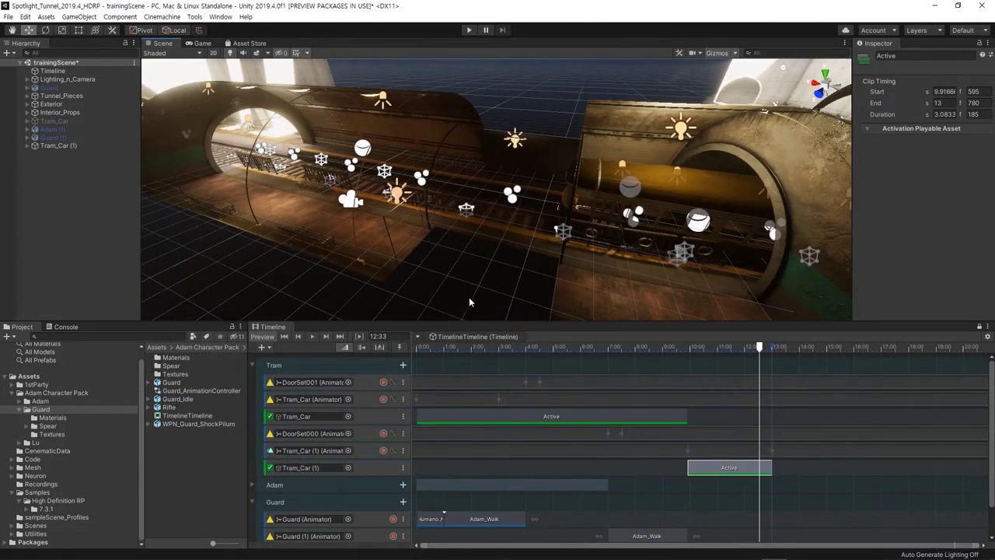
scroll(708, 464, down, 2)
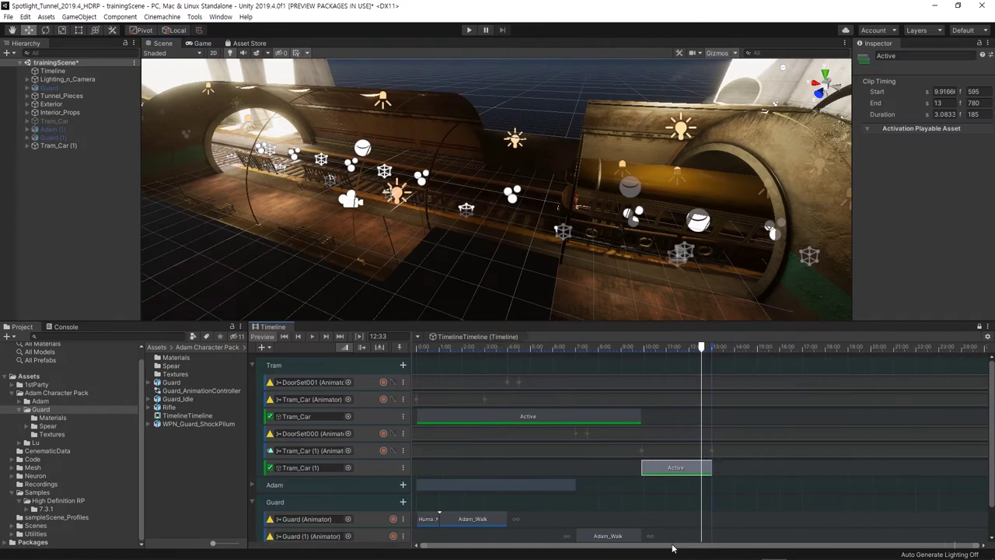
mouse_move(562, 347)
mouse_down()
mouse_move(437, 367)
mouse_move(701, 393)
mouse_move(684, 389)
mouse_up()
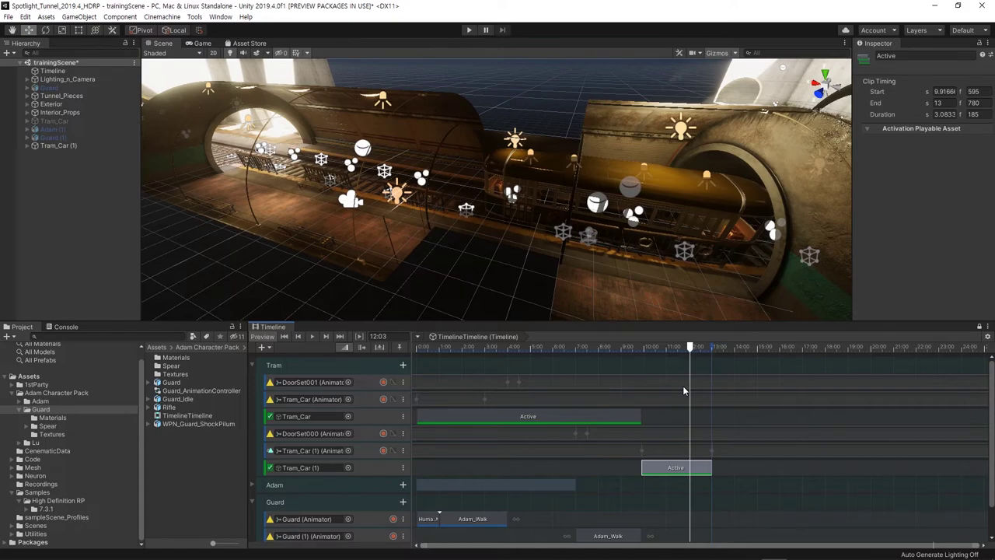
right_drag(286, 198, 473, 223)
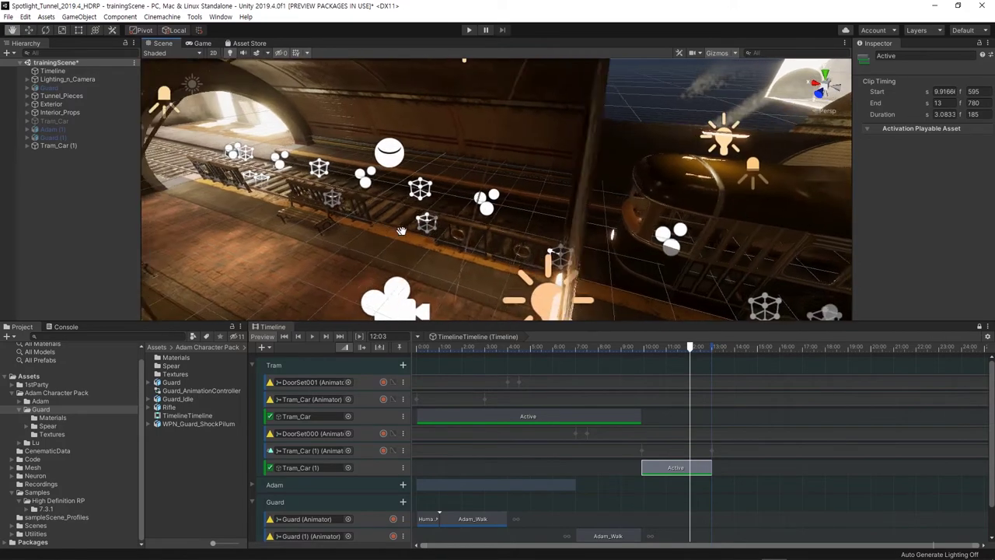
- Collapse the Tram and Guard track groups and create a Cinemachine Dolly Camera with Track
click(252, 366)
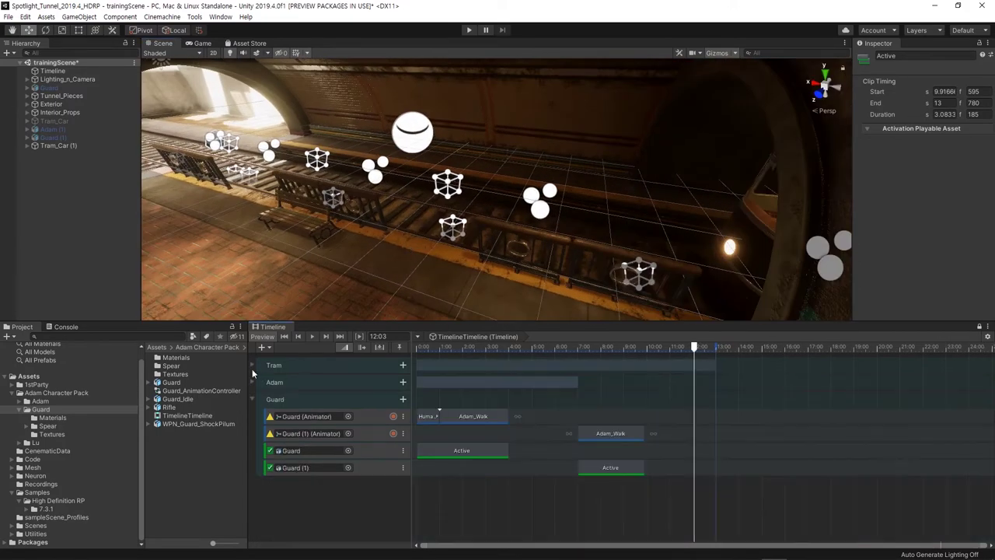
click(252, 399)
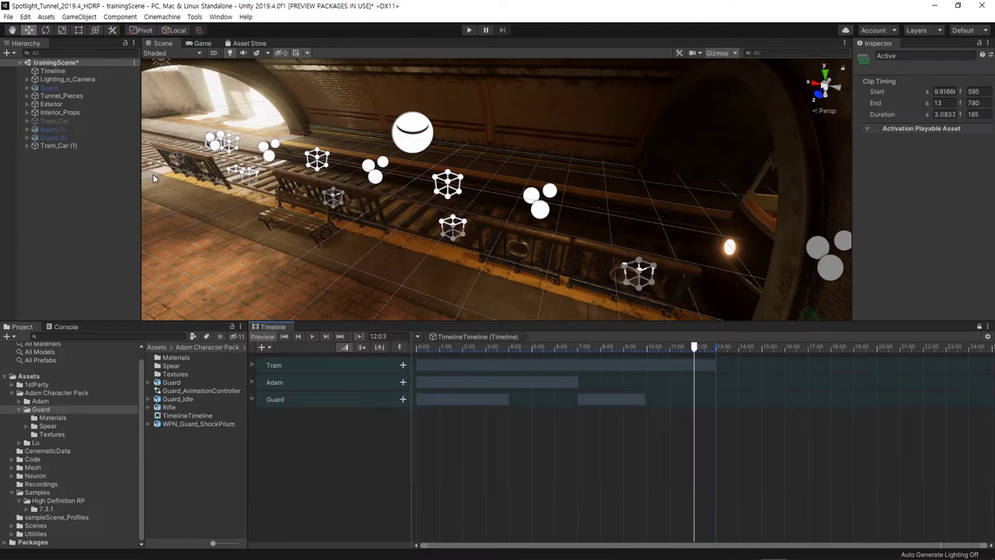
click(163, 17)
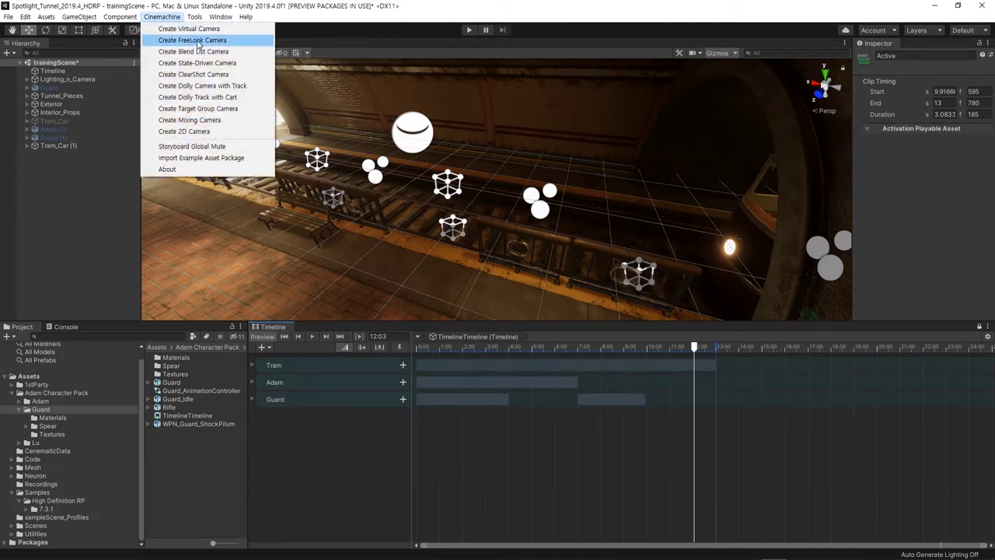
click(221, 86)
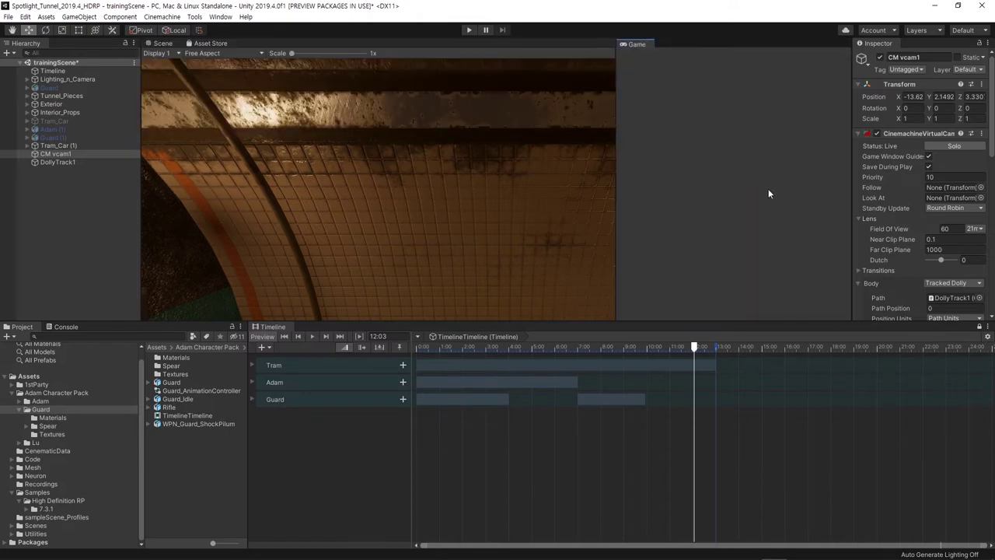
- Dock the Game view beside the Scene view and select DollyTrack1
drag(202, 45, 768, 188)
drag(614, 196, 469, 199)
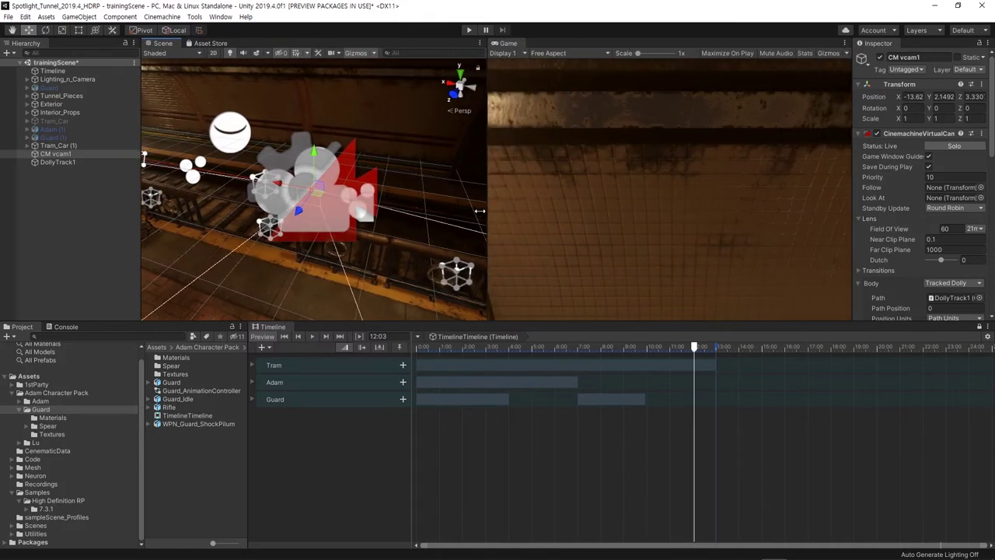
scroll(329, 215, down, 3)
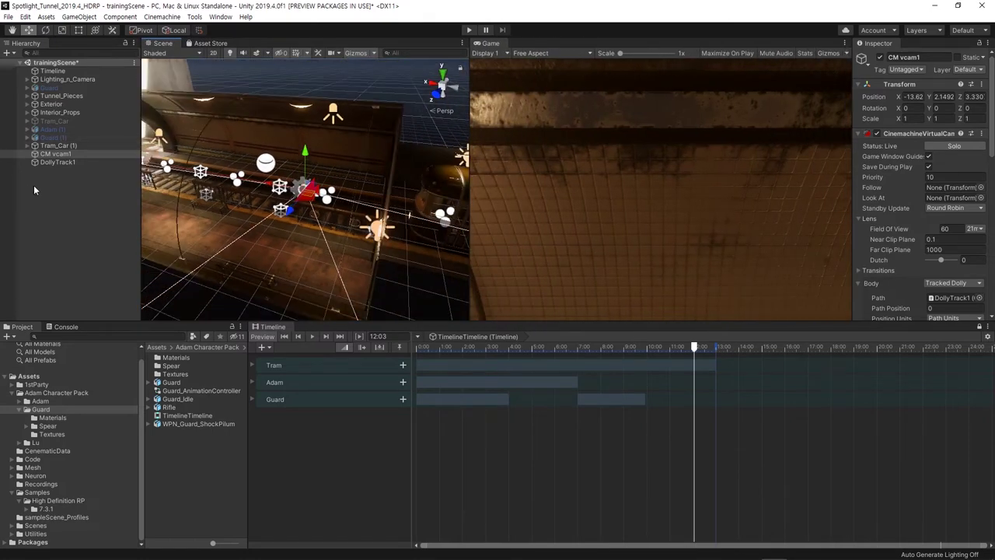
click(58, 161)
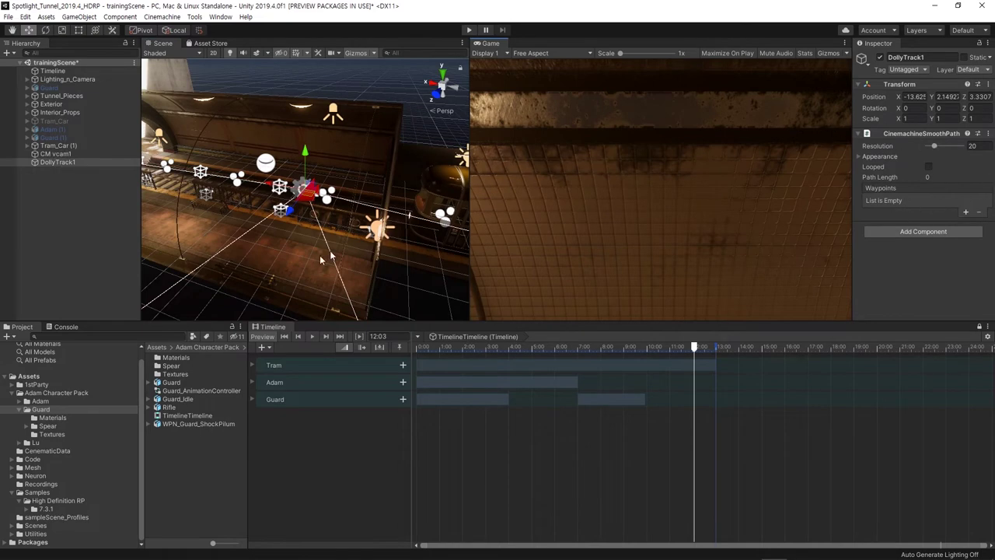
- Add waypoints to DollyTrack1 and select its first waypoint
mouse_move(321, 259)
alt+mouse_down()
mouse_move(395, 217)
mouse_move(327, 230)
mouse_move(309, 181)
mouse_move(299, 202)
mouse_move(307, 256)
alt+mouse_up()
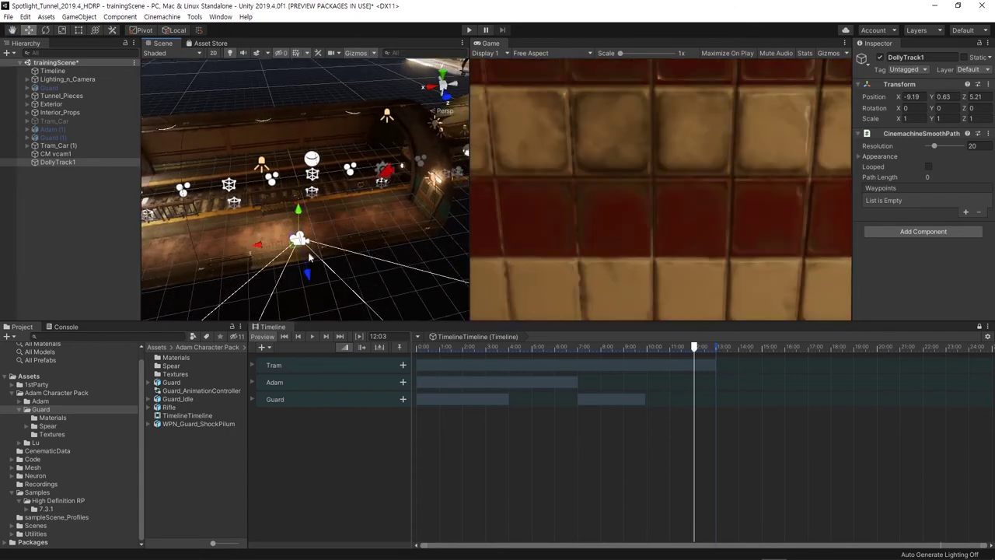
click(964, 217)
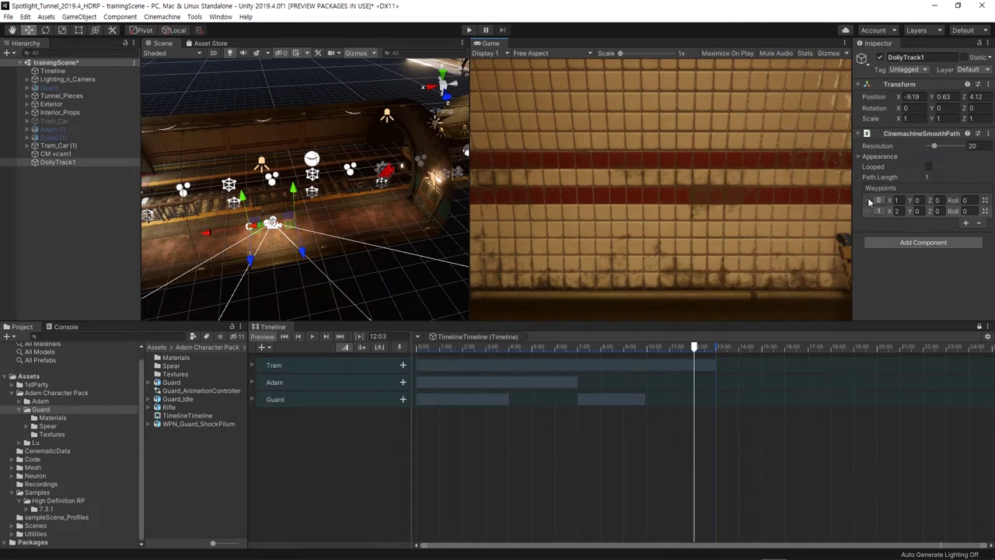
click(870, 200)
alt+drag(325, 208, 277, 231)
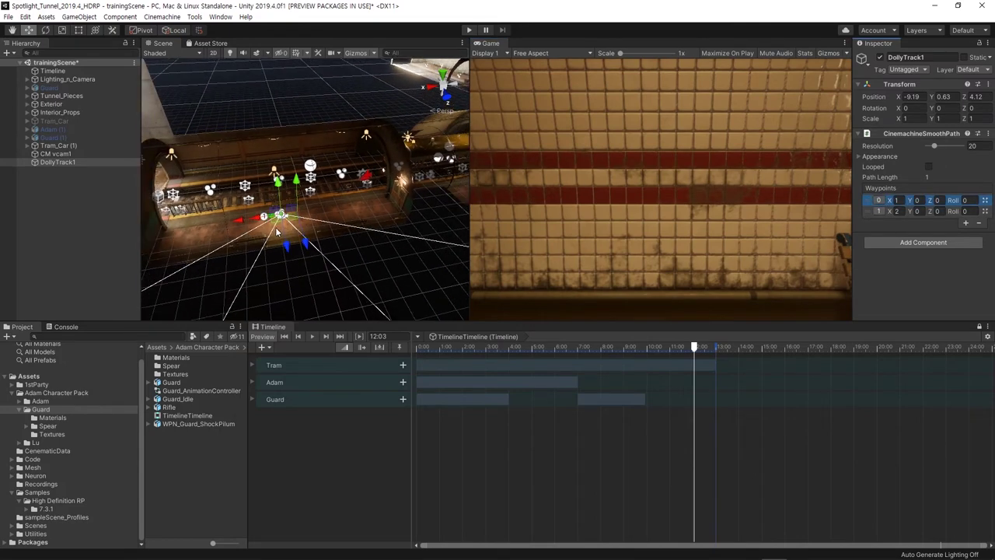
- Move DollyTrack1 forward along Z and pull waypoint 0 outward along X
click(55, 153)
click(59, 162)
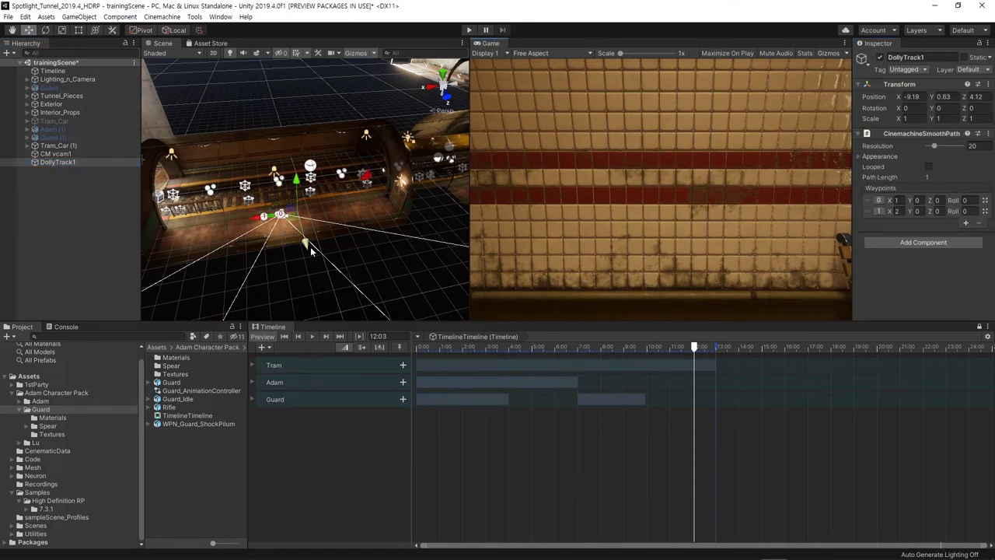
drag(310, 247, 309, 261)
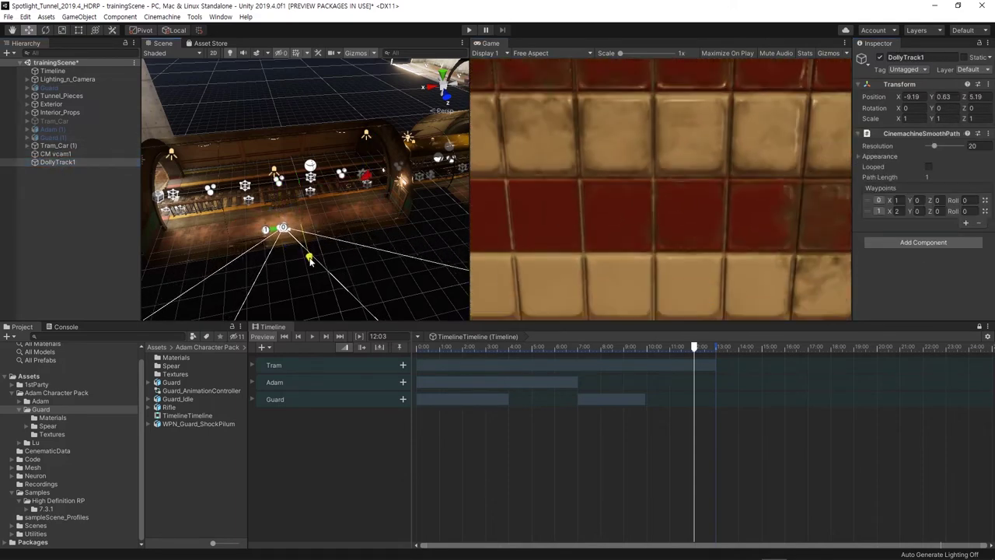
click(876, 204)
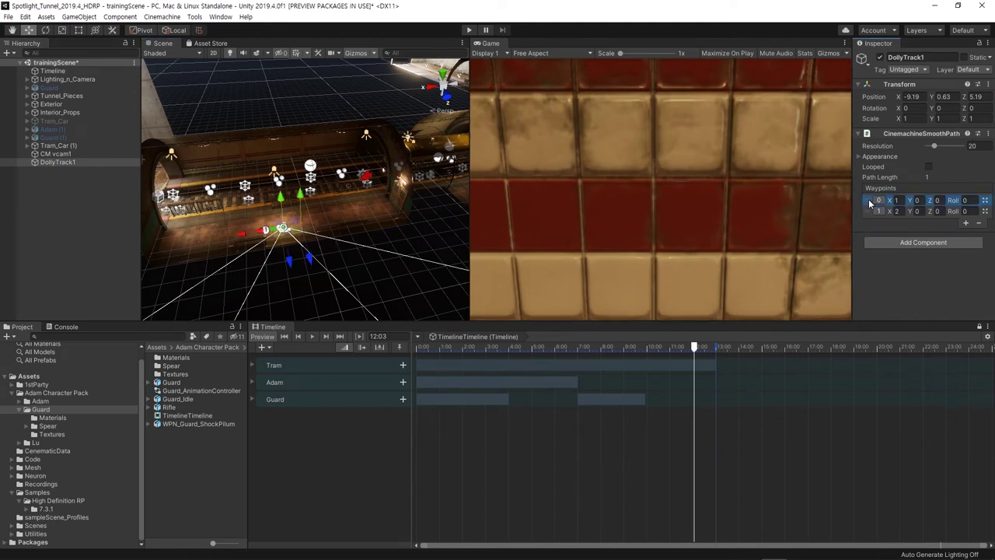
drag(243, 231, 144, 239)
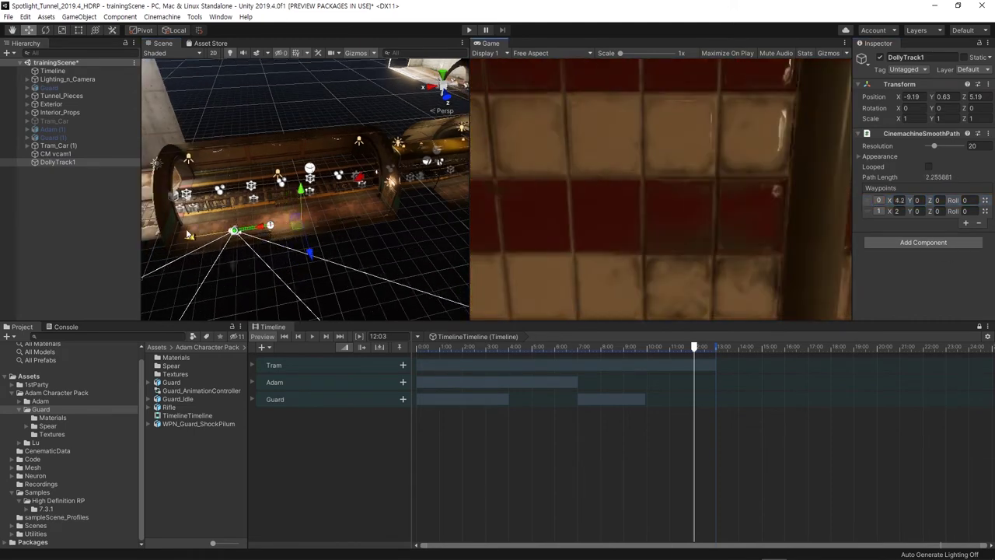
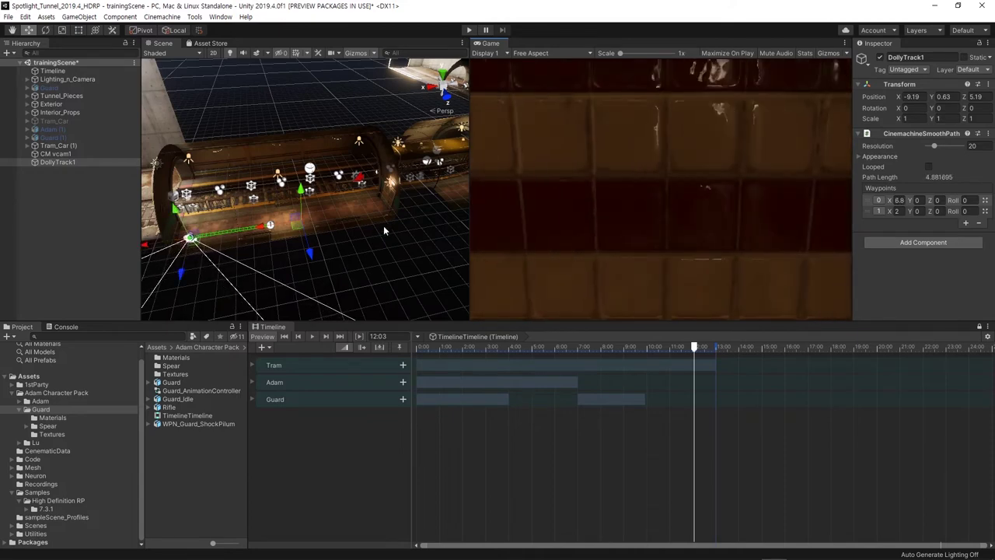
- Drag DollyTrack1's second waypoint X from 2 to -5, lengthening the path to 12.67 units
click(871, 211)
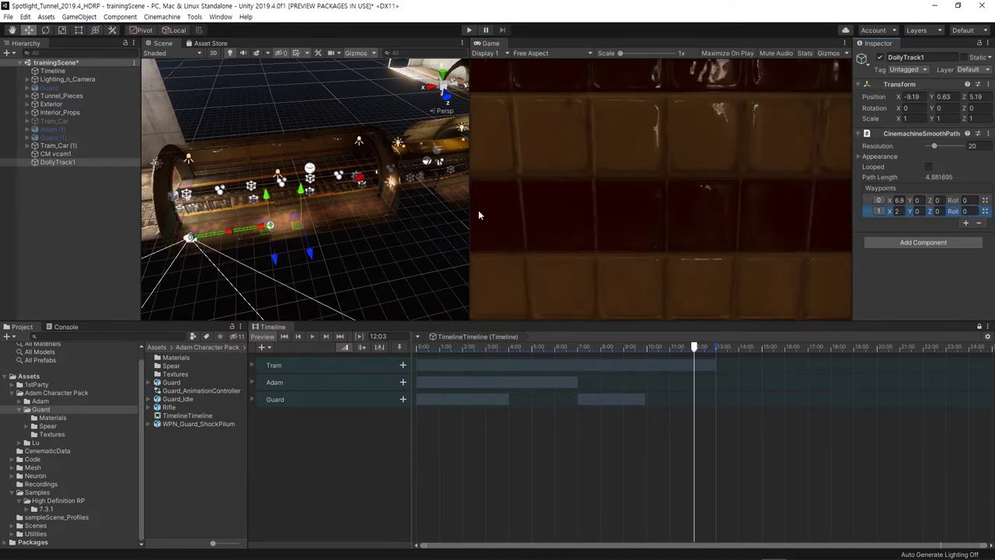
drag(259, 227, 263, 228)
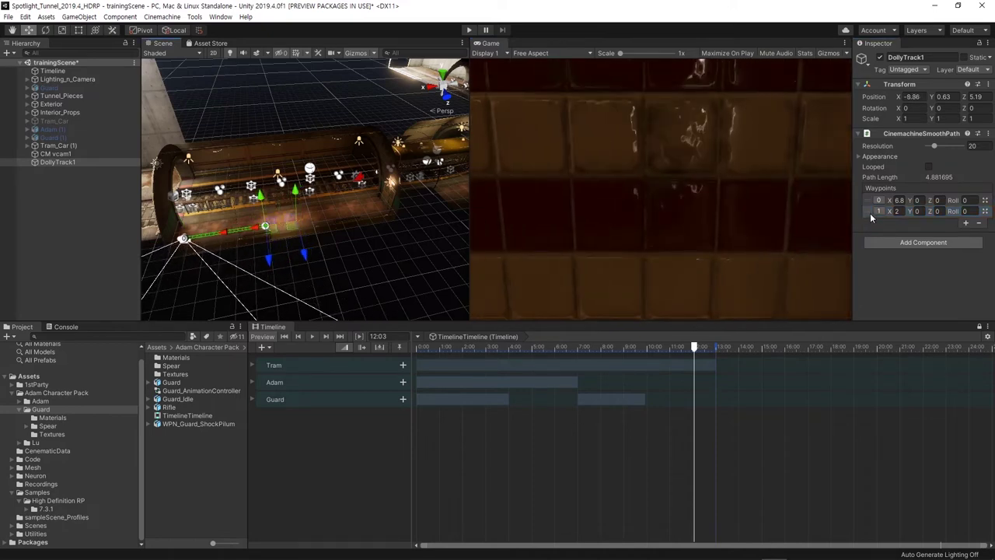
mouse_move(890, 211)
mouse_down()
mouse_move(750, 223)
mouse_move(760, 227)
mouse_up()
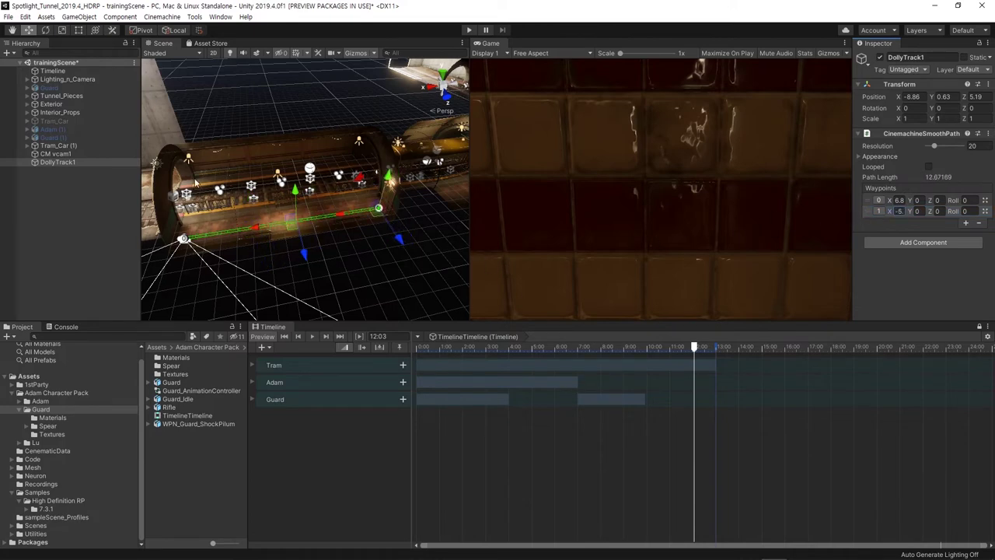
click(74, 155)
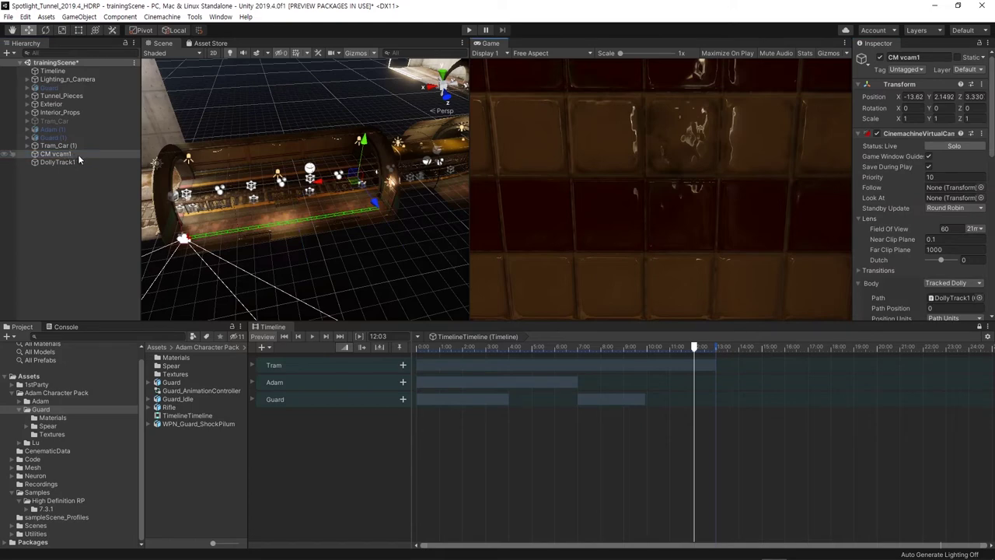
- Set both CM vcam1's Look At and Follow targets to Tram_Car, with the playhead at 1:28
drag(77, 154, 42, 155)
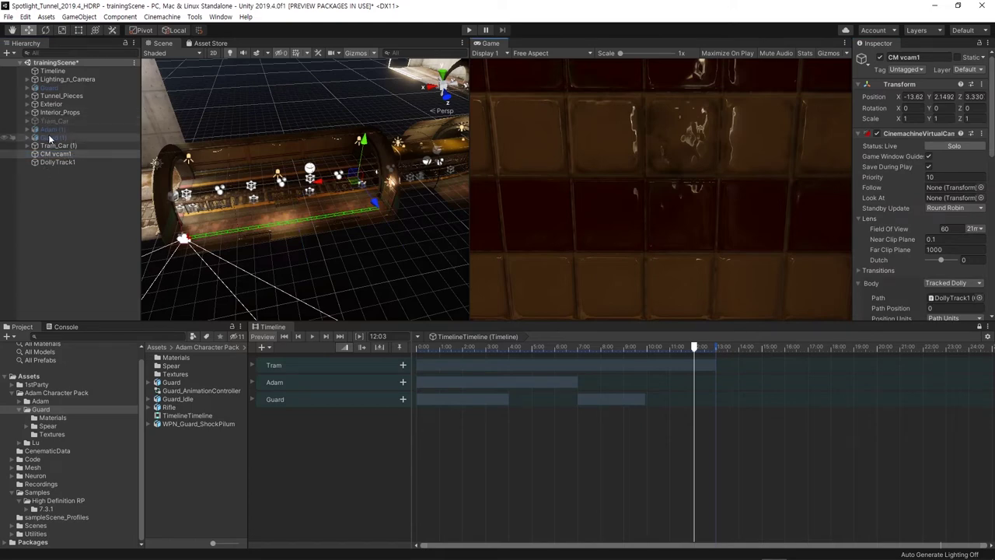
mouse_move(42, 155)
mouse_down()
mouse_move(52, 144)
mouse_move(27, 101)
mouse_up()
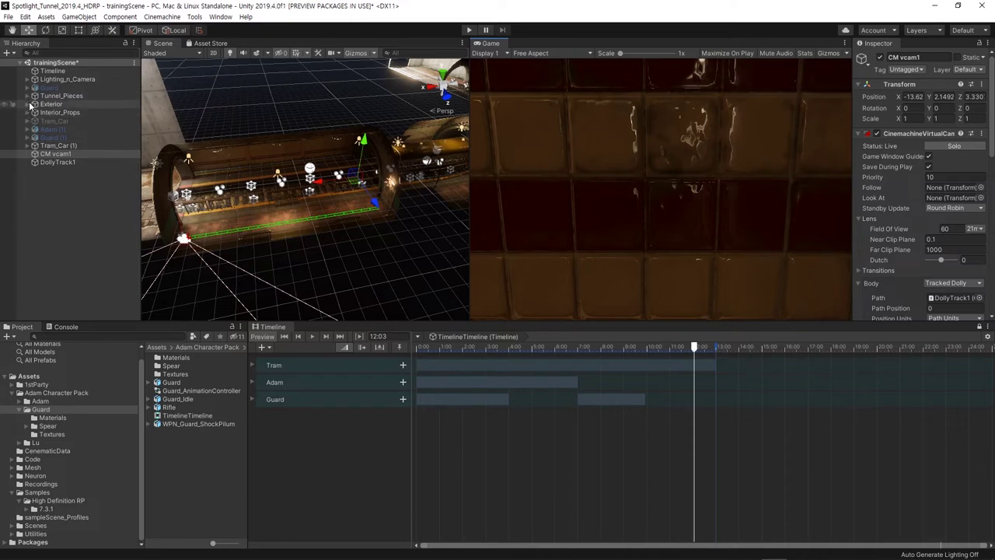
drag(27, 101, 61, 138)
scroll(653, 421, down, 2)
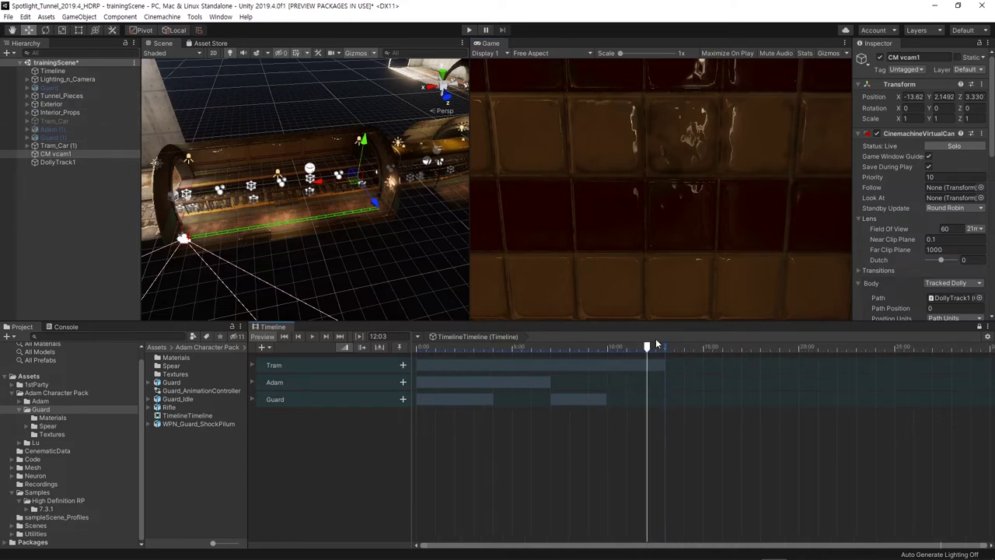
drag(647, 350, 445, 348)
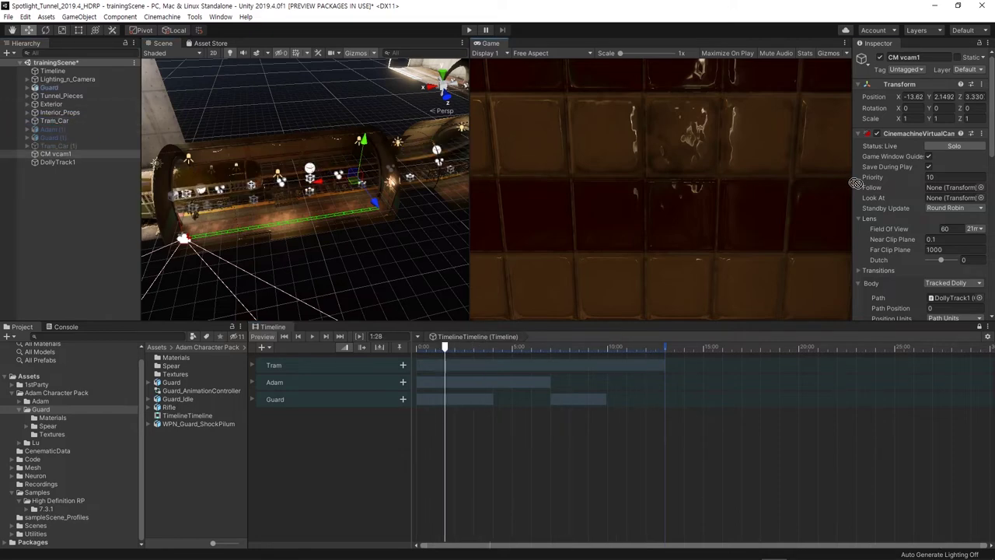
drag(967, 208, 958, 198)
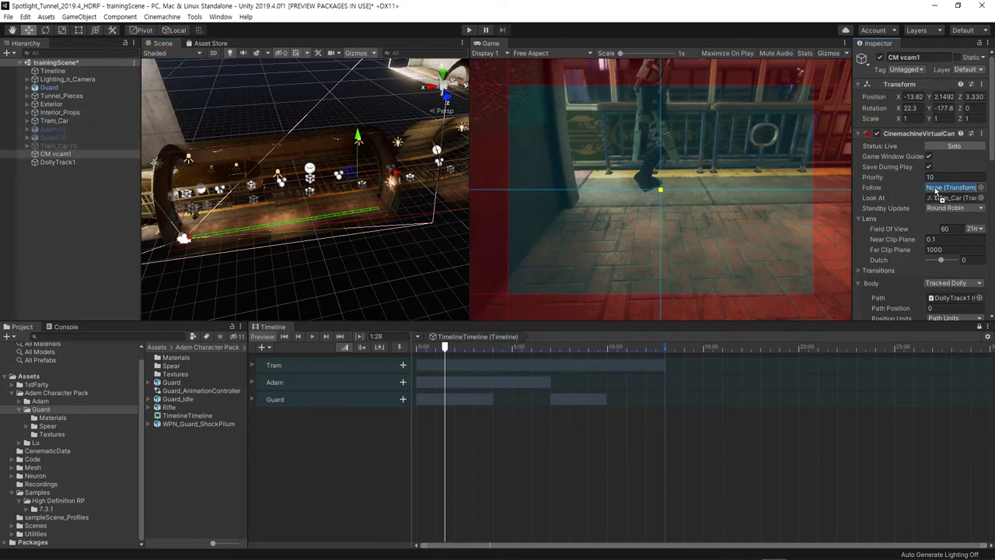
drag(70, 119, 953, 188)
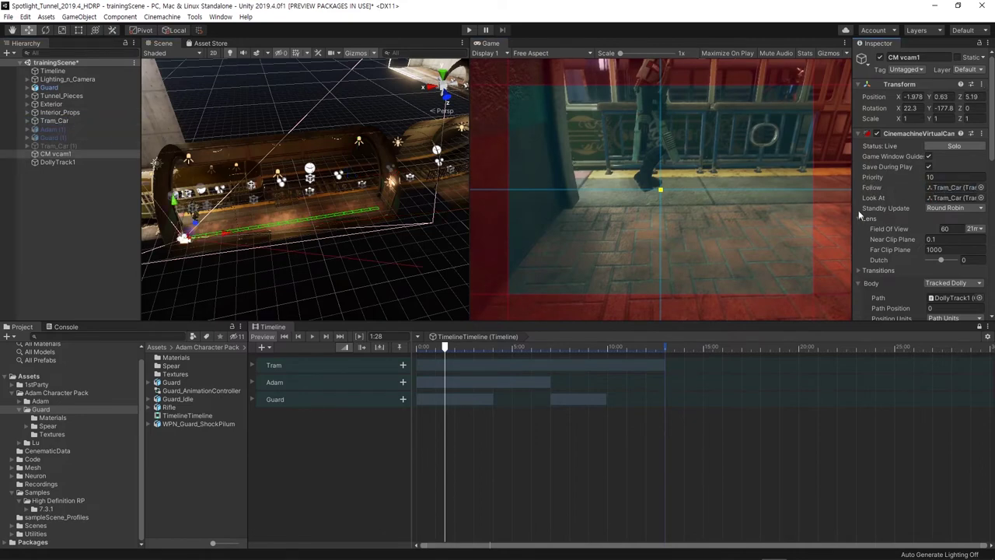
- Raise the Composer Tracked Object Offset Y to 2.22 and preview the shot near the start
drag(853, 207, 841, 207)
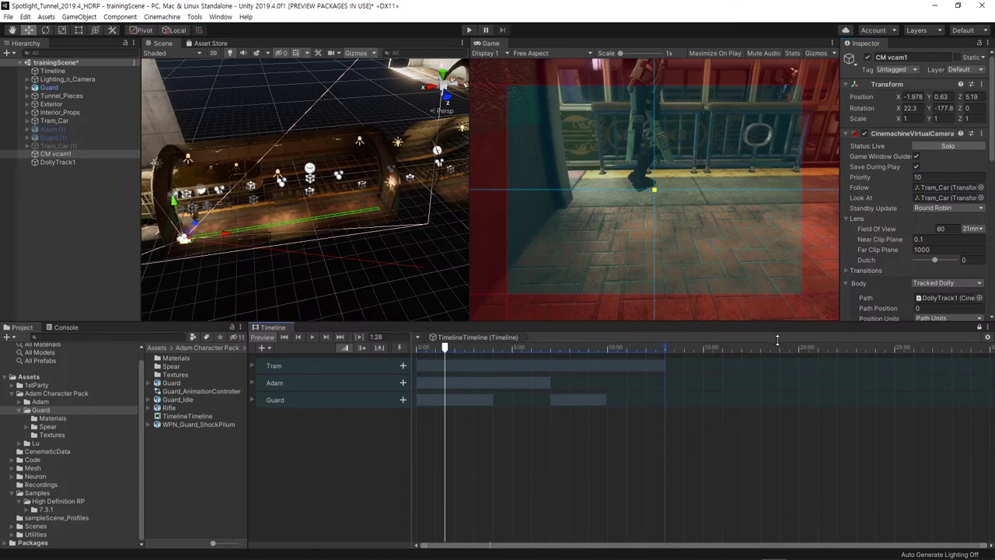
drag(778, 321, 777, 359)
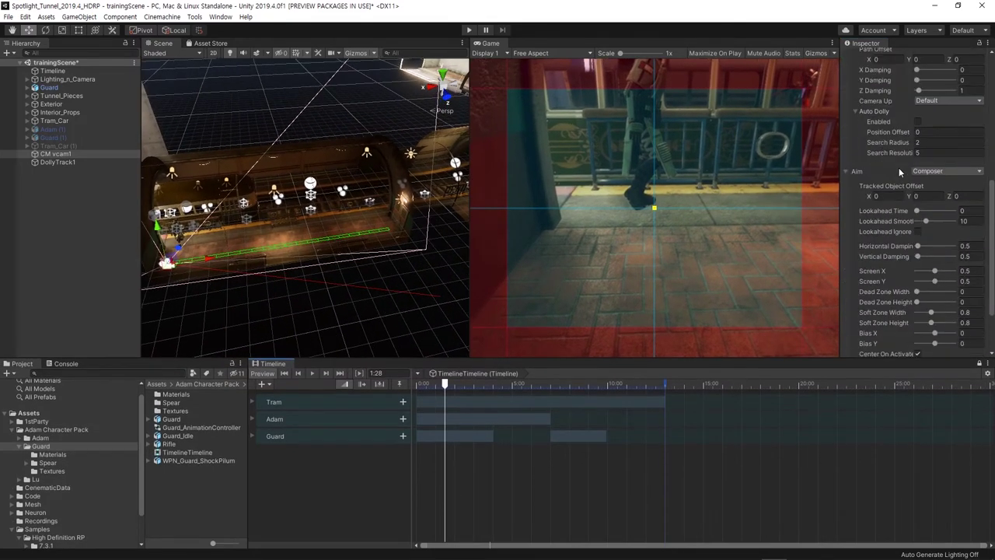
scroll(900, 172, down, 5)
scroll(899, 172, up, 6)
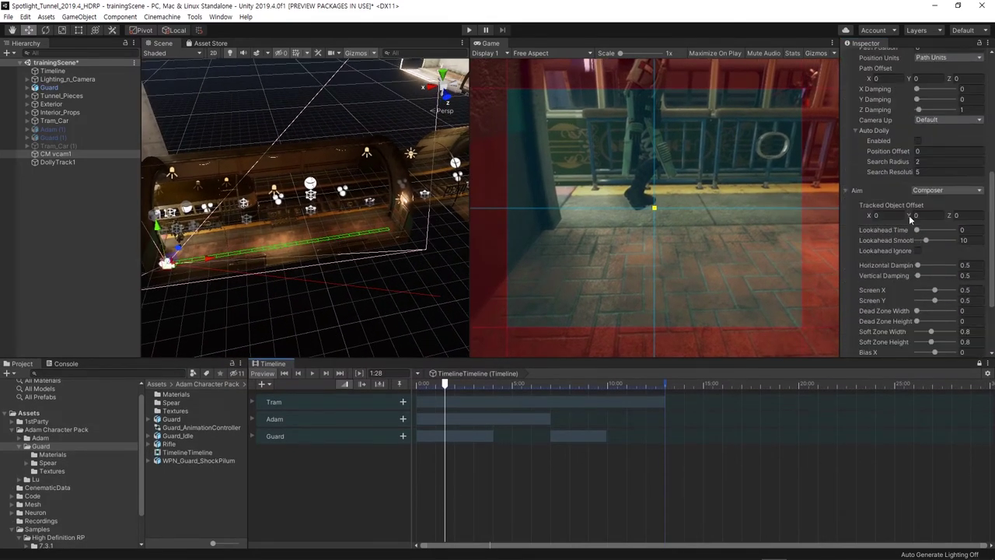
mouse_move(913, 218)
mouse_down()
mouse_move(938, 215)
mouse_move(888, 244)
mouse_up()
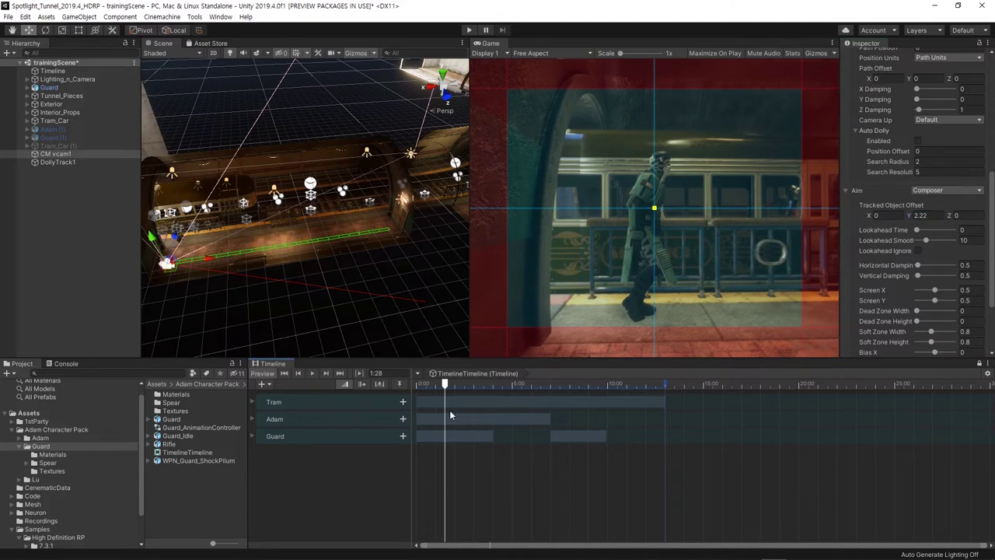
mouse_move(445, 388)
mouse_down()
mouse_move(438, 391)
mouse_move(455, 392)
mouse_move(432, 391)
mouse_up()
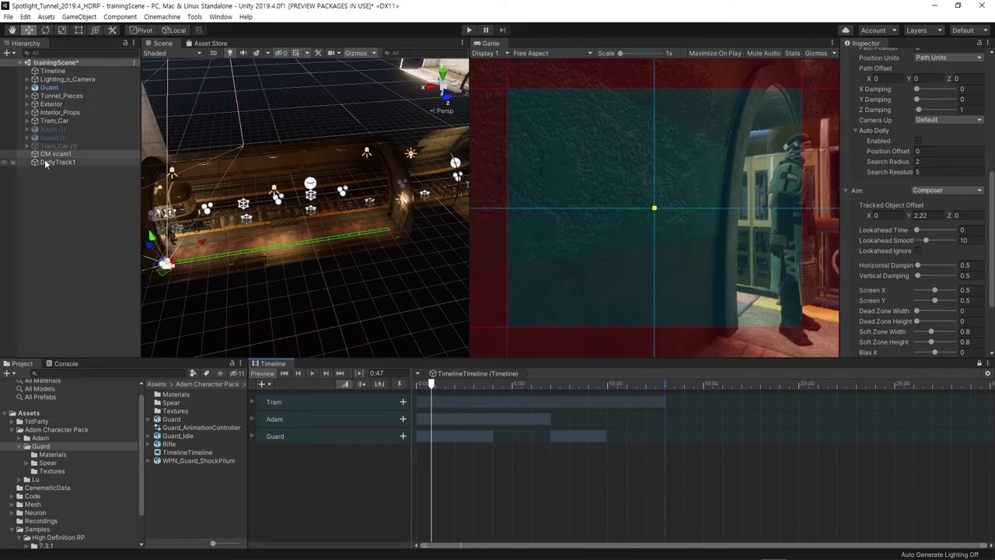
- Preview CM vcam1's shot around 1:54 with the tram from a new Scene view angle
scroll(867, 132, up, 3)
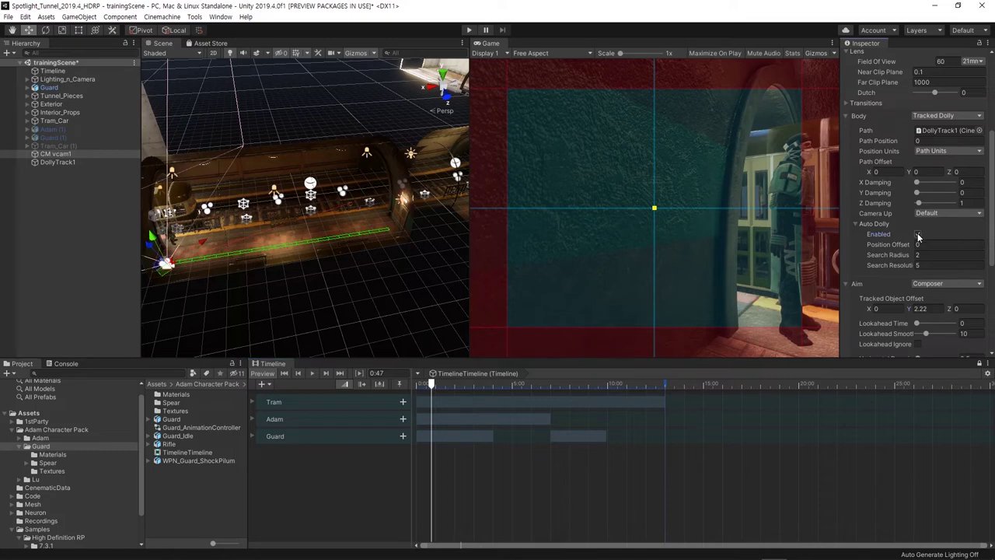
drag(432, 388, 453, 385)
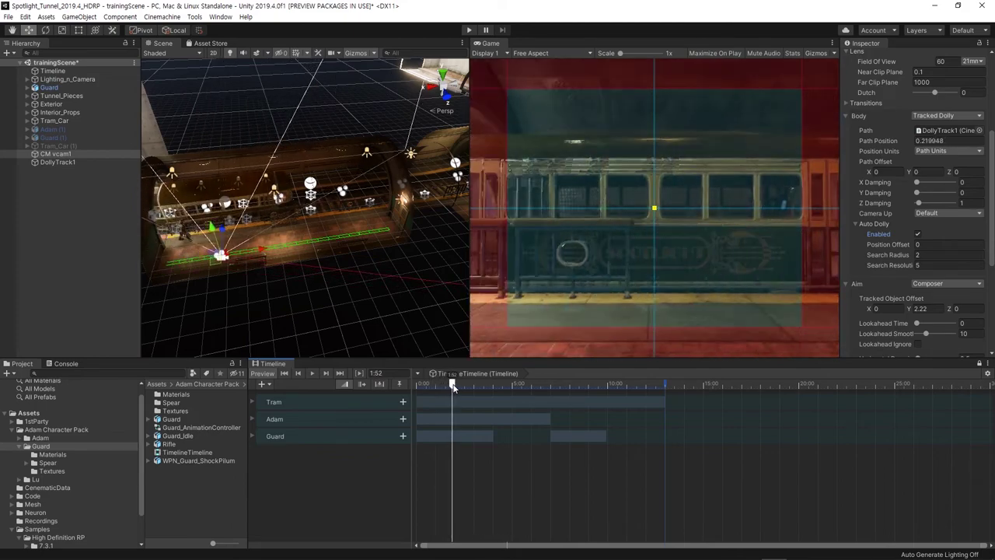
middle_drag(278, 275, 355, 284)
mouse_move(354, 284)
alt+mouse_down()
mouse_move(484, 360)
mouse_move(448, 387)
mouse_move(412, 385)
alt+mouse_up()
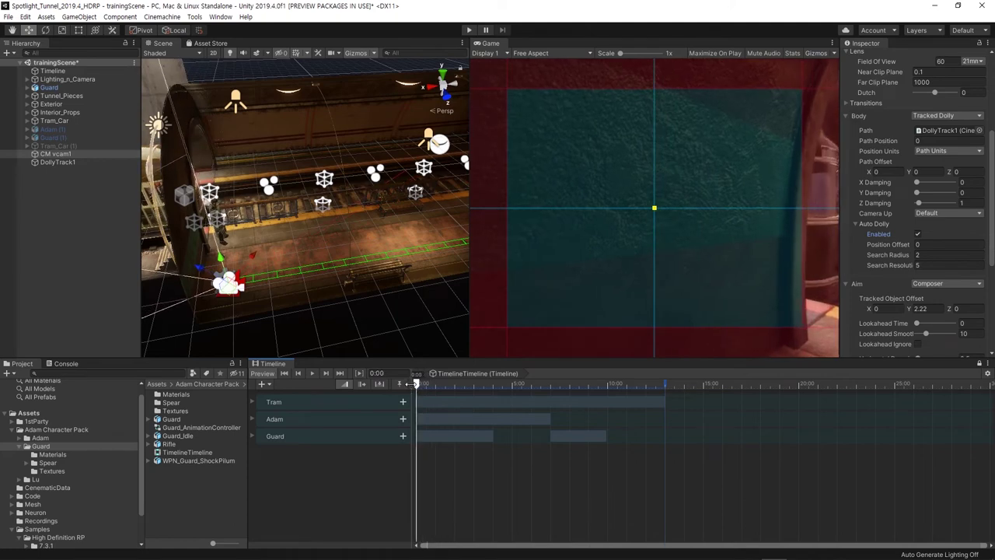
mouse_move(408, 384)
mouse_down()
mouse_move(433, 388)
mouse_move(418, 386)
mouse_up()
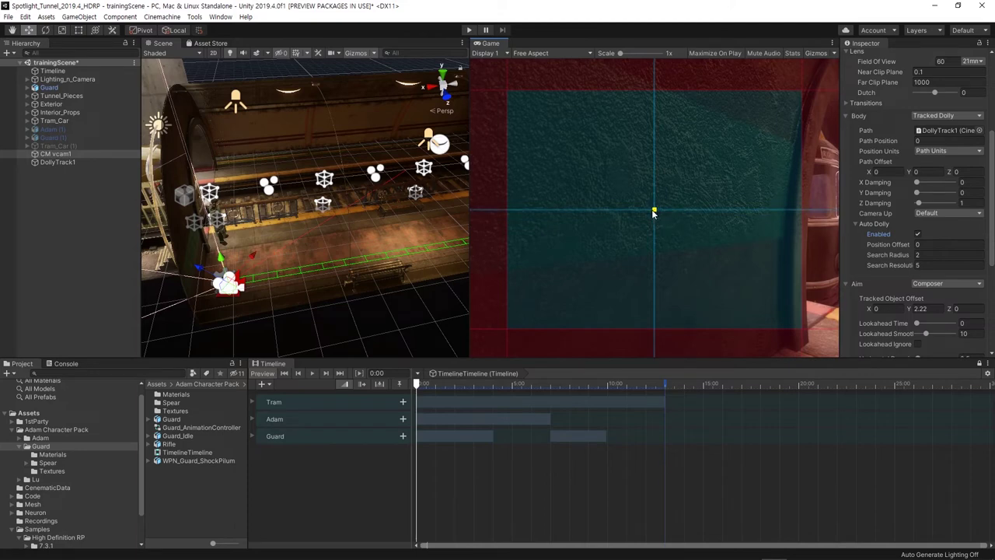
- Set the Composer Screen X to 0.37 and preview the guard passing the tram to about 4:28
scroll(933, 228, down, 3)
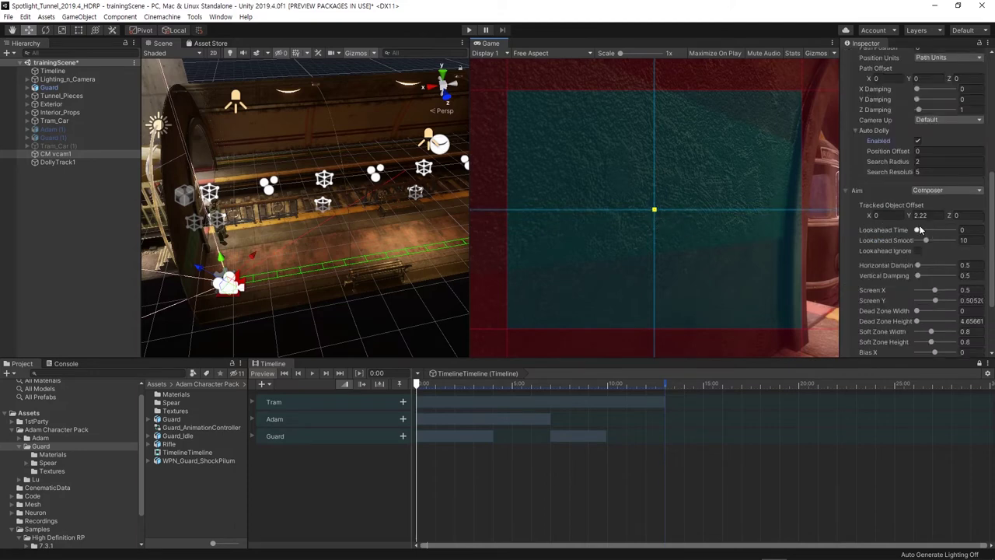
scroll(926, 241, down, 3)
drag(934, 197, 932, 199)
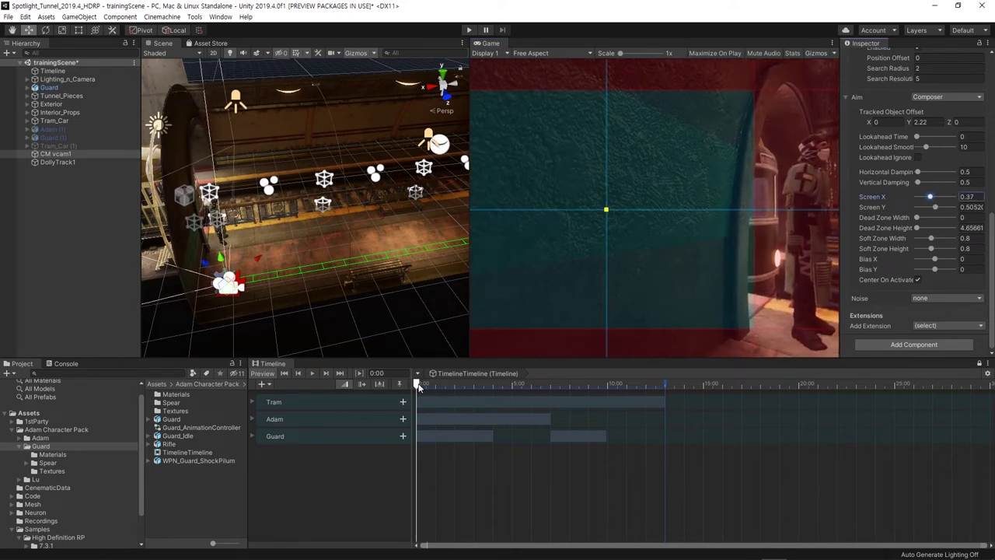
drag(418, 387, 475, 394)
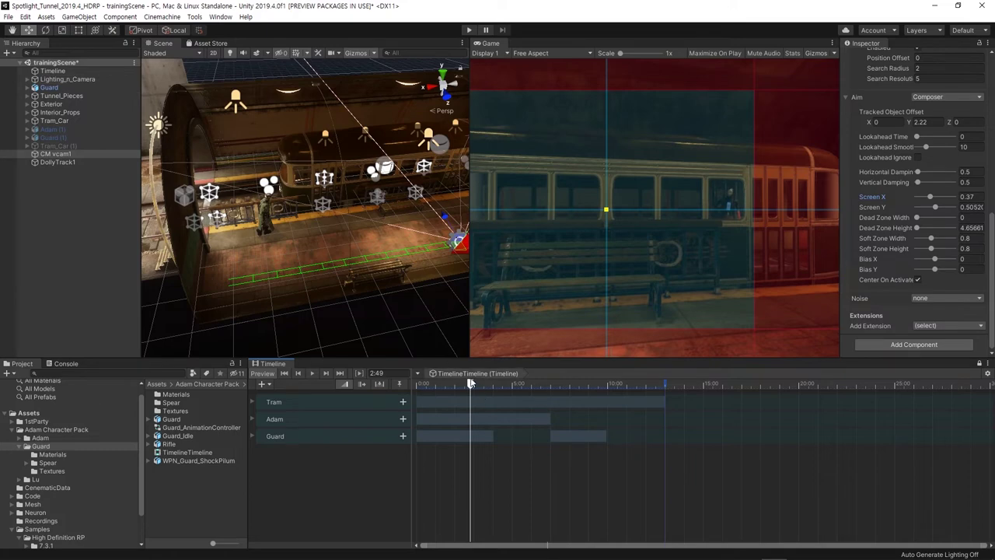
mouse_move(470, 383)
mouse_down()
mouse_move(528, 398)
mouse_move(506, 401)
mouse_up()
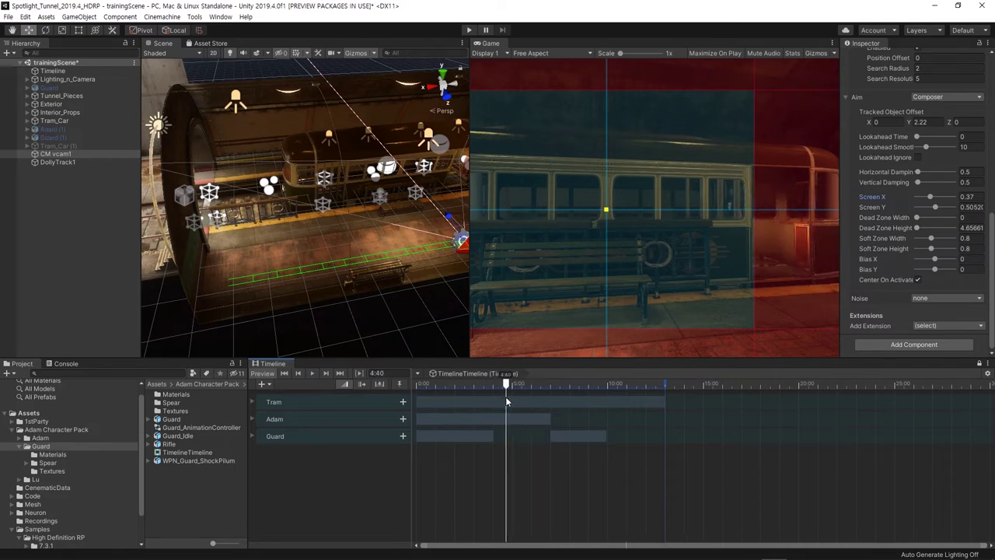
- Create a new virtual camera, CM vcam2, and make it look at Adam (1) at 5:24
click(48, 196)
click(161, 16)
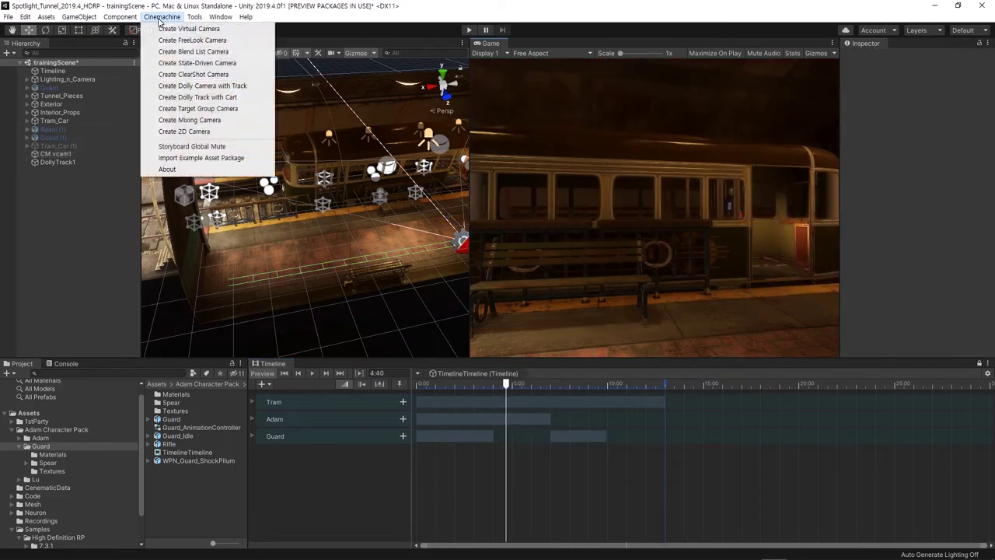
click(190, 29)
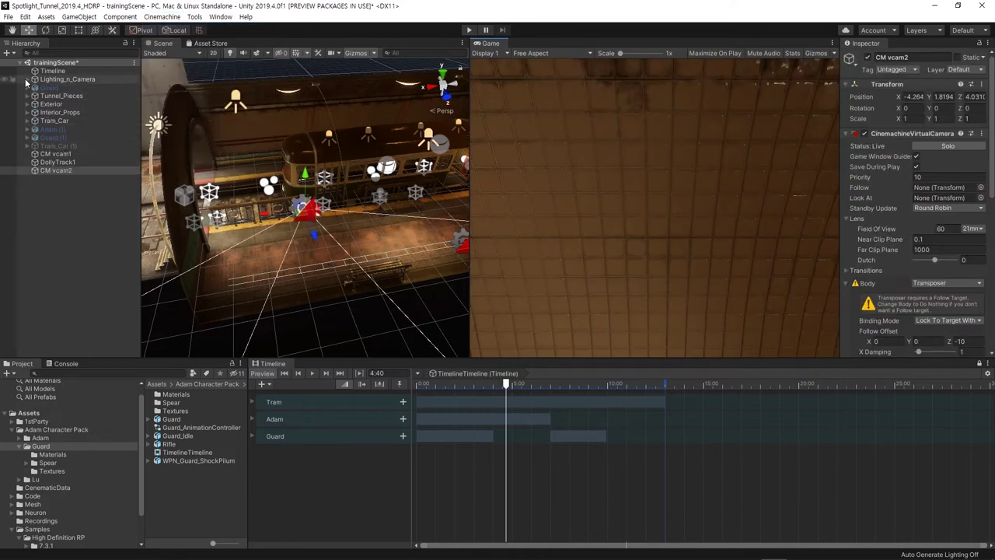
drag(507, 385, 520, 385)
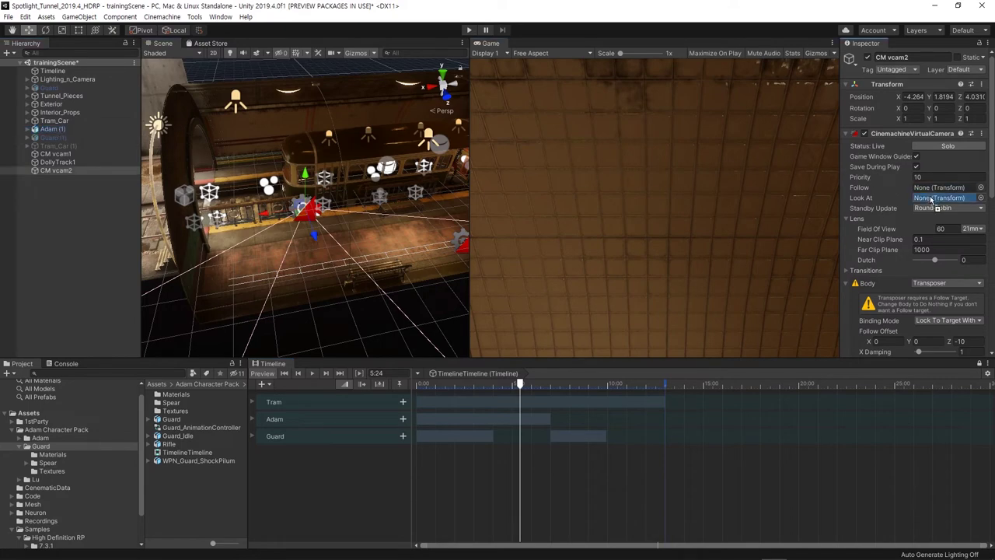
drag(932, 200, 931, 200)
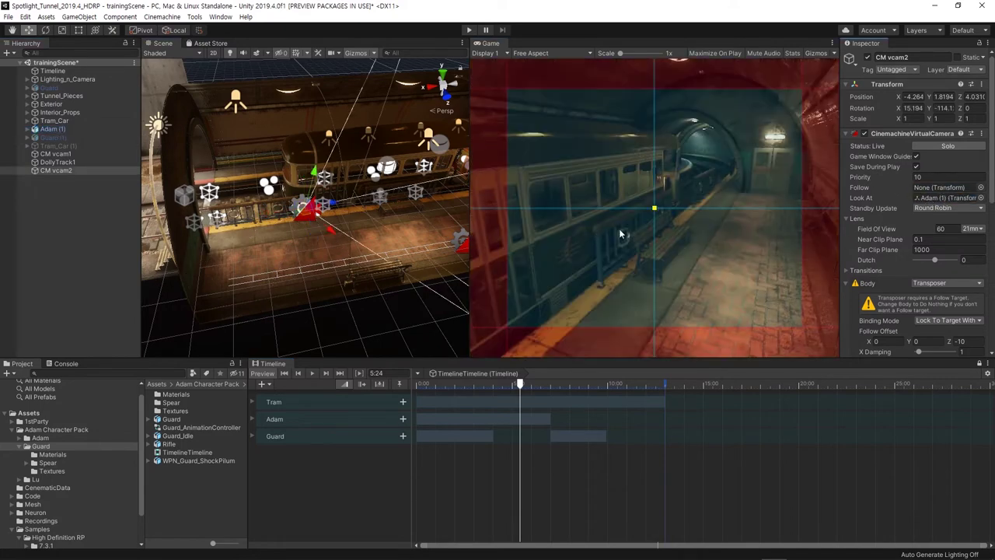
scroll(910, 225, down, 5)
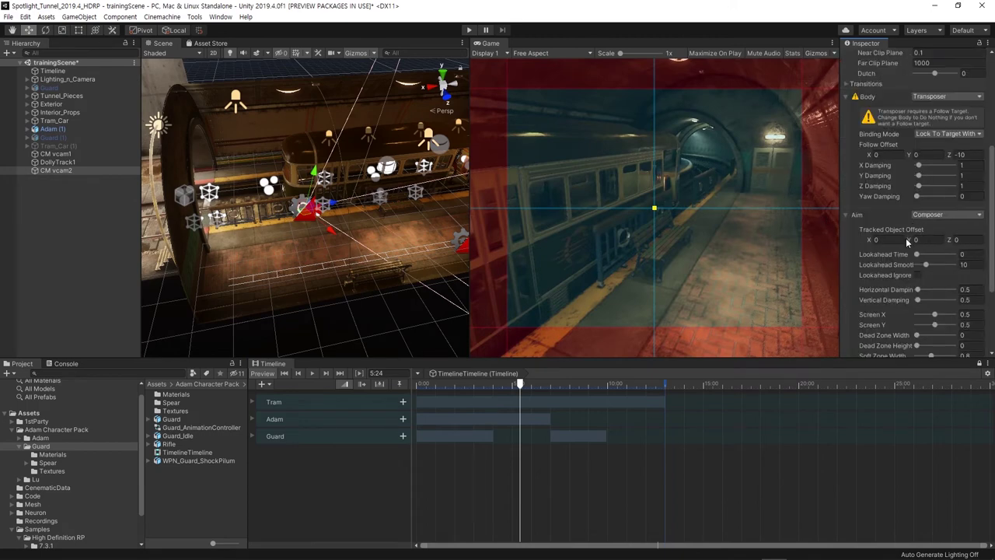
drag(914, 242, 933, 241)
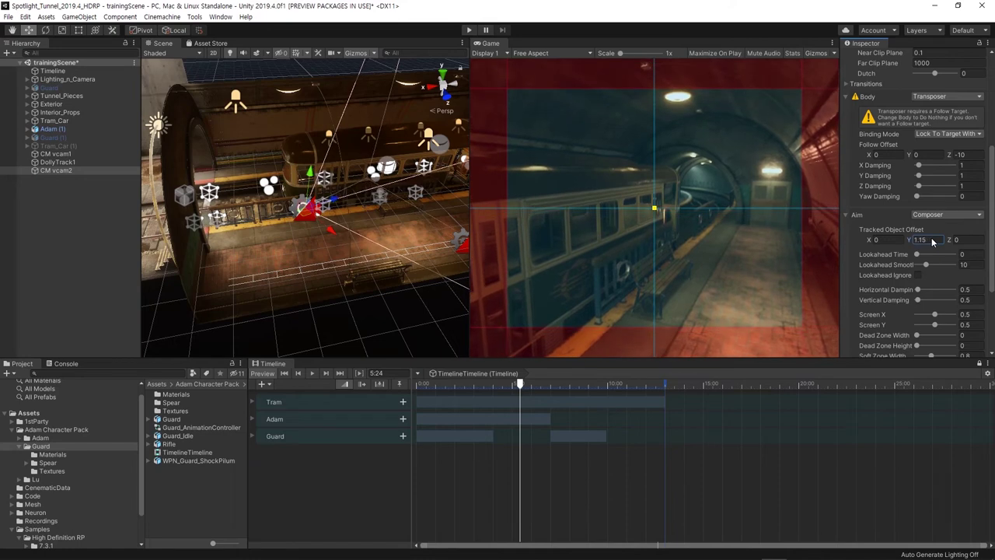
- Position CM vcam2 to frame Adam from behind and raise its Tracked Object Offset Y to 1.5
drag(308, 218, 438, 153)
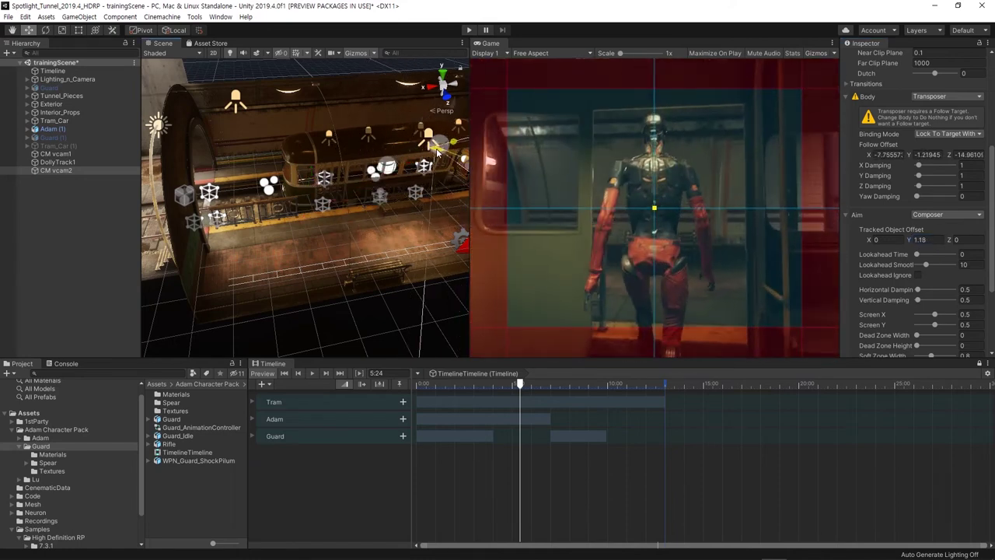
alt+drag(453, 186, 440, 160)
mouse_move(437, 111)
alt+mouse_down()
mouse_move(365, 171)
mouse_move(379, 105)
alt+mouse_up()
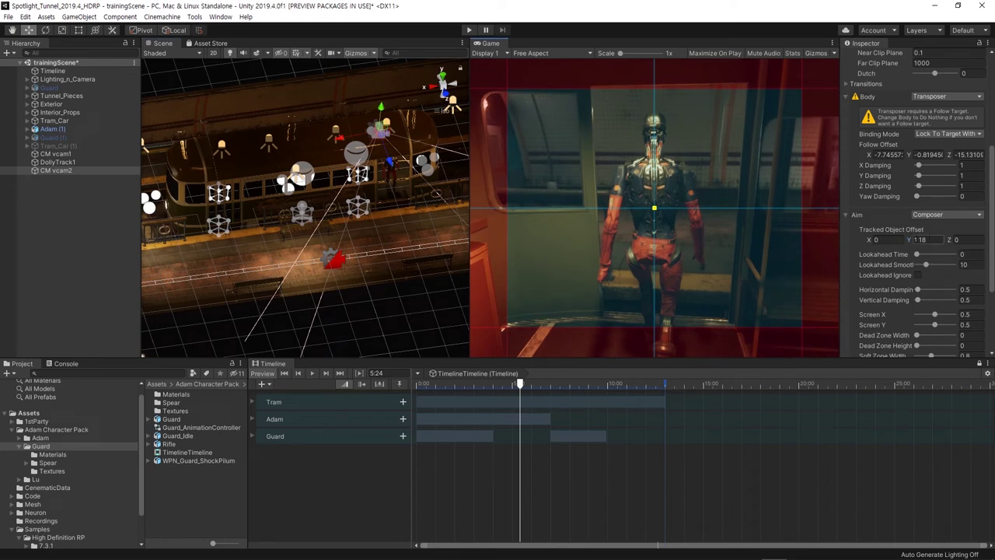
drag(912, 243, 915, 243)
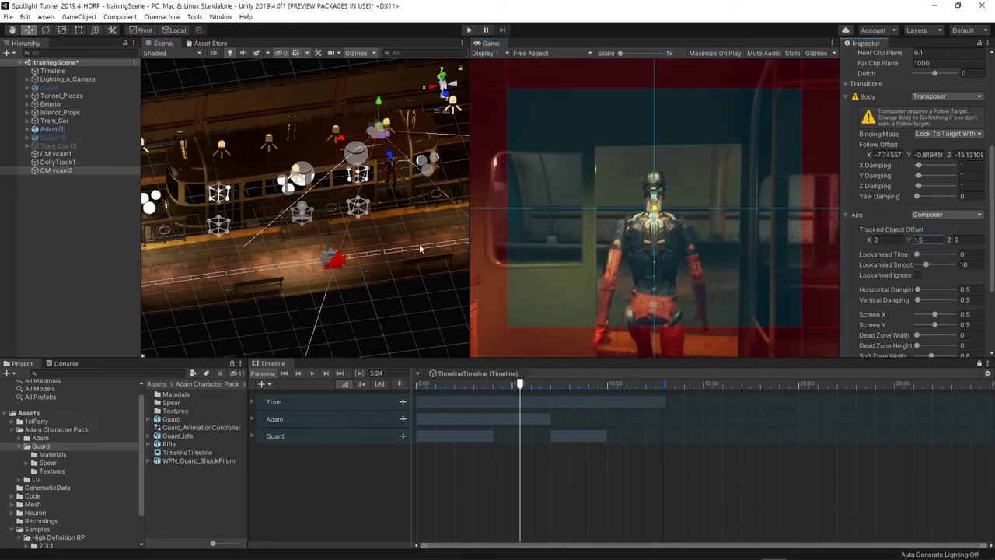
mouse_move(520, 387)
mouse_down()
mouse_move(542, 389)
mouse_move(523, 386)
mouse_up()
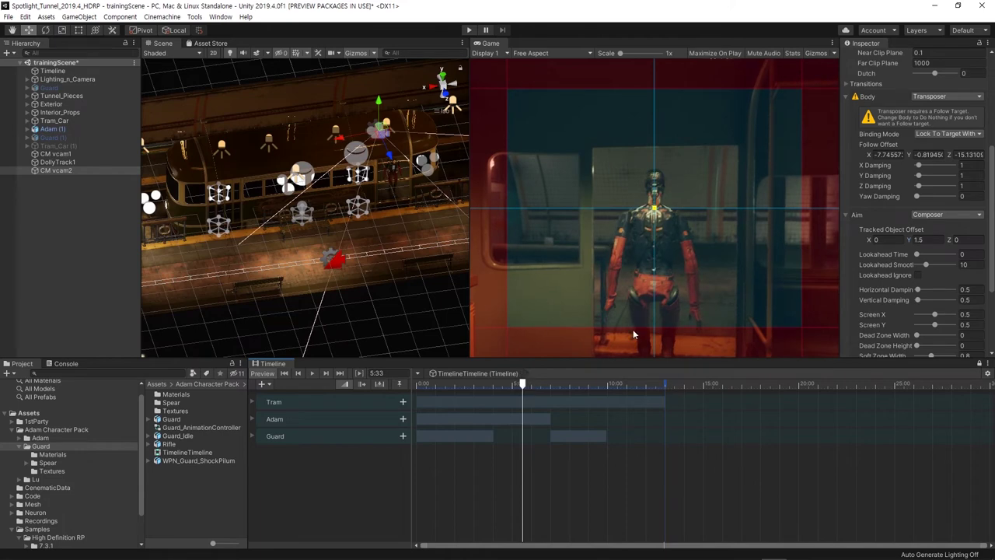
- Give CM vcam2 Basic Multi Channel Perlin noise with the Handheld_normal_strong profile
scroll(894, 224, down, 3)
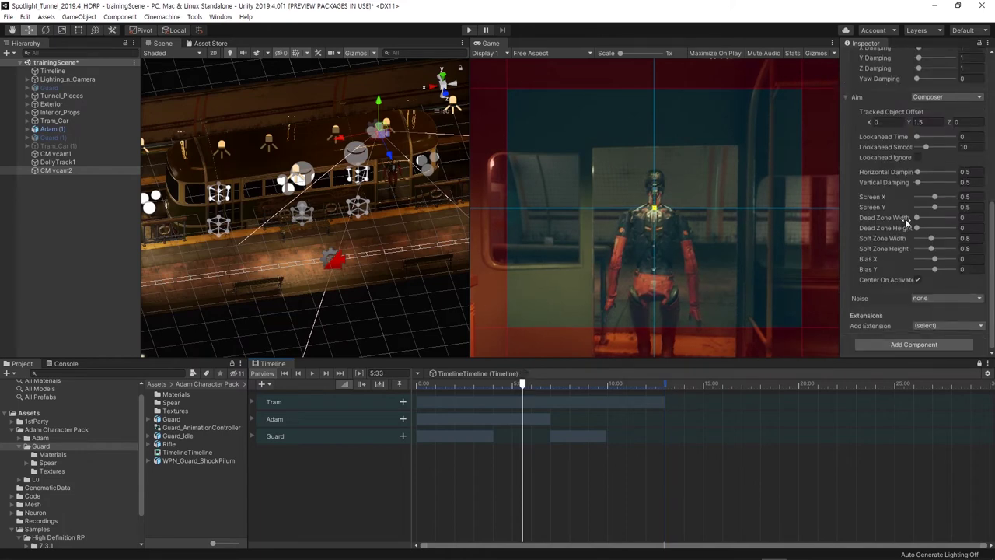
click(943, 300)
click(944, 318)
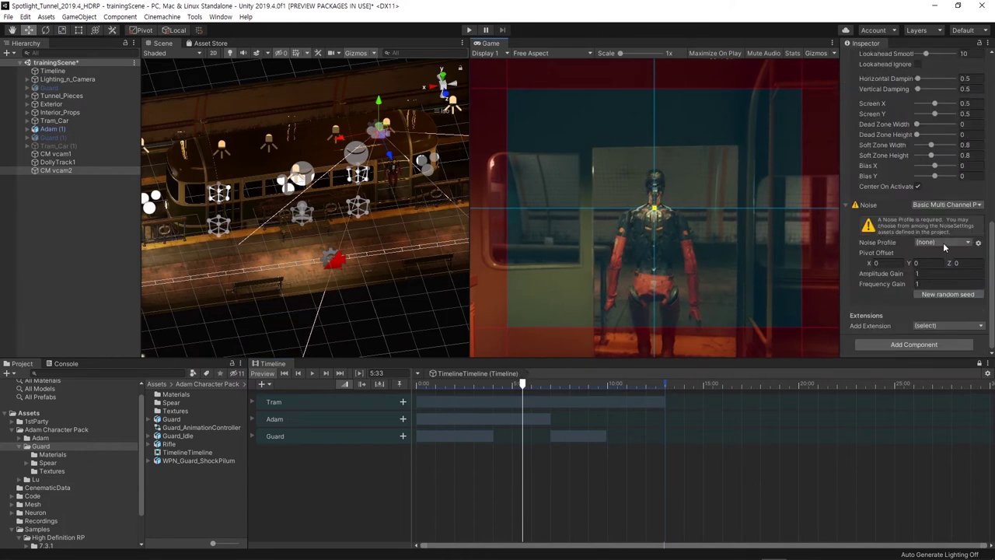
click(948, 244)
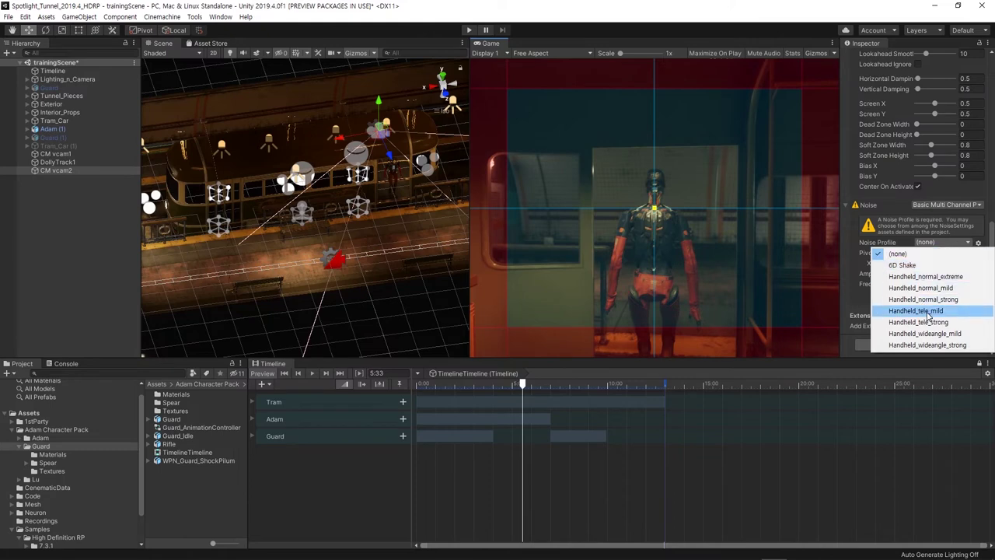
click(927, 300)
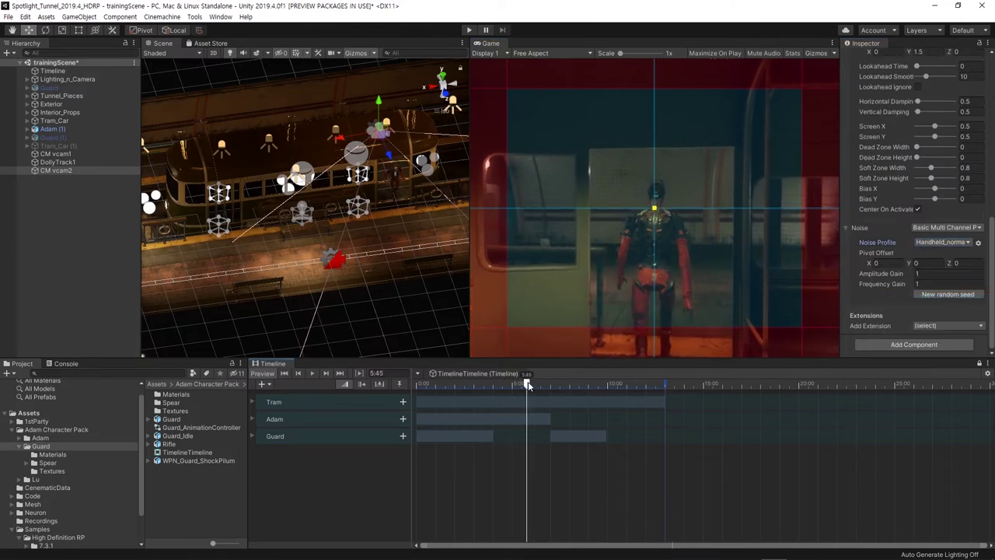
drag(524, 386, 527, 390)
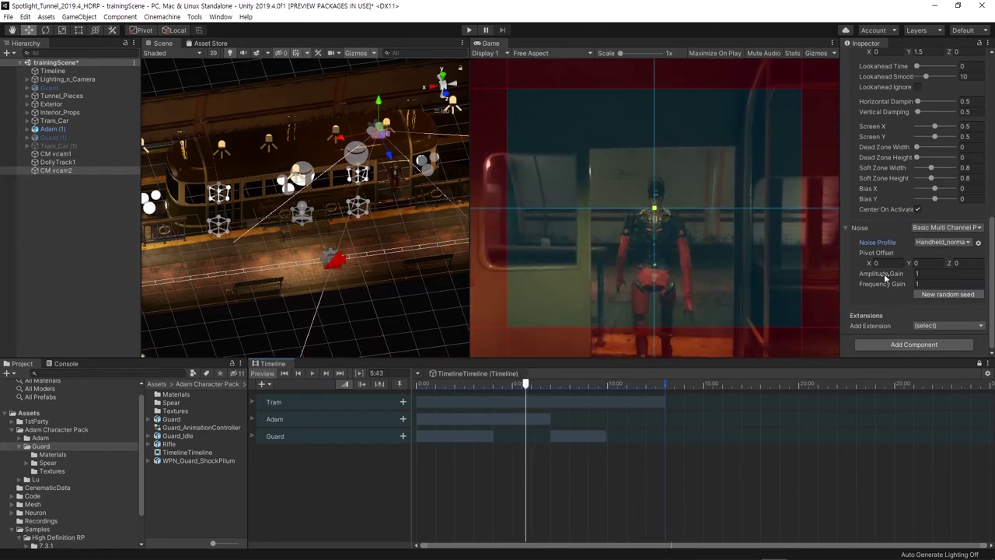
- Switch the noise profile to Handheld_wideangle_strong and play the Timeline to preview the shake
click(953, 244)
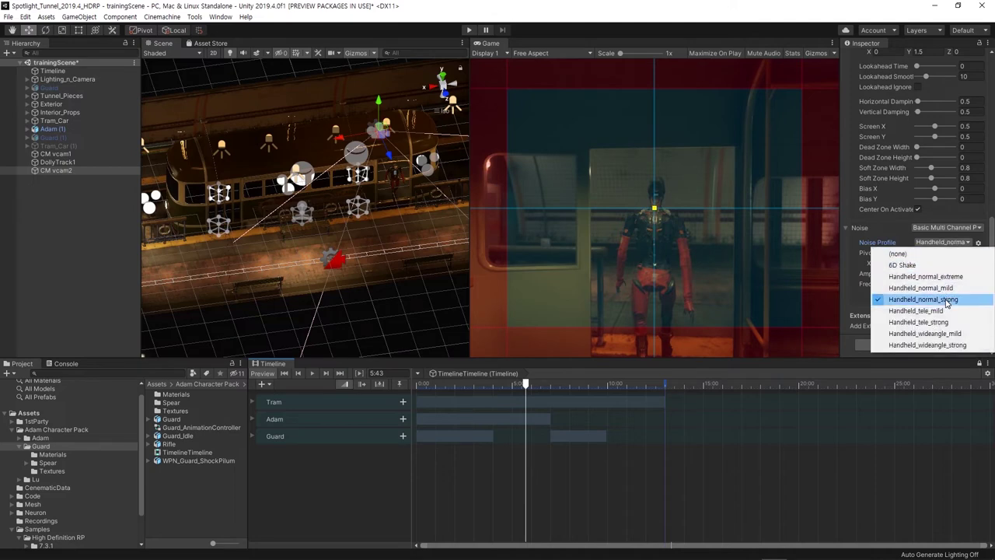
click(944, 344)
drag(524, 388, 491, 395)
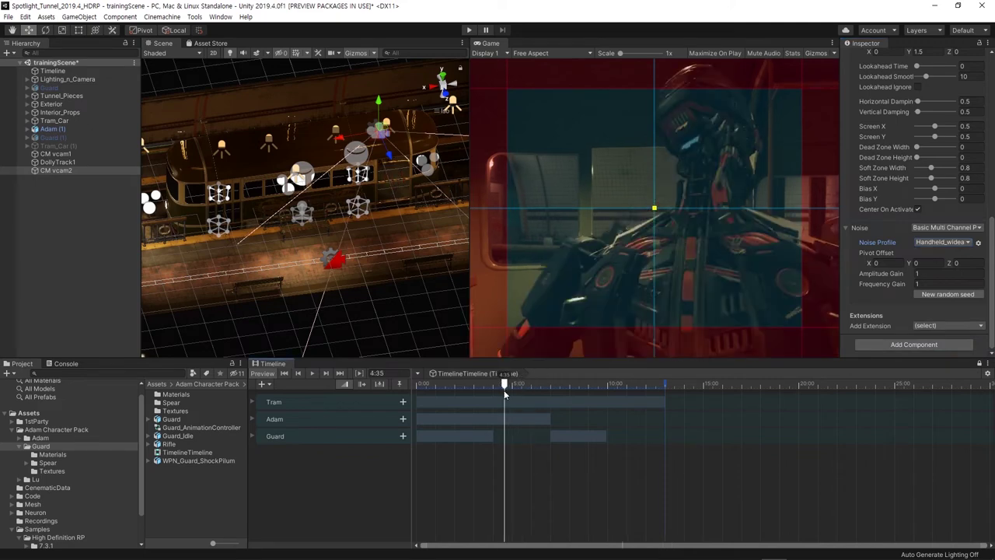
click(312, 374)
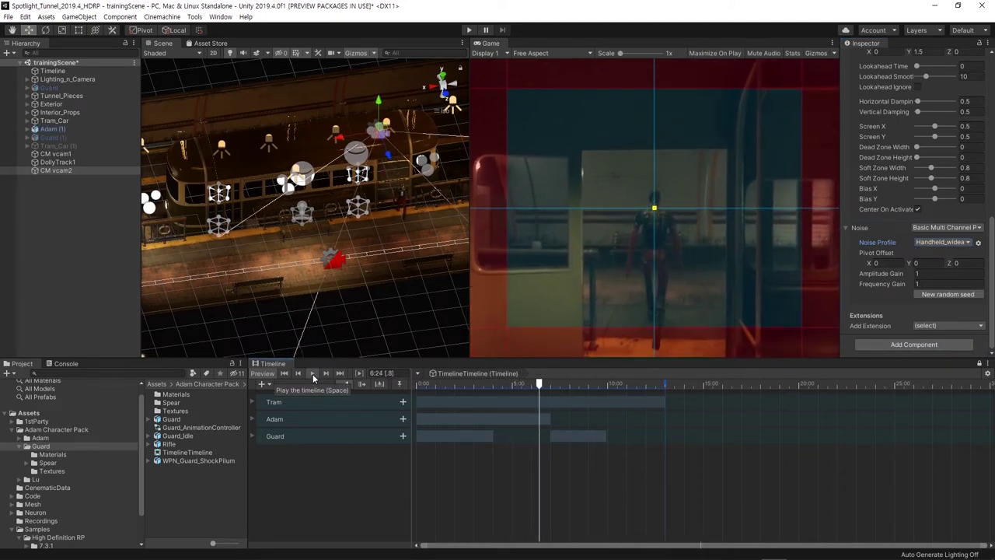
click(313, 374)
scroll(940, 186, up, 10)
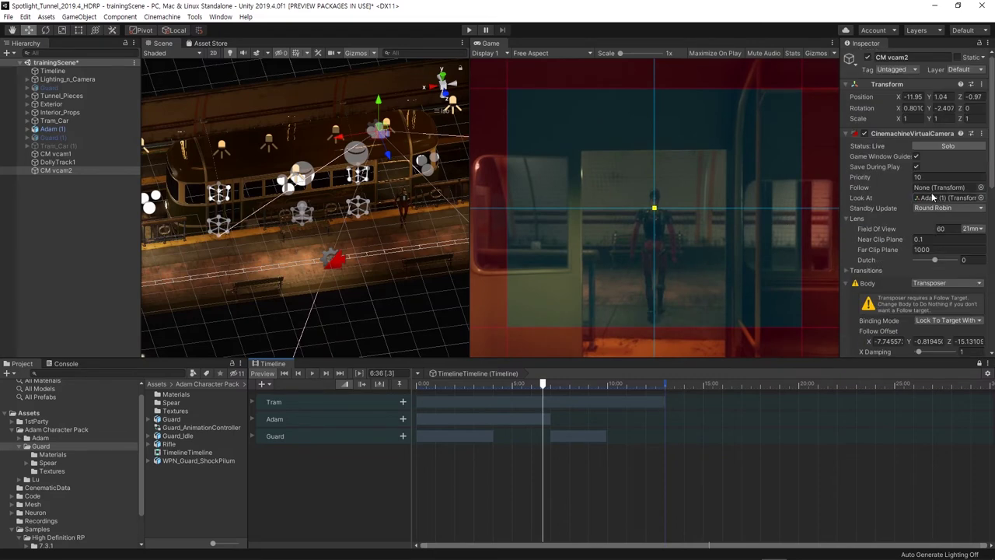
scroll(935, 201, down, 10)
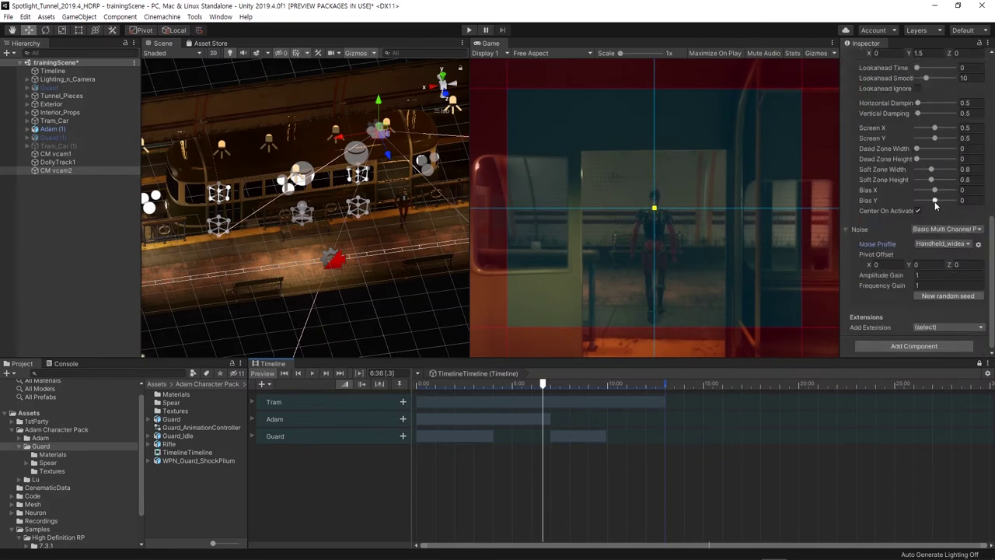
click(27, 130)
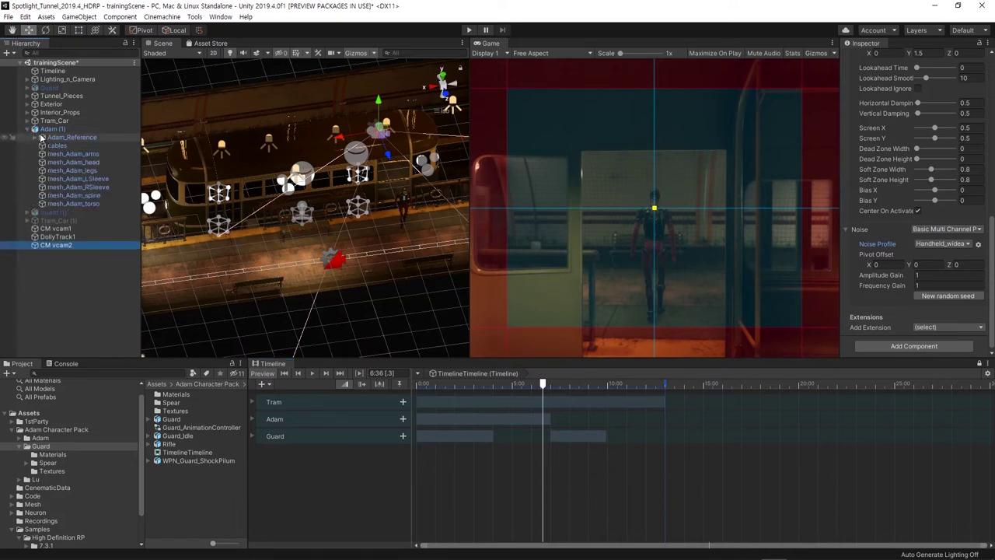
- Expand Adam (1)'s skeleton in the Hierarchy down to the Bip01 Head bone
click(34, 137)
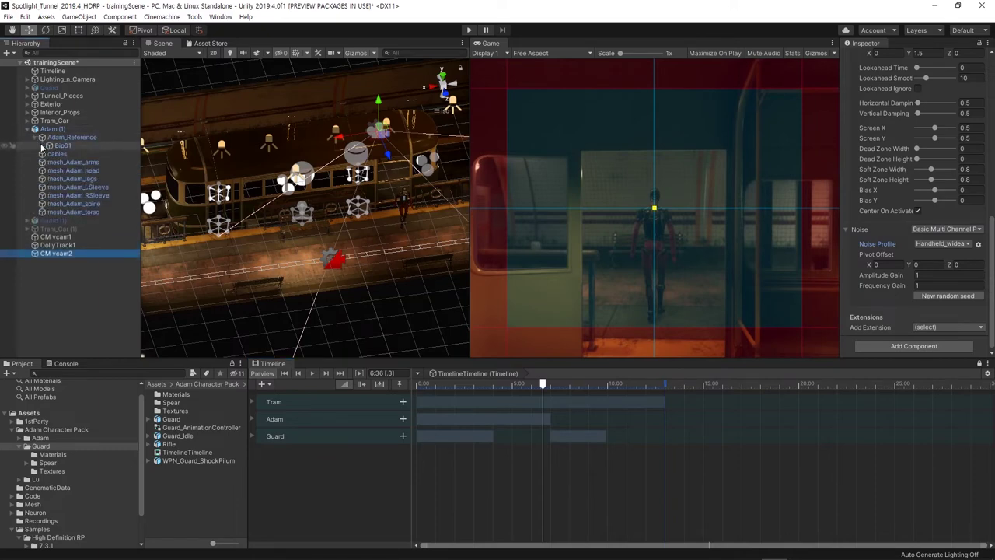
click(43, 146)
click(49, 155)
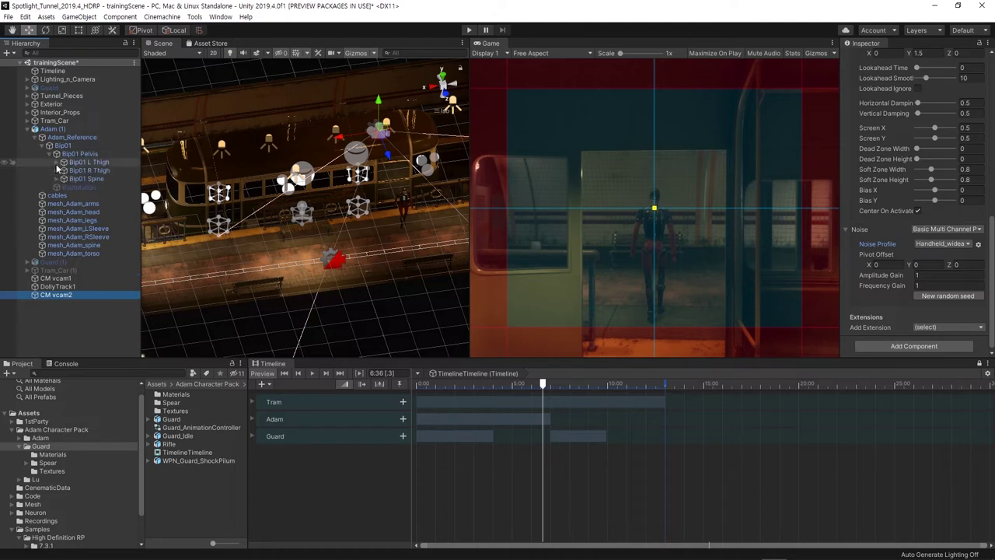
click(58, 180)
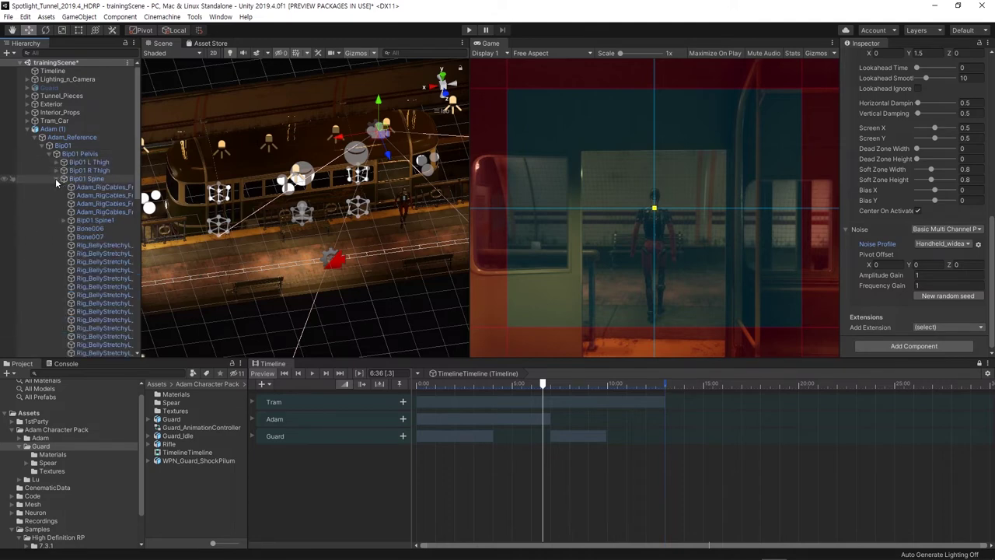
click(65, 222)
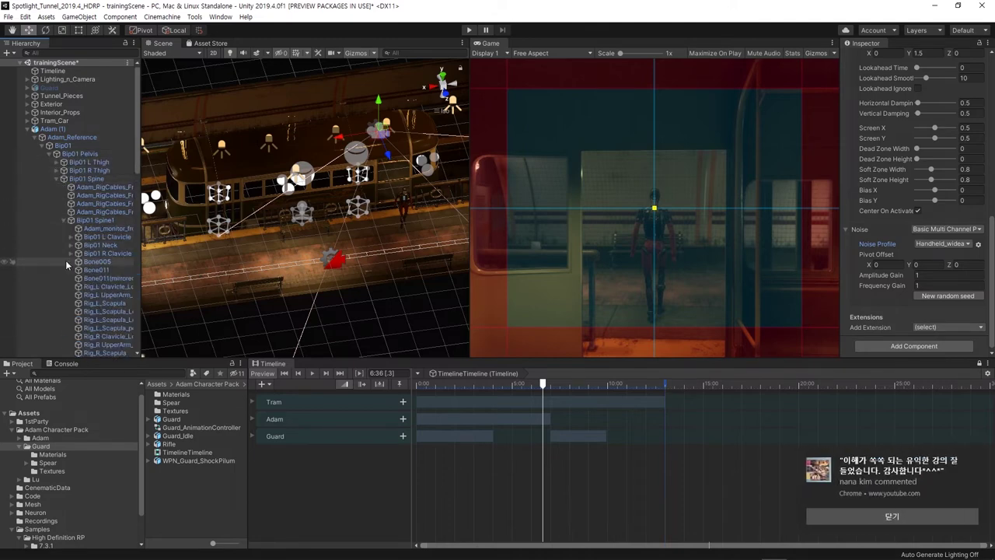
click(69, 245)
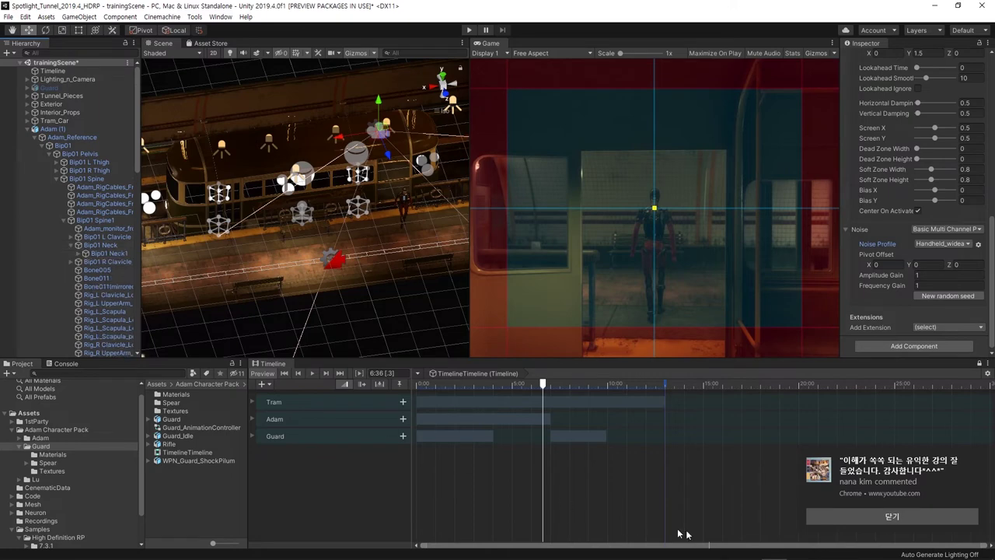
click(859, 516)
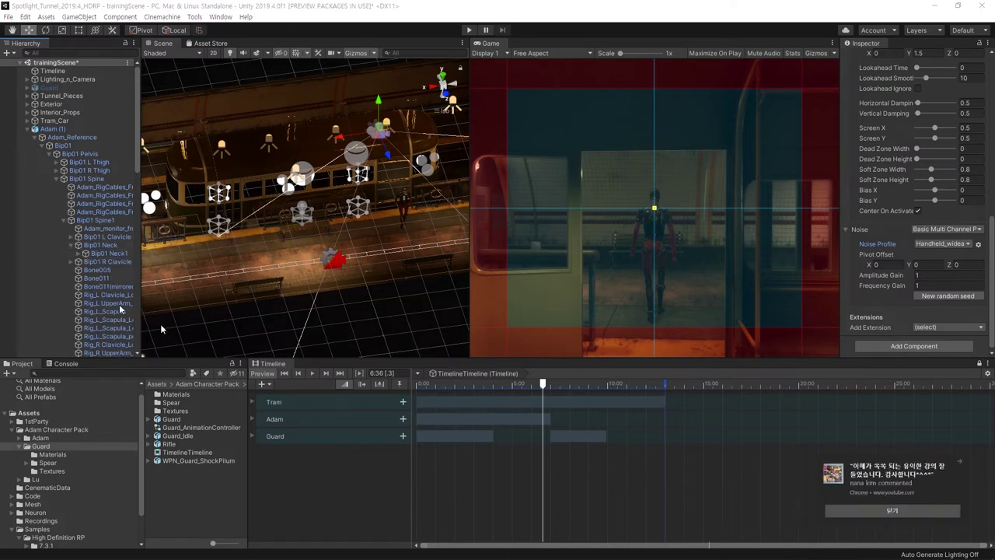
click(79, 255)
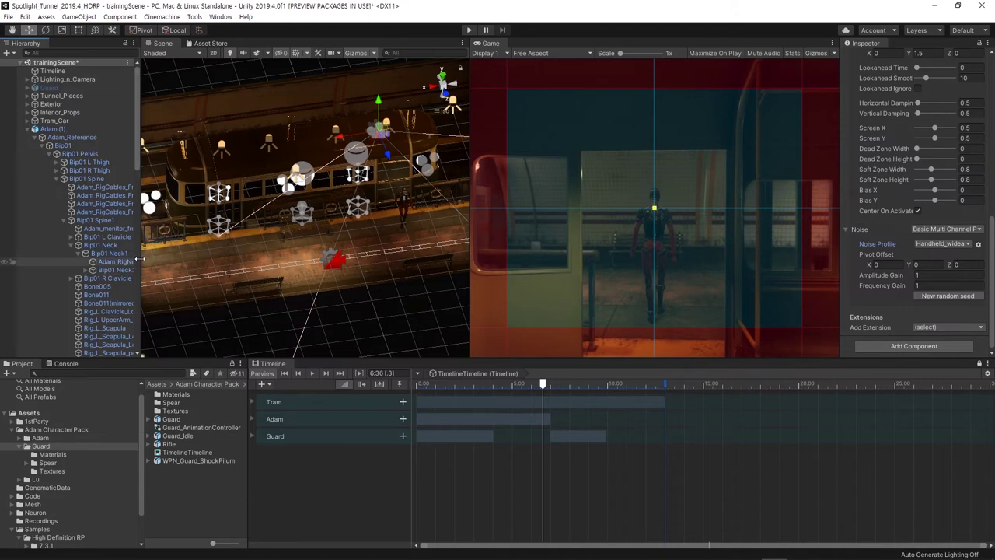
drag(141, 258, 173, 260)
click(87, 270)
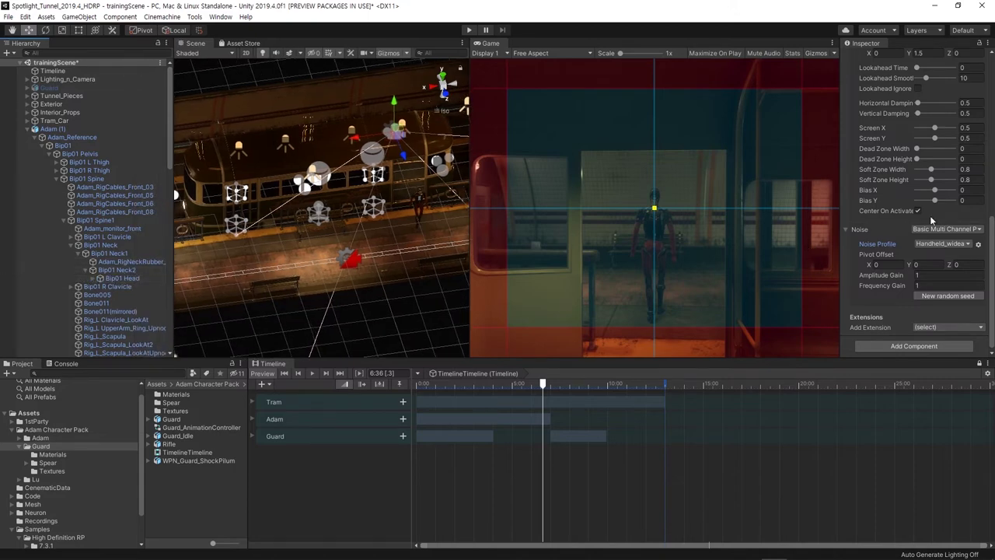
scroll(930, 215, up, 10)
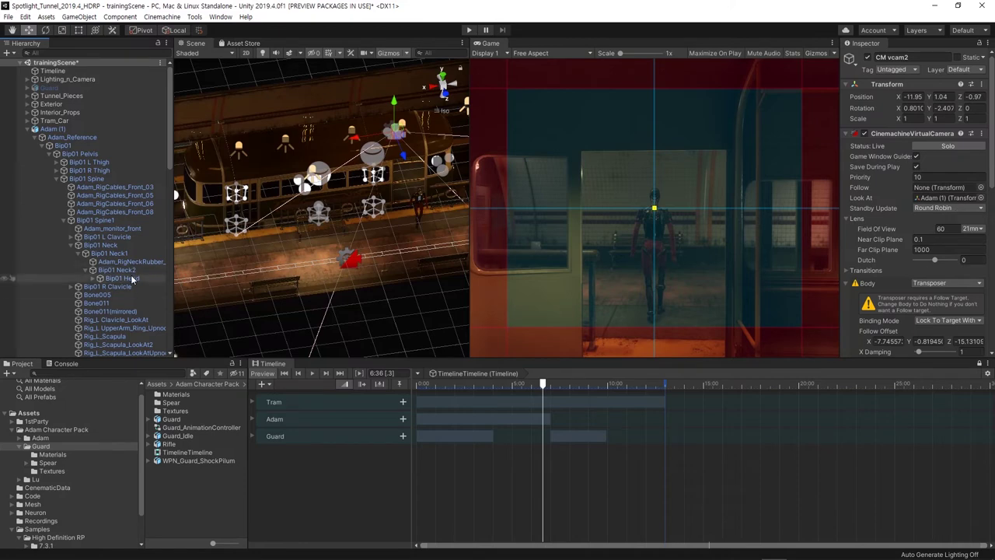
- Make Bip01 Head CM vcam2's Look At target and scrub to check the head framing
drag(131, 274, 958, 199)
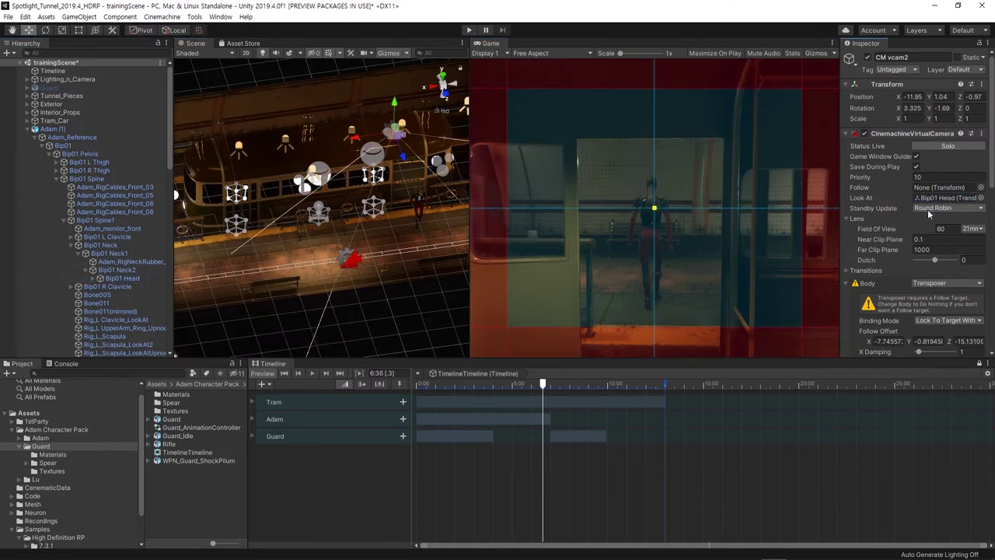
mouse_move(545, 385)
mouse_down()
mouse_move(530, 389)
mouse_move(549, 389)
mouse_up()
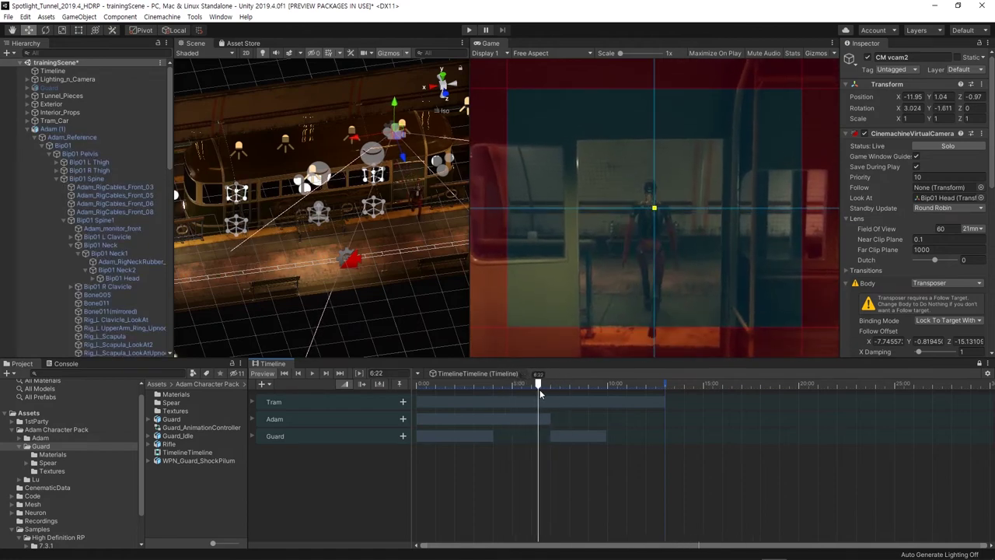
drag(557, 392, 527, 395)
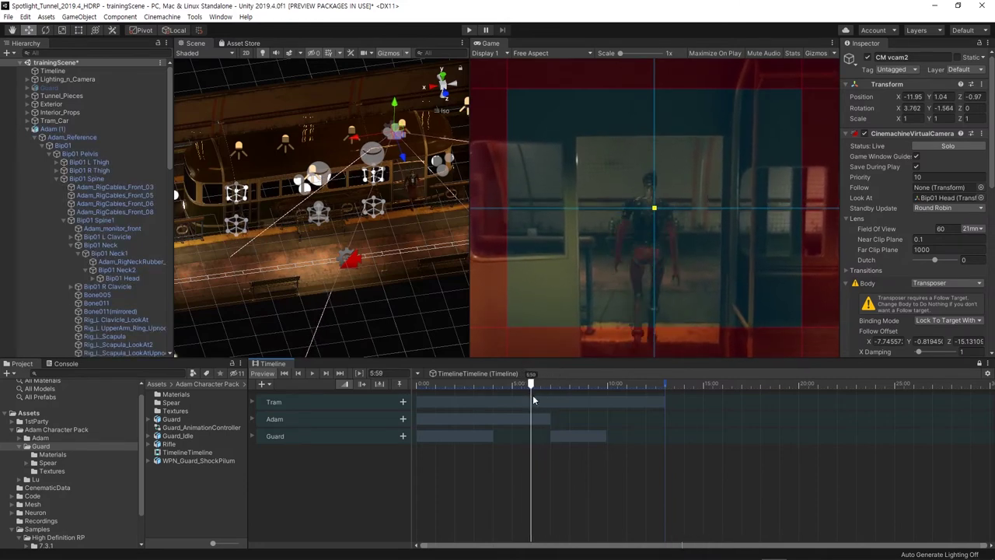
mouse_move(528, 395)
mouse_down()
mouse_move(513, 402)
mouse_move(557, 403)
mouse_move(522, 404)
mouse_up()
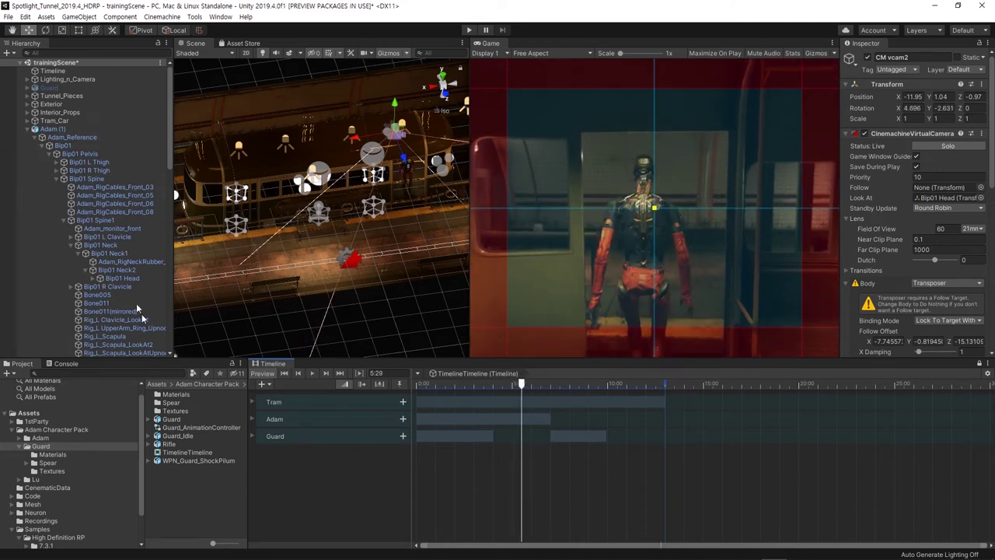
- Move CM vcam2 lower and slightly back so it frames Adam in the train doorway
scroll(117, 323, down, 5)
scroll(93, 334, down, 5)
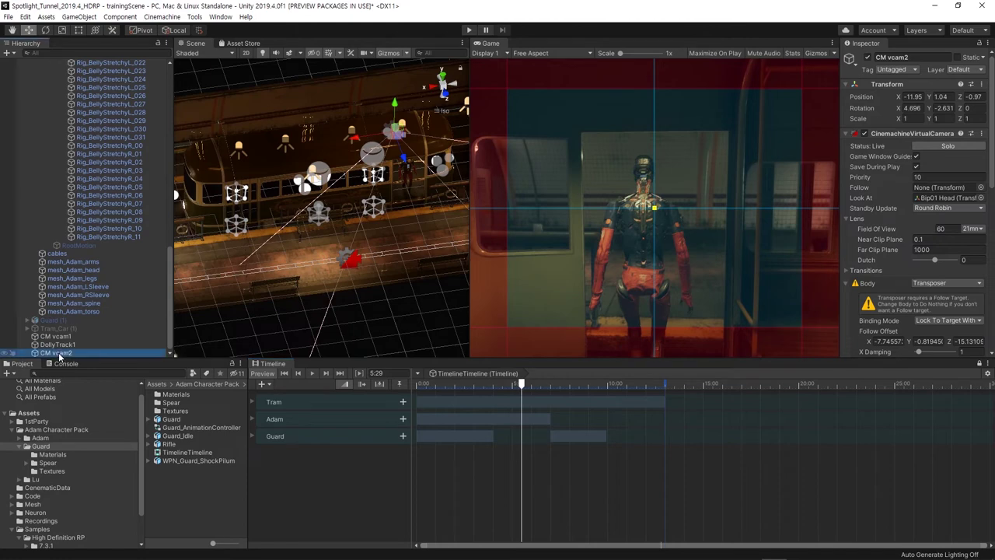
mouse_move(396, 113)
mouse_down()
mouse_move(400, 105)
mouse_move(402, 149)
mouse_up()
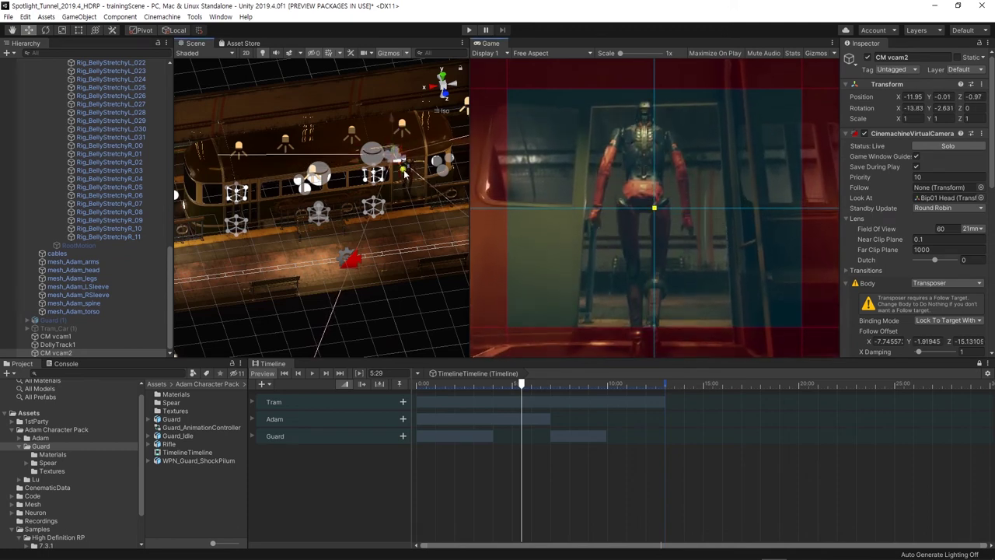
drag(404, 175, 402, 174)
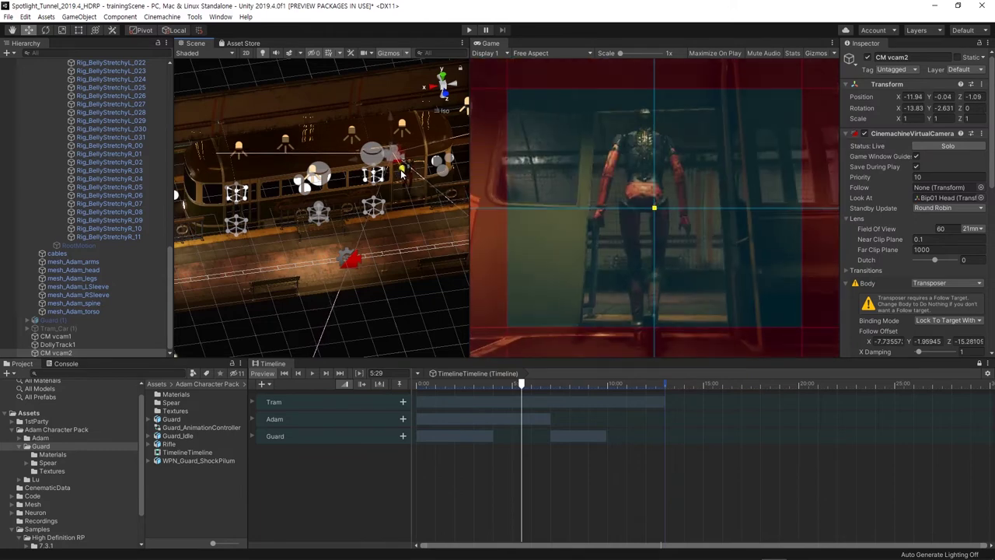
mouse_move(523, 386)
mouse_down()
mouse_move(546, 387)
mouse_move(524, 386)
mouse_up()
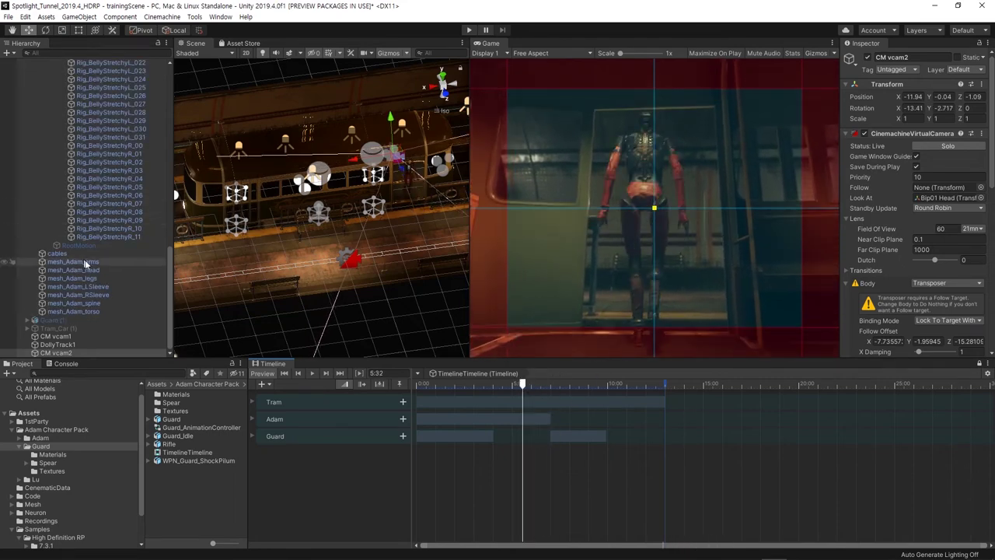
- Expand and collapse the Adam track group in the Timeline, then scrub the playhead forward
scroll(85, 264, up, 10)
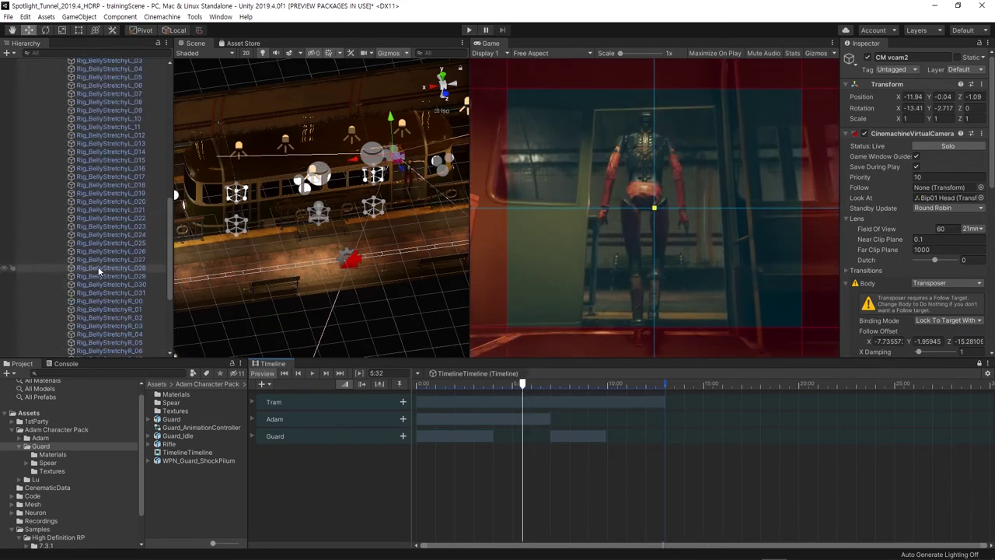
click(251, 419)
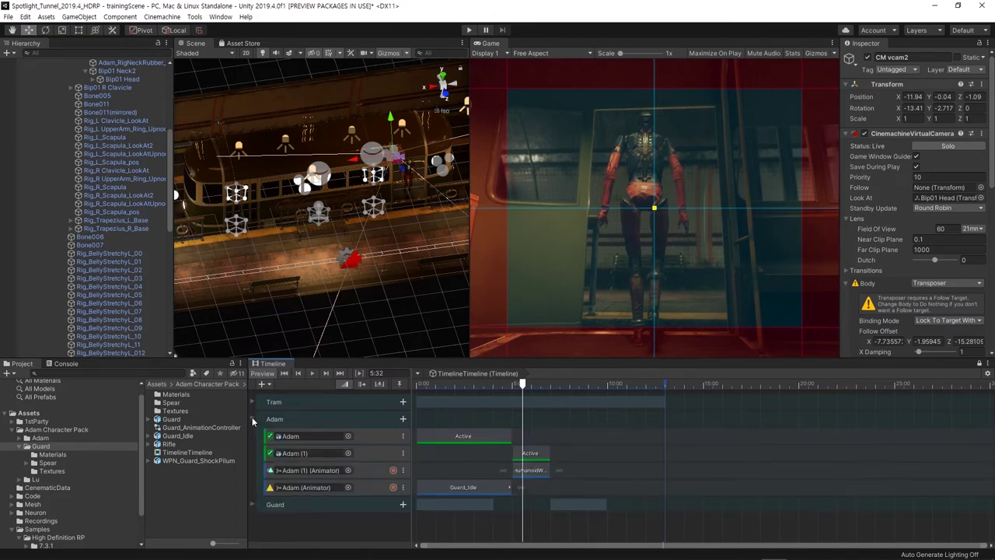
click(252, 419)
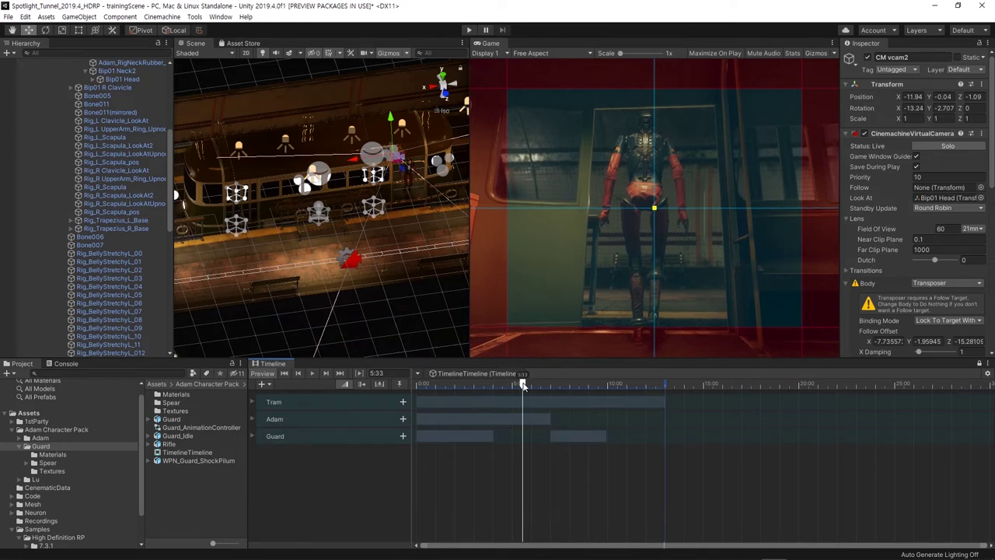
drag(523, 383, 571, 384)
scroll(84, 134, up, 5)
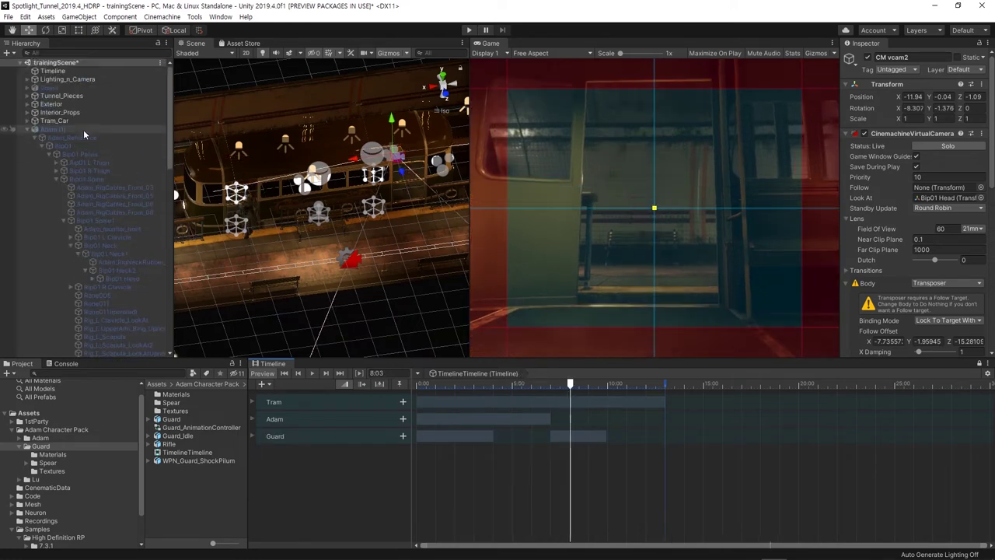
- Collapse Adam, then view the guard on the platform in perspective, scrubbing from 7:50 to 8:08
click(28, 130)
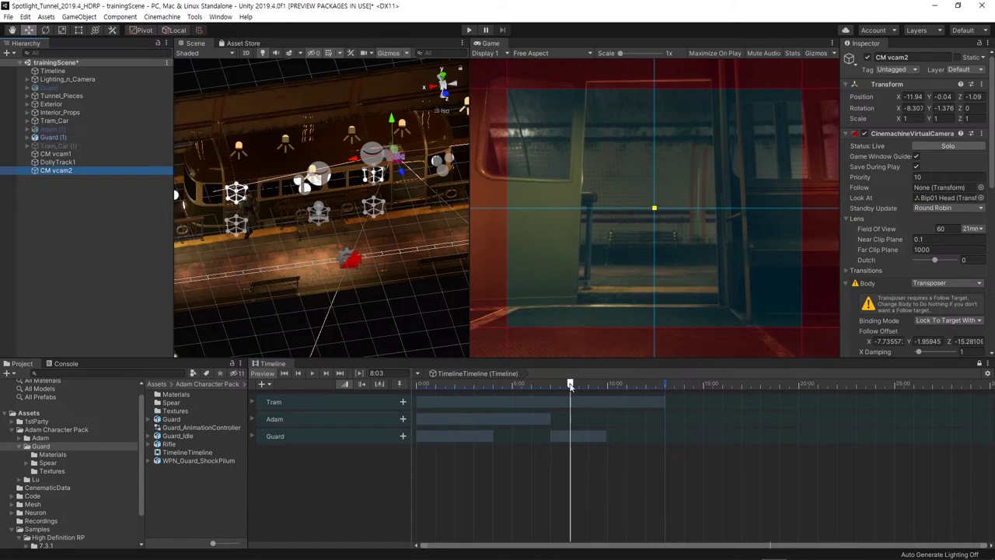
drag(601, 387, 567, 395)
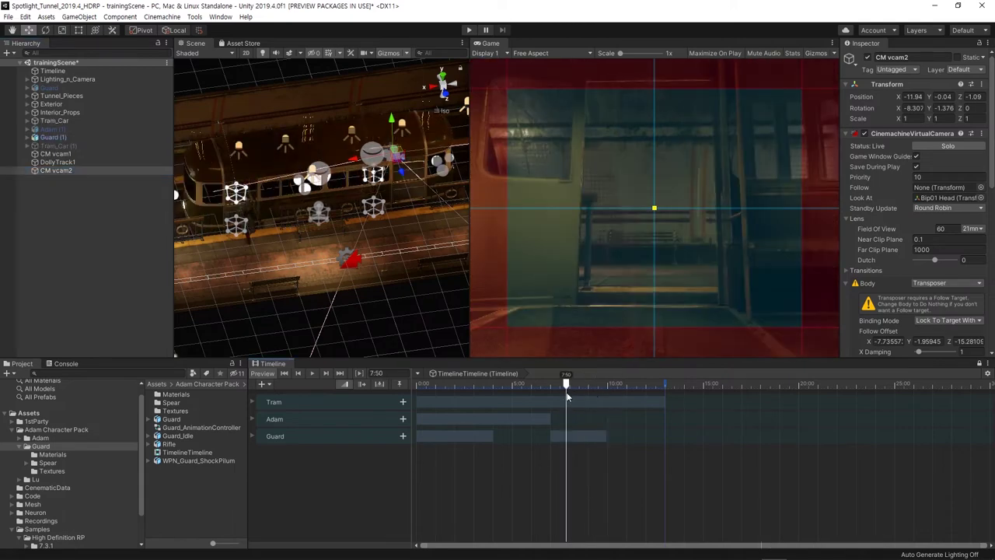
scroll(315, 285, up, 2)
scroll(315, 279, up, 2)
scroll(321, 283, up, 2)
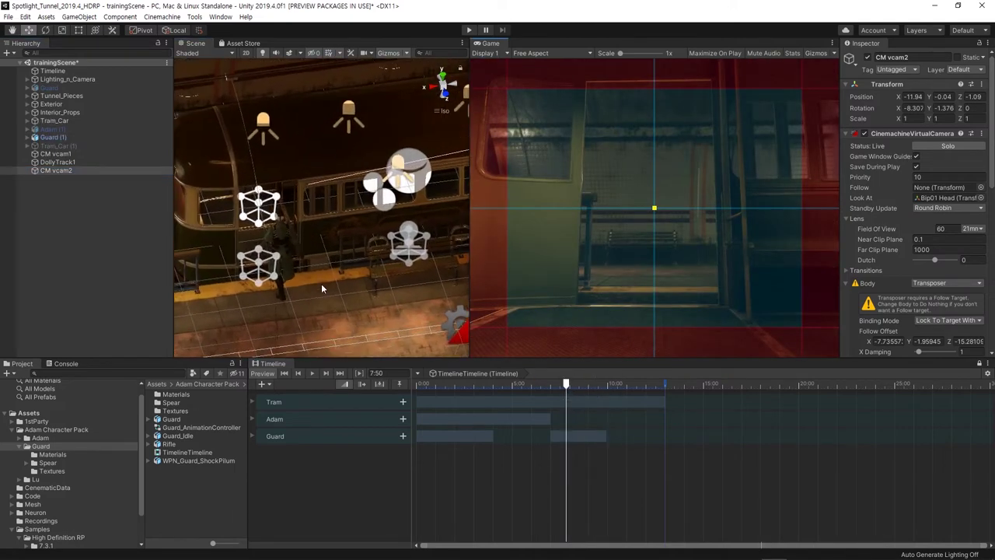
click(443, 87)
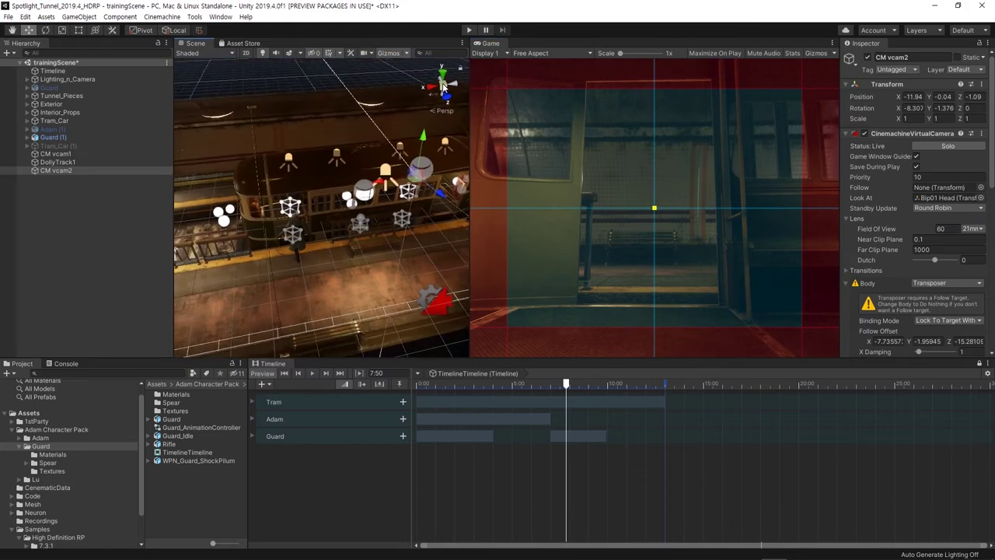
mouse_move(445, 92)
mouse_down()
mouse_move(416, 210)
mouse_move(370, 250)
mouse_up()
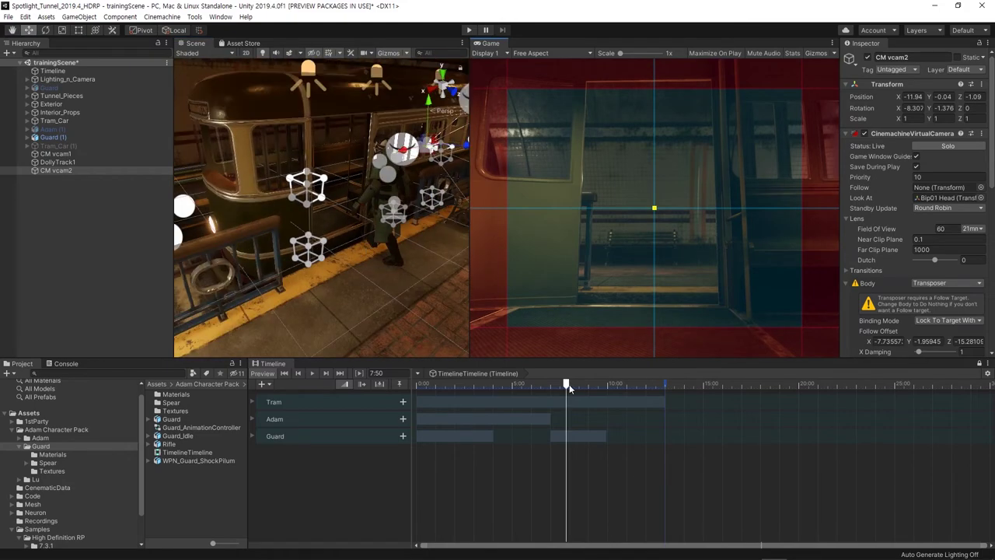
drag(565, 389, 573, 393)
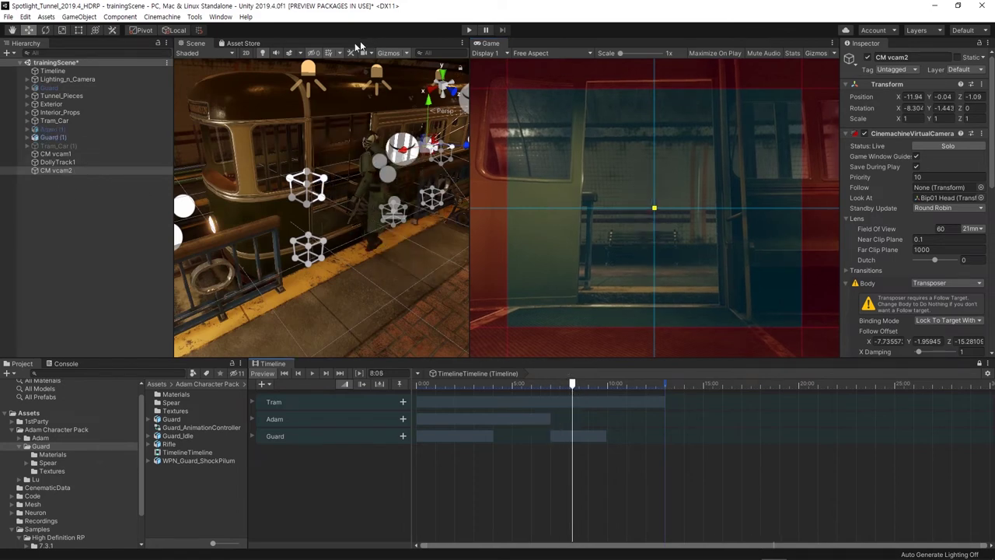
click(159, 16)
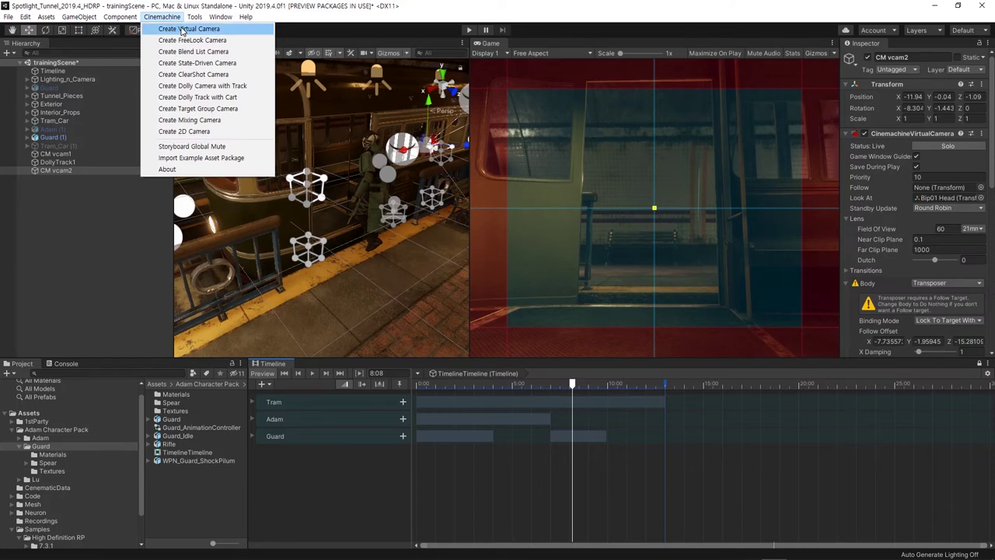
- Create CM vcam3 beside the train and move the playhead to 8:31
click(183, 29)
drag(359, 227, 261, 162)
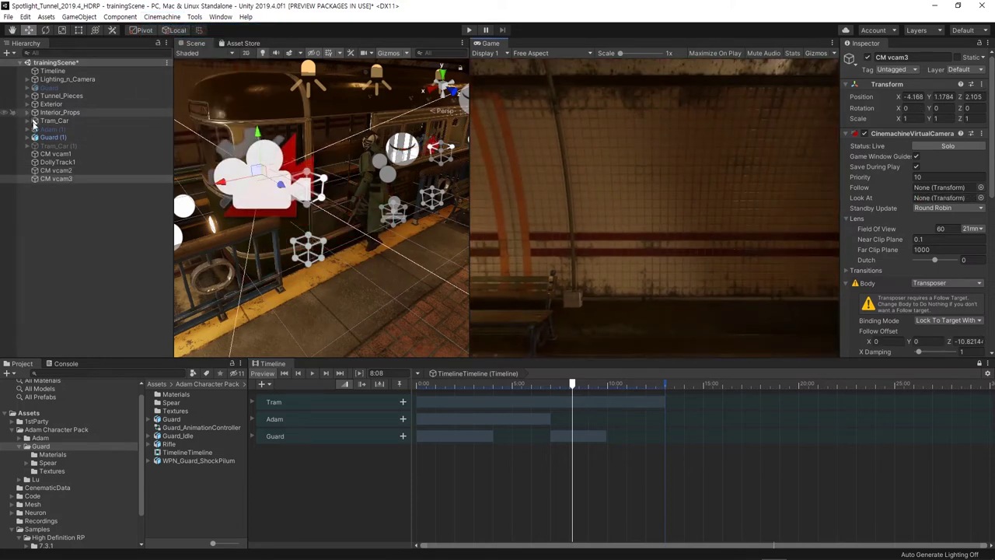
drag(573, 391, 579, 385)
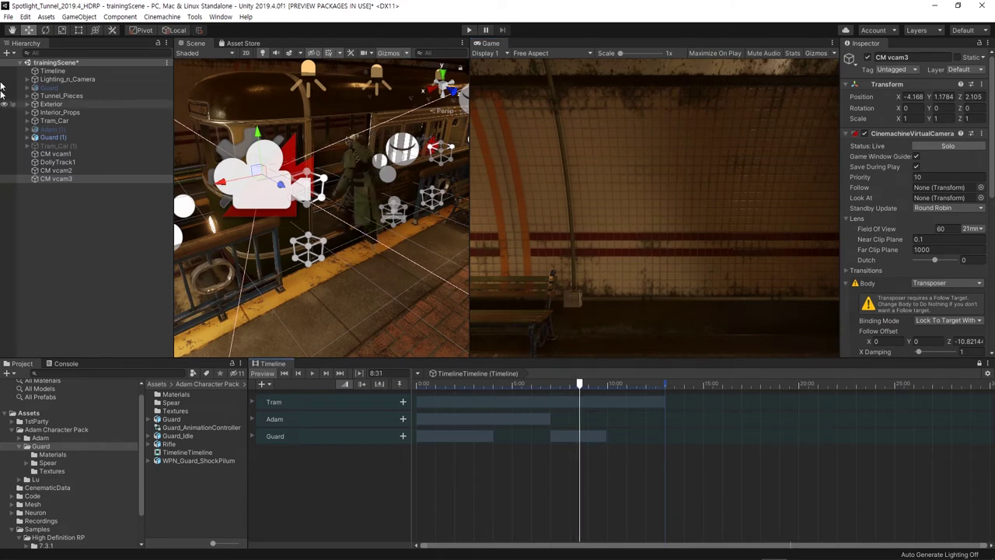
- Expand Guard (1) > Guard_Reference > Bip001 down to the Bip001 Head bone
click(27, 137)
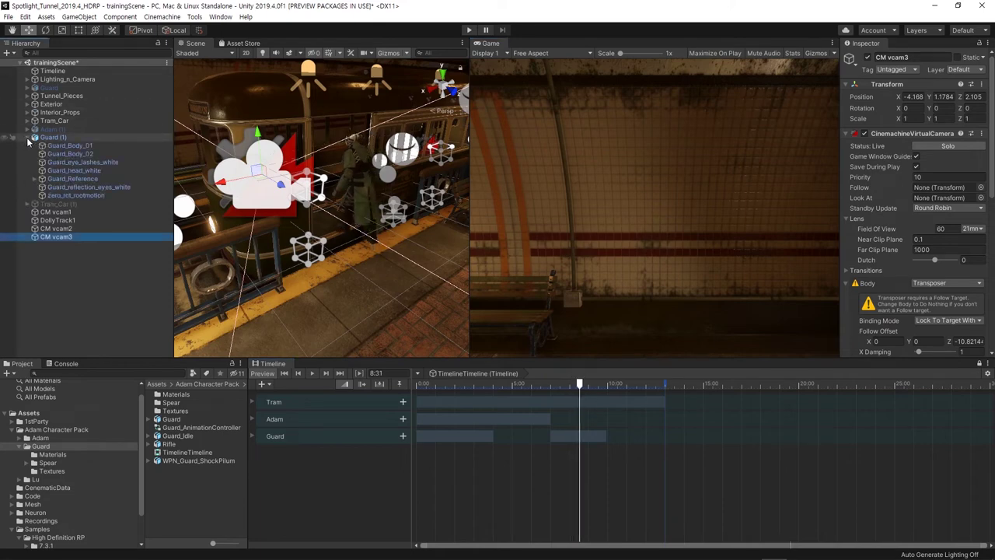
click(34, 179)
click(42, 187)
click(49, 195)
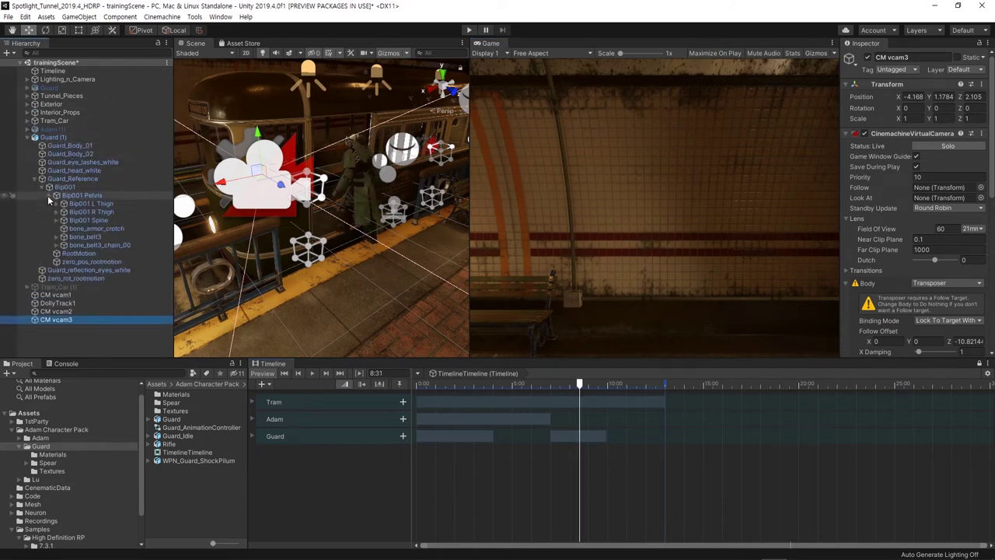
click(58, 221)
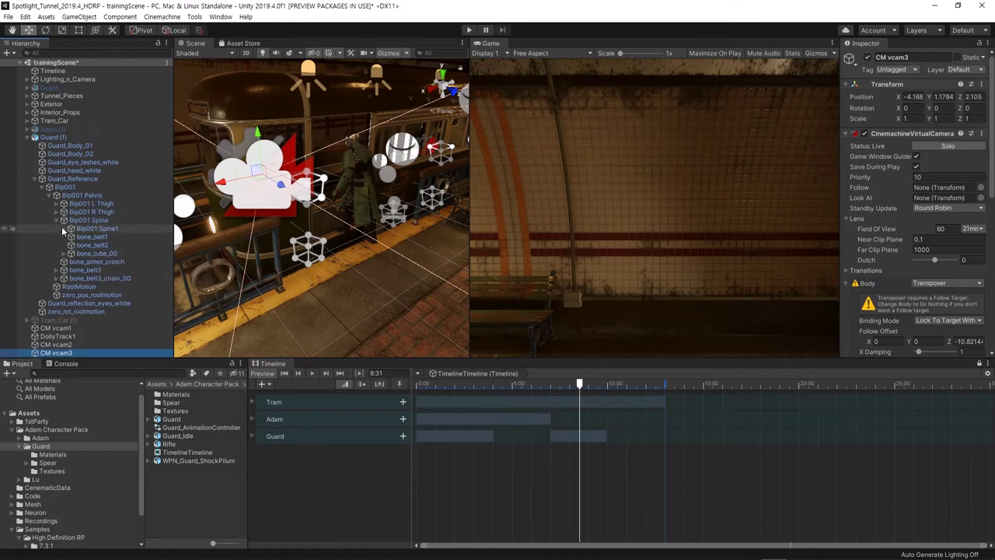
click(71, 228)
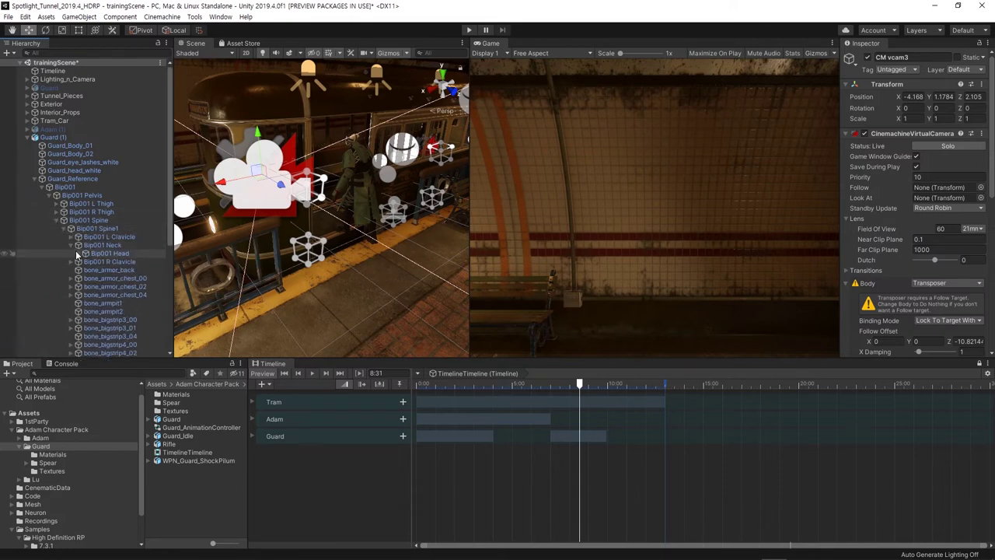
click(85, 254)
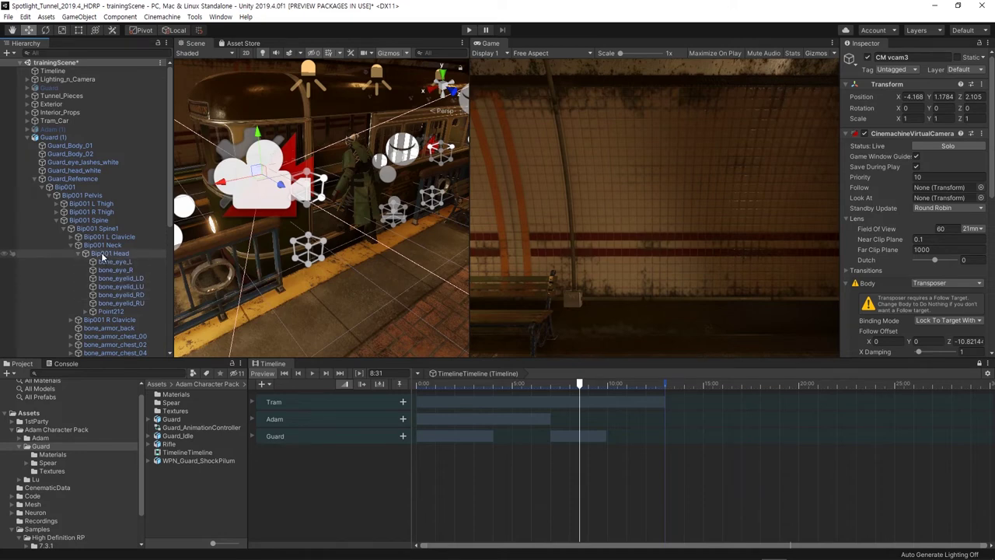
scroll(109, 272, down, 10)
scroll(107, 255, up, 5)
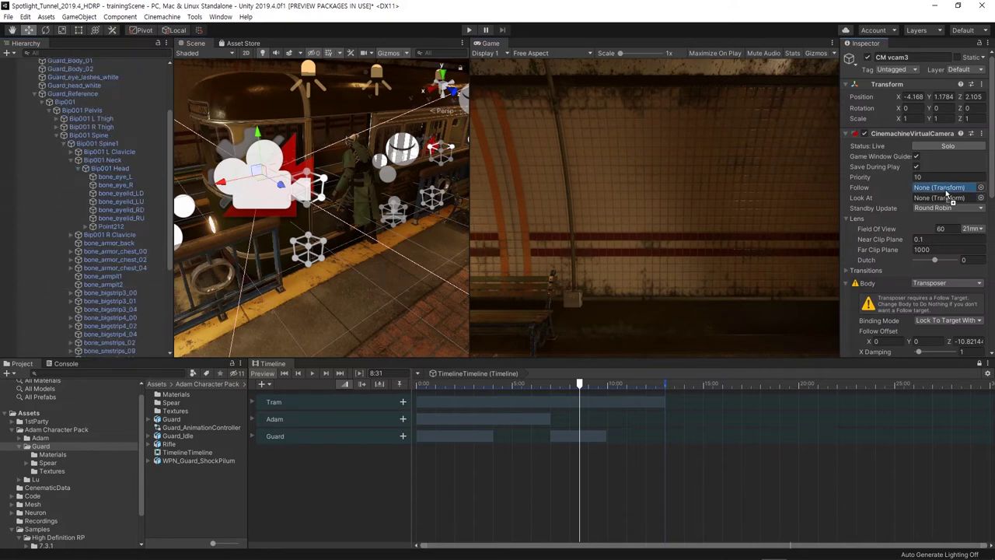
- Aim CM vcam3 at the guard's Bip001 Head and move it to frame his face
drag(946, 201, 944, 199)
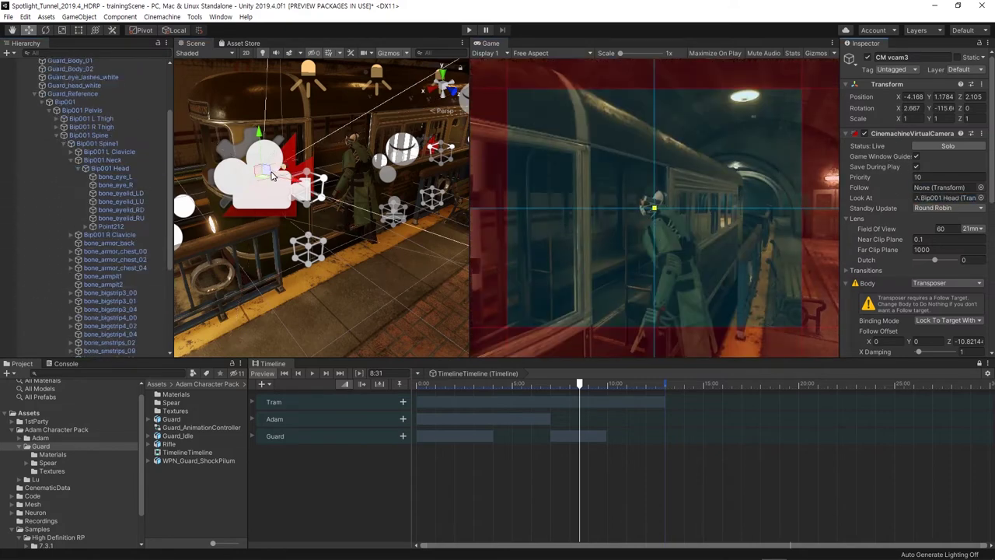
mouse_move(262, 181)
mouse_down()
mouse_move(244, 147)
mouse_move(251, 151)
mouse_up()
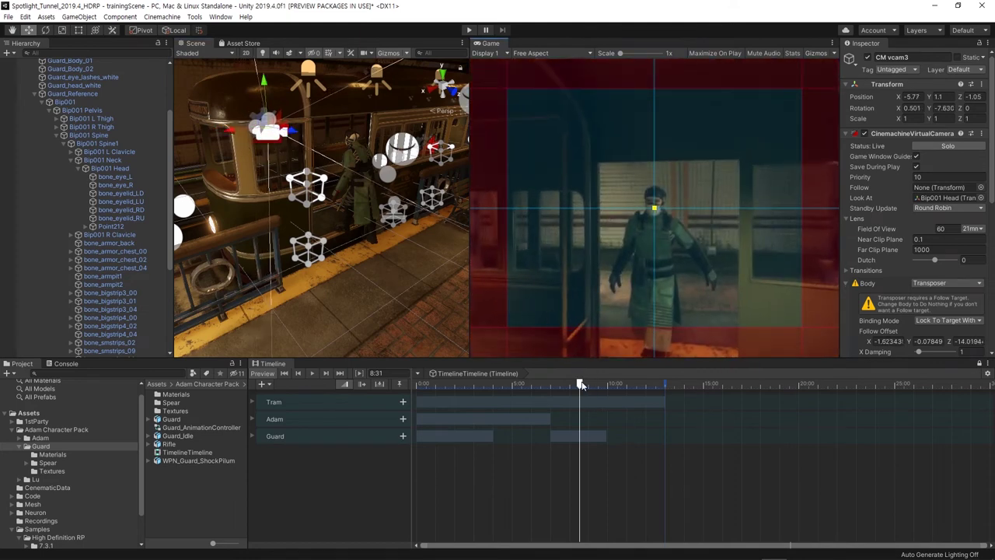
drag(582, 386, 606, 385)
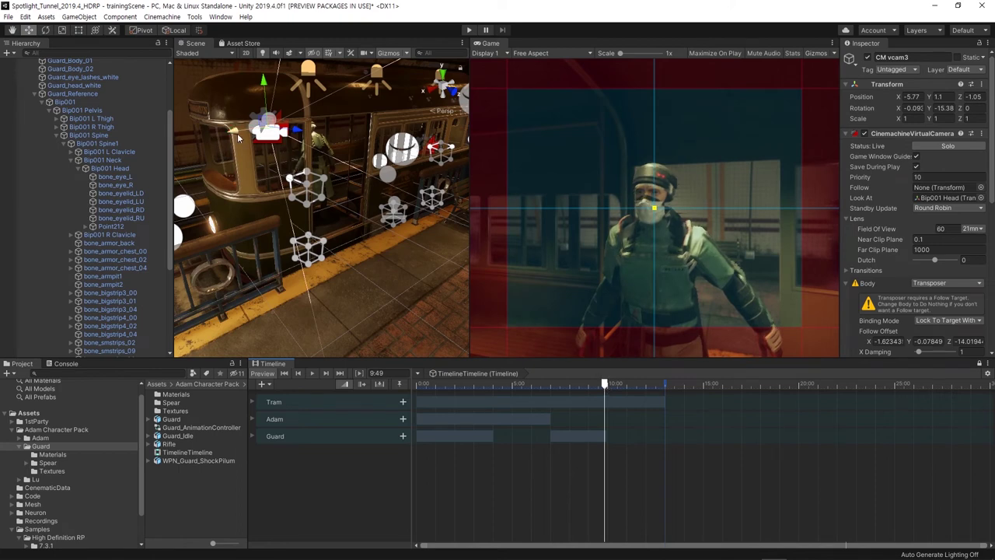
drag(238, 137, 305, 131)
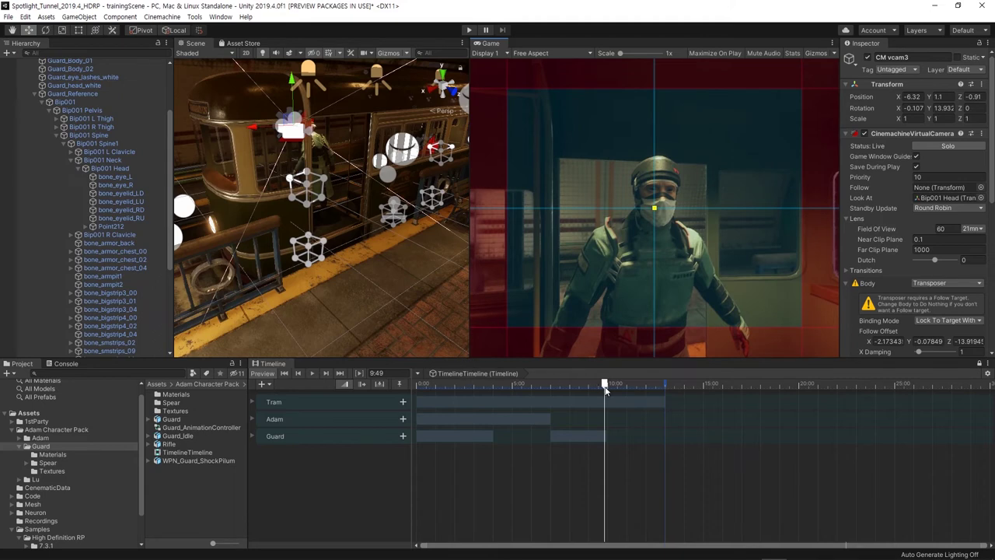
drag(304, 133, 317, 137)
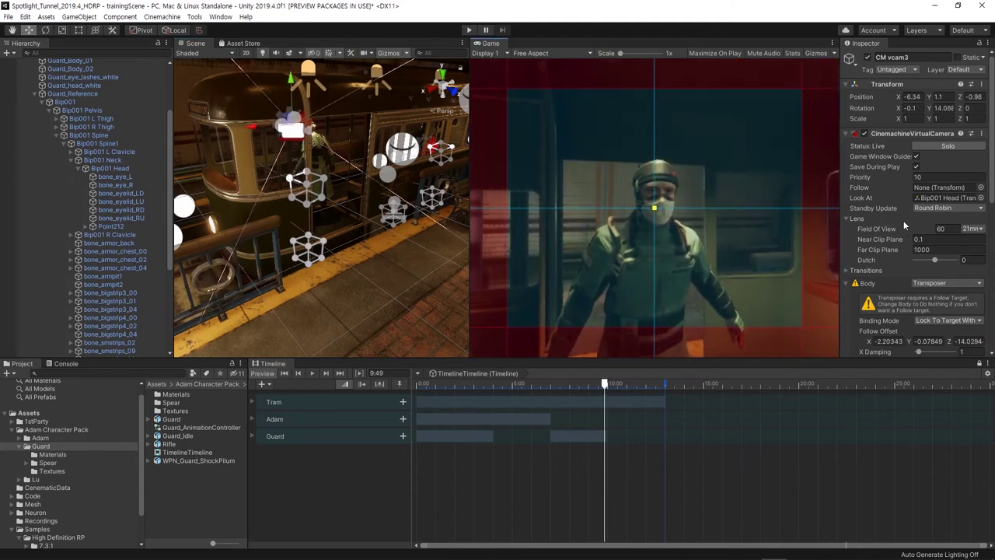
- Switch to the 58mm lens, place the masked face right of centre, and play from 8:50
click(977, 229)
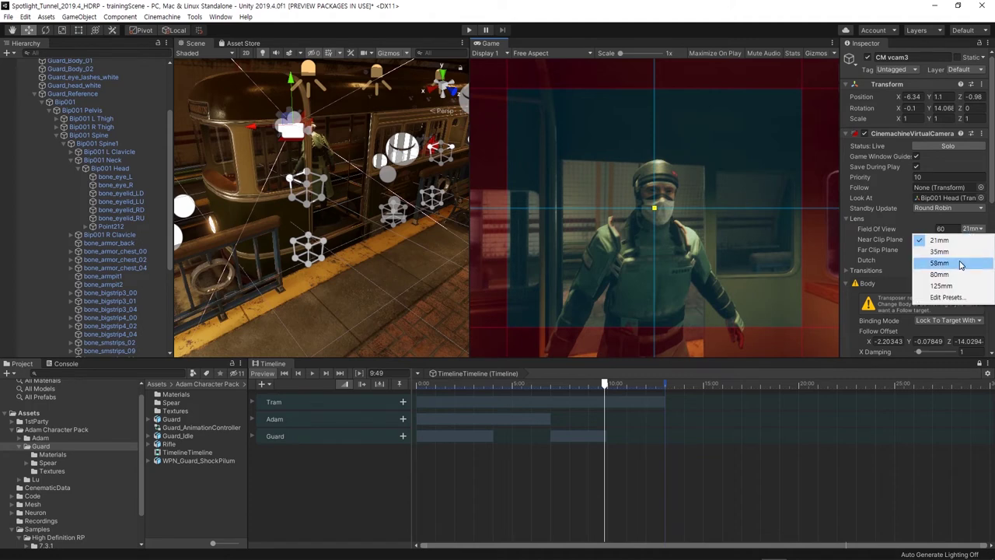
click(961, 264)
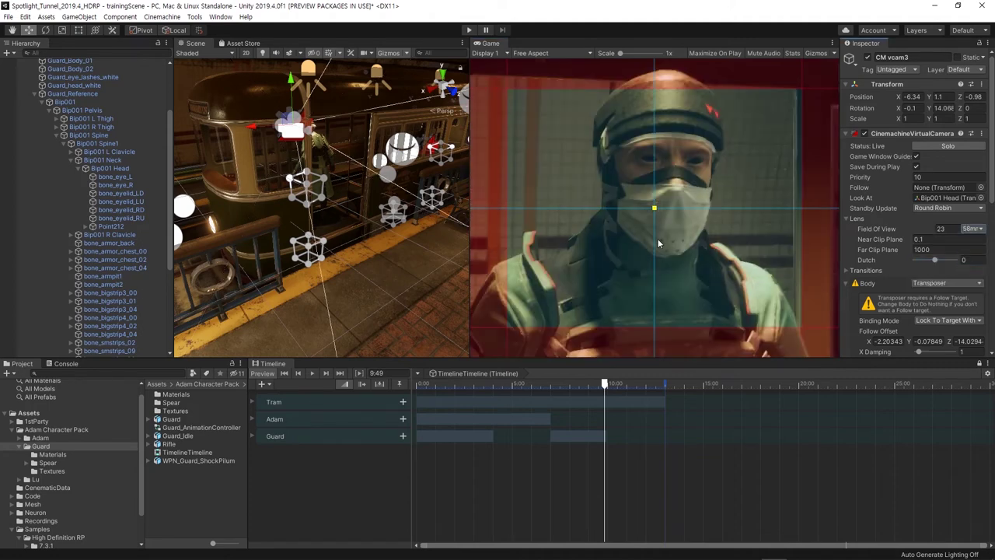
drag(654, 210, 728, 270)
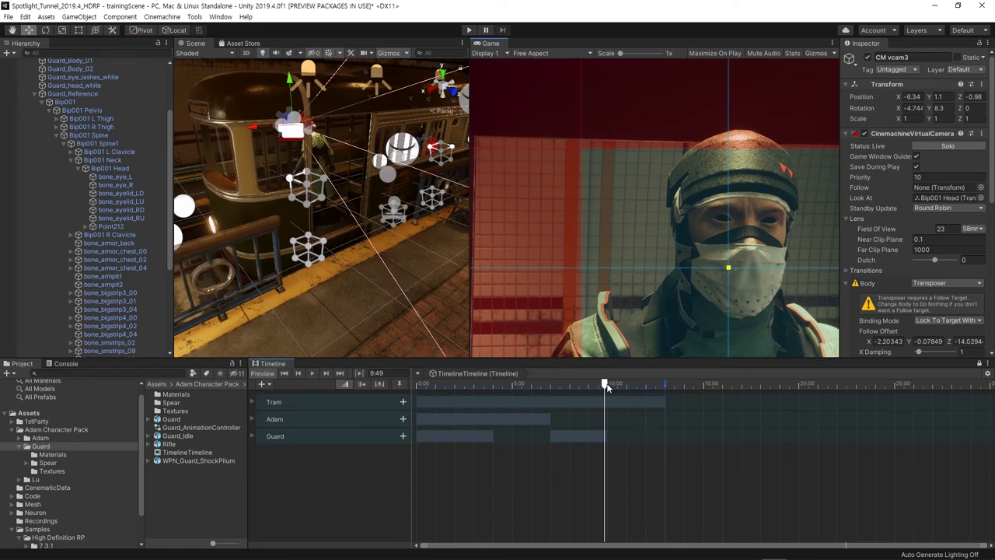
drag(607, 388, 587, 386)
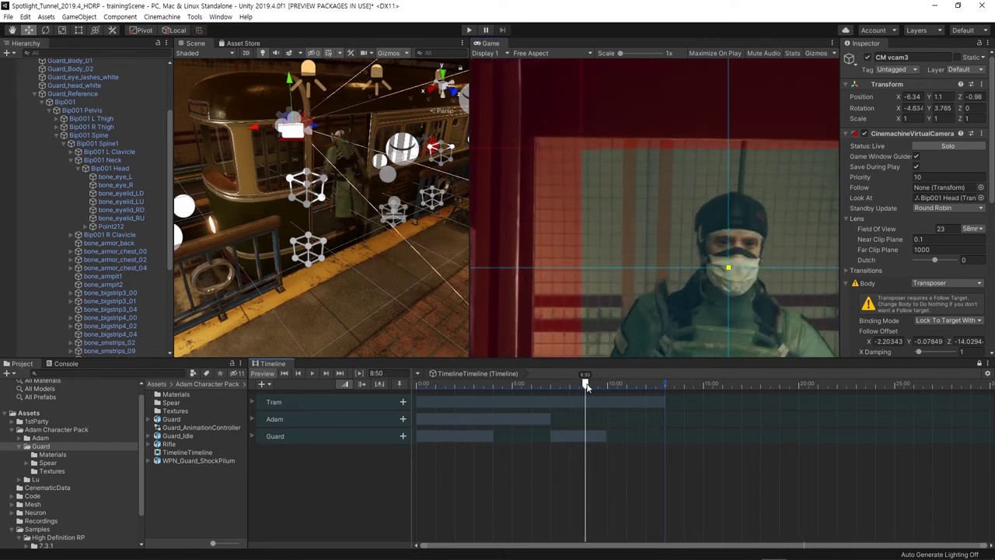
key(space)
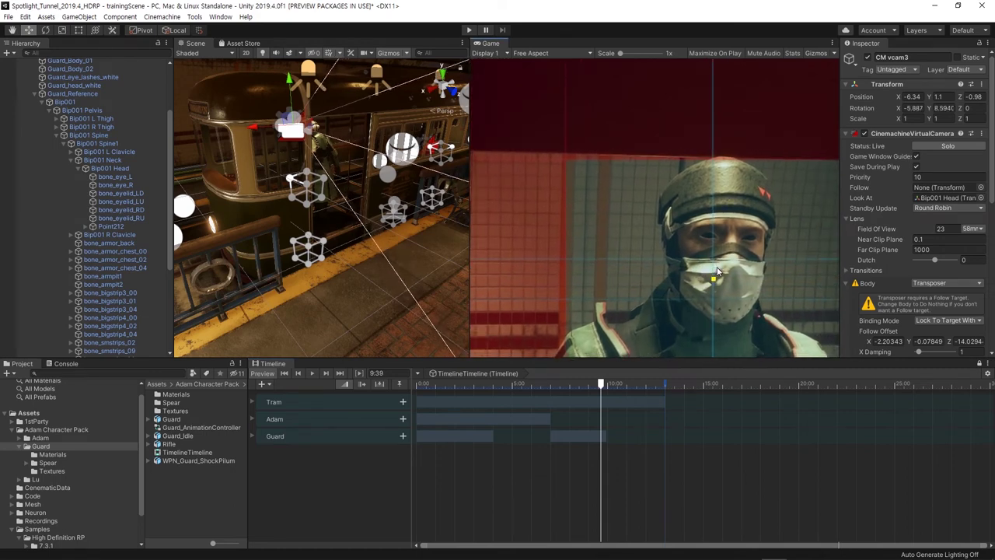
- Set CM vcam3's aim Dead Zone Width to 0.11 and check the shot around 8:50
scroll(909, 261, down, 3)
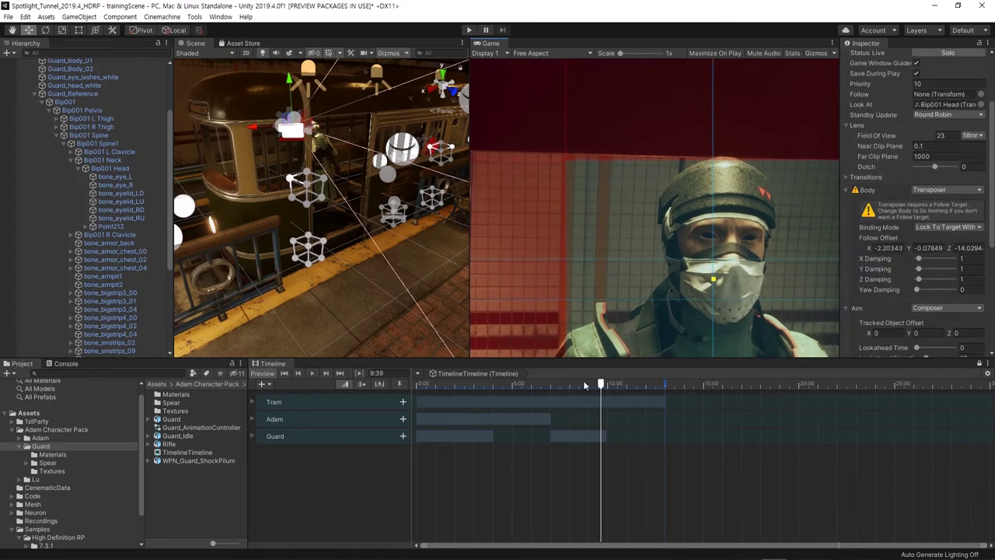
drag(601, 384, 604, 385)
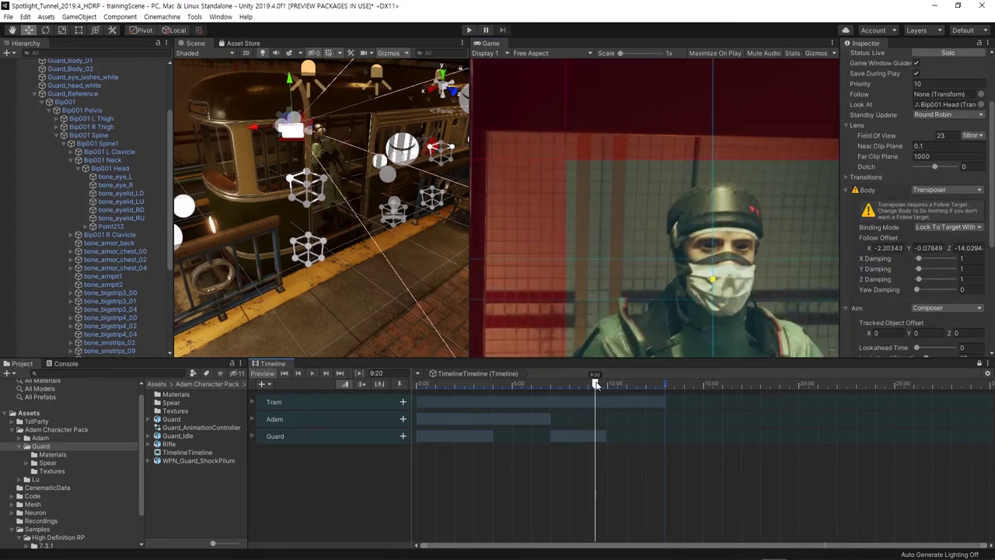
drag(604, 384, 588, 386)
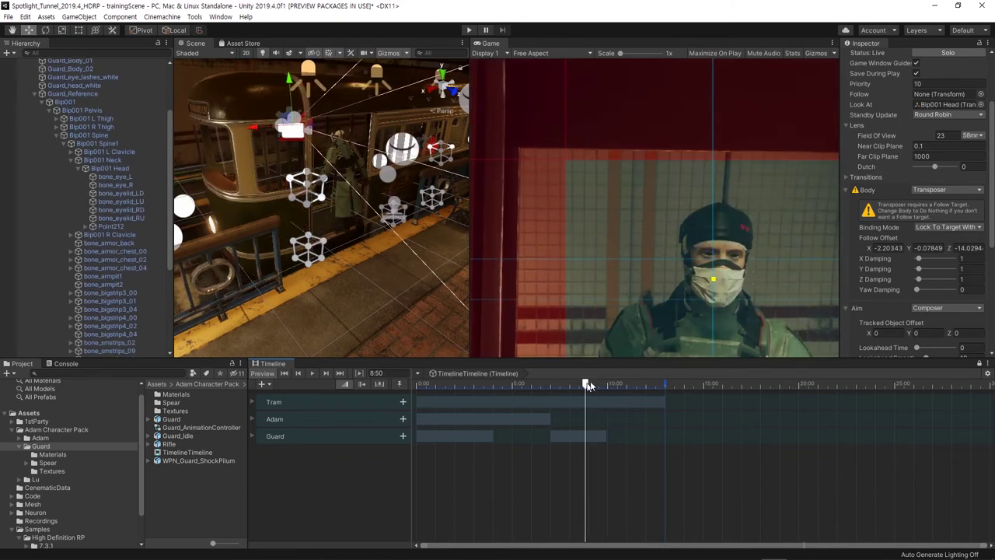
drag(989, 206, 990, 272)
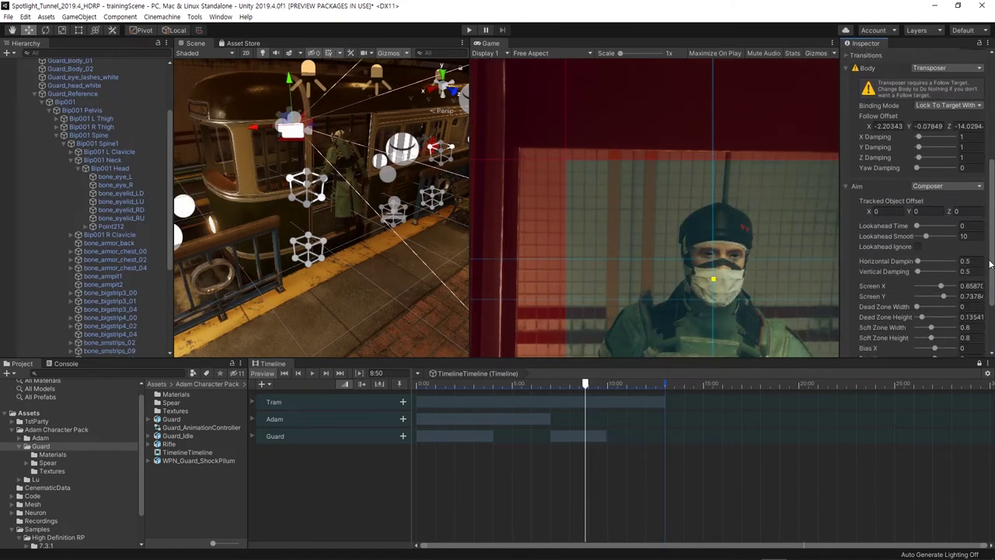
scroll(914, 180, down, 2)
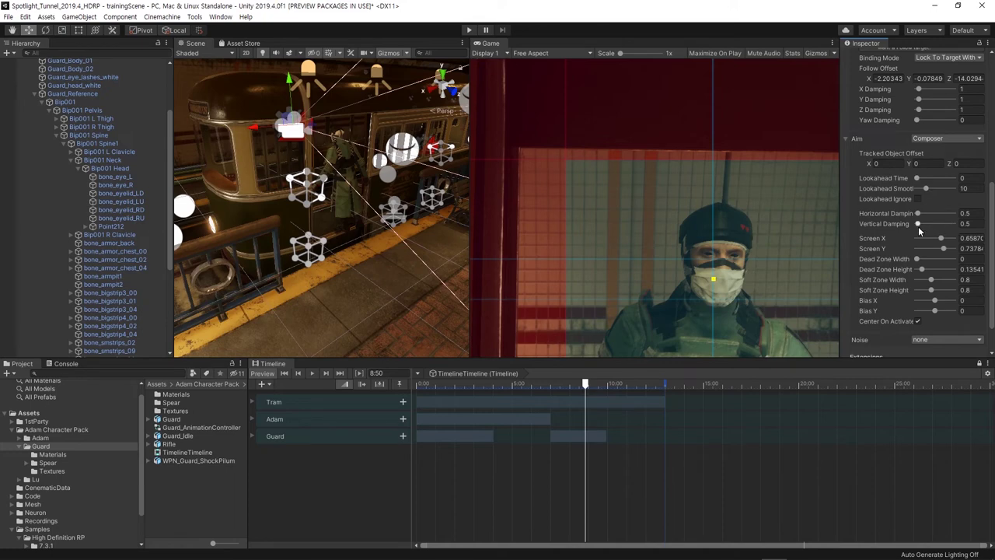
scroll(933, 242, down, 1)
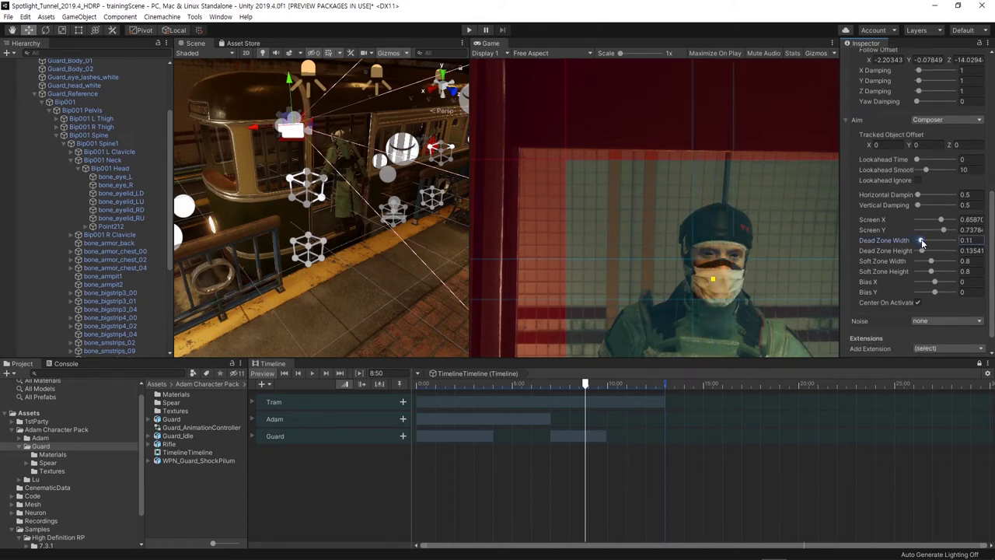
drag(587, 382, 594, 391)
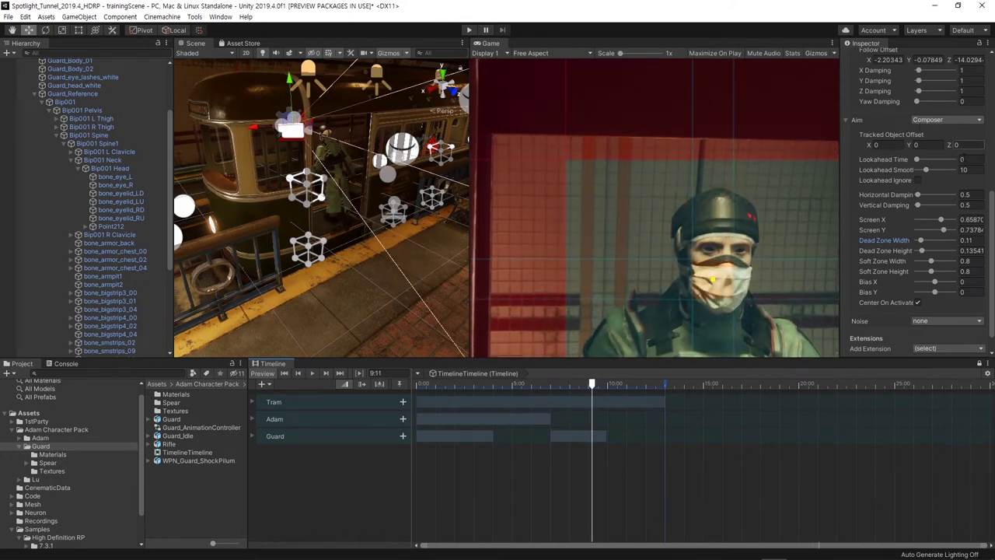
- Confirm the Aim mode stays on Composer and review the guard shot through to 9:50
click(967, 119)
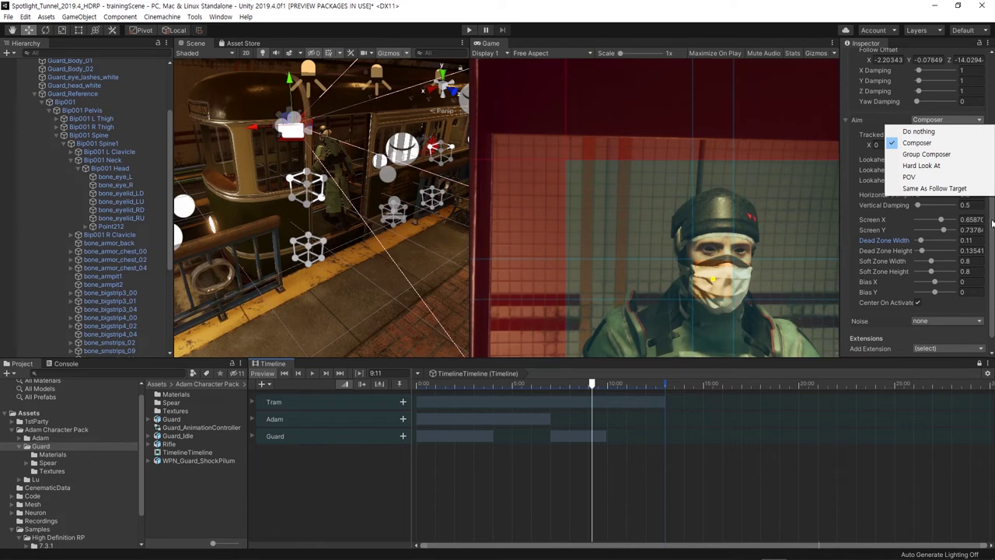
click(992, 223)
drag(992, 223, 993, 177)
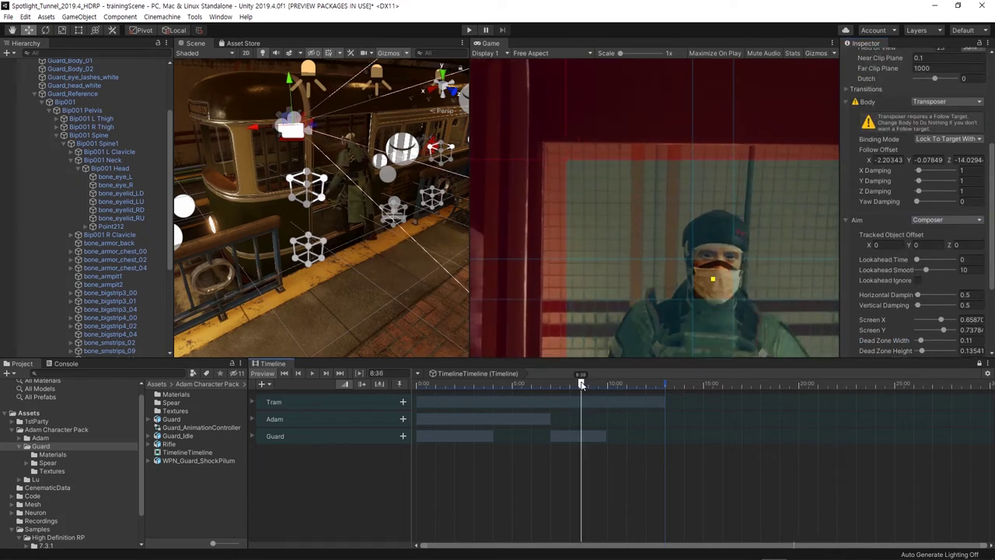
mouse_move(593, 385)
mouse_down()
mouse_move(507, 384)
mouse_move(581, 387)
mouse_up()
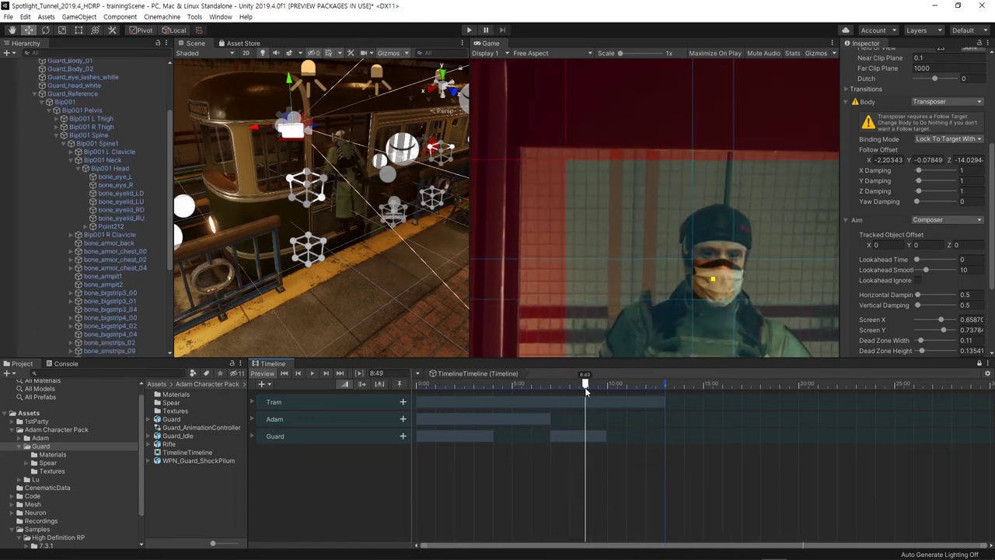
drag(581, 387, 577, 393)
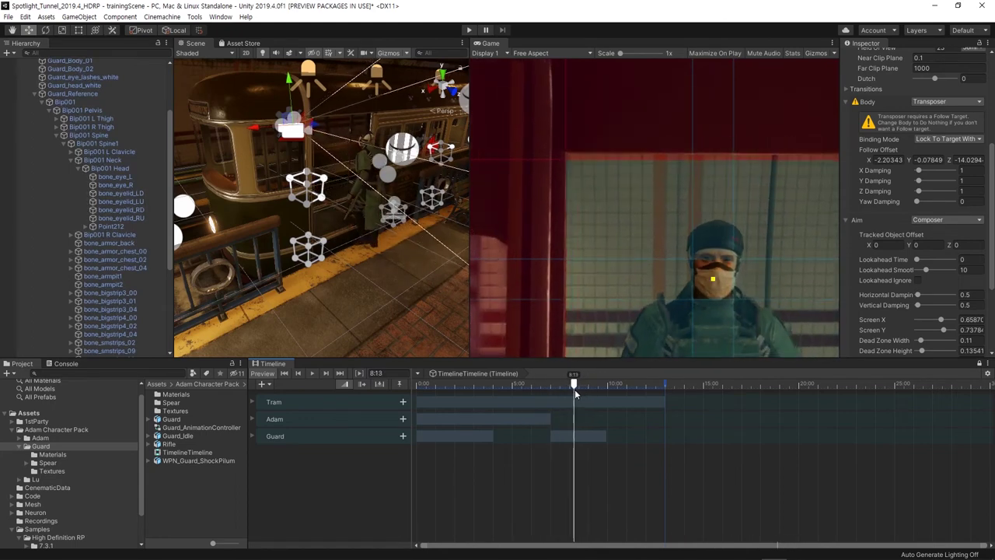
click(877, 513)
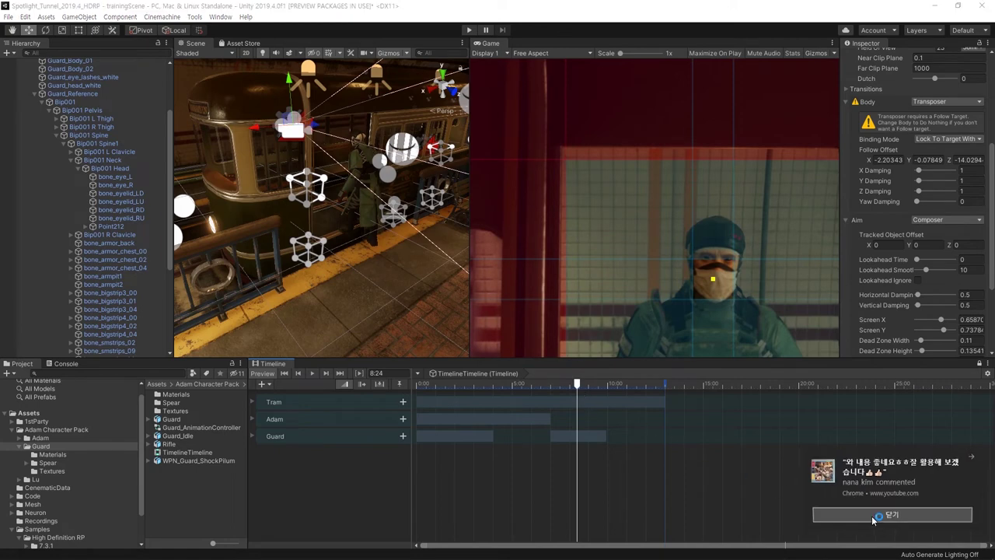
drag(577, 385, 606, 387)
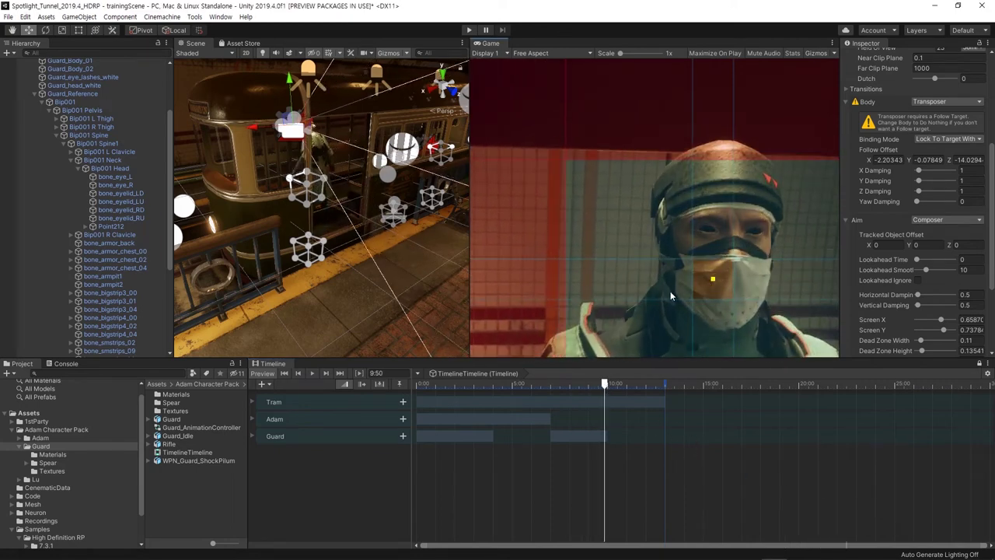
- Shrink CM vcam3's dead zone to about 0.054 and shift the guard's face in frame
drag(691, 286, 706, 293)
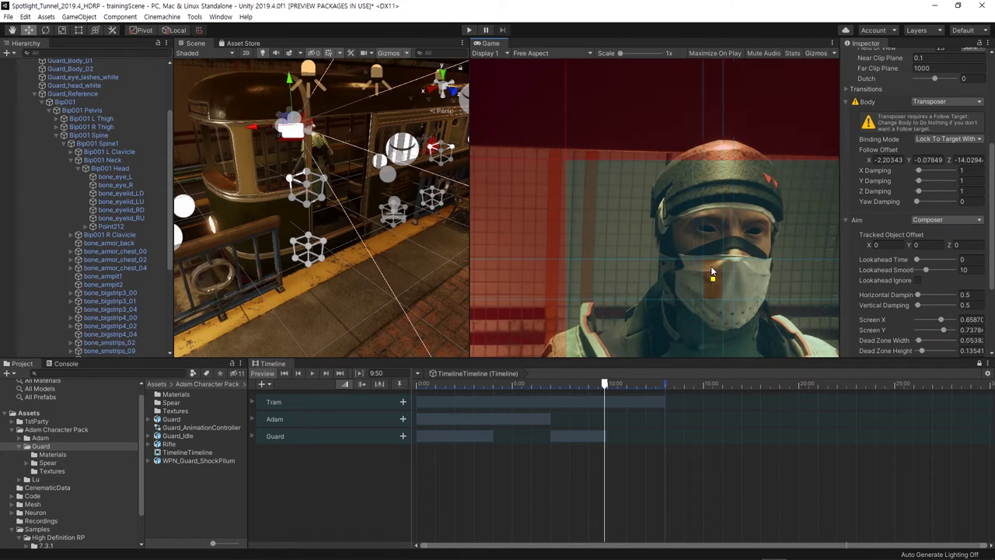
drag(713, 272, 753, 296)
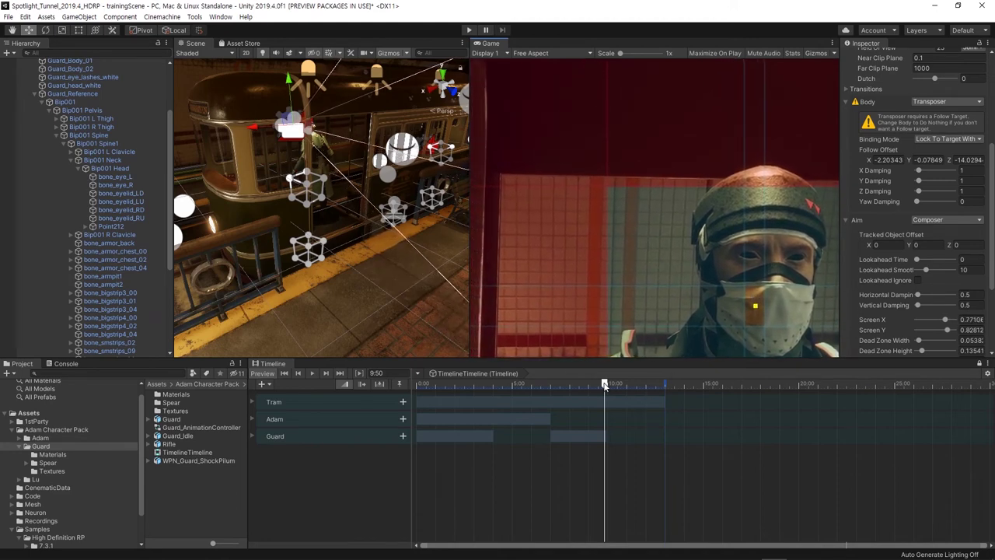
drag(605, 385, 583, 391)
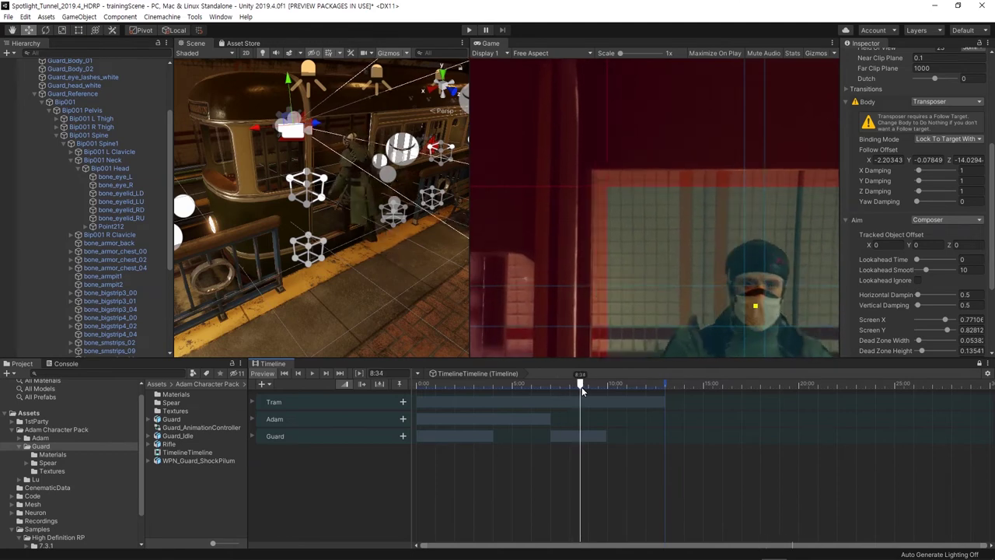
- Lower the vcam's follow offset, fine-tune the face's height, and review the shot from 9:00 to 9:42
drag(291, 84, 292, 89)
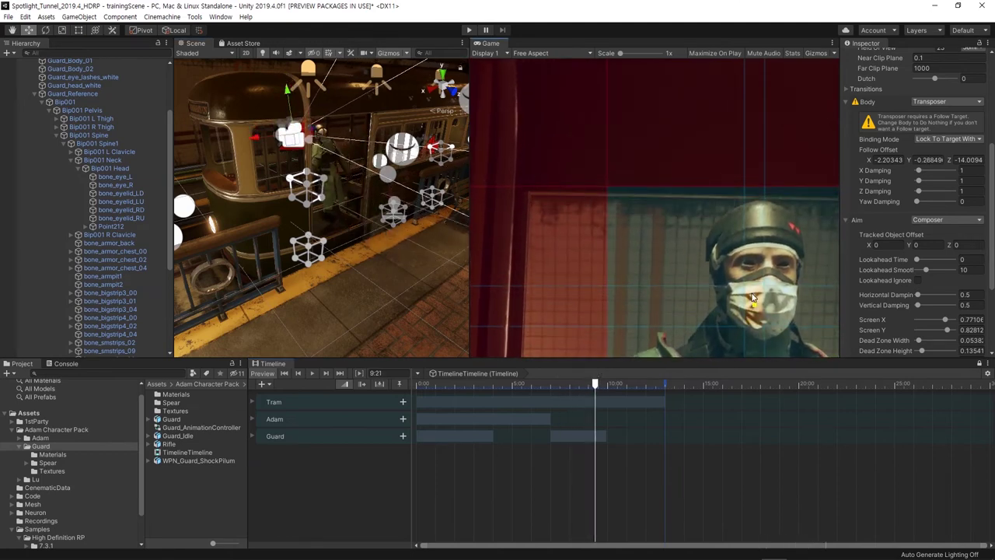
drag(753, 298, 753, 287)
mouse_move(596, 389)
mouse_down()
mouse_move(604, 392)
mouse_move(584, 396)
mouse_up()
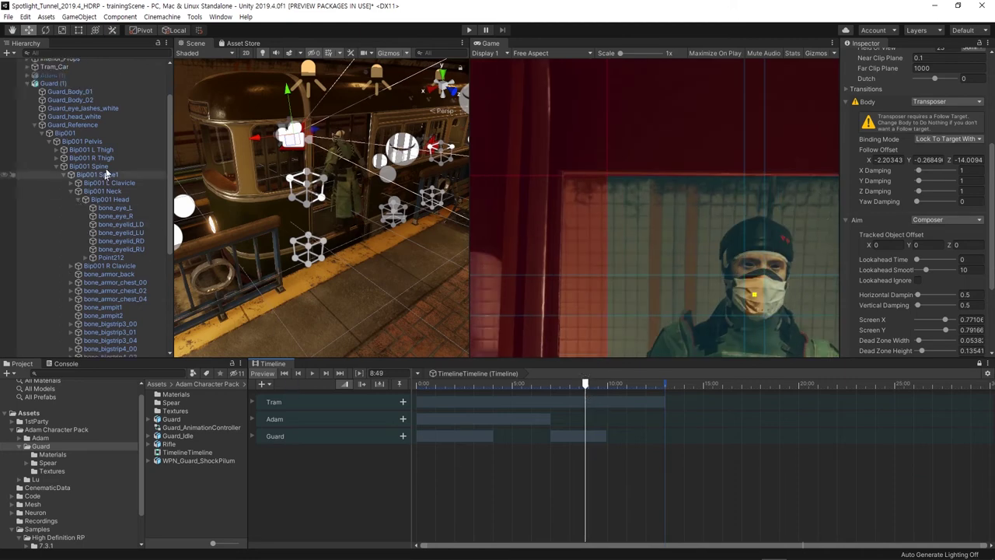
- Create a Cinemachine track for MainCamera and place a CM vcam1 shot clip at its start
scroll(78, 195, up, 10)
click(27, 137)
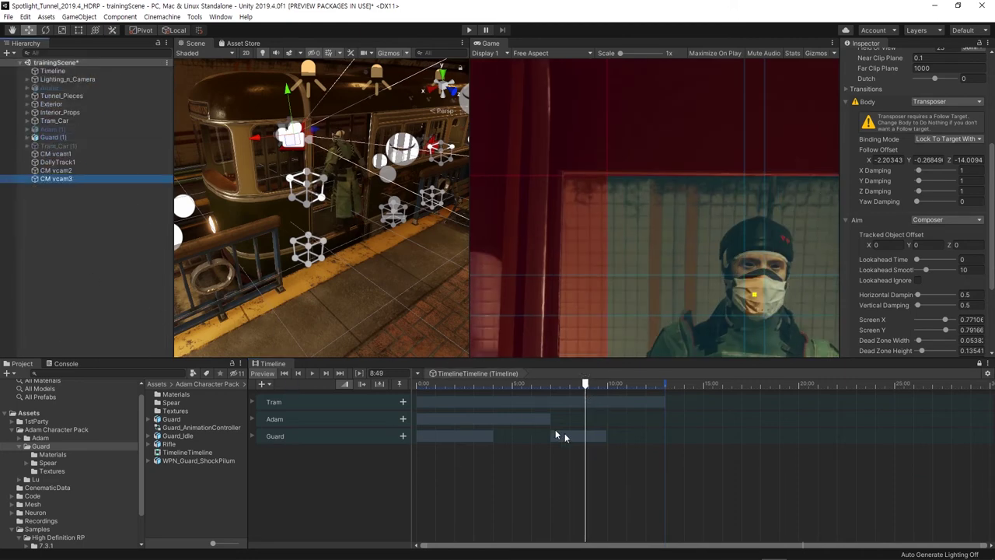
click(27, 80)
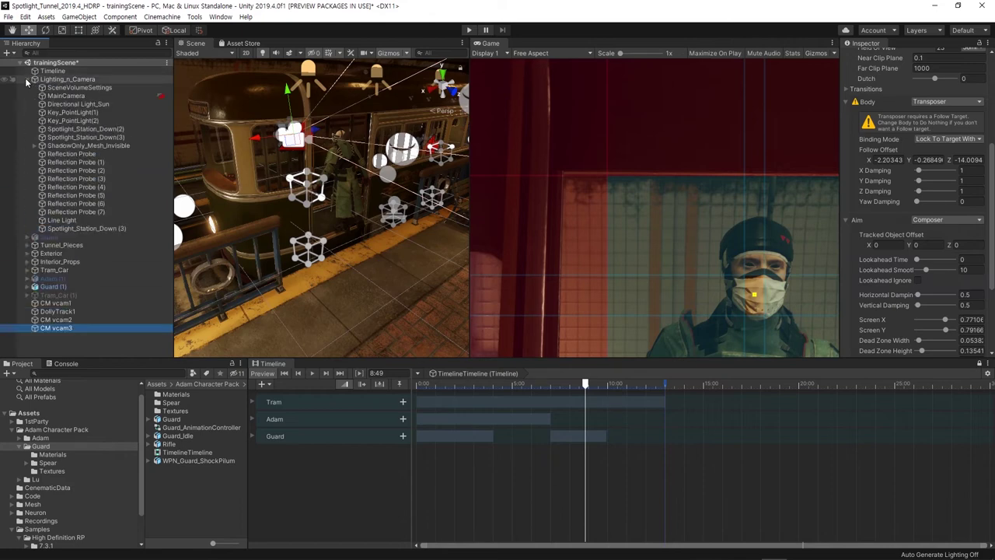
drag(340, 504, 341, 502)
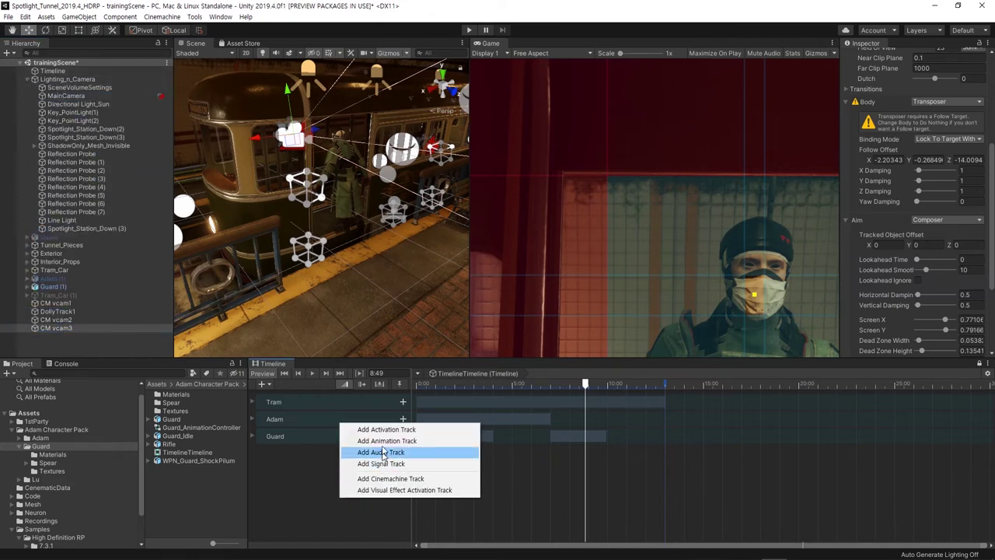
click(404, 480)
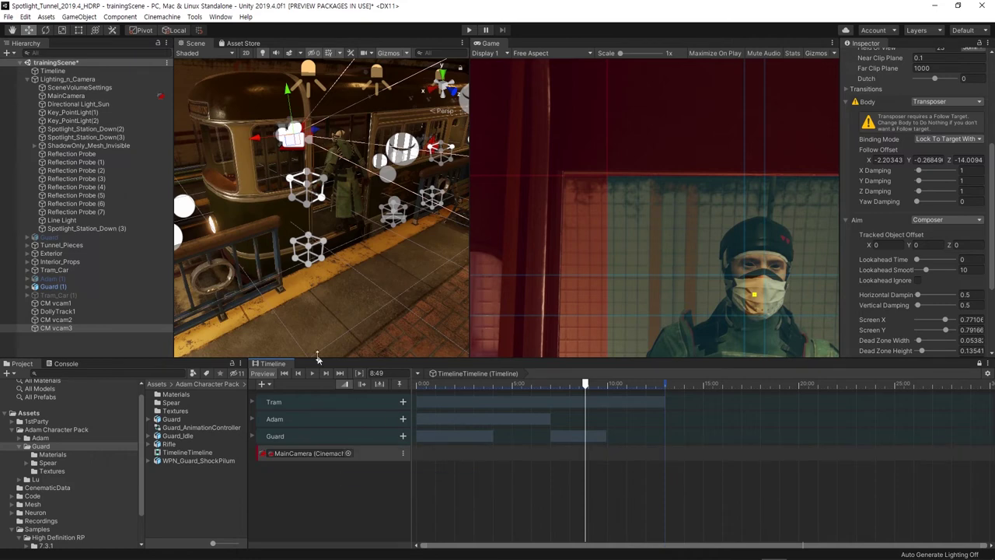
click(62, 304)
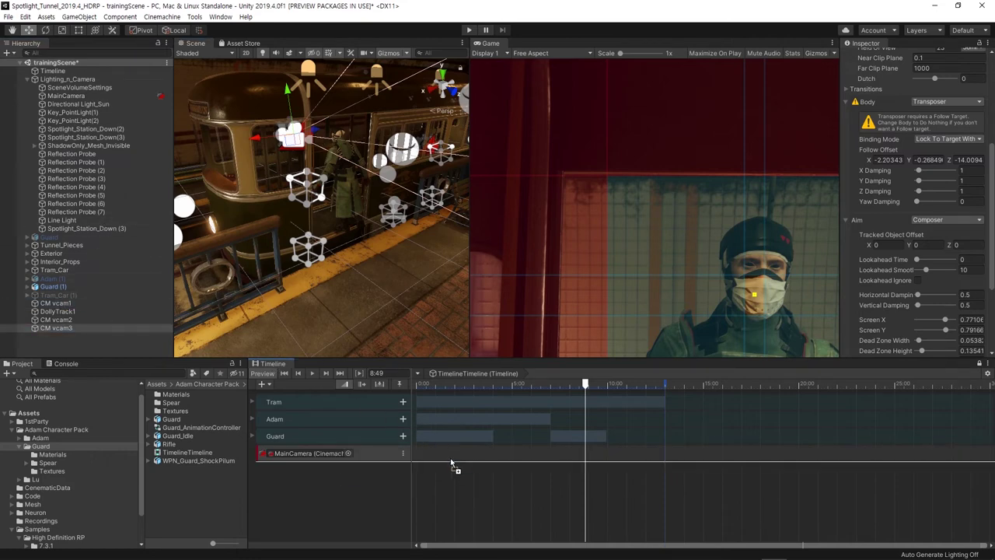
drag(62, 305, 457, 456)
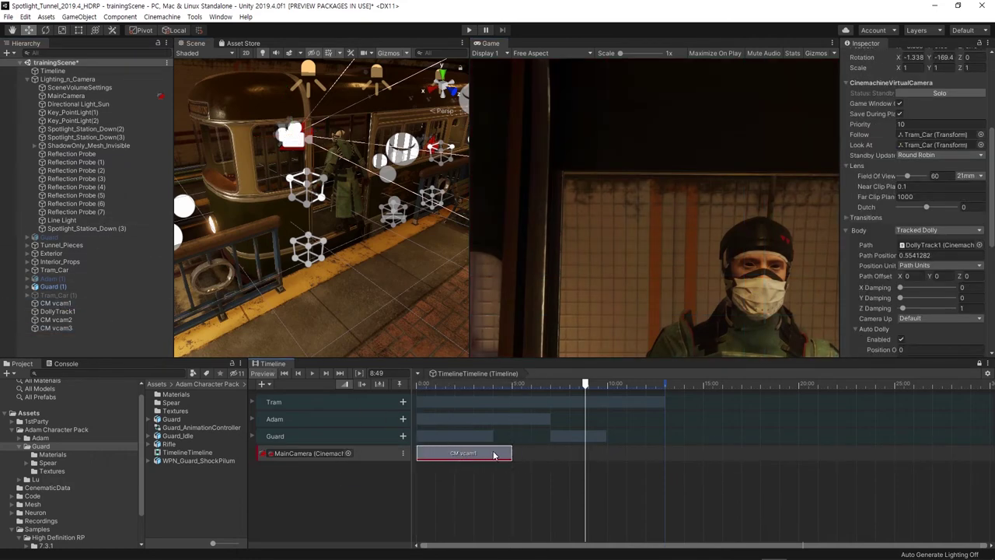
drag(484, 389, 483, 388)
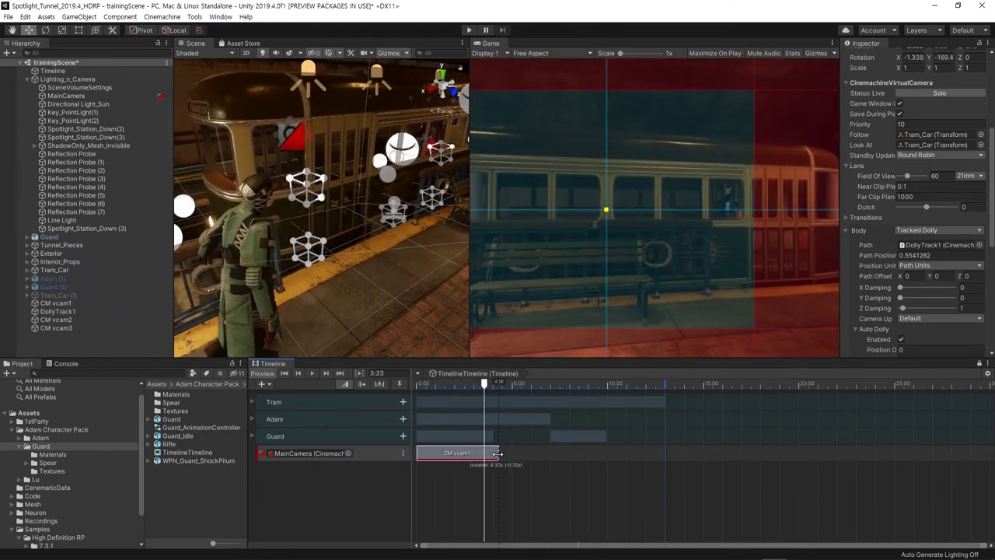
- Add a CM vcam2 shot to the MainCamera track and shorten it
click(252, 419)
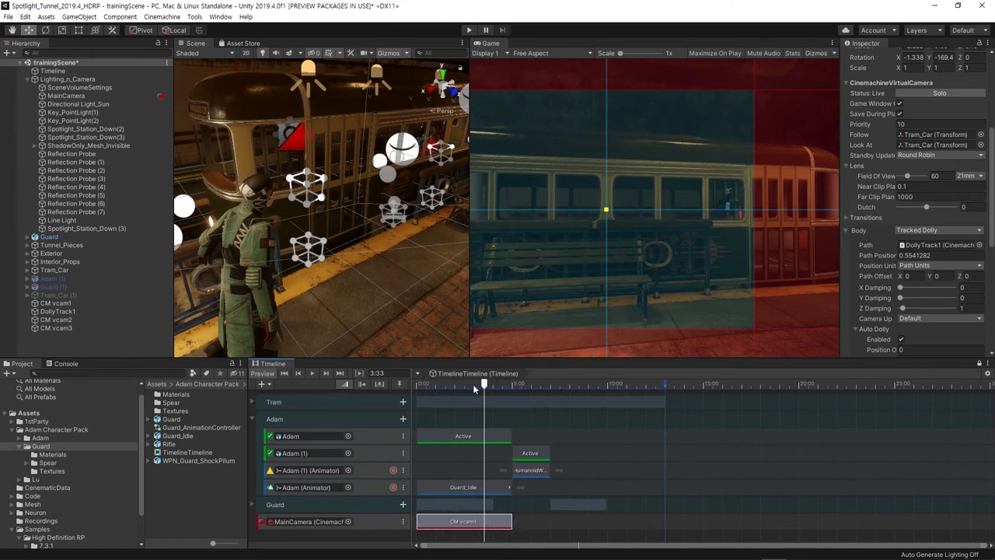
mouse_move(485, 383)
mouse_down()
mouse_move(506, 384)
mouse_move(492, 384)
mouse_up()
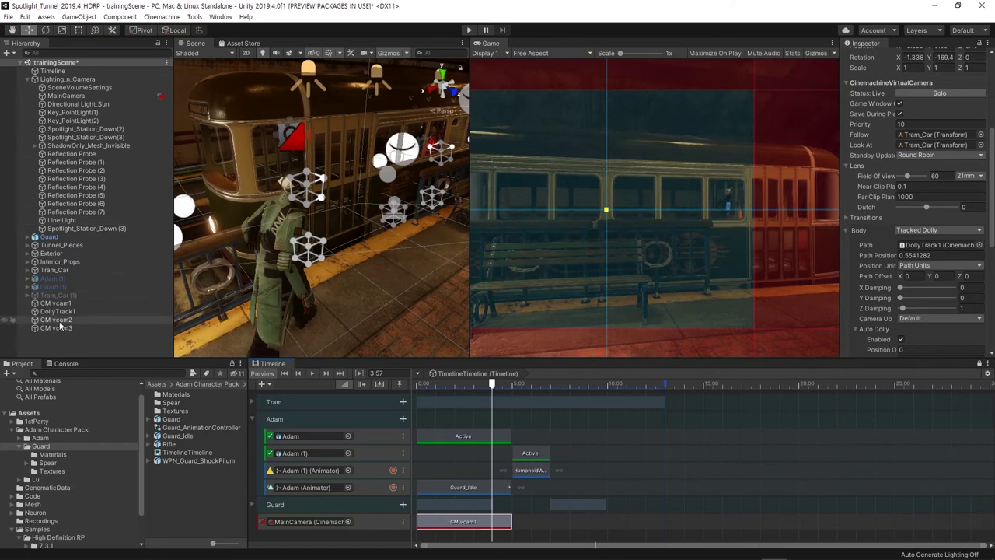
drag(59, 322, 551, 528)
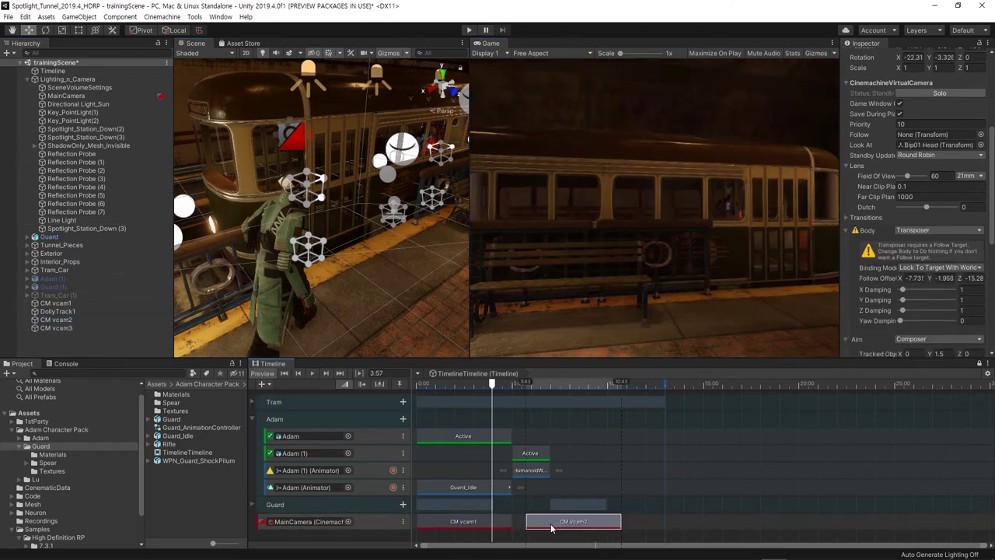
scroll(540, 472, up, 2)
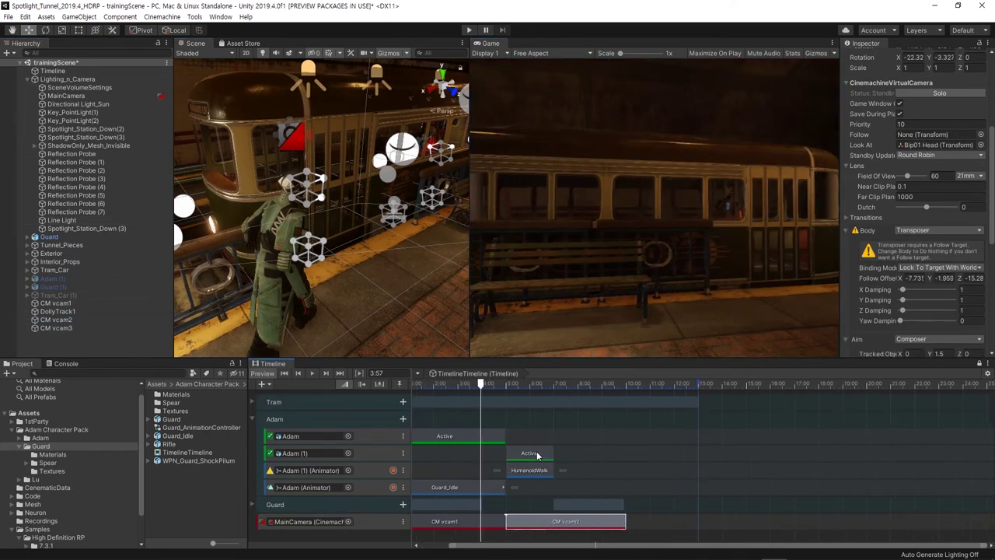
scroll(539, 472, up, 2)
scroll(544, 474, up, 2)
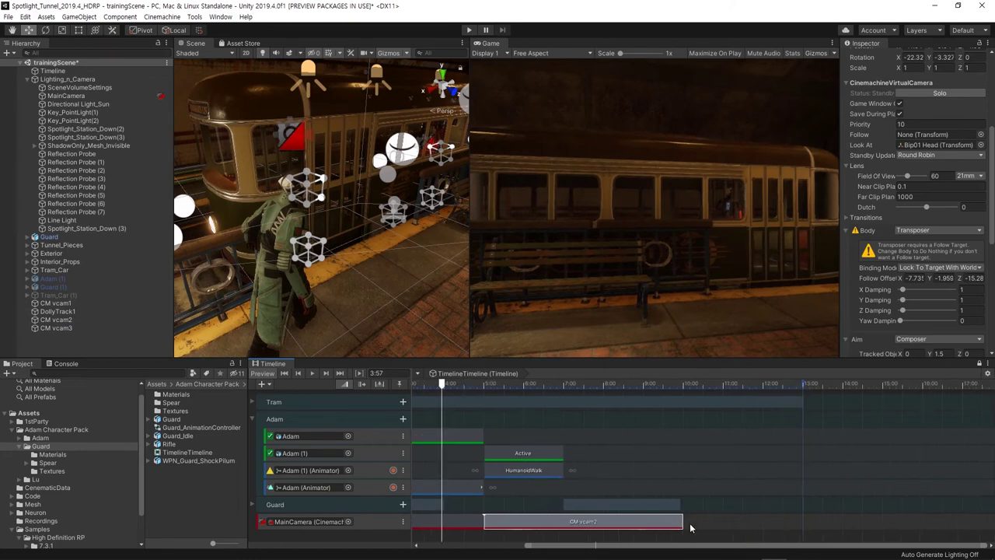
drag(683, 522, 566, 524)
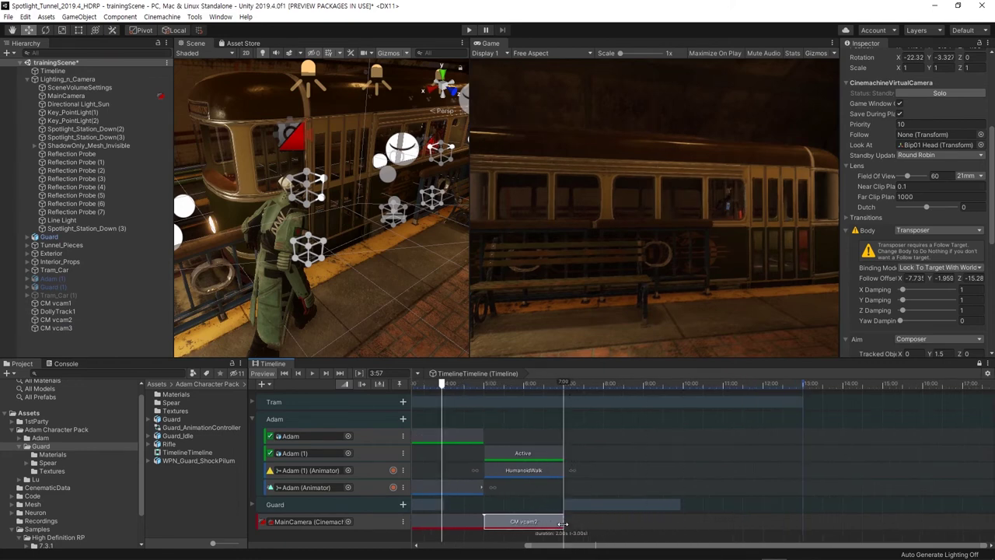
- Test a blend into CM vcam2, revert to a hard cut, and add a CM vcam3 shot after it
drag(442, 386, 461, 384)
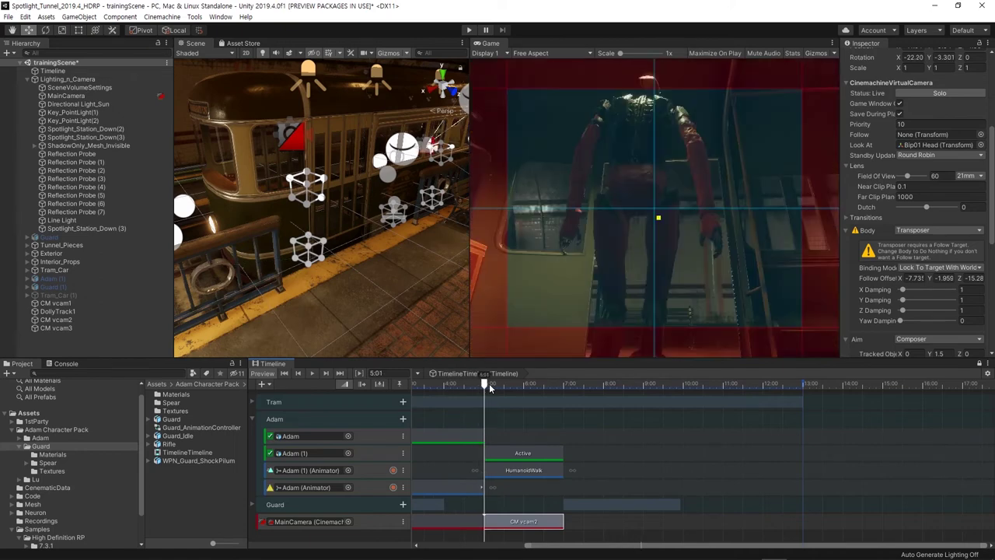
drag(521, 524, 510, 523)
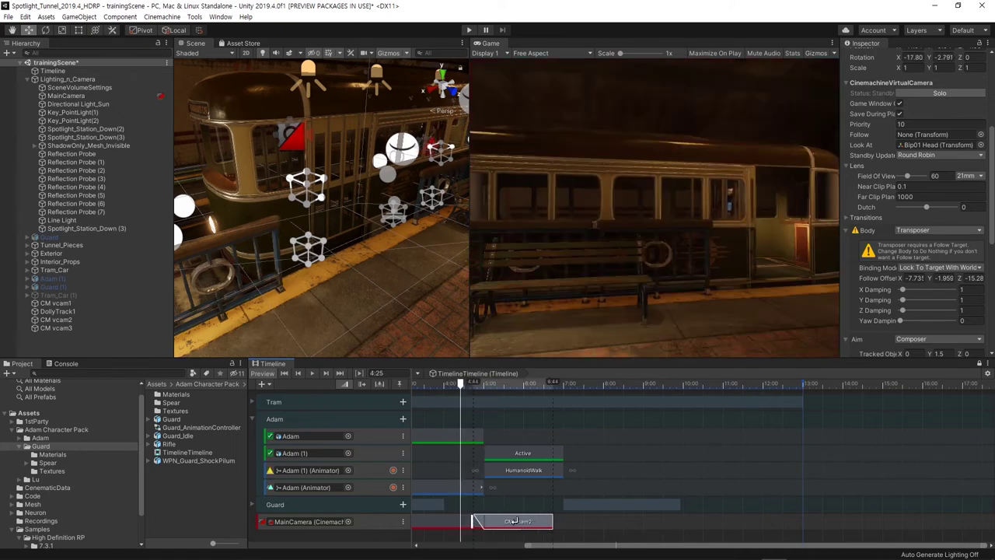
click(465, 386)
mouse_move(465, 387)
mouse_down()
mouse_move(483, 387)
mouse_move(450, 387)
mouse_up()
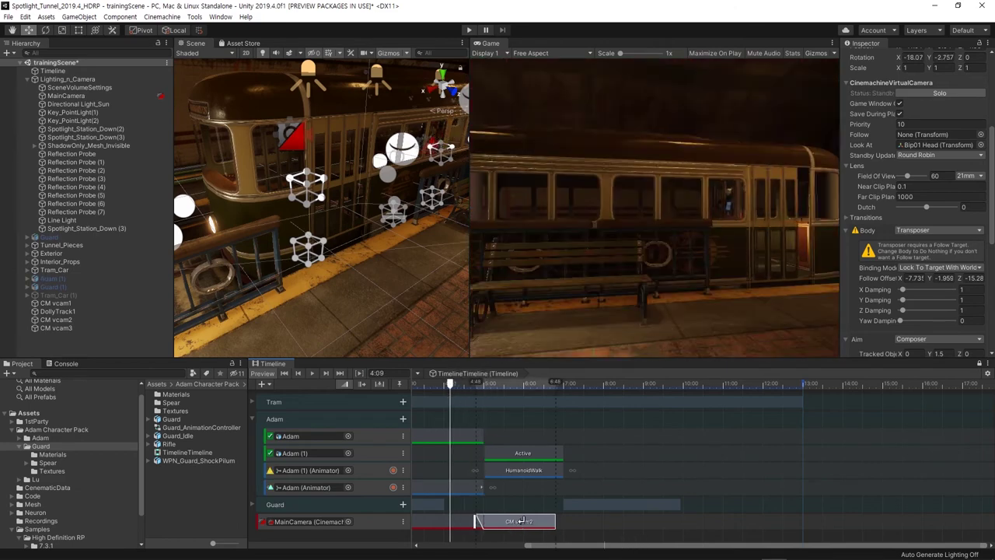
drag(511, 523, 521, 523)
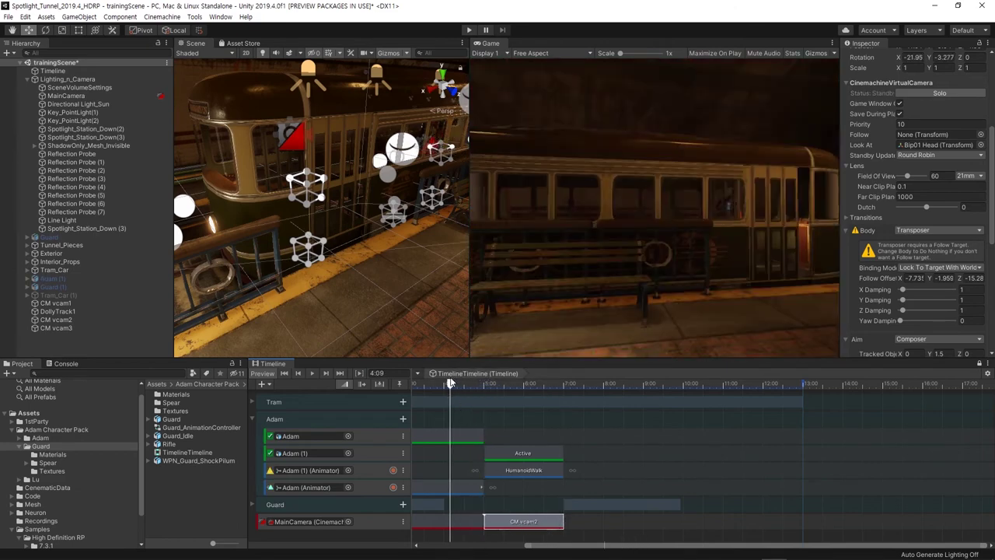
drag(449, 386, 547, 395)
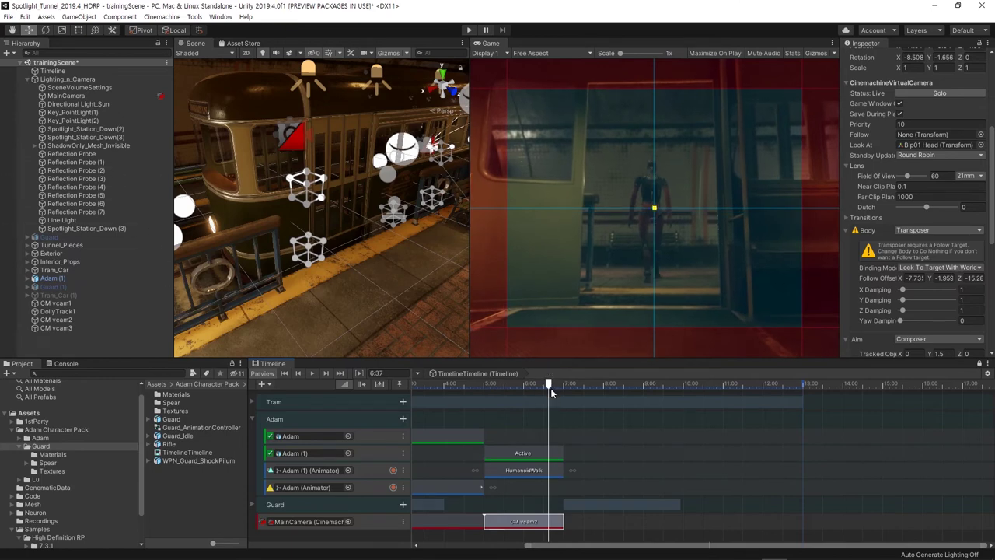
drag(56, 327, 605, 529)
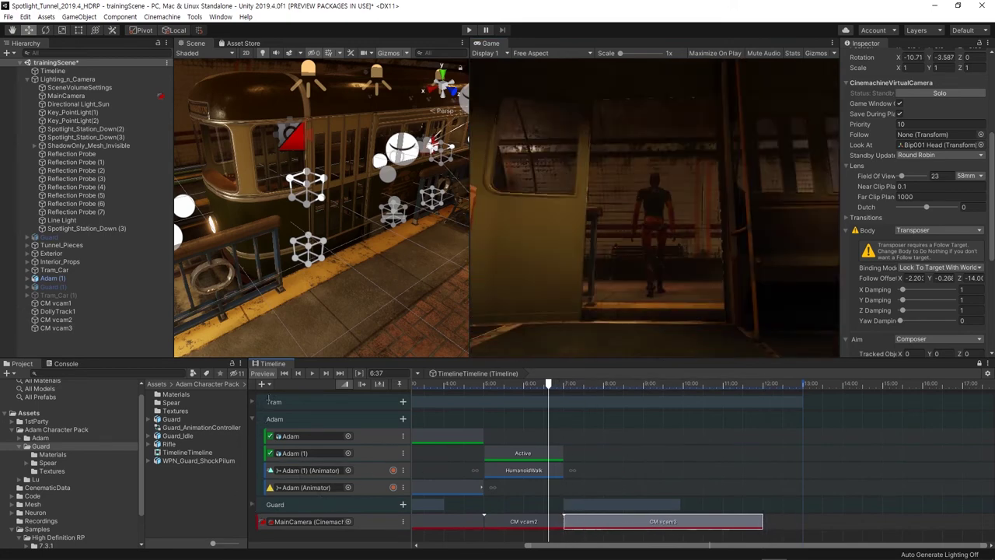
- Trim the end of the CM vcam3 clip, then create a new virtual camera, CM vcam4
click(250, 401)
scroll(671, 467, down, 2)
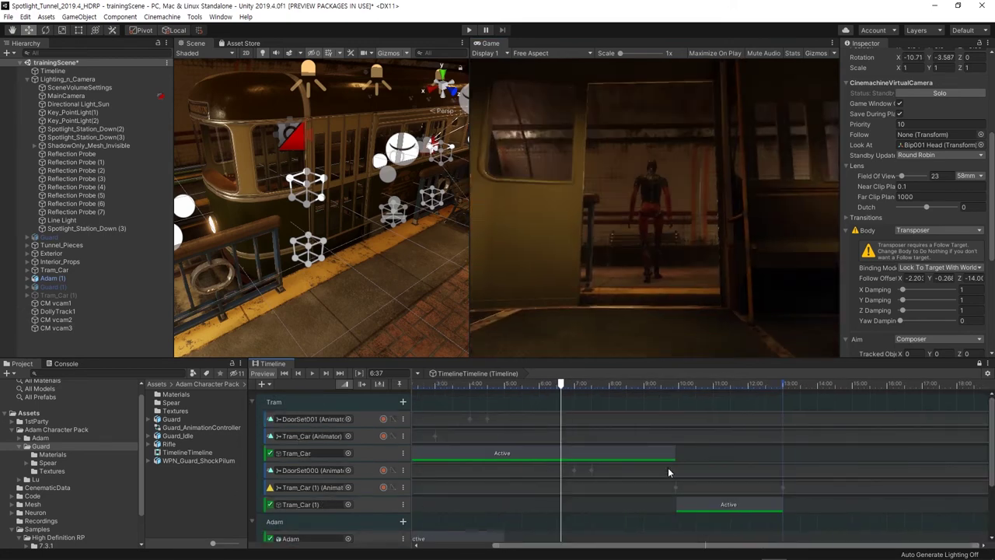
drag(992, 440, 989, 489)
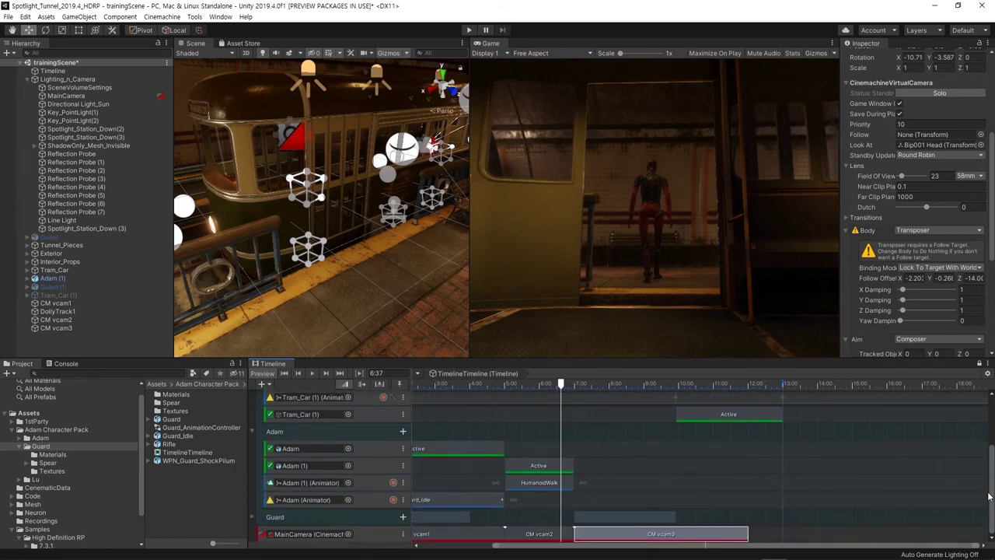
mouse_move(561, 385)
mouse_down()
mouse_move(675, 393)
mouse_move(630, 389)
mouse_up()
drag(749, 536, 719, 533)
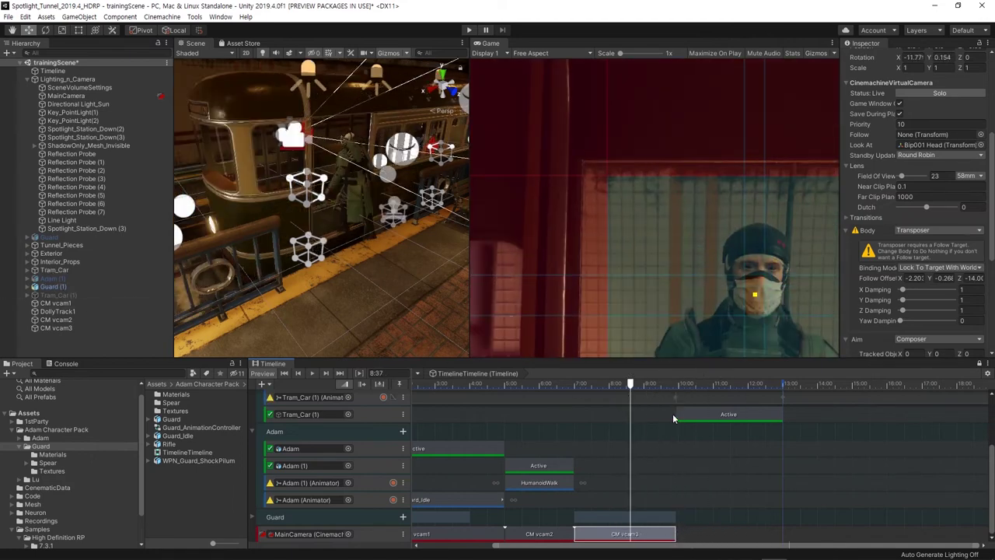
mouse_move(631, 386)
mouse_down()
mouse_move(616, 386)
mouse_move(723, 403)
mouse_up()
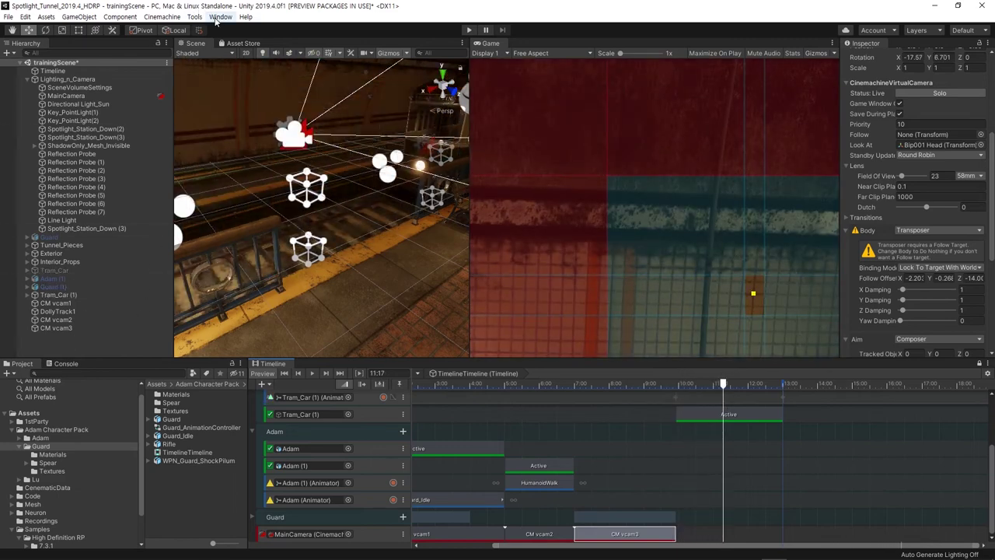
click(161, 16)
click(185, 32)
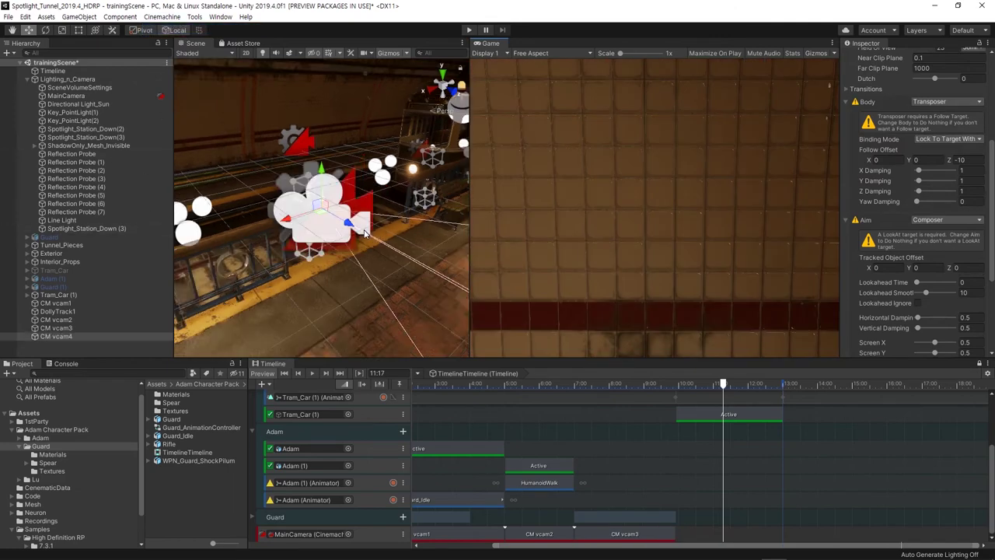
- Set CM vcam4's Look At target to Tram_Car (1) at the 11:21 mark
scroll(365, 233, down, 3)
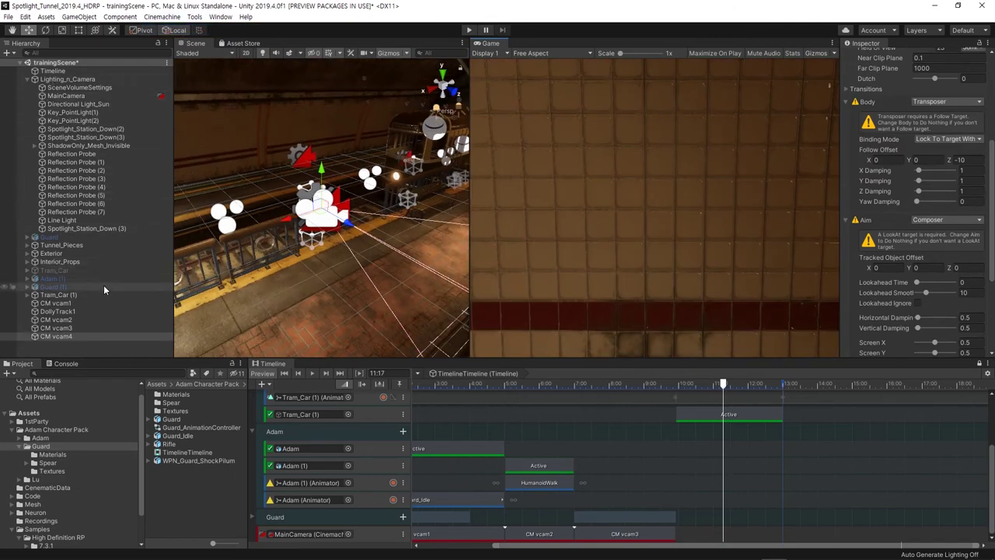
drag(723, 384, 726, 389)
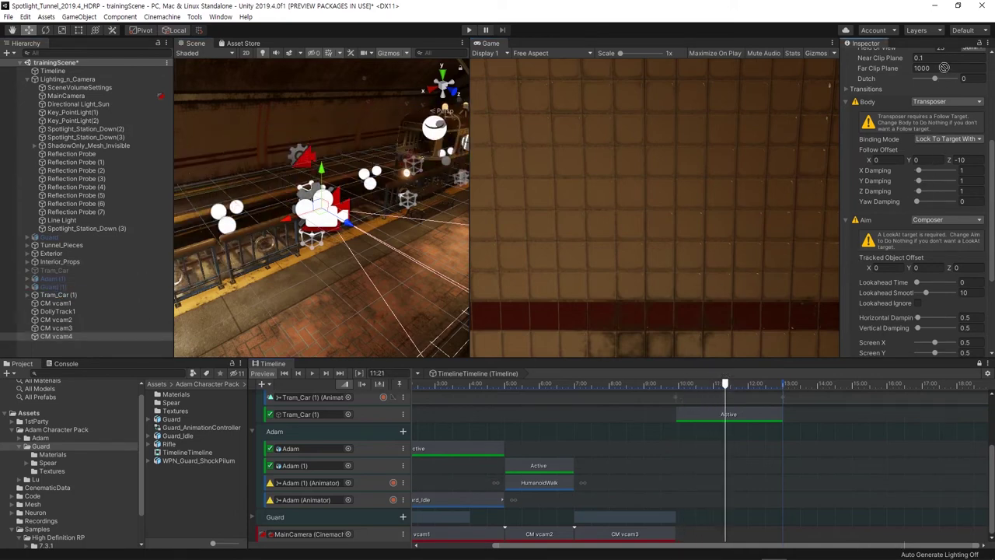
scroll(944, 68, up, 5)
drag(947, 178, 947, 178)
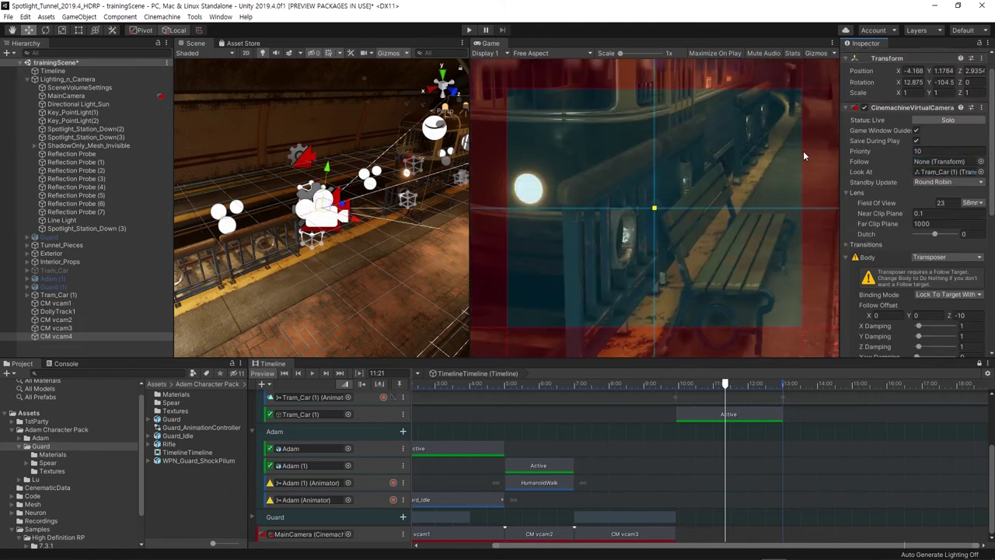
- Position CM vcam4 near the tram and tilt its aim down onto it, checking from about 10:01
alt+drag(360, 238, 255, 195)
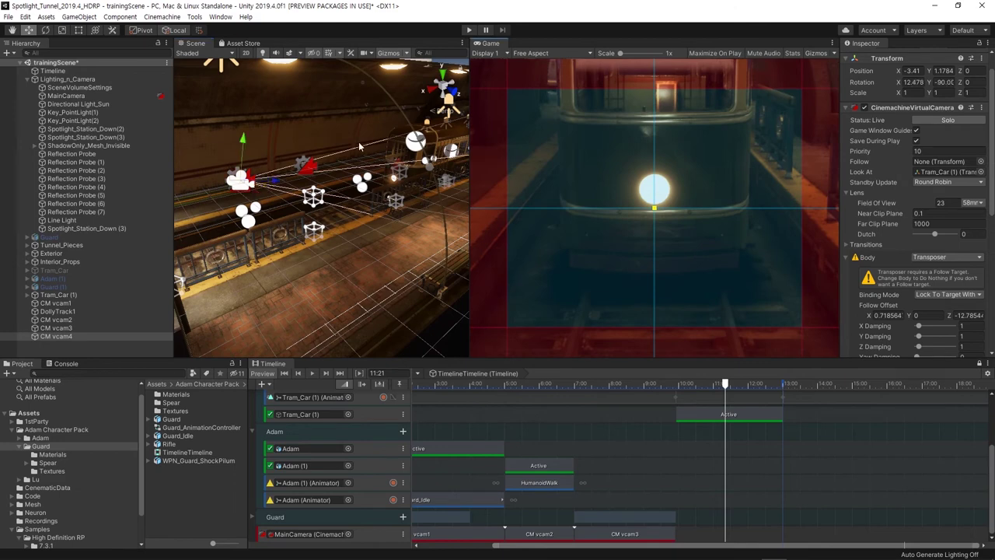
alt+drag(274, 182, 317, 223)
drag(724, 387, 678, 394)
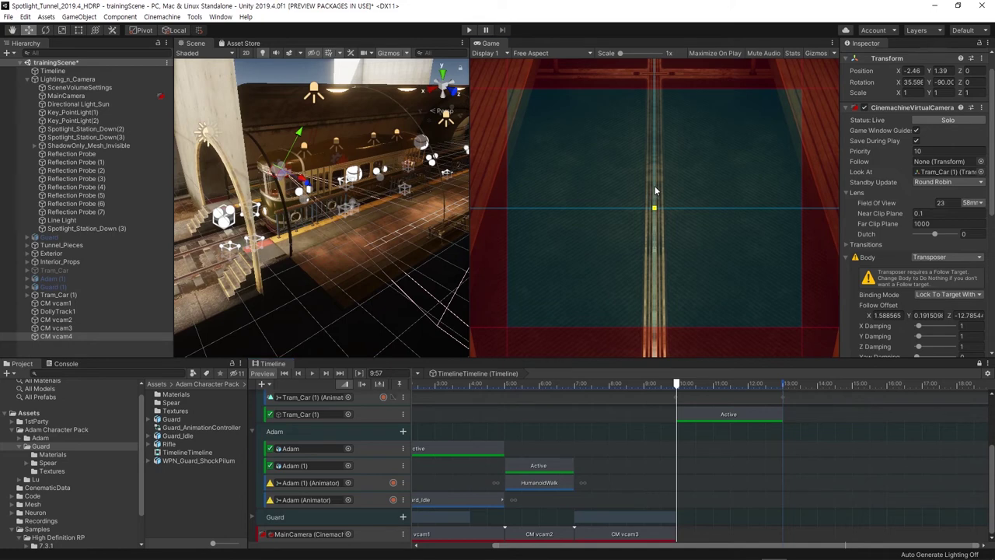
drag(655, 210, 655, 260)
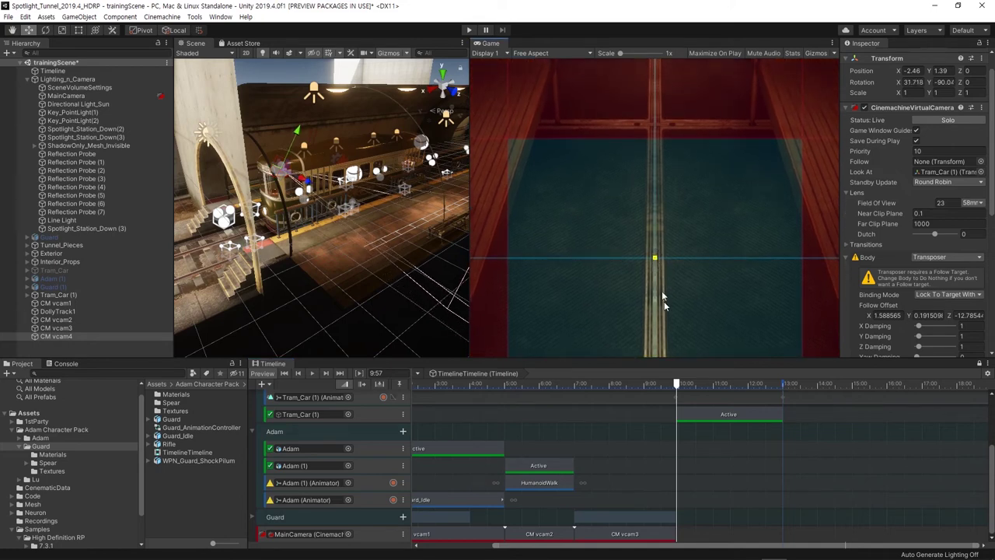
mouse_move(676, 384)
mouse_down()
mouse_move(764, 383)
mouse_move(693, 389)
mouse_up()
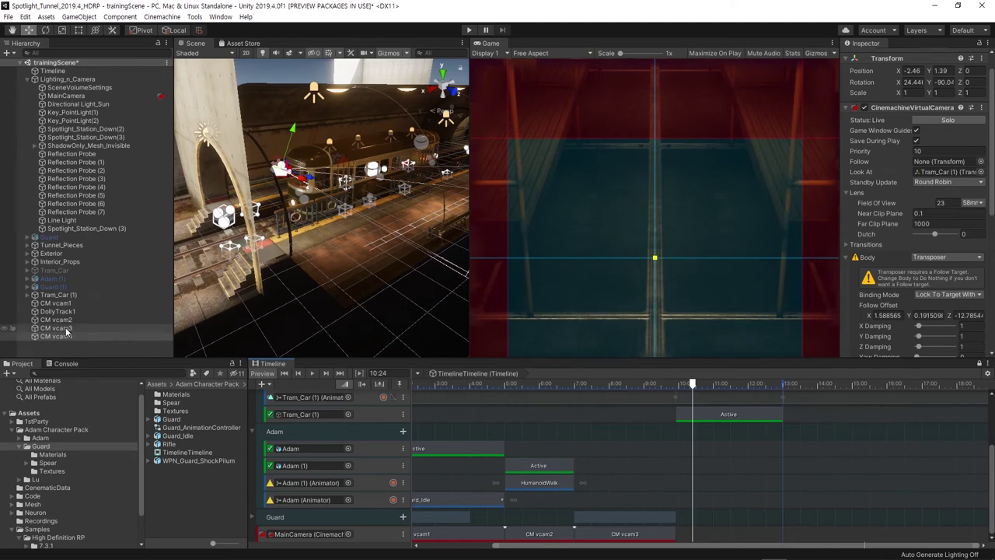
- Create an extra CM vcam5, then delete it and reselect CM vcam4
click(63, 336)
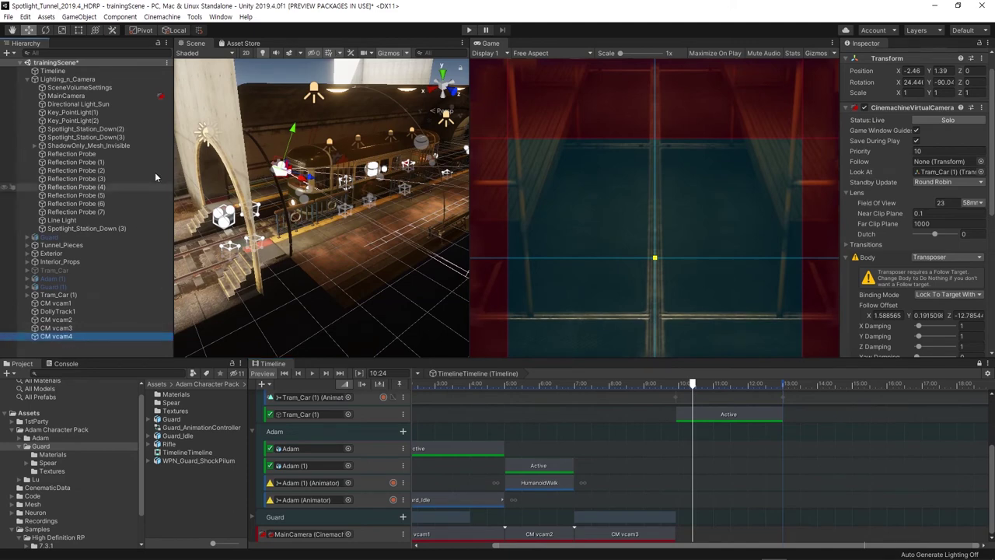
click(162, 16)
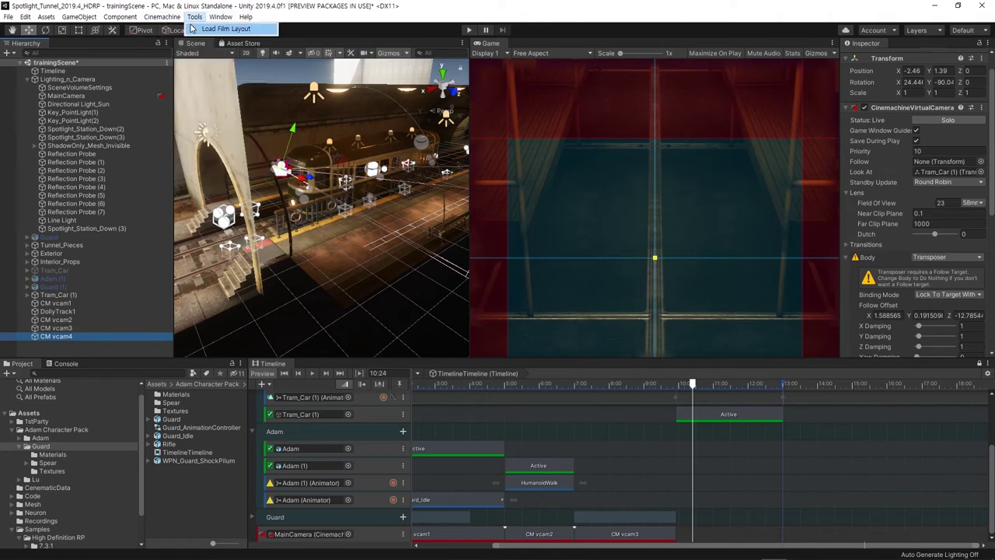
click(213, 29)
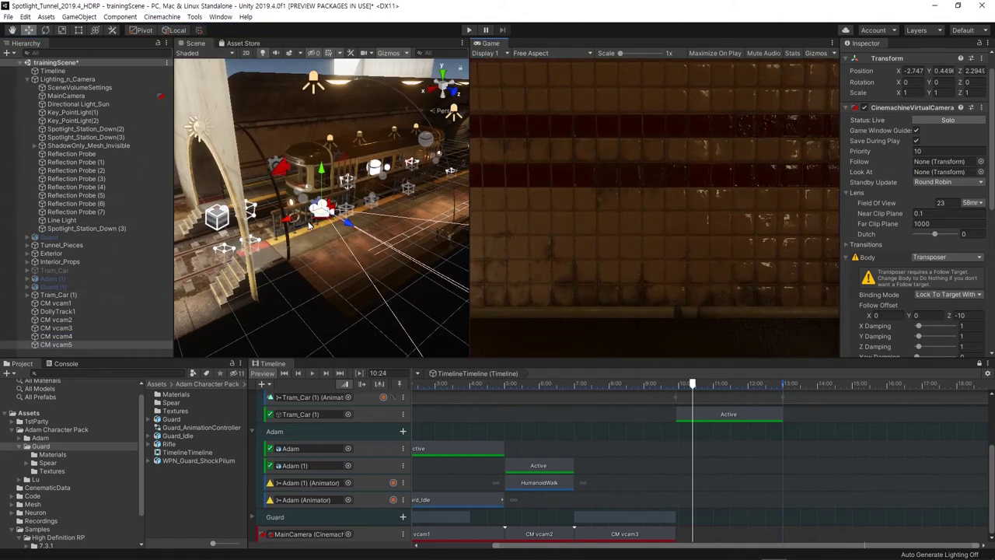
right_click(95, 346)
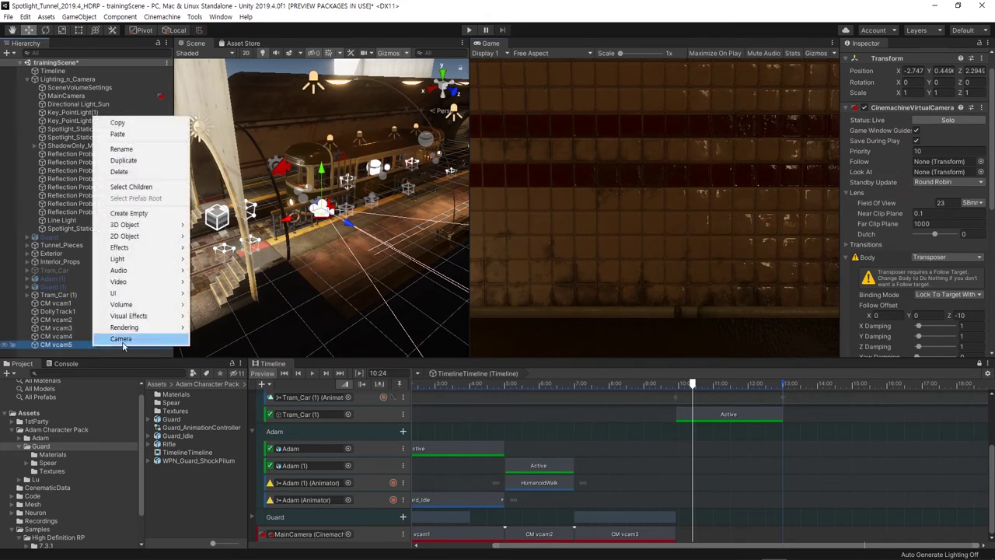
click(119, 171)
click(62, 336)
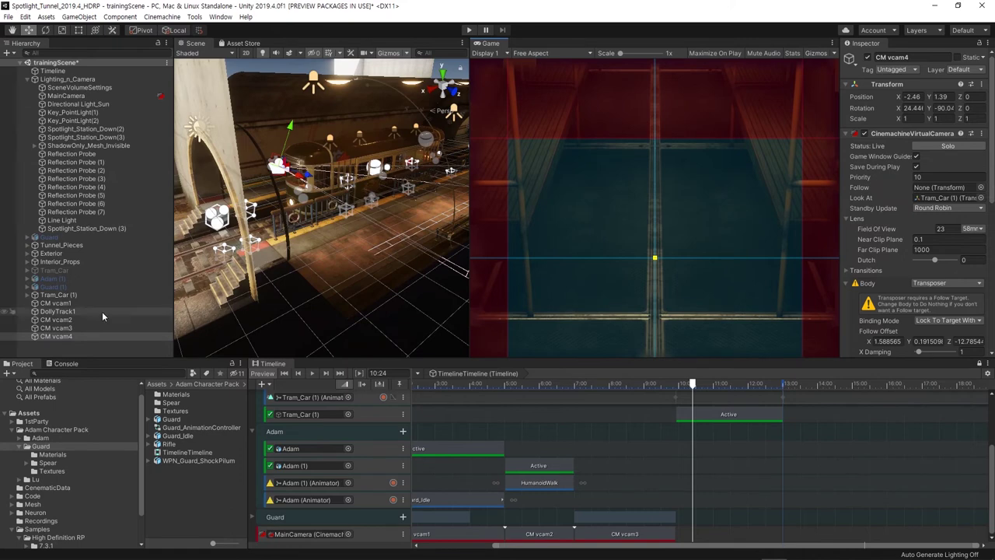
- Duplicate CM vcam4 and select the new CM vcam4 (1)
right_click(67, 339)
click(131, 149)
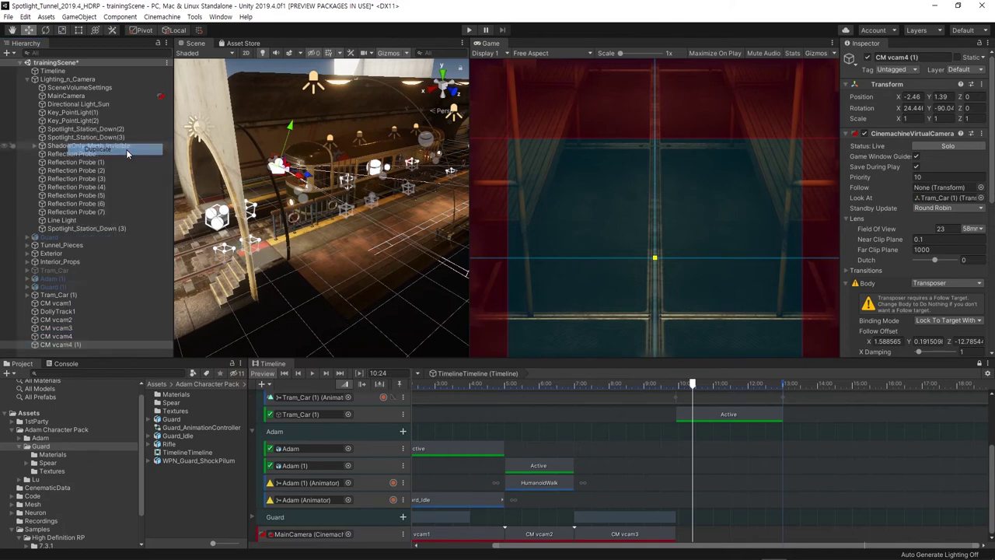
click(77, 345)
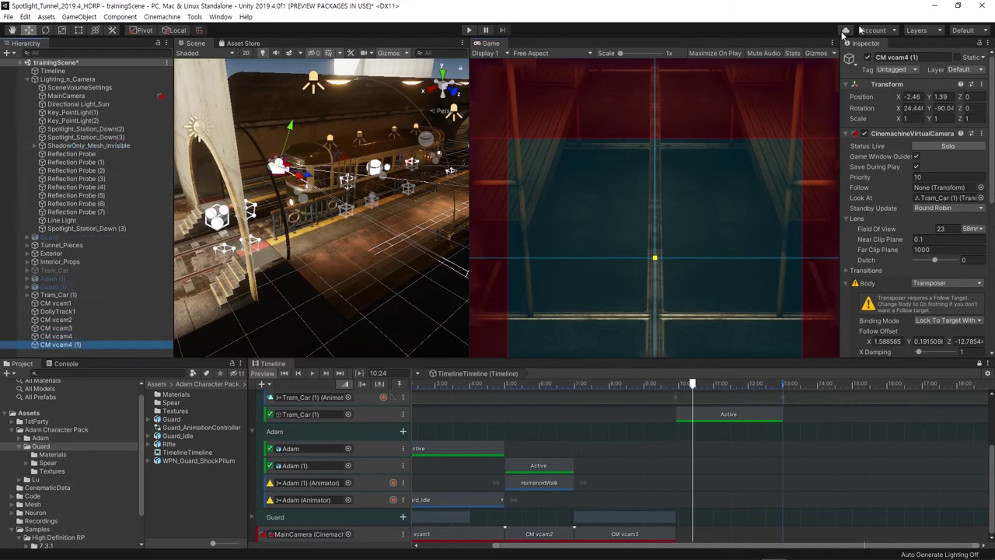
scroll(219, 196, down, 1)
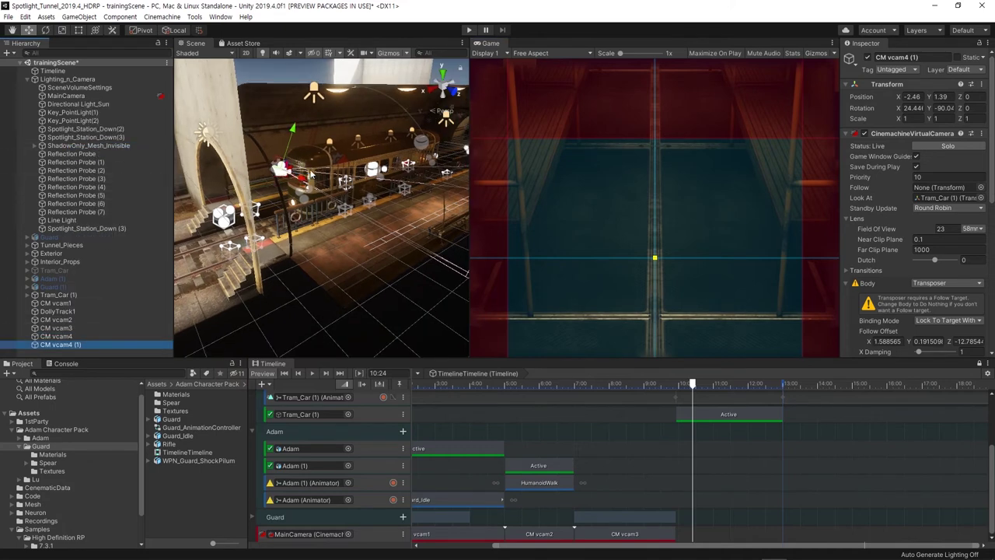
- Lower CM vcam4 (1) to track level facing the tram and set its lens to 125mm
mouse_move(296, 135)
mouse_down()
mouse_move(248, 228)
mouse_move(256, 242)
mouse_move(255, 189)
mouse_move(233, 153)
mouse_up()
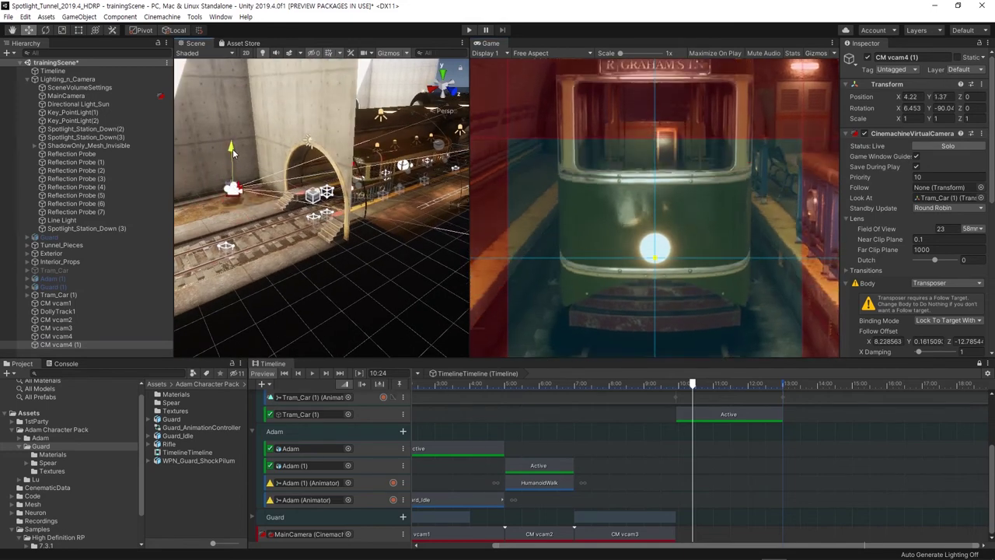
mouse_move(263, 194)
mouse_down()
mouse_move(249, 187)
mouse_move(247, 114)
mouse_move(247, 182)
mouse_move(224, 242)
mouse_move(244, 231)
mouse_up()
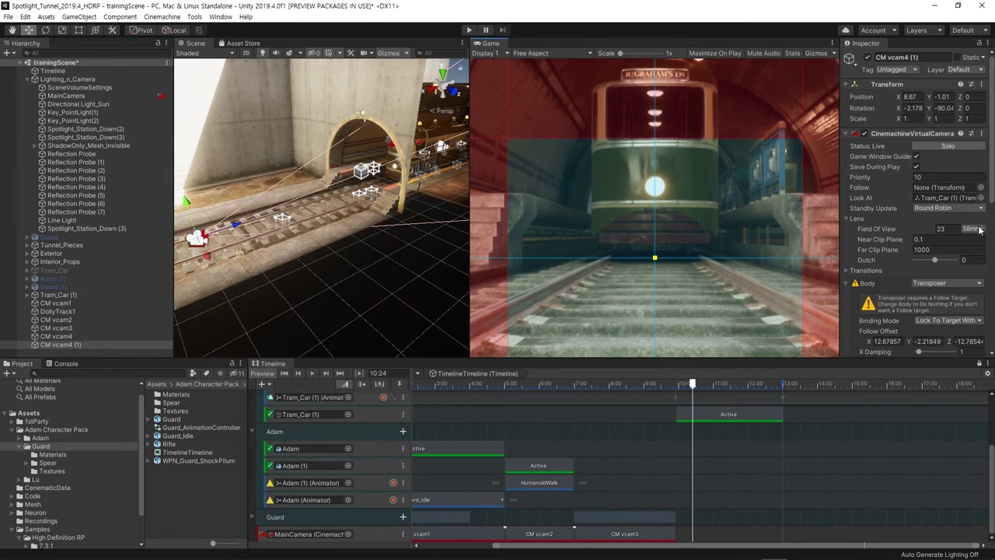
click(972, 228)
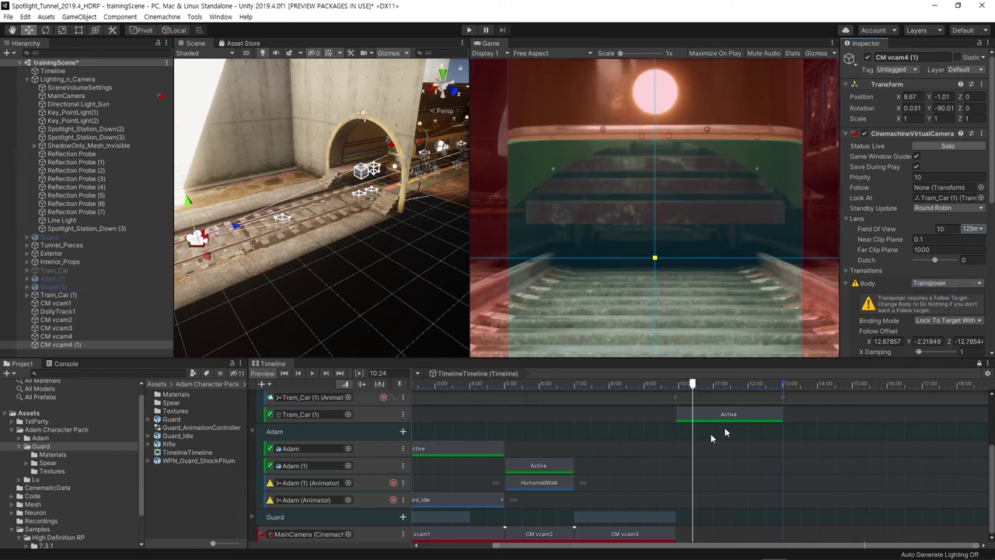
click(969, 227)
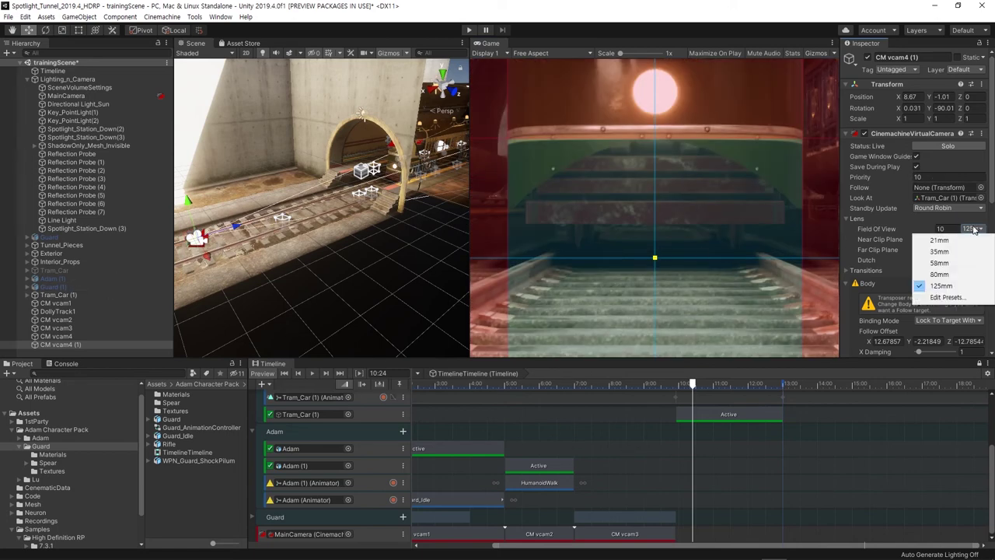
click(944, 285)
click(56, 335)
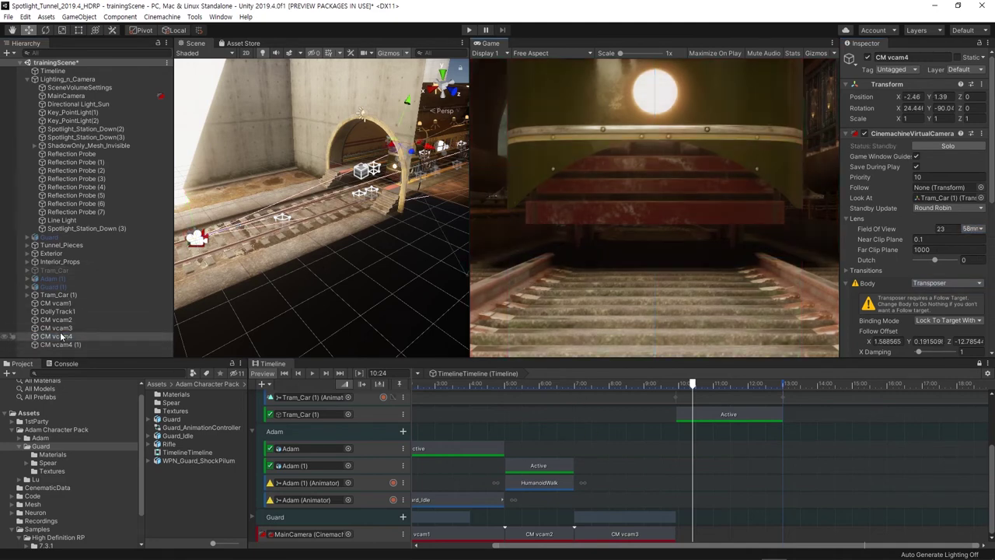
- Add trimmed CM vcam4 and CM vcam4 (1) clips to the MainCamera track, the latter spanning 10.4–13 s
drag(538, 441, 703, 539)
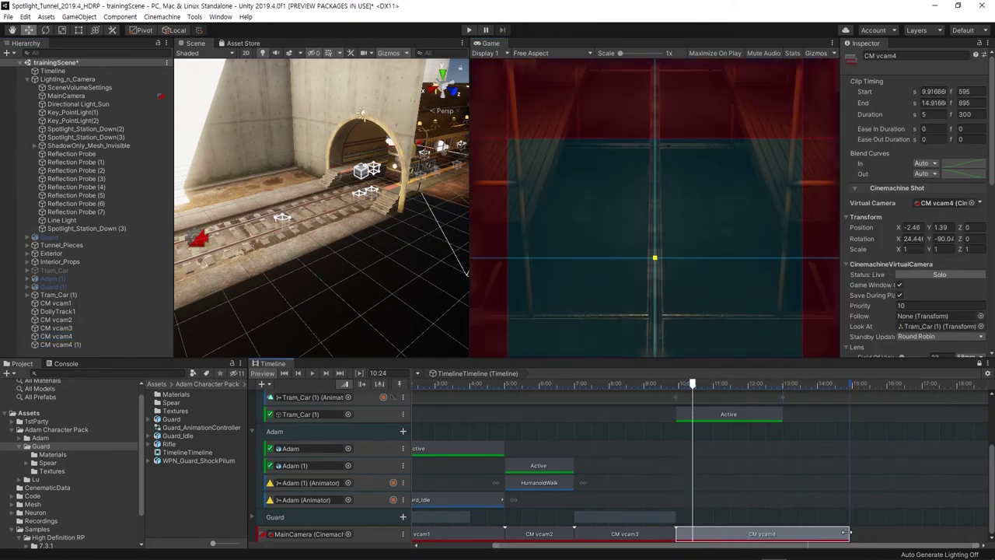
drag(847, 533, 770, 534)
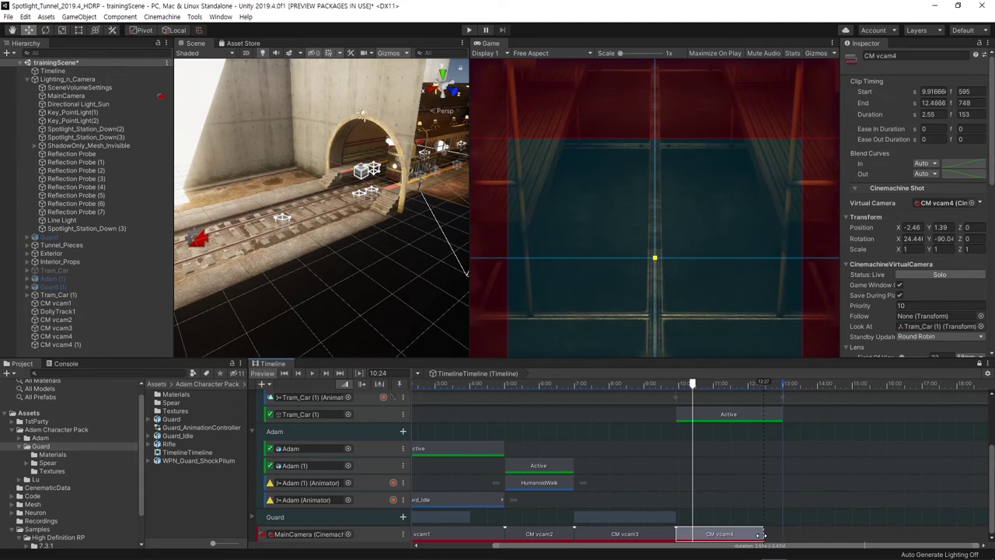
mouse_move(59, 344)
mouse_down()
mouse_move(822, 536)
mouse_move(723, 527)
mouse_up()
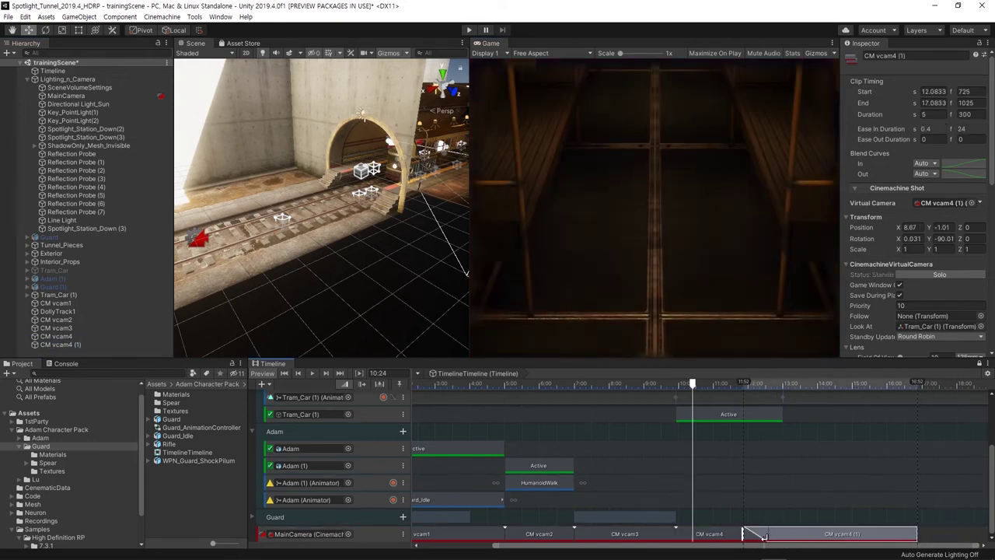
scroll(758, 464, down, 1)
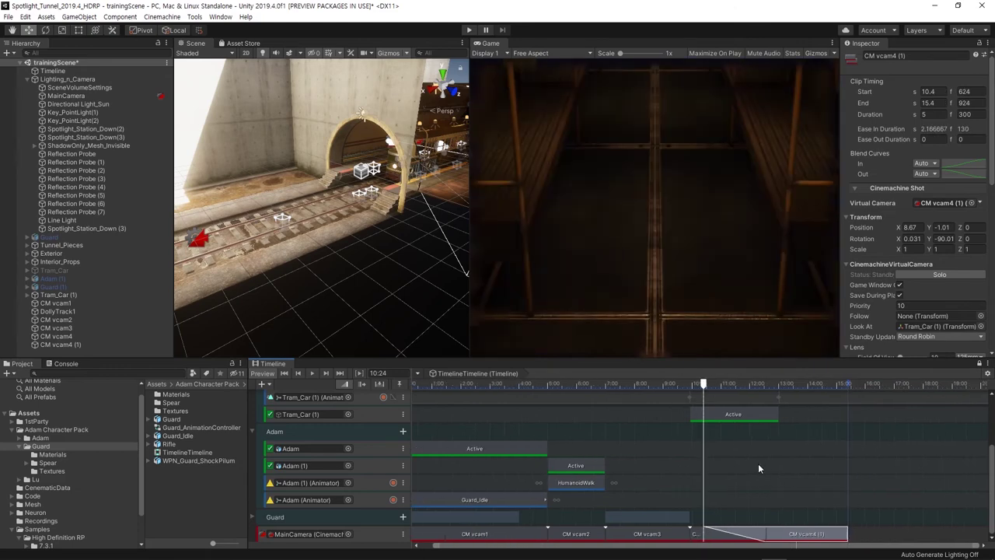
scroll(759, 473, up, 2)
scroll(758, 473, down, 1)
scroll(781, 489, up, 1)
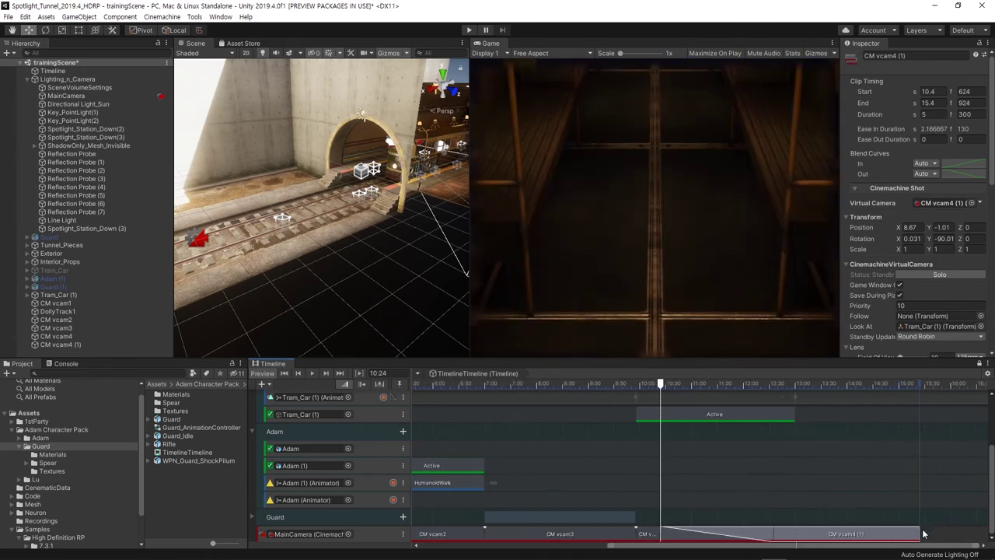
drag(916, 535, 811, 534)
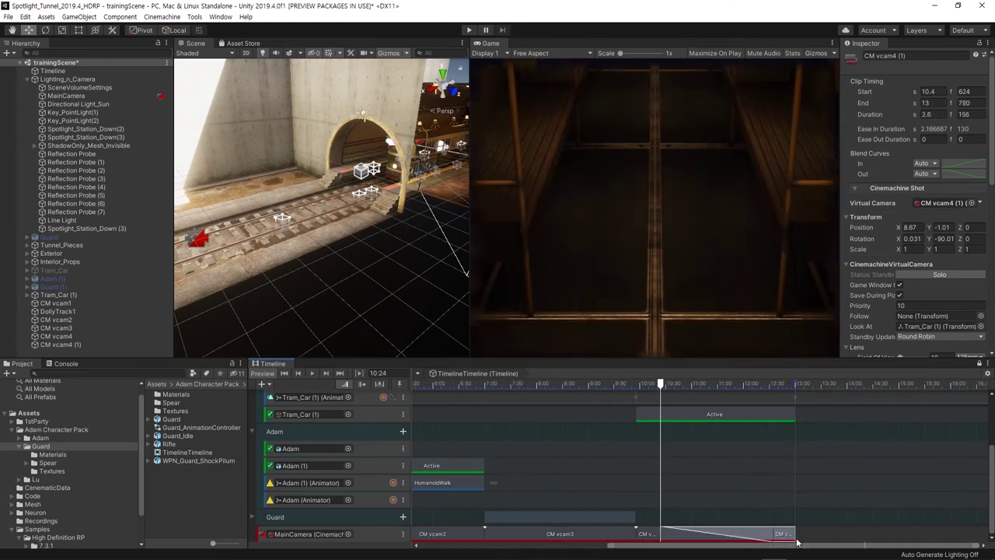
mouse_move(662, 383)
mouse_down()
mouse_move(793, 384)
mouse_move(651, 394)
mouse_move(790, 389)
mouse_move(737, 389)
mouse_up()
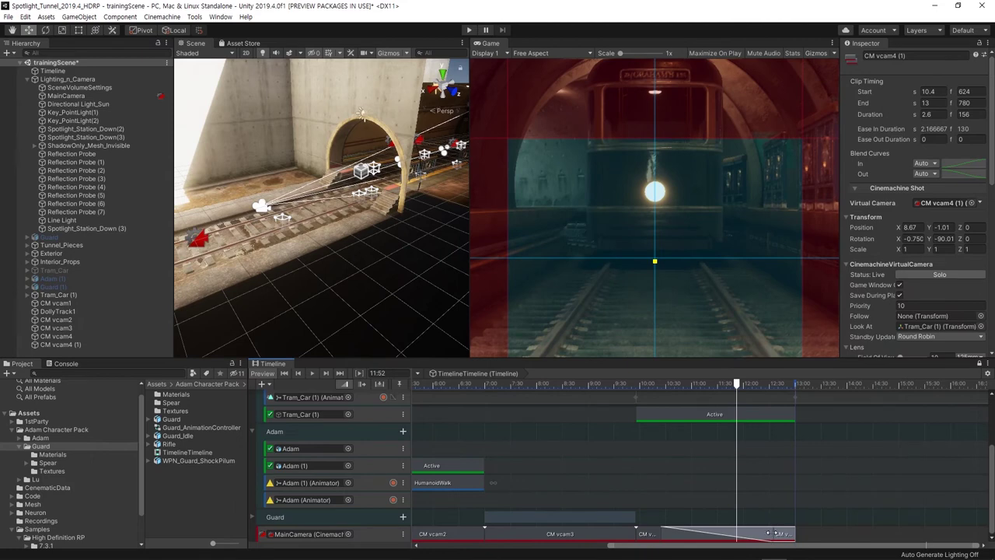
- Overlap the CM vcam4 clips so CM vcam4 (1) eases in over 2.6 seconds
drag(768, 534, 780, 533)
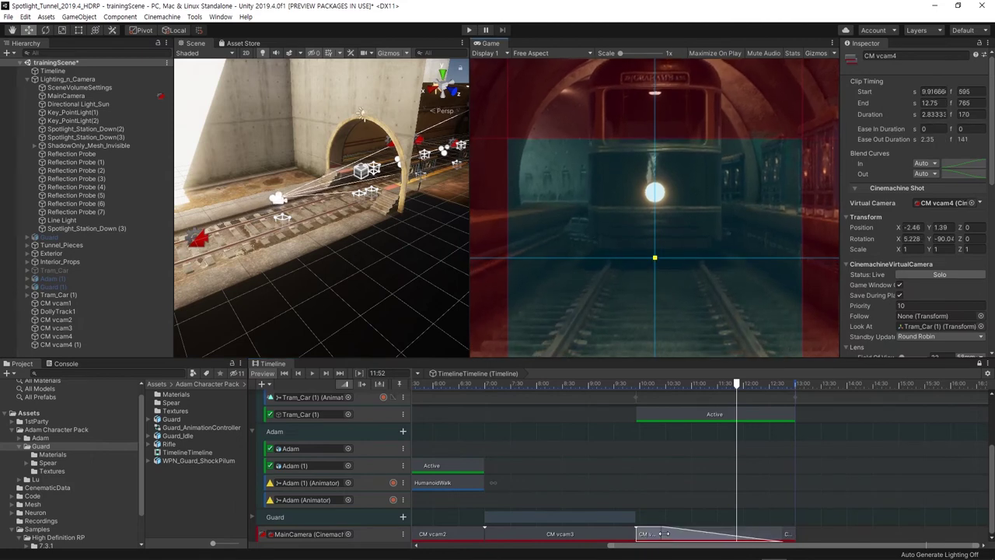
drag(664, 534, 651, 534)
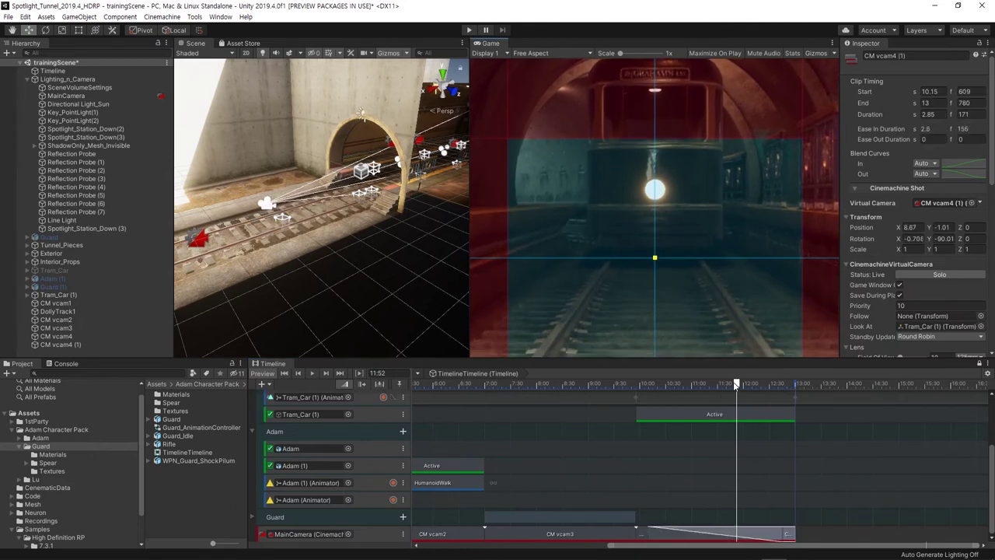
drag(737, 385, 480, 405)
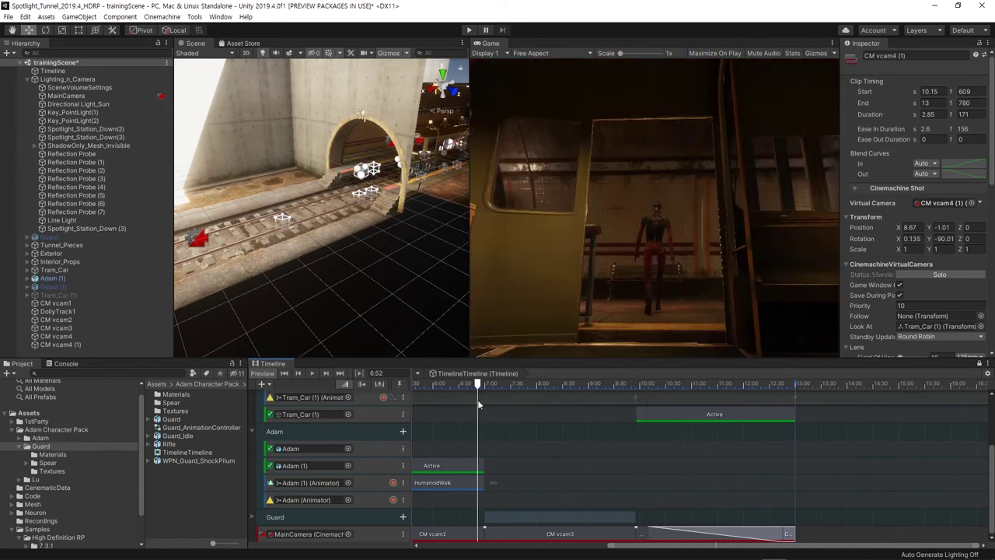
- Widen the Game view, play the Timeline from the start, and jump to 12:57
scroll(519, 419, down, 1)
scroll(454, 411, down, 3)
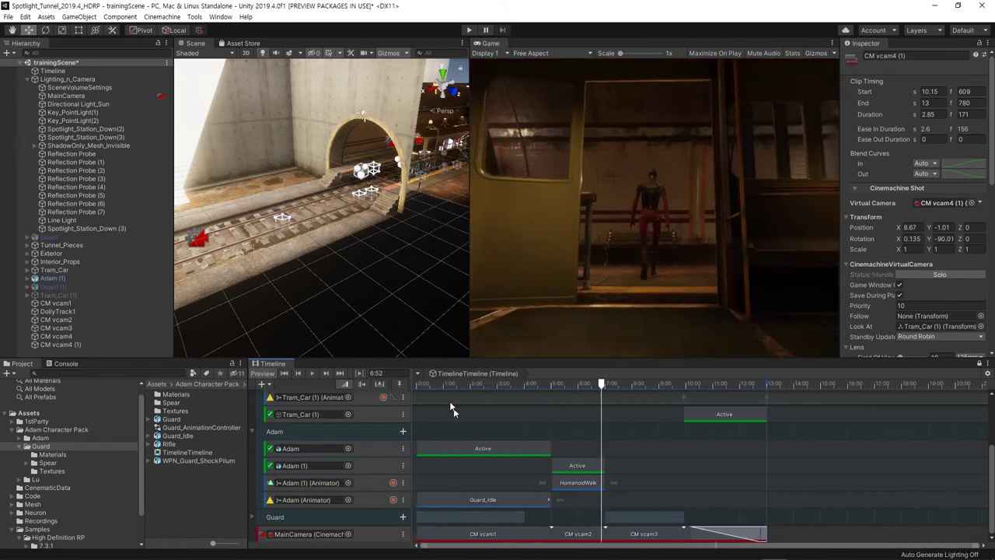
click(417, 387)
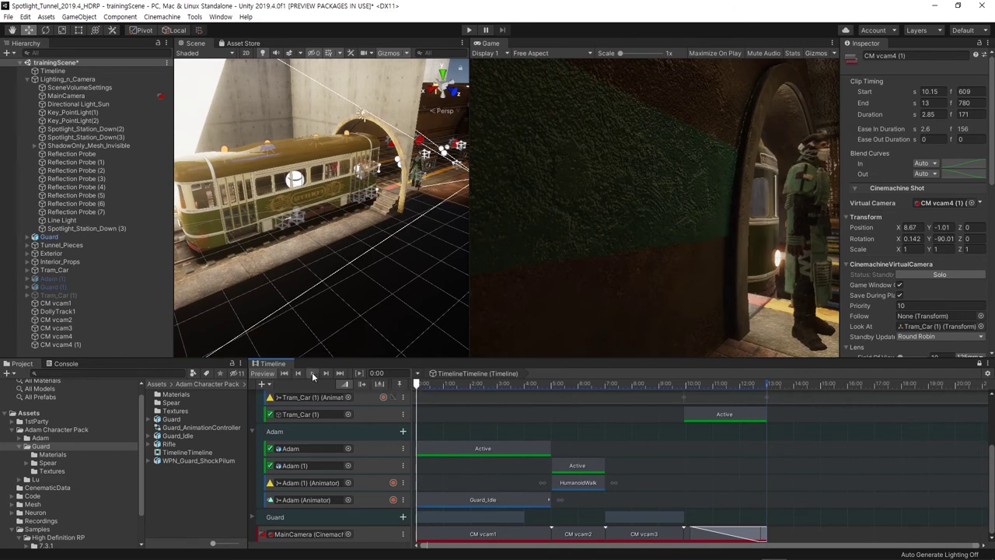
mouse_move(469, 253)
mouse_down()
mouse_move(397, 262)
mouse_move(372, 315)
mouse_up()
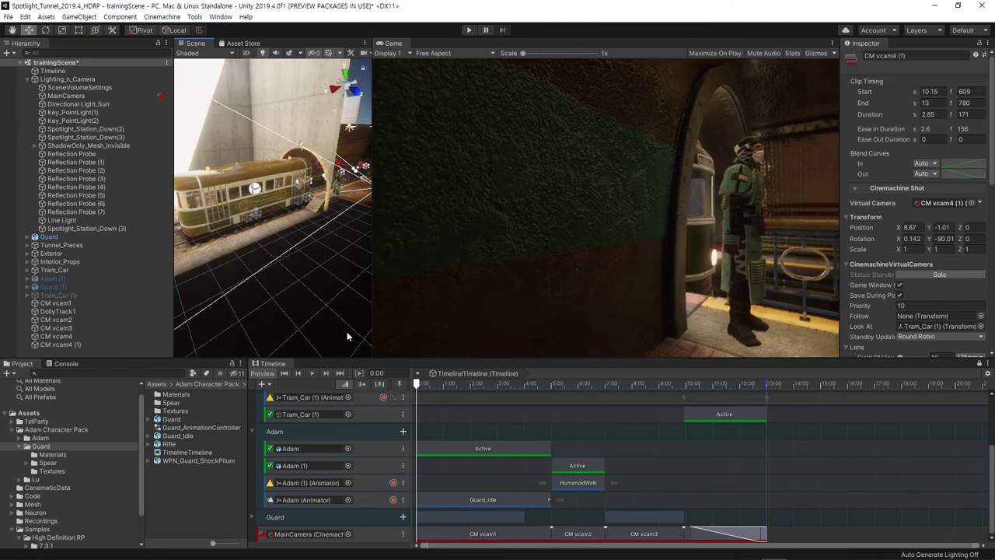
click(312, 374)
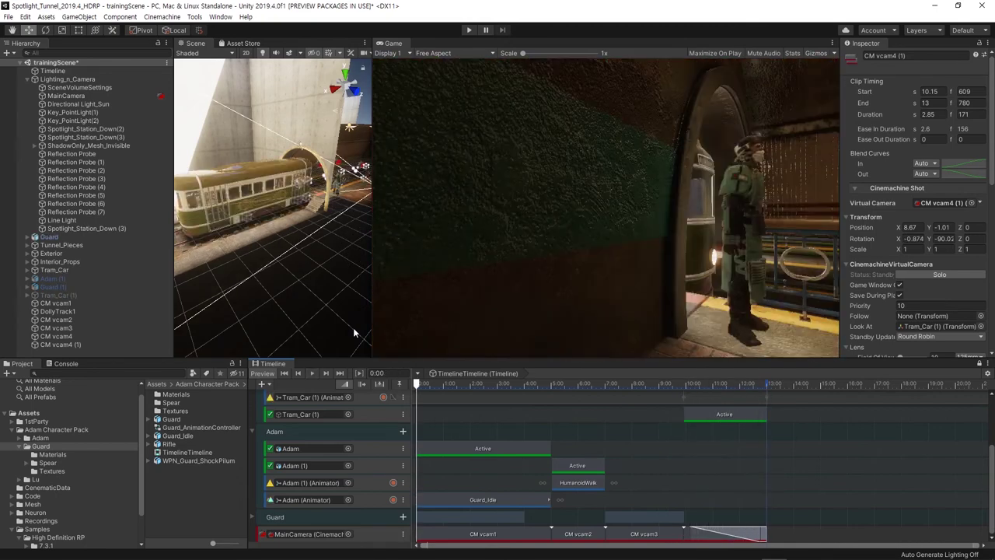
click(790, 422)
drag(766, 385, 767, 387)
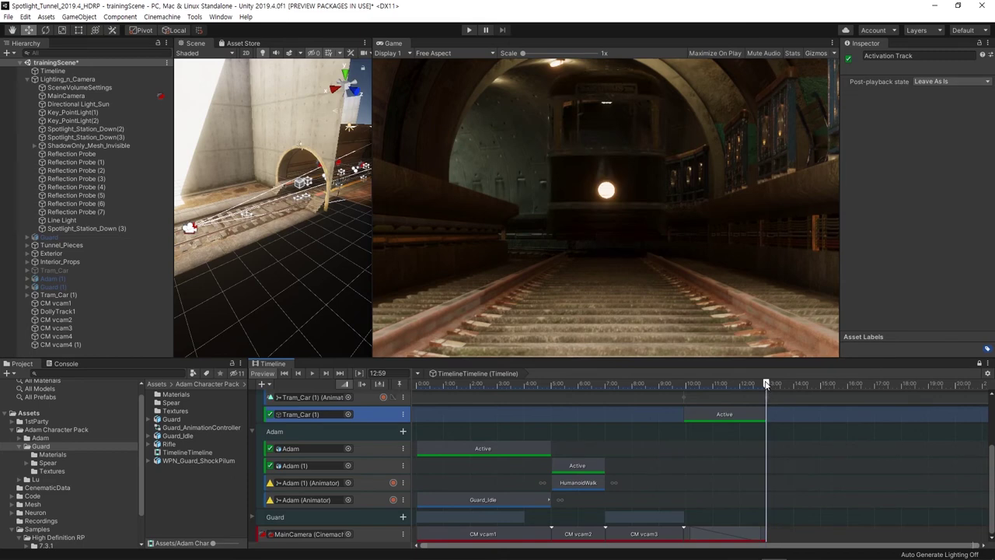
key(alt+Tab)
- Check the OBS Studio window briefly, then switch back to the Unity editor
click(342, 257)
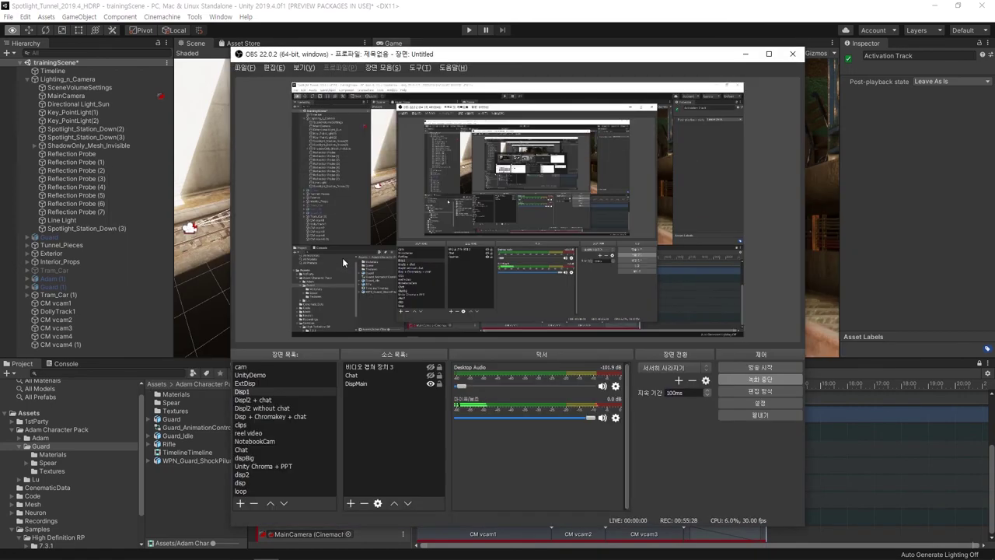
key(alt+Tab)
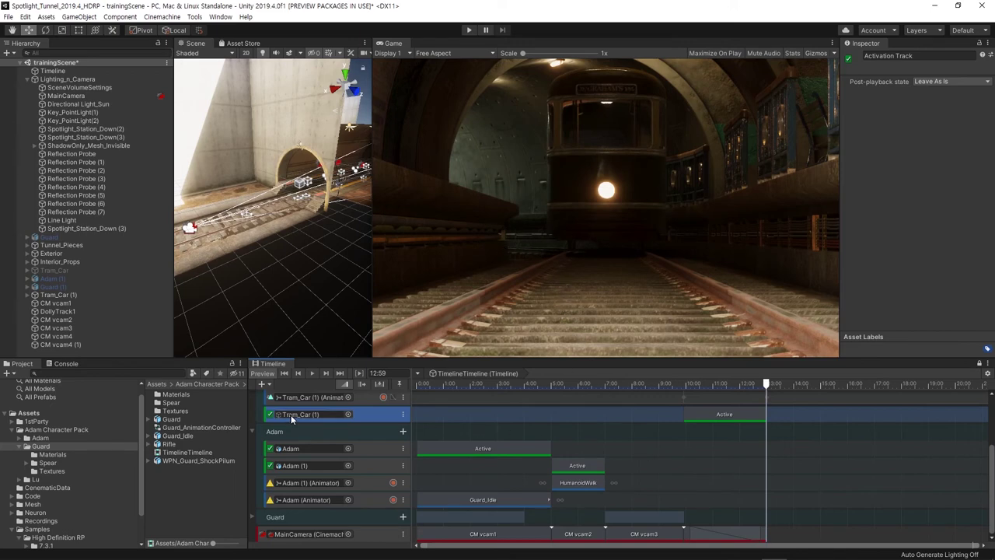
- Scrub the Timeline to about 5:10 and add an empty Audio Track to the Adam group
scroll(516, 429, down, 2)
scroll(522, 440, down, 2)
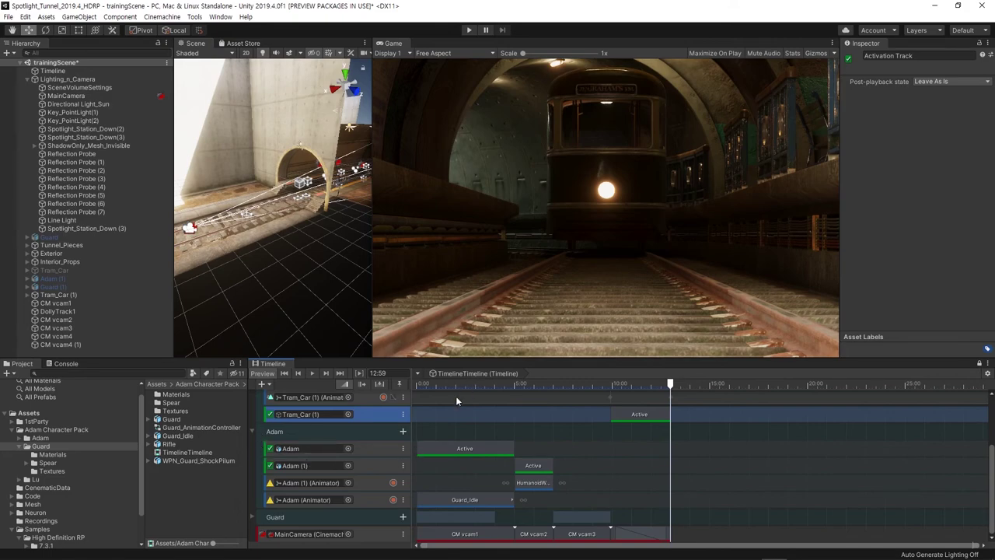
drag(455, 386, 512, 391)
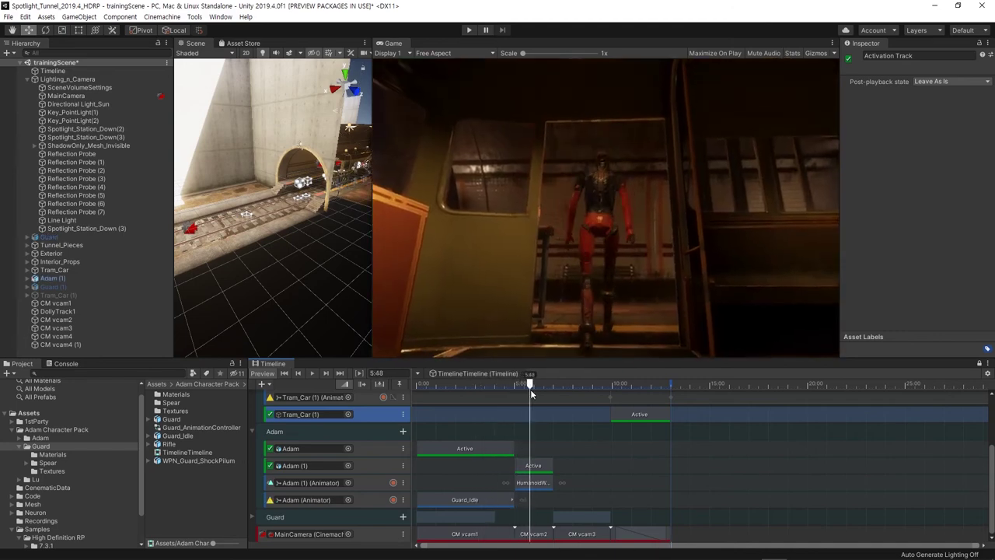
drag(511, 388, 530, 389)
scroll(496, 444, up, 2)
scroll(504, 444, up, 3)
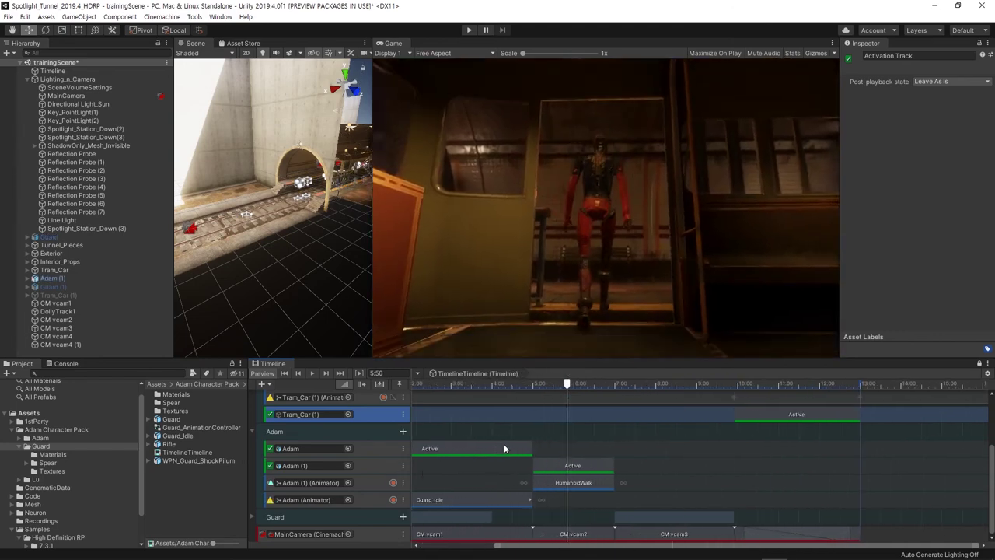
drag(599, 546, 544, 546)
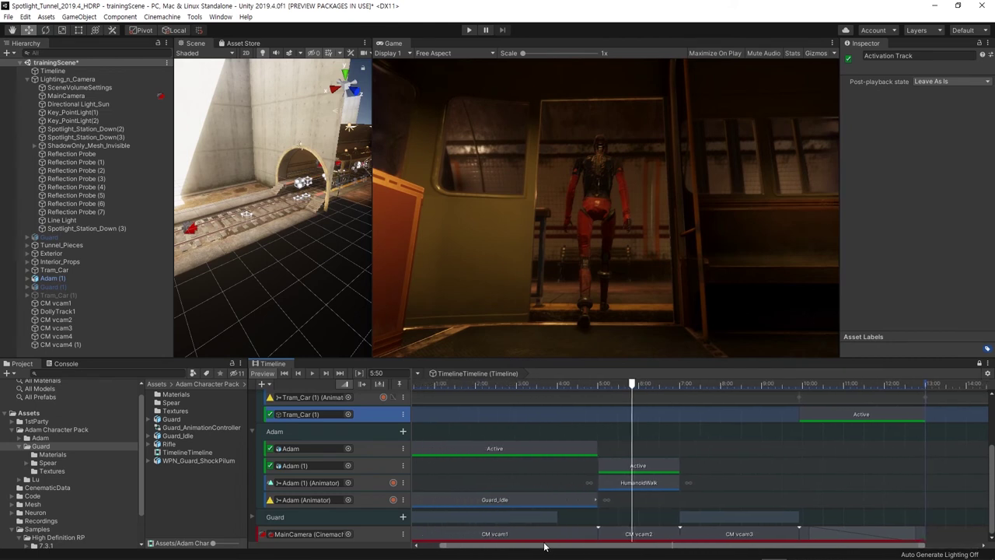
scroll(647, 406, up, 2)
drag(634, 383, 584, 384)
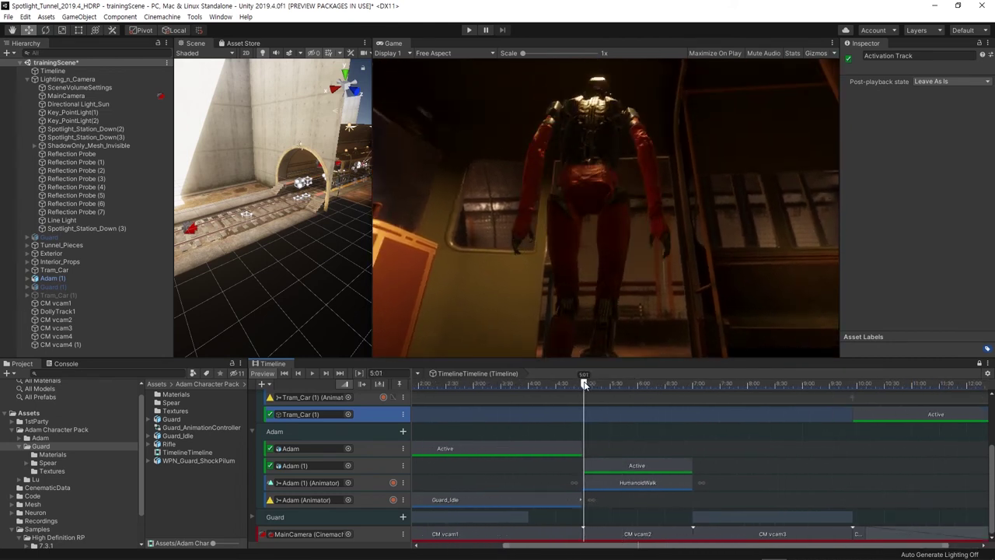
right_click(303, 433)
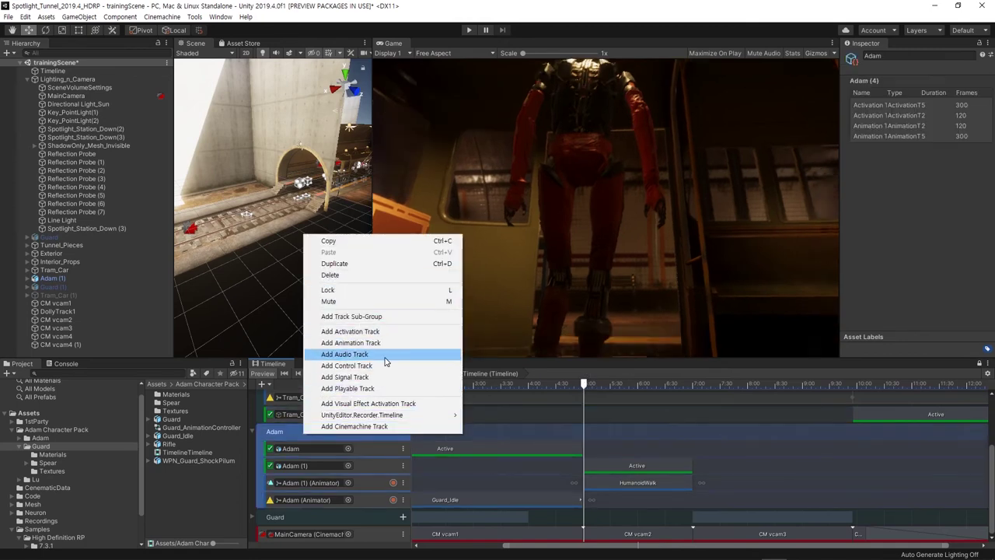
click(403, 355)
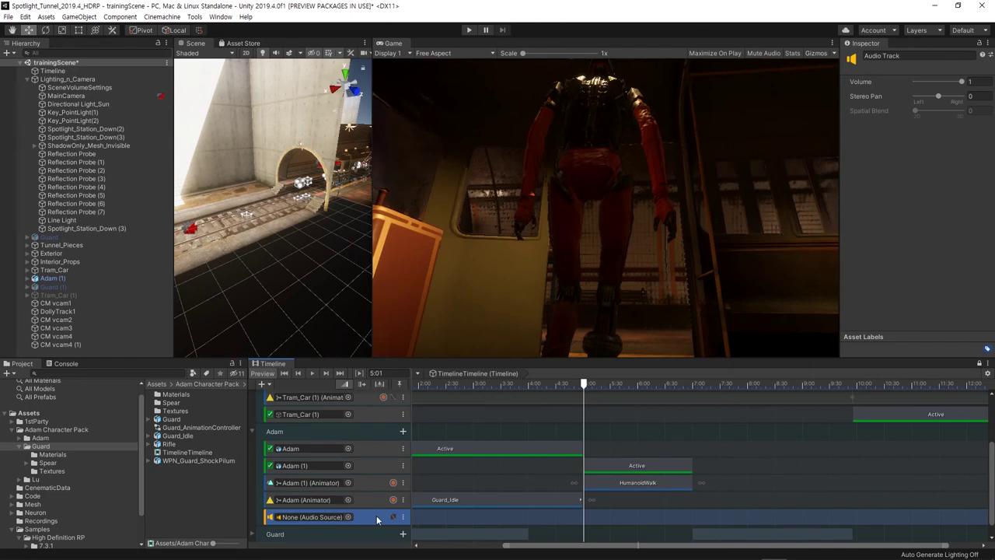
- Move the audio track above Adam (Animator) and filter the Project browser to AudioClip
drag(373, 520, 374, 492)
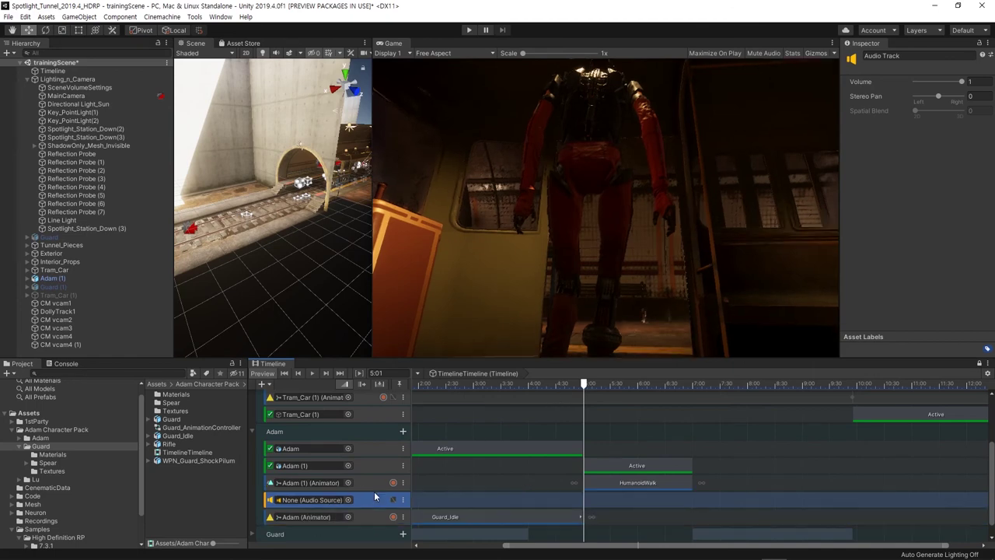
click(193, 374)
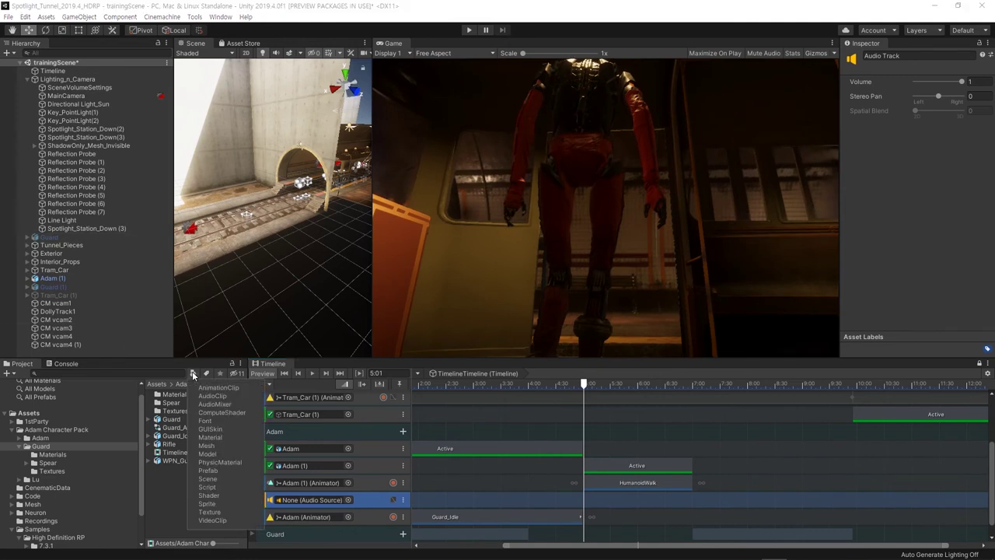
click(212, 397)
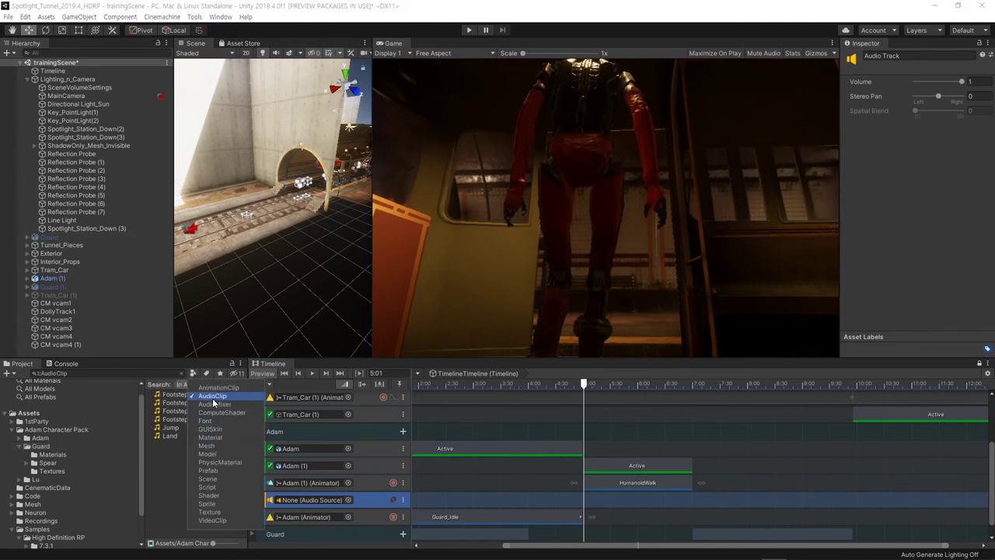
- Audition Footstep01, Footstep02, Footstep03 and Footstep04 in the Inspector preview
click(174, 394)
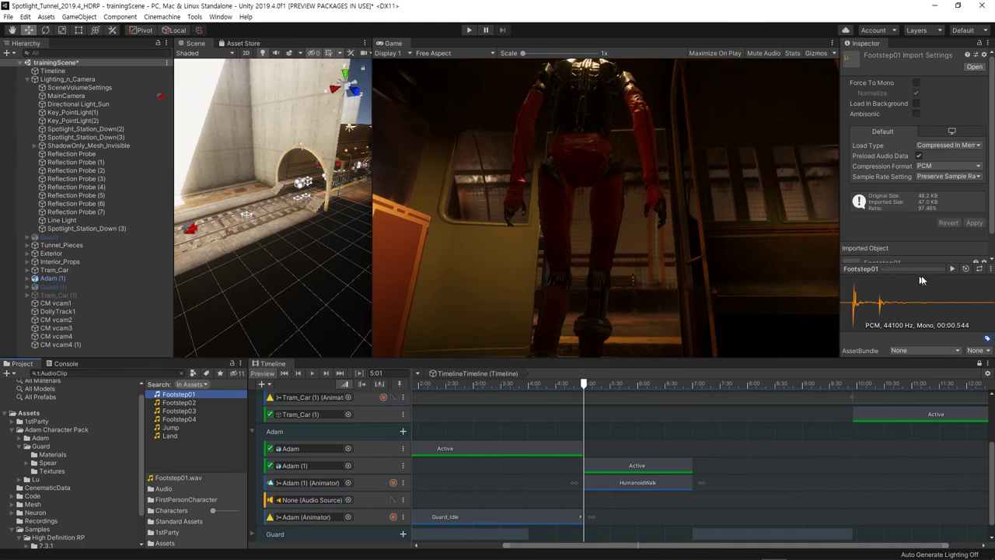
click(952, 268)
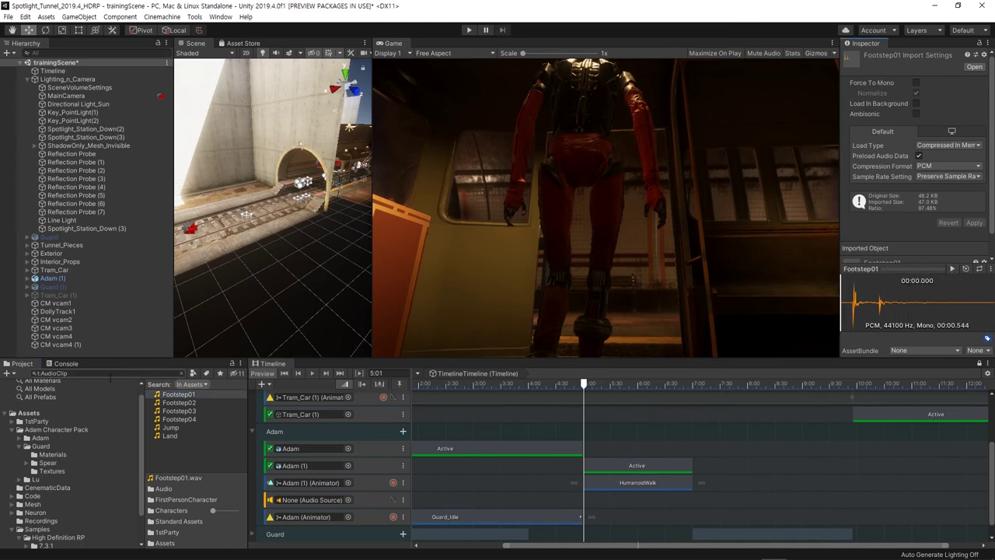
click(187, 402)
click(953, 269)
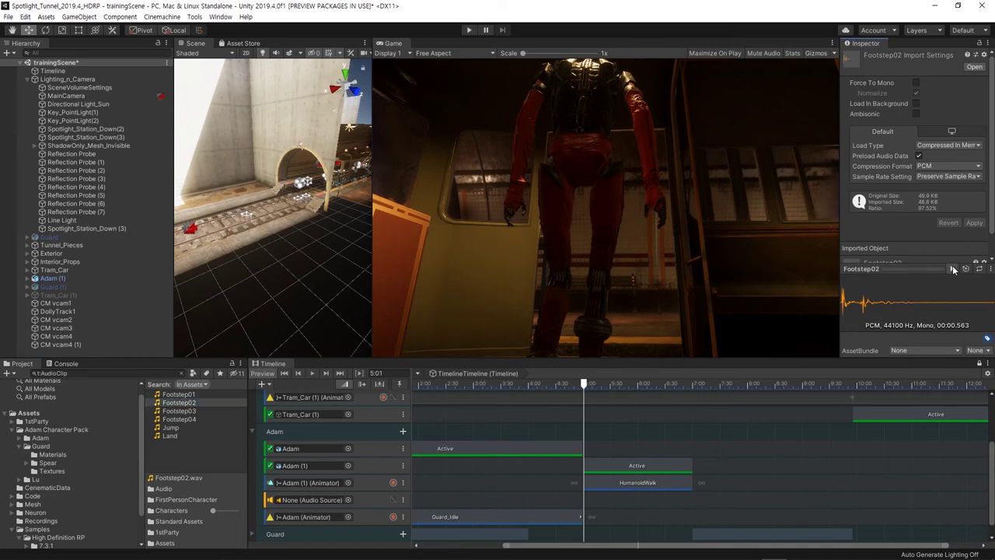
click(186, 410)
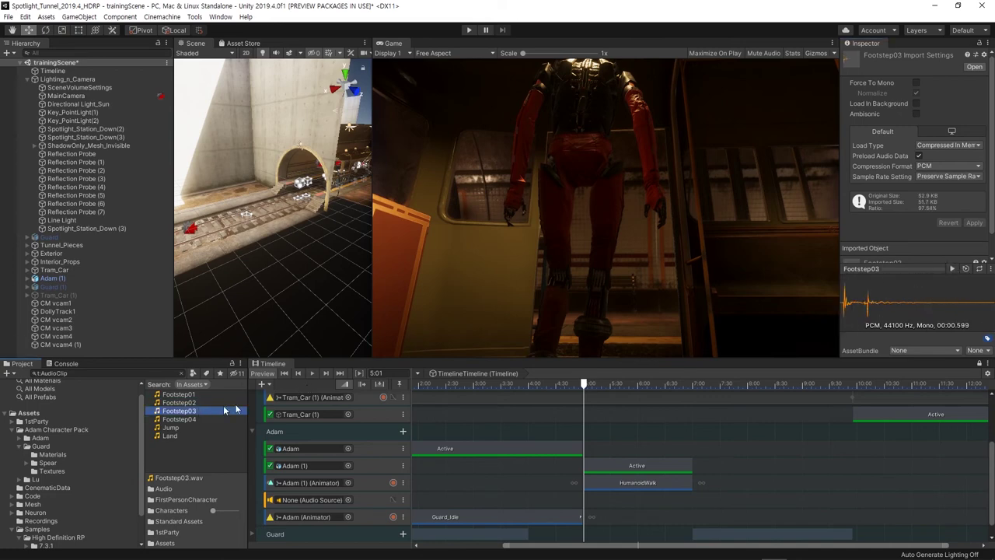
click(954, 269)
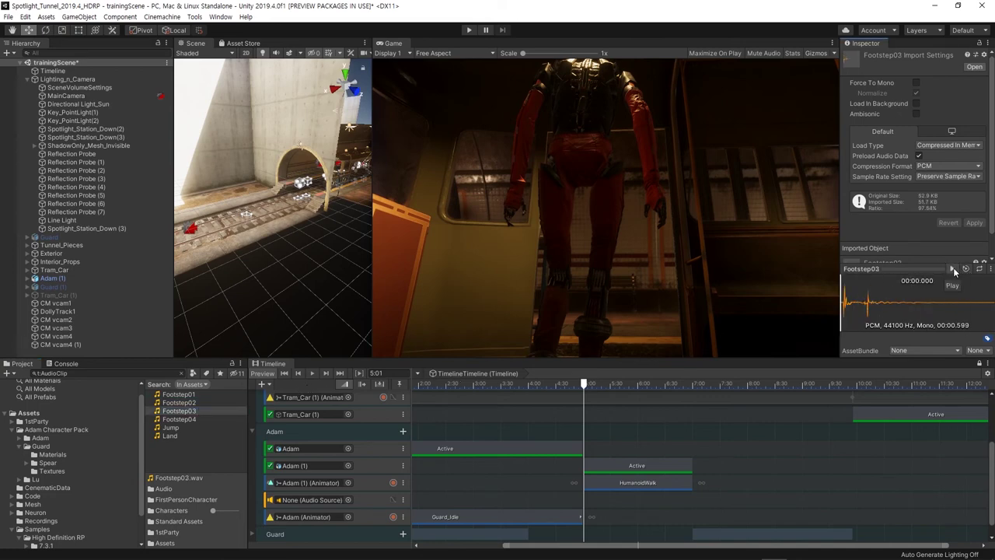
click(185, 420)
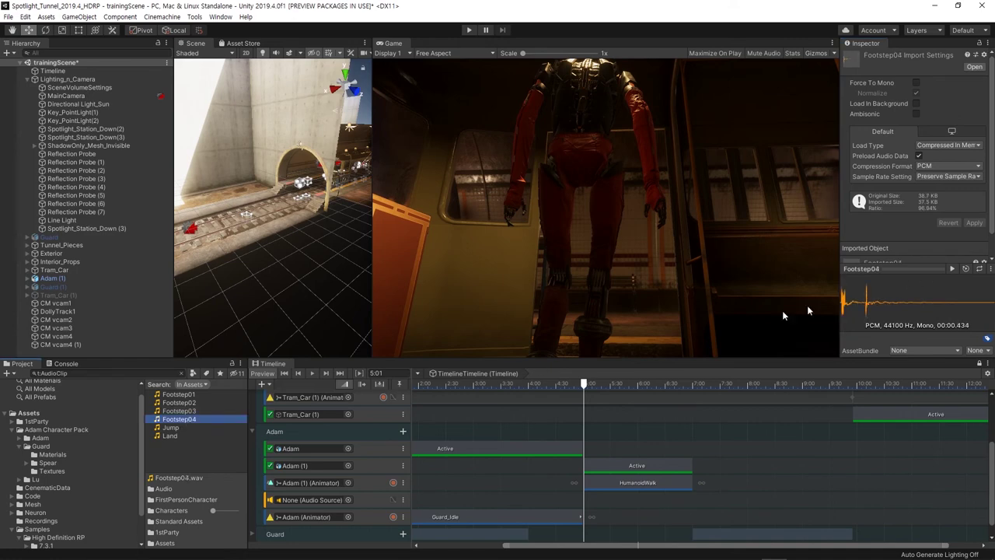
click(952, 270)
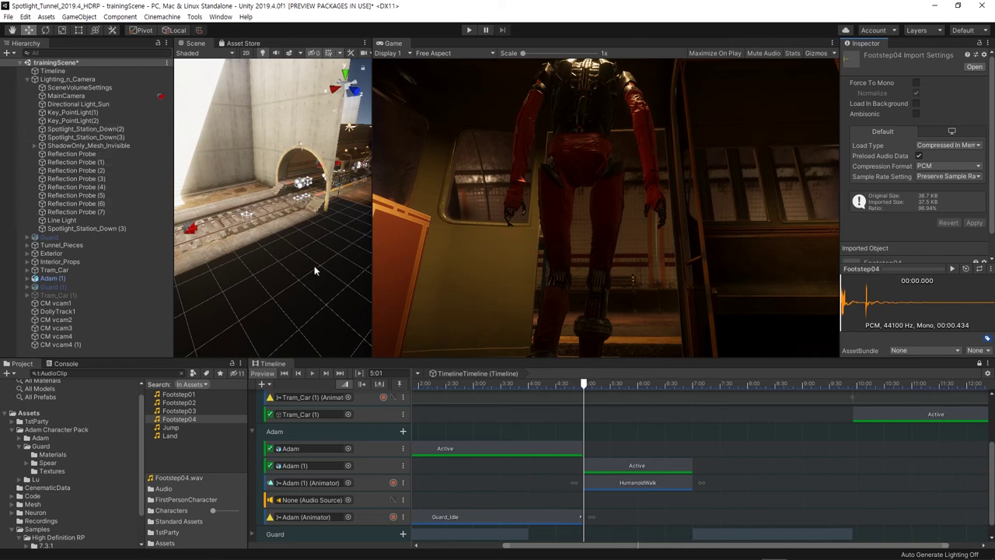
- Orbit and zoom the Scene view into the tram around Adam
alt+drag(315, 271, 210, 264)
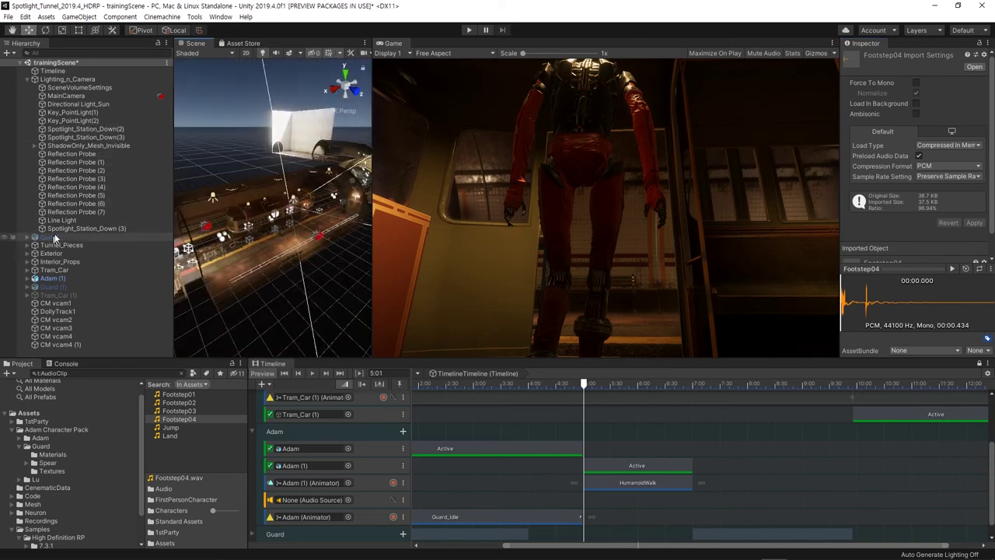
scroll(280, 251, up, 5)
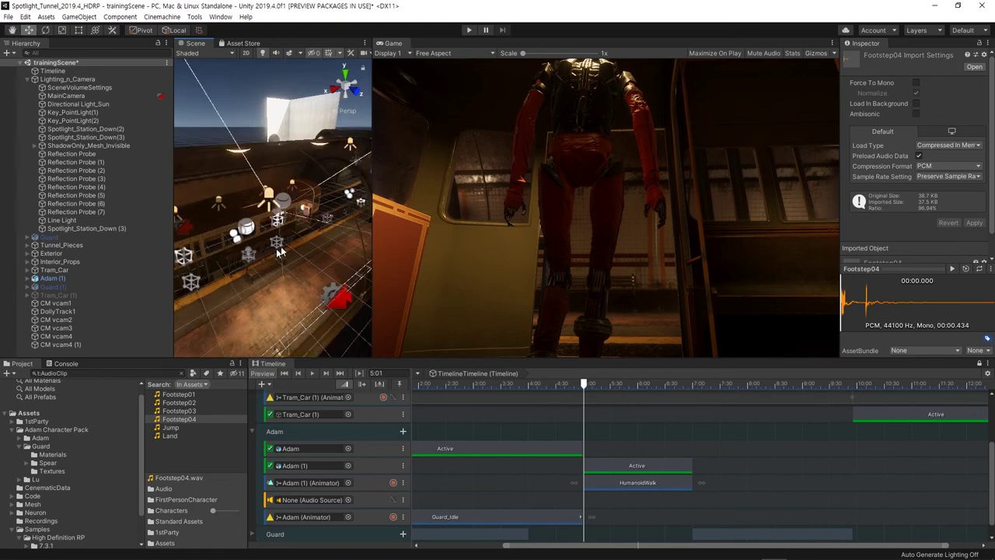
scroll(280, 251, up, 3)
scroll(272, 251, up, 3)
scroll(260, 250, up, 3)
scroll(248, 250, up, 3)
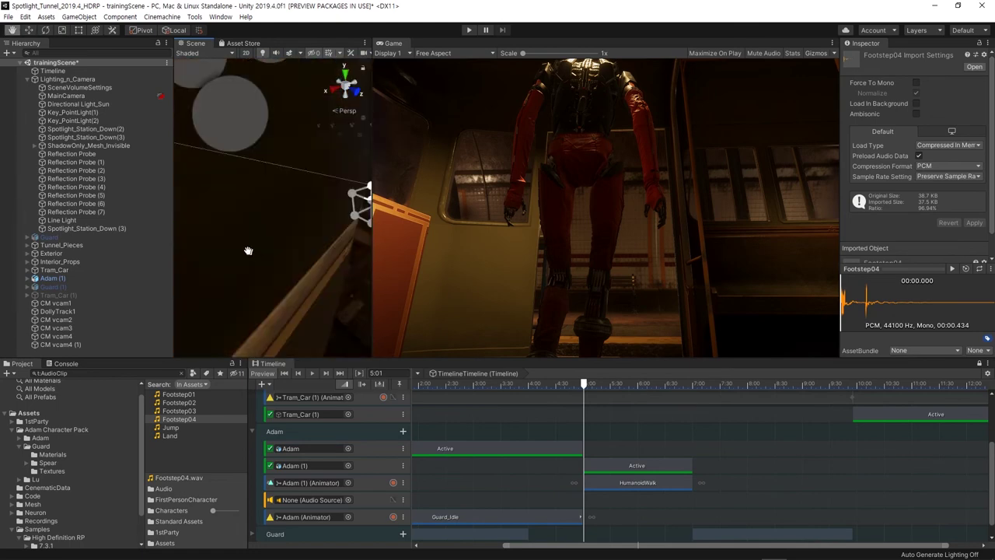
scroll(254, 261, up, 3)
scroll(244, 261, up, 3)
scroll(256, 268, up, 3)
scroll(268, 274, up, 3)
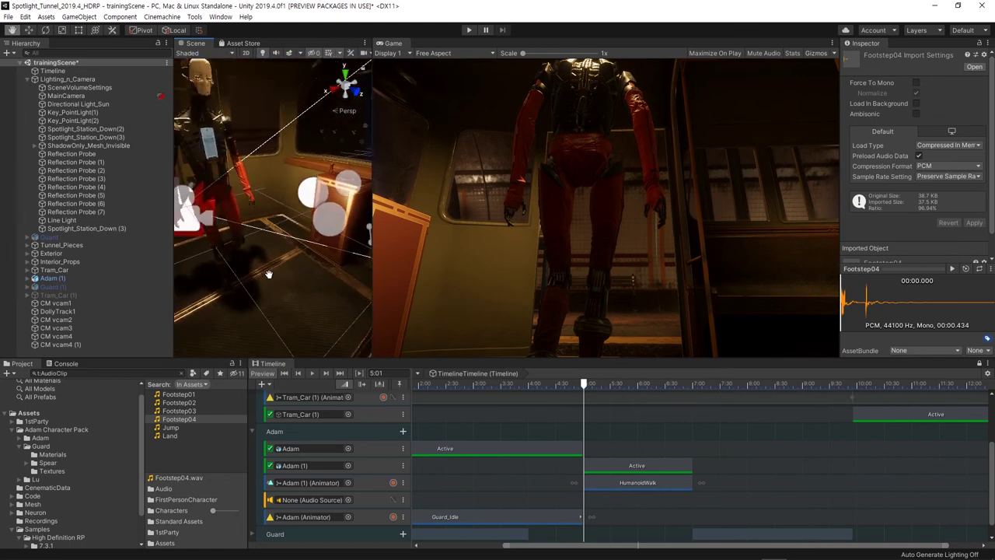
scroll(280, 293, up, 3)
- Set the Timeline to 5:20 and place Footstep01 on Adam's audio track at 5.33 s
key(w)
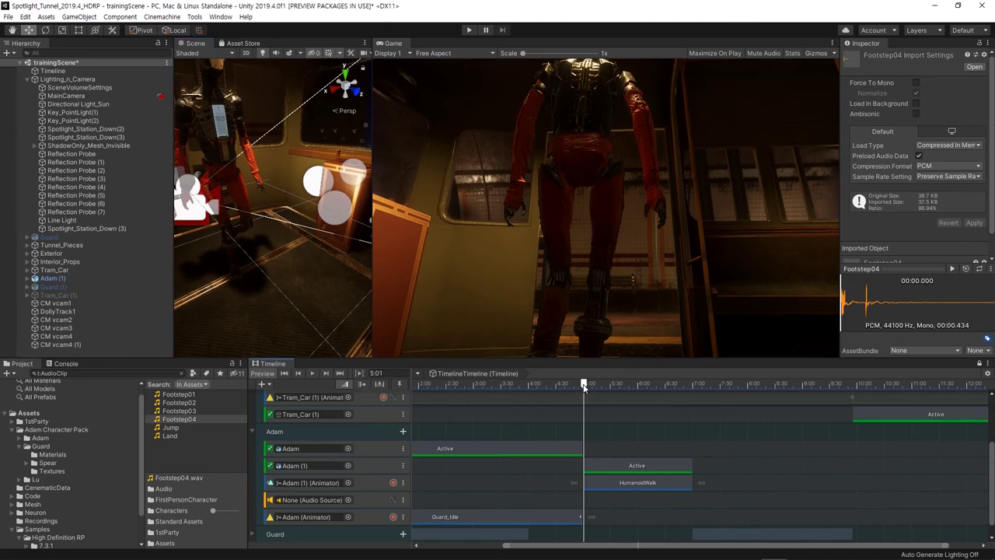
drag(584, 386, 601, 387)
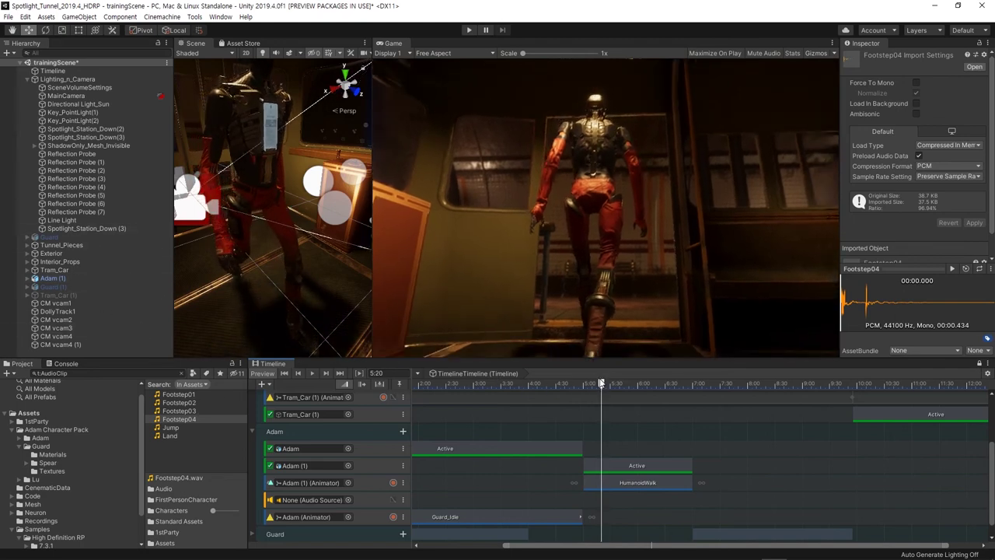
mouse_move(187, 398)
mouse_down()
mouse_move(635, 515)
mouse_move(620, 505)
mouse_up()
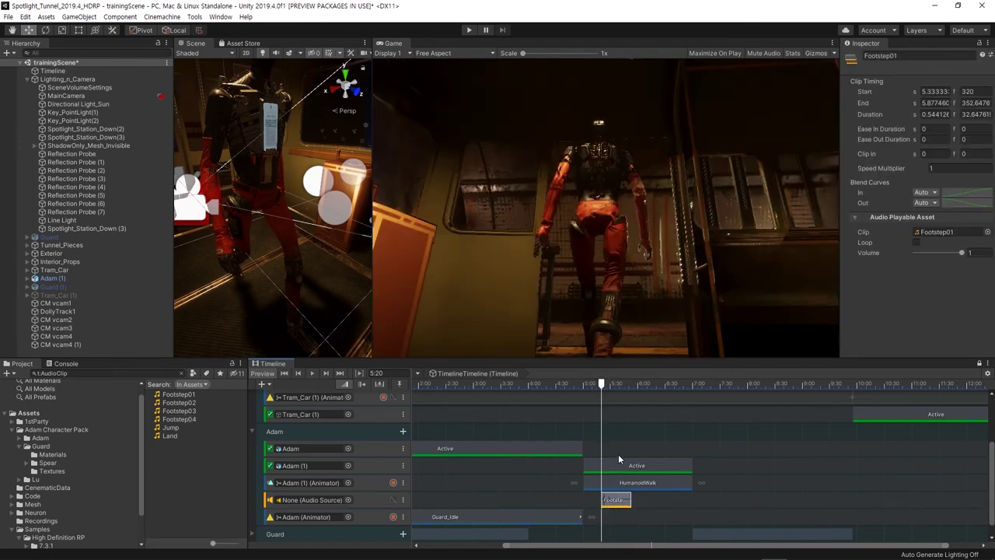
- Add Footstep02 right after Footstep01 and delete the stray Footstep03 clip
scroll(627, 444, up, 1)
scroll(627, 444, up, 2)
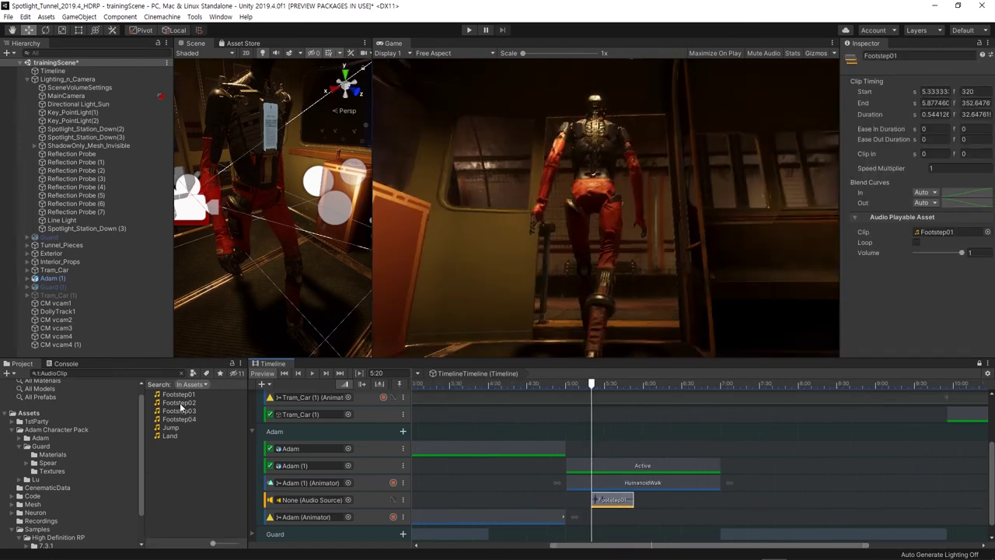
drag(181, 404, 650, 504)
mouse_move(178, 410)
mouse_down()
mouse_move(731, 509)
mouse_move(698, 504)
mouse_up()
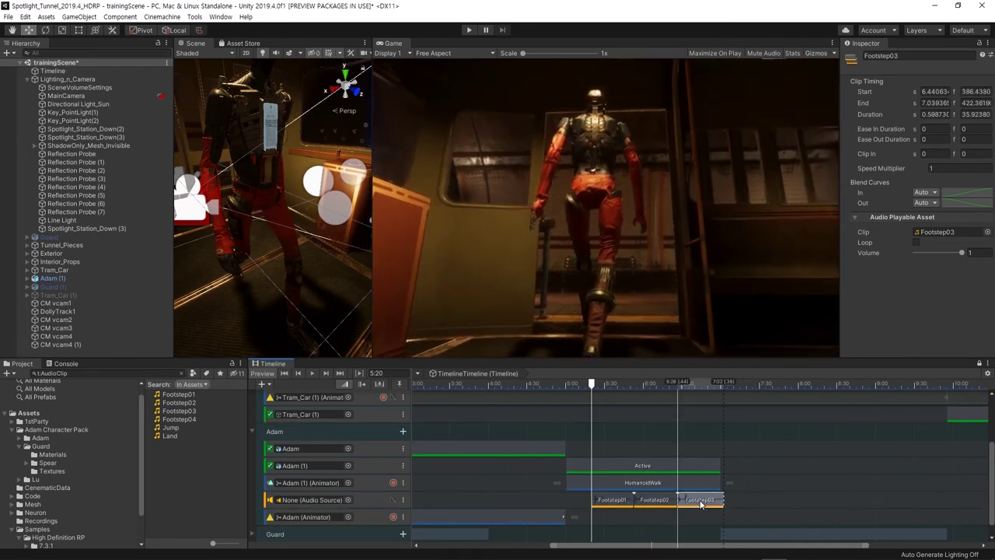
right_click(704, 496)
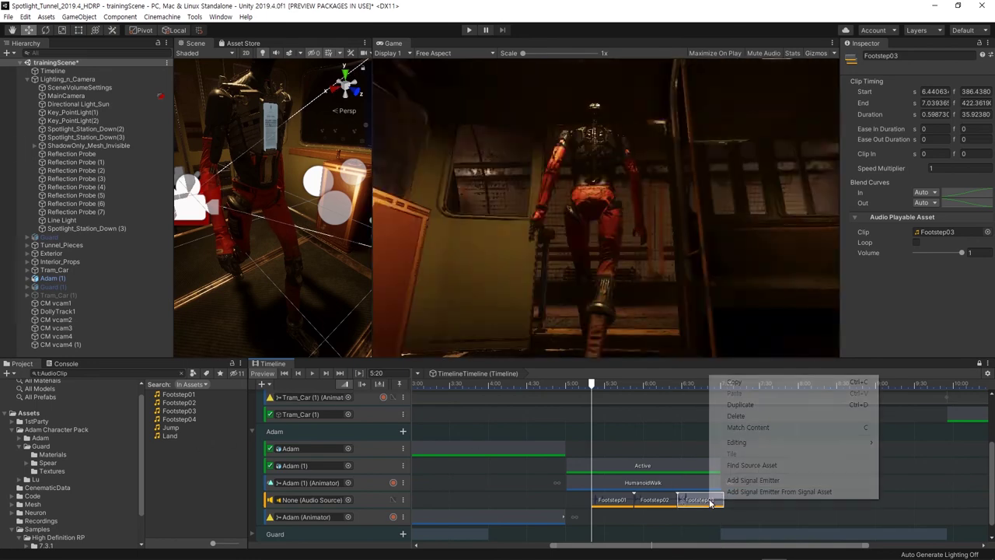
click(734, 413)
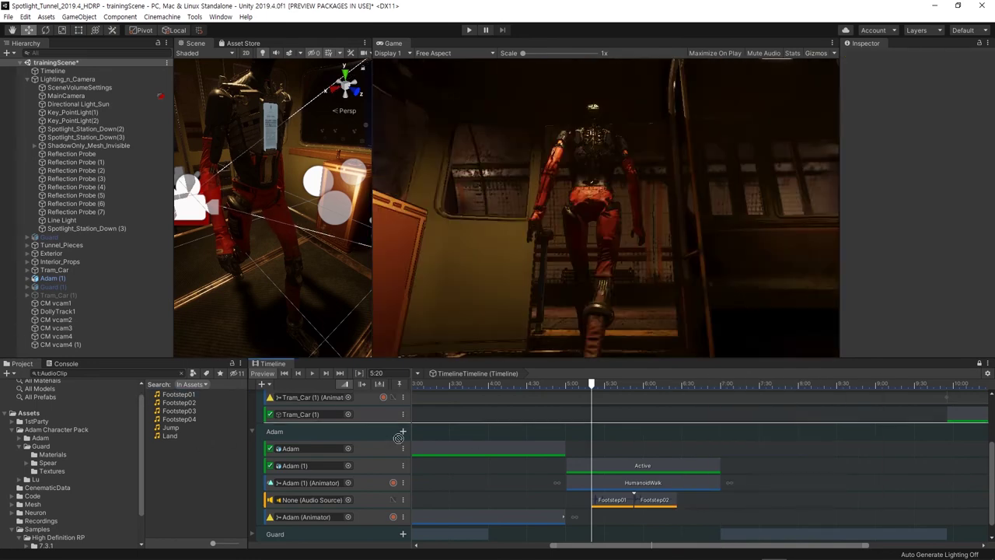
- Add another Footstep01 at 6.44 s, delete a stray Footstep02, and scrub back to 4:43
mouse_move(179, 394)
mouse_down()
mouse_move(710, 505)
mouse_move(694, 506)
mouse_up()
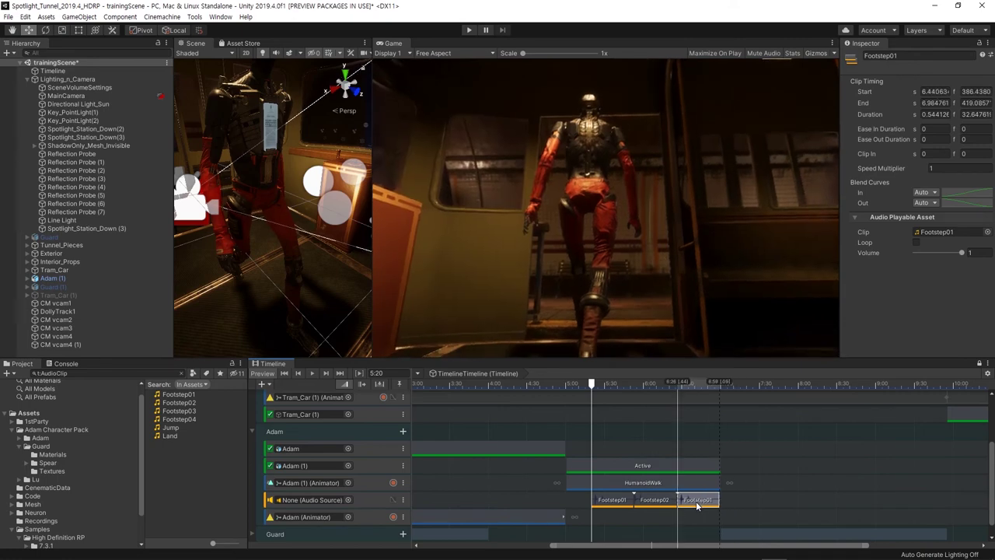
drag(179, 410, 756, 504)
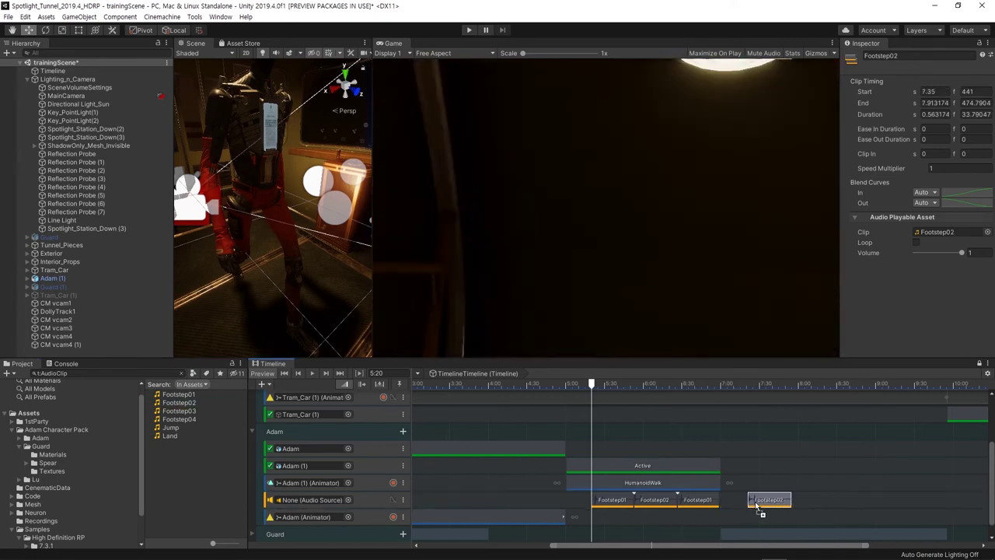
right_click(761, 502)
click(806, 417)
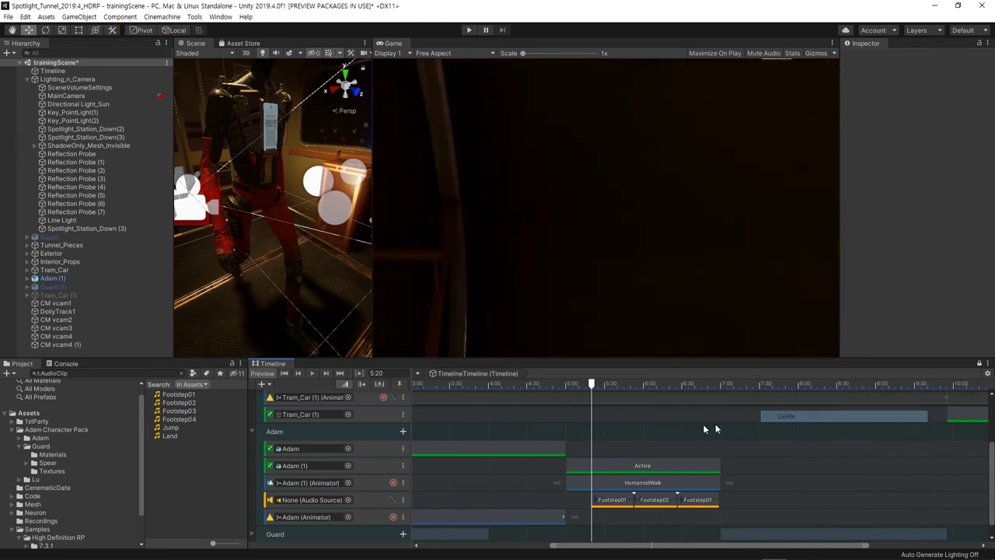
drag(593, 388, 576, 389)
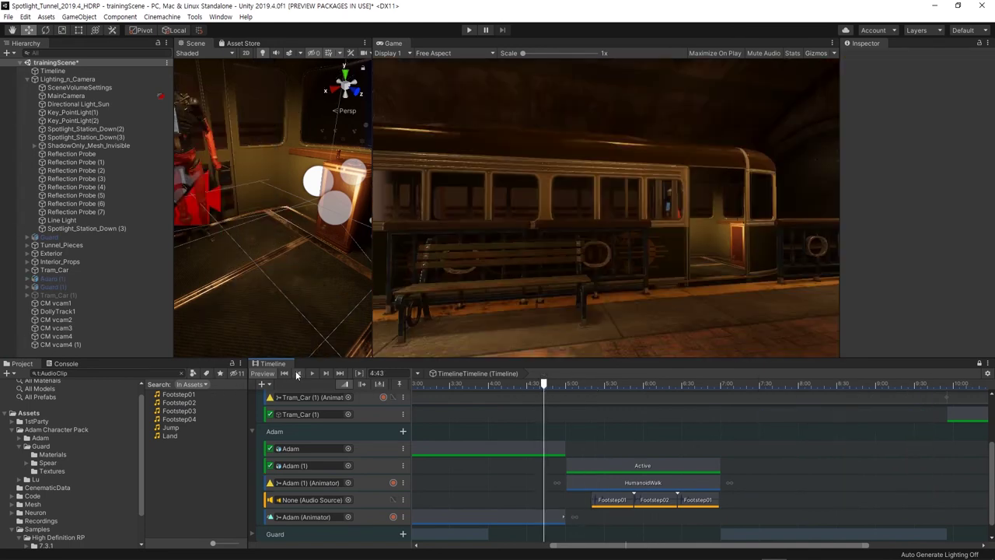
- Play the Timeline to hear the footsteps, stop it, and return to 4:57
click(311, 373)
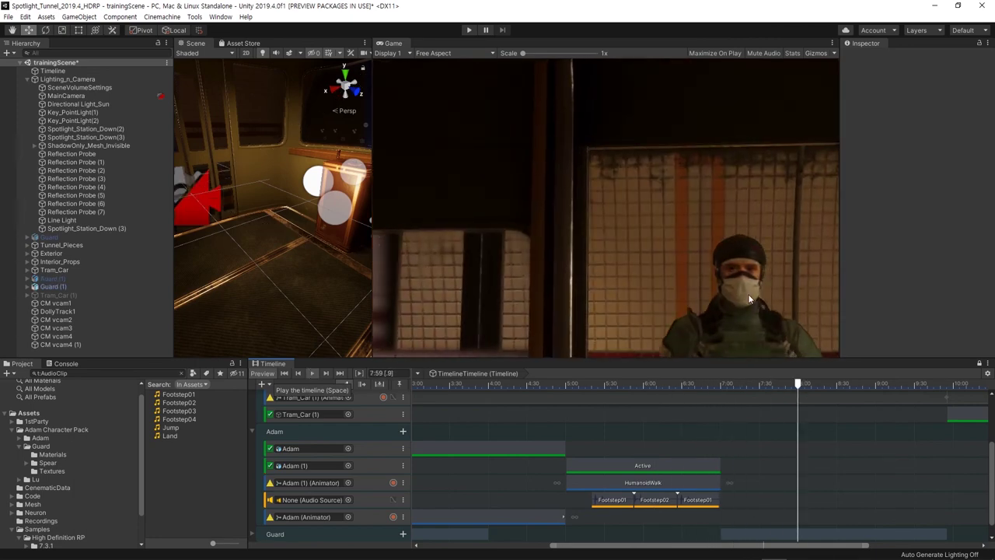
click(317, 374)
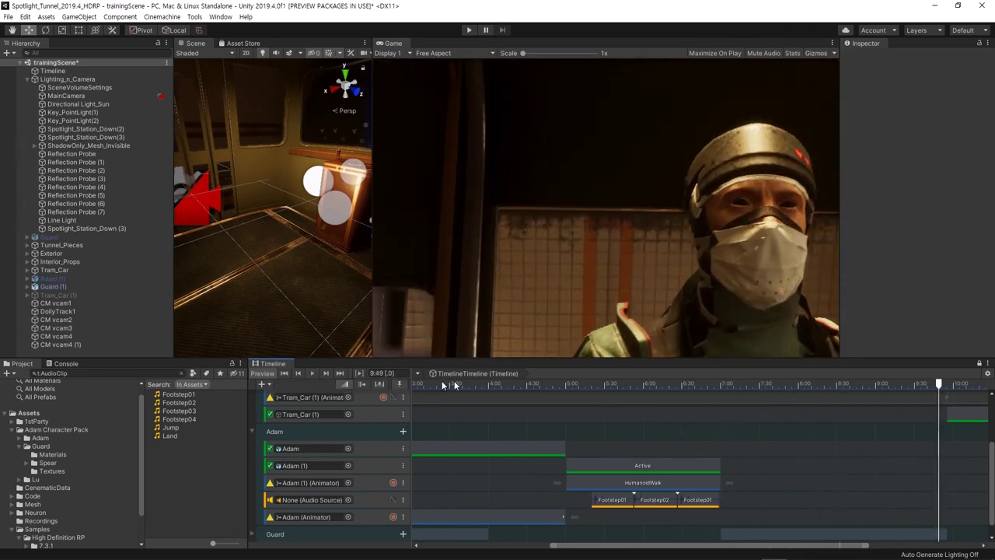
click(564, 388)
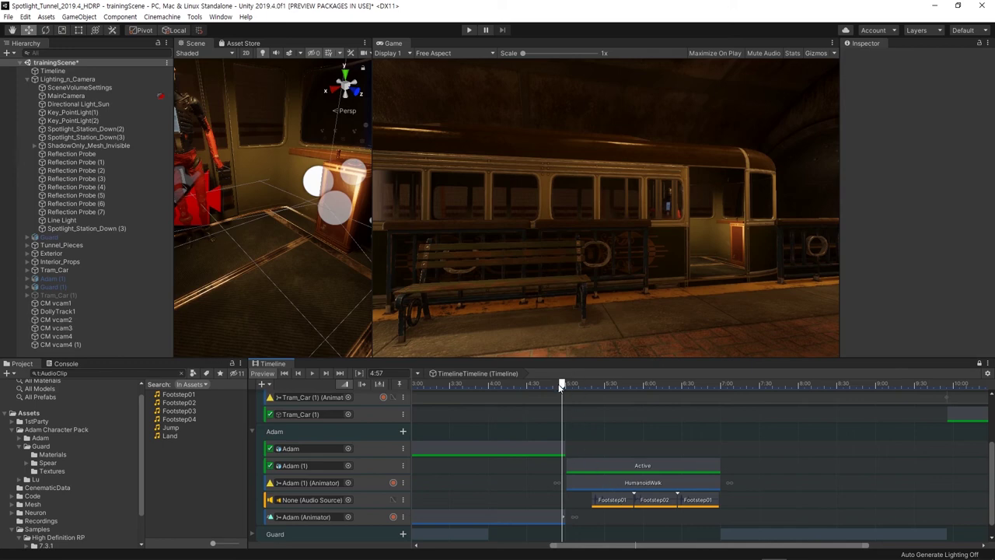
- Play Adam's walk with its footsteps, then rewind the Timeline to 5:21
mouse_move(560, 387)
mouse_down()
mouse_move(576, 387)
mouse_move(565, 386)
mouse_up()
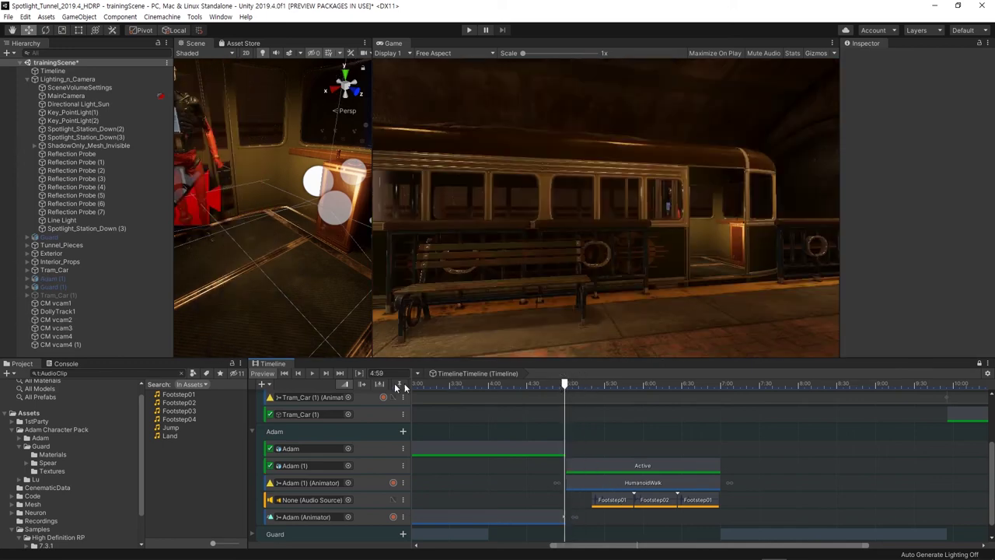
click(311, 372)
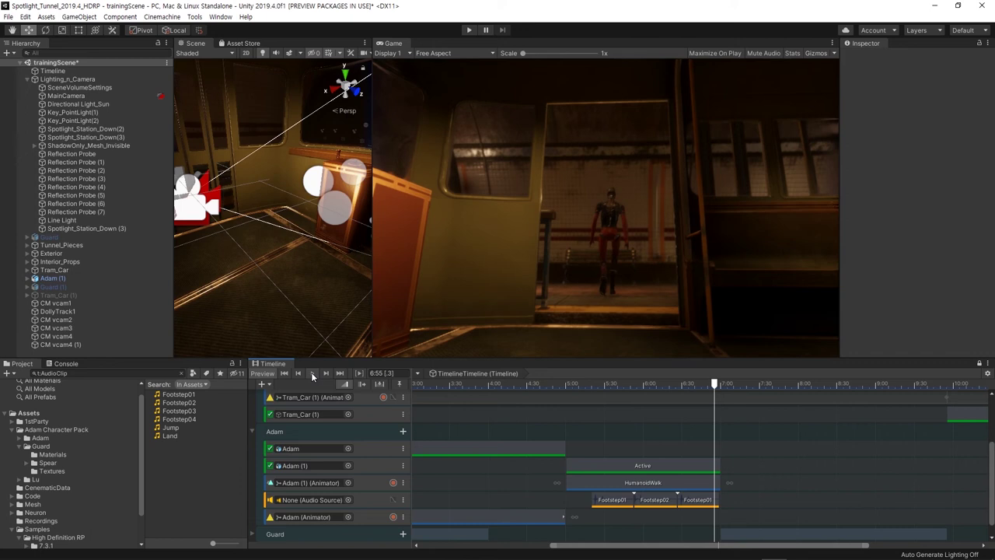
scroll(595, 404, down, 2)
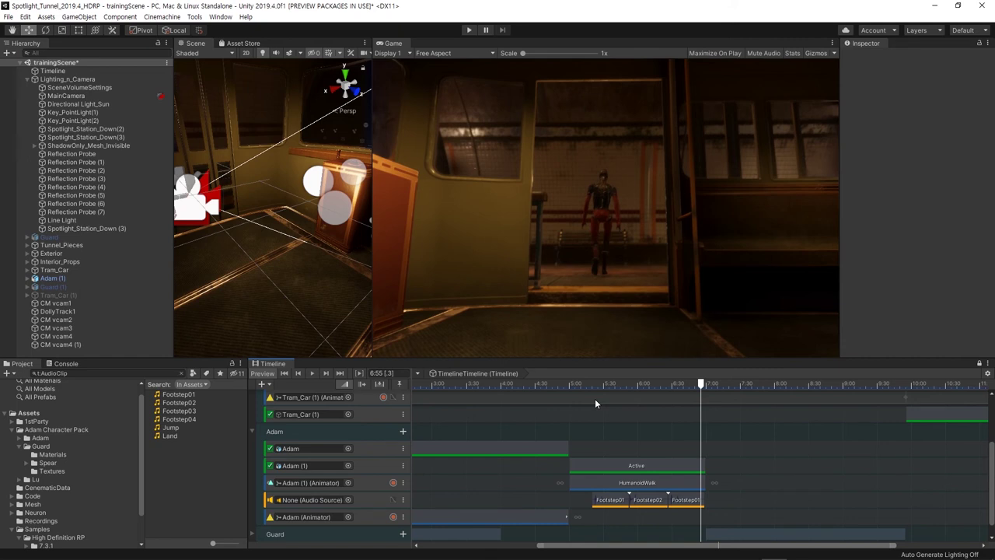
mouse_move(594, 383)
mouse_down()
mouse_move(585, 389)
mouse_move(661, 394)
mouse_move(542, 391)
mouse_move(595, 392)
mouse_up()
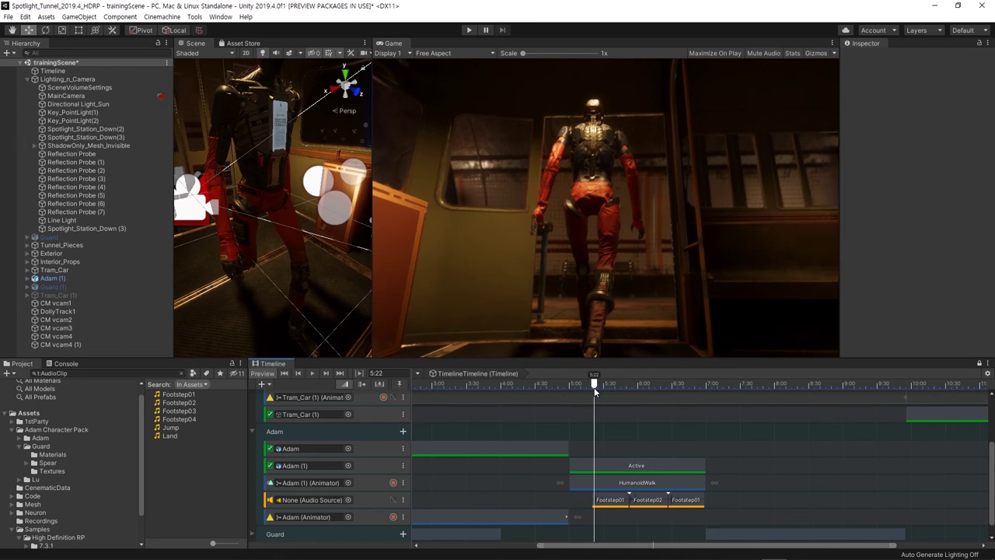
drag(596, 391, 594, 391)
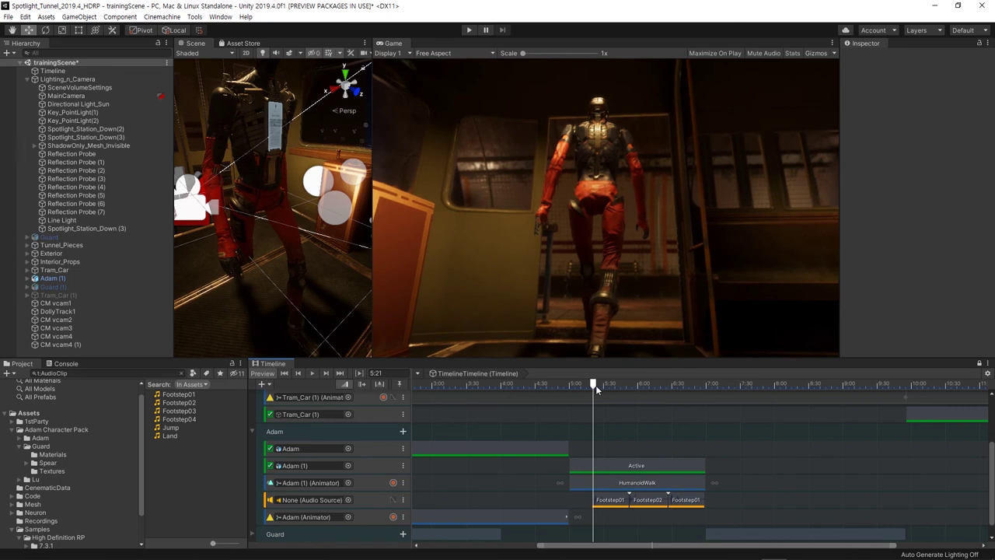
scroll(591, 412, down, 10)
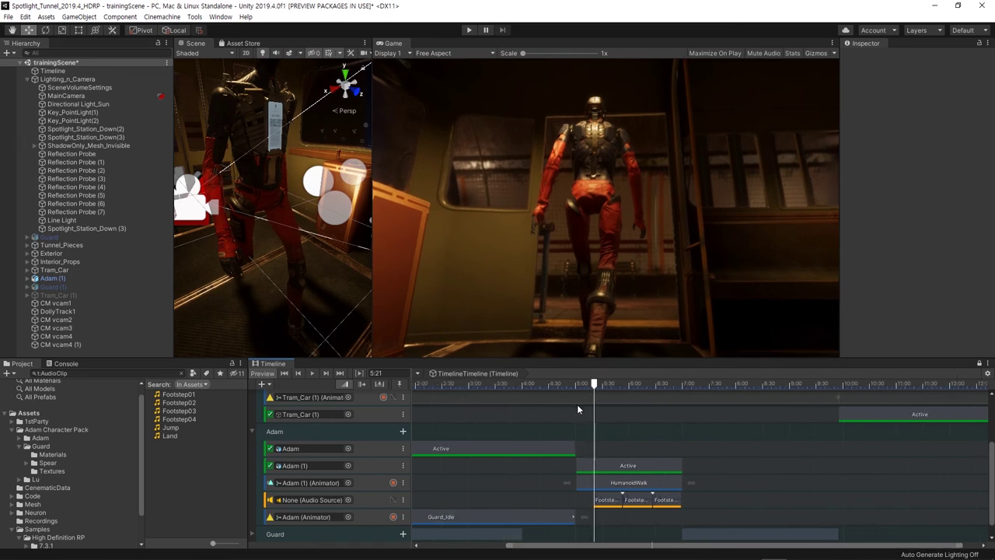
scroll(644, 465, down, 1)
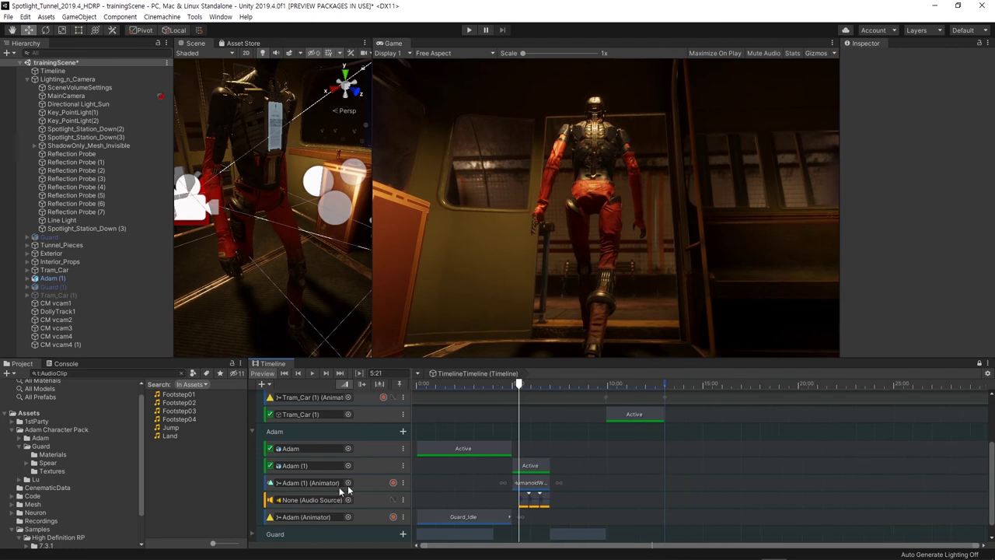
- Collapse the Adam and Tram groups and scrub through the CM vcam1–vcam3 camera shots
click(252, 432)
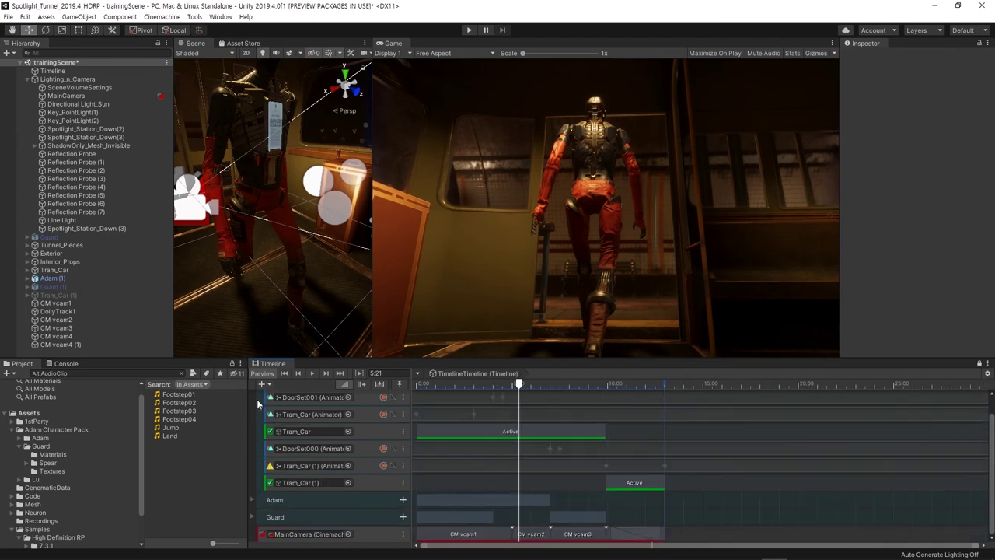
click(252, 402)
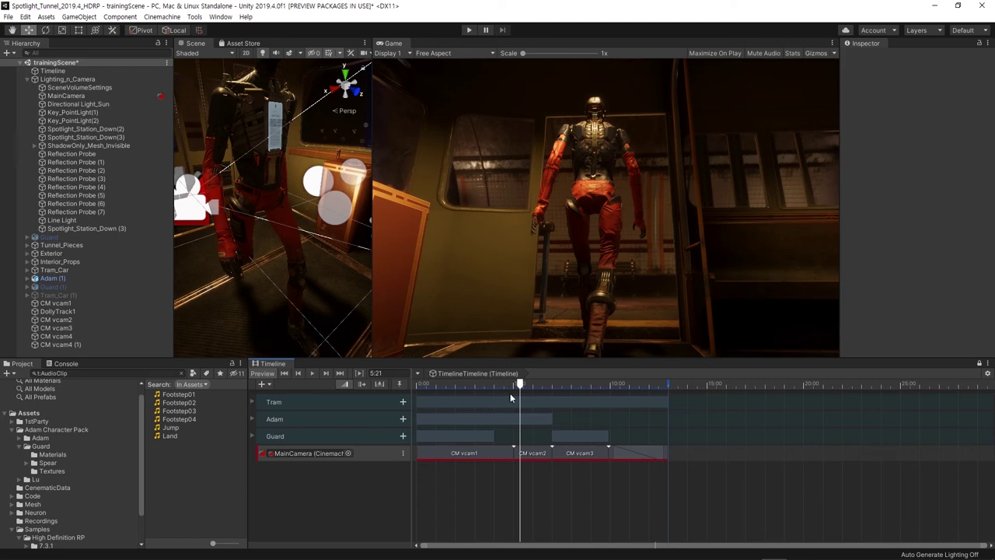
drag(521, 389, 442, 389)
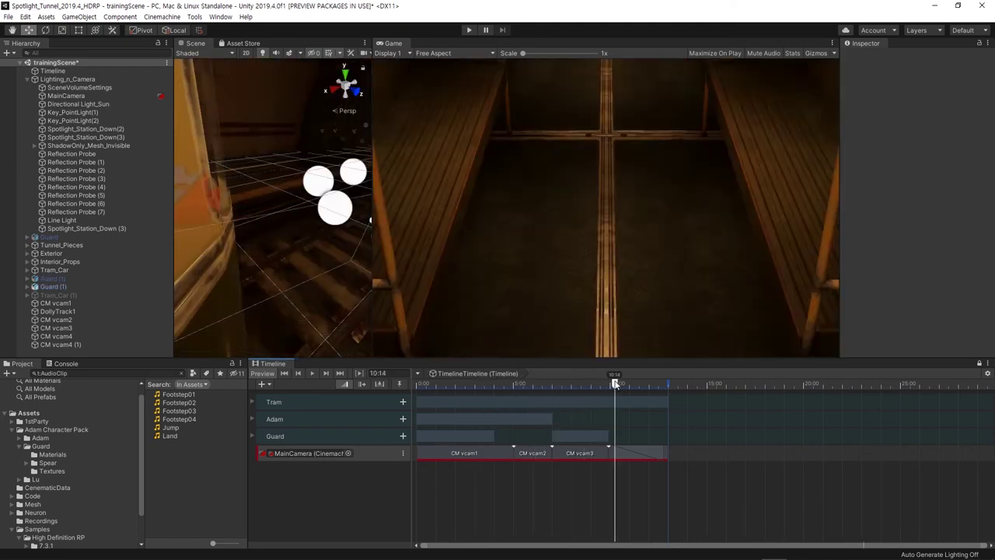
- Add a Recorder Track from UnityEditor.Recorder.Timeline to the Timeline
right_click(324, 499)
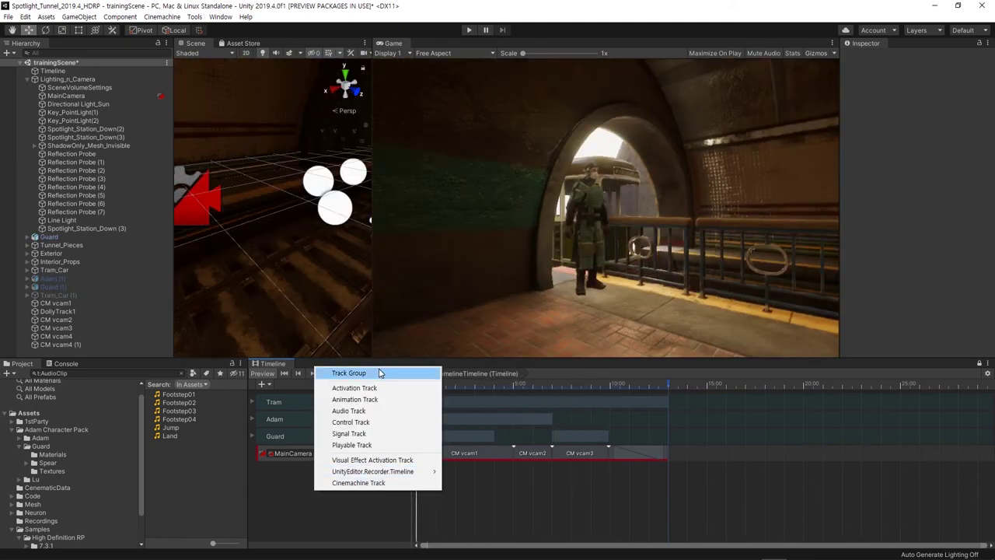
mouse_move(396, 471)
click(461, 471)
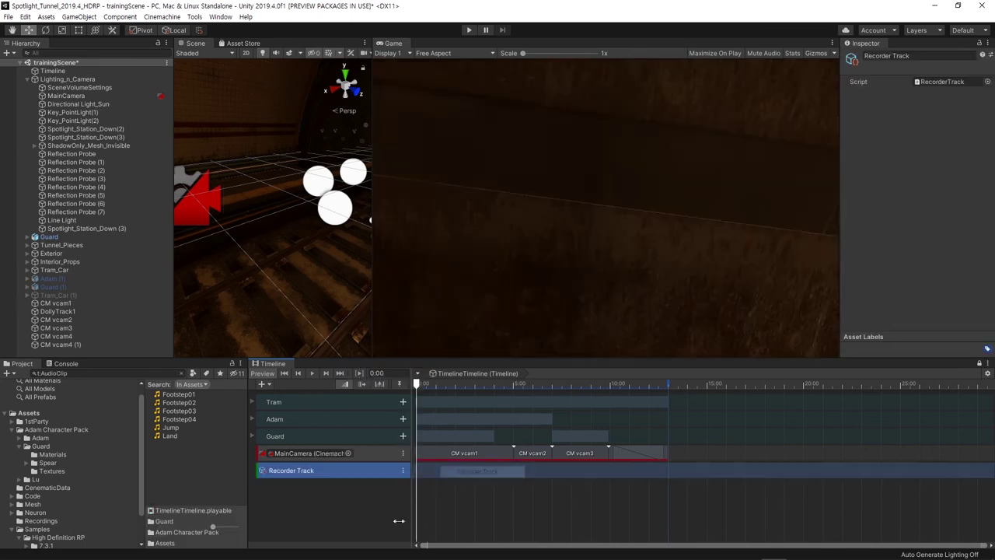
- Add a new RecorderClip to the track, spanning 0 to 13 s (780 frames)
right_click(440, 472)
click(482, 456)
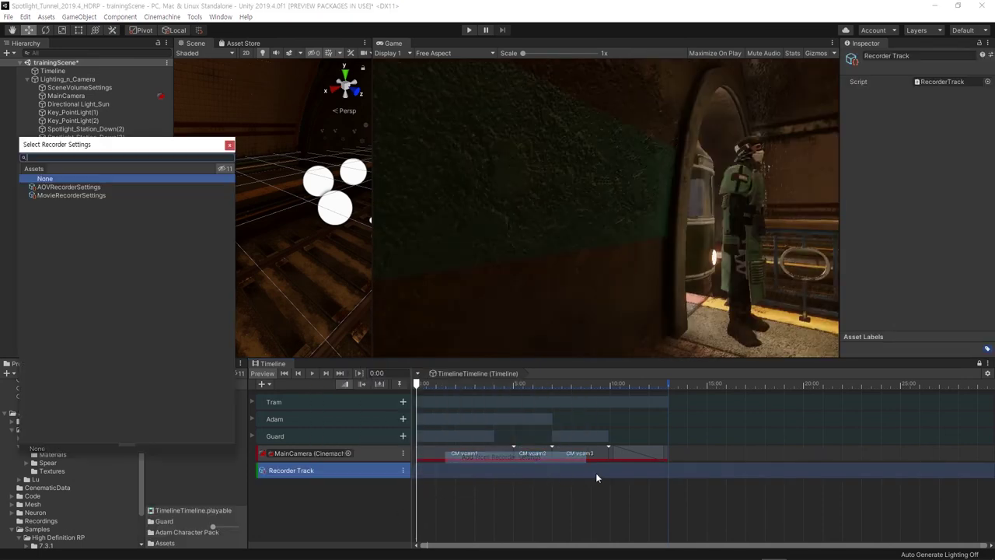
click(229, 147)
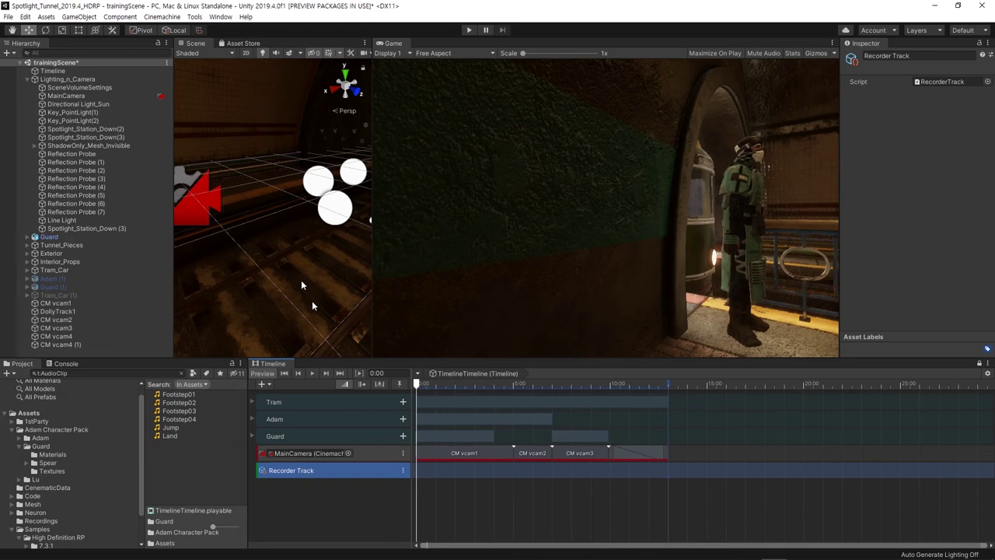
right_click(504, 475)
click(549, 461)
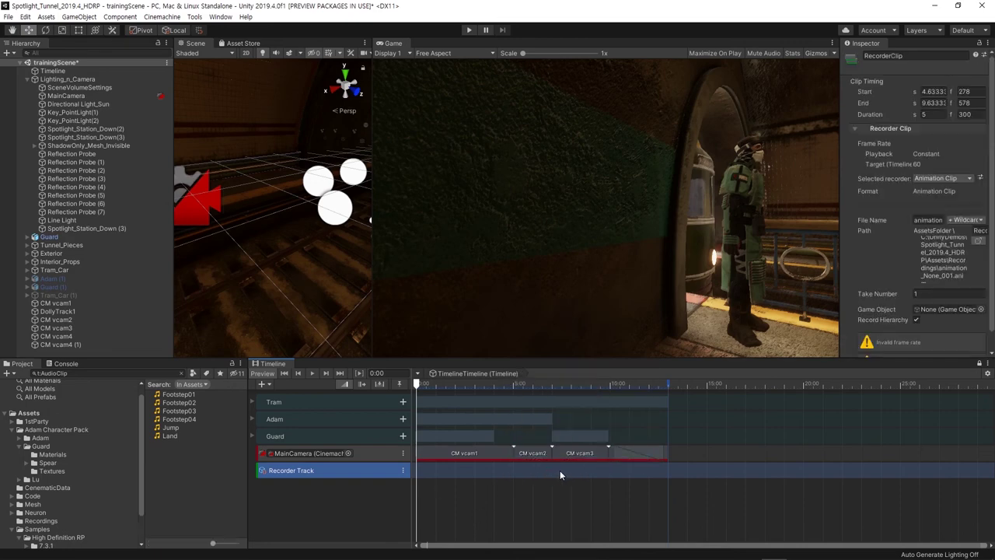
mouse_move(560, 471)
mouse_down()
mouse_move(471, 470)
mouse_move(660, 472)
mouse_up()
click(515, 469)
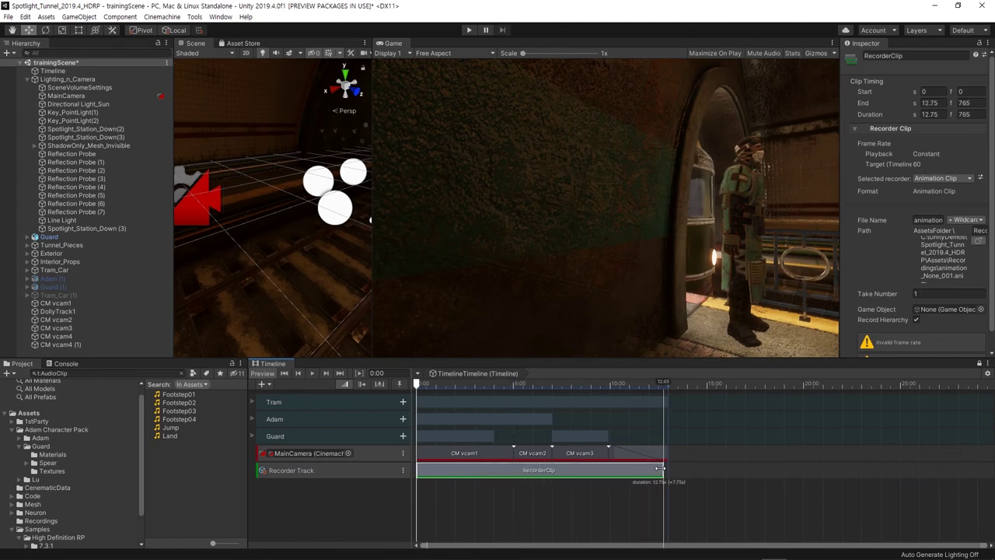
scroll(643, 478, up, 3)
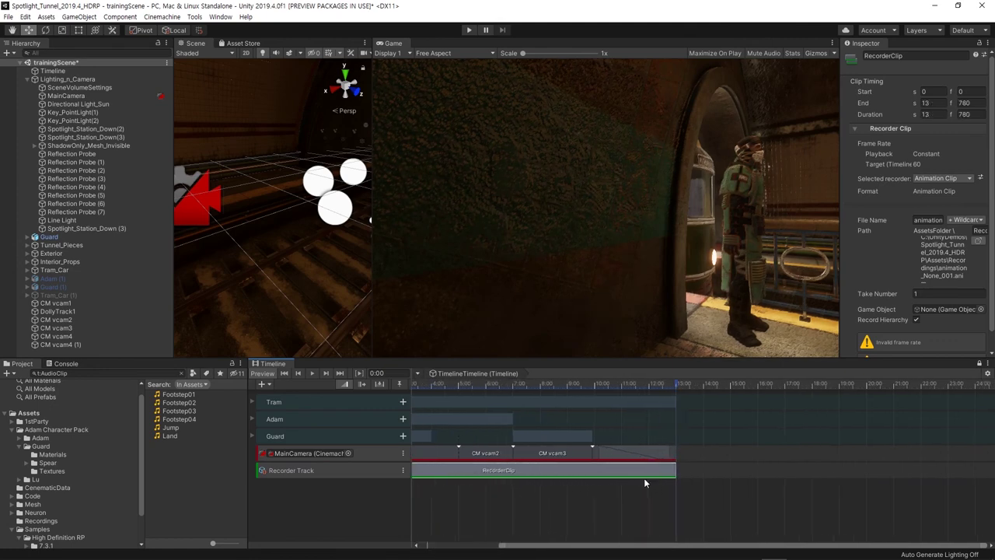
scroll(644, 478, up, 2)
scroll(645, 483, down, 3)
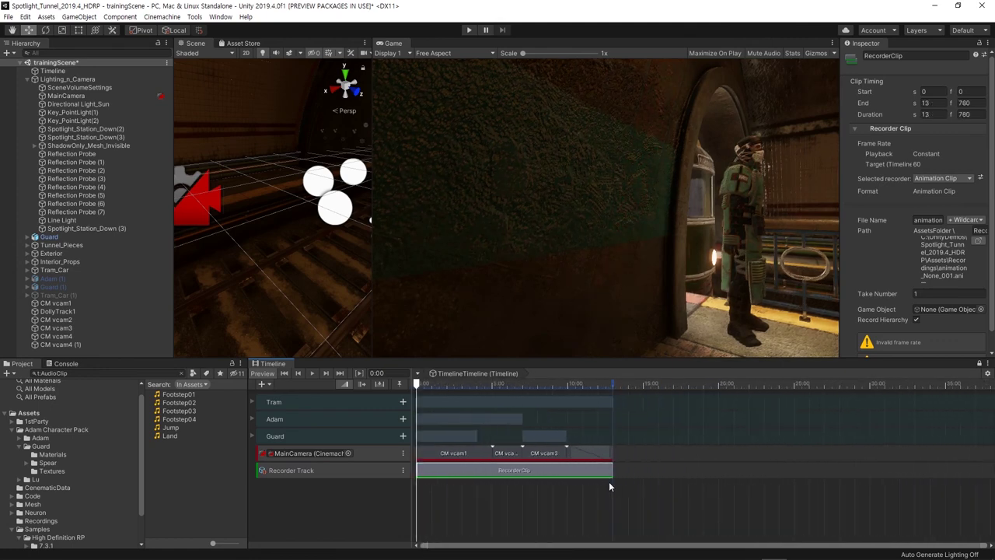
- Set the recorder to Movie, capturing Game View at HD - 720p, then enter Play mode
click(950, 182)
click(863, 202)
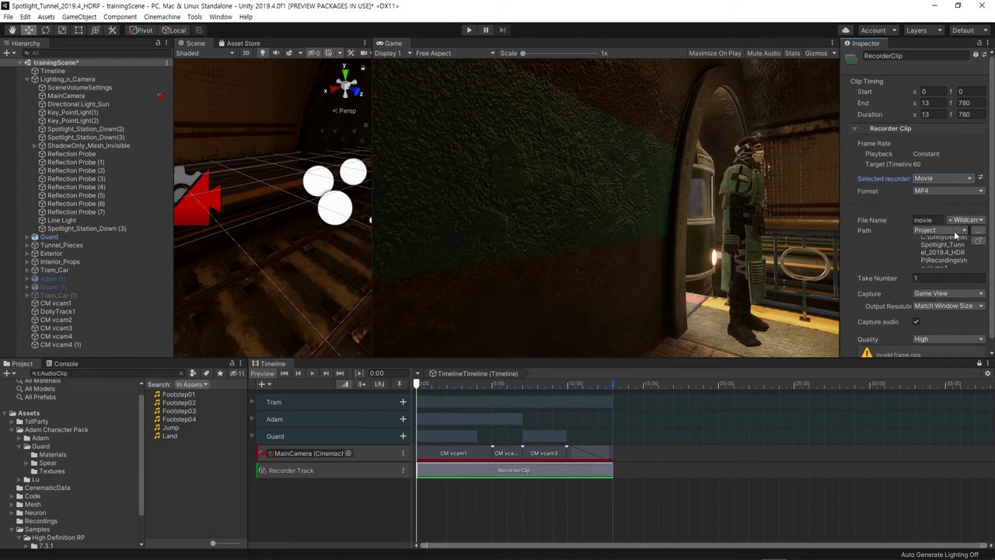
click(943, 294)
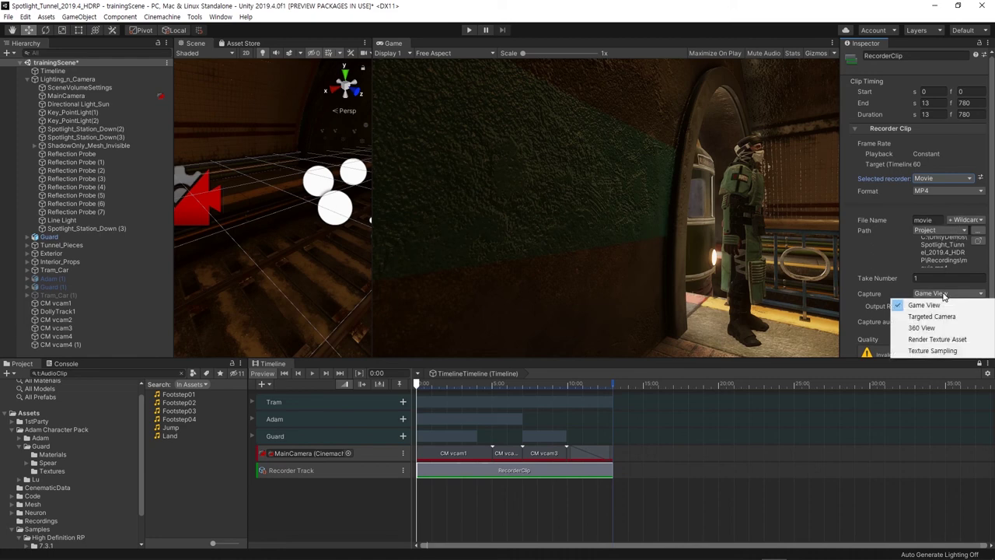
click(992, 256)
click(935, 305)
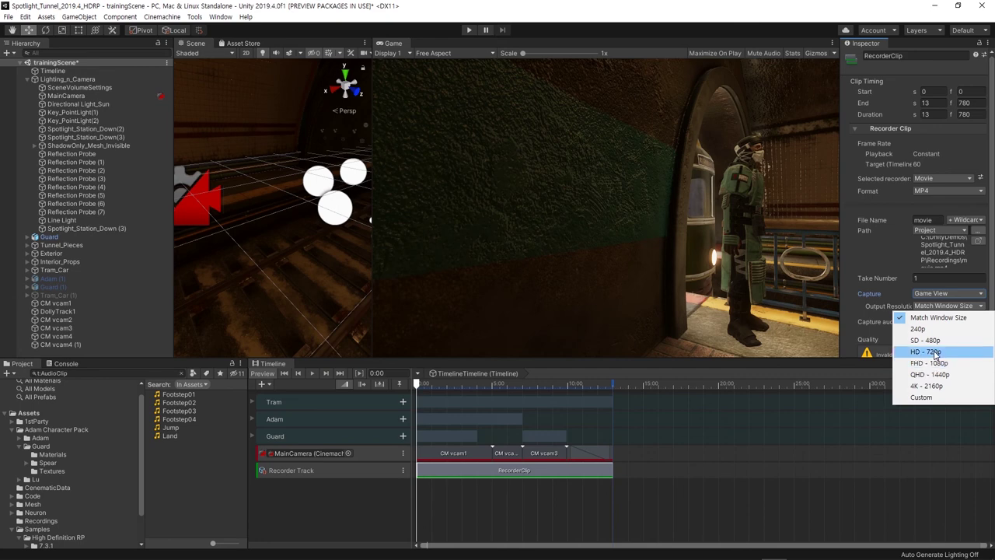
click(935, 354)
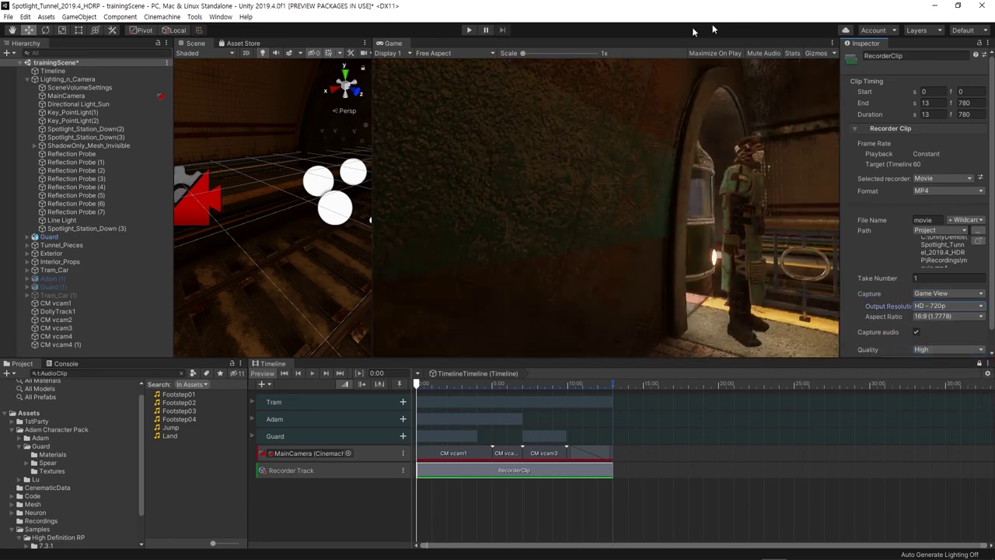
click(470, 31)
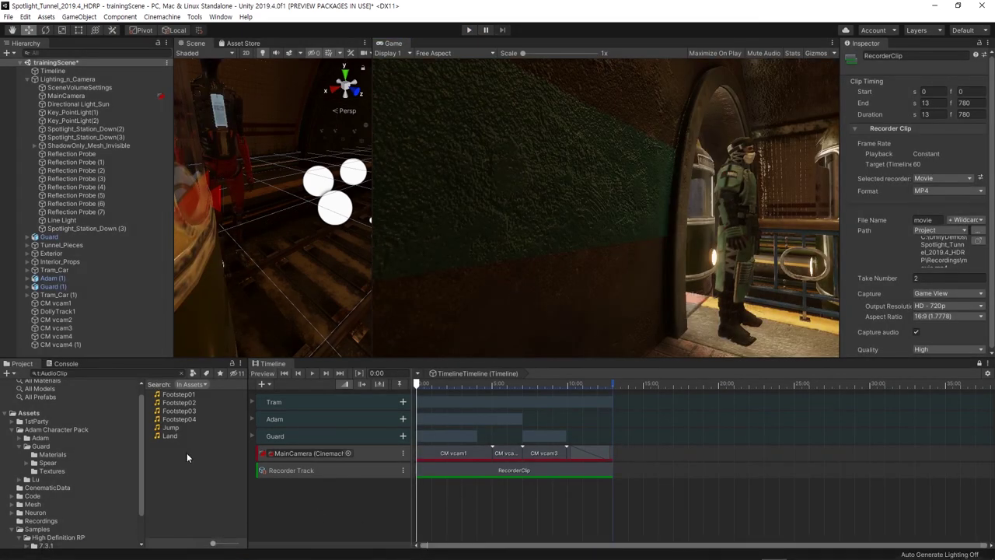
- After the recording plays through, open the project assets' context menu to reach the project folder
right_click(188, 454)
- Reveal the Spotlight_Tunnel_2019.4_HDRP project in File Explorer and play Recordings/movie.mp4
click(229, 210)
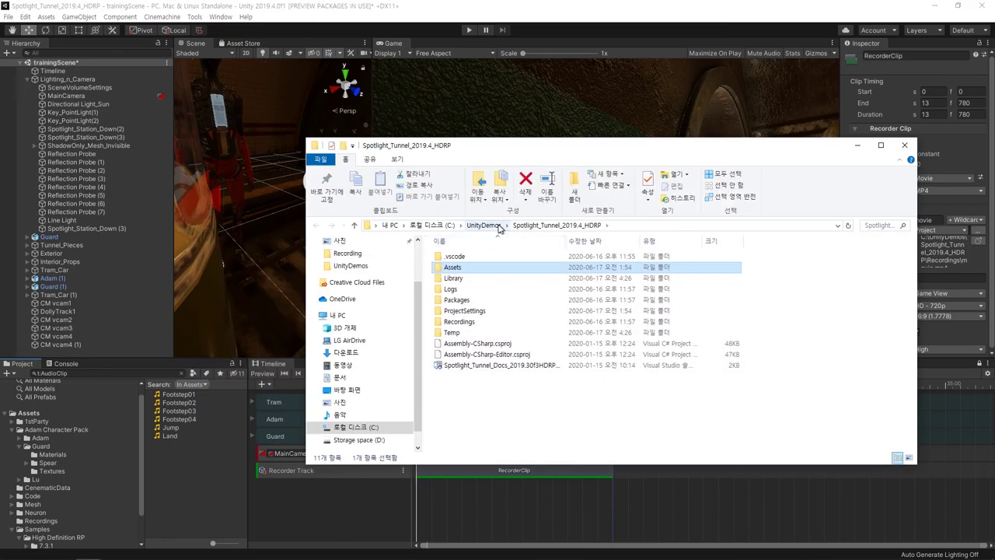
click(493, 226)
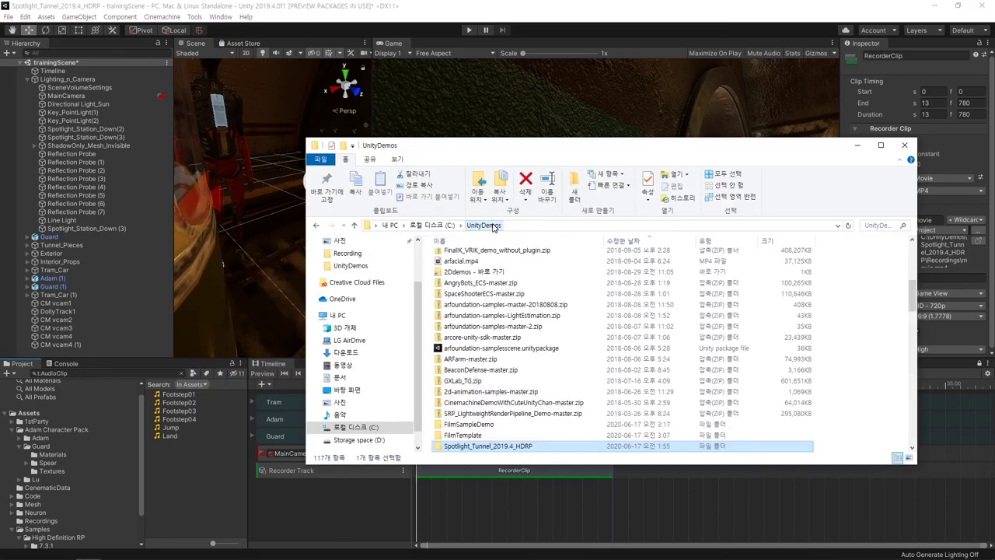
click(316, 225)
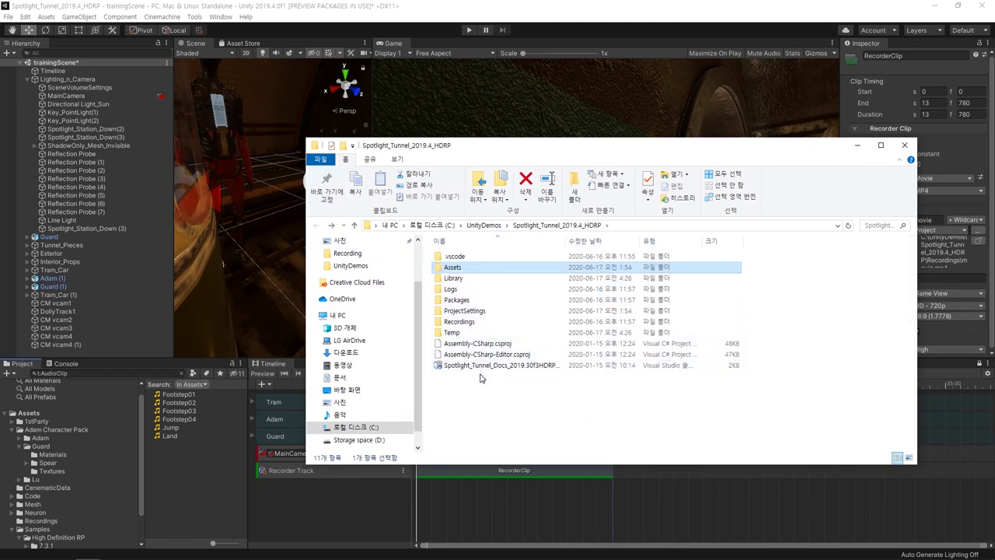
double_click(459, 321)
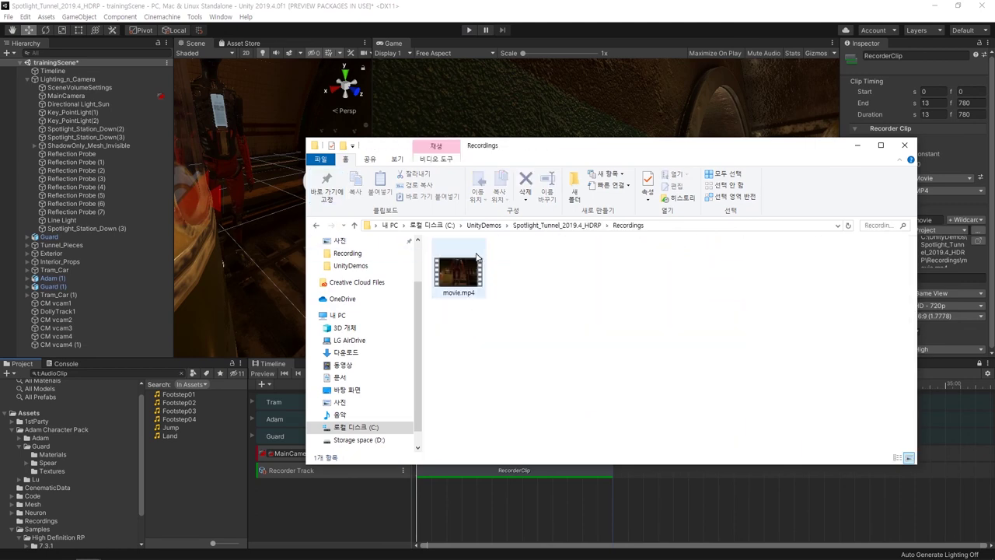
click(467, 278)
double_click(466, 278)
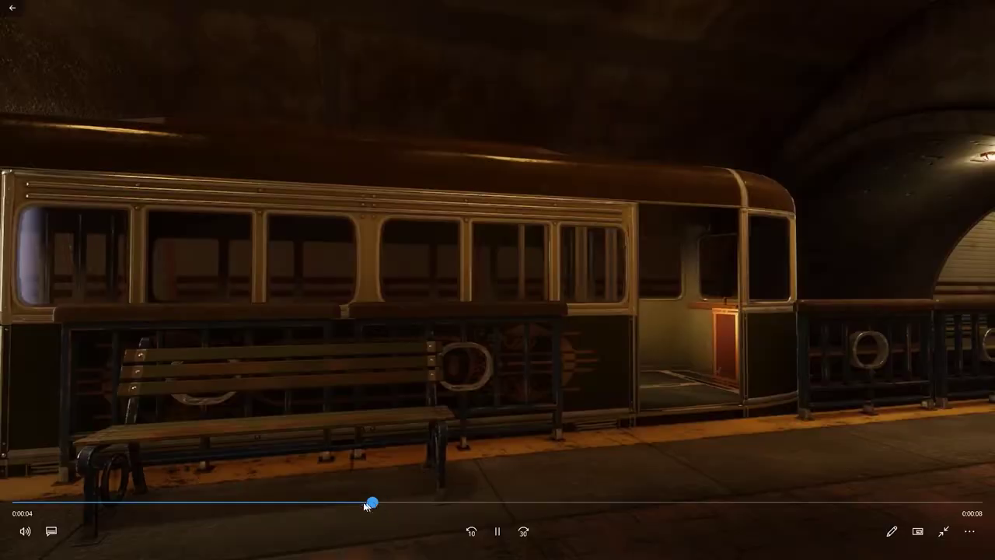
- Rewind movie.mp4 to 0:00, watch it full screen, then close Movies & TV
drag(371, 502, 1, 502)
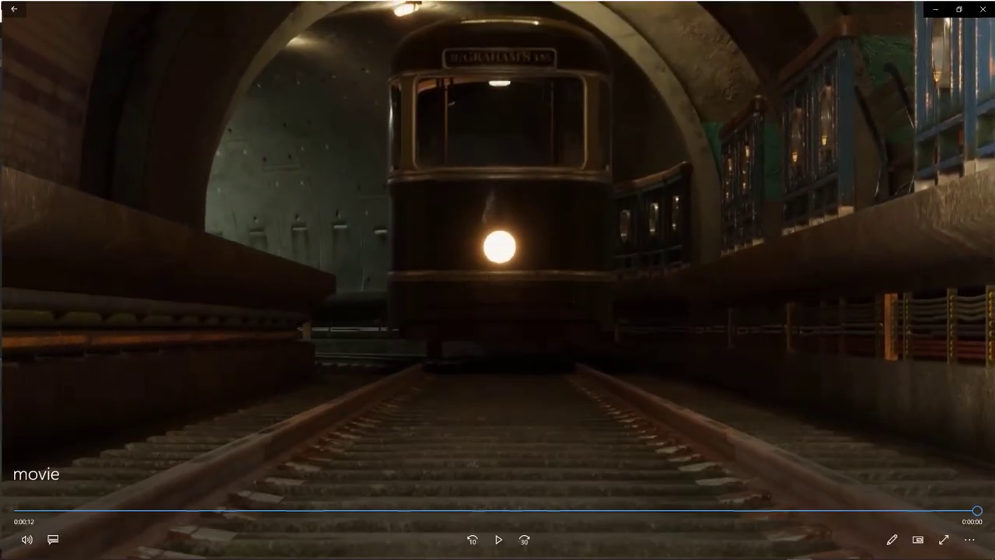
click(946, 540)
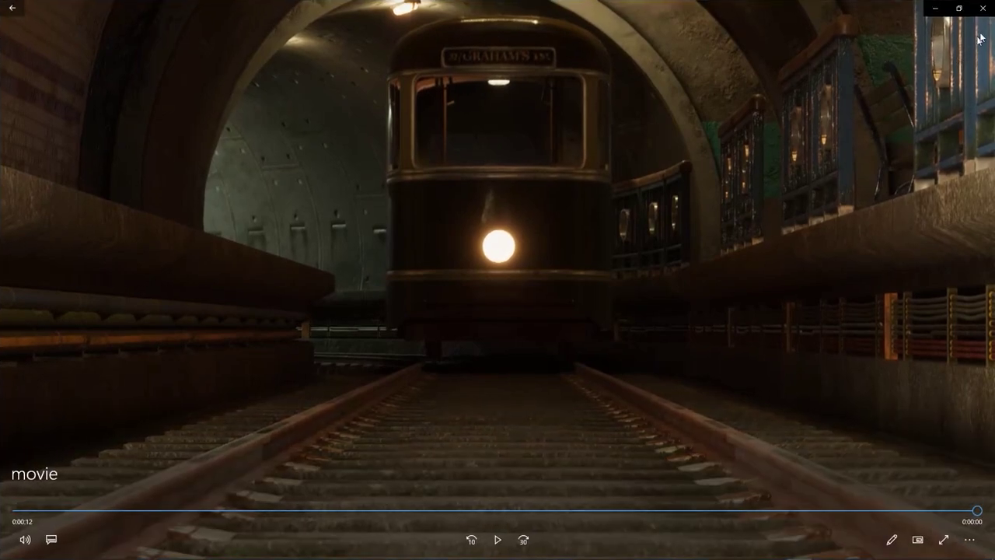
click(979, 11)
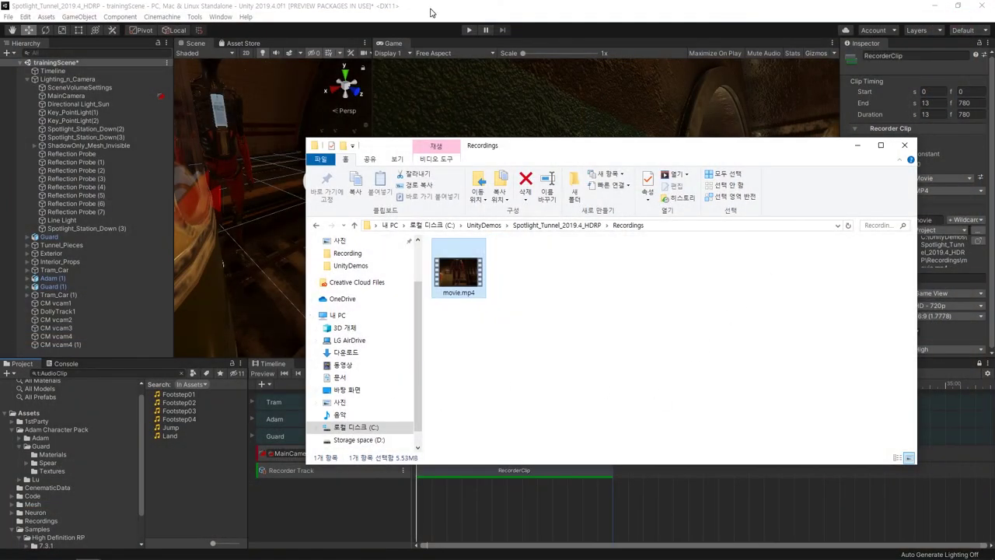
- Bring the Unity editor back to the front after briefly flipping to OBS Studio
click(431, 13)
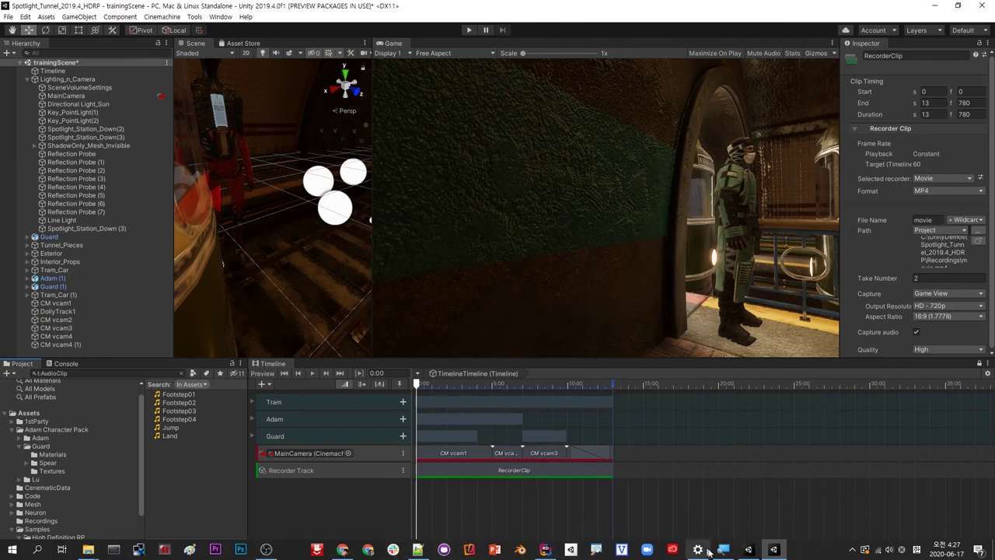
click(261, 551)
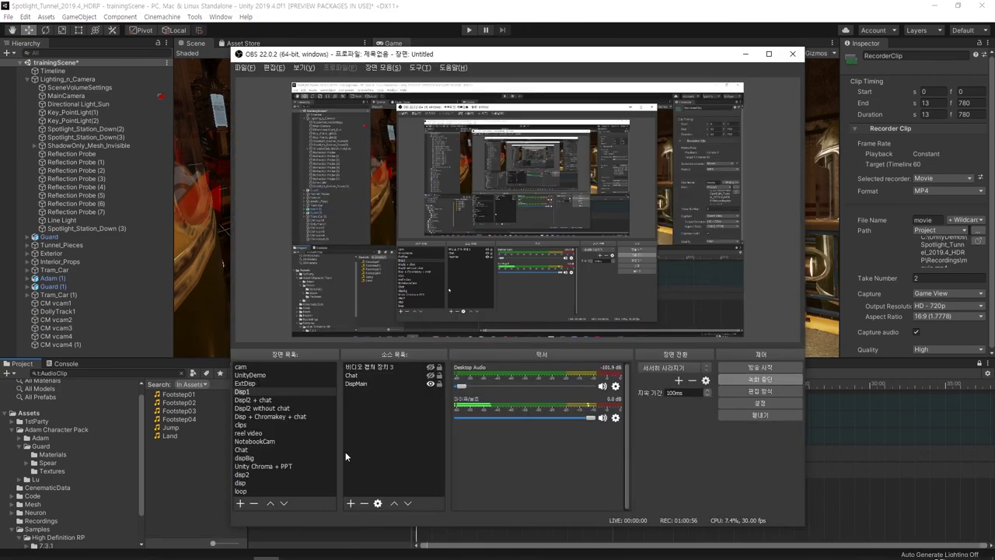
key(alt+Tab)
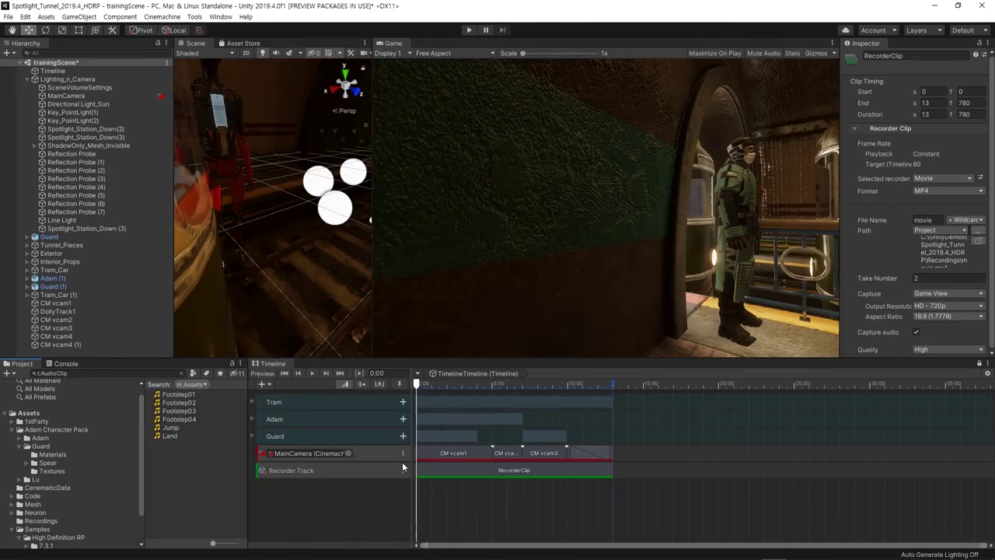
key(alt+Tab)
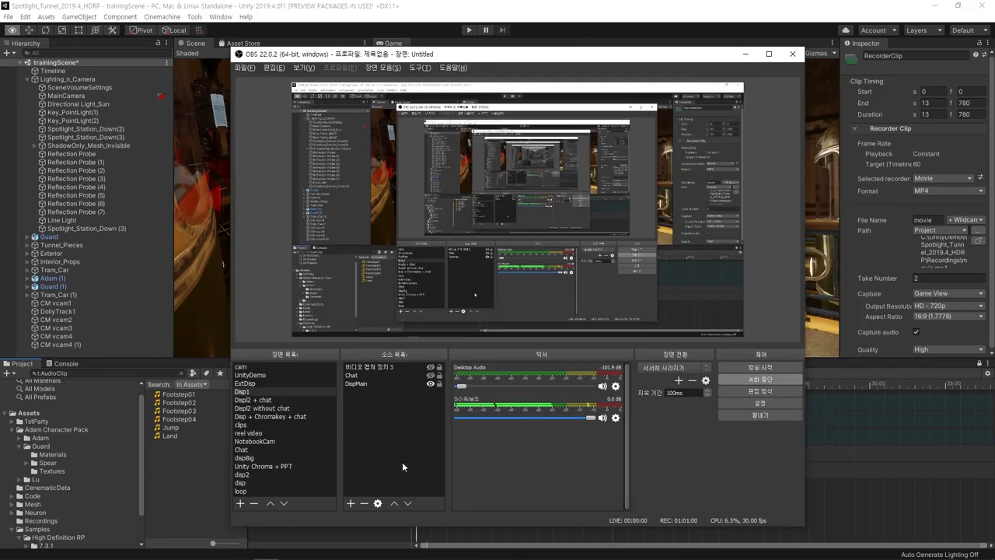
key(alt+Tab)
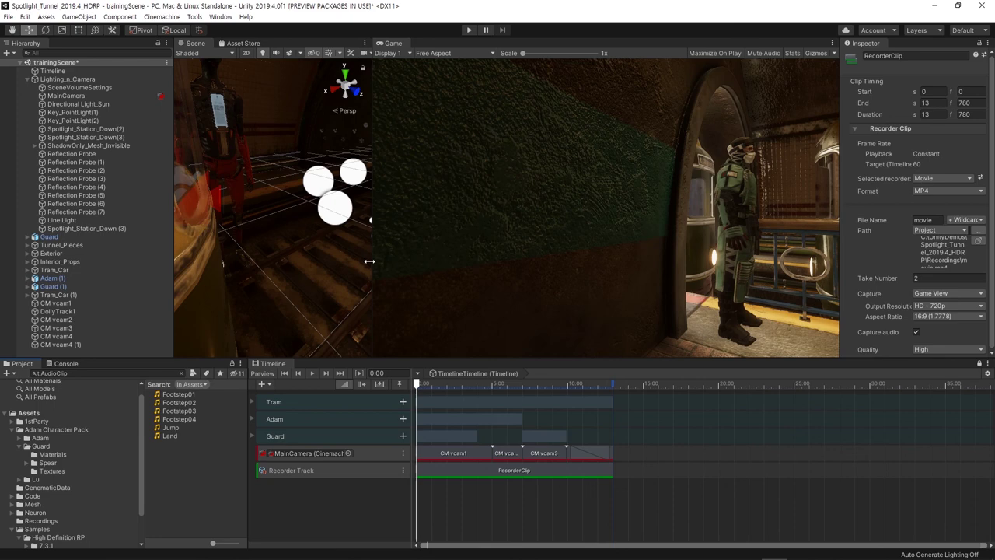
- Widen the Scene view beside the Game view and aim it at the tram
mouse_move(372, 262)
mouse_down()
mouse_move(569, 270)
mouse_move(527, 265)
mouse_up()
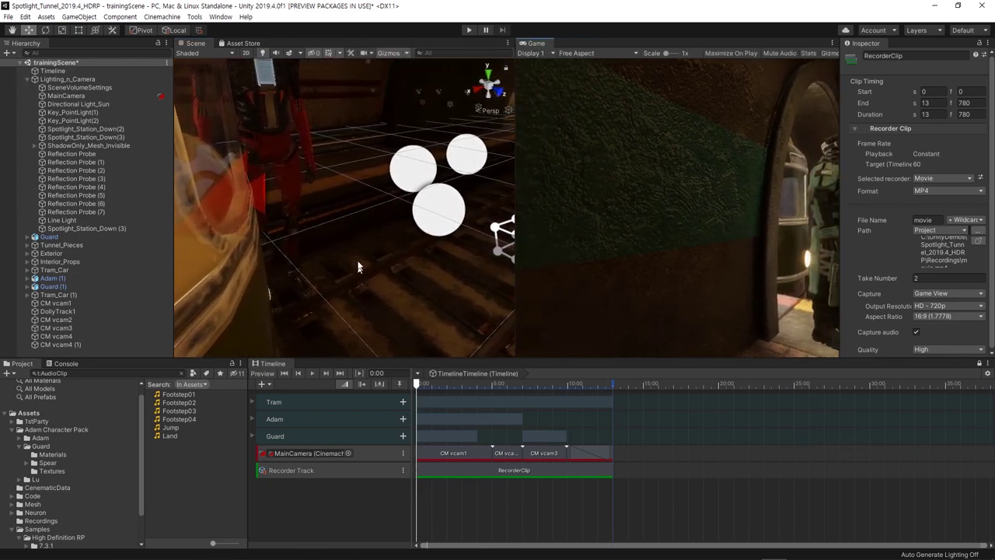
mouse_move(350, 234)
right_down()
mouse_move(300, 234)
mouse_move(361, 250)
right_up()
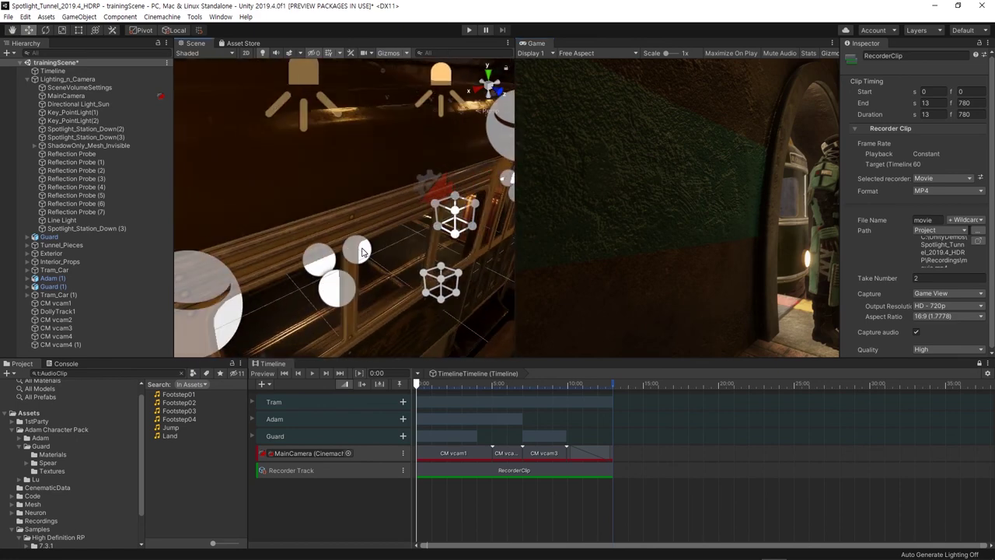
key(alt+Tab)
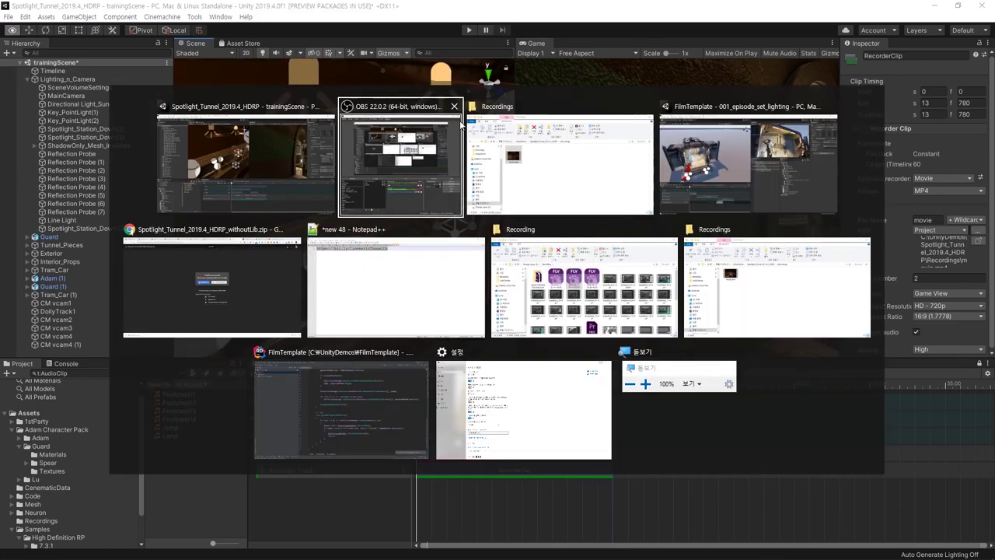
- In Chrome, play the Basic Motions preview video, skipping through to 1:35 before pausing
click(207, 285)
click(184, 10)
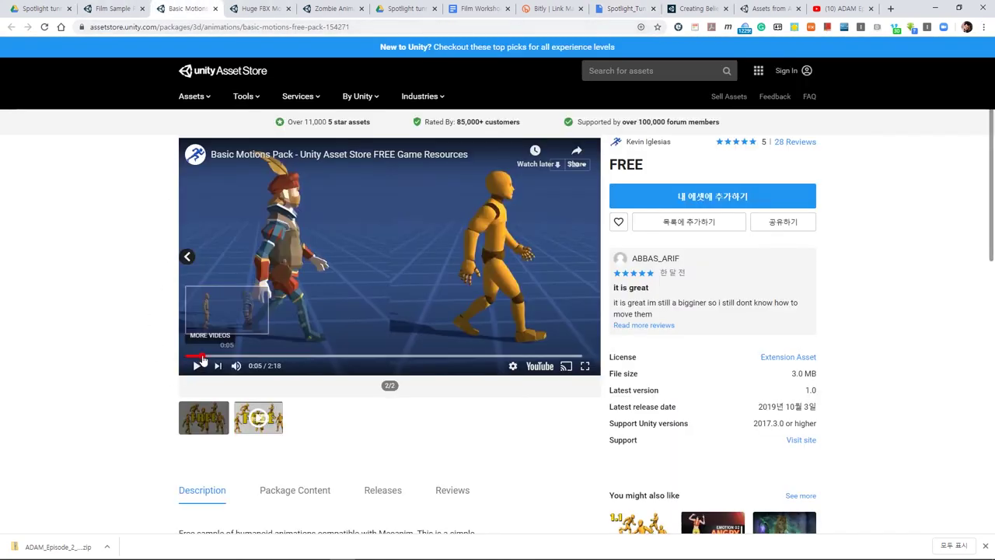
click(200, 356)
click(198, 366)
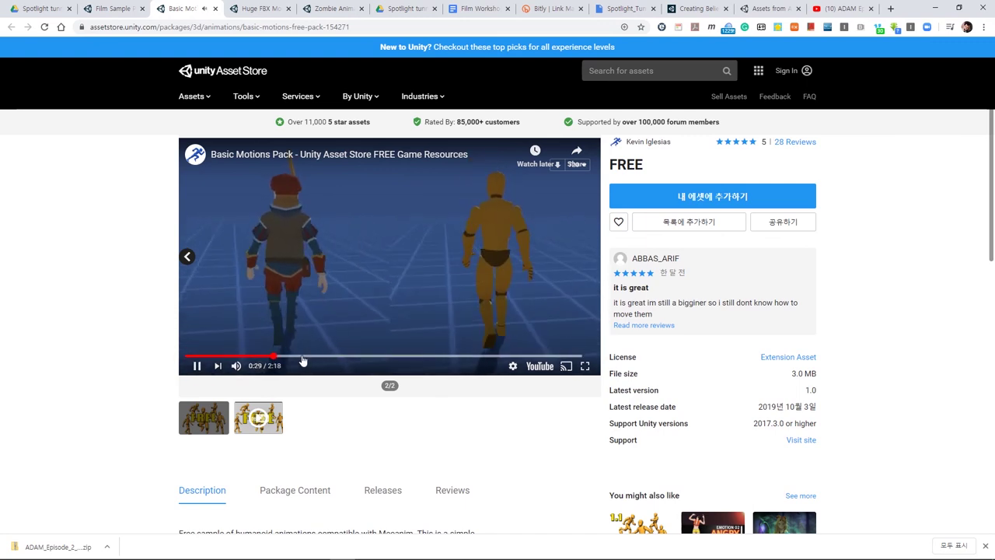
click(301, 356)
click(342, 356)
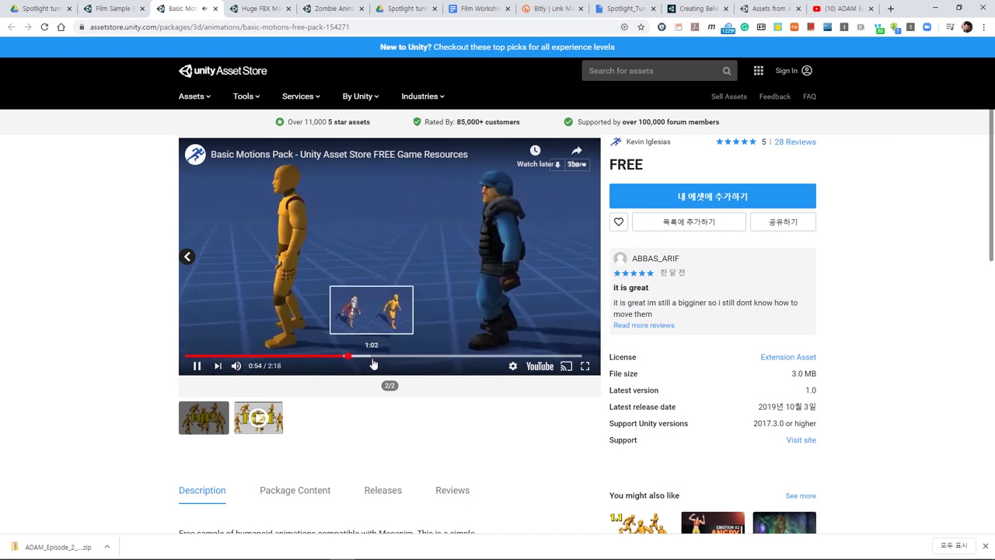
click(361, 356)
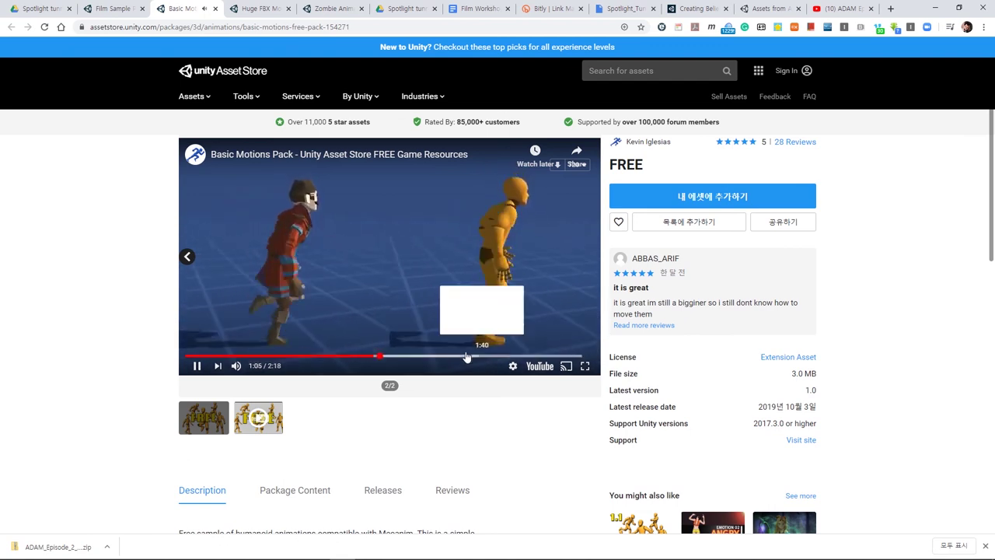
click(465, 356)
click(479, 315)
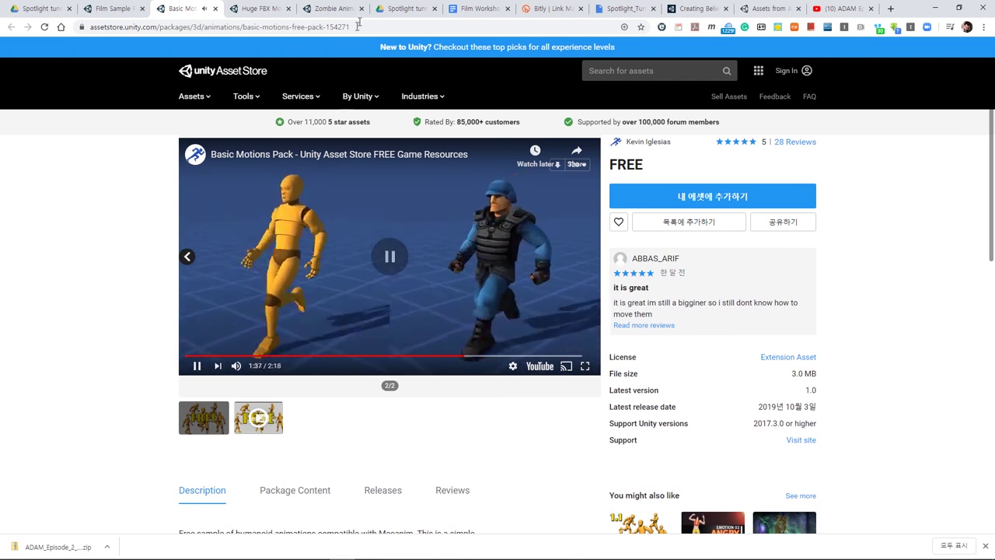
- Preview Zombie Animation Pack Free's idle, walk chase and death_fall_backward animations, then return to Unity
key(ctrl+Tab)
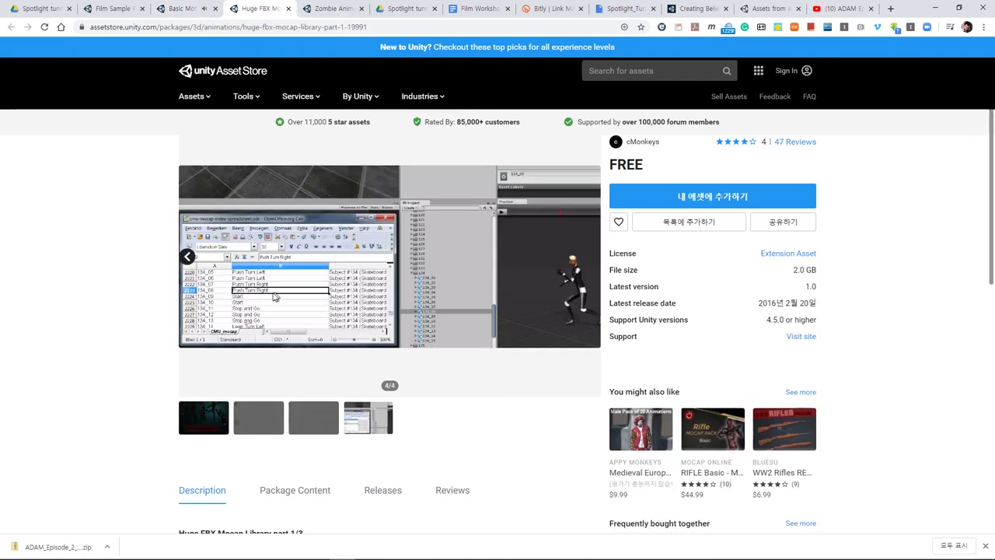
click(328, 11)
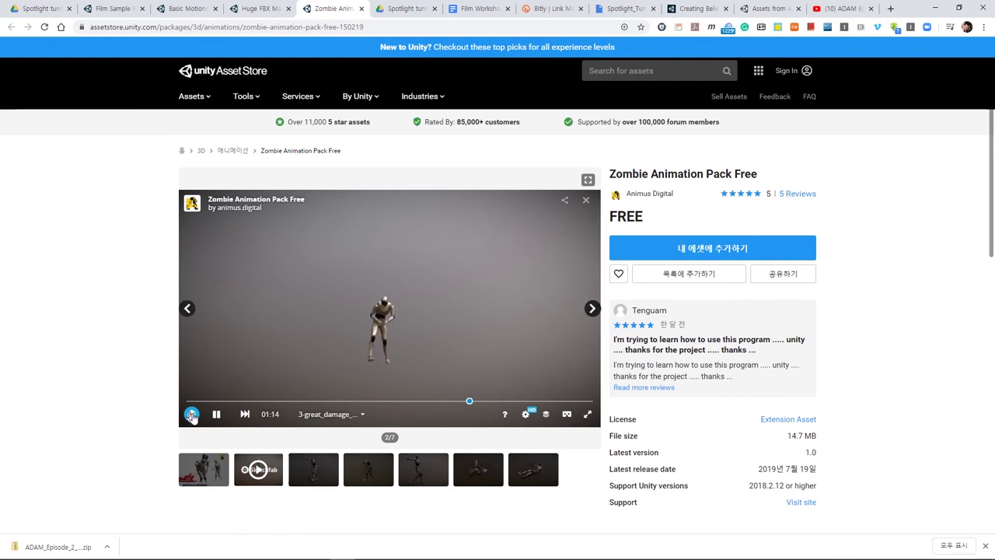
click(360, 417)
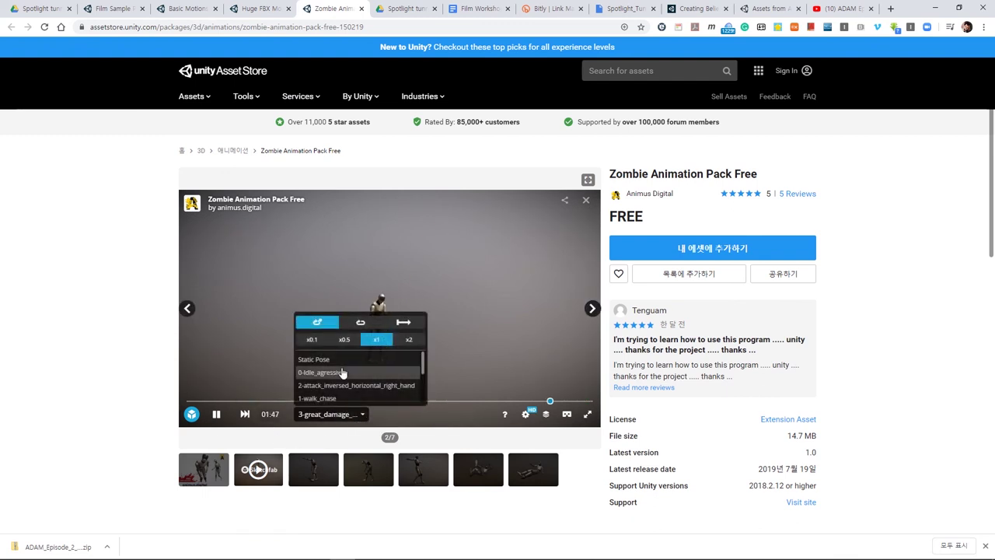
click(328, 375)
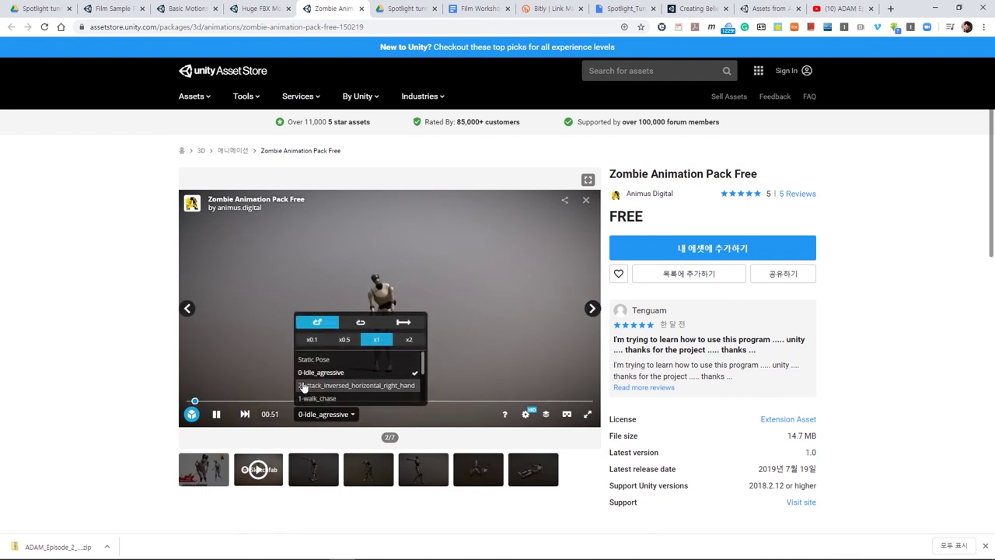
scroll(378, 387, down, 5)
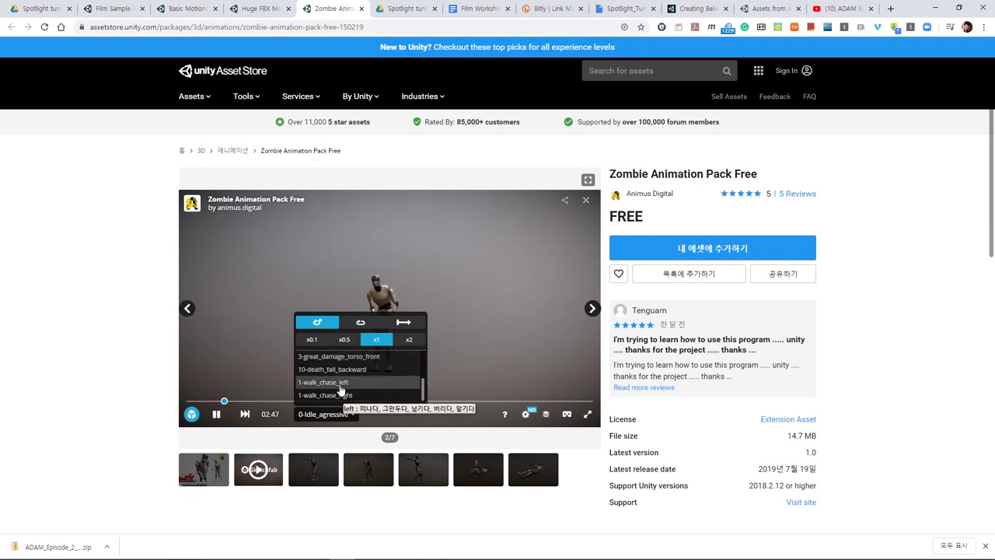
click(340, 384)
click(341, 396)
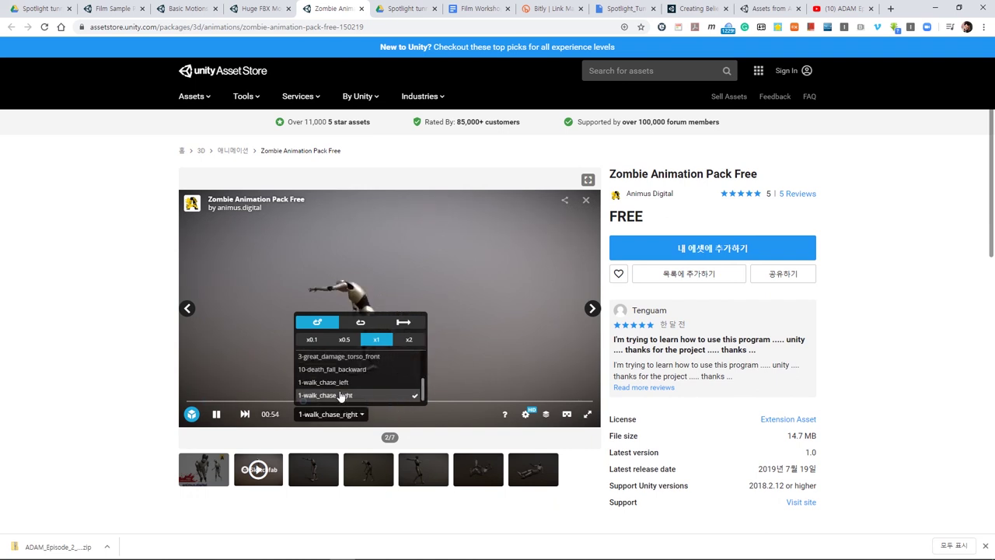
click(343, 369)
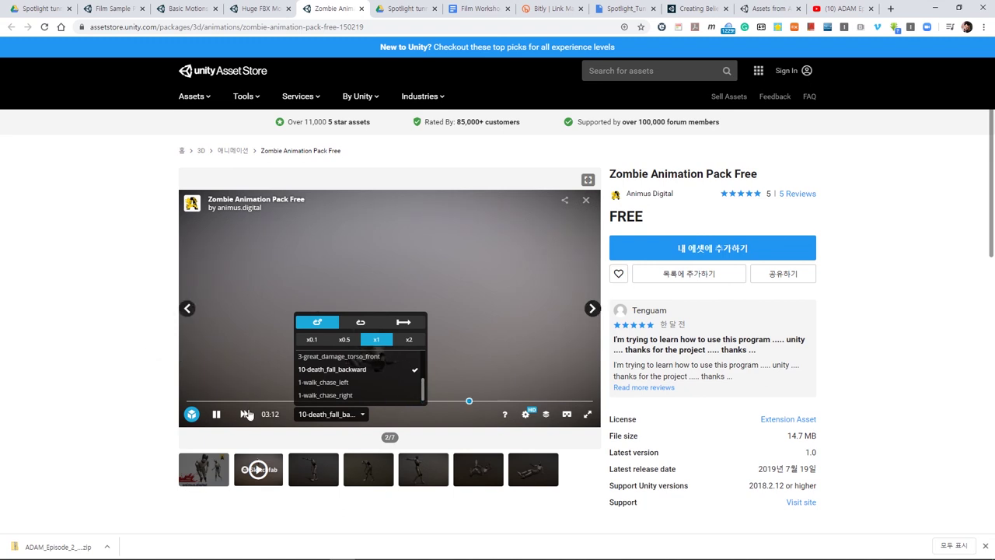
click(215, 415)
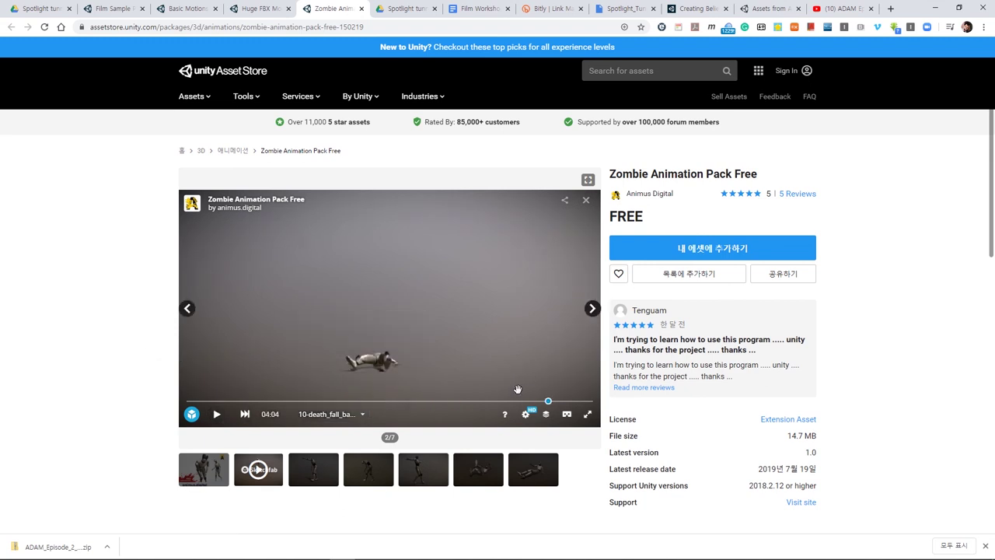
key(alt+Tab)
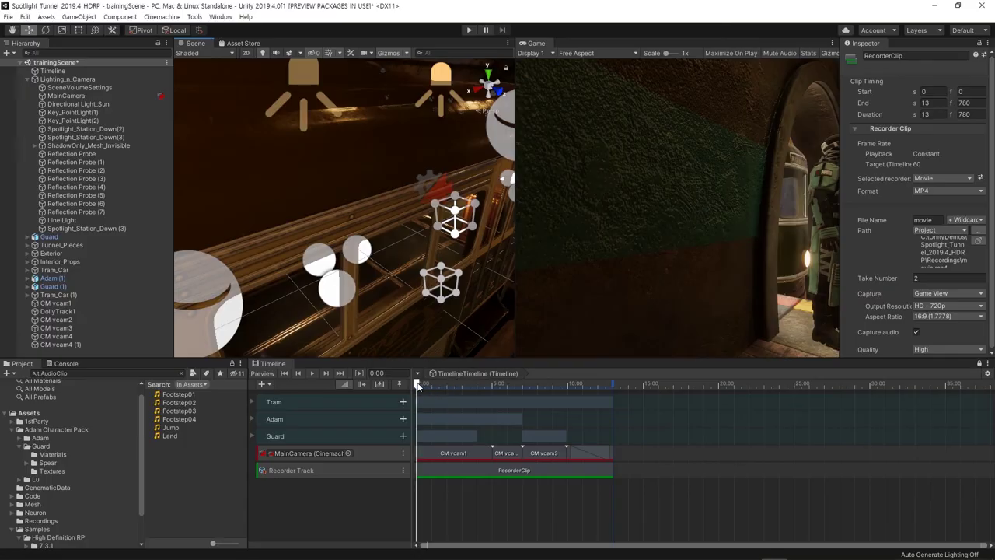
- Scrub the Timeline playhead forward to about 4:11, showing the tram beside the bench
mouse_move(415, 387)
mouse_down()
mouse_move(570, 388)
mouse_move(415, 386)
mouse_move(513, 390)
mouse_up()
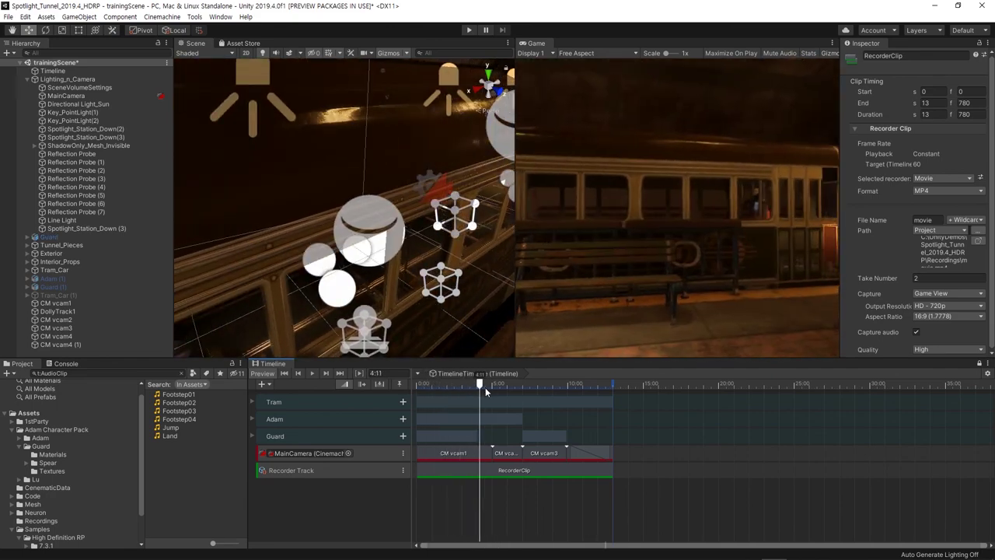